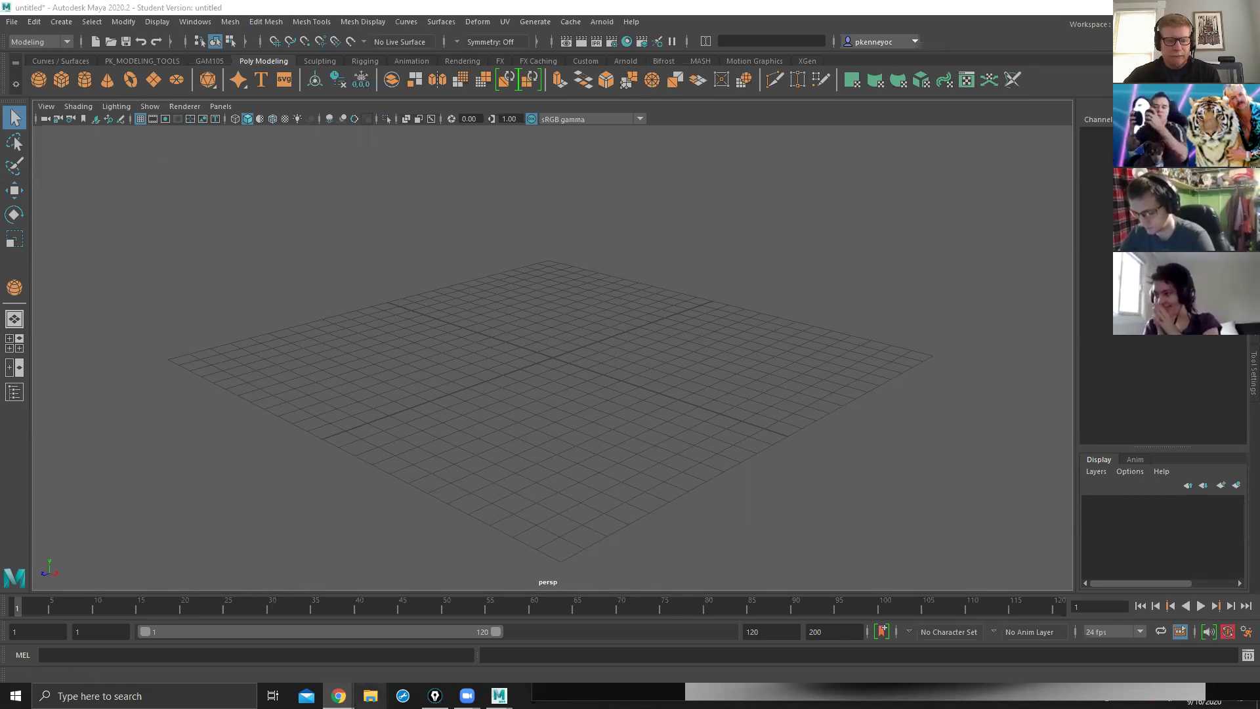
pyautogui.click(370, 696)
pyautogui.moveTo(422, 185); pyautogui.dragTo(426, 1)
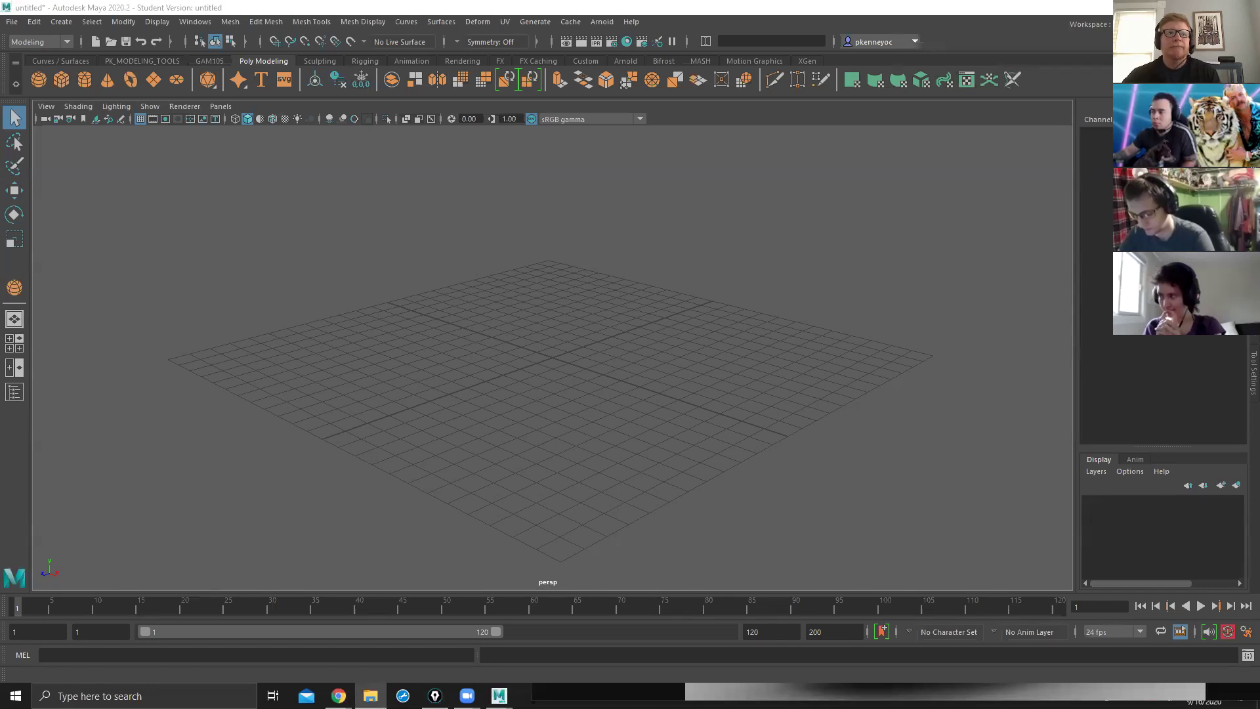
# Open the student's 1_2_Vehicle motorcycle scene from its subfolder in M01, discarding the changes to the untitled scene.
pyautogui.click(11, 21)
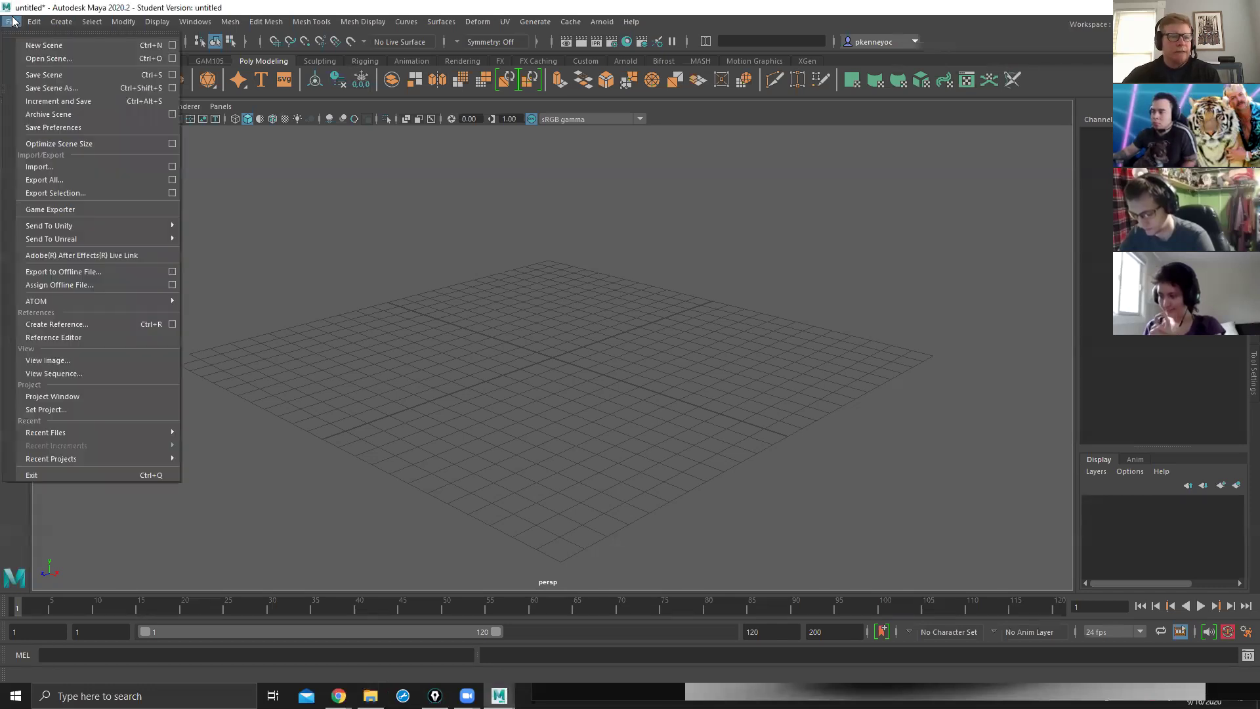
pyautogui.click(36, 59)
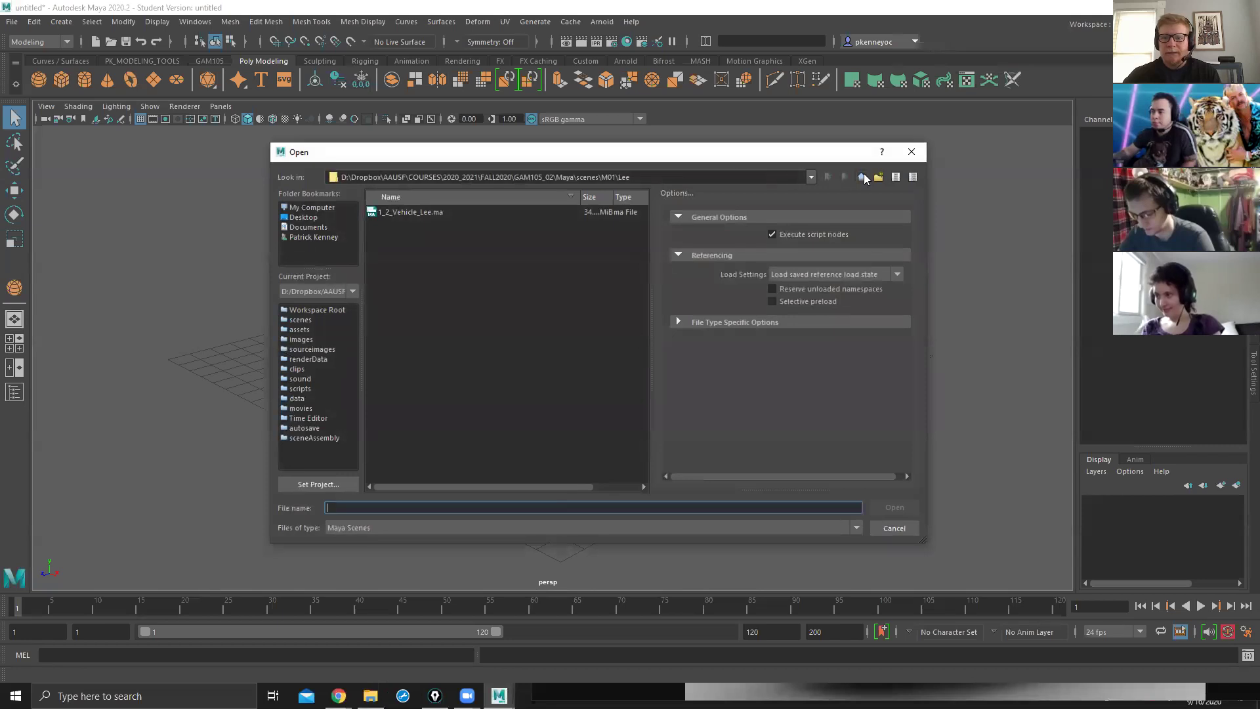
pyautogui.doubleClick(387, 271)
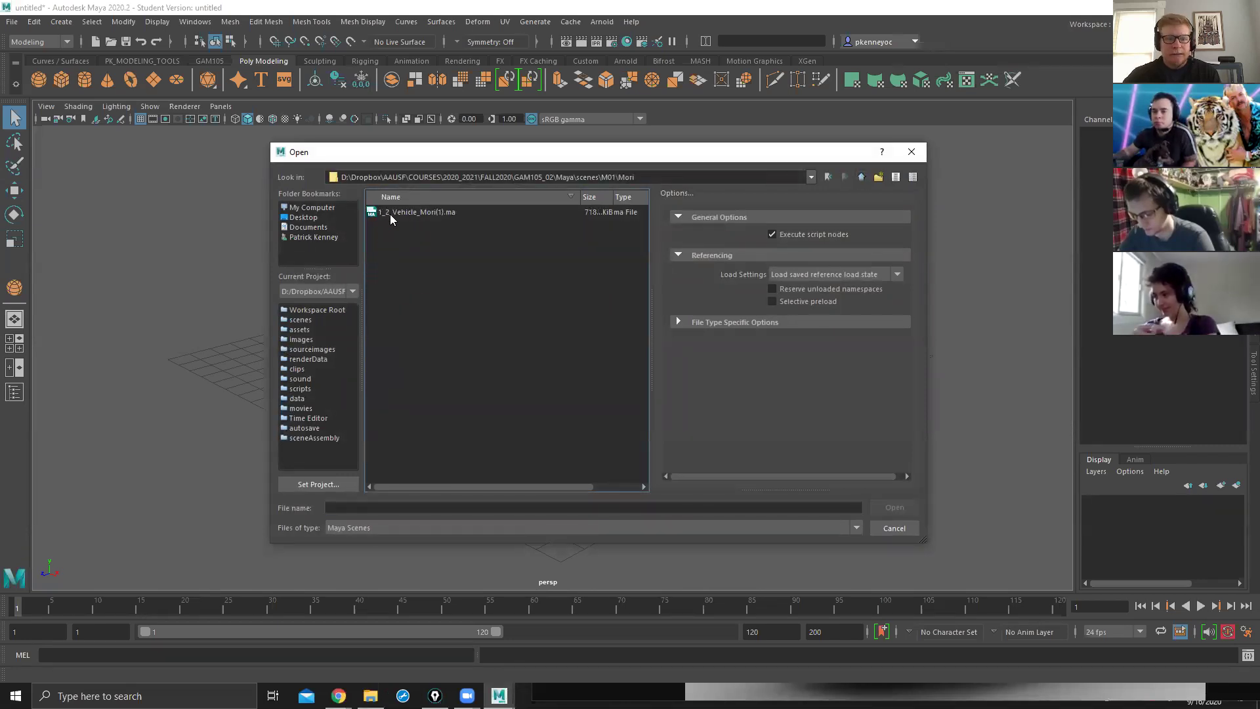
pyautogui.click(400, 212)
pyautogui.click(889, 507)
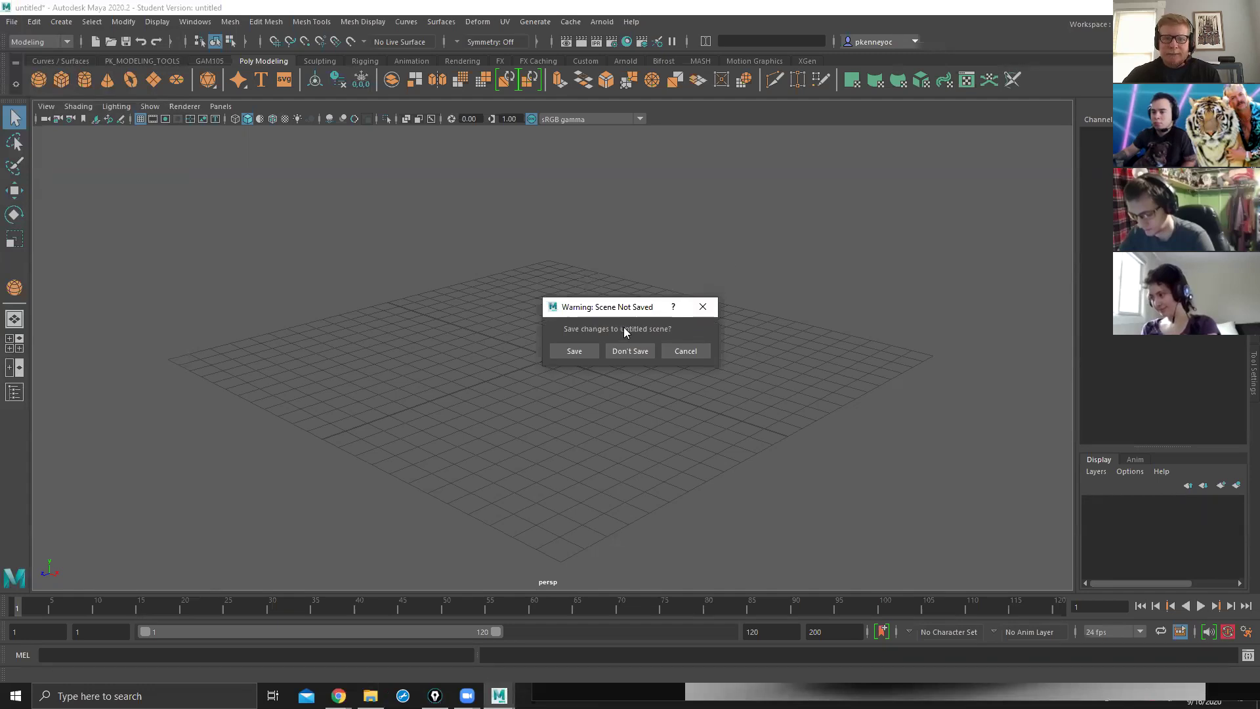
pyautogui.click(630, 351)
# Bring the motorcycle into a close side view and turn on wireframe on shaded.
pyautogui.keyDown('alt'); pyautogui.moveTo(804, 250); pyautogui.dragTo(598, 320); pyautogui.keyUp('alt')
pyautogui.keyDown('alt'); pyautogui.moveTo(599, 320); pyautogui.dragTo(913, 361, button='right'); pyautogui.keyUp('alt')
pyautogui.keyDown('alt'); pyautogui.moveTo(646, 355); pyautogui.dragTo(494, 294); pyautogui.keyUp('alt')
pyautogui.keyDown('alt'); pyautogui.moveTo(494, 294); pyautogui.dragTo(581, 349, button='middle'); pyautogui.keyUp('alt')
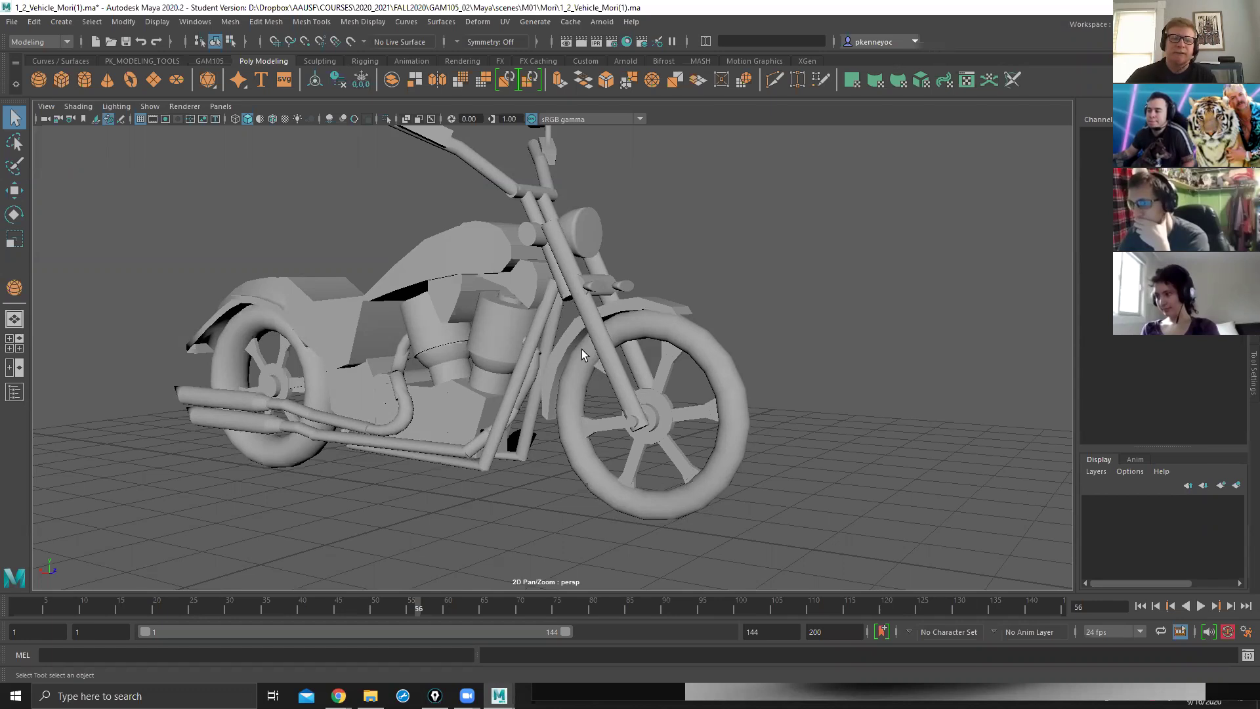
pyautogui.click(273, 119)
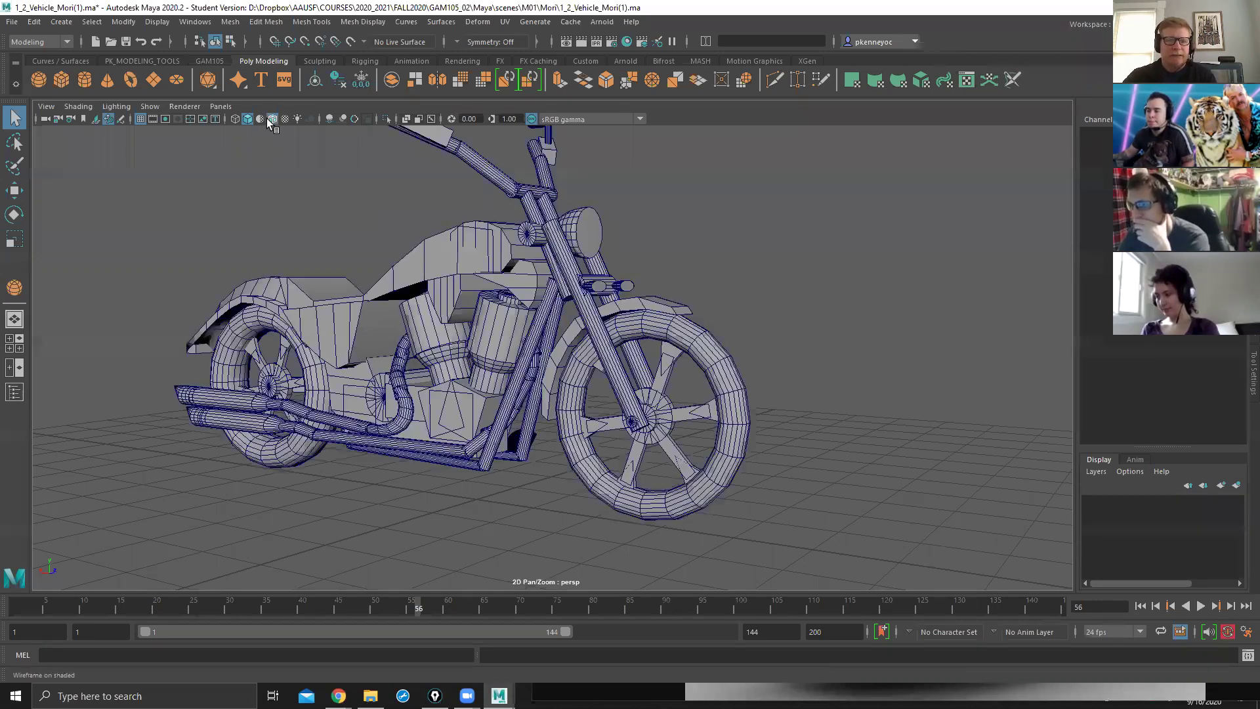
# Examine the topology of the front wheel spokes and frame the view on the lower engine block.
pyautogui.click(672, 352)
pyautogui.click(676, 356)
pyautogui.click(708, 418)
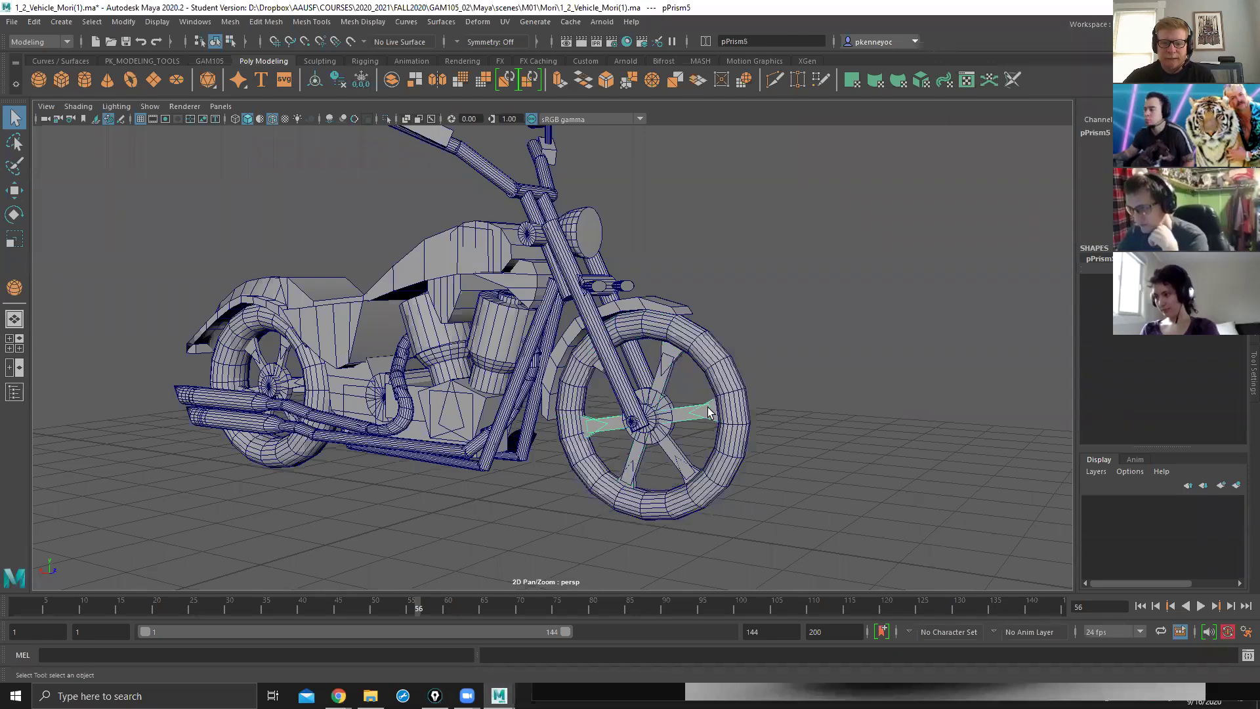
pyautogui.keyDown('alt'); pyautogui.moveTo(587, 404); pyautogui.dragTo(354, 435); pyautogui.keyUp('alt')
pyautogui.click(354, 434)
pyautogui.press('f')
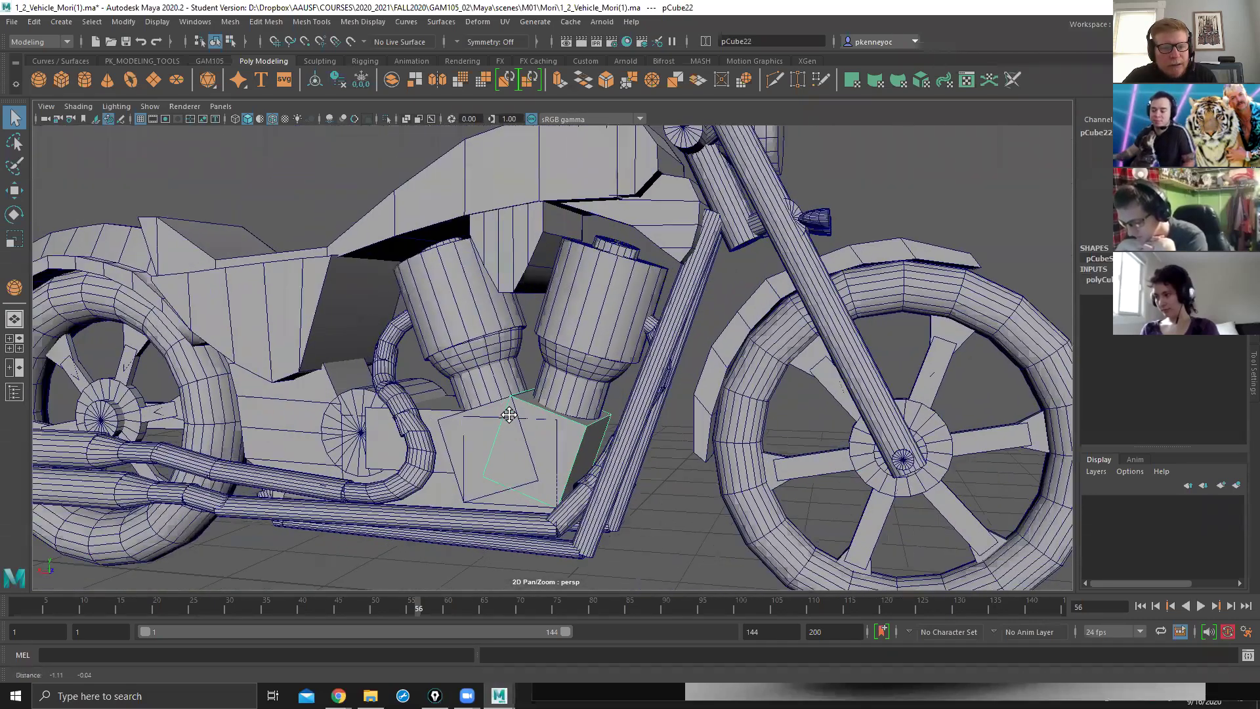
# Open the Outliner and look through the full list of objects that make up the motorcycle.
pyautogui.click(16, 392)
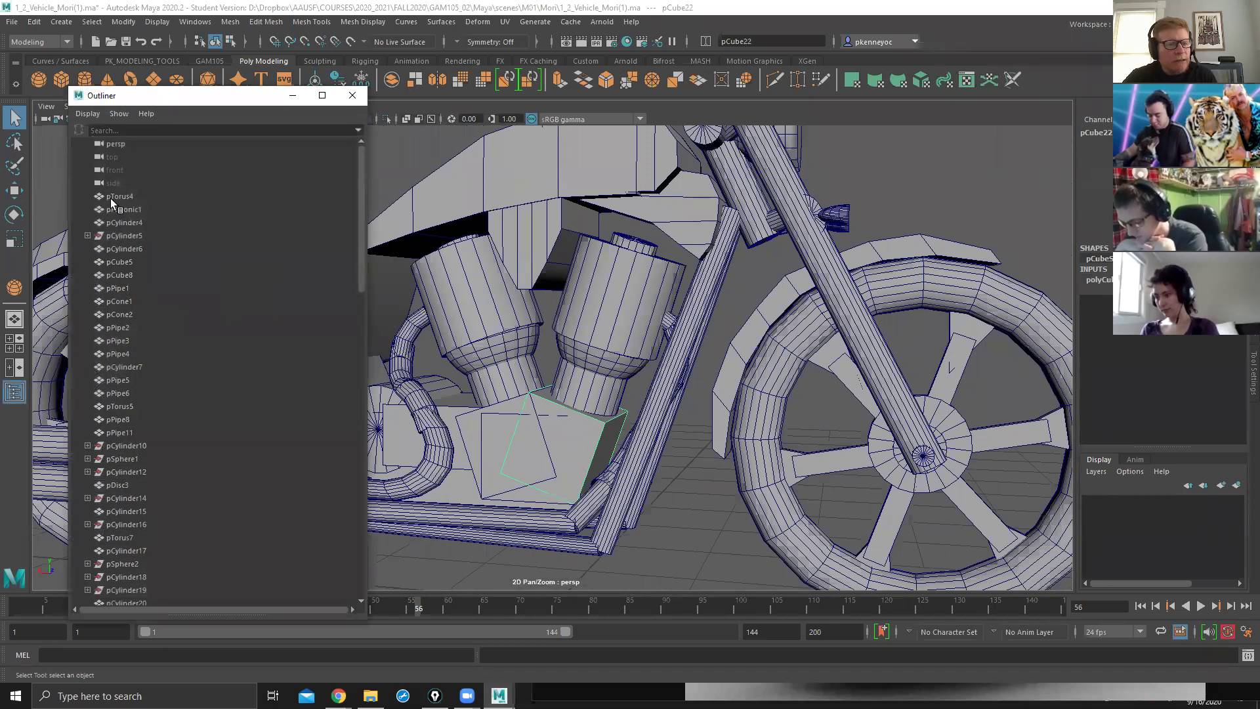
pyautogui.scroll(-15, 128, 464)
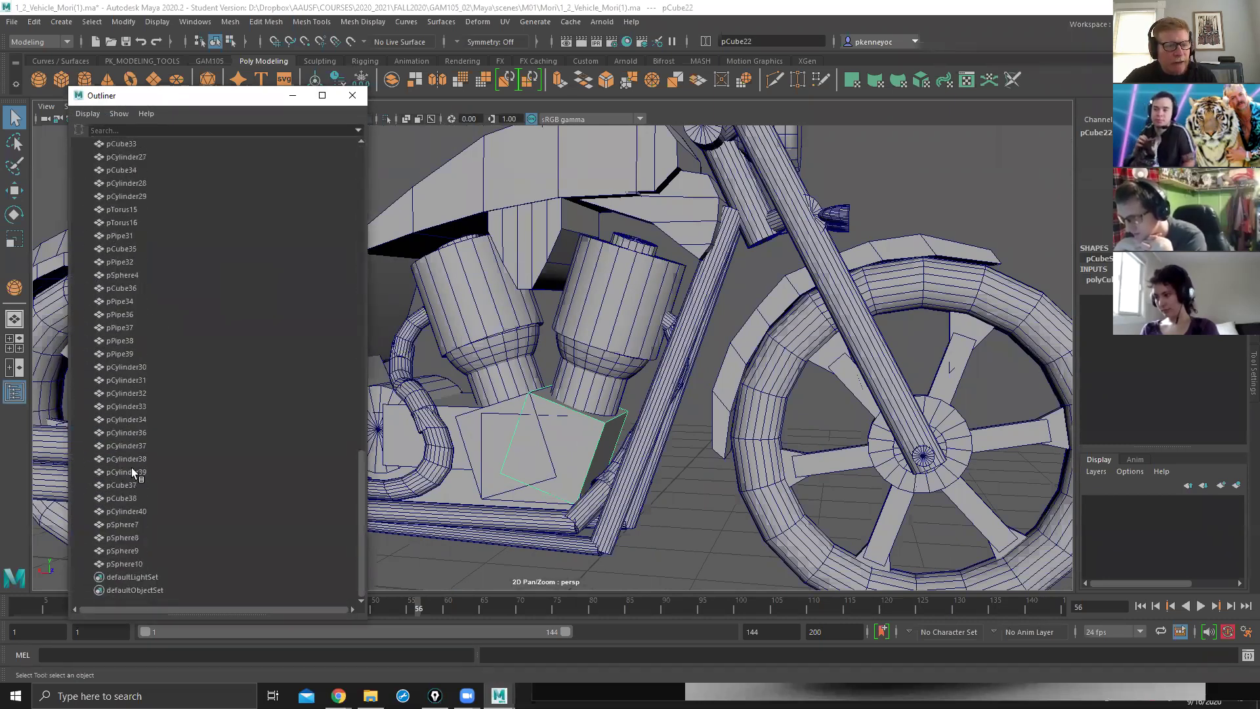
pyautogui.scroll(-3, 521, 360)
pyautogui.keyDown('alt'); pyautogui.moveTo(525, 372); pyautogui.dragTo(618, 352, button='middle'); pyautogui.keyUp('alt')
pyautogui.keyDown('alt'); pyautogui.moveTo(618, 351); pyautogui.dragTo(629, 221); pyautogui.keyUp('alt')
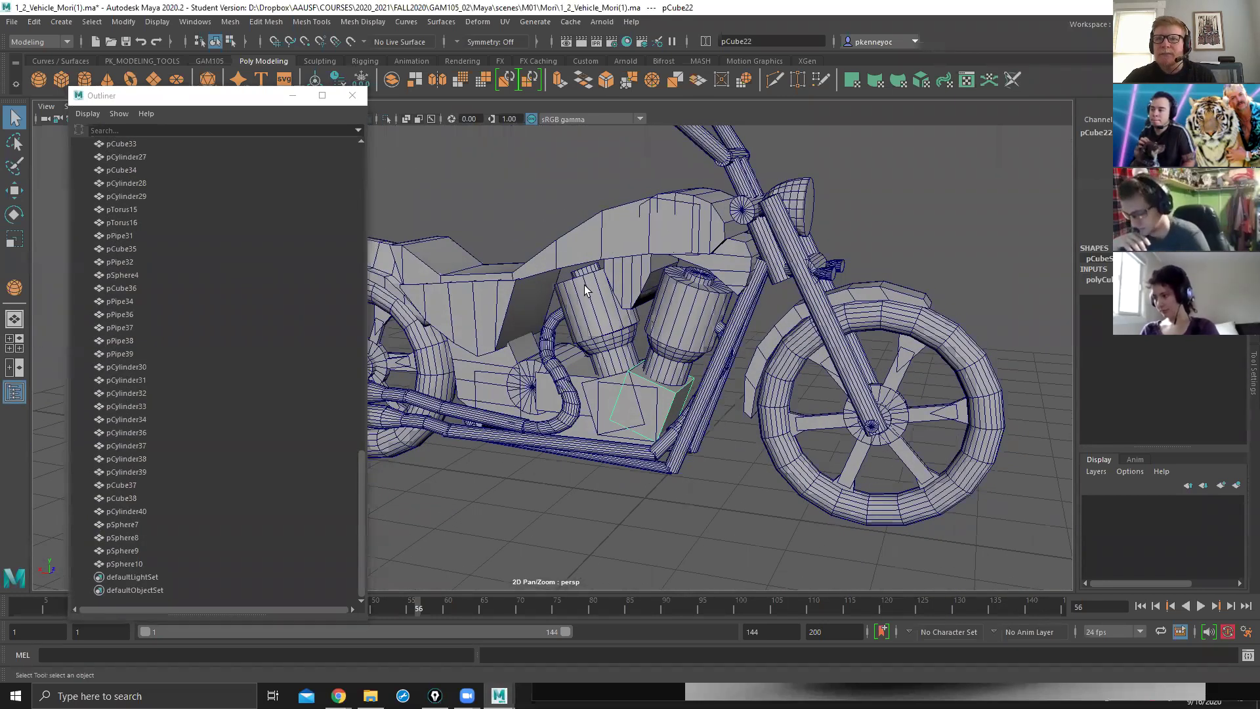
# Examine the wireframe of the tank and seat body, the rear fender and the engine area, closing the Outliner at the end.
pyautogui.click(602, 214)
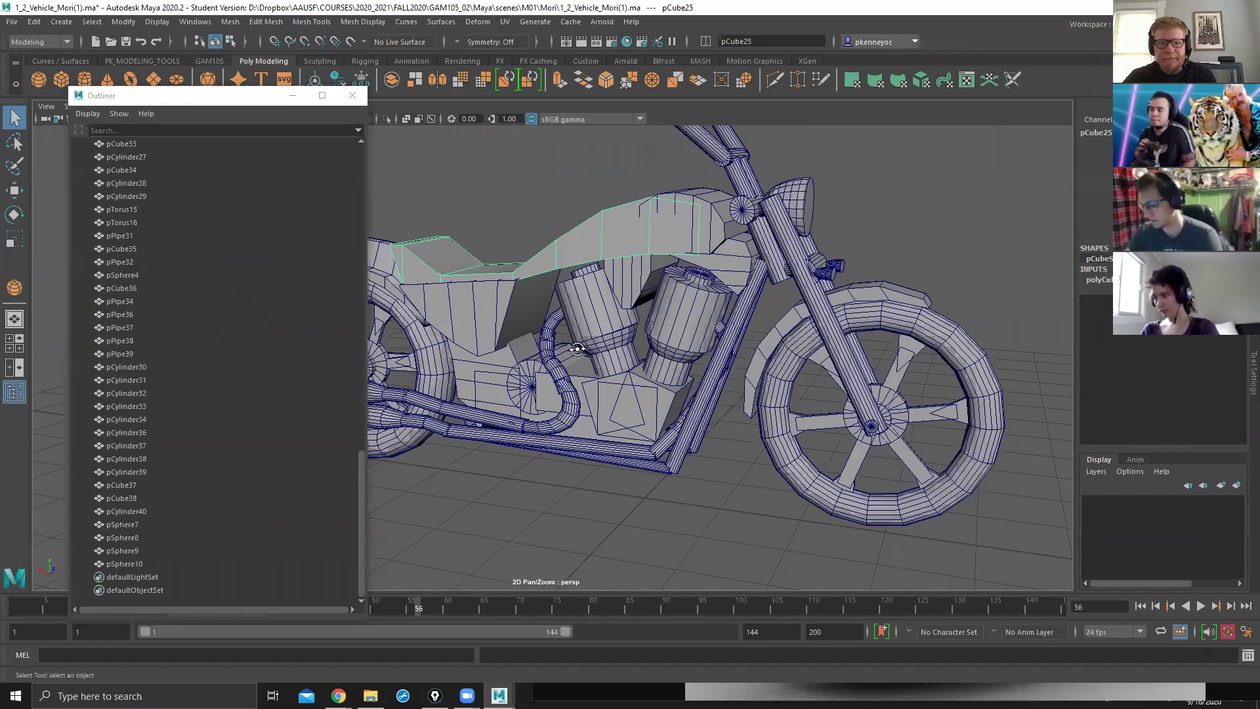
pyautogui.keyDown('alt'); pyautogui.moveTo(616, 282); pyautogui.dragTo(607, 299); pyautogui.keyUp('alt')
pyautogui.keyDown('alt'); pyautogui.moveTo(607, 298); pyautogui.dragTo(611, 302, button='middle'); pyautogui.keyUp('alt')
pyautogui.keyDown('alt'); pyautogui.moveTo(610, 302); pyautogui.dragTo(692, 293); pyautogui.keyUp('alt')
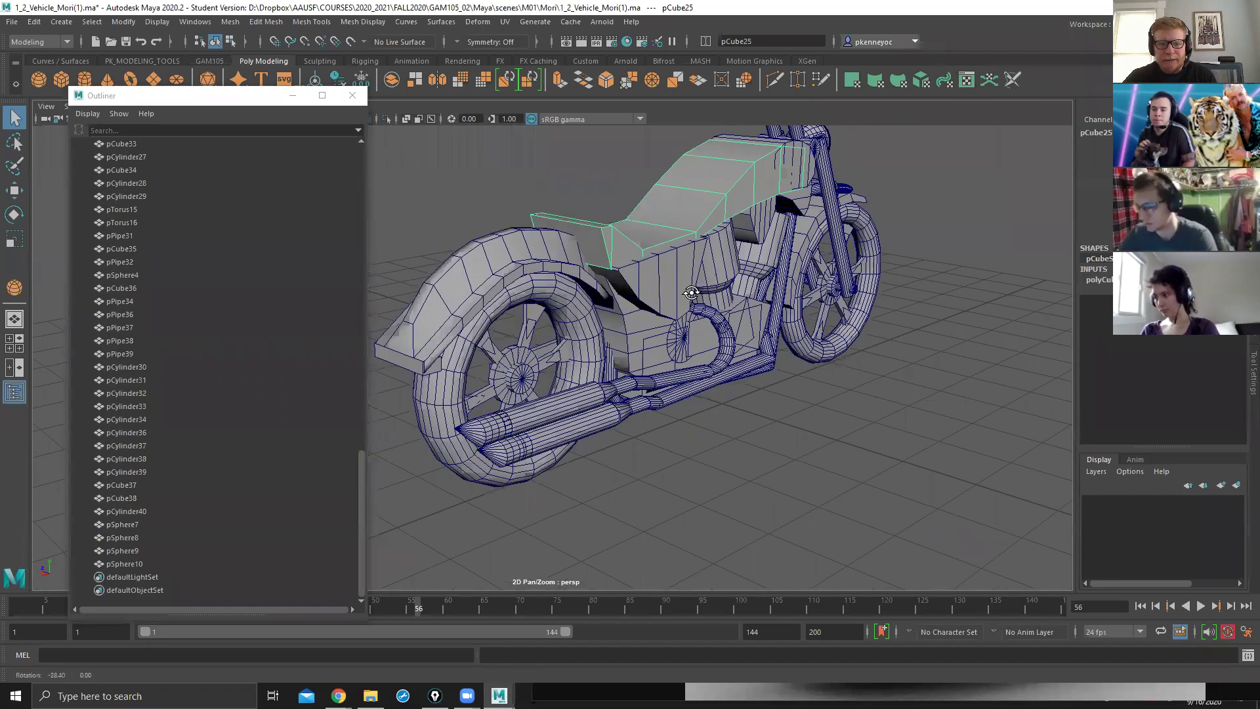
pyautogui.click(452, 280)
pyautogui.keyDown('alt'); pyautogui.moveTo(452, 280); pyautogui.dragTo(571, 351); pyautogui.keyUp('alt')
pyautogui.scroll(3, 557, 352)
pyautogui.moveTo(743, 315)
pyautogui.keyDown('alt'); pyautogui.mouseDown(button='middle')
pyautogui.moveTo(757, 308)
pyautogui.moveTo(740, 295)
pyautogui.mouseUp(button='middle'); pyautogui.keyUp('alt')
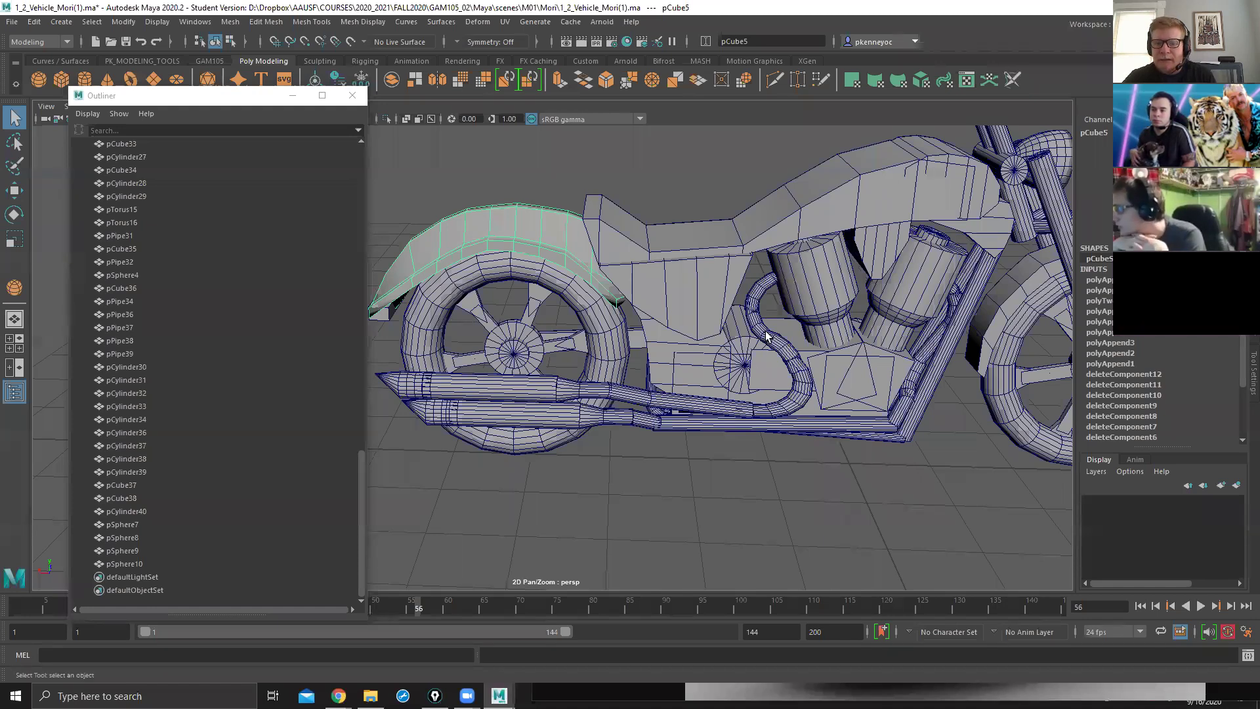
pyautogui.keyDown('alt'); pyautogui.moveTo(766, 333); pyautogui.dragTo(776, 257, button='middle'); pyautogui.keyUp('alt')
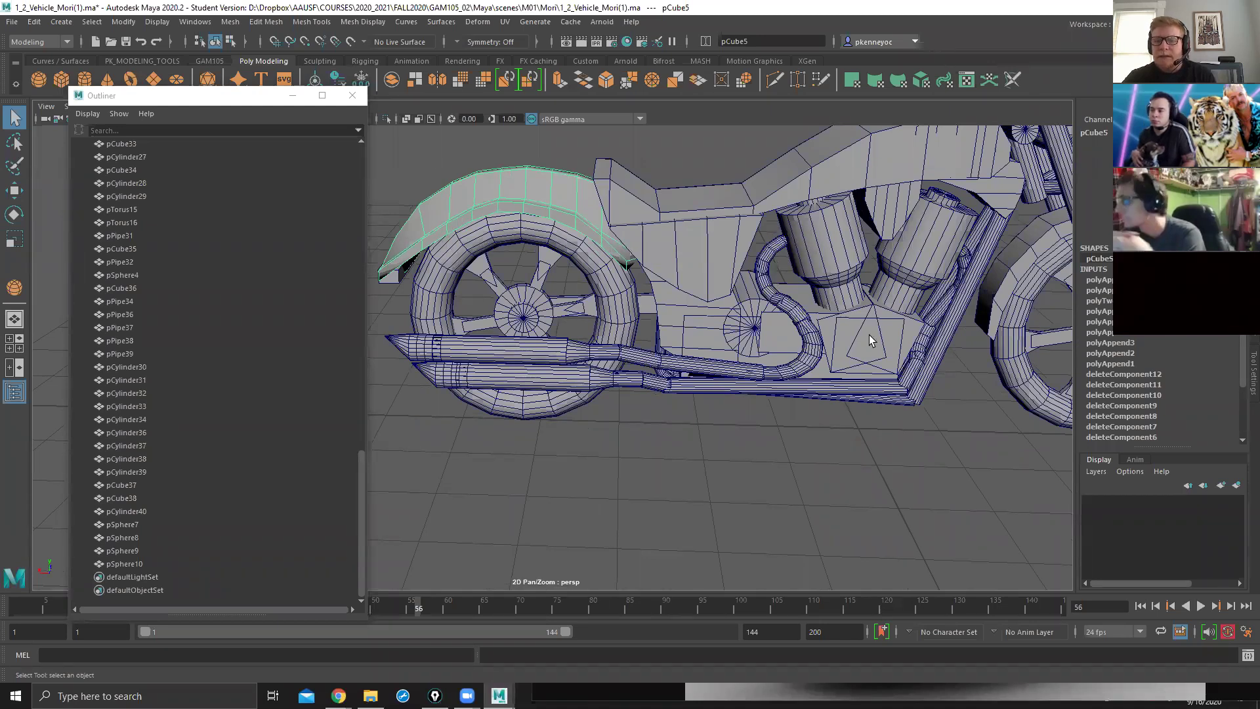
pyautogui.keyDown('alt'); pyautogui.moveTo(864, 309); pyautogui.dragTo(825, 293, button='middle'); pyautogui.keyUp('alt')
pyautogui.keyDown('alt'); pyautogui.moveTo(824, 293); pyautogui.dragTo(789, 257); pyautogui.keyUp('alt')
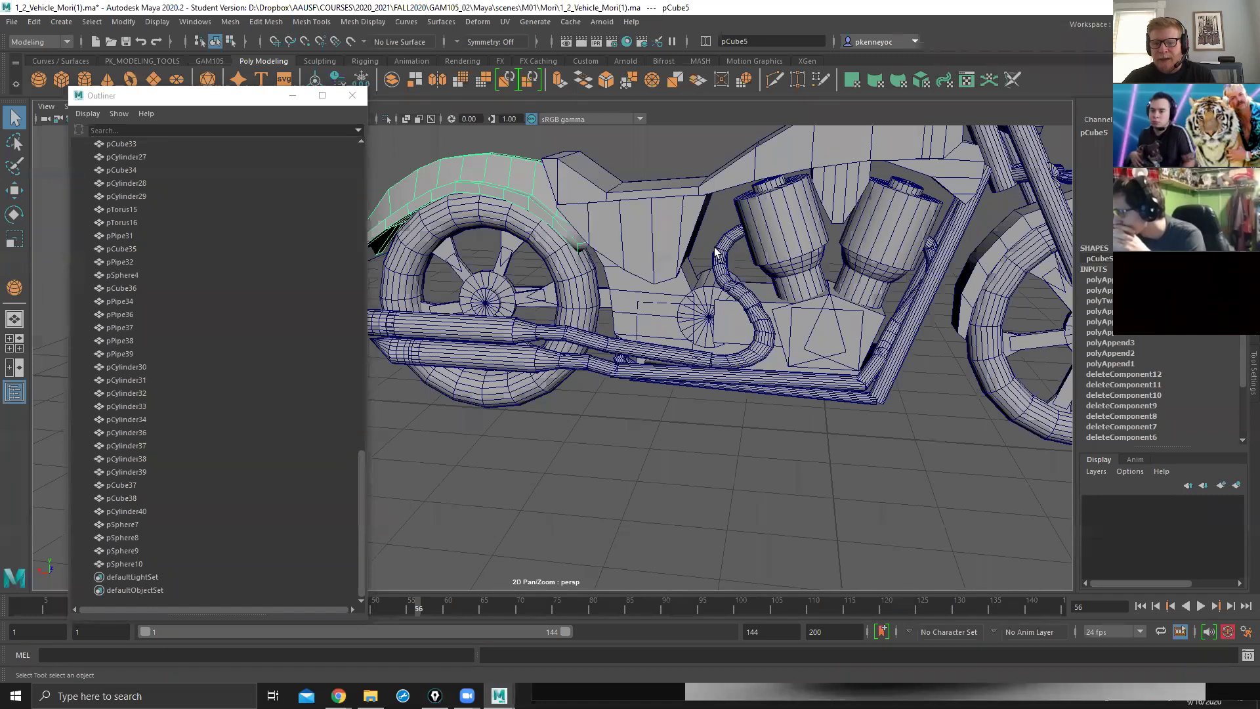
pyautogui.scroll(-2, 591, 289)
pyautogui.click(353, 96)
pyautogui.keyDown('alt'); pyautogui.moveTo(780, 223); pyautogui.dragTo(700, 329); pyautogui.keyUp('alt')
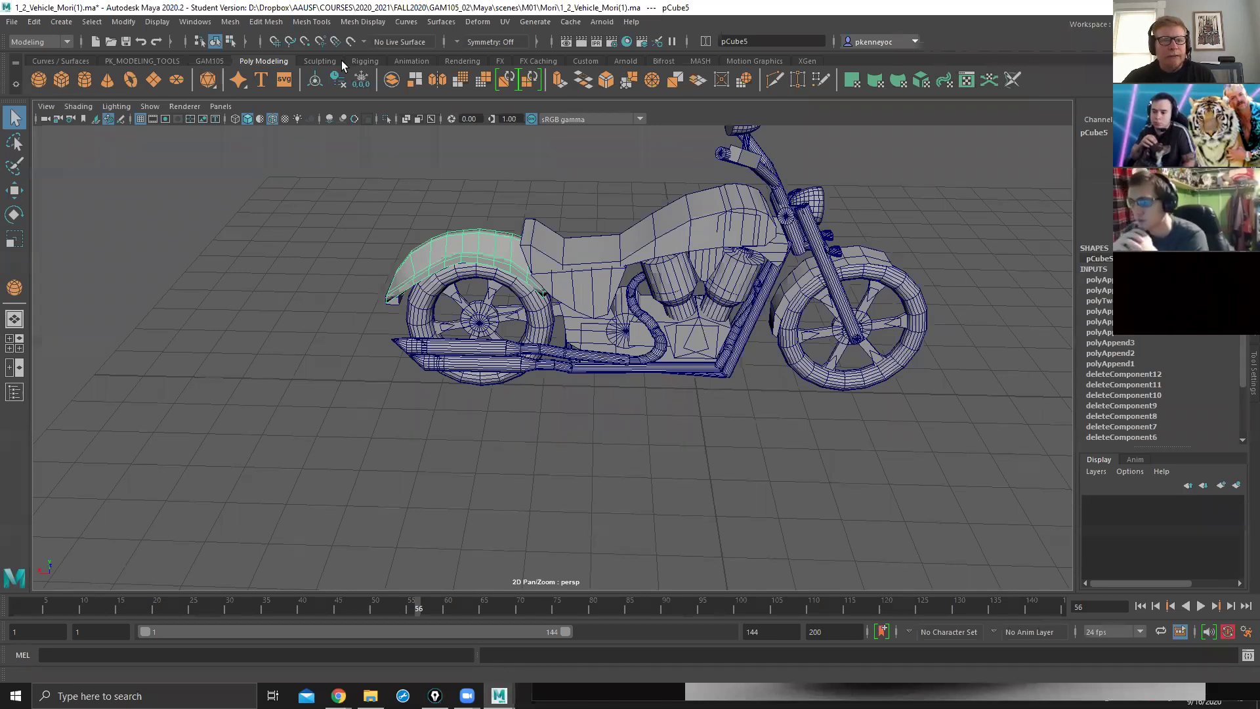
# Draw a winding seven-point EP curve on the grid beside the motorcycle, running from beyond its front wheel to past its rear wheel.
pyautogui.click(71, 61)
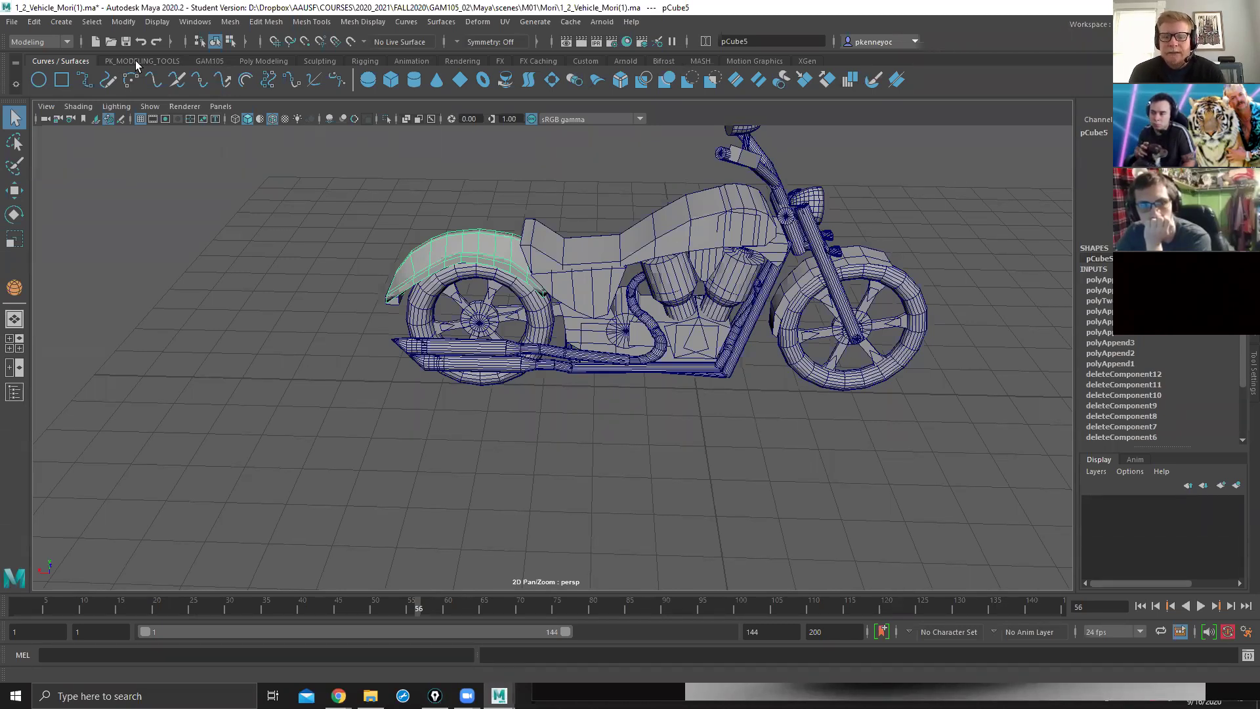
pyautogui.click(83, 79)
pyautogui.keyDown('alt'); pyautogui.moveTo(256, 259); pyautogui.dragTo(802, 197); pyautogui.keyUp('alt')
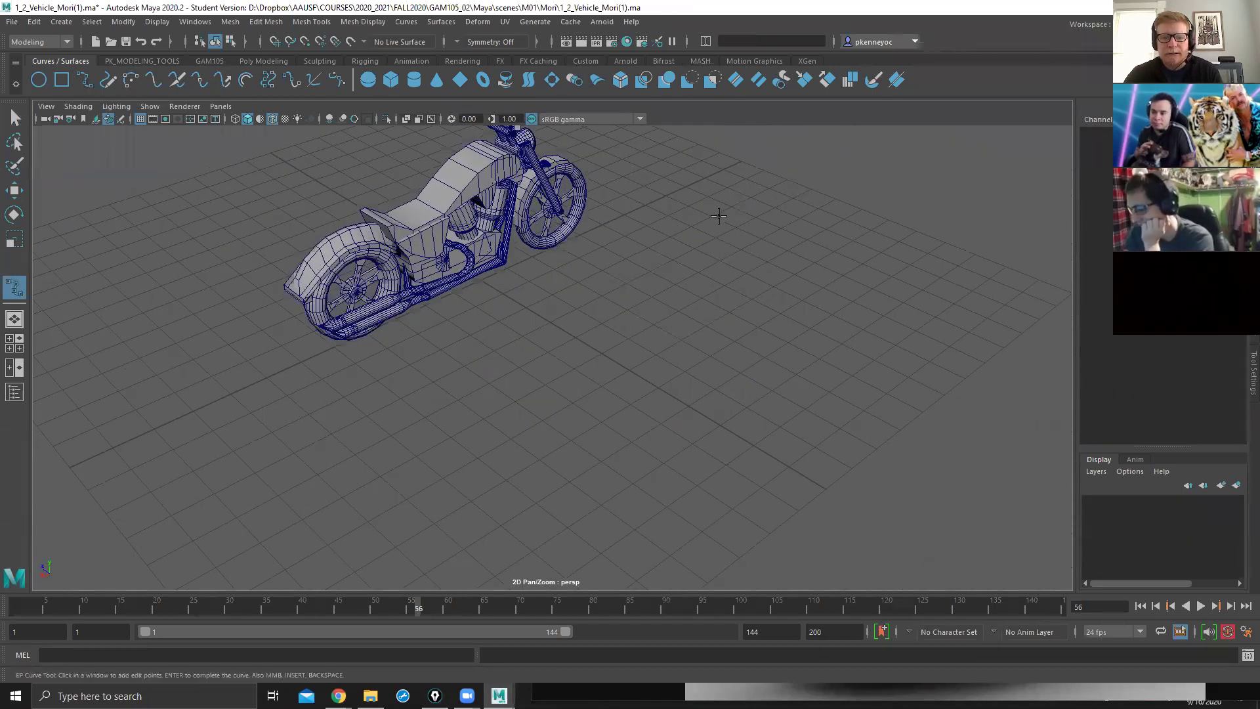
pyautogui.keyDown('alt'); pyautogui.moveTo(570, 332); pyautogui.dragTo(633, 304); pyautogui.keyUp('alt')
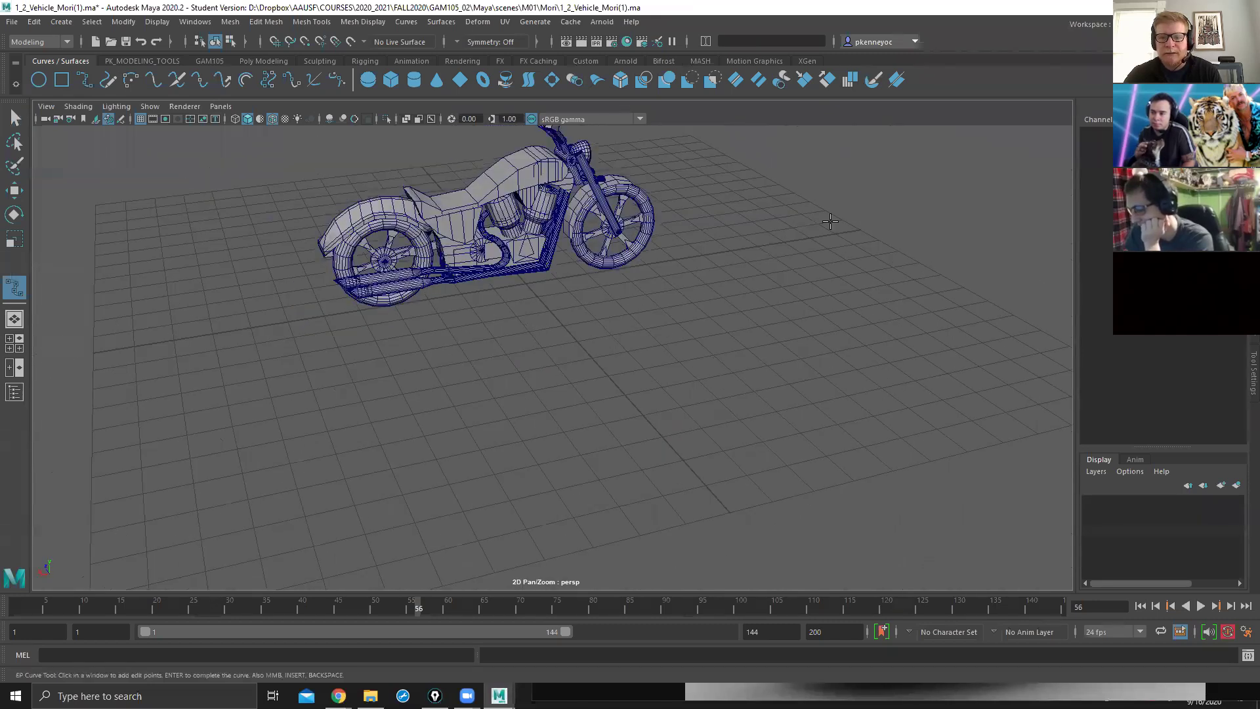
pyautogui.click(831, 223)
pyautogui.click(791, 244)
pyautogui.click(813, 301)
pyautogui.click(729, 374)
pyautogui.click(614, 384)
pyautogui.click(430, 361)
pyautogui.click(256, 362)
pyautogui.press('q')
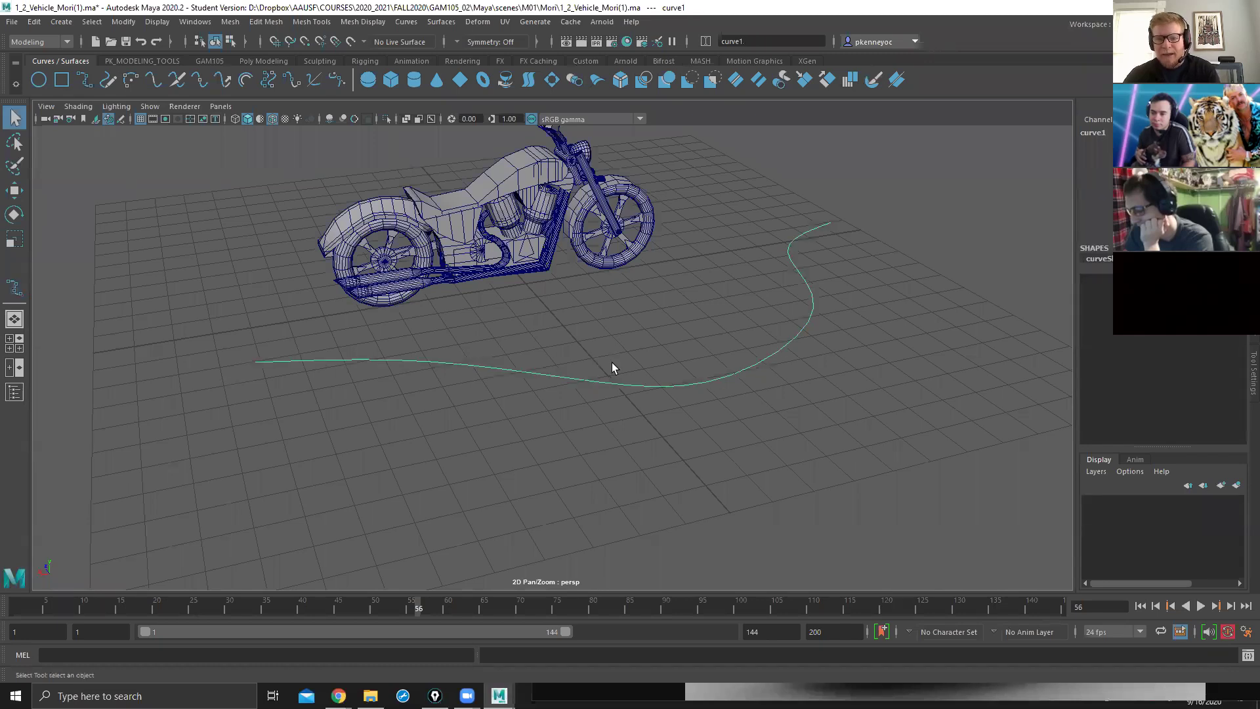
# Create a polygon cylinder just beyond the curve's far end and reduce it to six sides.
pyautogui.keyDown('alt'); pyautogui.moveTo(663, 296); pyautogui.dragTo(680, 304); pyautogui.keyUp('alt')
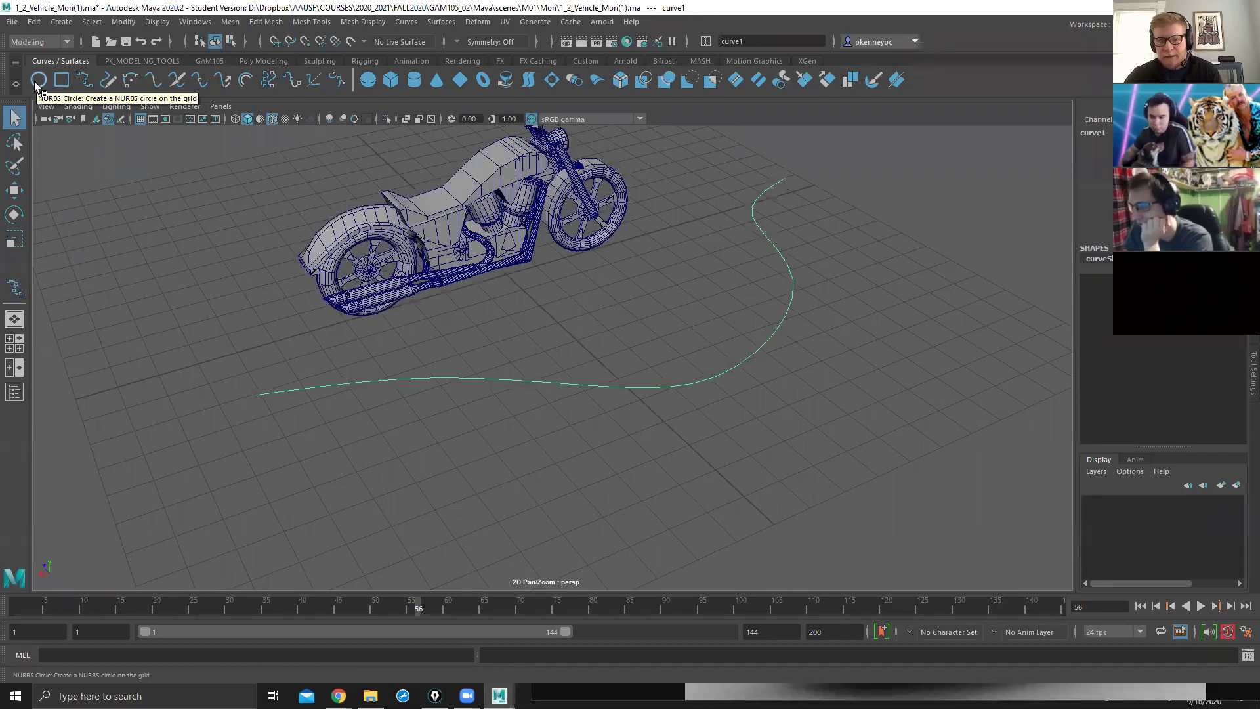
pyautogui.click(155, 61)
pyautogui.click(263, 61)
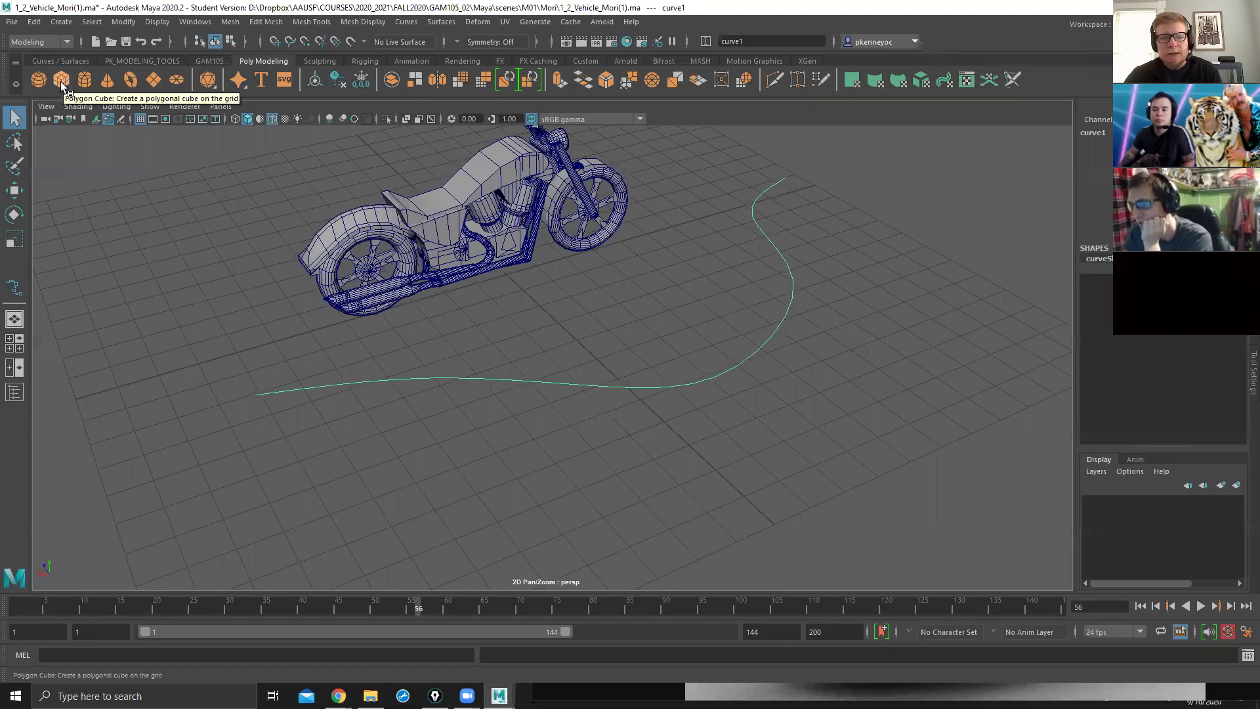
pyautogui.click(87, 84)
pyautogui.keyDown('alt'); pyautogui.moveTo(800, 257); pyautogui.dragTo(611, 317, button='middle'); pyautogui.keyUp('alt')
pyautogui.keyDown('alt'); pyautogui.moveTo(650, 310); pyautogui.dragTo(670, 302); pyautogui.keyUp('alt')
pyautogui.moveTo(594, 310); pyautogui.dragTo(608, 267)
pyautogui.keyDown('alt'); pyautogui.moveTo(707, 294); pyautogui.dragTo(717, 317); pyautogui.keyUp('alt')
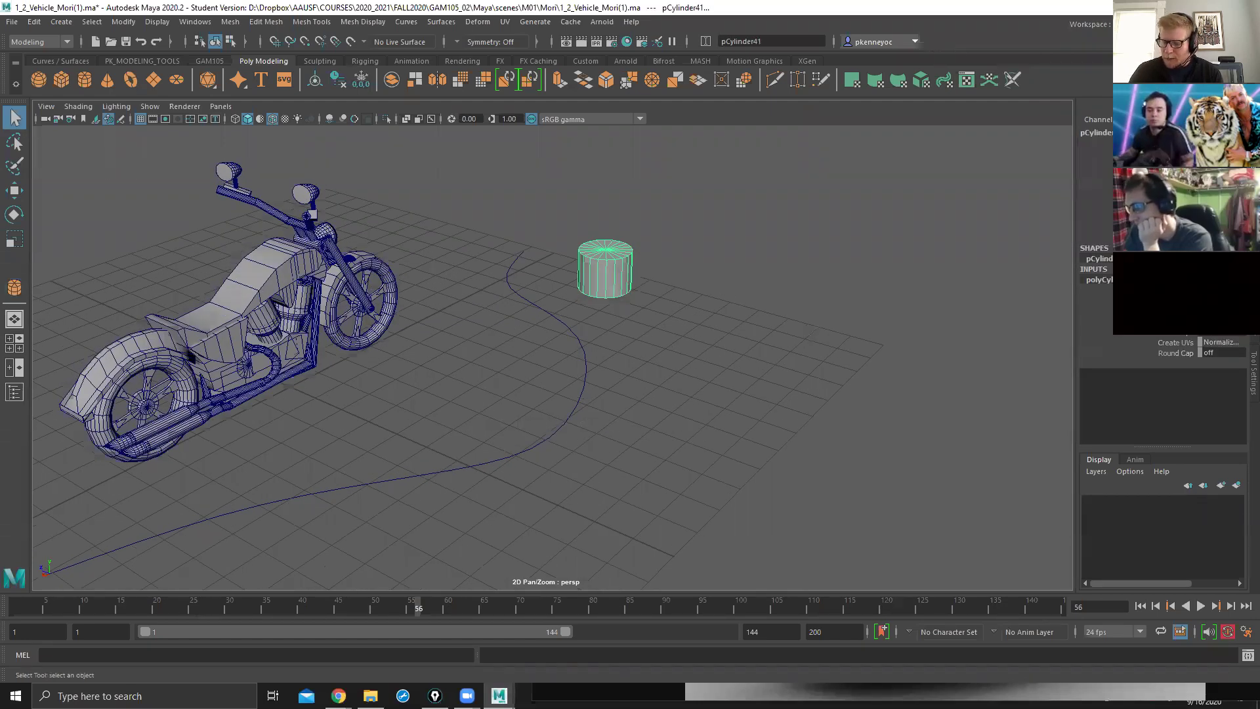
pyautogui.press('Return')
pyautogui.scroll(5, 722, 390)
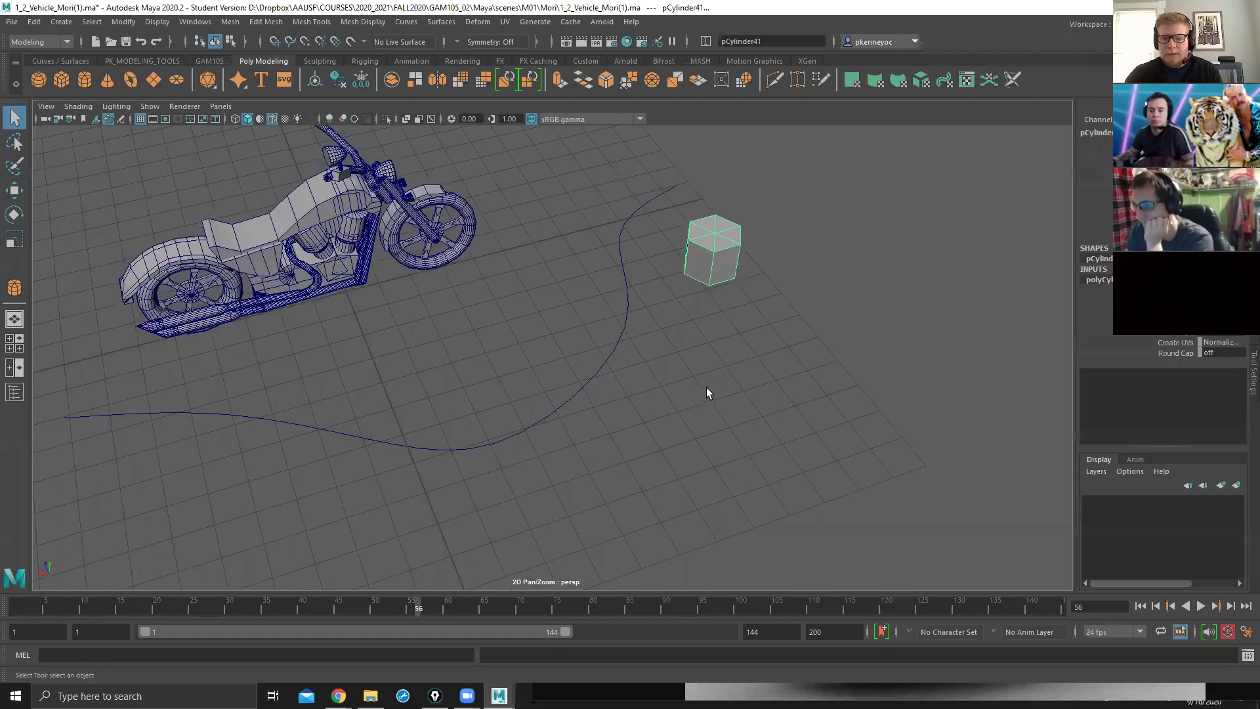
# Rotate the six-sided cylinder onto its side so that one end cap faces the curve.
pyautogui.click(785, 251)
pyautogui.click(759, 252)
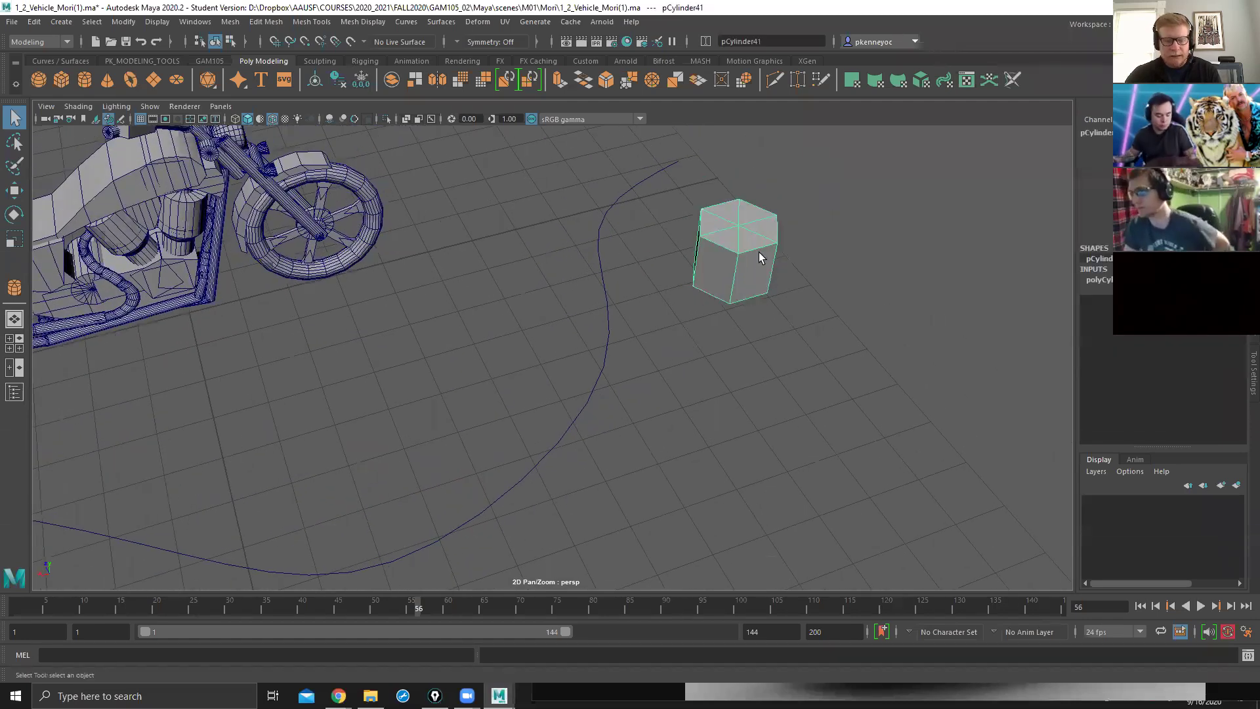
pyautogui.press('e')
pyautogui.moveTo(731, 207); pyautogui.dragTo(727, 305)
pyautogui.press('w')
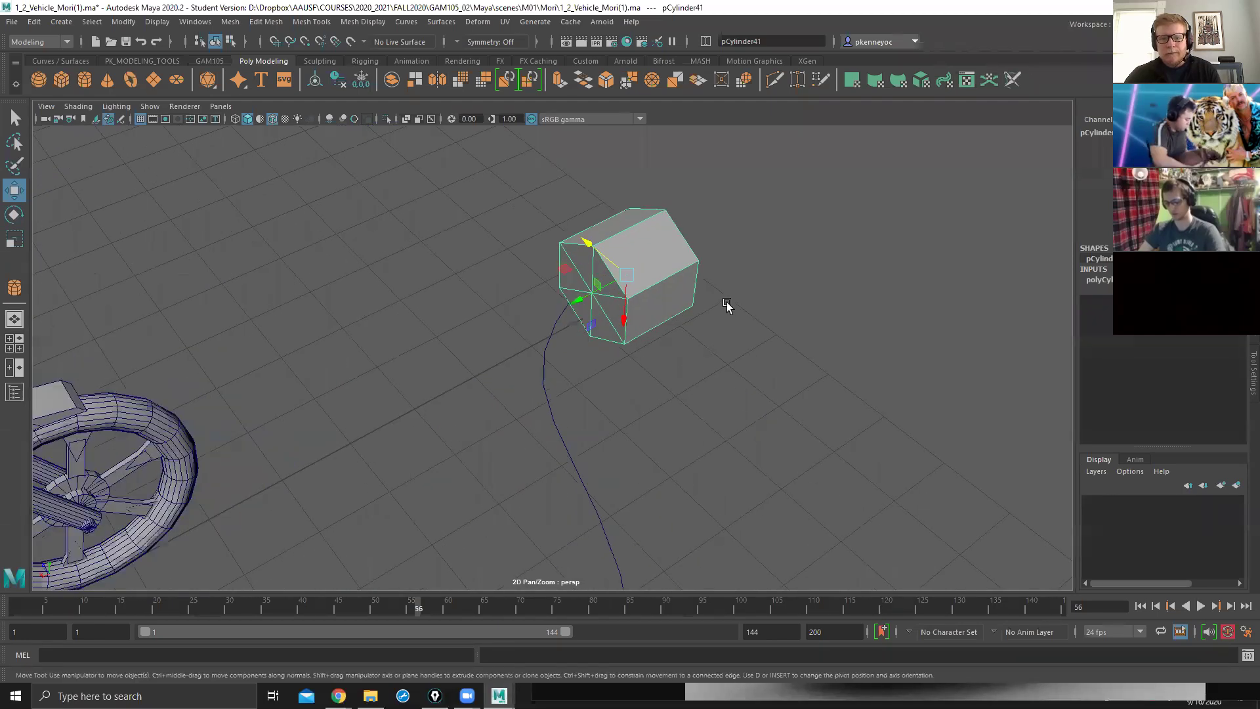
# Delete the six radial edges on the cylinder cap facing the curve, leaving a single face, and return to object selection.
pyautogui.moveTo(821, 191); pyautogui.dragTo(818, 155, button='right')
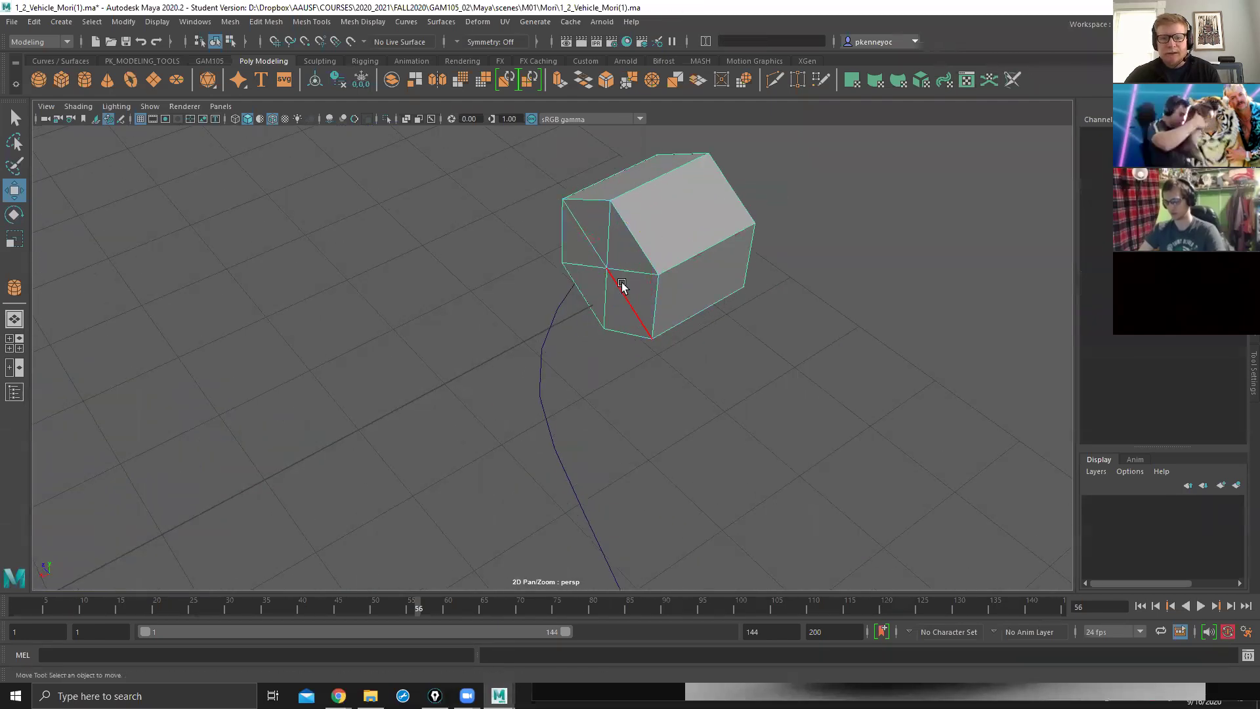
pyautogui.click(620, 282)
pyautogui.keyDown('shift'); pyautogui.click(631, 265); pyautogui.keyUp('shift')
pyautogui.keyDown('shift'); pyautogui.click(607, 239); pyautogui.keyUp('shift')
pyautogui.keyDown('shift'); pyautogui.click(582, 254); pyautogui.keyUp('shift')
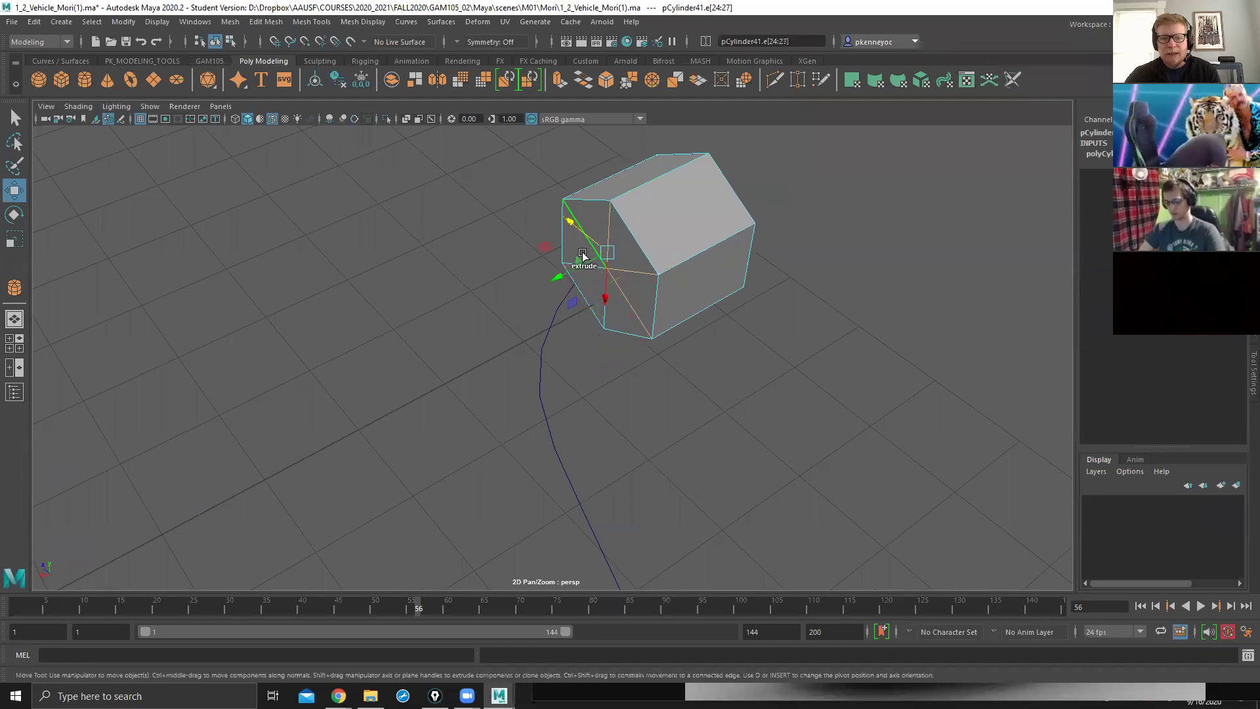
pyautogui.keyDown('shift'); pyautogui.click(593, 268); pyautogui.keyUp('shift')
pyautogui.keyDown('shift'); pyautogui.click(602, 319); pyautogui.keyUp('shift')
pyautogui.keyDown('shift'); pyautogui.moveTo(965, 273); pyautogui.dragTo(903, 290, button='right'); pyautogui.keyUp('shift')
pyautogui.scroll(-2, 725, 404)
pyautogui.keyDown('alt'); pyautogui.moveTo(726, 403); pyautogui.dragTo(796, 299); pyautogui.keyUp('alt')
pyautogui.press('F8')
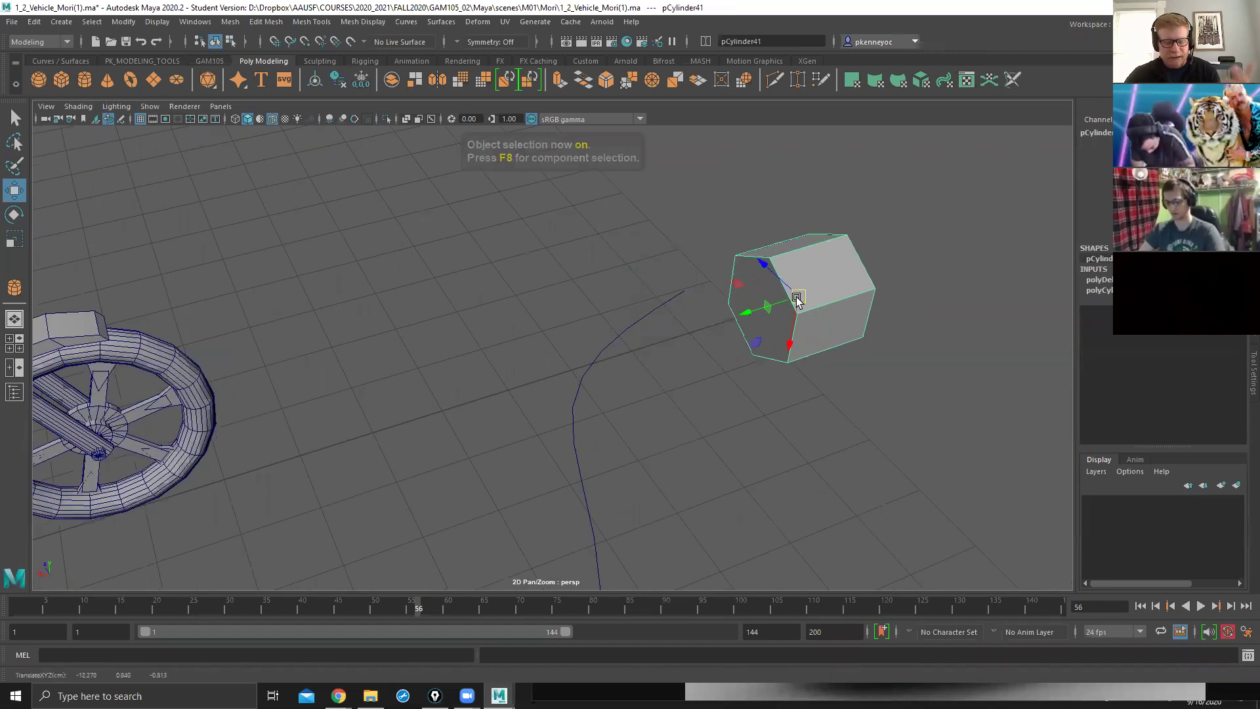
# Move the cylinder to the far end of the curve and rotate it so its cap lines up with the curve's direction.
pyautogui.moveTo(588, 380); pyautogui.dragTo(748, 197, button='middle')
pyautogui.keyDown('alt'); pyautogui.moveTo(709, 367); pyautogui.dragTo(683, 317); pyautogui.keyUp('alt')
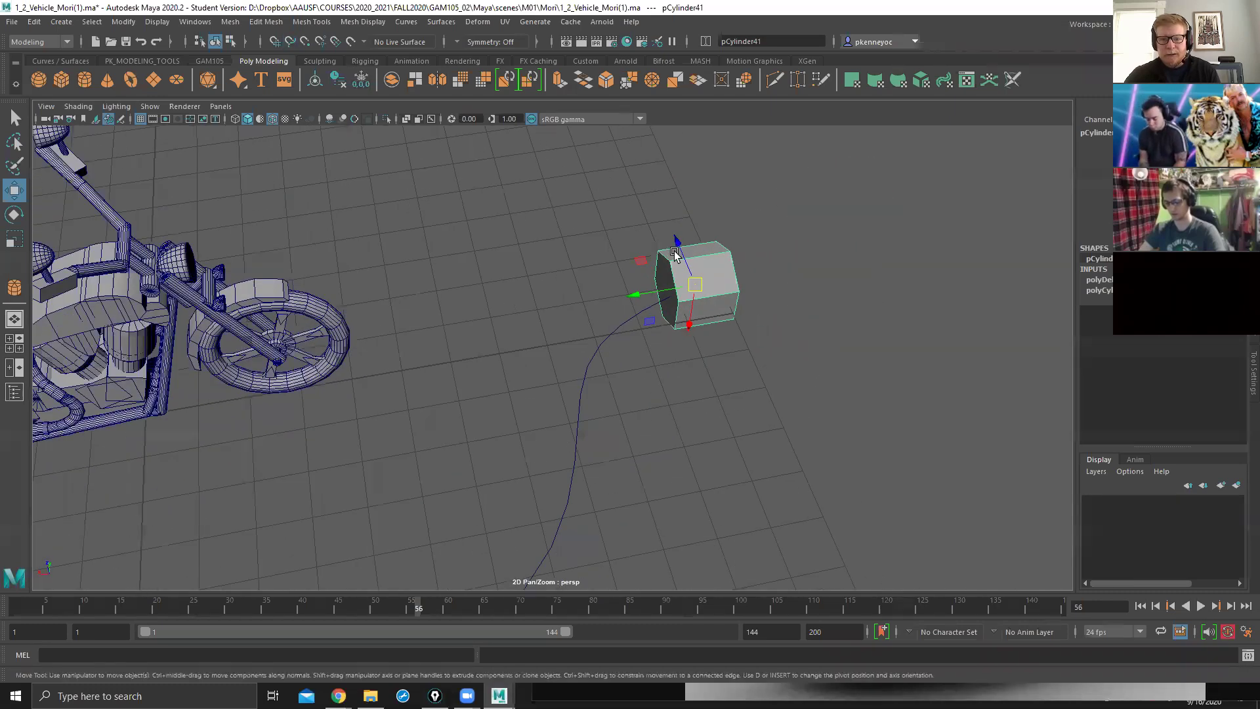
pyautogui.press('e')
pyautogui.moveTo(676, 318); pyautogui.dragTo(682, 326)
# Extrude the cylinder's open-cap face along the curve using 22 divisions to form a bent tube.
pyautogui.click(779, 269)
pyautogui.moveTo(816, 253); pyautogui.dragTo(870, 281, button='right')
pyautogui.click(758, 275)
pyautogui.click(740, 281)
pyautogui.click(659, 318)
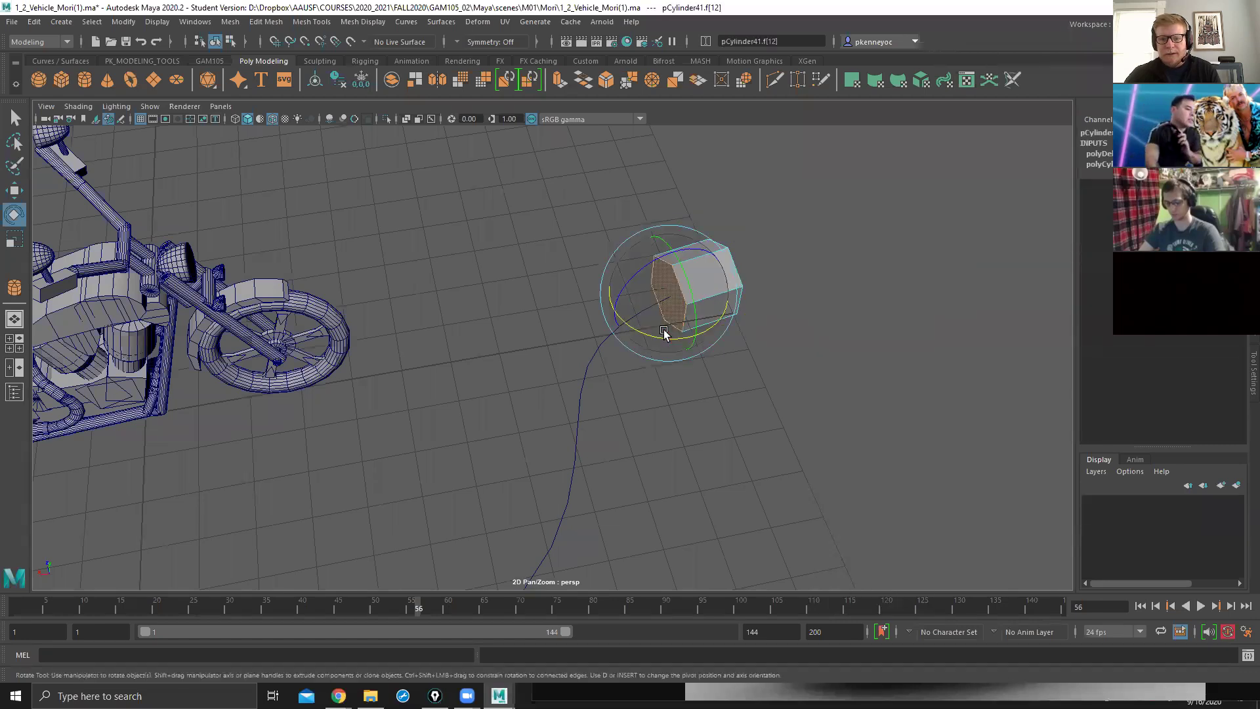
pyautogui.keyDown('shift'); pyautogui.click(577, 420); pyautogui.keyUp('shift')
pyautogui.keyDown('alt'); pyautogui.moveTo(631, 461); pyautogui.dragTo(603, 481, button='right'); pyautogui.keyUp('alt')
pyautogui.keyDown('alt'); pyautogui.moveTo(582, 489); pyautogui.dragTo(749, 400, button='middle'); pyautogui.keyUp('alt')
pyautogui.keyDown('shift'); pyautogui.moveTo(750, 410); pyautogui.dragTo(750, 436, button='right'); pyautogui.keyUp('shift')
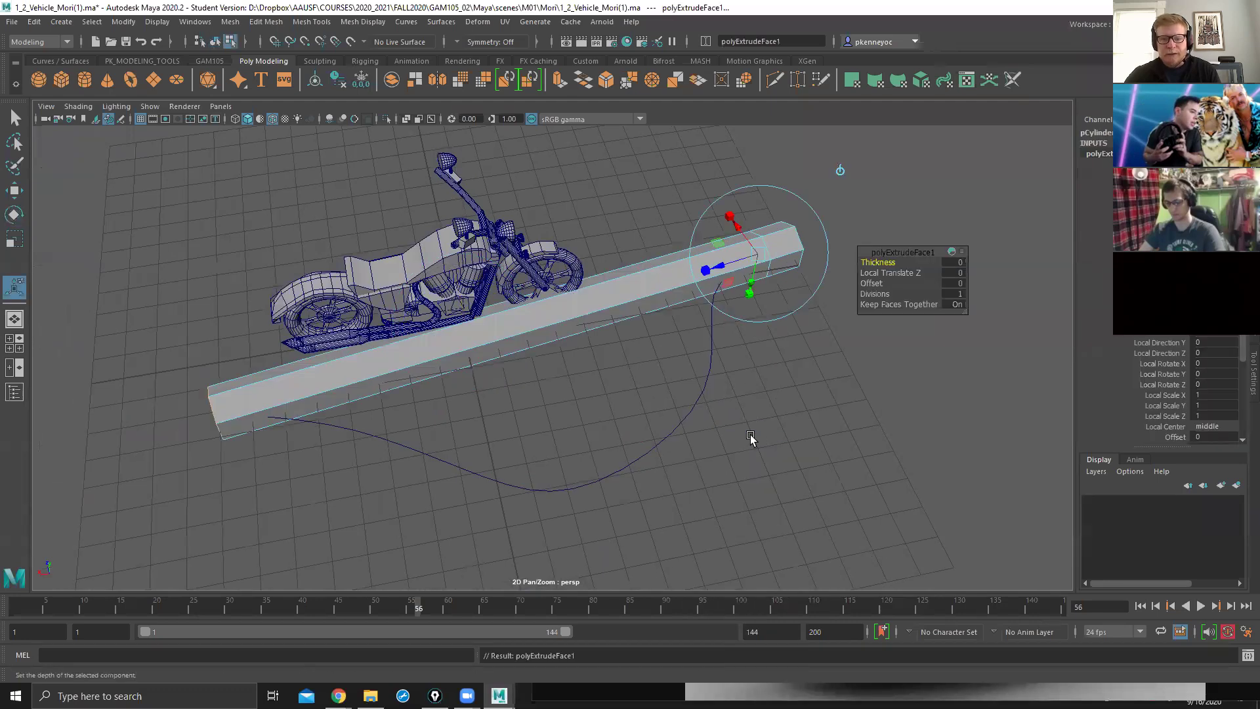
pyautogui.moveTo(875, 294); pyautogui.dragTo(1003, 286)
pyautogui.keyDown('alt'); pyautogui.moveTo(858, 380); pyautogui.dragTo(717, 441); pyautogui.keyUp('alt')
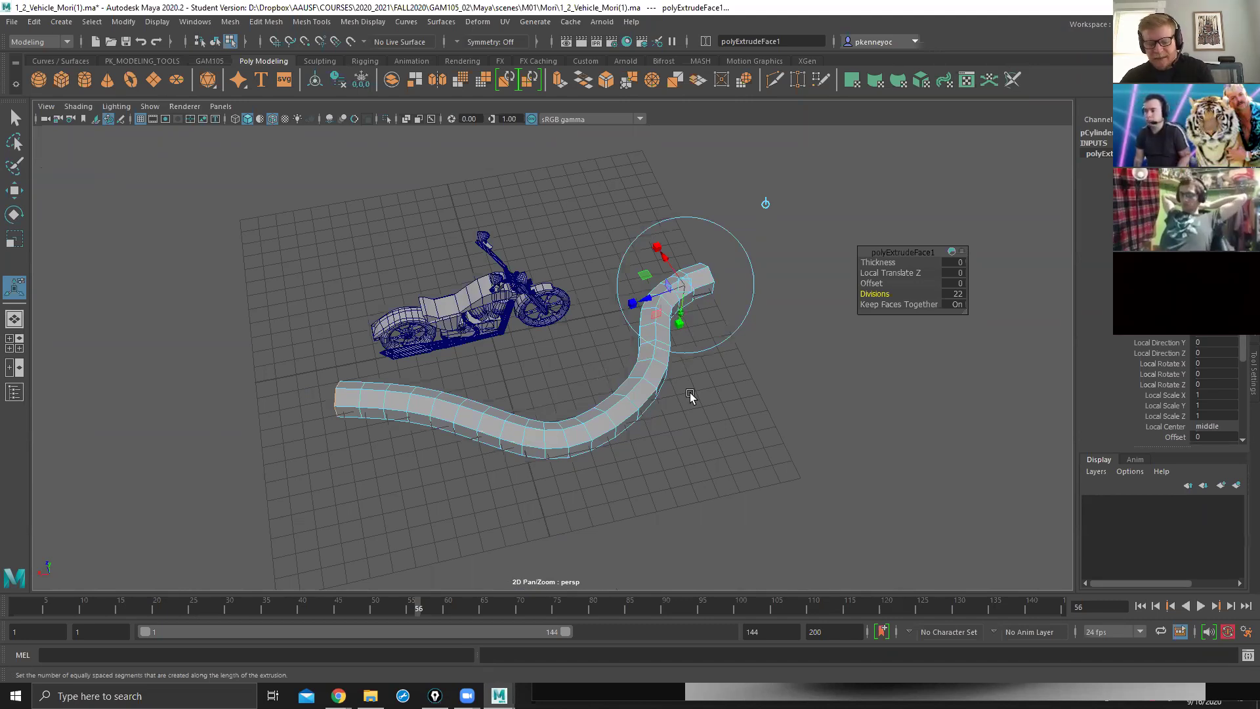
# Return to object selection and delete the extruded tube and its guide curve.
pyautogui.press('F8')
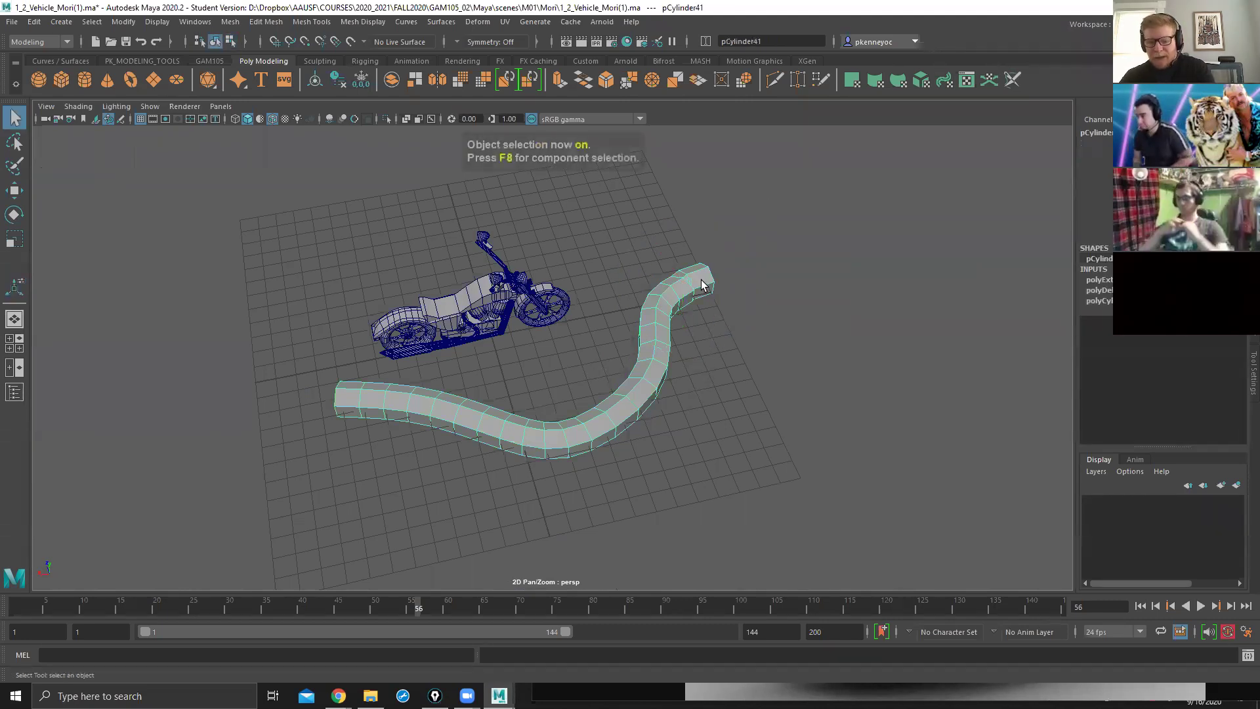
pyautogui.press('Delete')
pyautogui.click(619, 320)
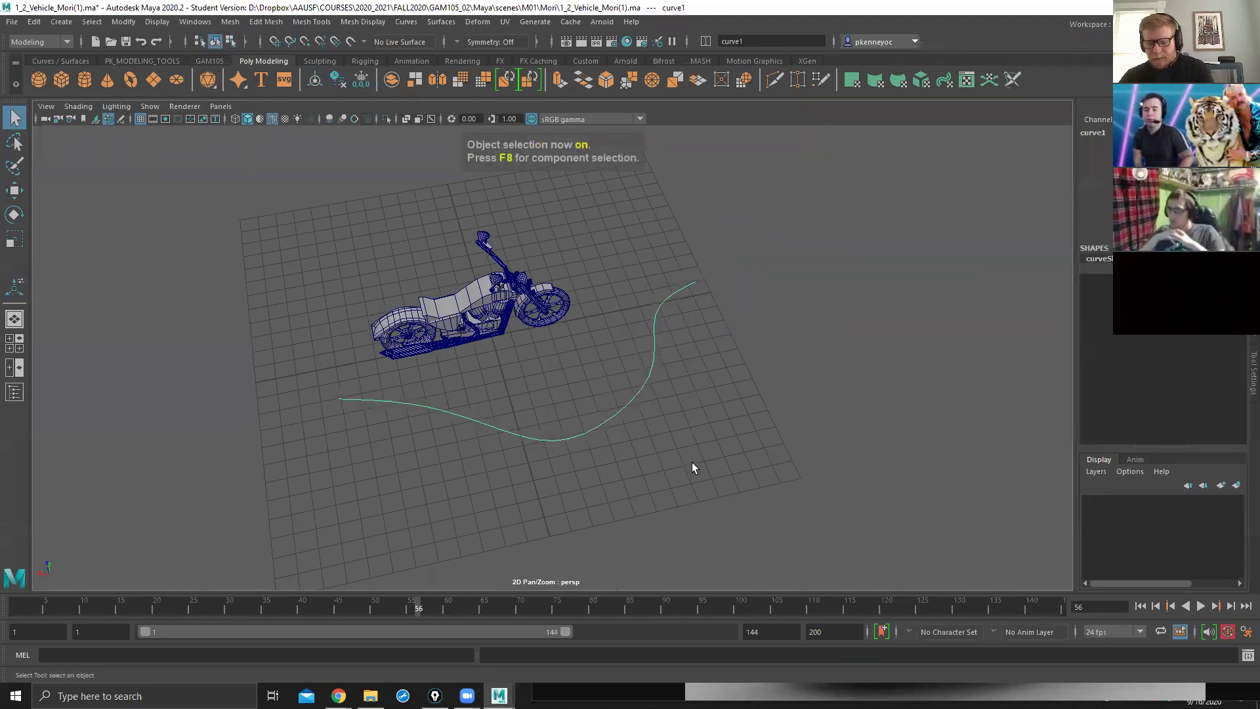
pyautogui.press('Delete')
# Examine the motorcycle model from several angles, close up and from farther away, including its wireframe with the parts selected.
pyautogui.keyDown('alt'); pyautogui.moveTo(692, 462); pyautogui.dragTo(626, 417); pyautogui.keyUp('alt')
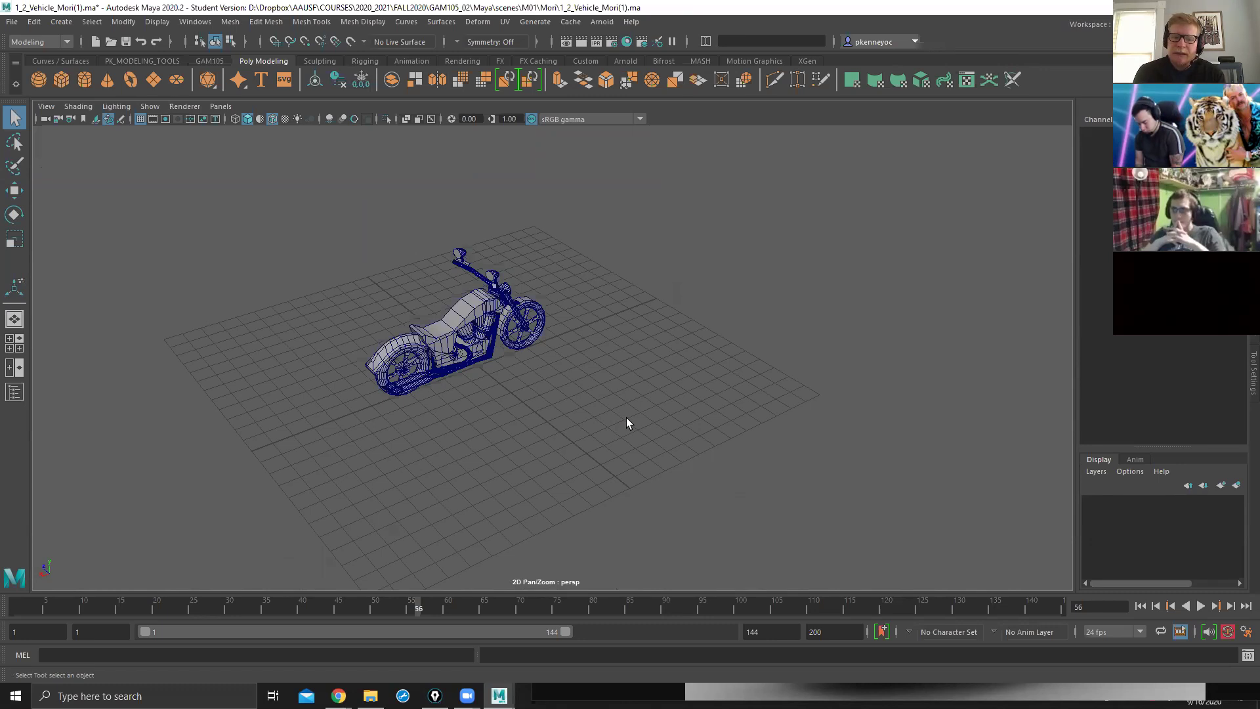
pyautogui.keyDown('alt'); pyautogui.moveTo(626, 416); pyautogui.dragTo(355, 335); pyautogui.keyUp('alt')
pyautogui.keyDown('alt'); pyautogui.moveTo(650, 407); pyautogui.dragTo(607, 421, button='right'); pyautogui.keyUp('alt')
pyautogui.keyDown('alt'); pyautogui.moveTo(608, 421); pyautogui.dragTo(426, 417, button='middle'); pyautogui.keyUp('alt')
pyautogui.keyDown('alt'); pyautogui.moveTo(427, 417); pyautogui.dragTo(626, 440); pyautogui.keyUp('alt')
pyautogui.keyDown('alt'); pyautogui.moveTo(530, 400); pyautogui.dragTo(905, 407, button='right'); pyautogui.keyUp('alt')
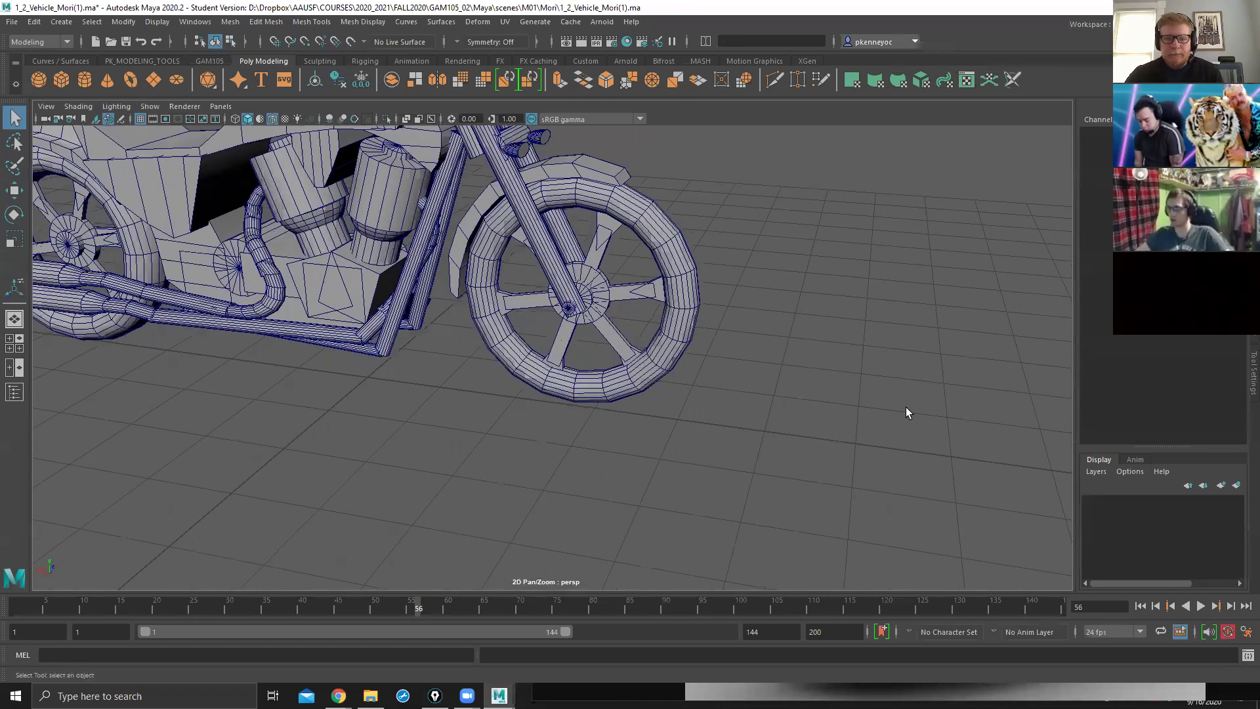
pyautogui.keyDown('alt'); pyautogui.moveTo(820, 349); pyautogui.dragTo(903, 457, button='middle'); pyautogui.keyUp('alt')
pyautogui.keyDown('alt'); pyautogui.moveTo(902, 457); pyautogui.dragTo(822, 439); pyautogui.keyUp('alt')
pyautogui.moveTo(63, 193); pyautogui.dragTo(810, 459)
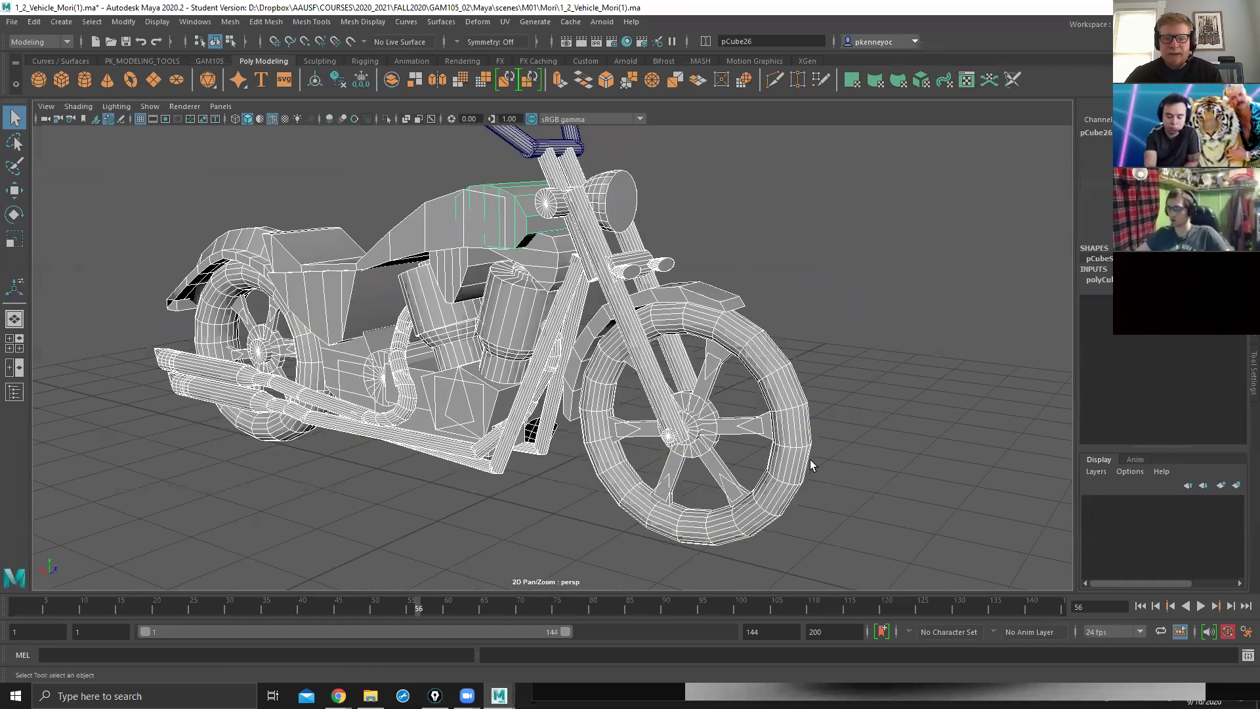
pyautogui.click(821, 304)
pyautogui.scroll(-4, 821, 307)
pyautogui.keyDown('alt'); pyautogui.moveTo(818, 312); pyautogui.dragTo(708, 330); pyautogui.keyUp('alt')
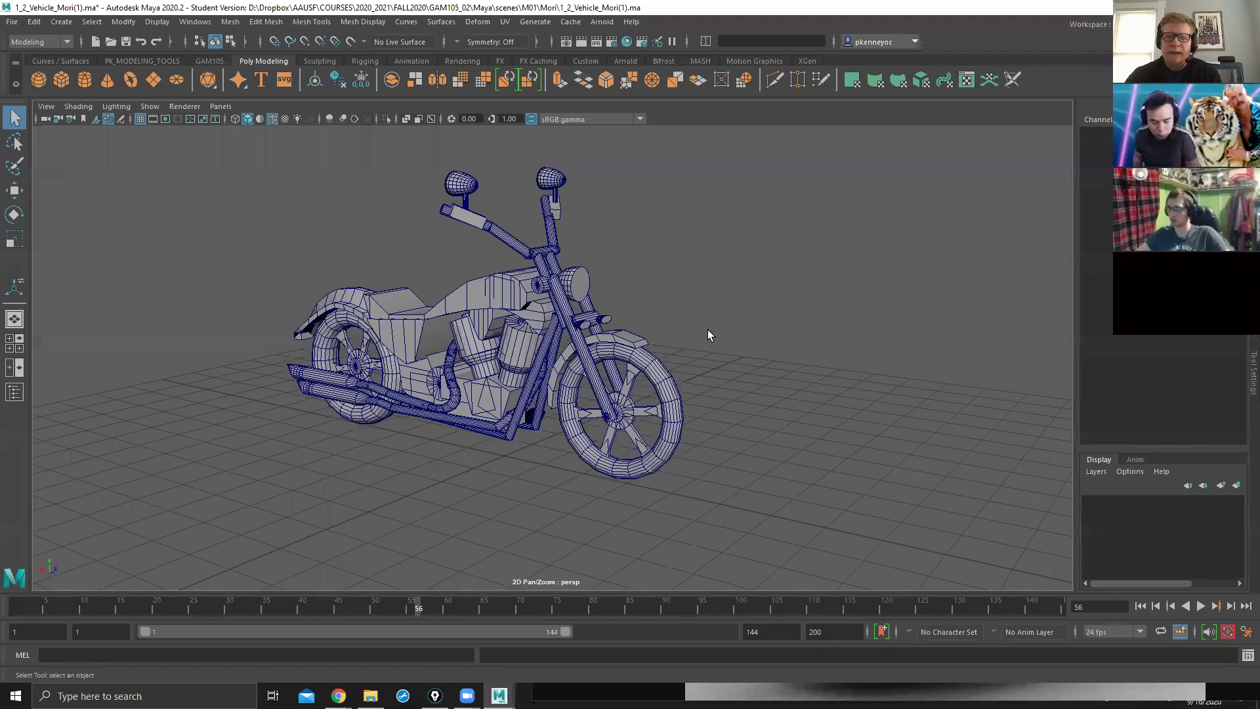
# Assign a new Lambert material to the motorcycle's front tire.
pyautogui.click(633, 358)
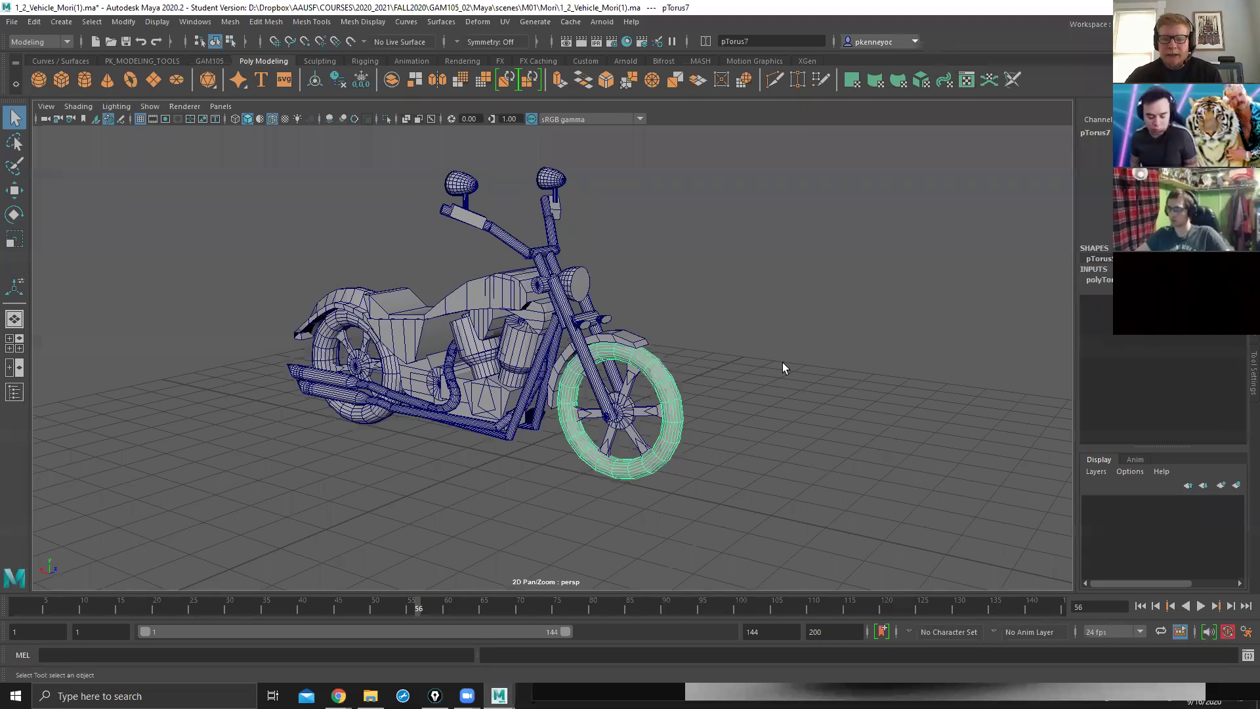
pyautogui.rightClick(756, 269)
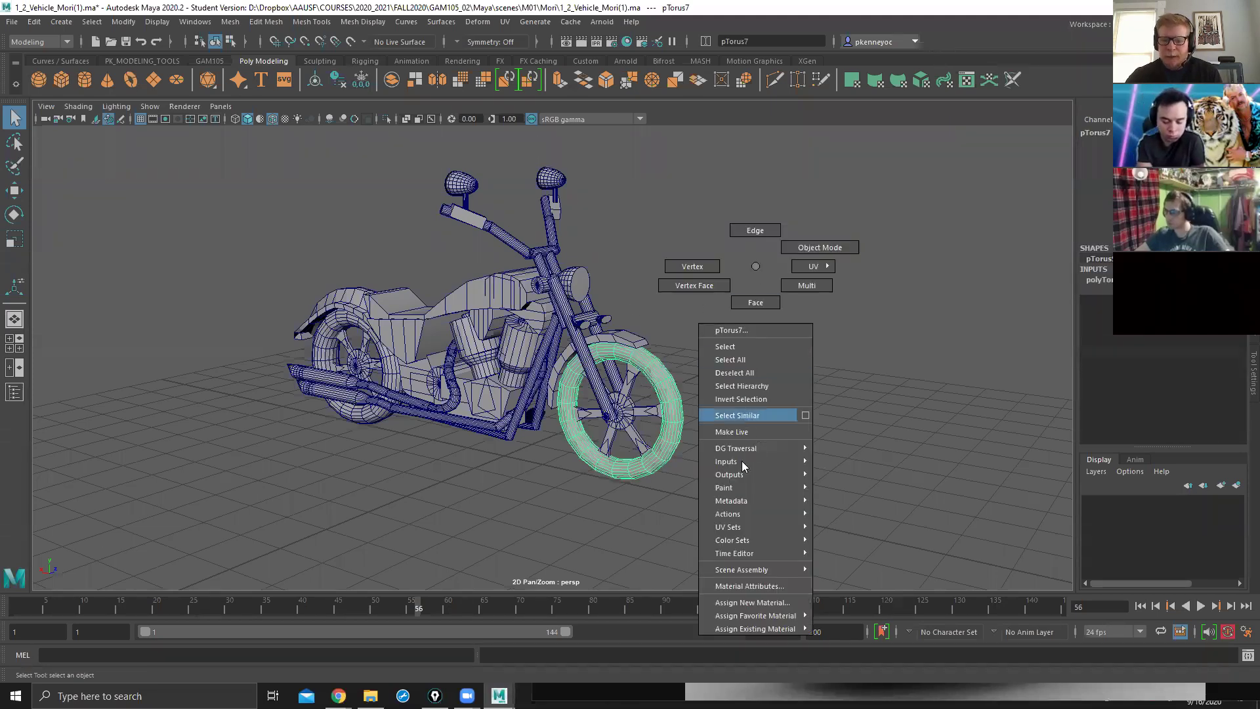
pyautogui.moveTo(742, 628)
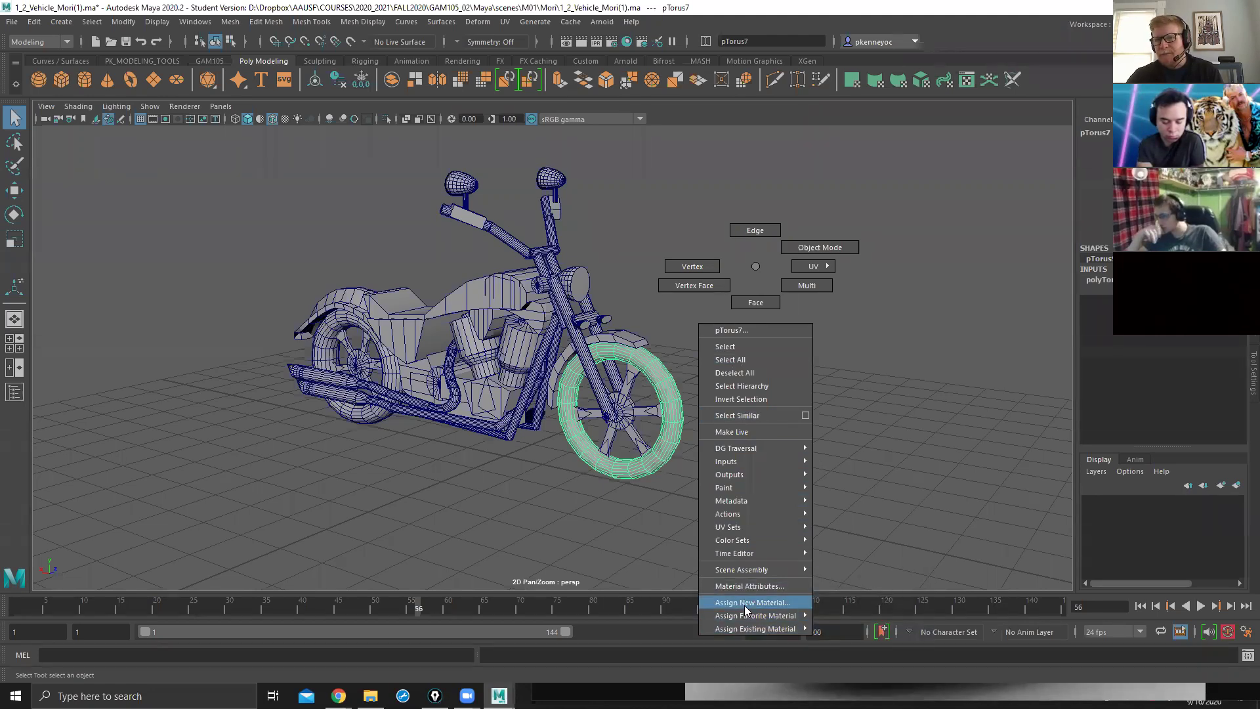
pyautogui.click(744, 604)
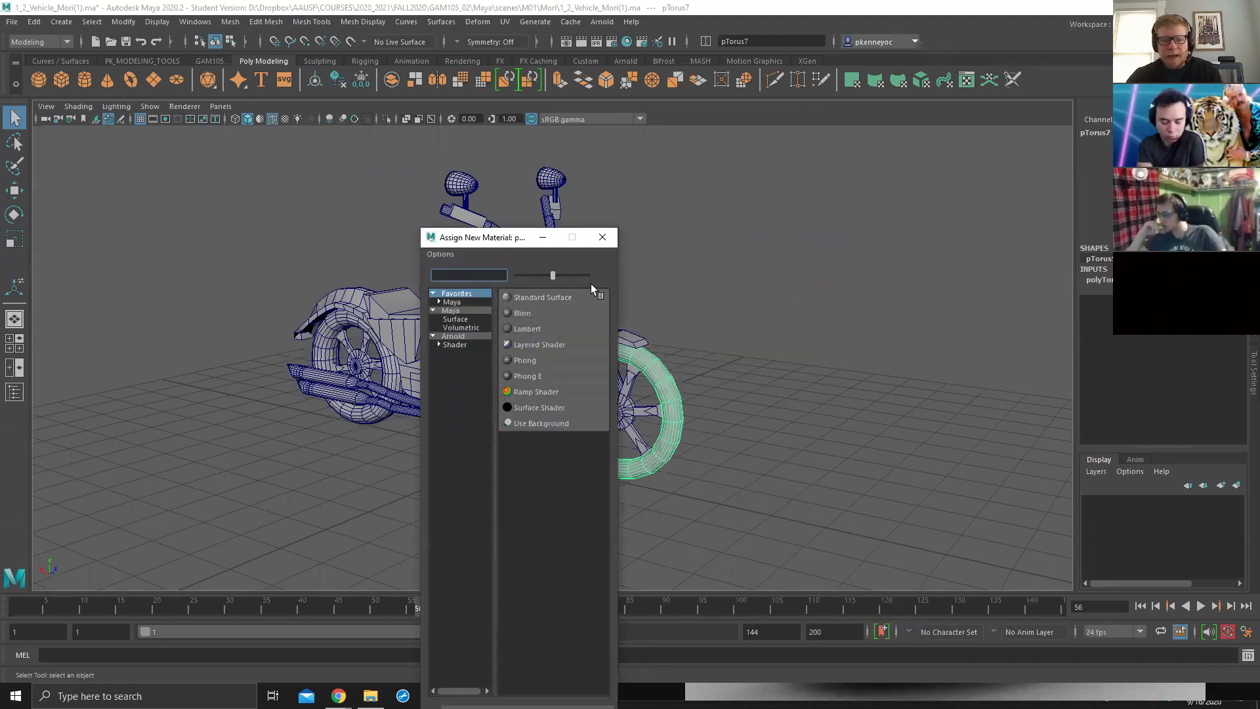
pyautogui.moveTo(523, 238); pyautogui.dragTo(815, 180)
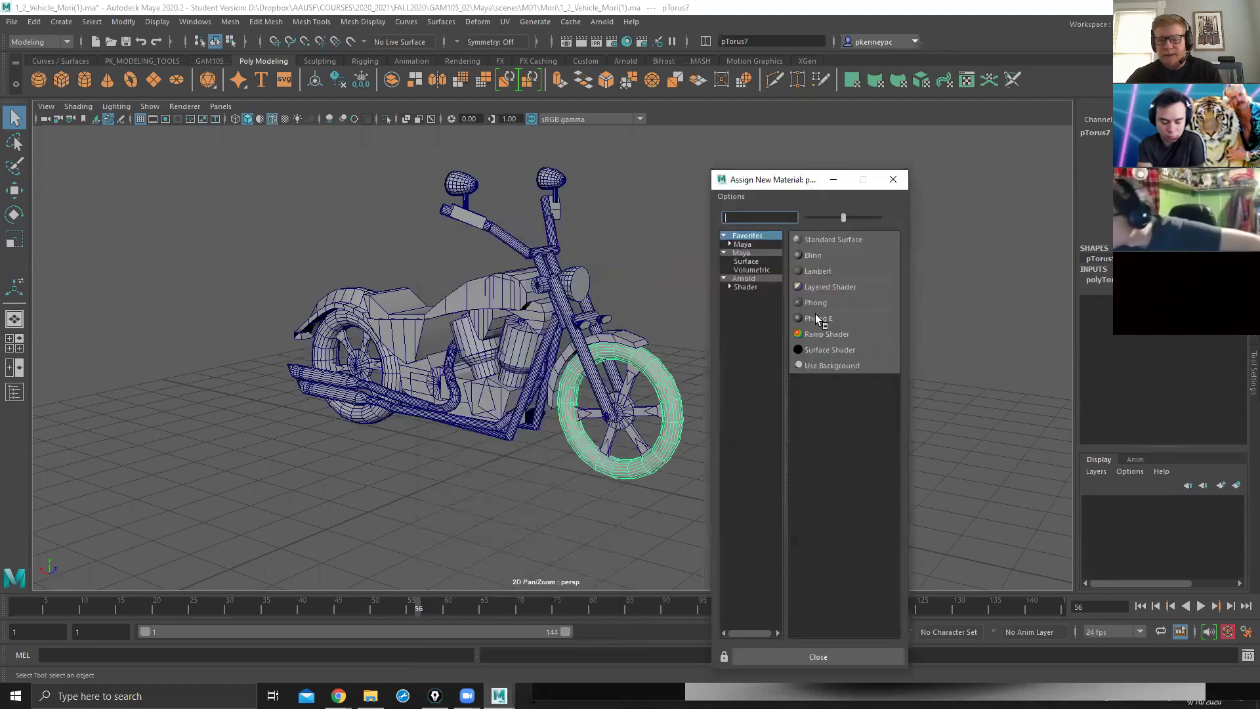
pyautogui.click(816, 271)
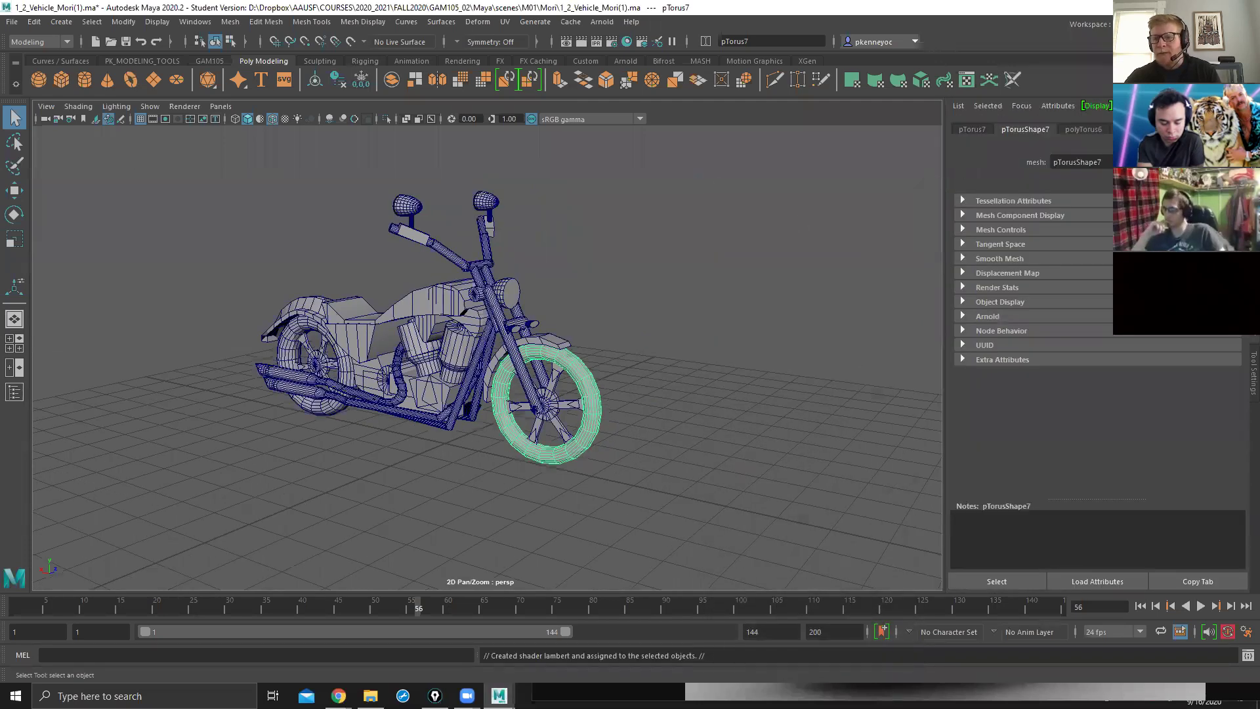
# Rename the front tire's Lambert material as M_RubberTire.
pyautogui.click(1104, 162)
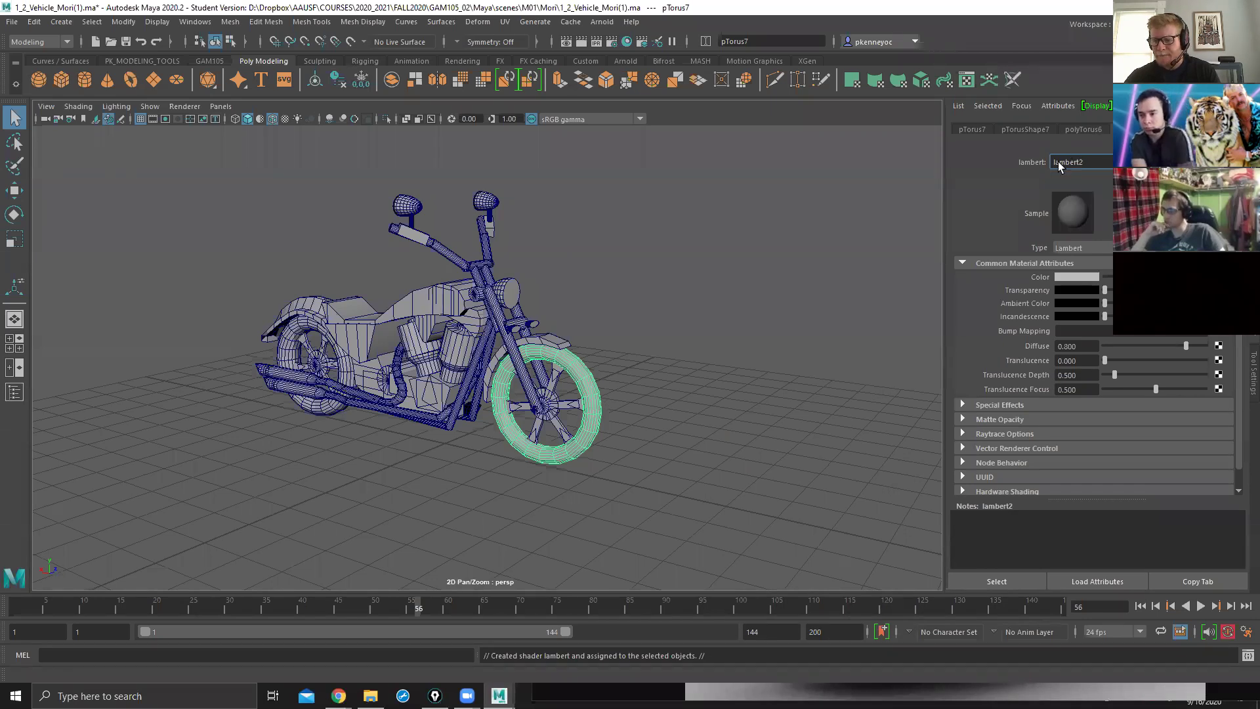
pyautogui.hotkey('ctrl', 'a')
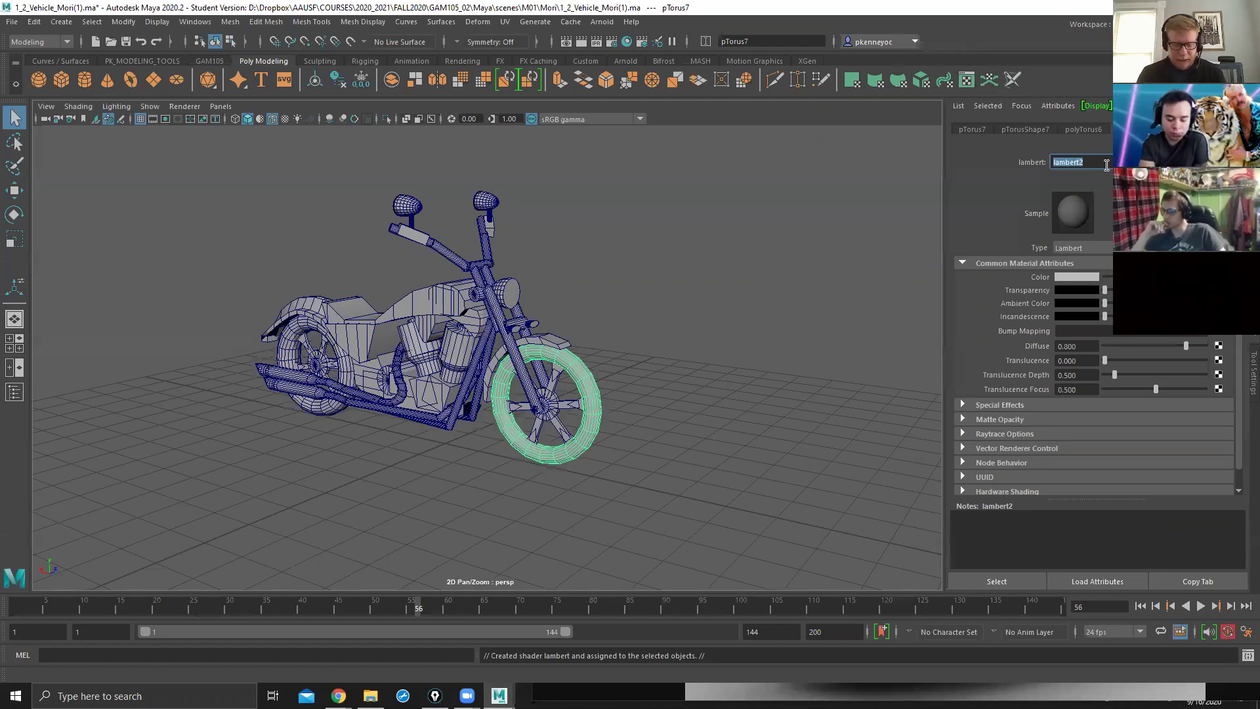
pyautogui.write('M_Rubber')
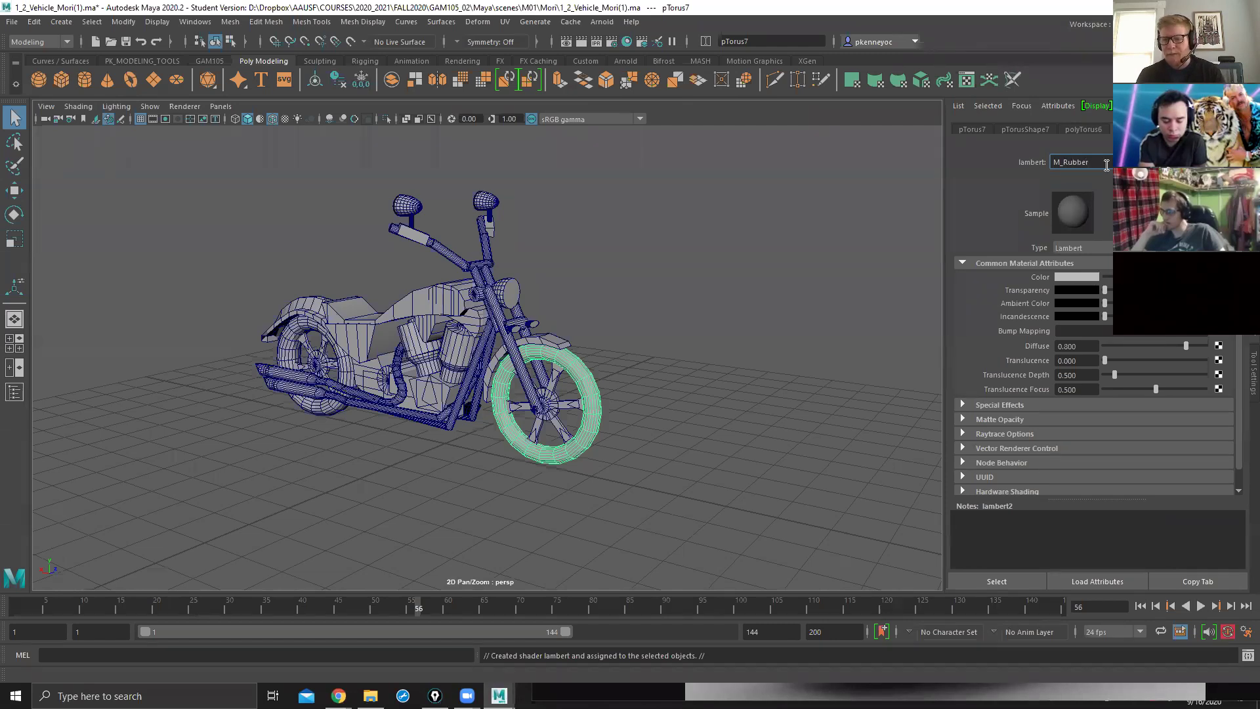
pyautogui.write('Tire')
pyautogui.press('Return')
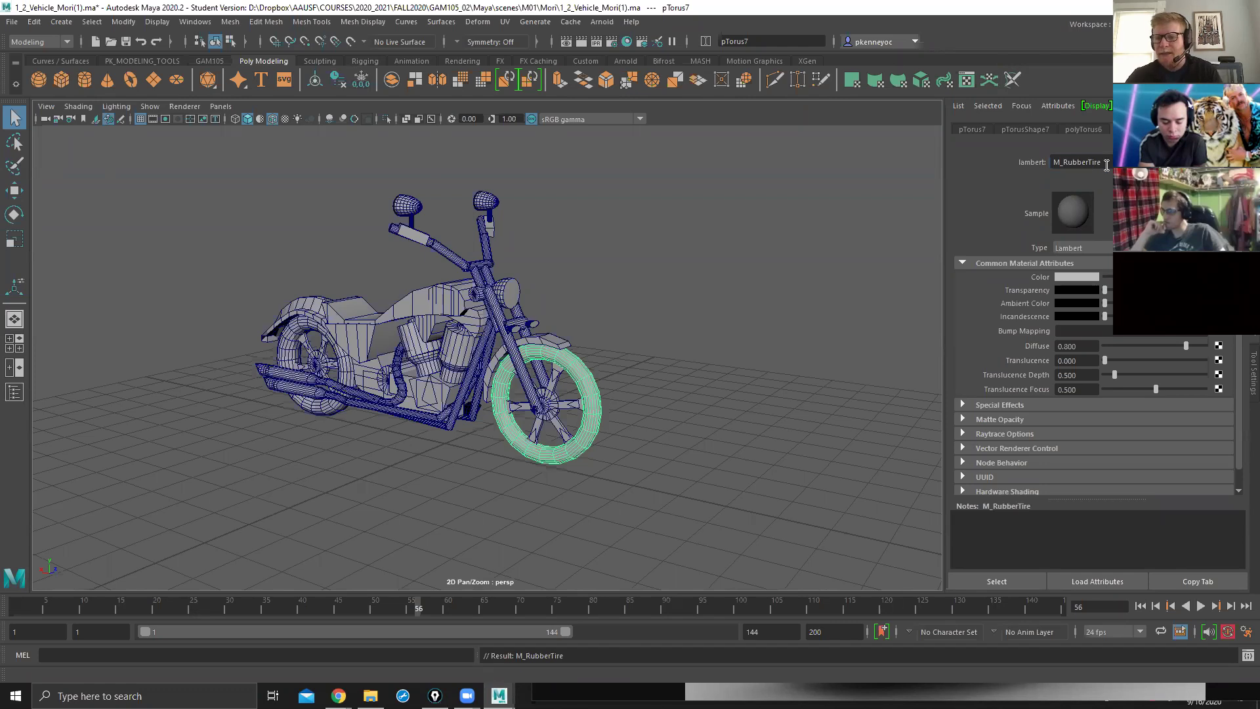
# Set the M_RubberTire material's color to black, deselect the tire and check the result on the model.
pyautogui.click(1093, 277)
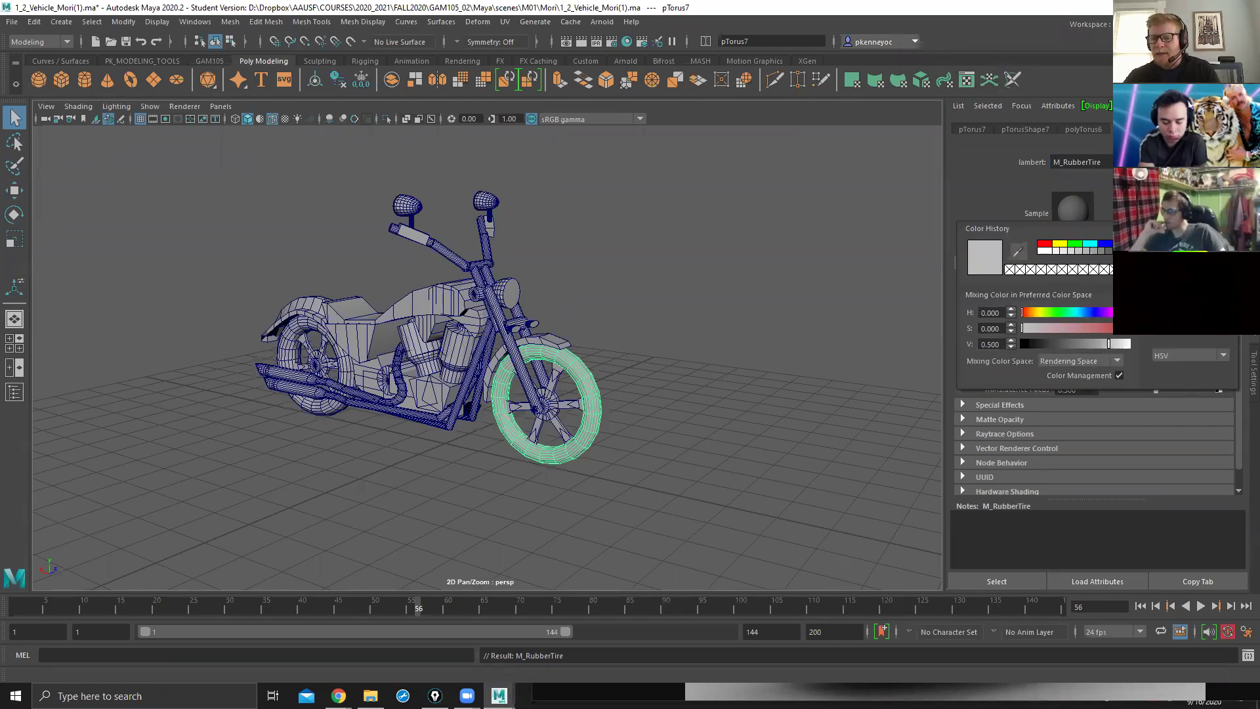
pyautogui.click(648, 361)
pyautogui.keyDown('alt'); pyautogui.moveTo(648, 360); pyautogui.dragTo(780, 384, button='right'); pyautogui.keyUp('alt')
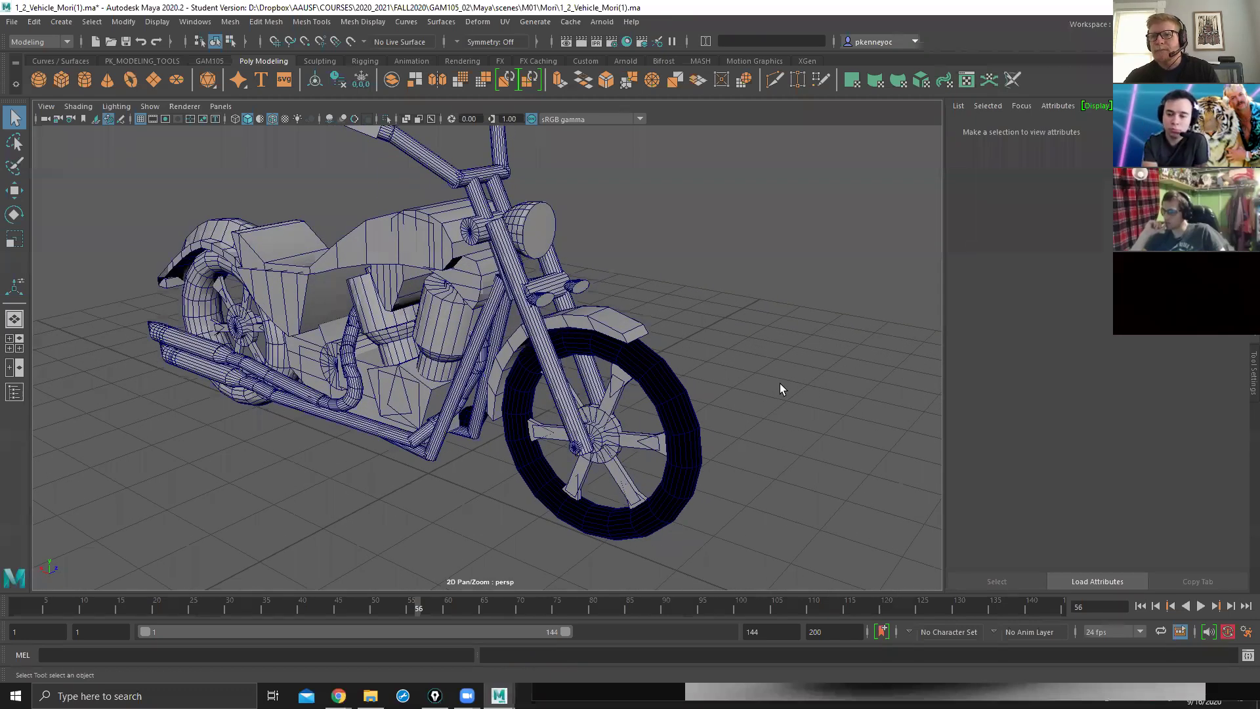
pyautogui.scroll(-2, 780, 383)
pyautogui.moveTo(689, 411)
pyautogui.keyDown('alt'); pyautogui.mouseDown()
pyautogui.moveTo(700, 413)
pyautogui.moveTo(684, 389)
pyautogui.mouseUp(); pyautogui.keyUp('alt')
pyautogui.keyDown('alt'); pyautogui.moveTo(687, 330); pyautogui.dragTo(691, 362); pyautogui.keyUp('alt')
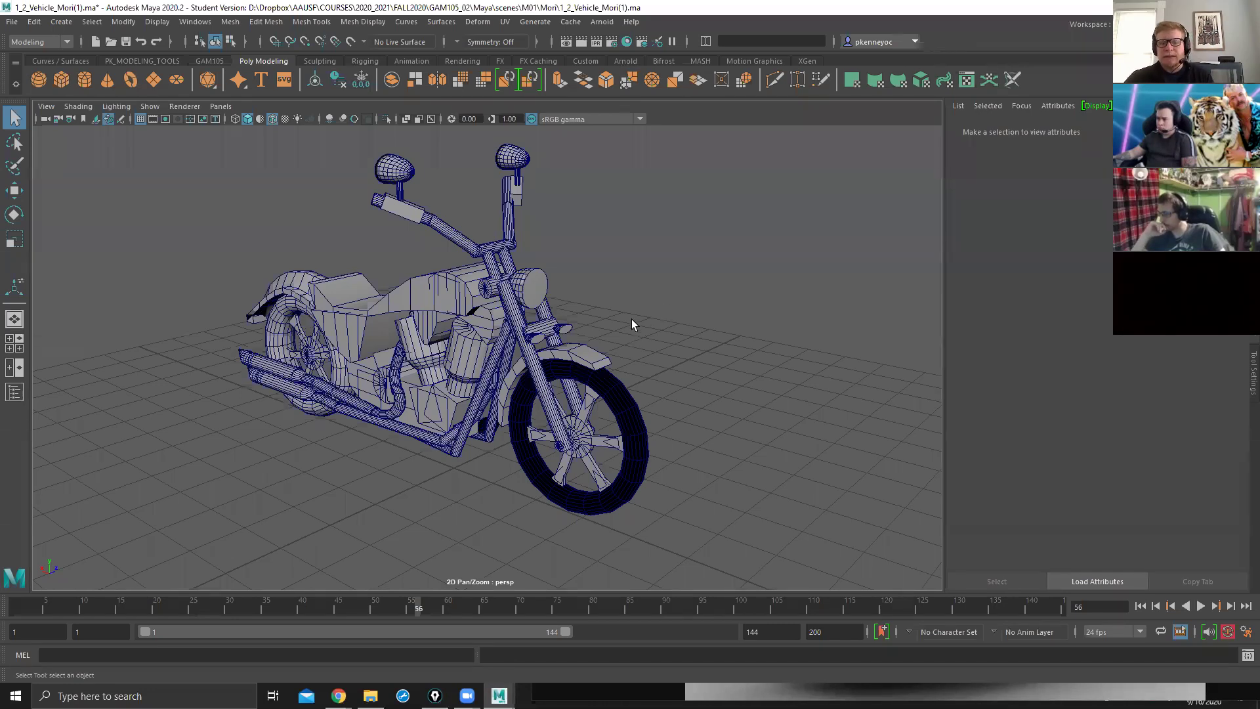
pyautogui.keyDown('alt'); pyautogui.moveTo(576, 271); pyautogui.dragTo(610, 301); pyautogui.keyUp('alt')
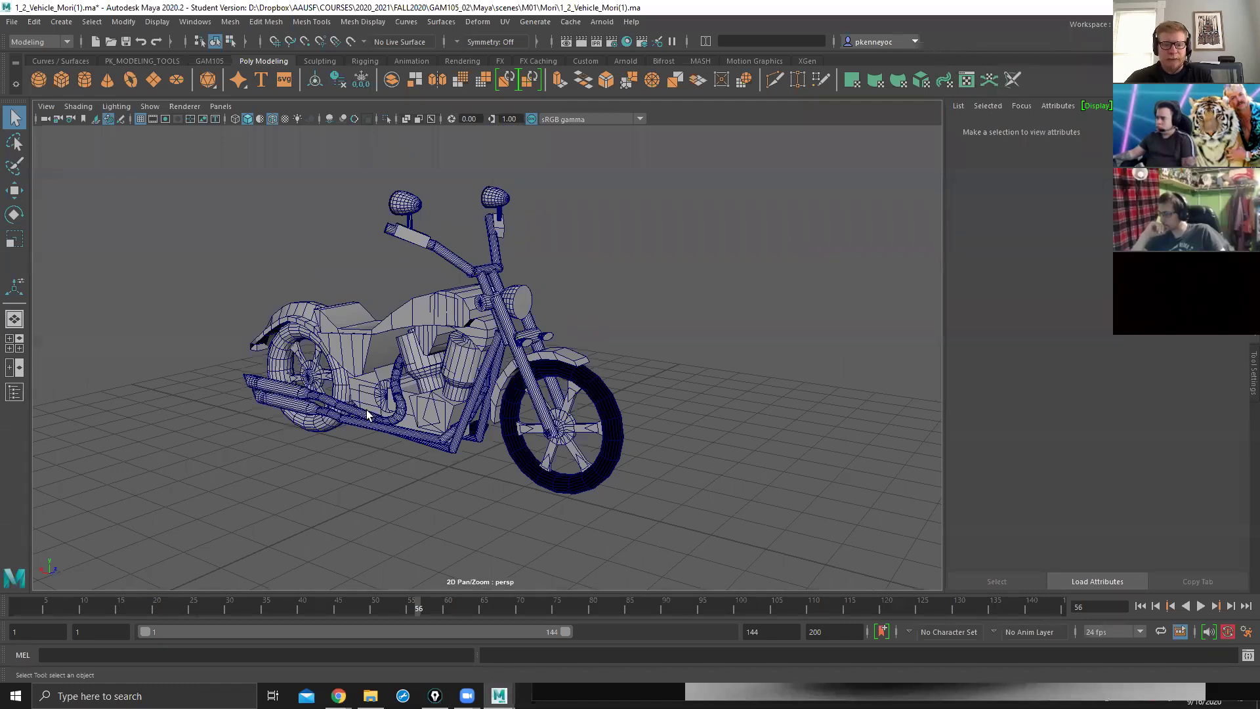
# Examine the motorcycle's separate parts by selecting engine, body and rear fender pieces one after another.
pyautogui.click(423, 372)
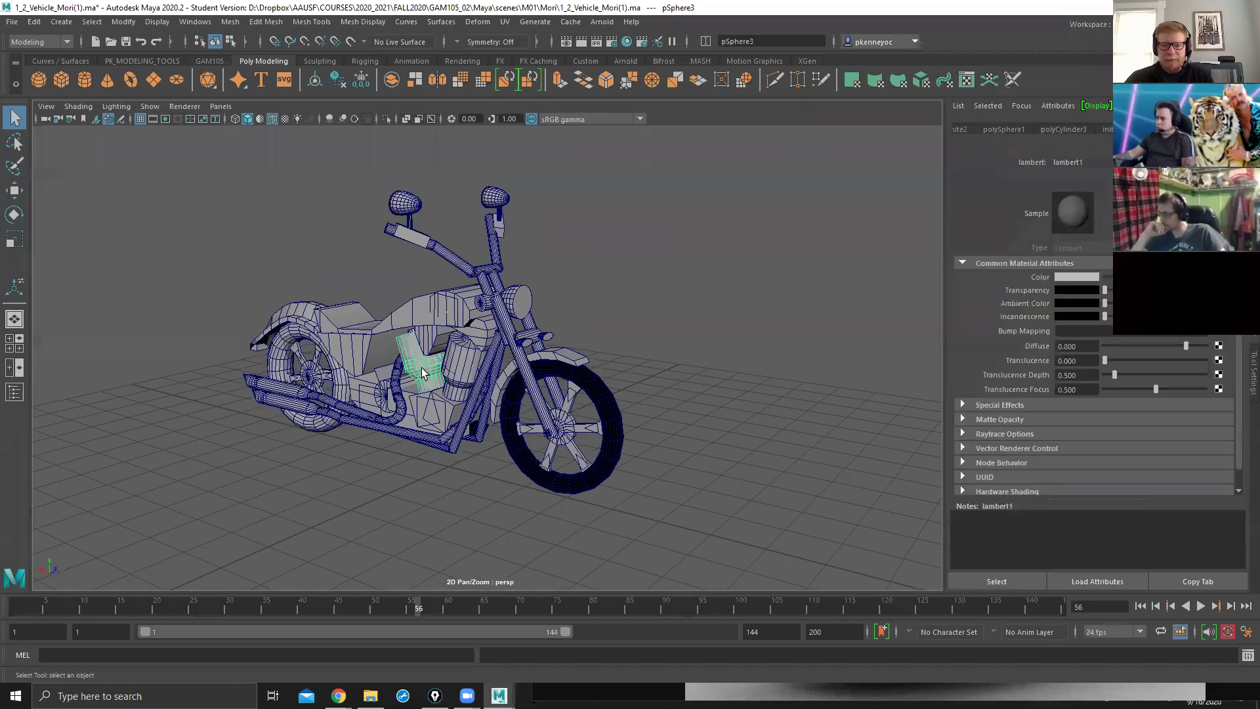
pyautogui.hotkey('ctrl', 'a')
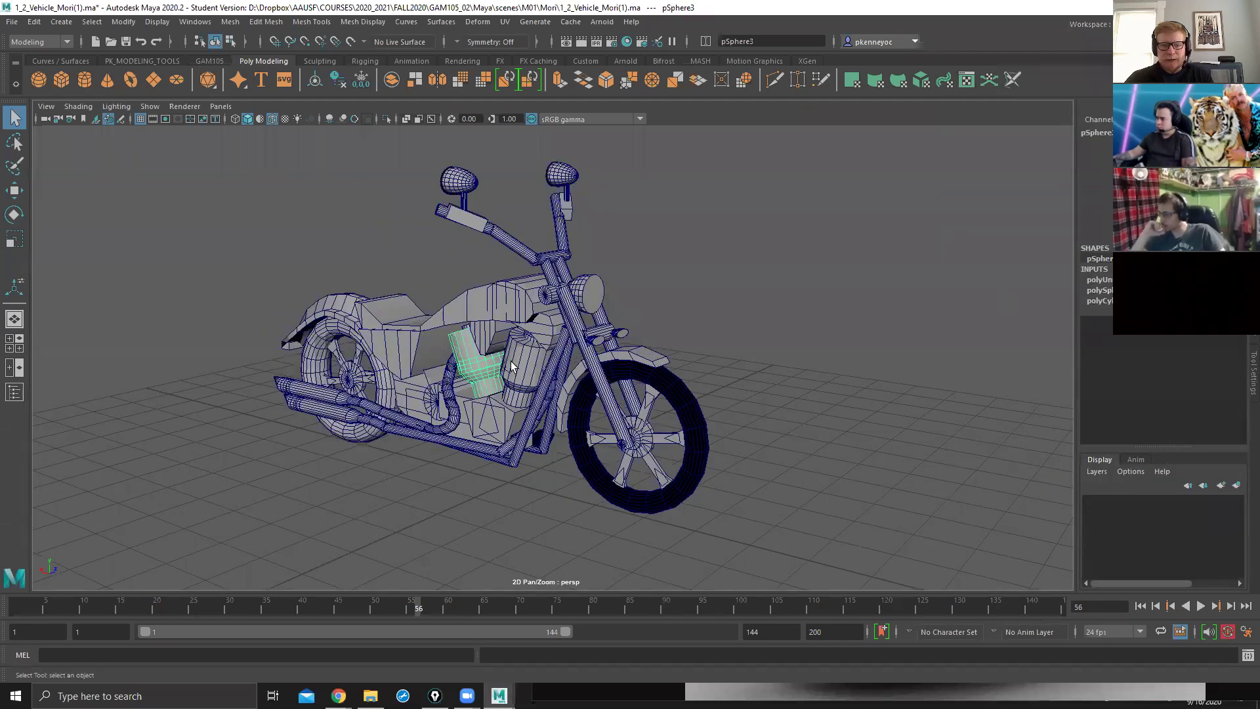
pyautogui.press('Delete')
pyautogui.click(533, 333)
pyautogui.click(512, 292)
pyautogui.click(369, 316)
pyautogui.keyDown('alt'); pyautogui.moveTo(368, 316); pyautogui.dragTo(646, 358); pyautogui.keyUp('alt')
pyautogui.click(422, 416)
pyautogui.click(411, 386)
pyautogui.click(357, 385)
pyautogui.click(355, 384)
pyautogui.keyDown('alt'); pyautogui.moveTo(712, 276); pyautogui.dragTo(697, 291); pyautogui.keyUp('alt')
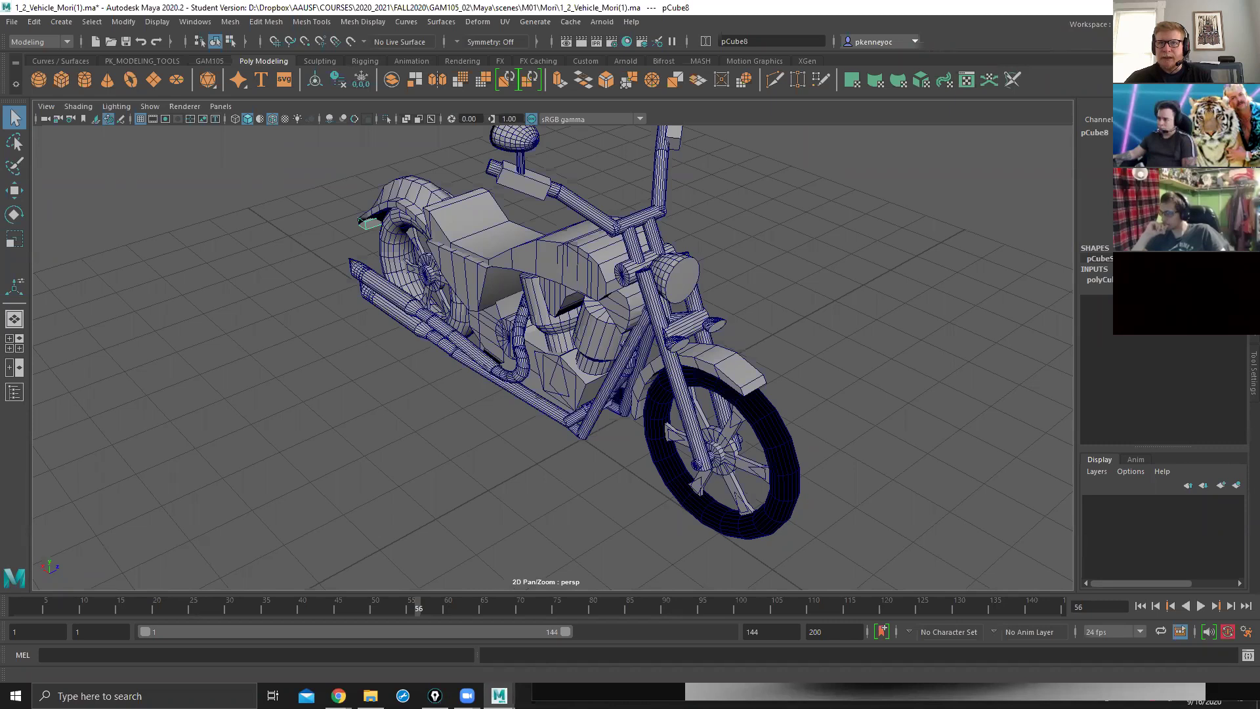
pyautogui.keyDown('alt'); pyautogui.moveTo(571, 383); pyautogui.dragTo(586, 354); pyautogui.keyUp('alt')
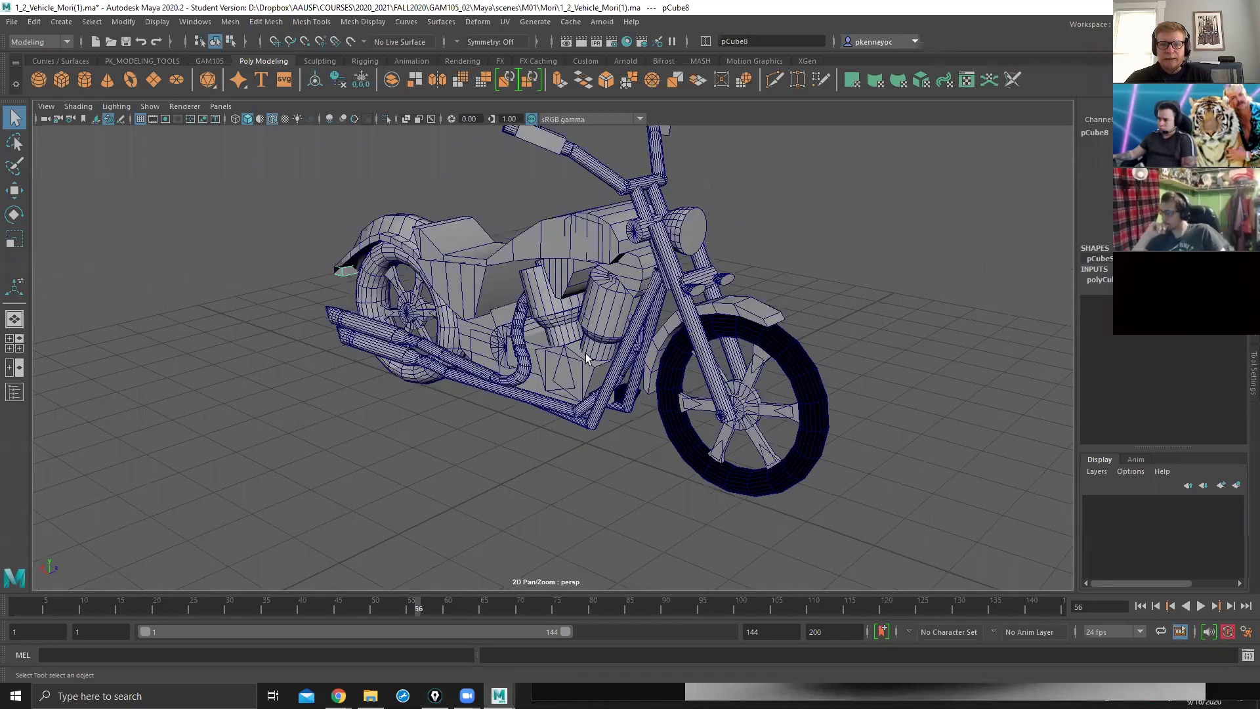
pyautogui.keyDown('alt'); pyautogui.moveTo(730, 215); pyautogui.dragTo(706, 256, button='middle'); pyautogui.keyUp('alt')
# Create a new empty scene to replace the motorcycle file.
pyautogui.click(12, 21)
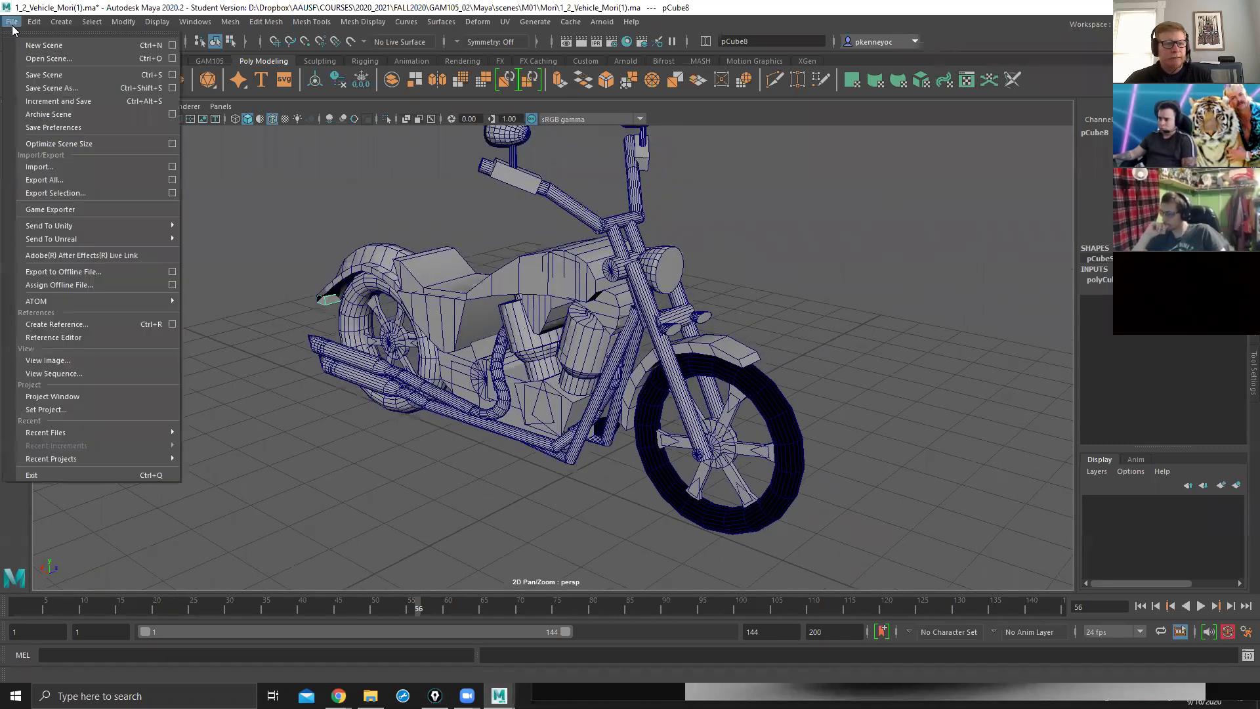
pyautogui.click(26, 43)
pyautogui.click(630, 355)
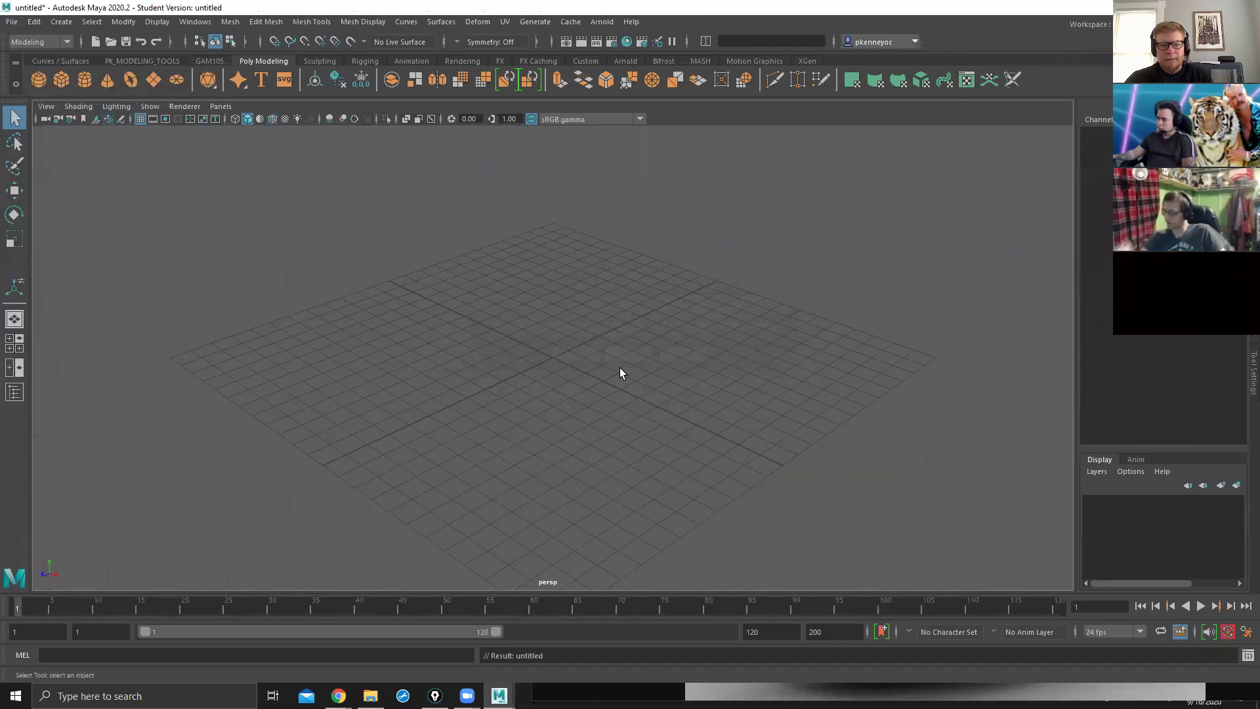
pyautogui.keyDown('alt'); pyautogui.moveTo(595, 368); pyautogui.dragTo(566, 319); pyautogui.keyUp('alt')
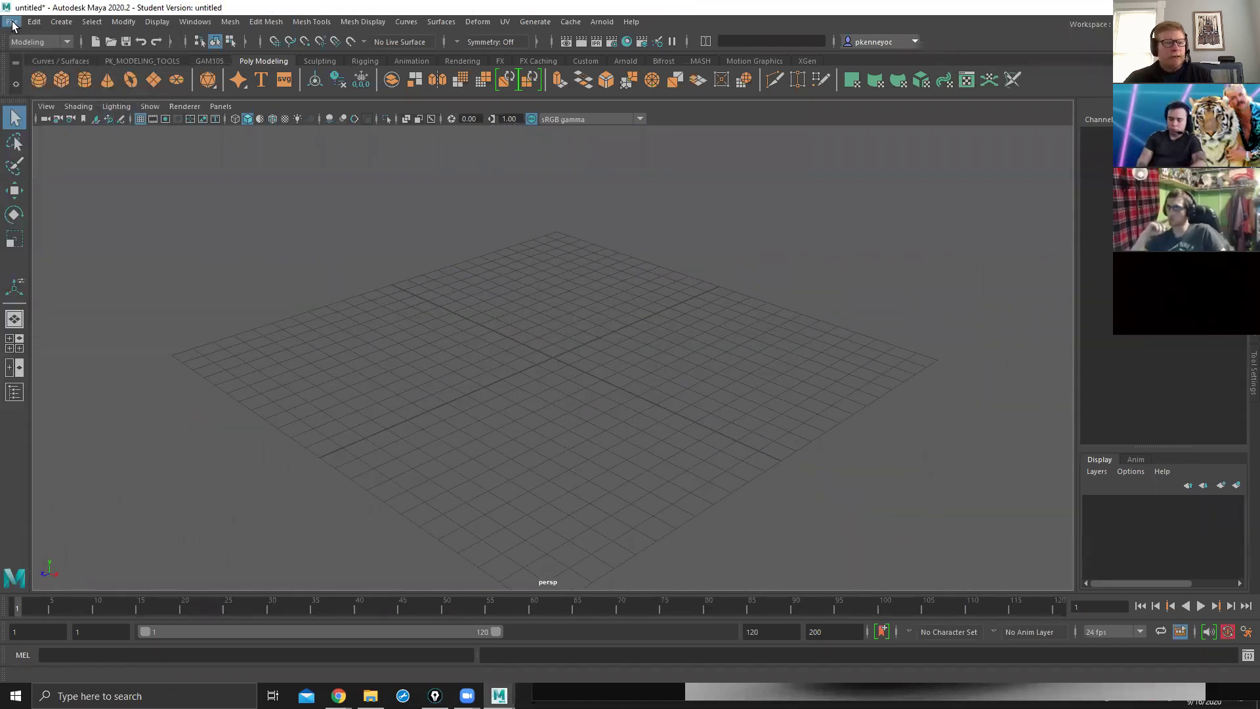
# Switch to File Explorer and open the M02_TableReference folder inside TableExercise.
pyautogui.hotkey('alt', 'Tab')
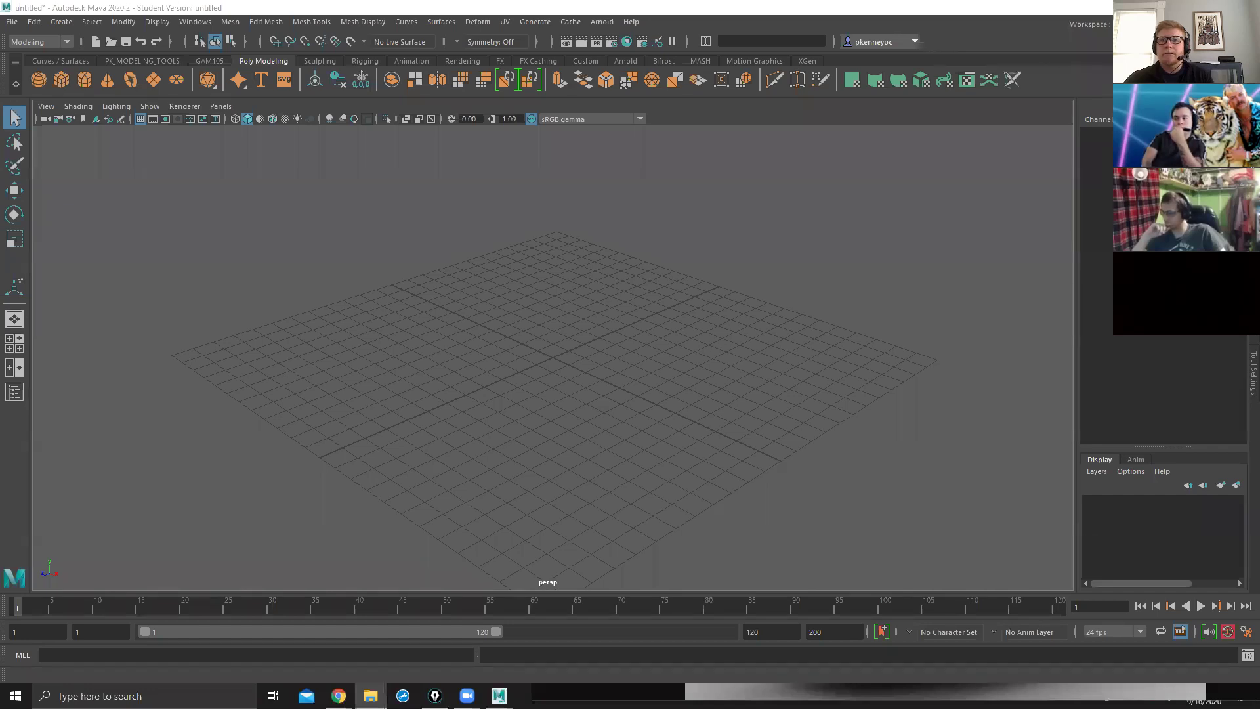
pyautogui.moveTo(1259, 131); pyautogui.dragTo(899, 129)
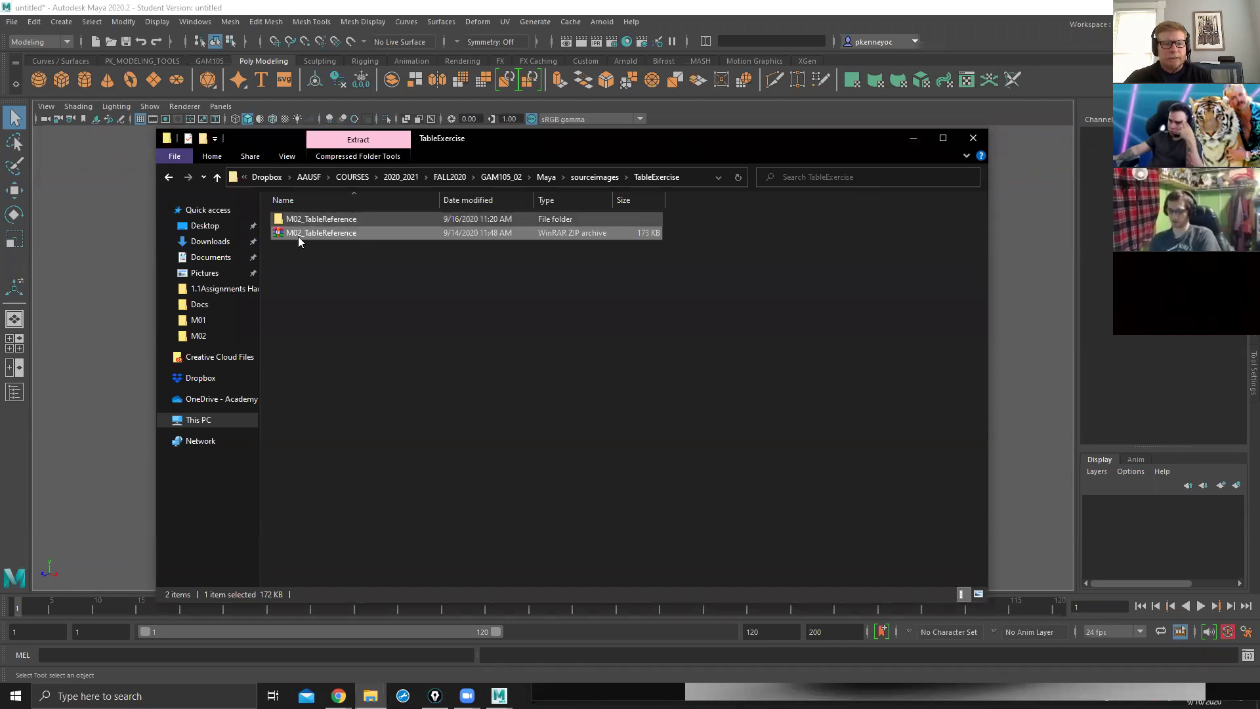
pyautogui.doubleClick(321, 221)
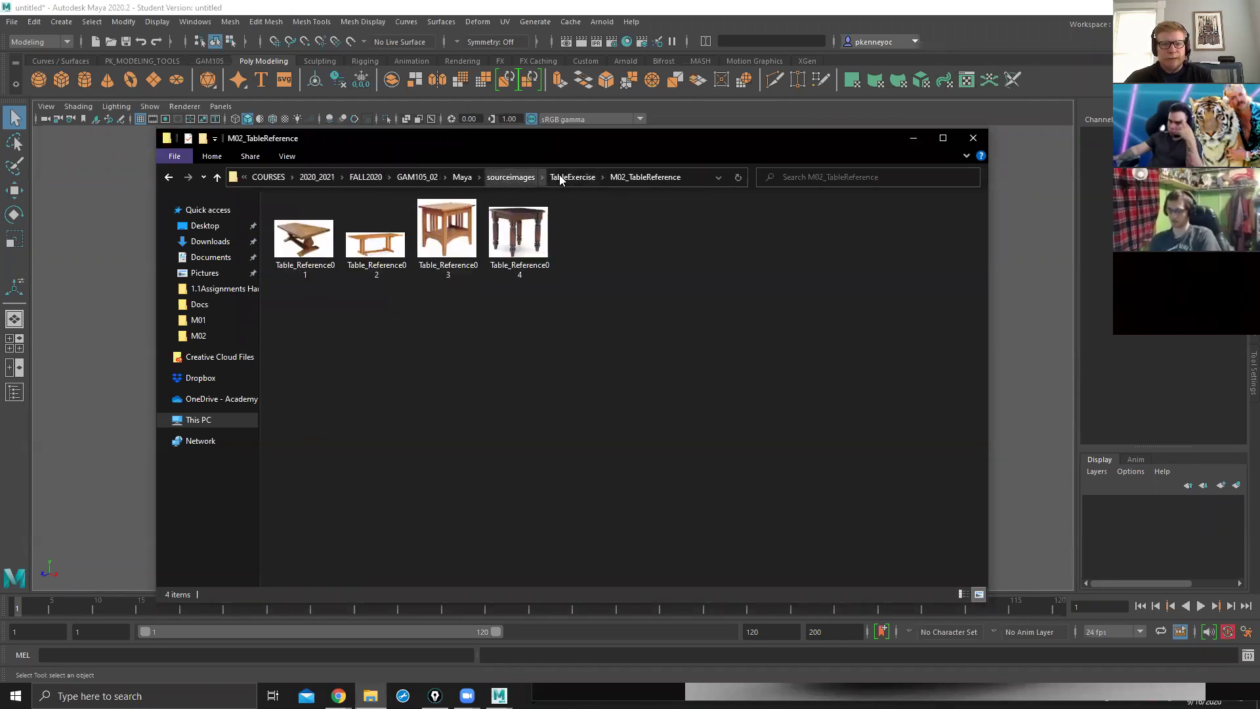
pyautogui.click(649, 184)
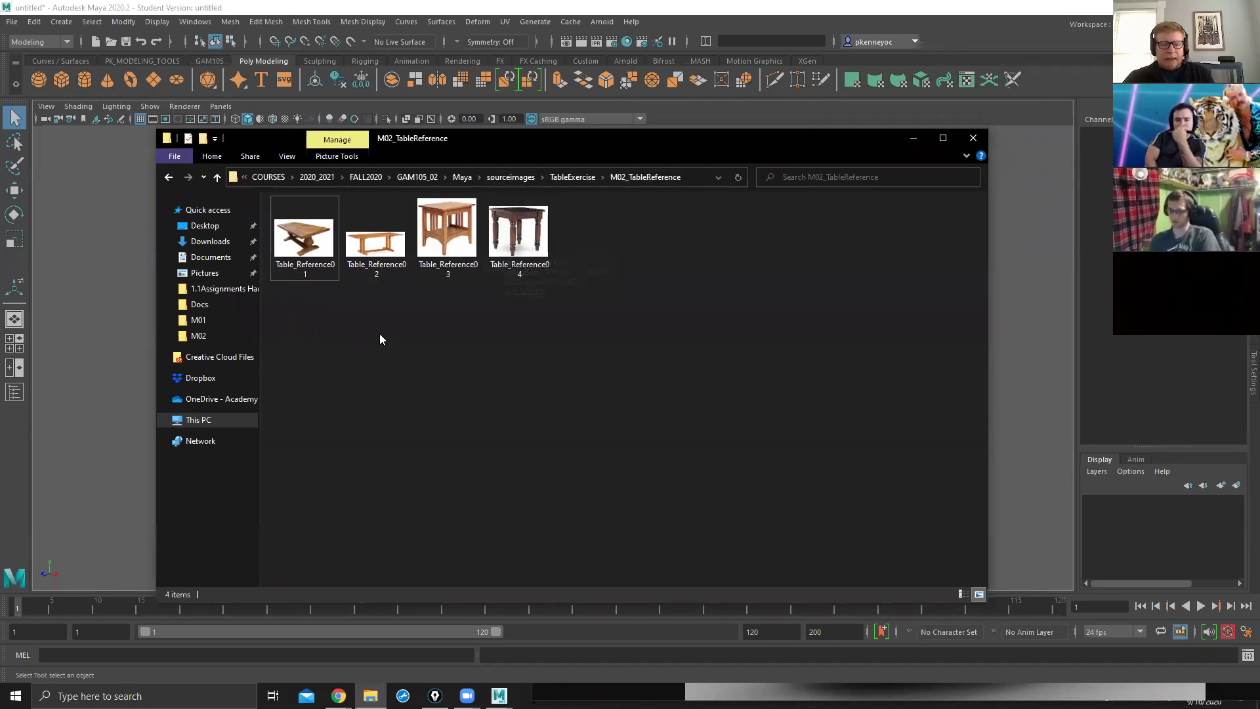
# Open the Table_Reference02 image in the photo viewer to examine the trestle table.
pyautogui.click(372, 247)
pyautogui.doubleClick(373, 244)
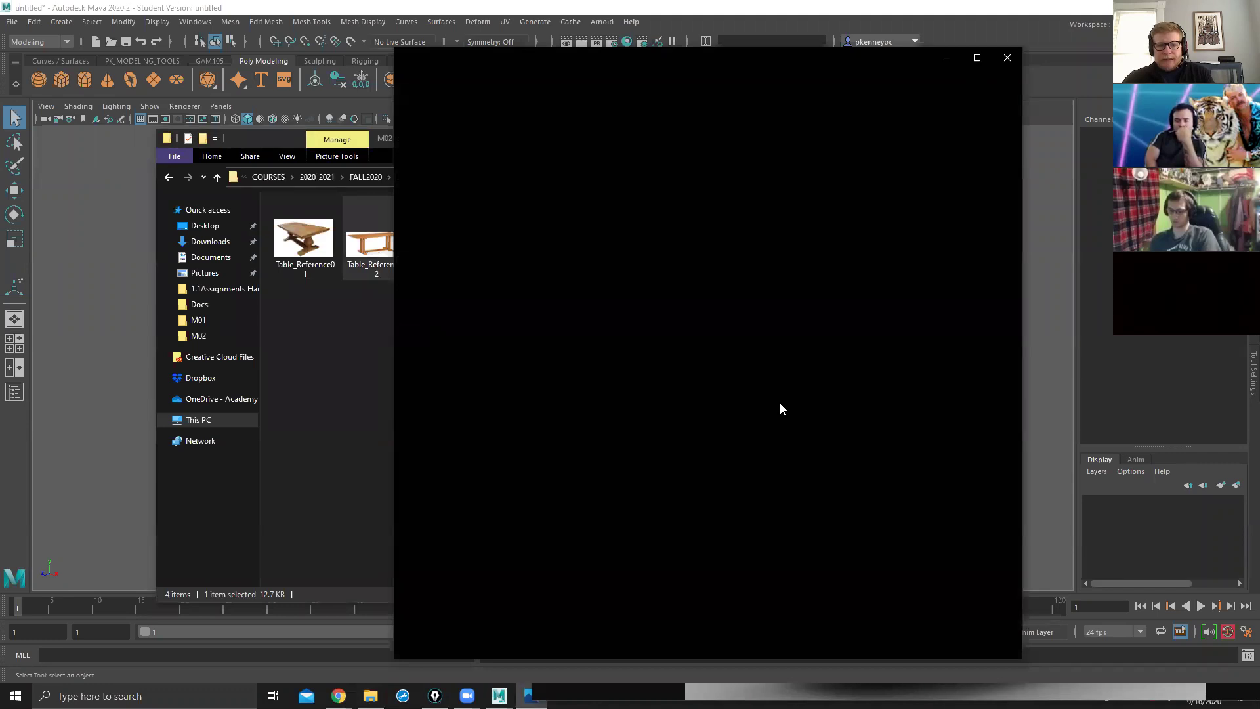
pyautogui.click(1007, 58)
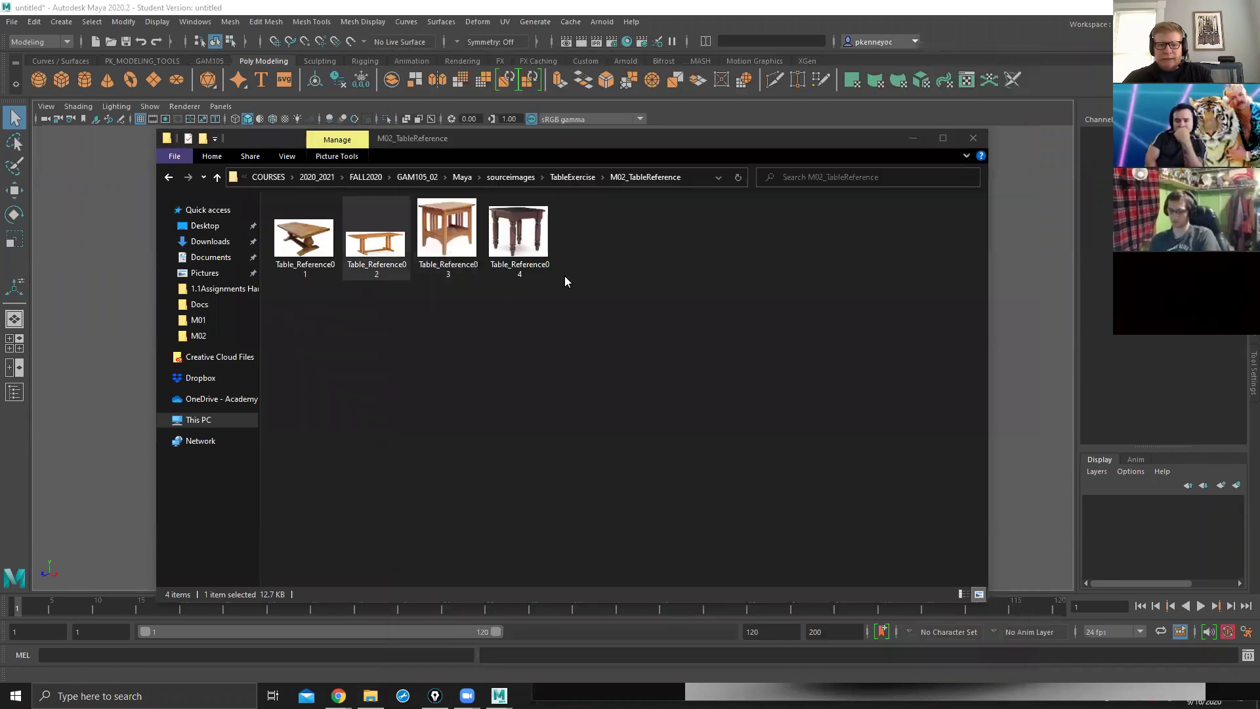
pyautogui.doubleClick(387, 252)
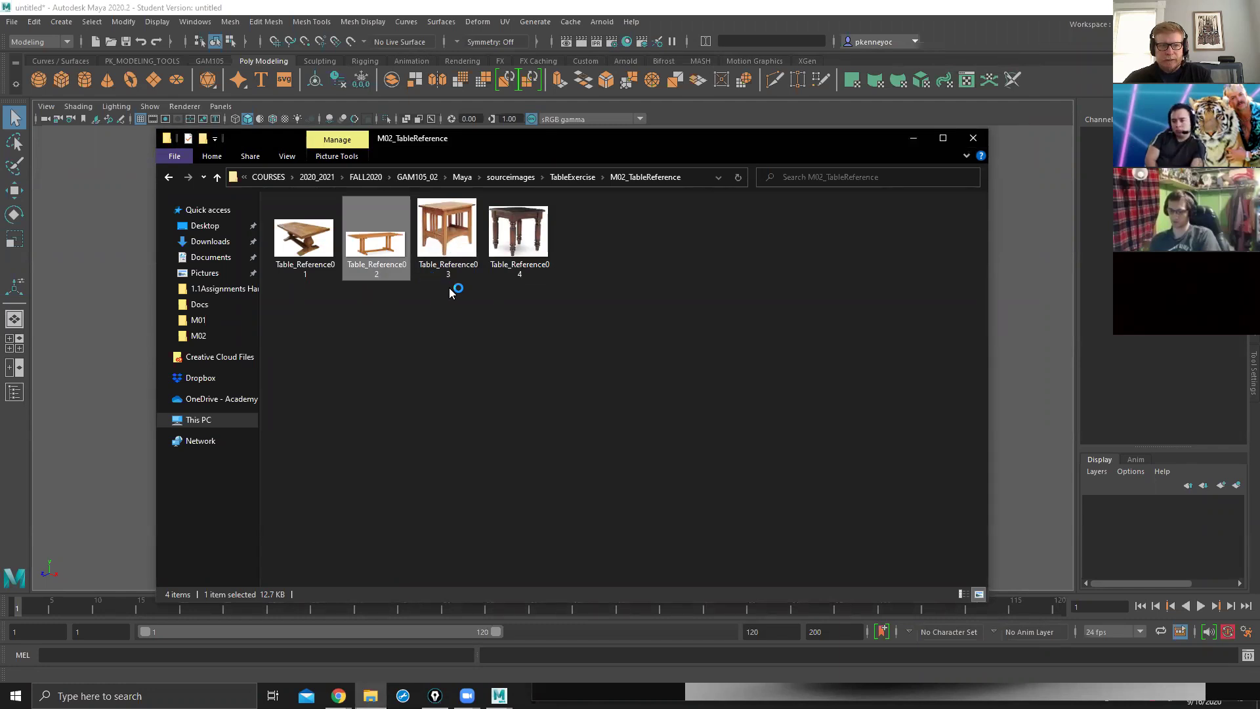
pyautogui.click(588, 294)
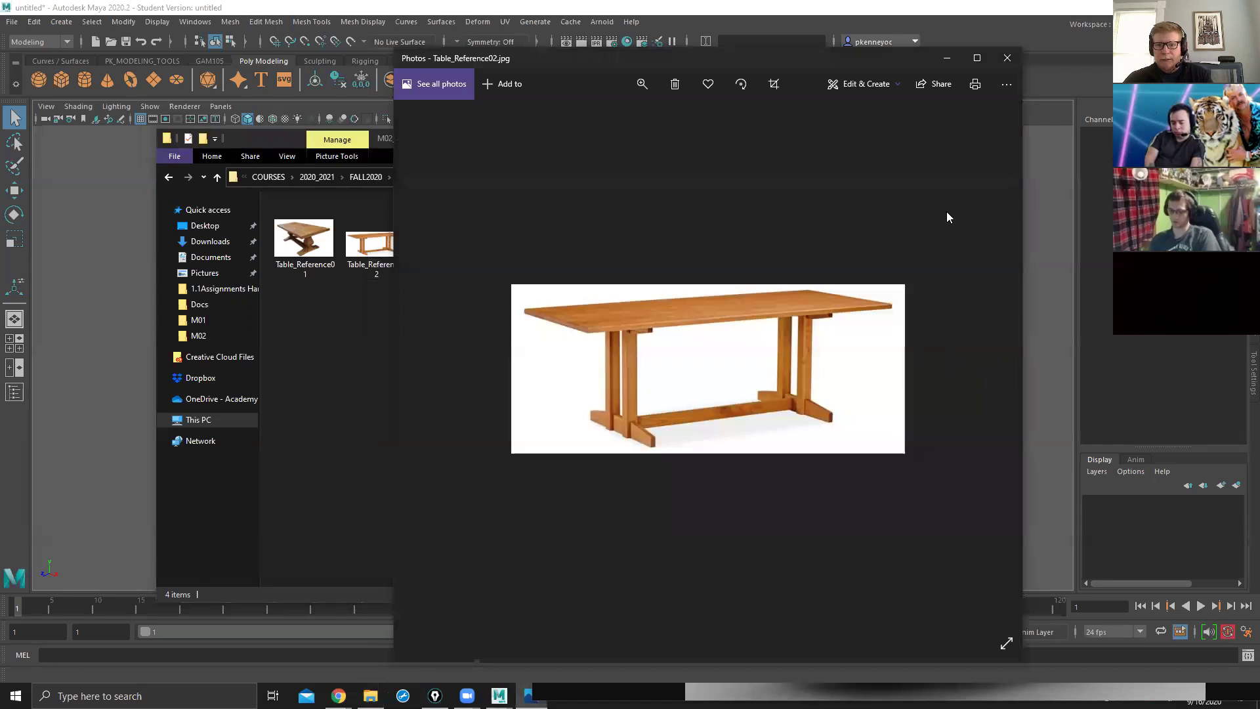
# Browse the table reference images Table_Reference01 to Table_Reference04 at full size, and return to the empty Maya scene.
pyautogui.click(977, 59)
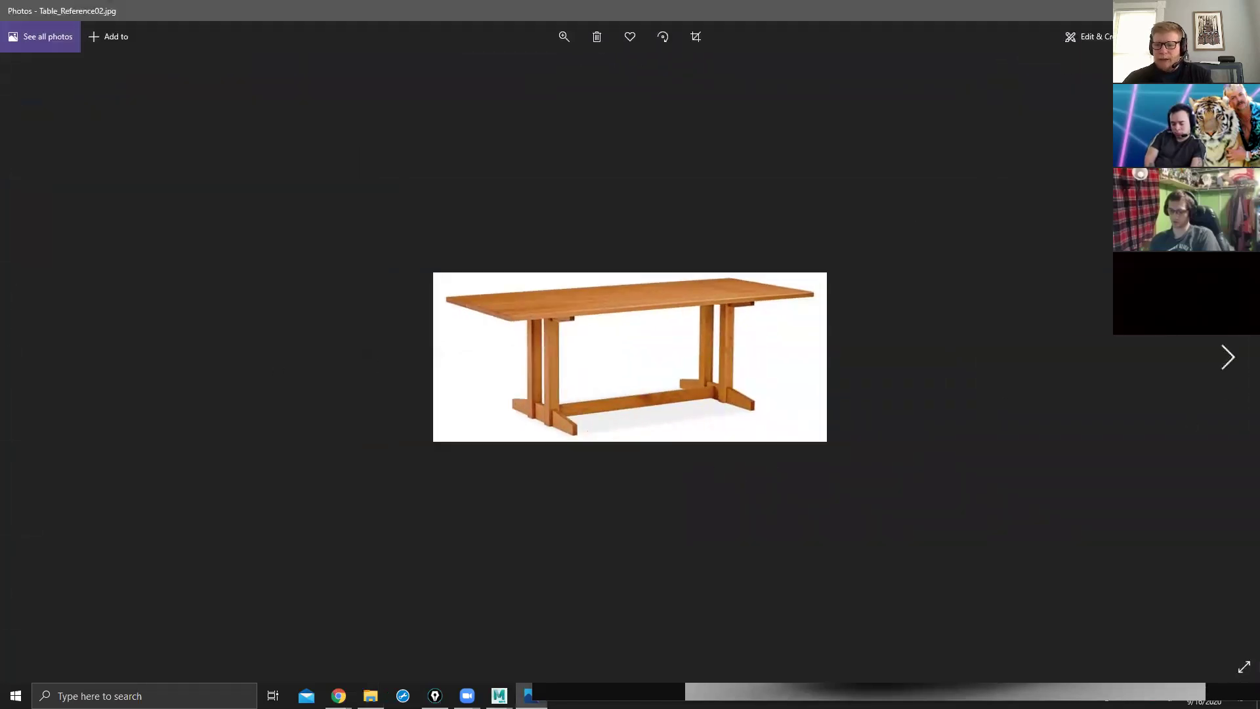
pyautogui.click(1228, 359)
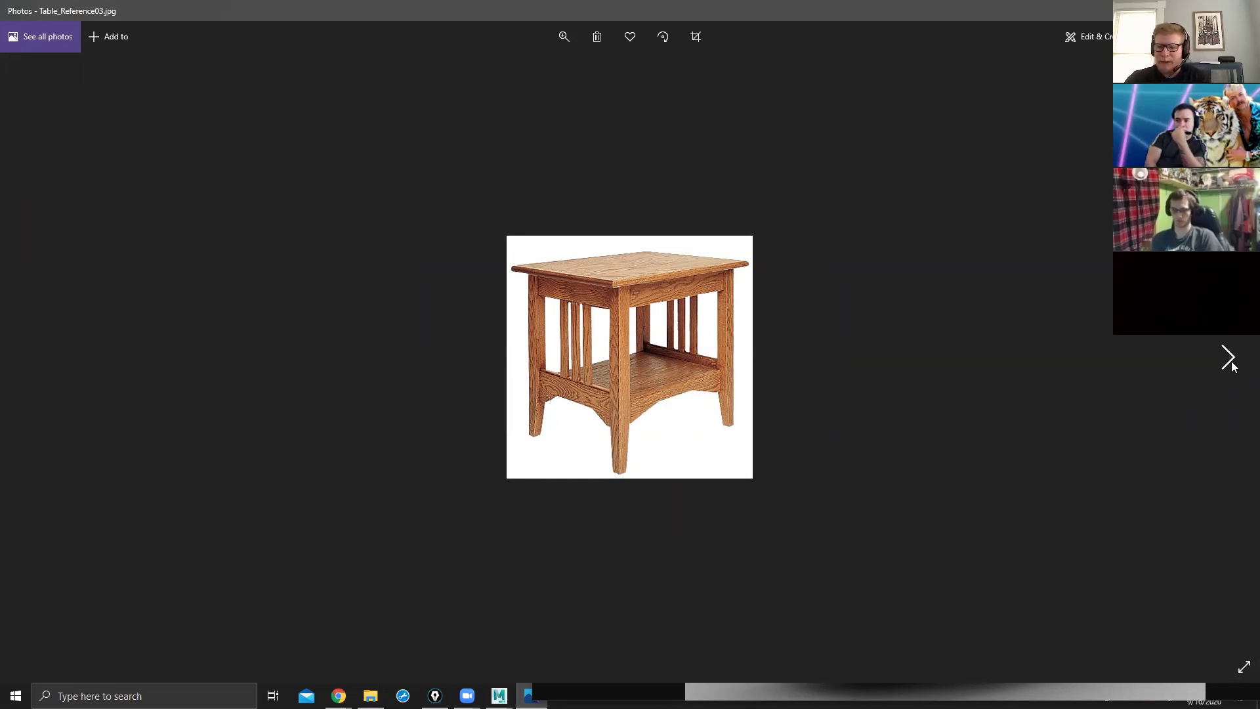
pyautogui.click(1228, 359)
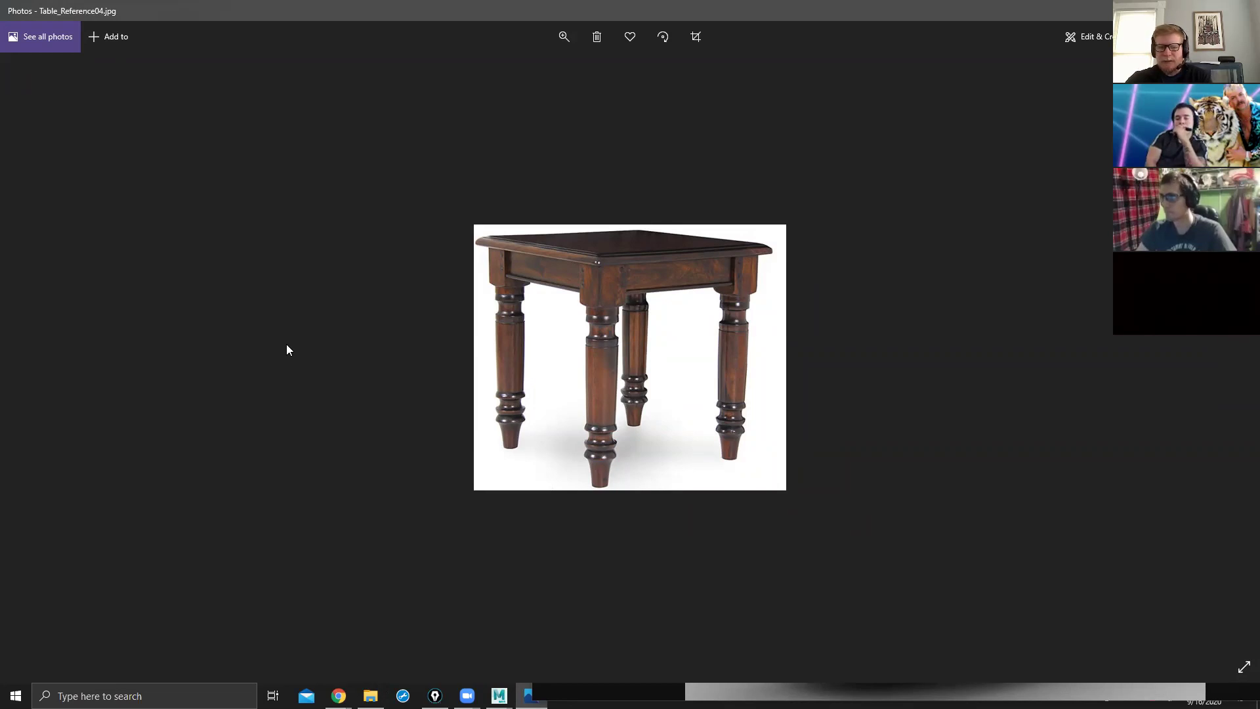
pyautogui.click(32, 359)
pyautogui.click(32, 359)
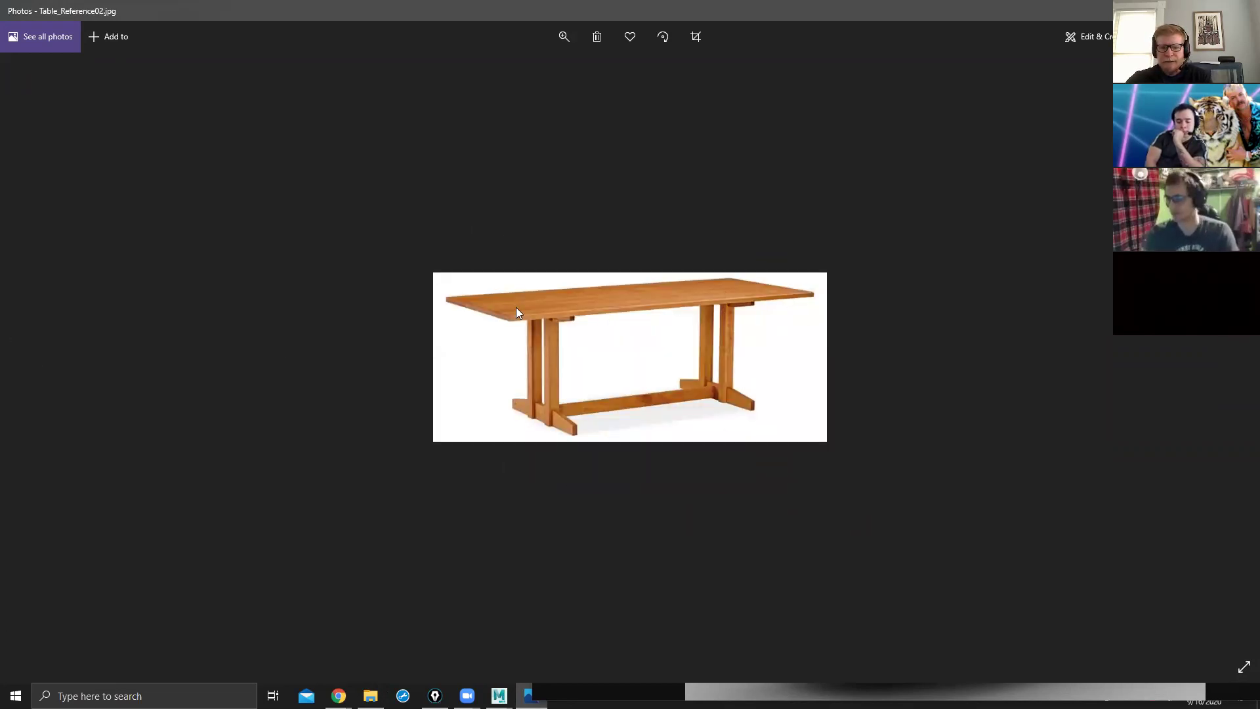
pyautogui.click(32, 359)
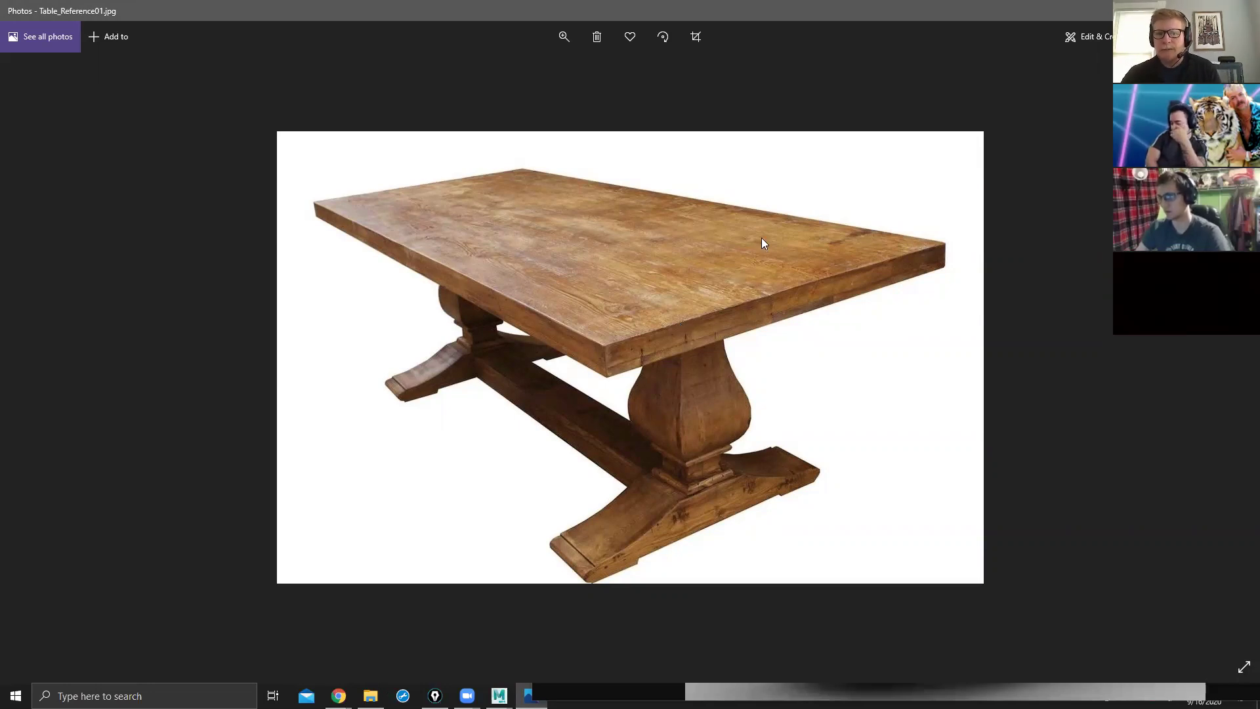
pyautogui.hotkey('alt', 'F4')
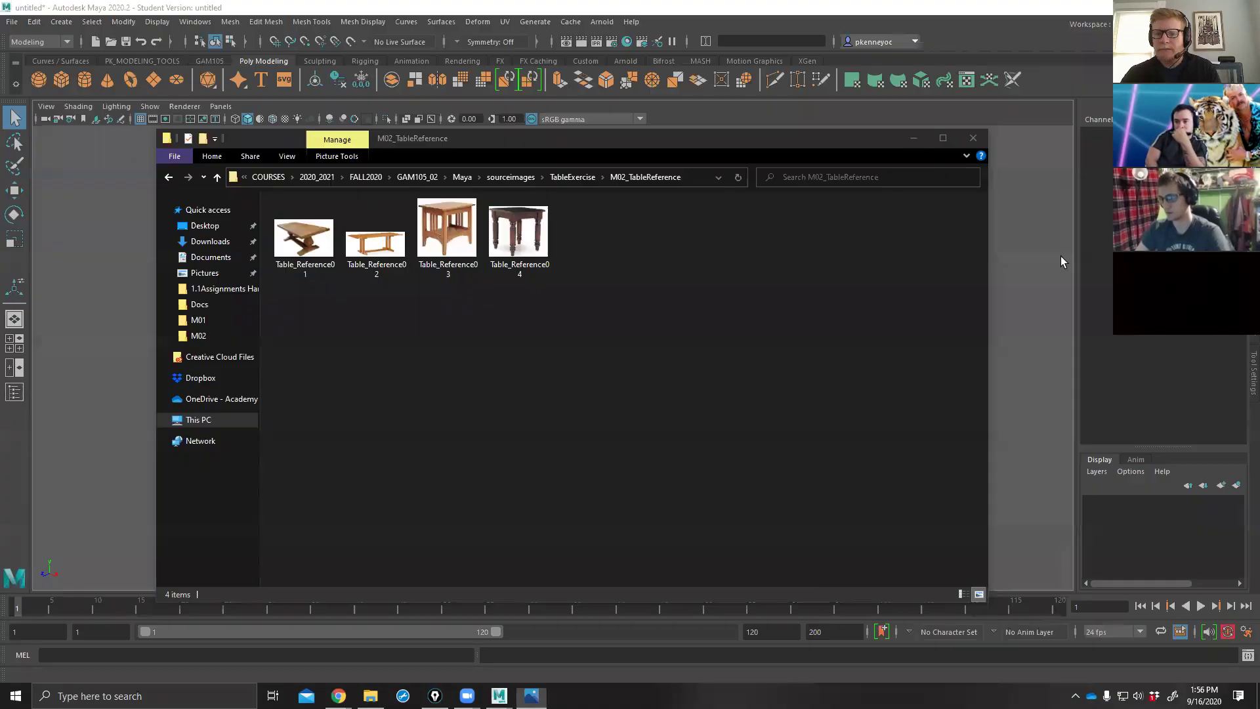
pyautogui.click(908, 139)
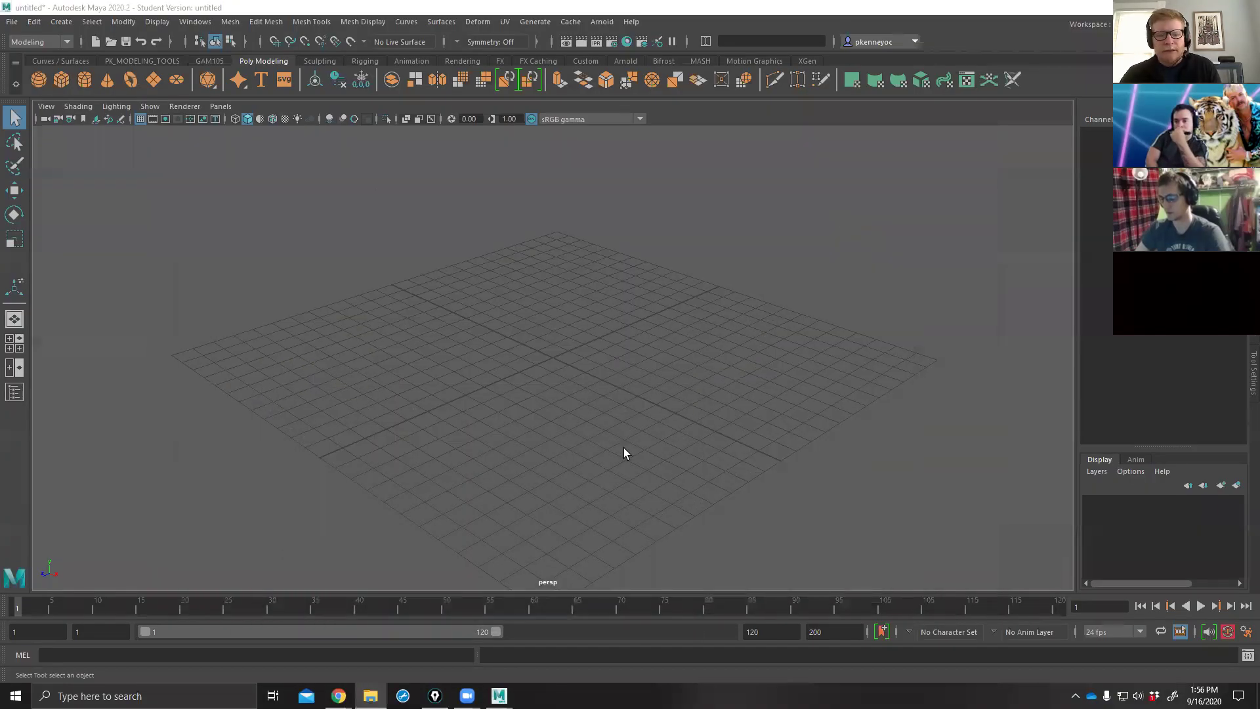
pyautogui.keyDown('alt'); pyautogui.moveTo(687, 355); pyautogui.dragTo(408, 287); pyautogui.keyUp('alt')
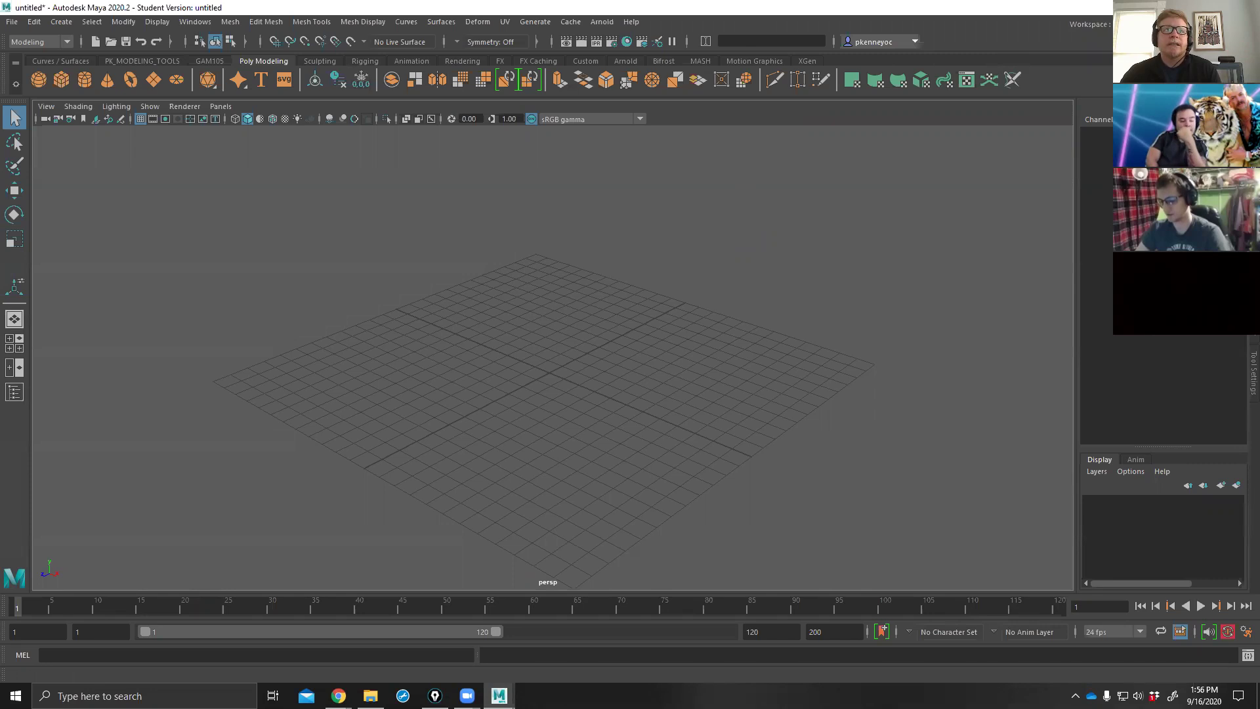
pyautogui.hotkey('alt', 'Tab')
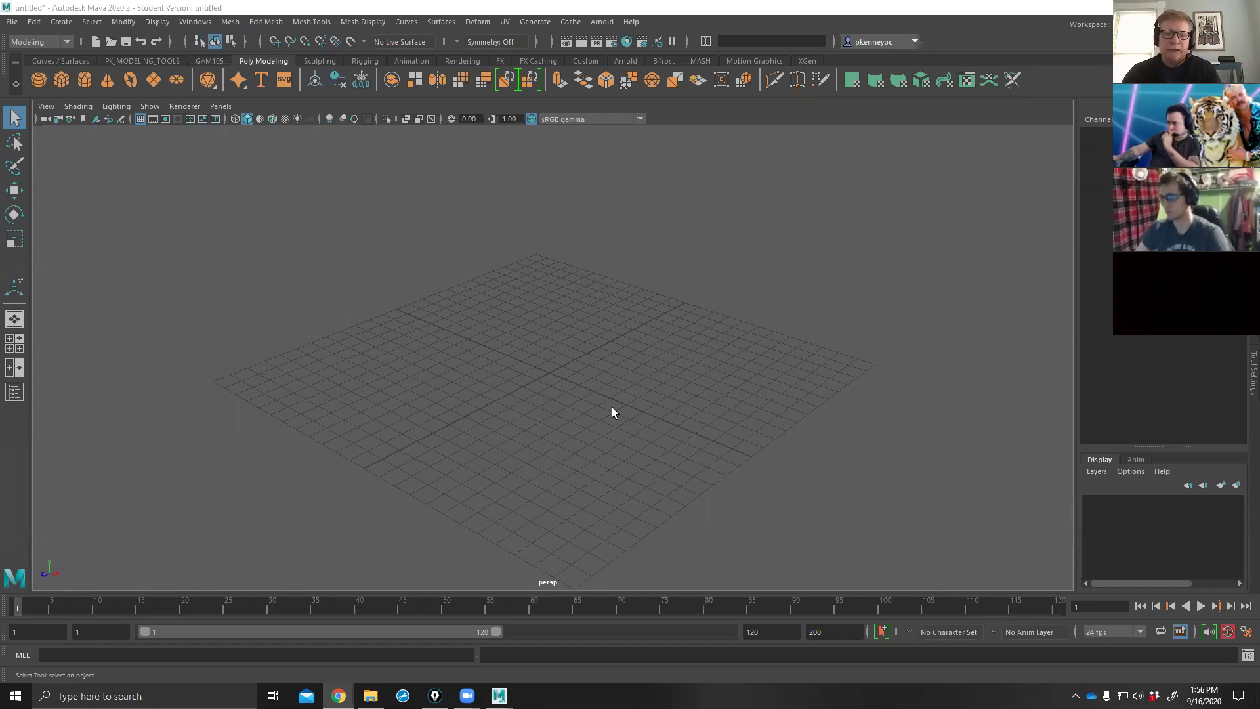
pyautogui.keyDown('alt'); pyautogui.moveTo(611, 412); pyautogui.dragTo(589, 393); pyautogui.keyUp('alt')
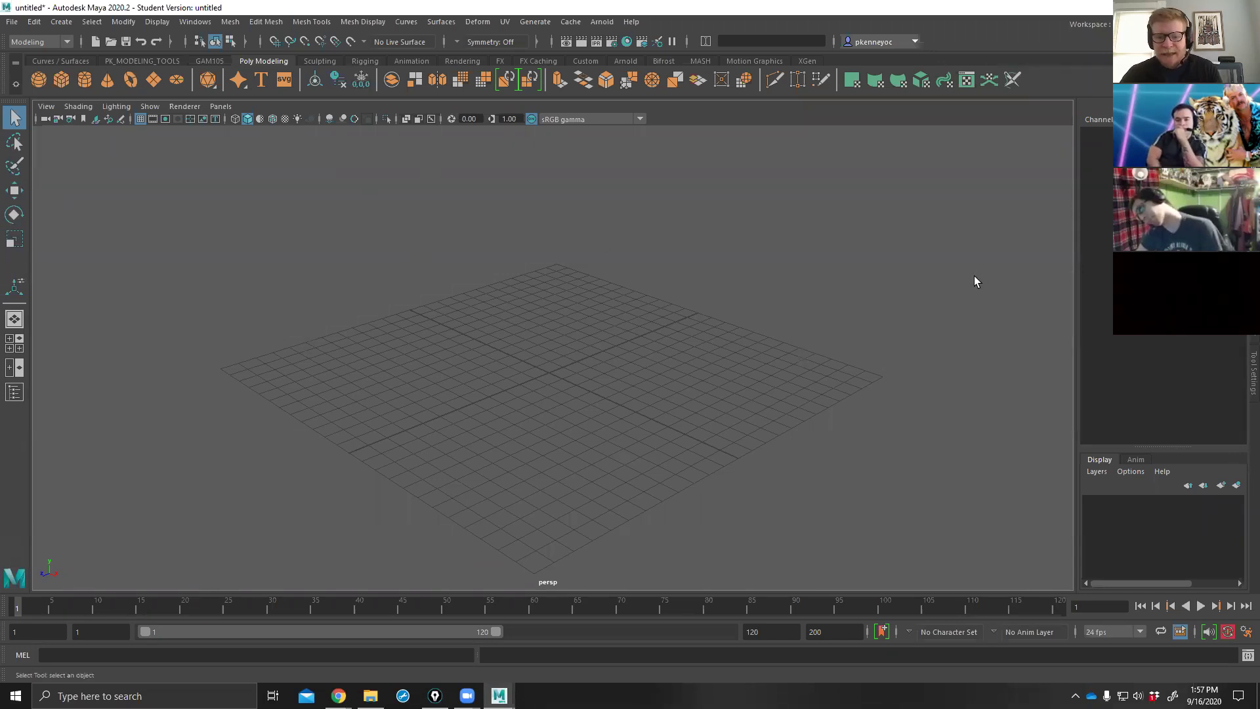
pyautogui.press('space')
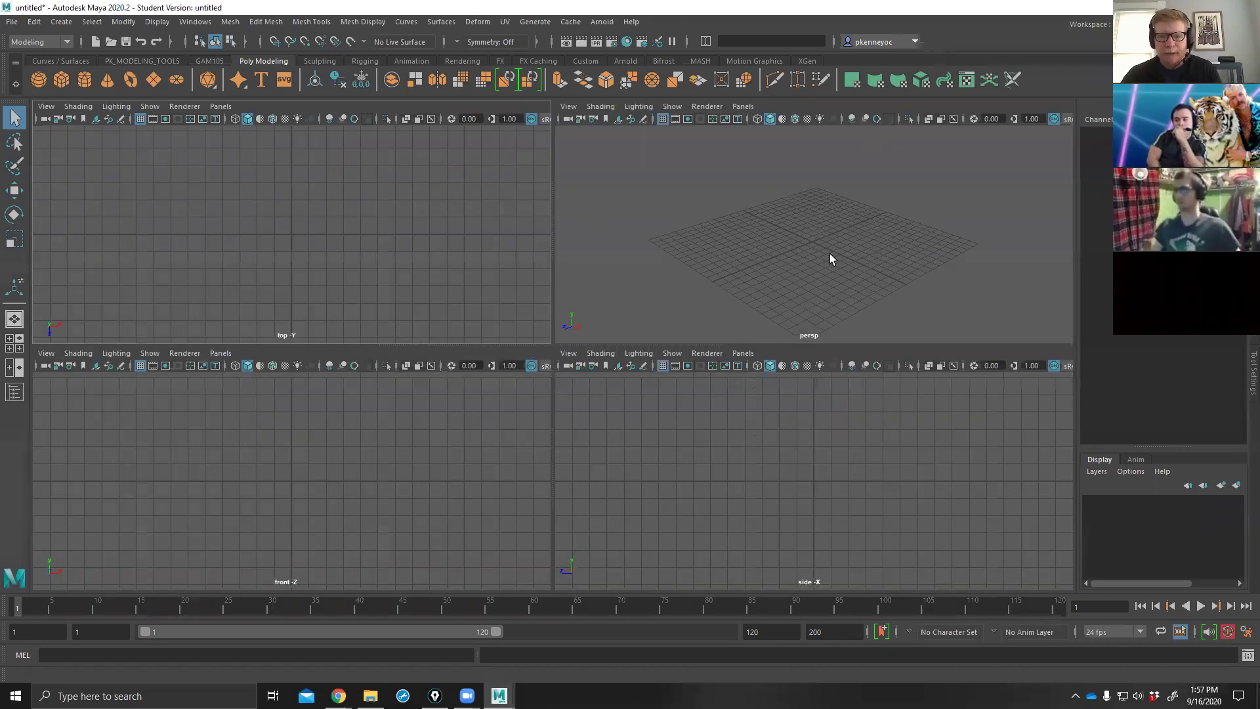
pyautogui.press('space')
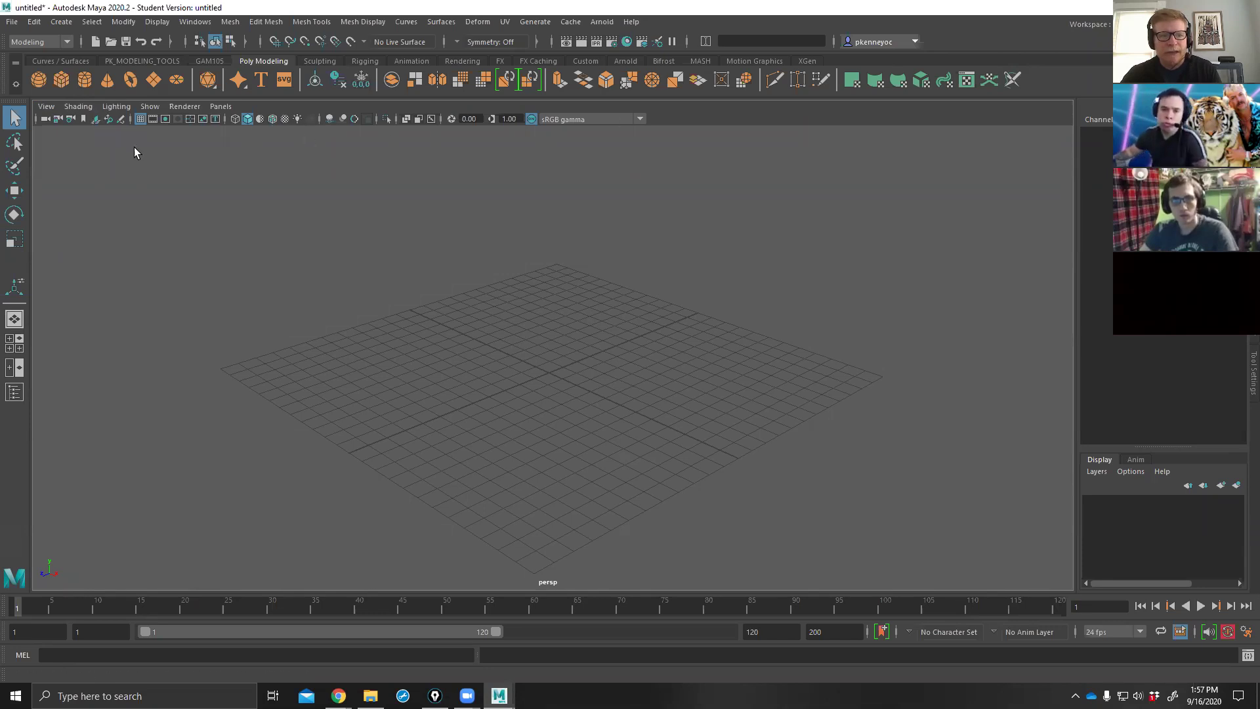
# Import Table_Reference01.jpg from TableExercise/M02_TableReference as an image plane for the perspective camera.
pyautogui.click(95, 121)
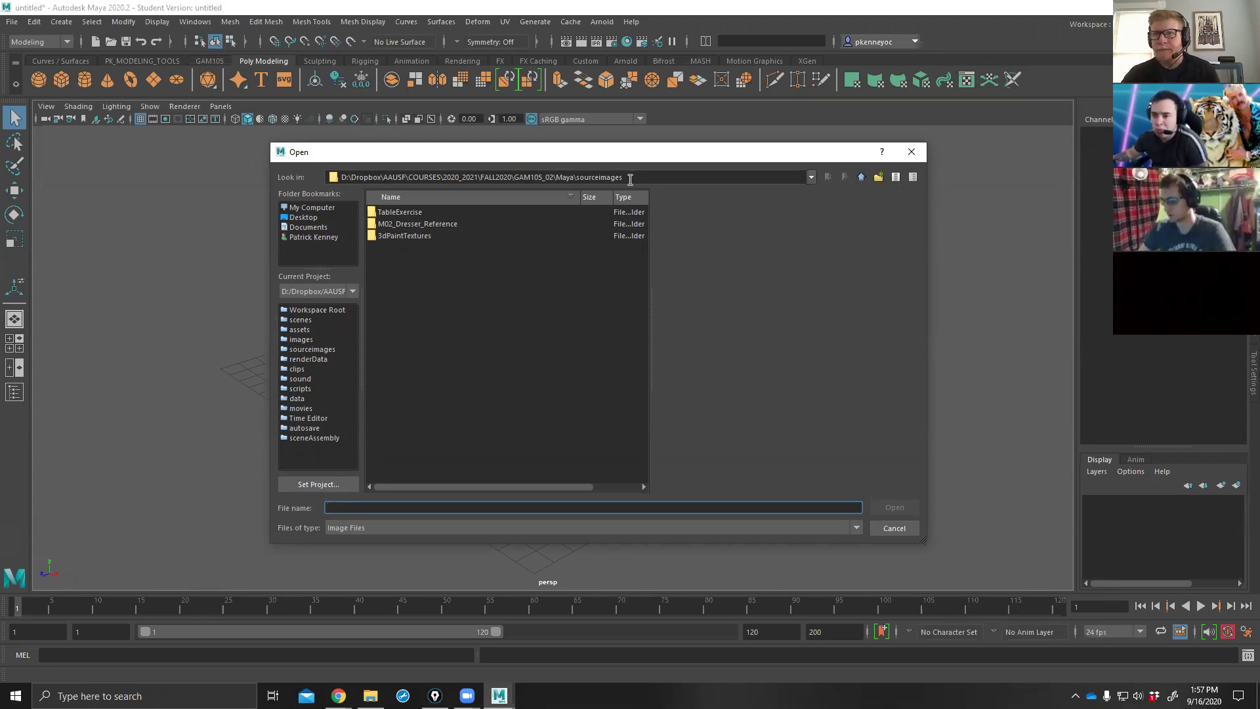
pyautogui.doubleClick(384, 212)
pyautogui.doubleClick(385, 214)
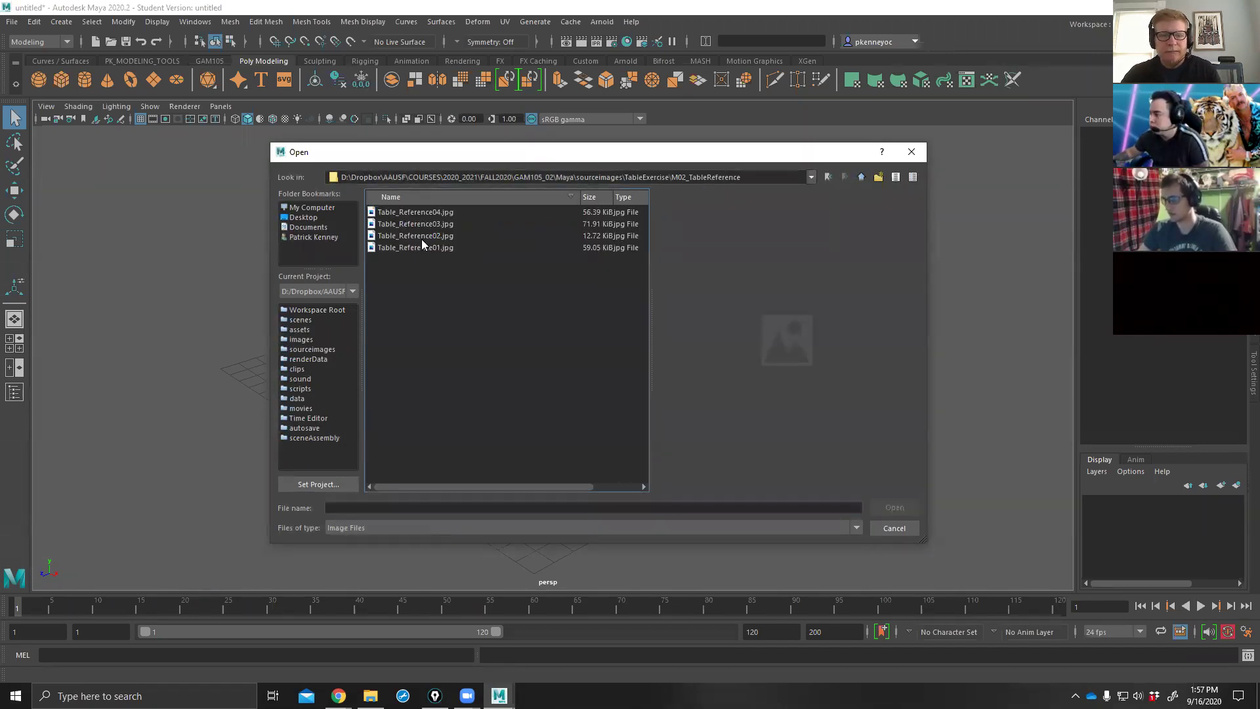
pyautogui.moveTo(509, 160); pyautogui.dragTo(525, 167)
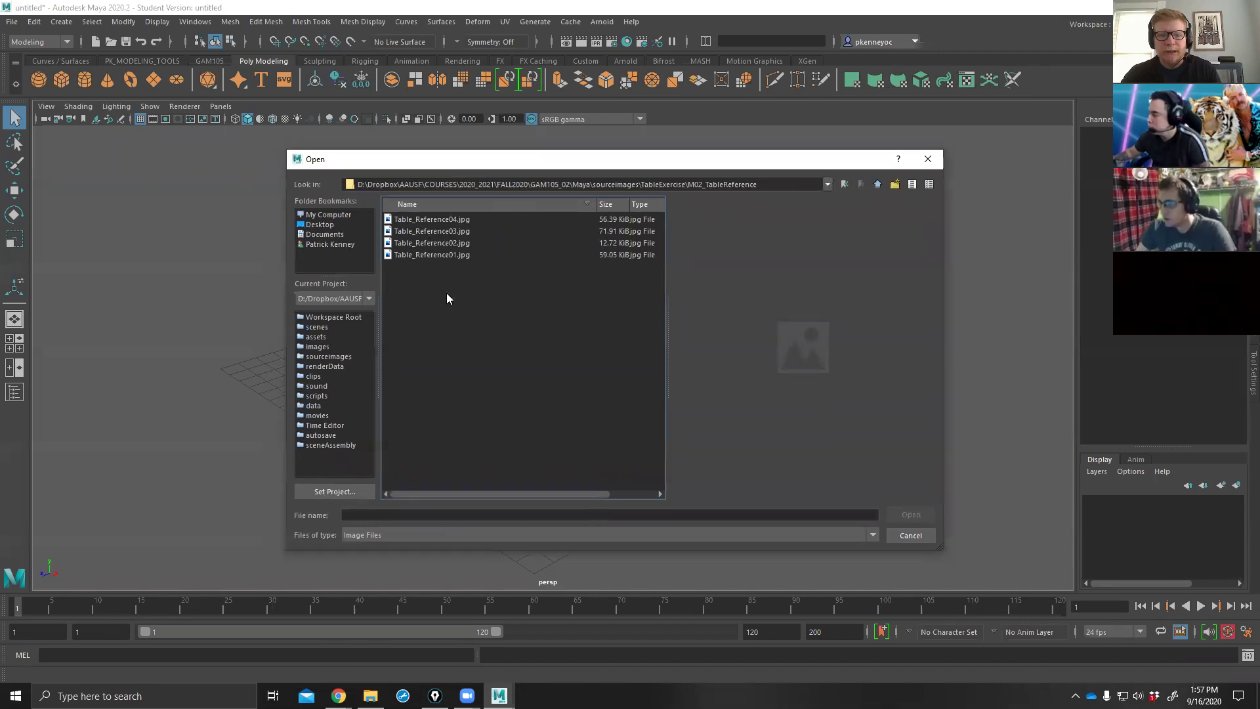
pyautogui.click(447, 256)
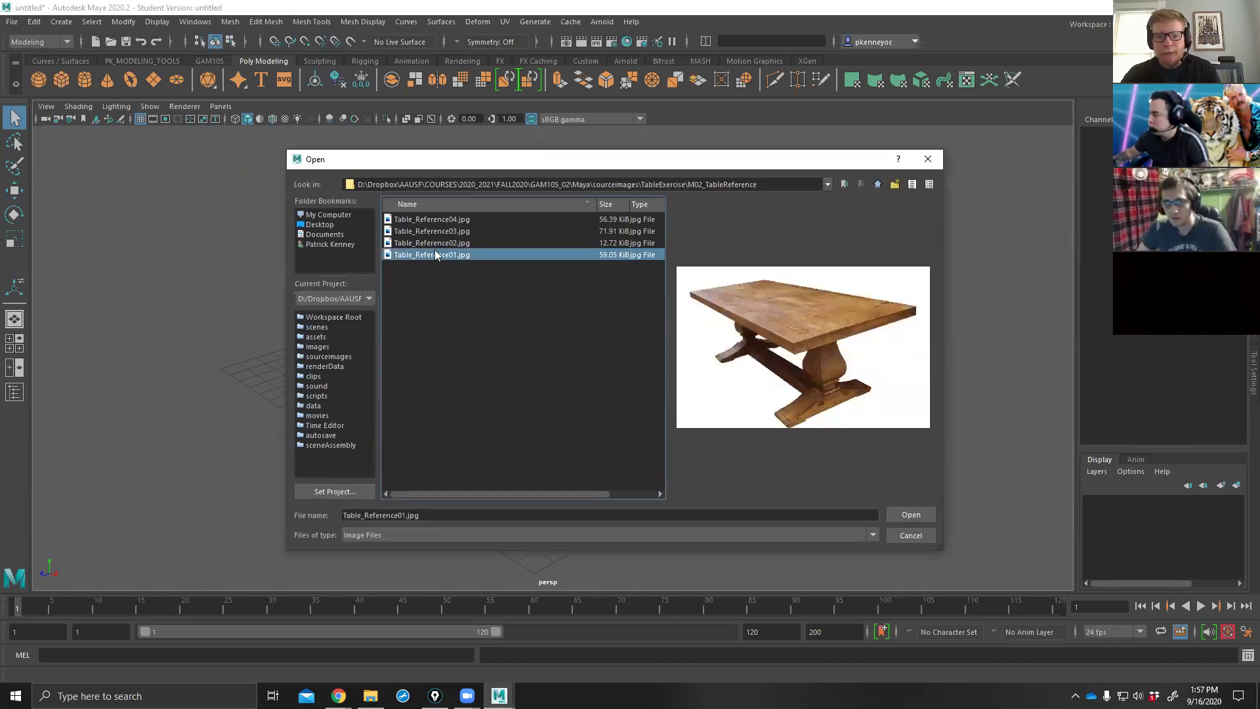
pyautogui.click(906, 515)
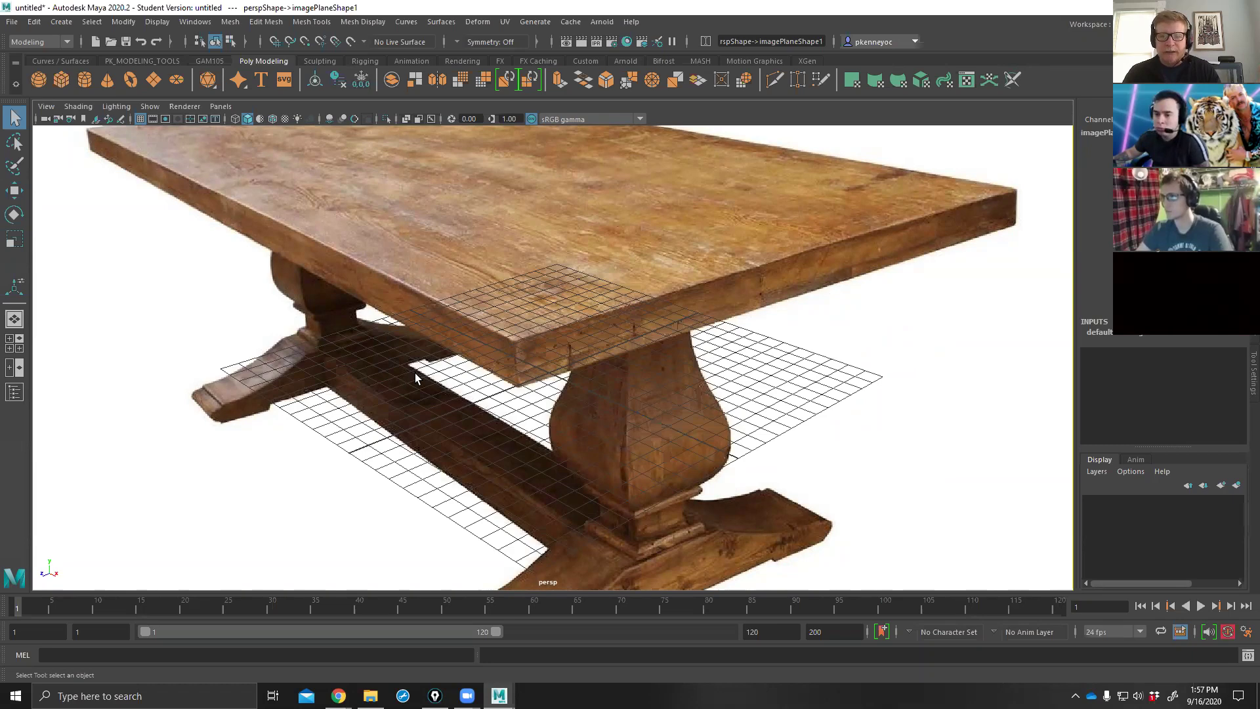
# Reduce the image plane's X and Y size so the table picture spans about a quarter of the perspective view's width.
pyautogui.keyDown('alt'); pyautogui.moveTo(536, 326); pyautogui.dragTo(636, 387); pyautogui.keyUp('alt')
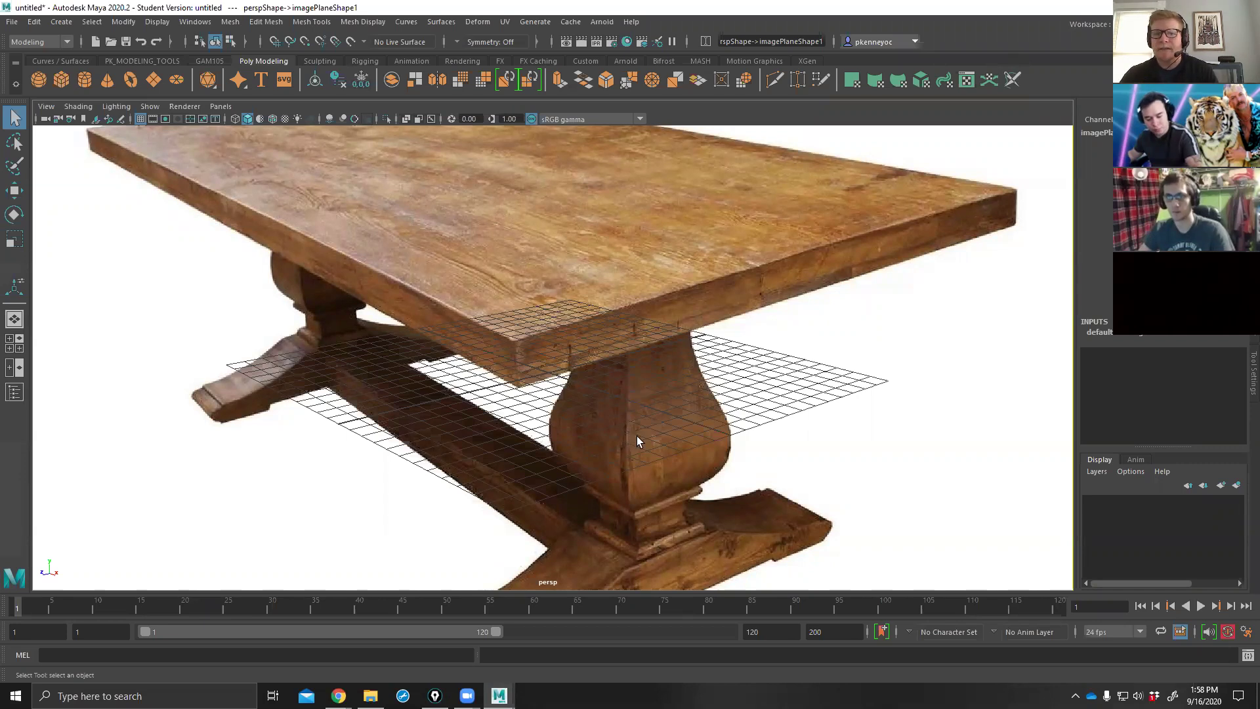
pyautogui.keyDown('alt'); pyautogui.moveTo(708, 365); pyautogui.dragTo(678, 382); pyautogui.keyUp('alt')
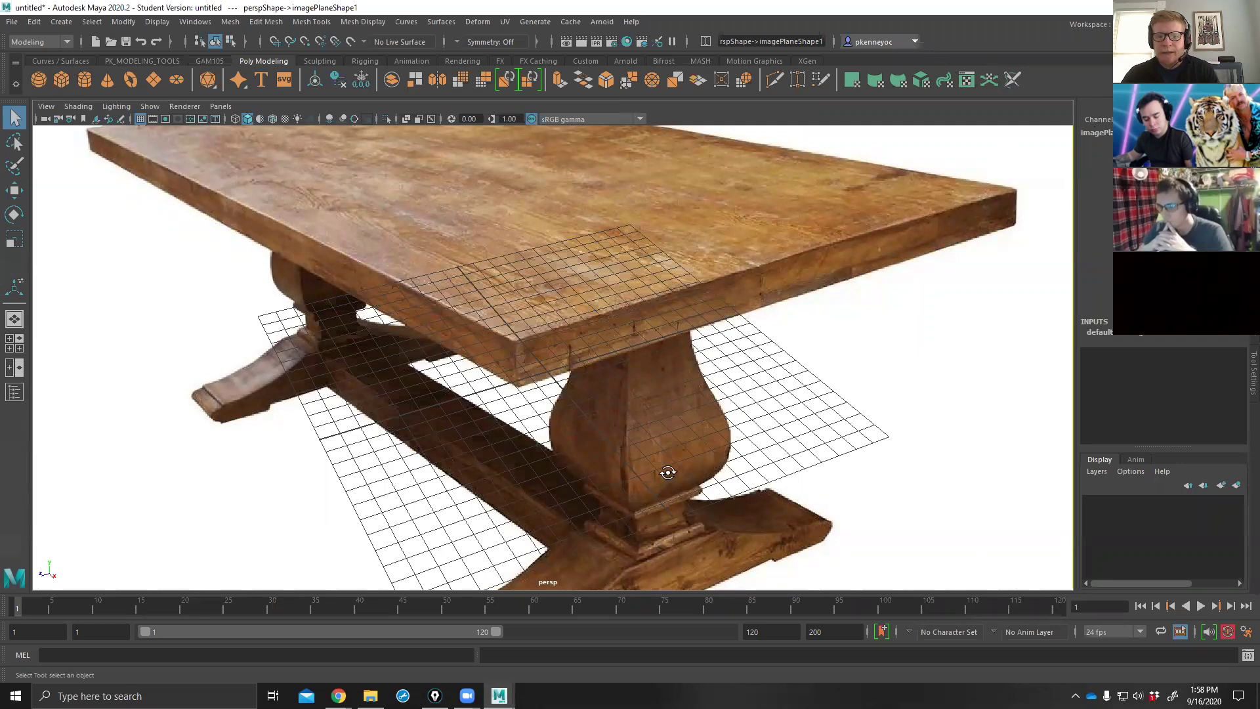
pyautogui.keyDown('alt'); pyautogui.moveTo(667, 473); pyautogui.dragTo(669, 400); pyautogui.keyUp('alt')
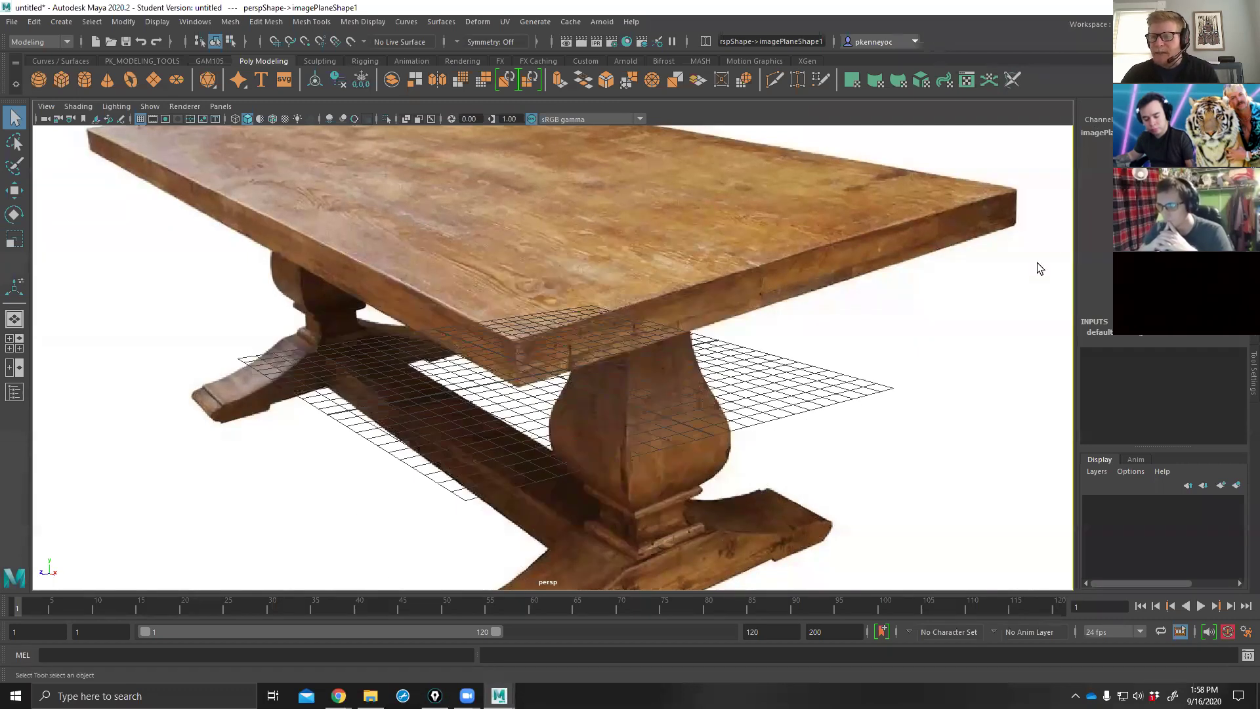
pyautogui.keyDown('alt'); pyautogui.moveTo(791, 307); pyautogui.dragTo(780, 319); pyautogui.keyUp('alt')
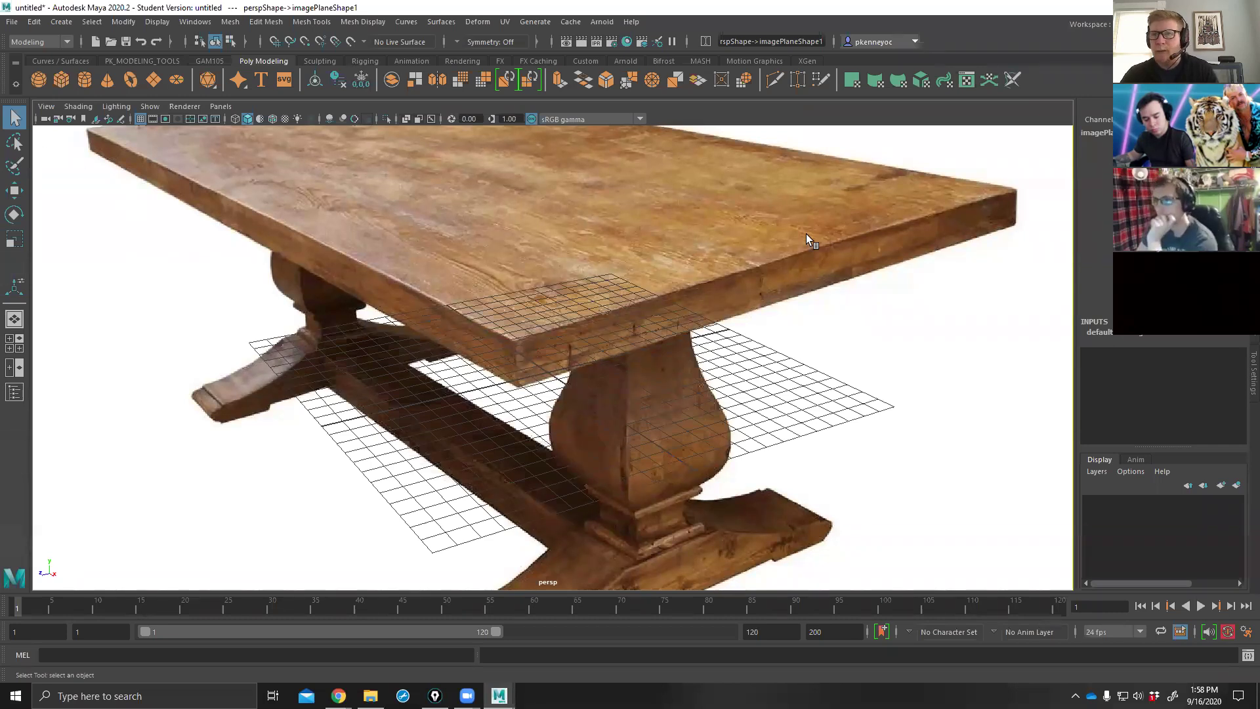
pyautogui.keyDown('alt'); pyautogui.moveTo(819, 298); pyautogui.dragTo(832, 291); pyautogui.keyUp('alt')
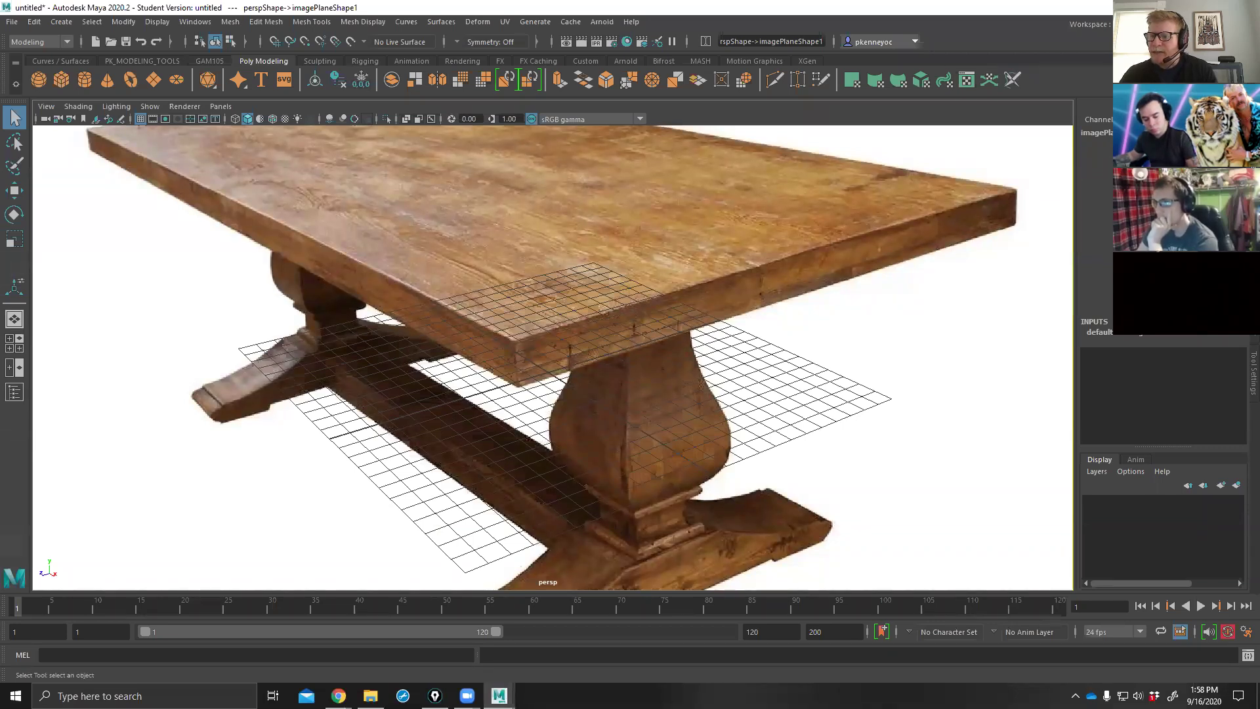
pyautogui.moveTo(1181, 205); pyautogui.dragTo(1181, 215)
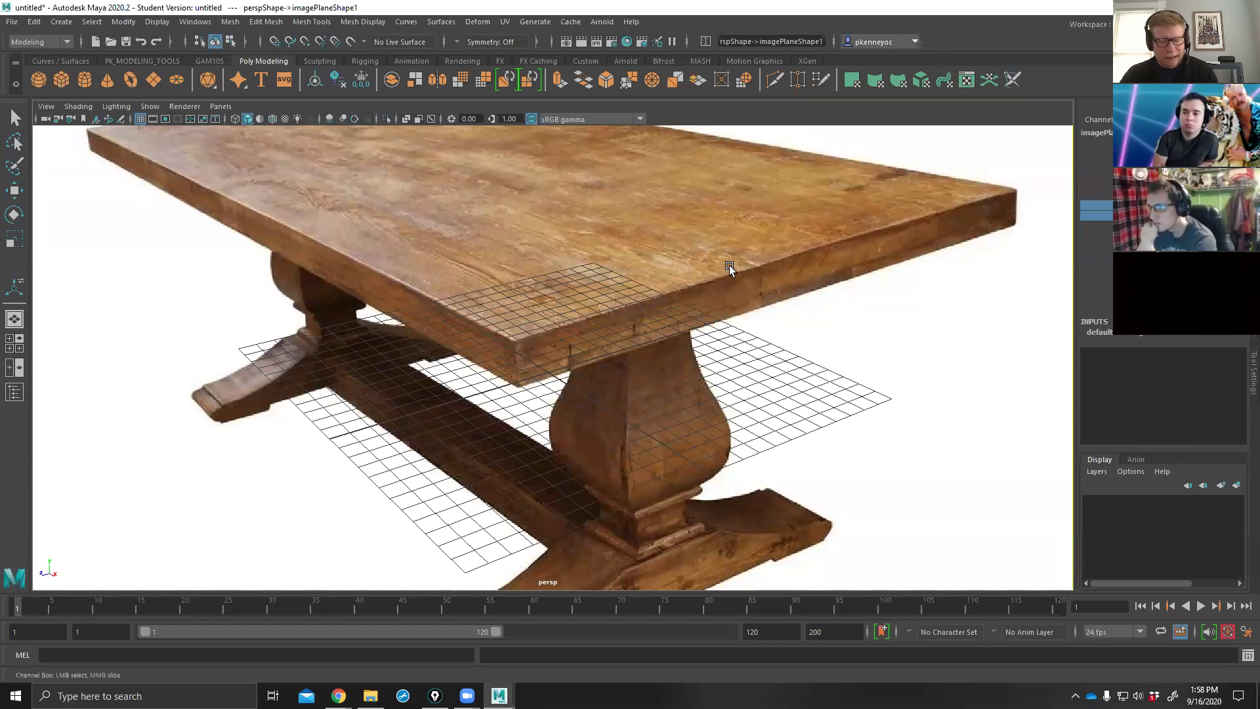
pyautogui.moveTo(742, 258); pyautogui.dragTo(694, 281, button='middle')
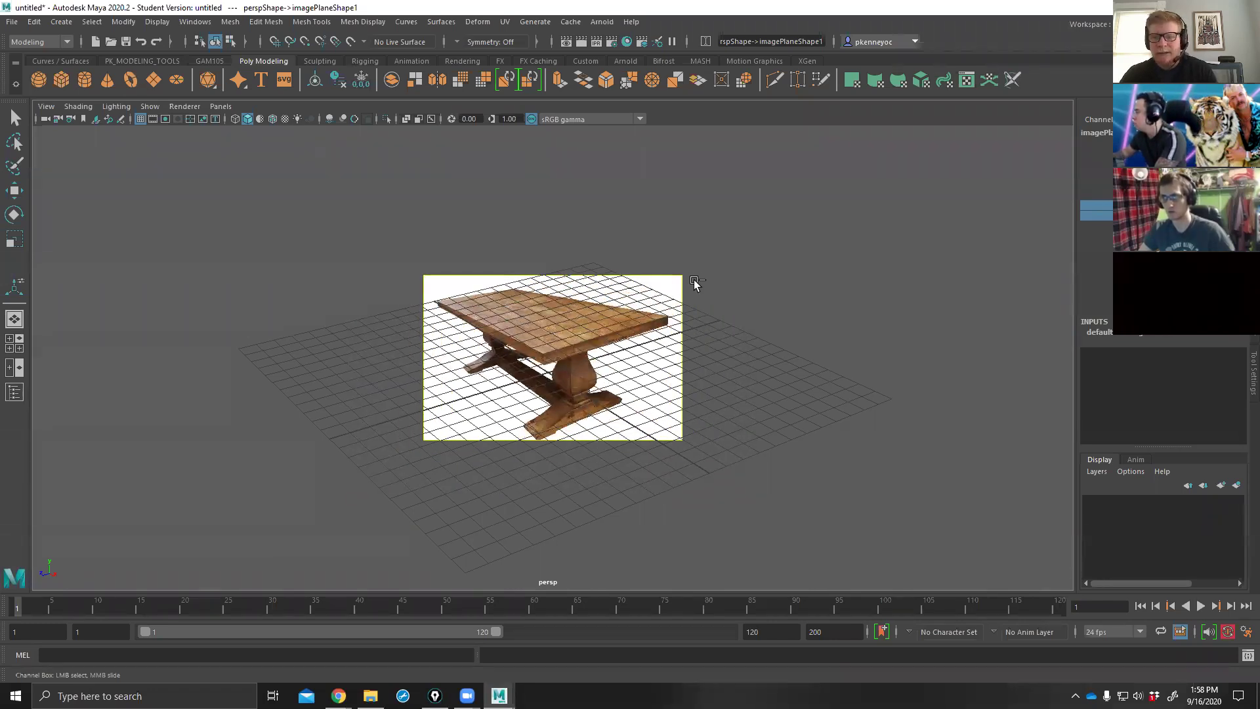
# Offset the table image plane to about -0.52 in X and 0.19 in Y, placing it in the perspective view's upper-left corner.
pyautogui.click(1096, 226)
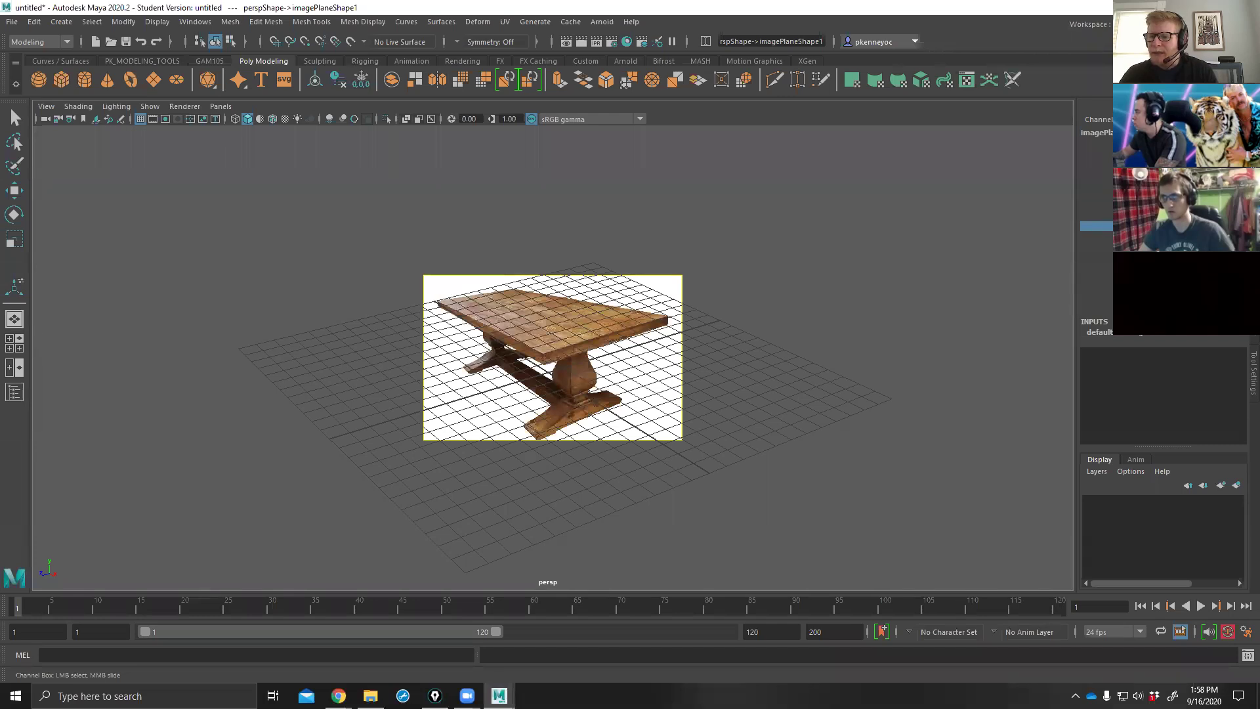
pyautogui.moveTo(992, 239); pyautogui.dragTo(958, 243, button='middle')
pyautogui.click(1096, 237)
pyautogui.moveTo(787, 326); pyautogui.dragTo(808, 323, button='middle')
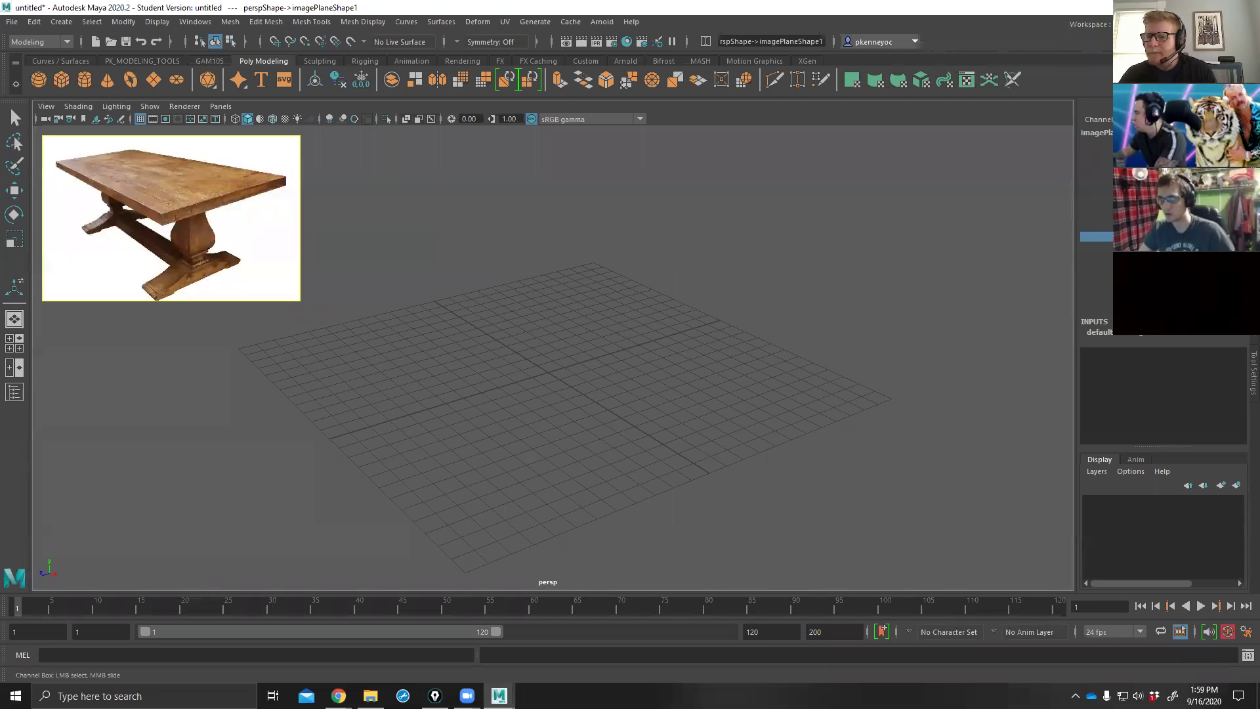
pyautogui.keyDown('alt'); pyautogui.moveTo(664, 289); pyautogui.dragTo(689, 278); pyautogui.keyUp('alt')
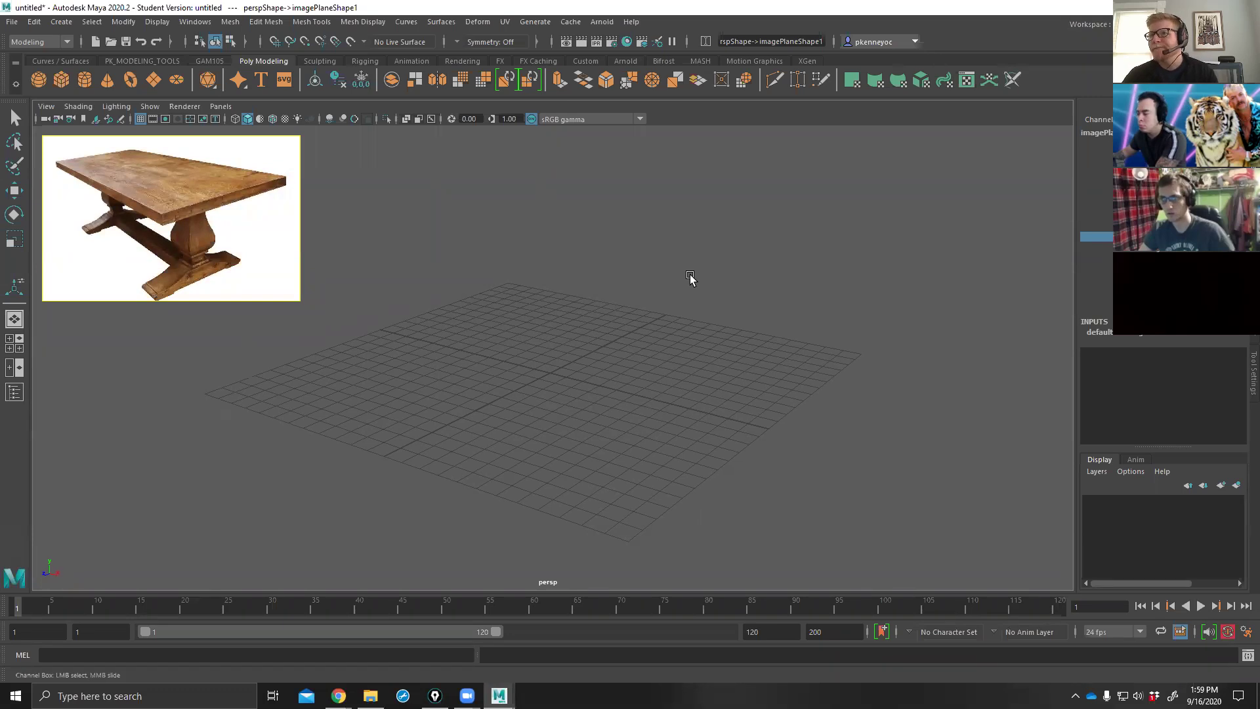
pyautogui.moveTo(666, 397)
pyautogui.keyDown('alt'); pyautogui.mouseDown()
pyautogui.moveTo(588, 416)
pyautogui.moveTo(652, 405)
pyautogui.mouseUp(); pyautogui.keyUp('alt')
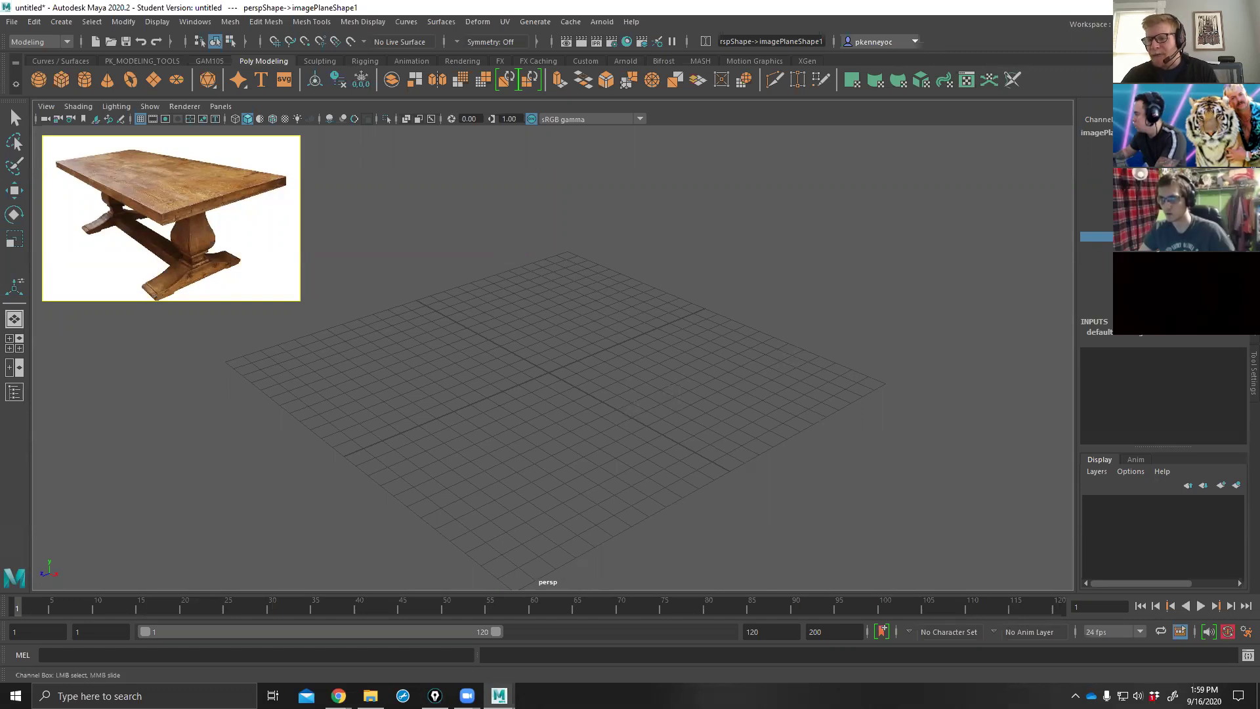
# Examine the image plane's display, placement and placement extras settings in its detailed attributes, and return to the channel values.
pyautogui.hotkey('ctrl', 'a')
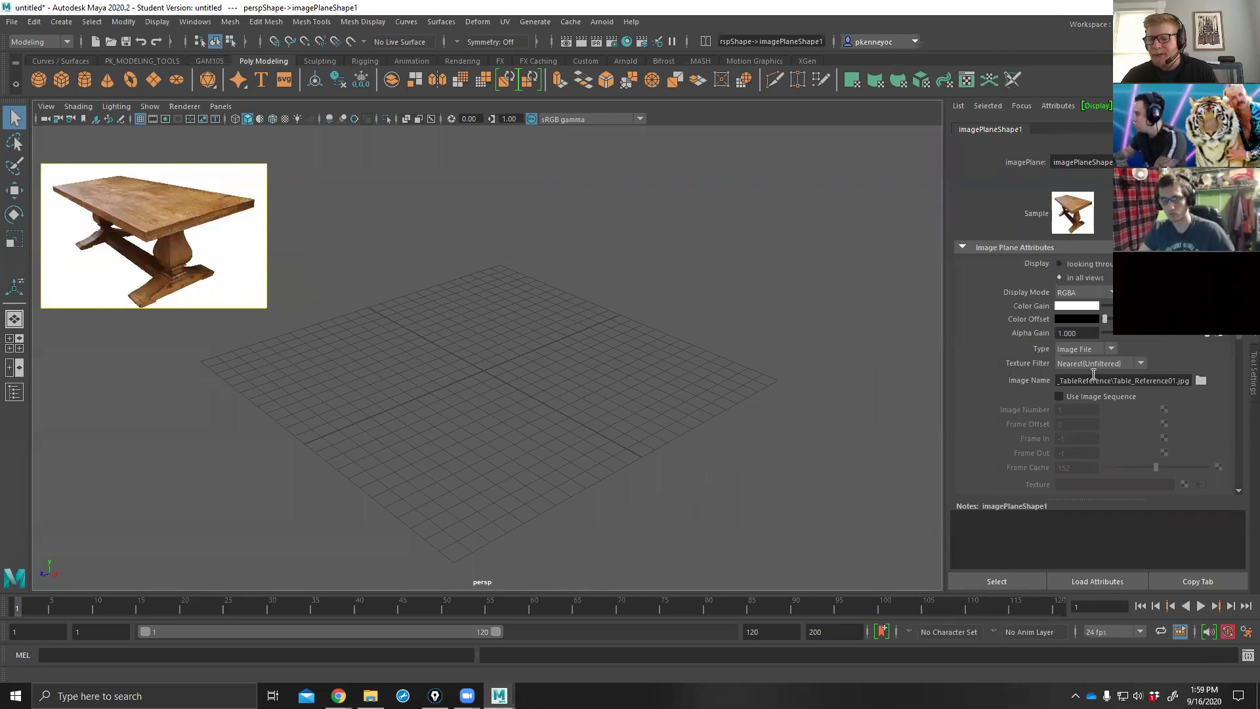
pyautogui.scroll(-5, 1060, 391)
pyautogui.scroll(-2, 1067, 397)
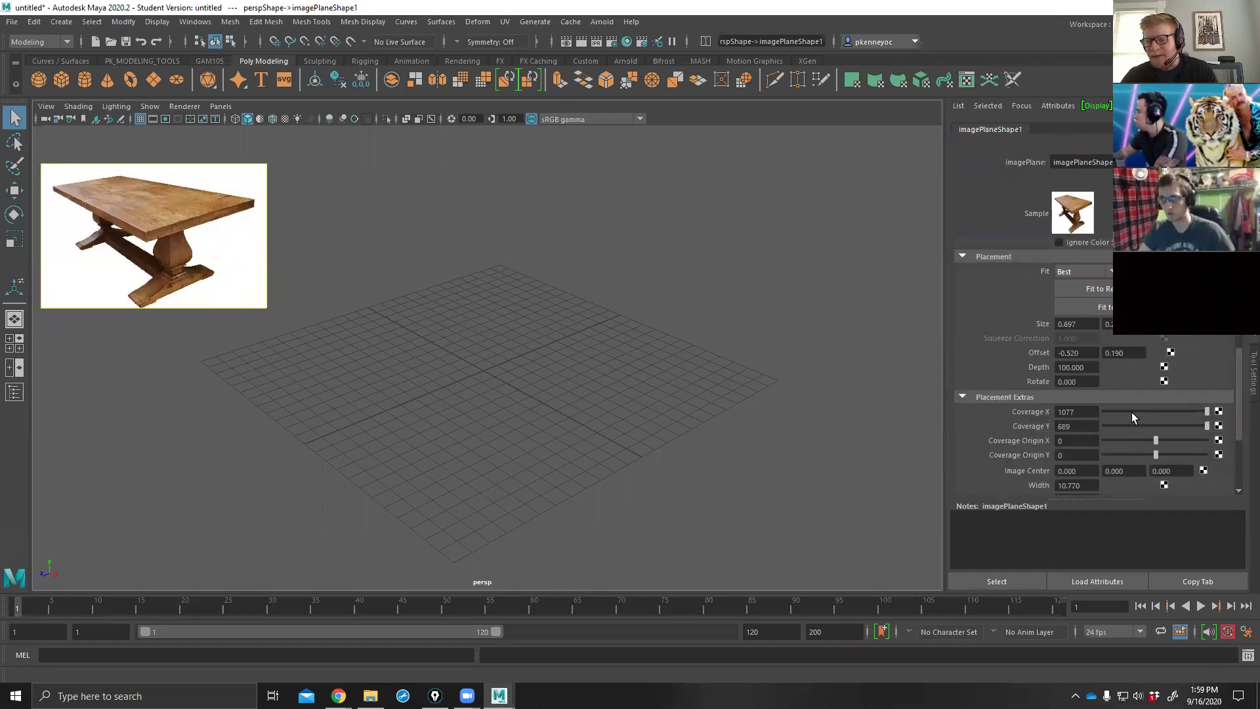
pyautogui.scroll(5, 1096, 367)
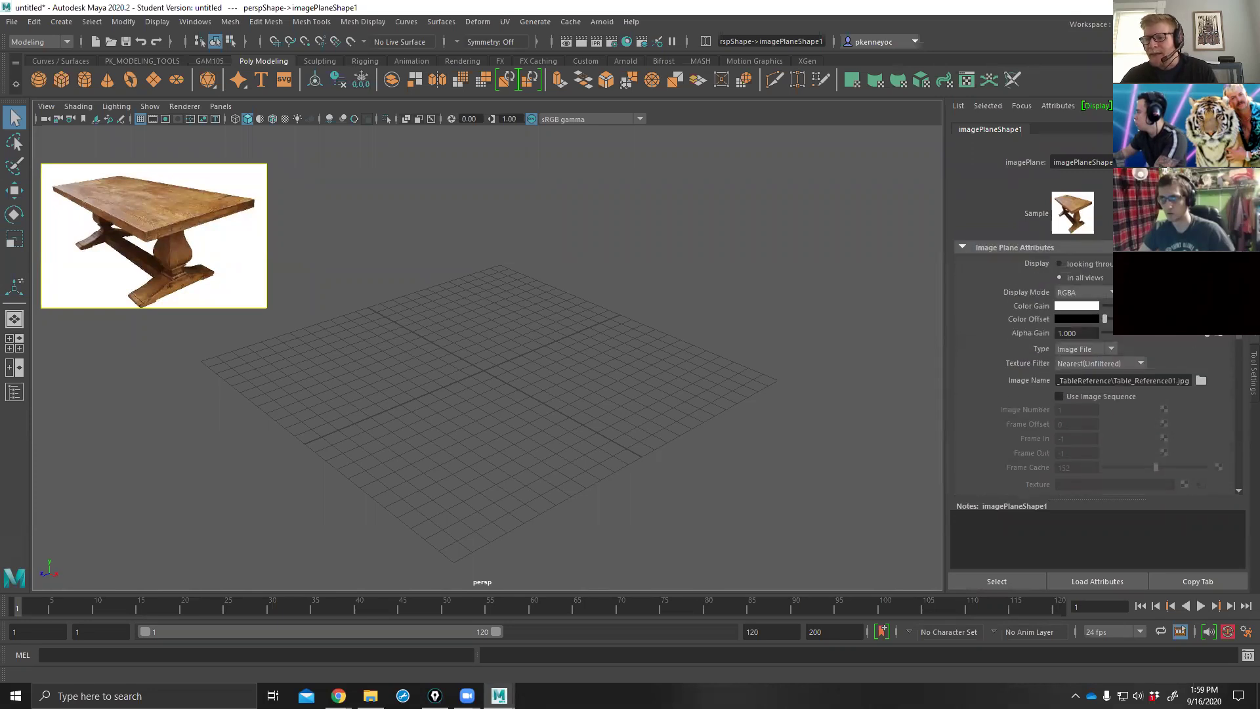
pyautogui.hotkey('ctrl', 'a')
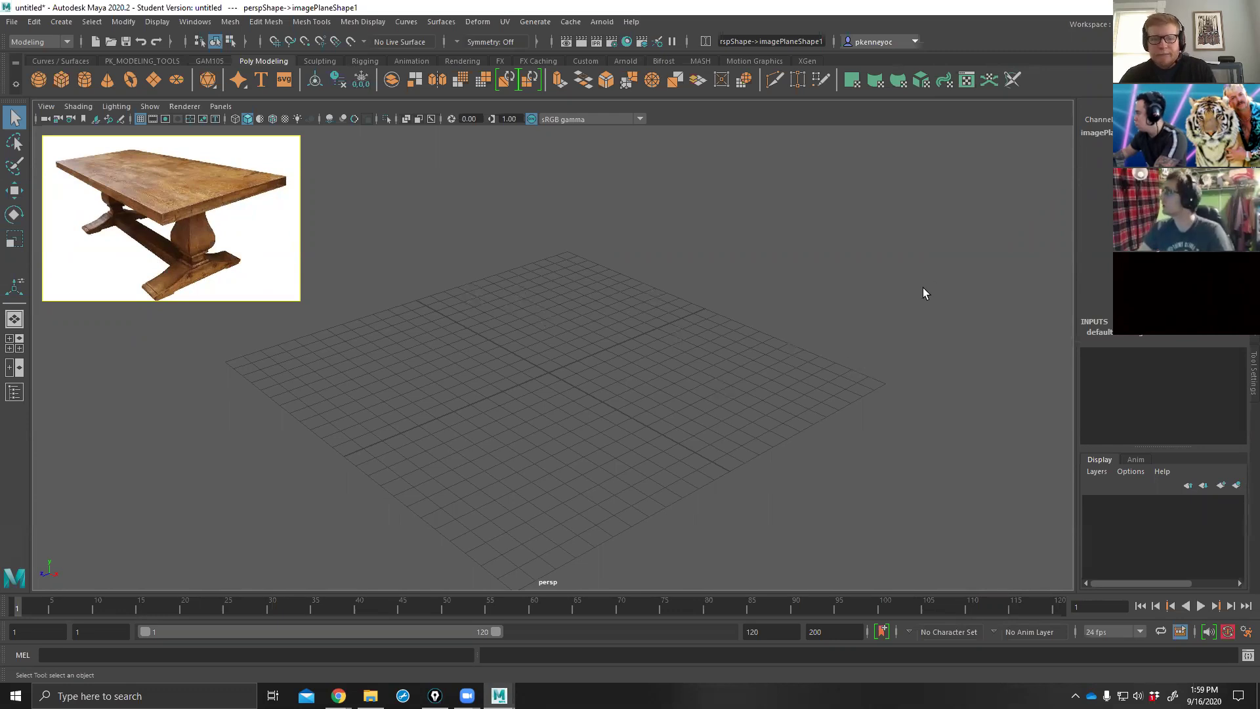
# Create a flat polygon cube on the grid as the tabletop, about 16.35 wide, 0.66 high and 8.94 deep.
pyautogui.keyDown('alt'); pyautogui.moveTo(457, 320); pyautogui.dragTo(428, 270); pyautogui.keyUp('alt')
pyautogui.click(428, 270)
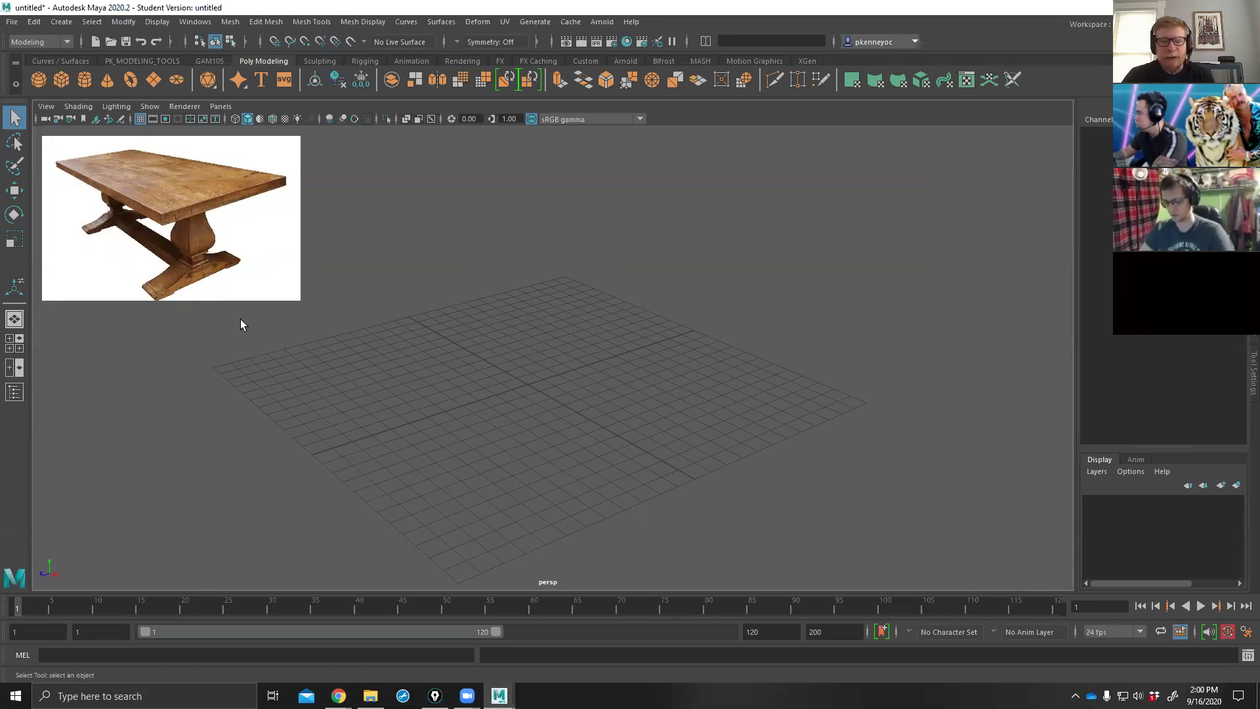
pyautogui.keyDown('alt'); pyautogui.moveTo(486, 412); pyautogui.dragTo(642, 388); pyautogui.keyUp('alt')
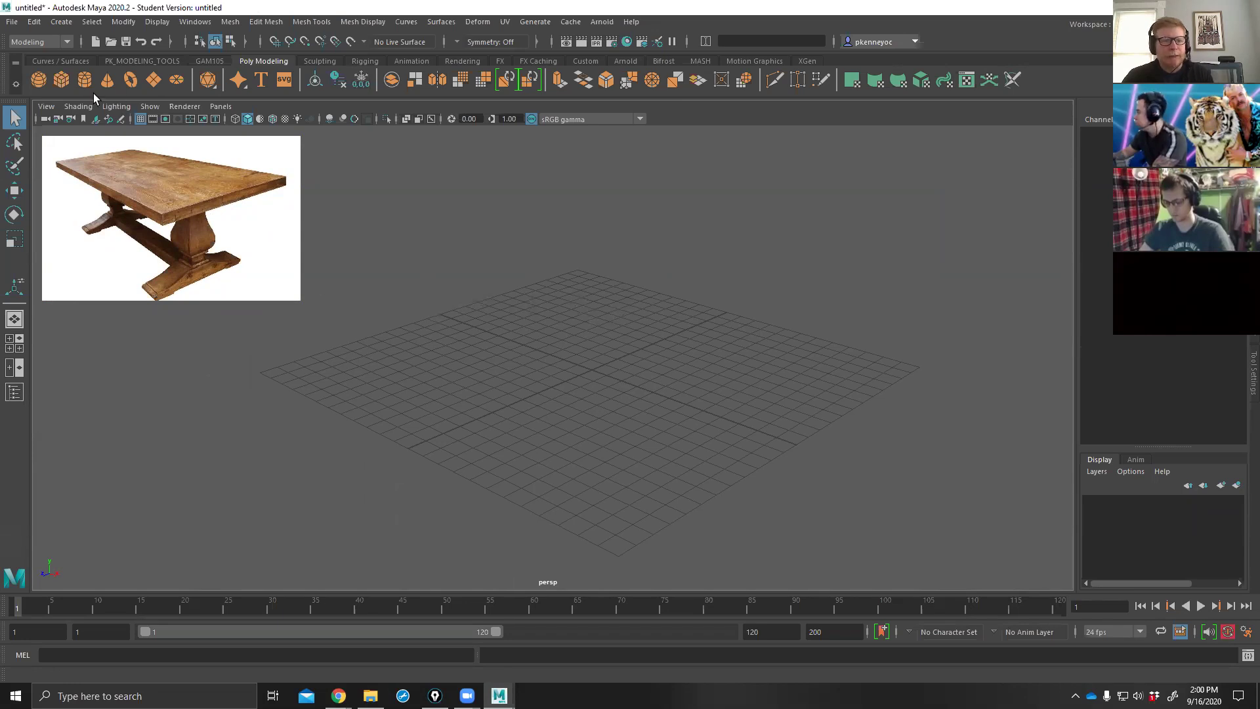
pyautogui.click(60, 80)
pyautogui.moveTo(535, 313); pyautogui.dragTo(659, 451)
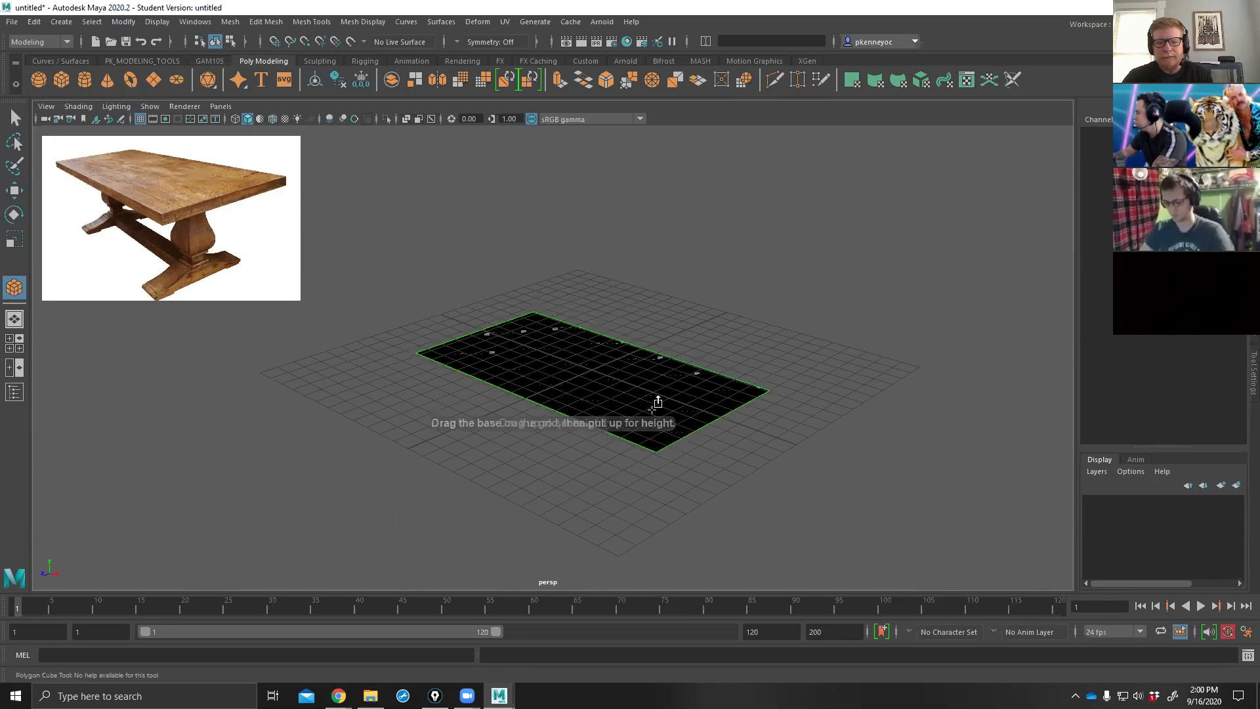
pyautogui.moveTo(659, 366)
pyautogui.mouseDown()
pyautogui.moveTo(659, 355)
pyautogui.moveTo(667, 365)
pyautogui.mouseUp()
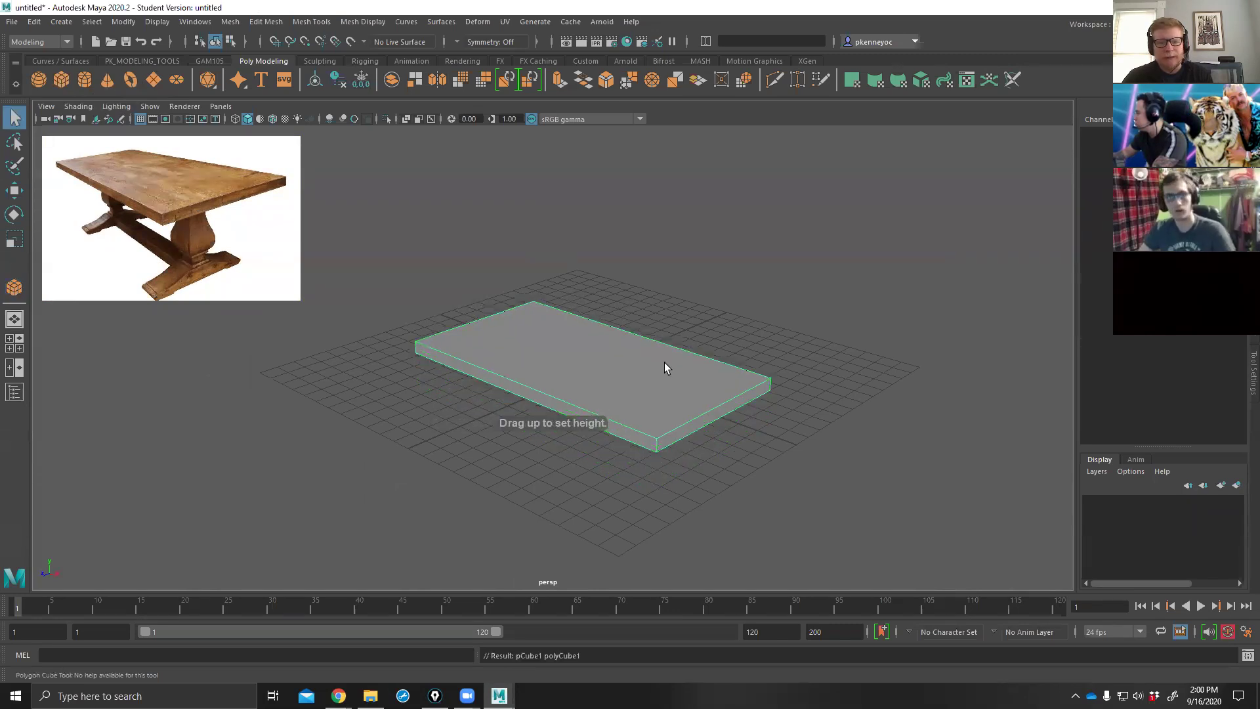
pyautogui.keyDown('alt'); pyautogui.moveTo(742, 347); pyautogui.dragTo(750, 351); pyautogui.keyUp('alt')
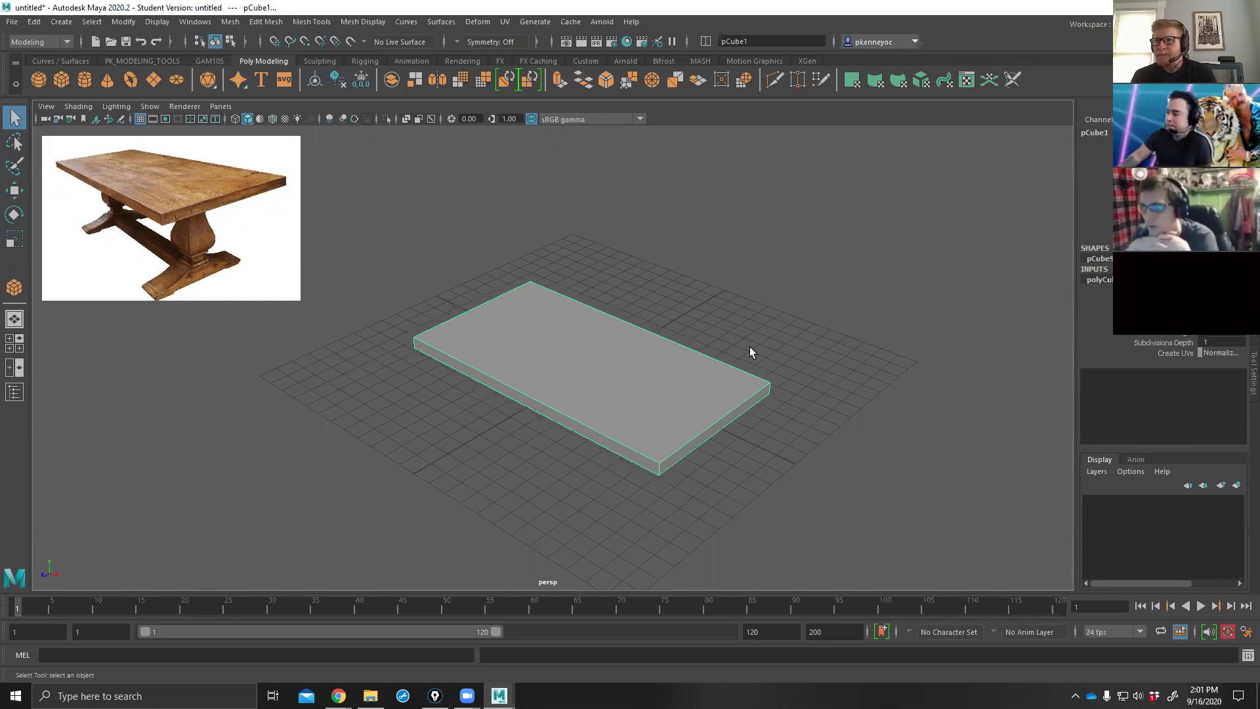
# Move the tabletop slab upward so it floats above the grid.
pyautogui.keyDown('alt'); pyautogui.moveTo(695, 340); pyautogui.dragTo(686, 374); pyautogui.keyUp('alt')
pyautogui.scroll(3, 696, 376)
pyautogui.press('w')
pyautogui.moveTo(597, 322); pyautogui.dragTo(680, 235)
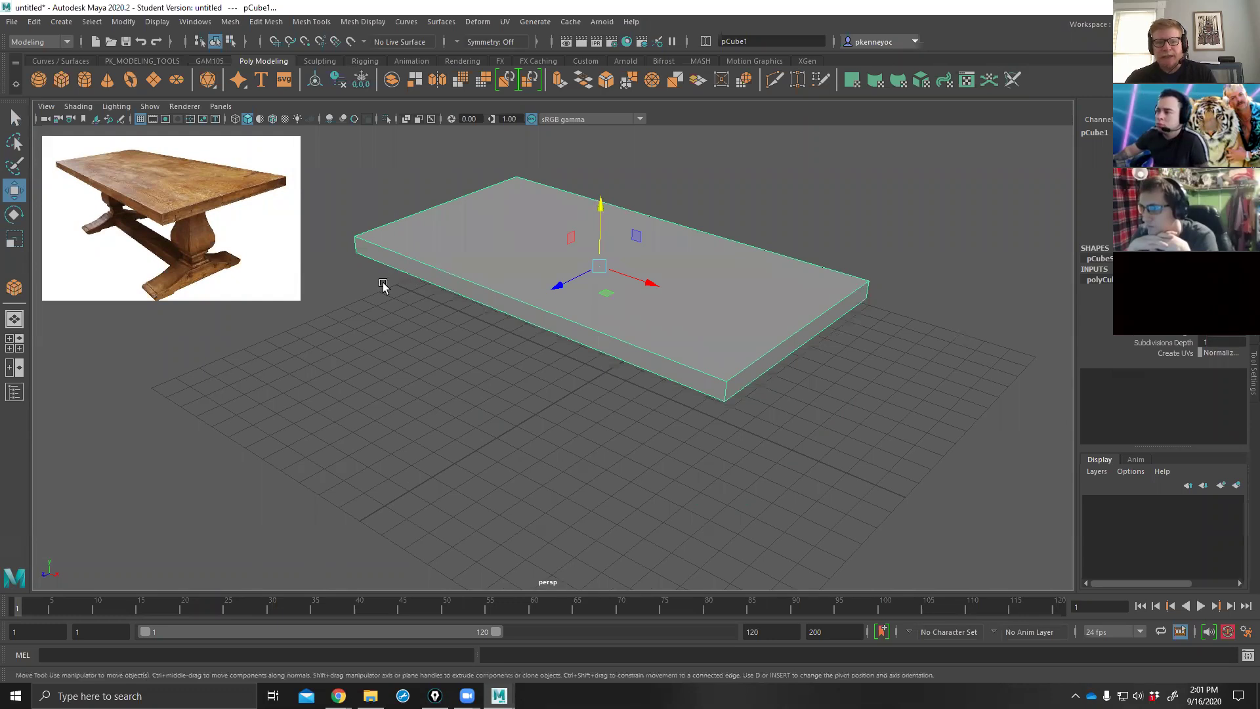
pyautogui.scroll(-2, 667, 293)
pyautogui.scroll(-2, 722, 343)
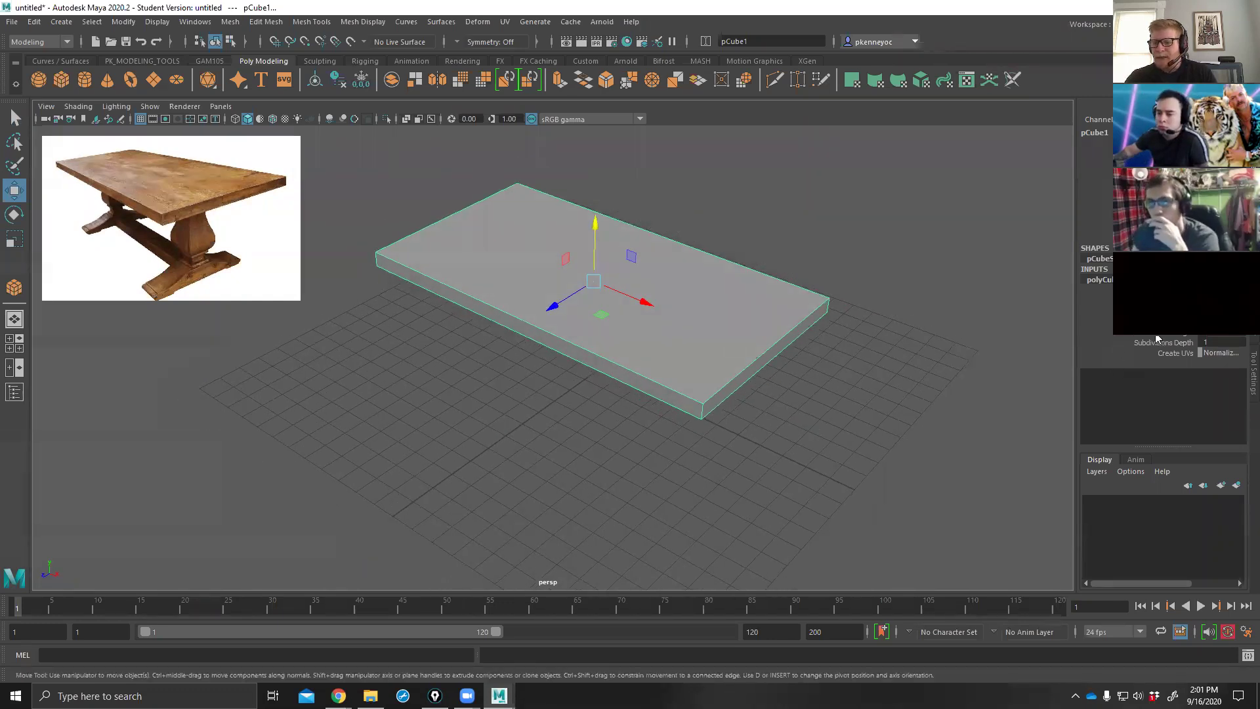
# Divide the tabletop slab into 6 subdivisions in width and 4 in depth.
pyautogui.click(1202, 334)
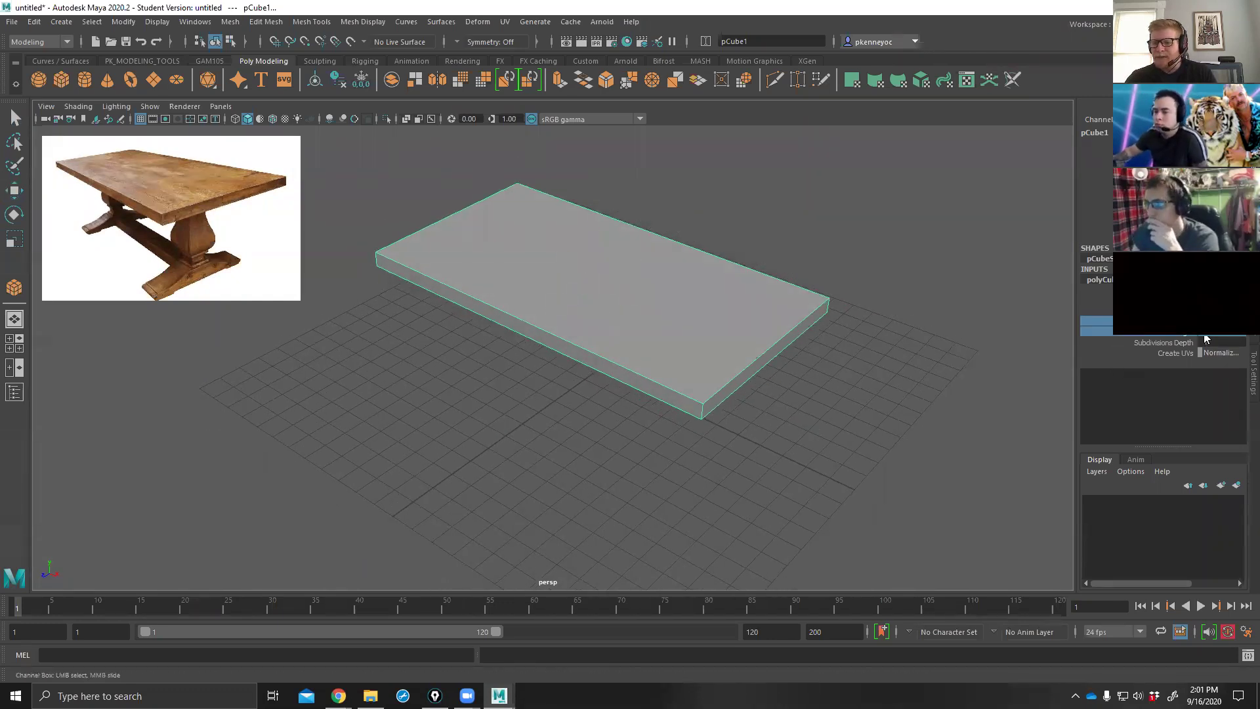
pyautogui.click(1212, 322)
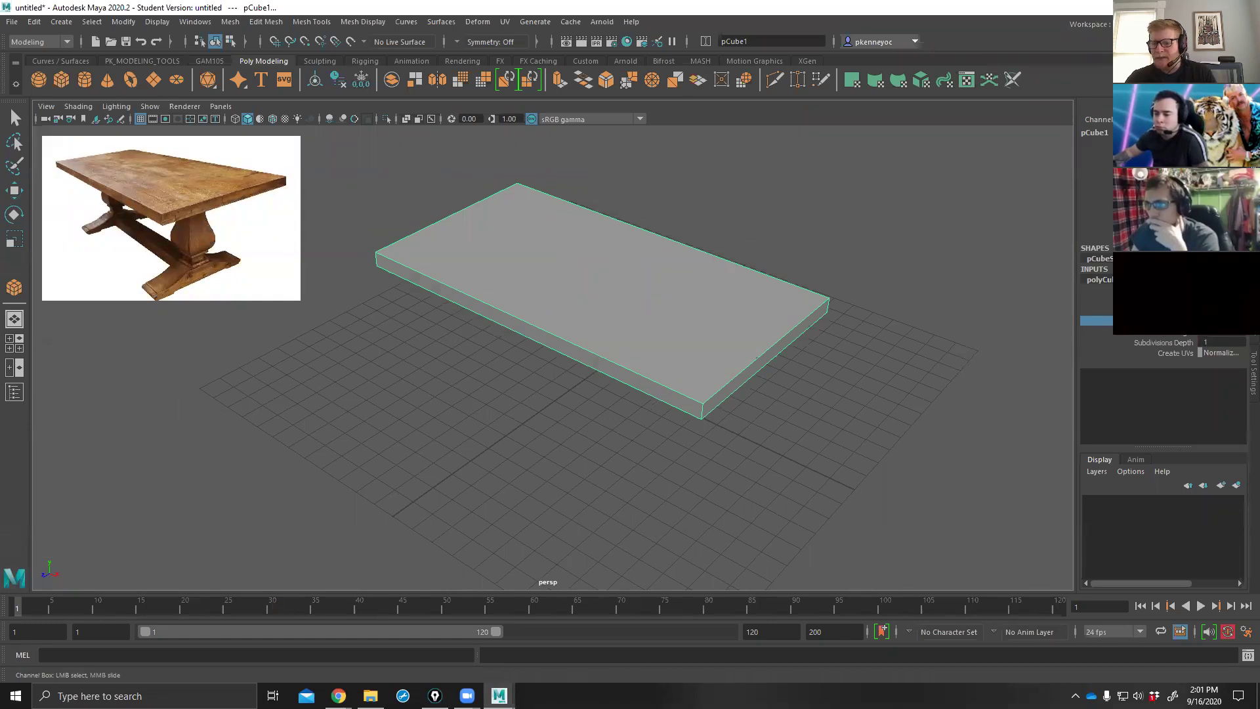
pyautogui.moveTo(722, 256)
pyautogui.mouseDown(button='middle')
pyautogui.moveTo(753, 255)
pyautogui.moveTo(727, 252)
pyautogui.mouseUp(button='middle')
pyautogui.click(1141, 343)
pyautogui.keyDown('alt'); pyautogui.moveTo(727, 252); pyautogui.dragTo(660, 337); pyautogui.keyUp('alt')
pyautogui.click(1149, 321)
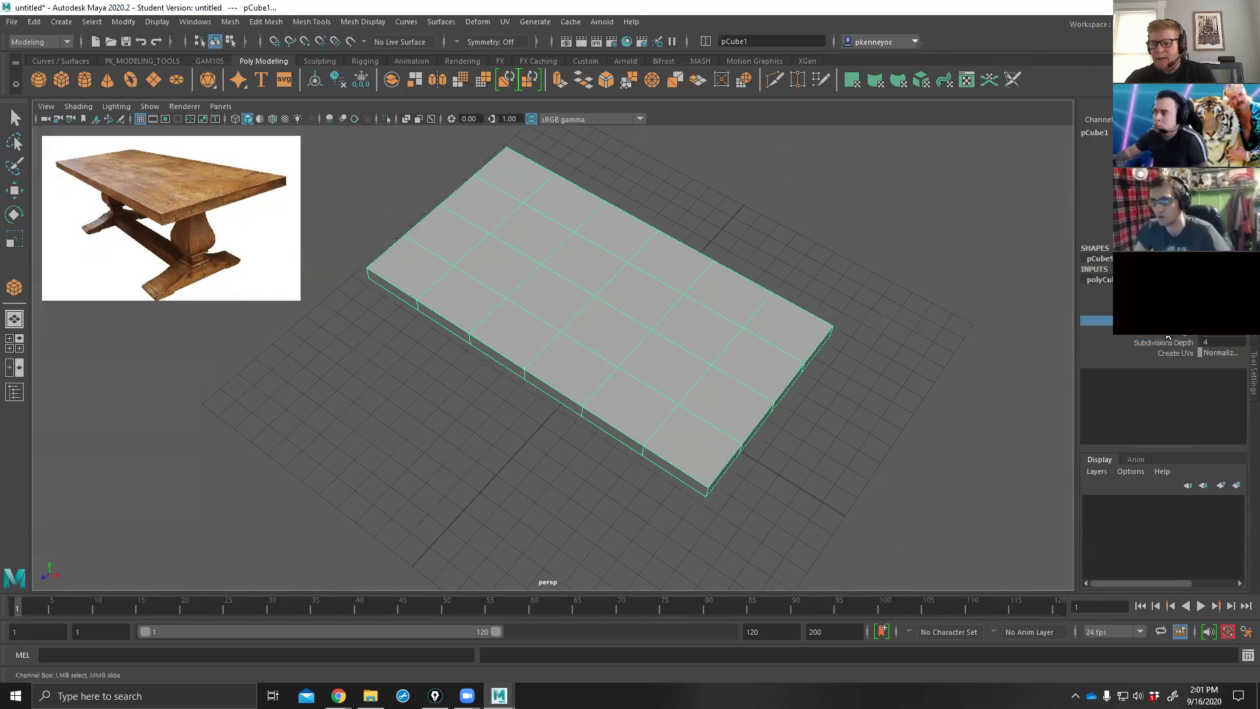
pyautogui.click(1176, 339)
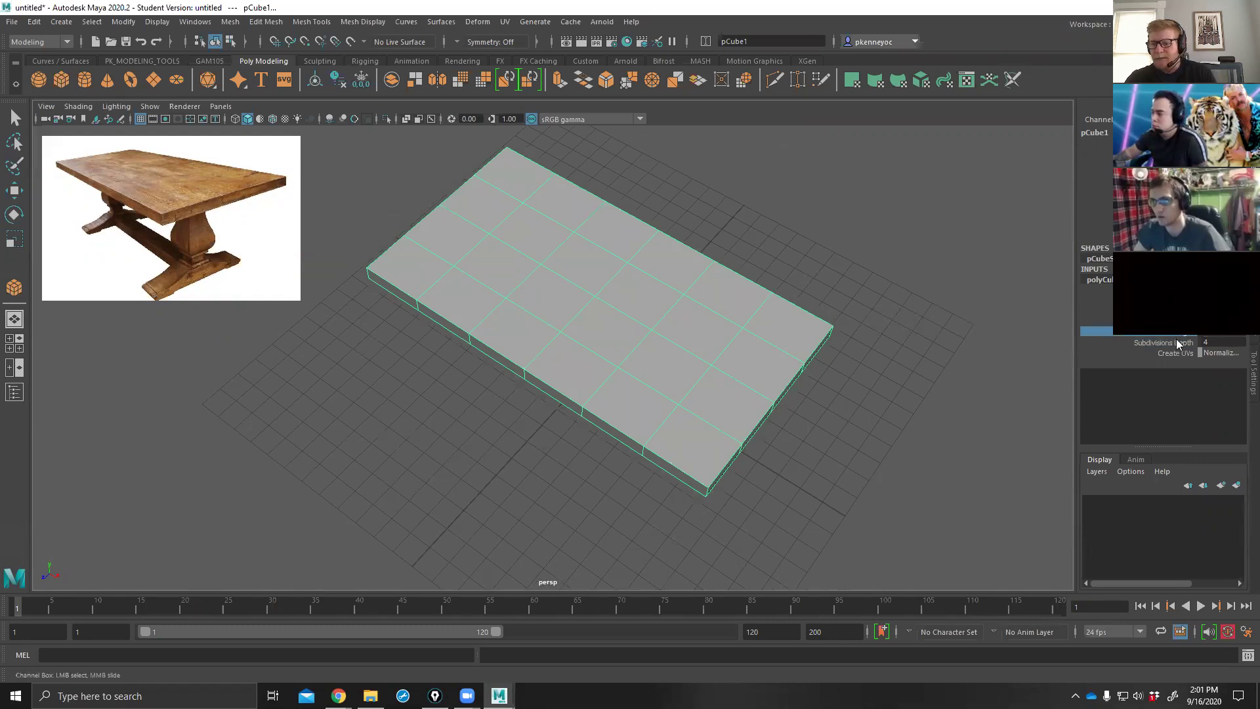
pyautogui.moveTo(777, 315); pyautogui.dragTo(788, 316, button='middle')
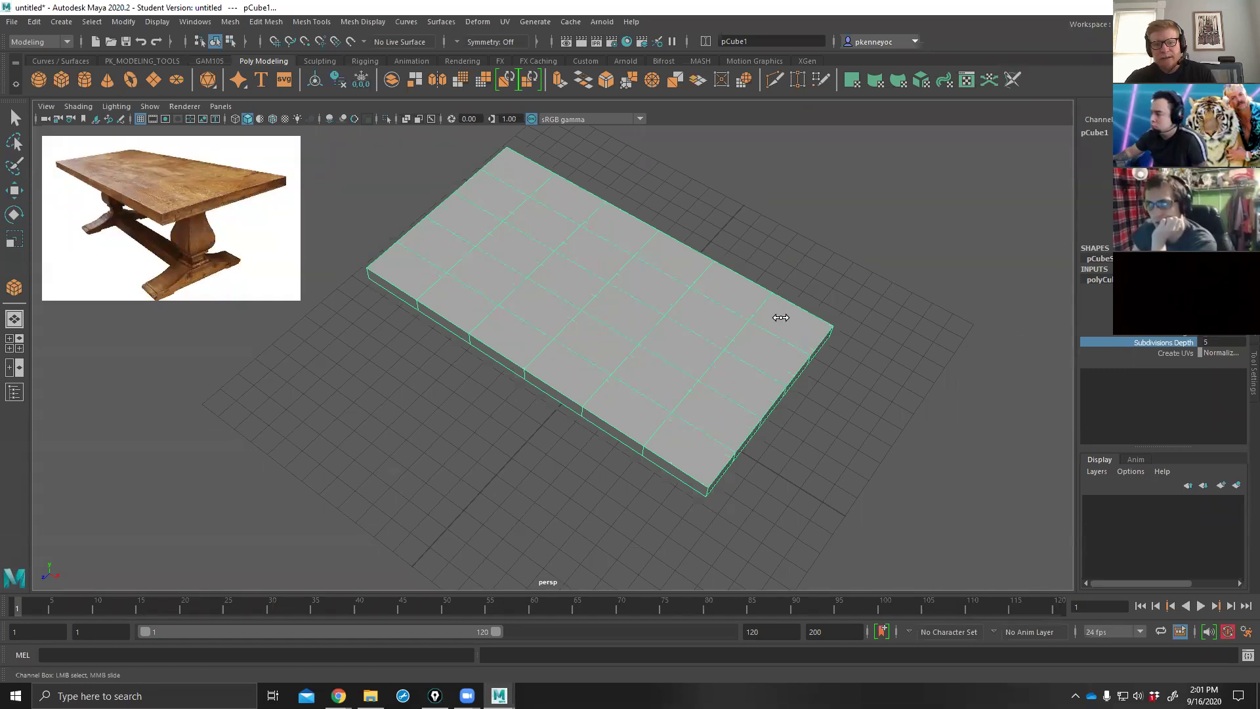
# Extrude two pairs of middle faces on the tabletop's underside downward into two long legs.
pyautogui.keyDown('alt'); pyautogui.moveTo(661, 362); pyautogui.dragTo(939, 239); pyautogui.keyUp('alt')
pyautogui.moveTo(939, 239); pyautogui.dragTo(943, 257, button='right')
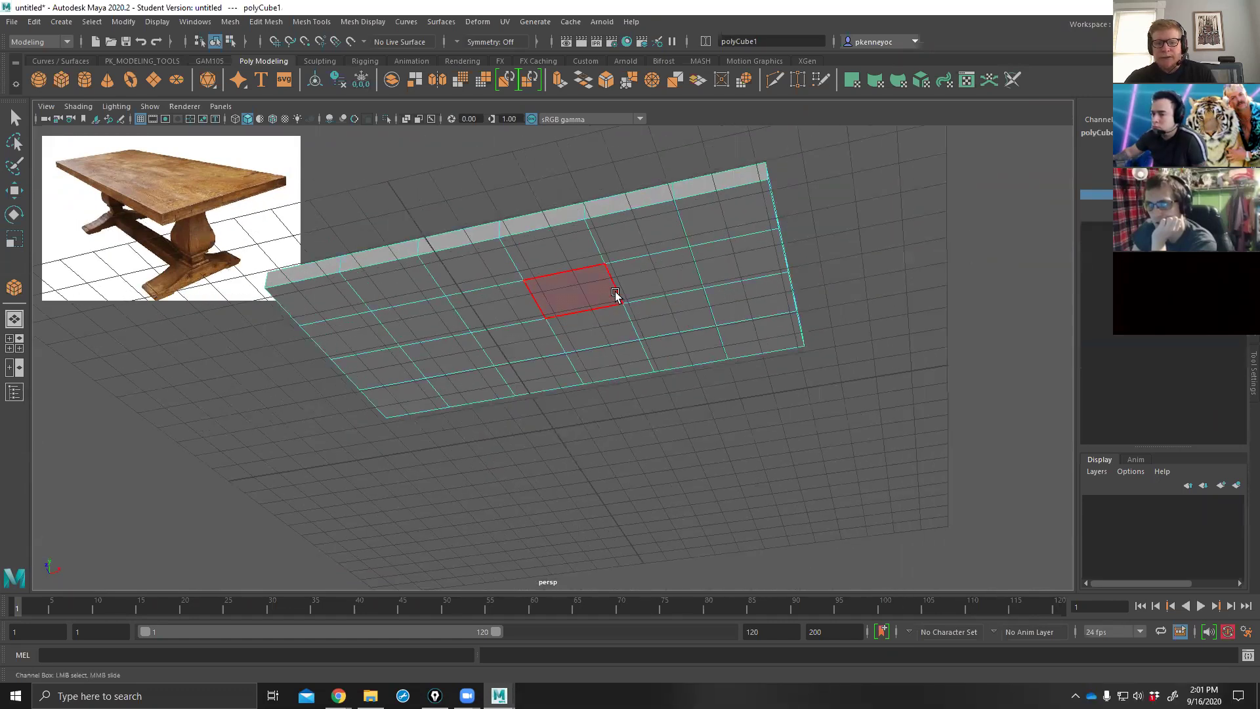
pyautogui.click(645, 282)
pyautogui.press('w')
pyautogui.keyDown('shift'); pyautogui.click(667, 307); pyautogui.keyUp('shift')
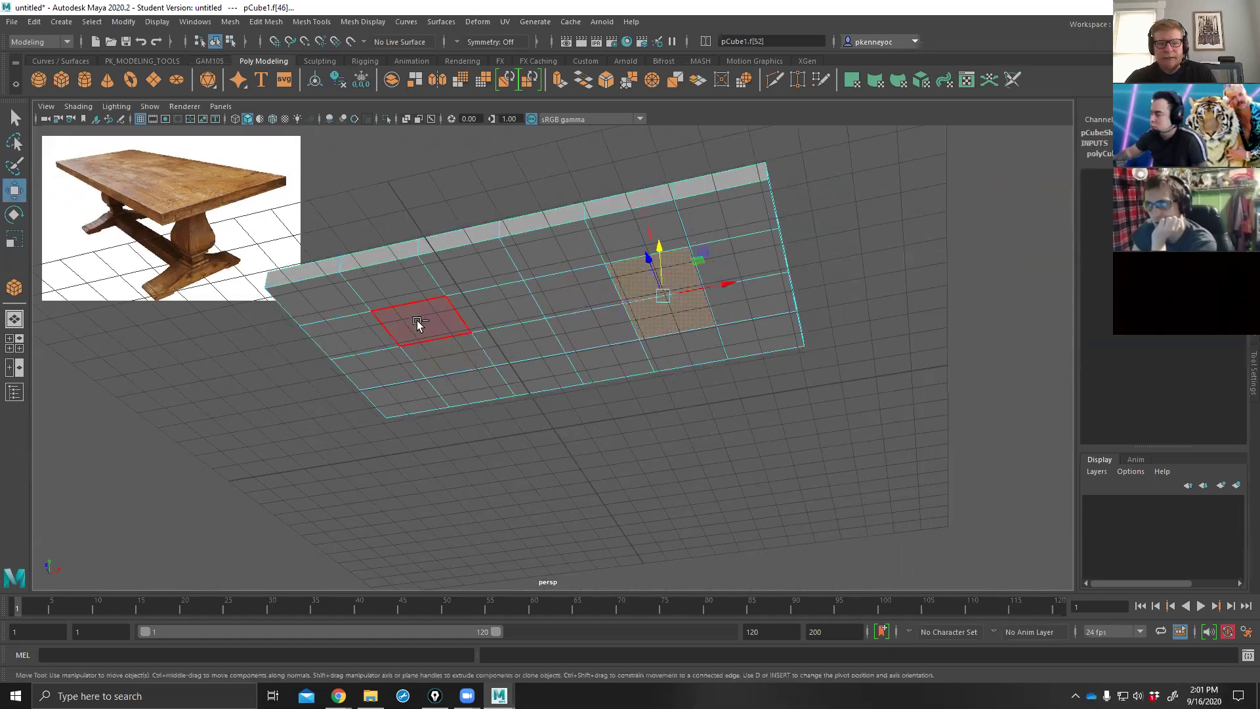
pyautogui.keyDown('shift'); pyautogui.click(417, 323); pyautogui.keyUp('shift')
pyautogui.keyDown('shift'); pyautogui.click(459, 352); pyautogui.keyUp('shift')
pyautogui.keyDown('alt'); pyautogui.moveTo(706, 361); pyautogui.dragTo(687, 371); pyautogui.keyUp('alt')
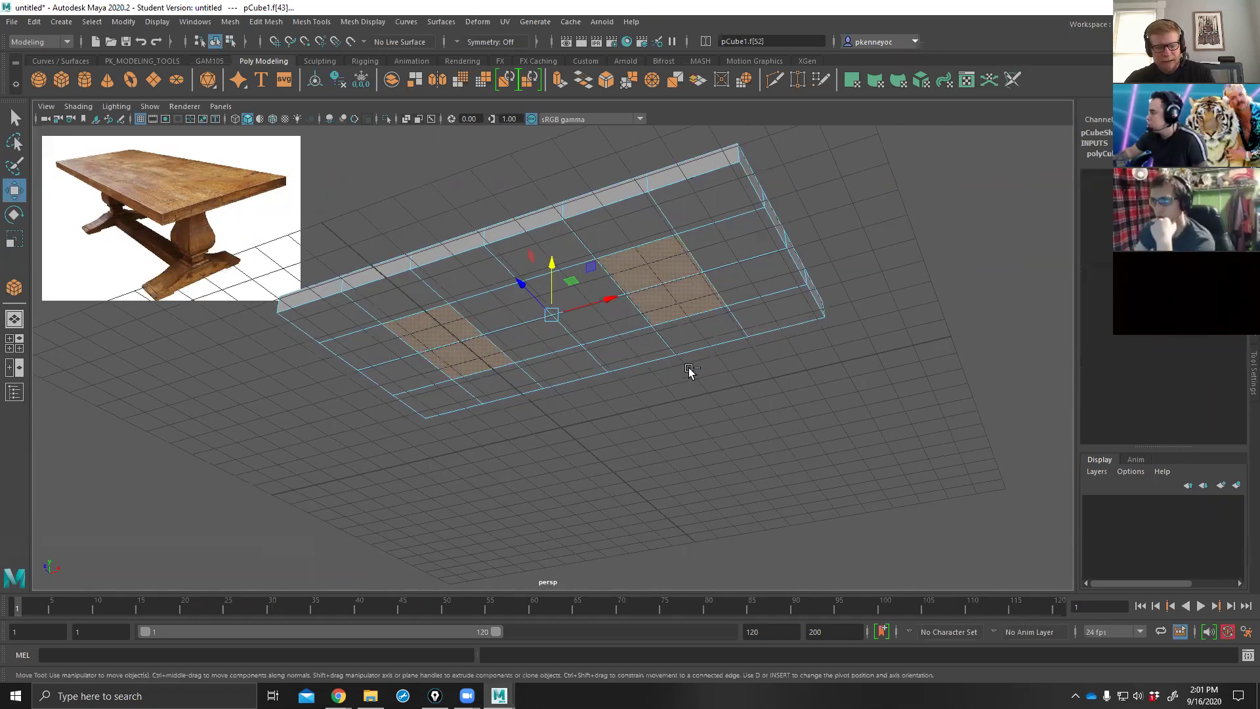
pyautogui.keyDown('shift'); pyautogui.moveTo(854, 220); pyautogui.dragTo(853, 254, button='right'); pyautogui.keyUp('shift')
pyautogui.moveTo(461, 397); pyautogui.dragTo(446, 509)
# Extrude the bottom faces of both legs by a further 1.251 to add short foot blocks.
pyautogui.keyDown('alt'); pyautogui.moveTo(678, 338); pyautogui.dragTo(675, 392); pyautogui.keyUp('alt')
pyautogui.moveTo(625, 450)
pyautogui.keyDown('alt'); pyautogui.mouseDown()
pyautogui.moveTo(635, 422)
pyautogui.moveTo(631, 452)
pyautogui.mouseUp(); pyautogui.keyUp('alt')
pyautogui.hotkey('ctrl', 'e')
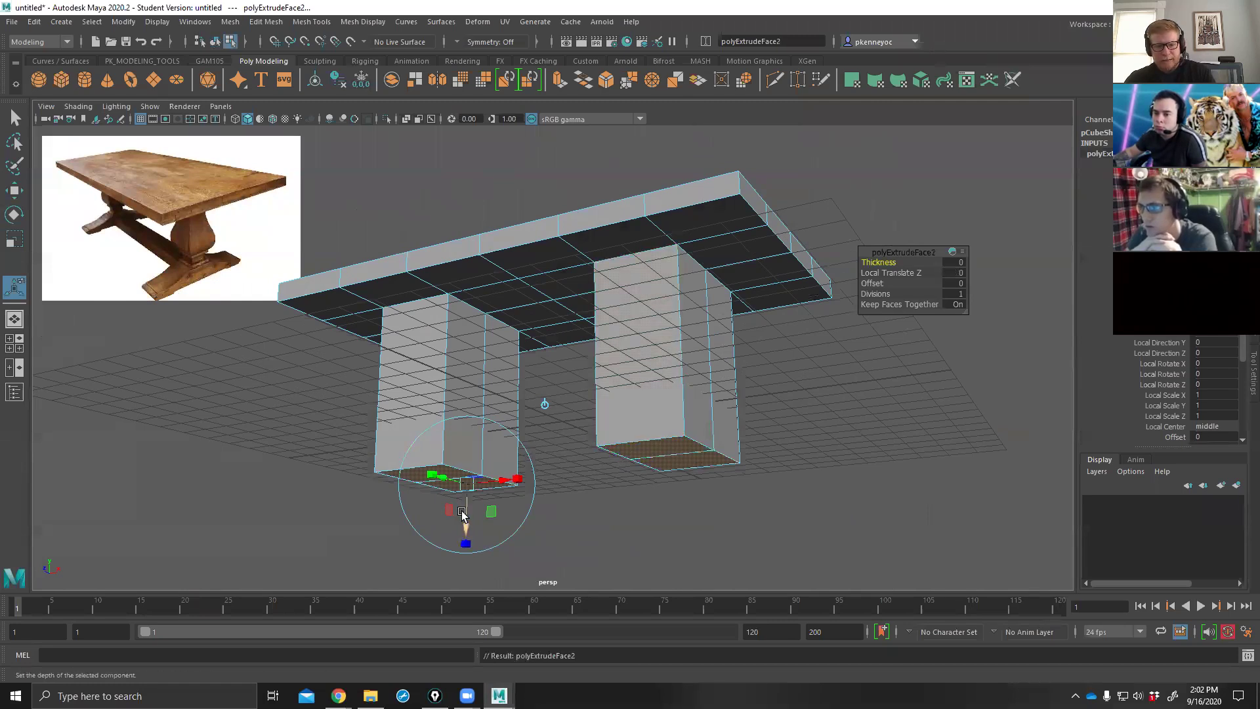
pyautogui.moveTo(464, 519); pyautogui.dragTo(467, 555)
pyautogui.keyDown('alt'); pyautogui.moveTo(469, 498); pyautogui.dragTo(482, 420); pyautogui.keyUp('alt')
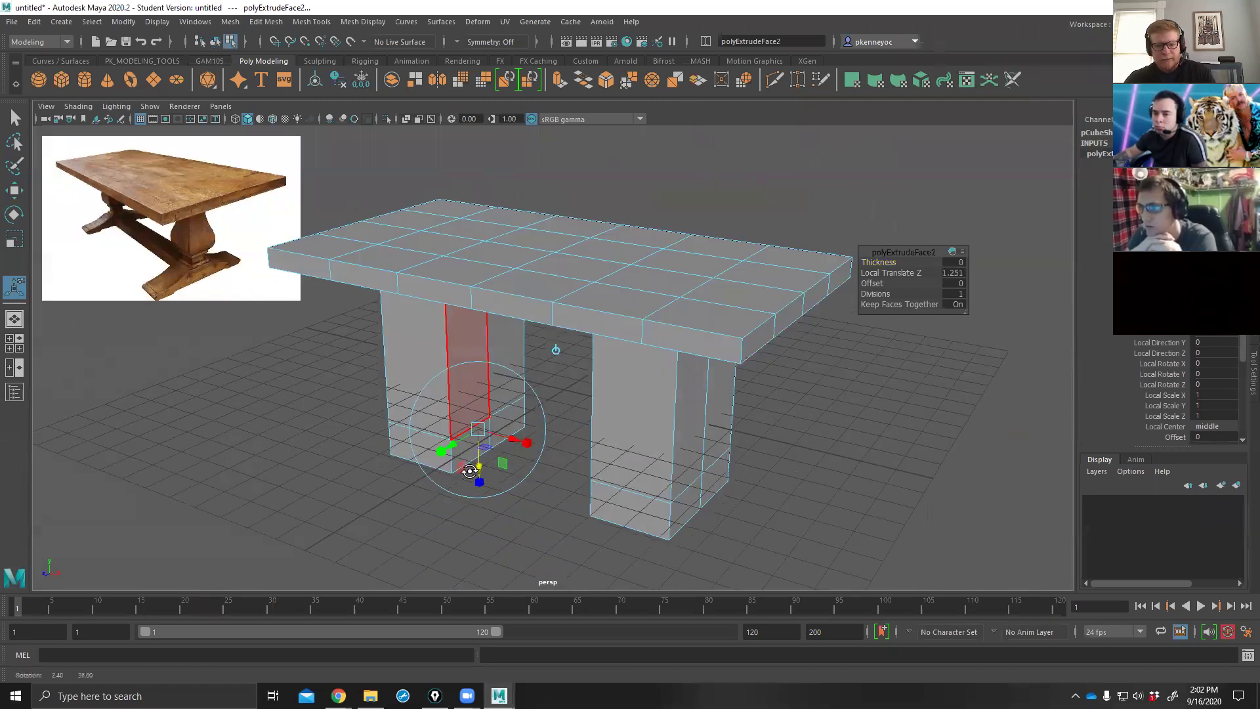
# Extrude the outer side faces of both foot blocks outward along the table's depth to form trestle feet.
pyautogui.click(627, 518)
pyautogui.keyDown('shift'); pyautogui.click(394, 449); pyautogui.keyUp('shift')
pyautogui.keyDown('alt'); pyautogui.moveTo(577, 478); pyautogui.dragTo(526, 554); pyautogui.keyUp('alt')
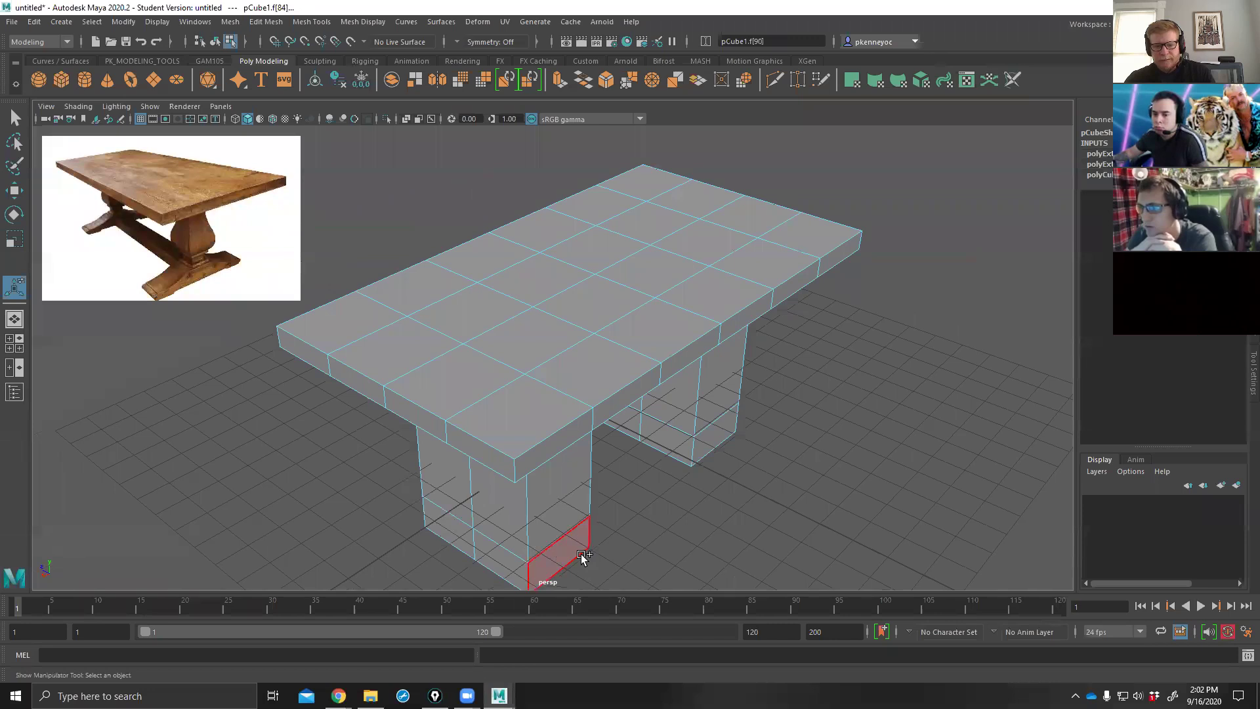
pyautogui.keyDown('shift'); pyautogui.click(706, 428); pyautogui.keyUp('shift')
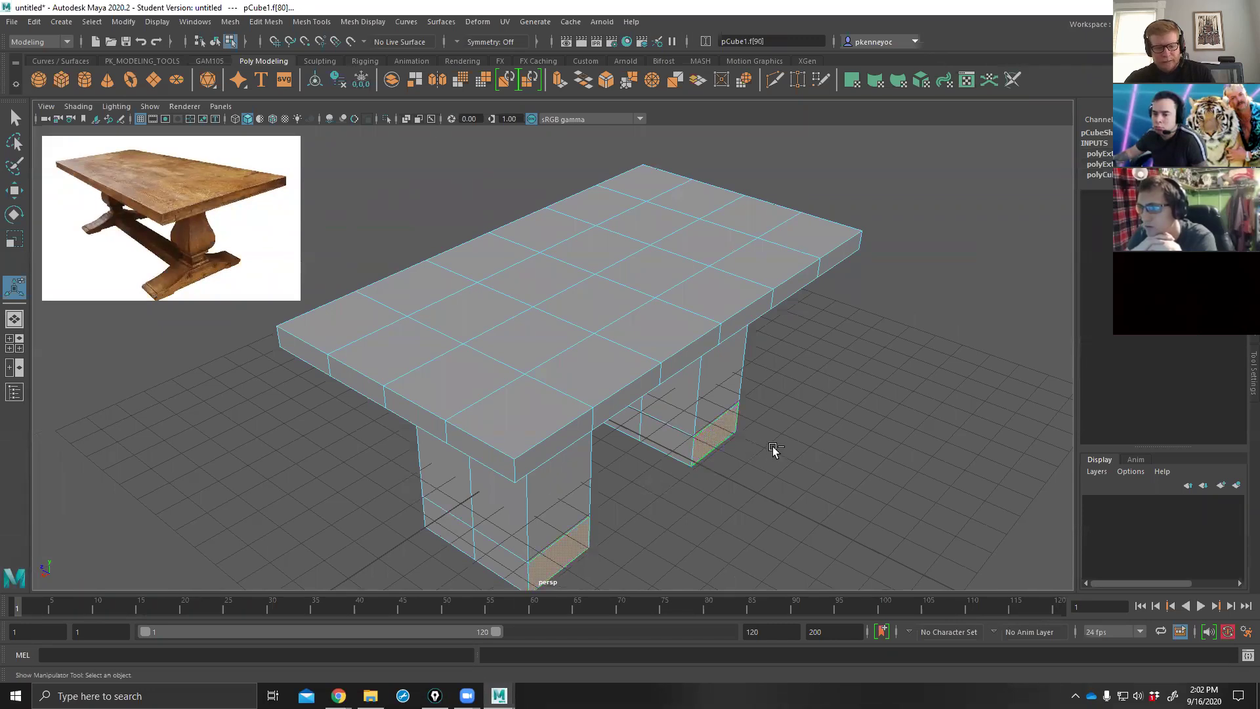
pyautogui.hotkey('ctrl', 'e')
pyautogui.moveTo(755, 452); pyautogui.dragTo(709, 387)
pyautogui.moveTo(656, 324); pyautogui.dragTo(737, 410)
pyautogui.click(760, 368)
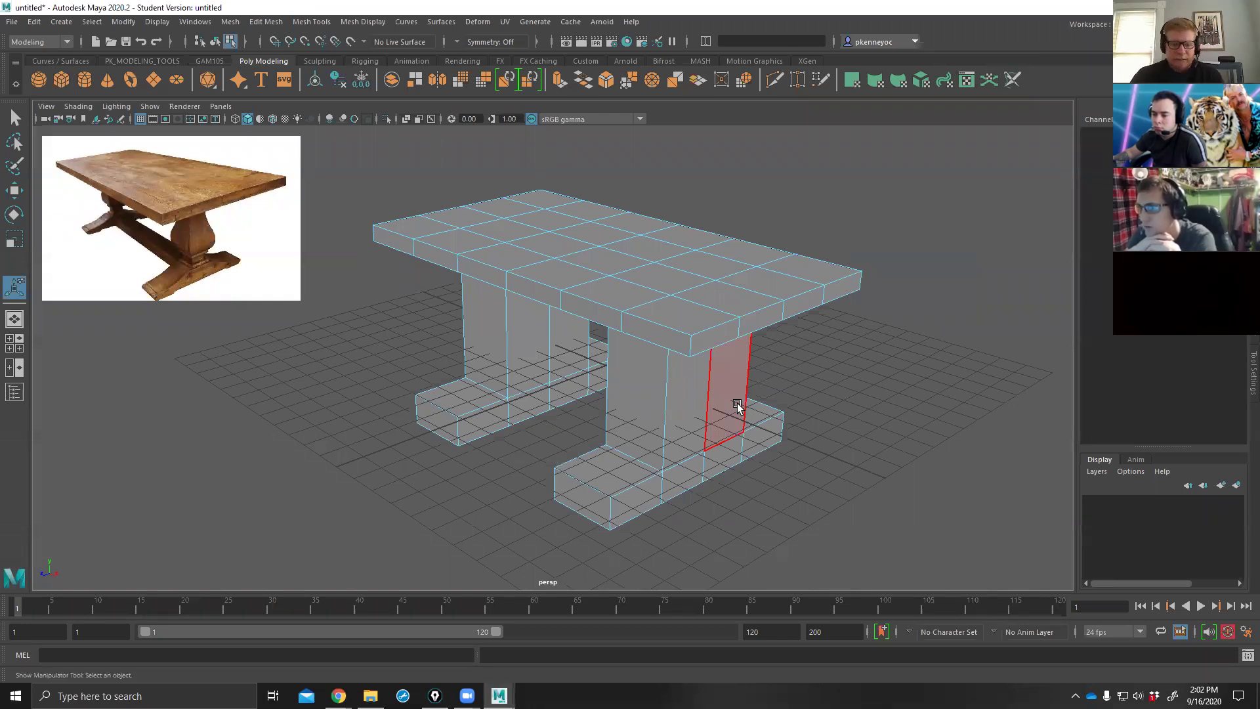
pyautogui.moveTo(765, 380)
pyautogui.keyDown('alt'); pyautogui.mouseDown()
pyautogui.moveTo(796, 284)
pyautogui.moveTo(778, 392)
pyautogui.mouseUp(); pyautogui.keyUp('alt')
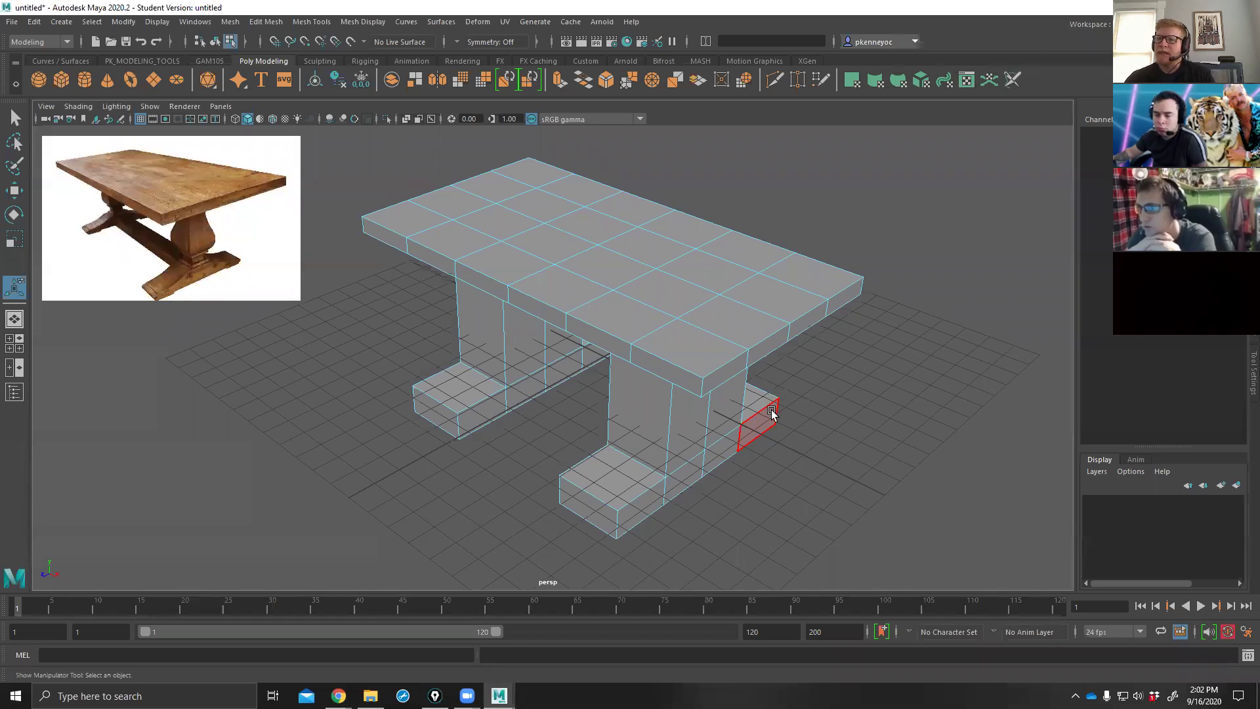
pyautogui.click(780, 438)
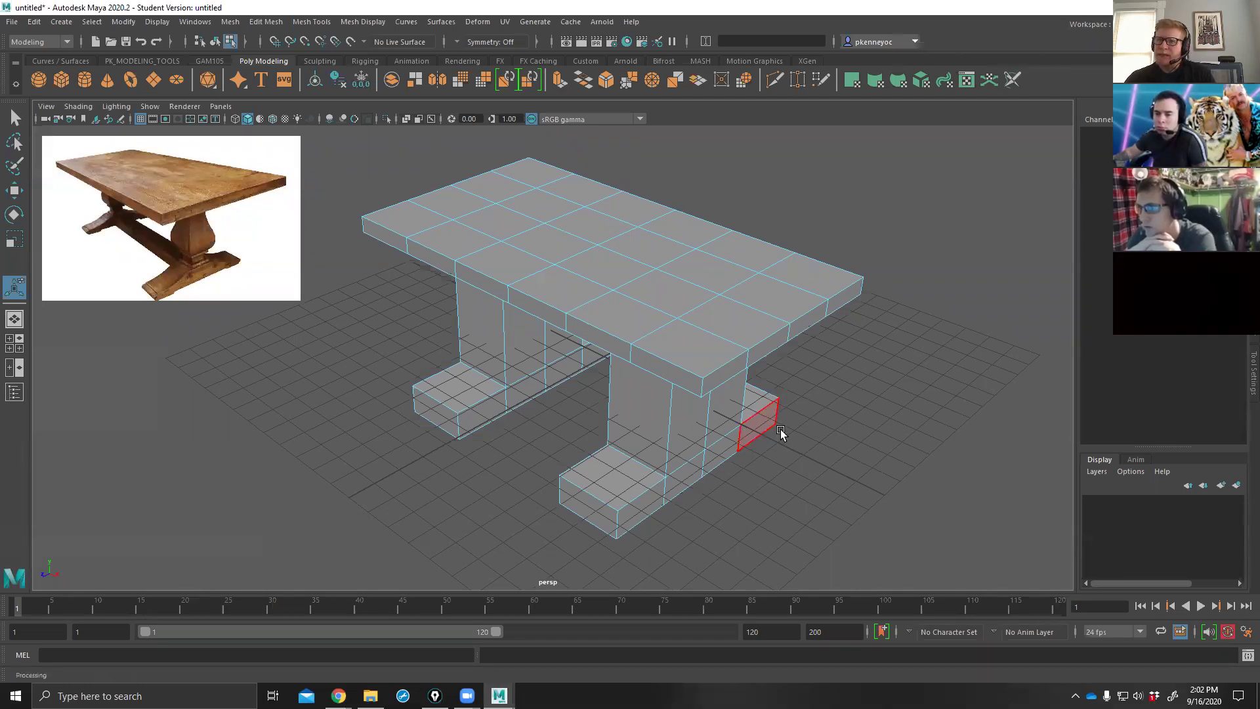
pyautogui.keyDown('alt'); pyautogui.moveTo(782, 428); pyautogui.dragTo(789, 328); pyautogui.keyUp('alt')
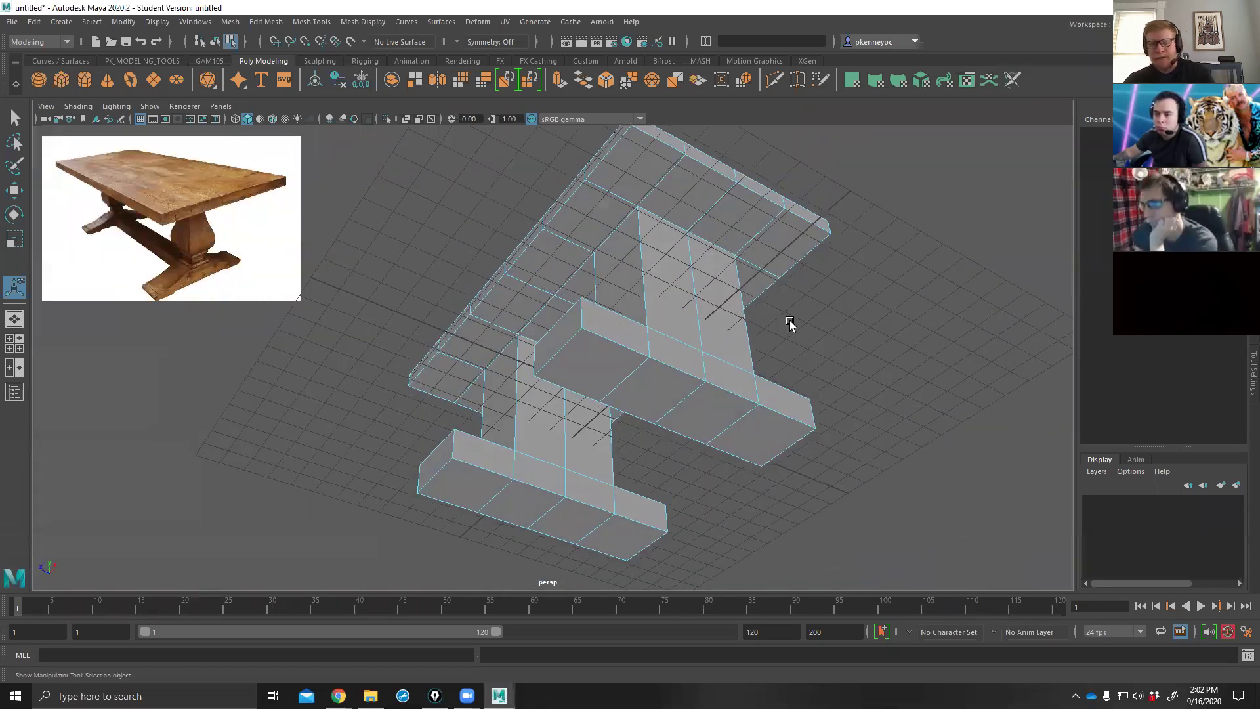
pyautogui.keyDown('alt'); pyautogui.moveTo(805, 340); pyautogui.dragTo(828, 418); pyautogui.keyUp('alt')
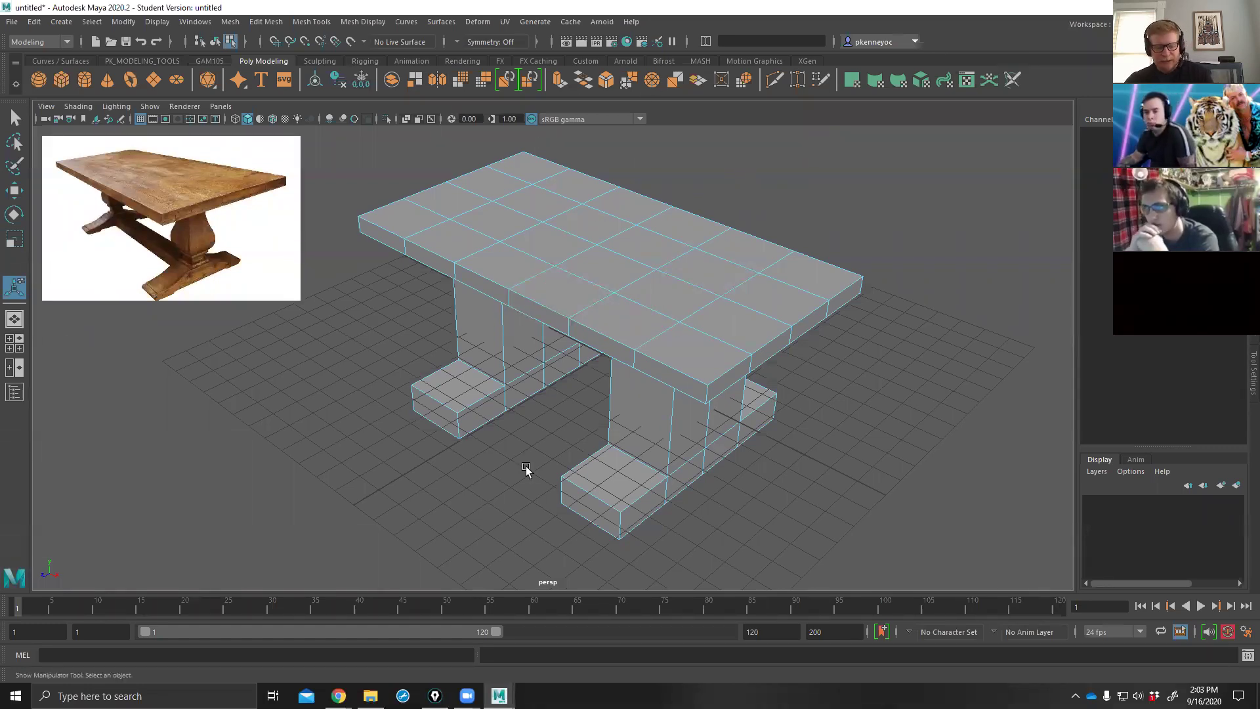
# Undo the feet, legs, subdivisions and upward move of the table, going back to the plain undivided slab.
pyautogui.keyDown('alt'); pyautogui.moveTo(534, 399); pyautogui.dragTo(552, 369); pyautogui.keyUp('alt')
pyautogui.hotkey('ctrl', 'z')
pyautogui.hotkey('ctrl', 'z')
pyautogui.hotkey('ctrl', 'z')
pyautogui.hotkey('ctrl', 'z')
pyautogui.hotkey('ctrl', 'z')
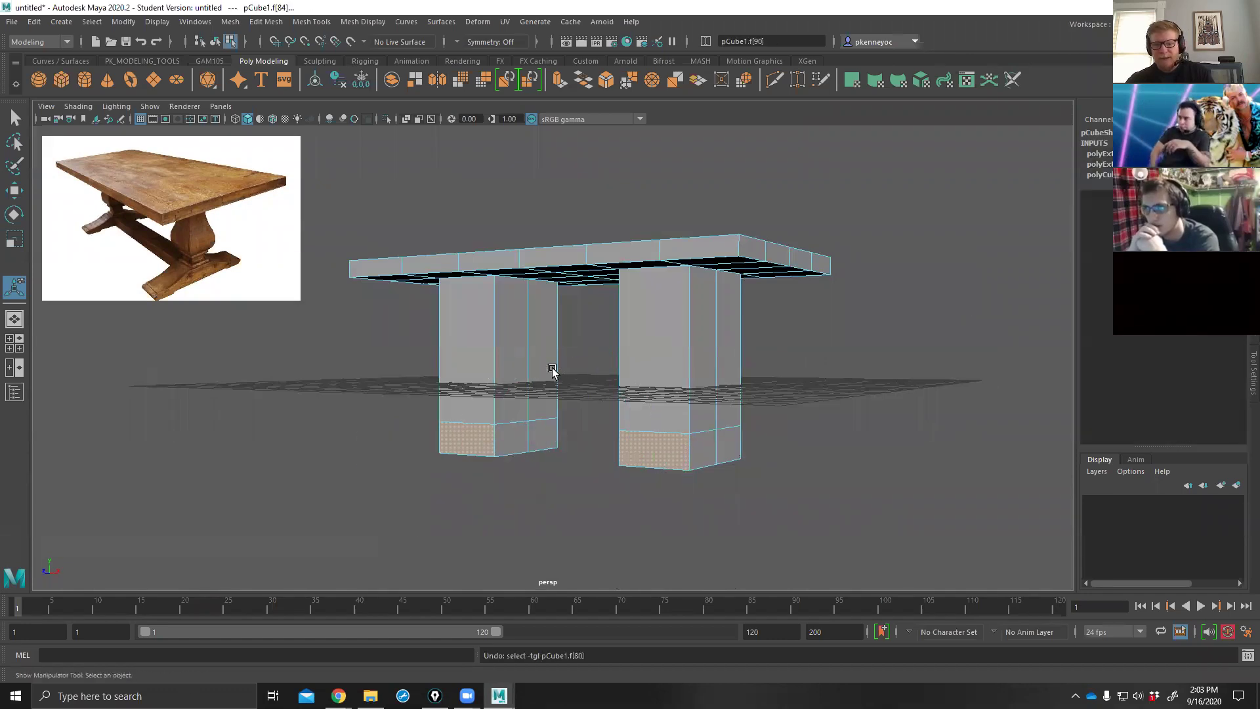
pyautogui.hotkey('ctrl', 'z')
pyautogui.hotkey('ctrl', 'z')
pyautogui.hotkey('ctrl', 'z')
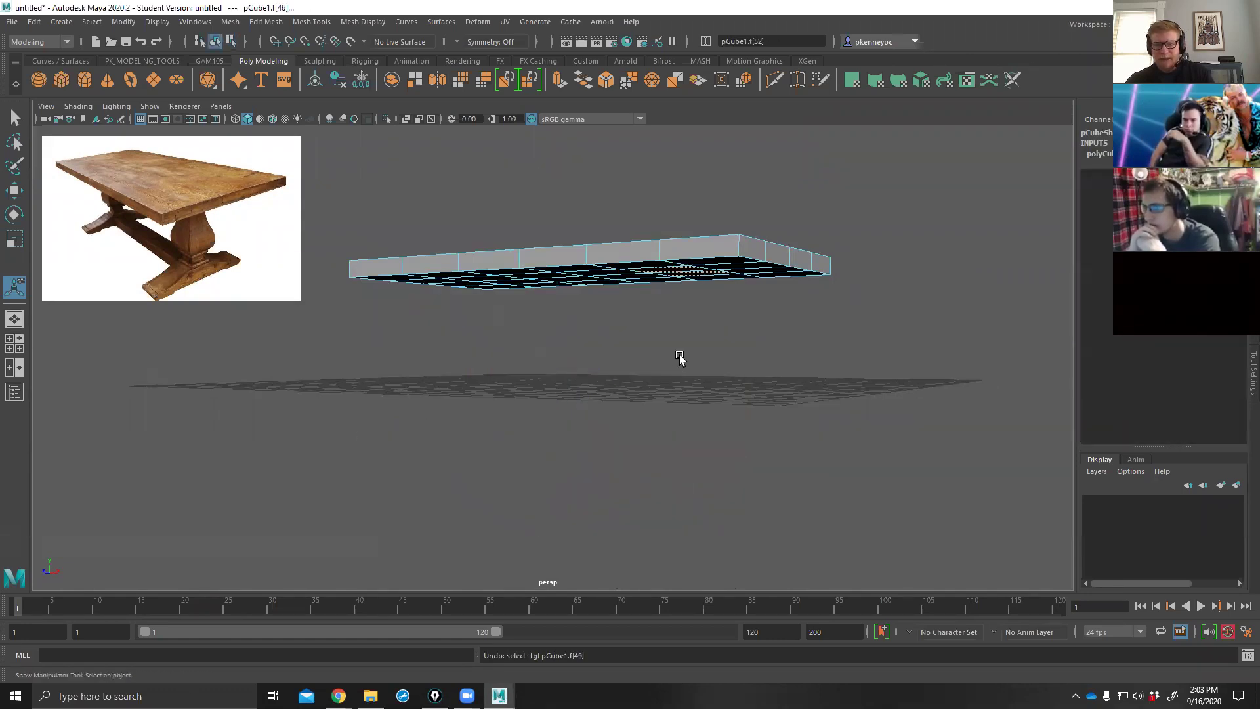
pyautogui.keyDown('alt'); pyautogui.moveTo(681, 337); pyautogui.dragTo(917, 371); pyautogui.keyUp('alt')
pyautogui.click(956, 414)
pyautogui.click(689, 394)
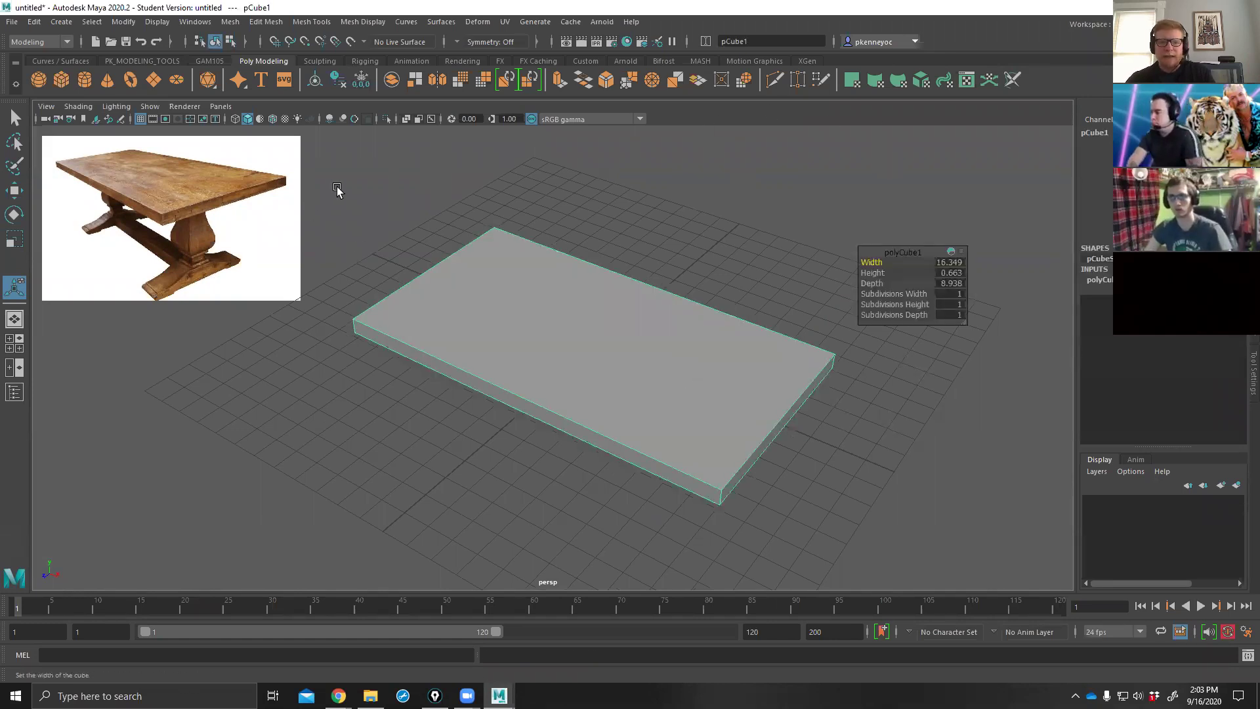
pyautogui.click(369, 195)
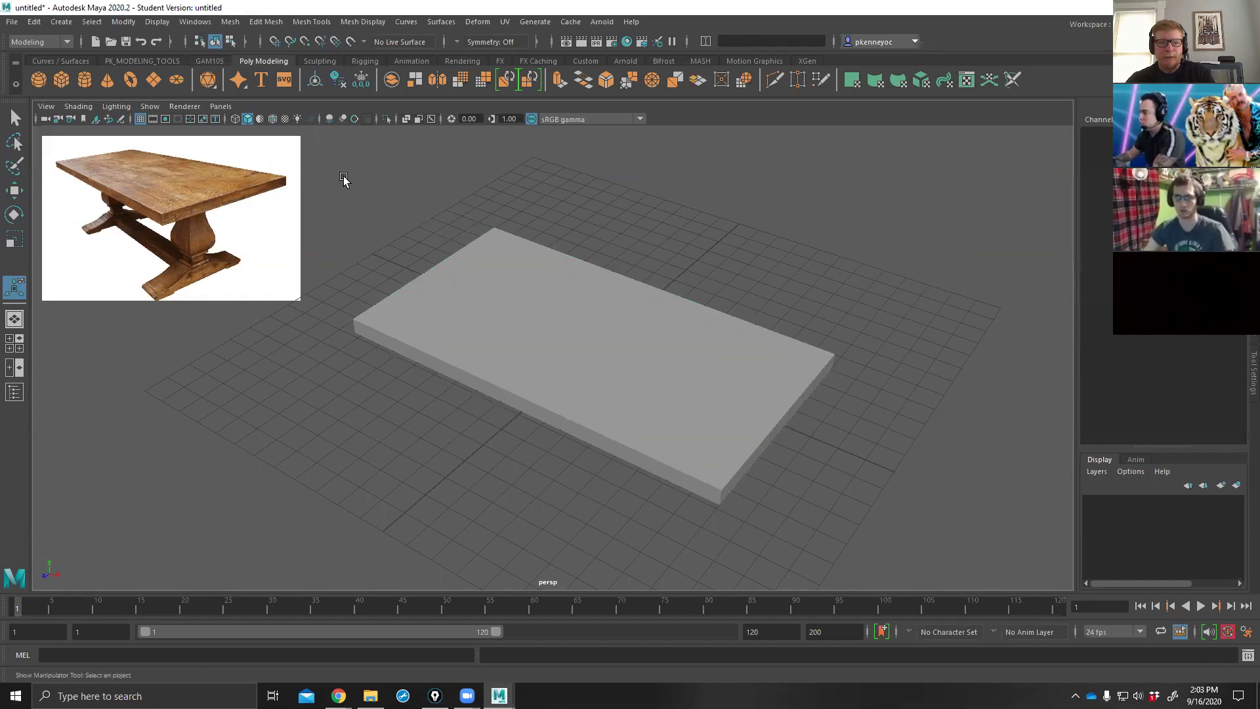
# Try shifting the table image plane through its Offset X value, and undo the shift.
pyautogui.click(250, 246)
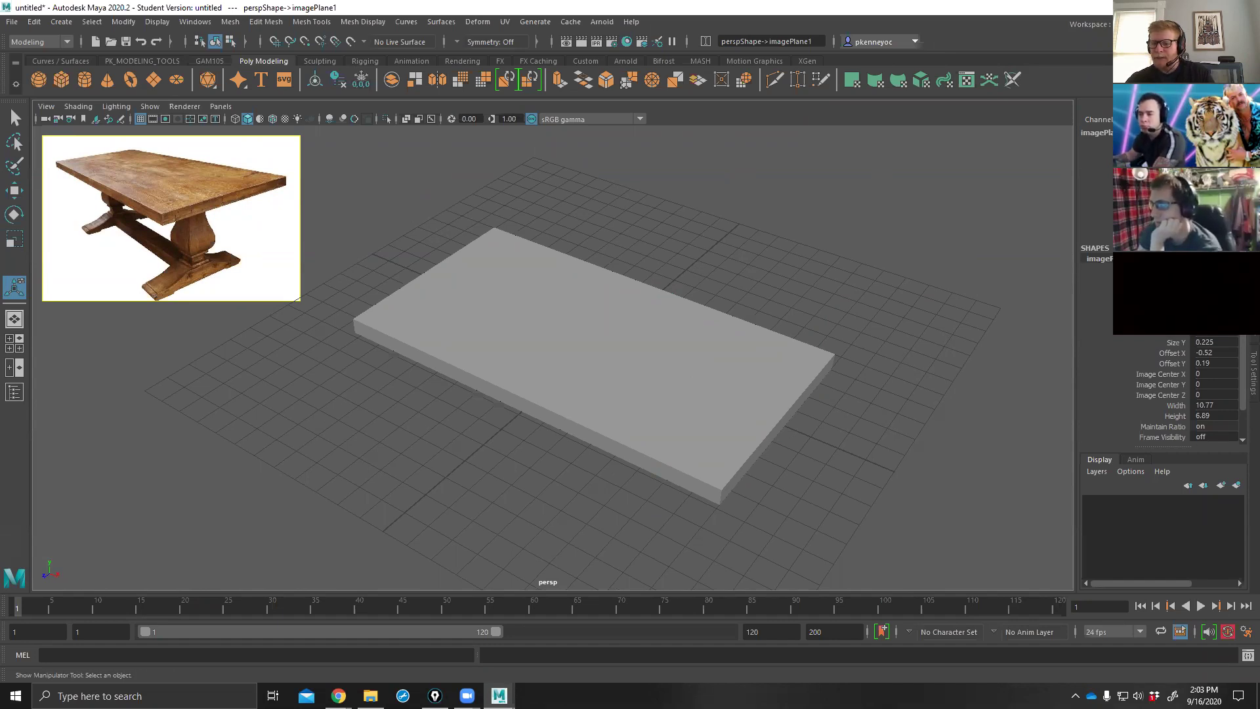
pyautogui.scroll(-1, 1161, 387)
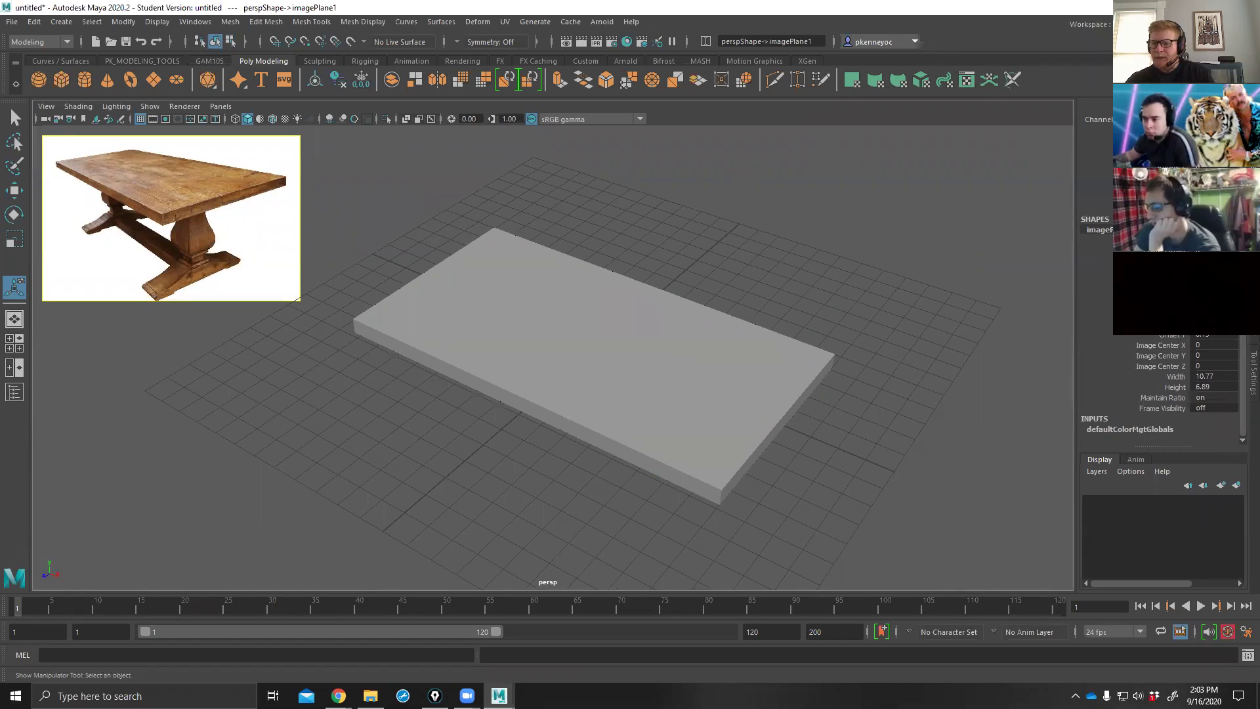
pyautogui.moveTo(1171, 303); pyautogui.dragTo(1171, 314)
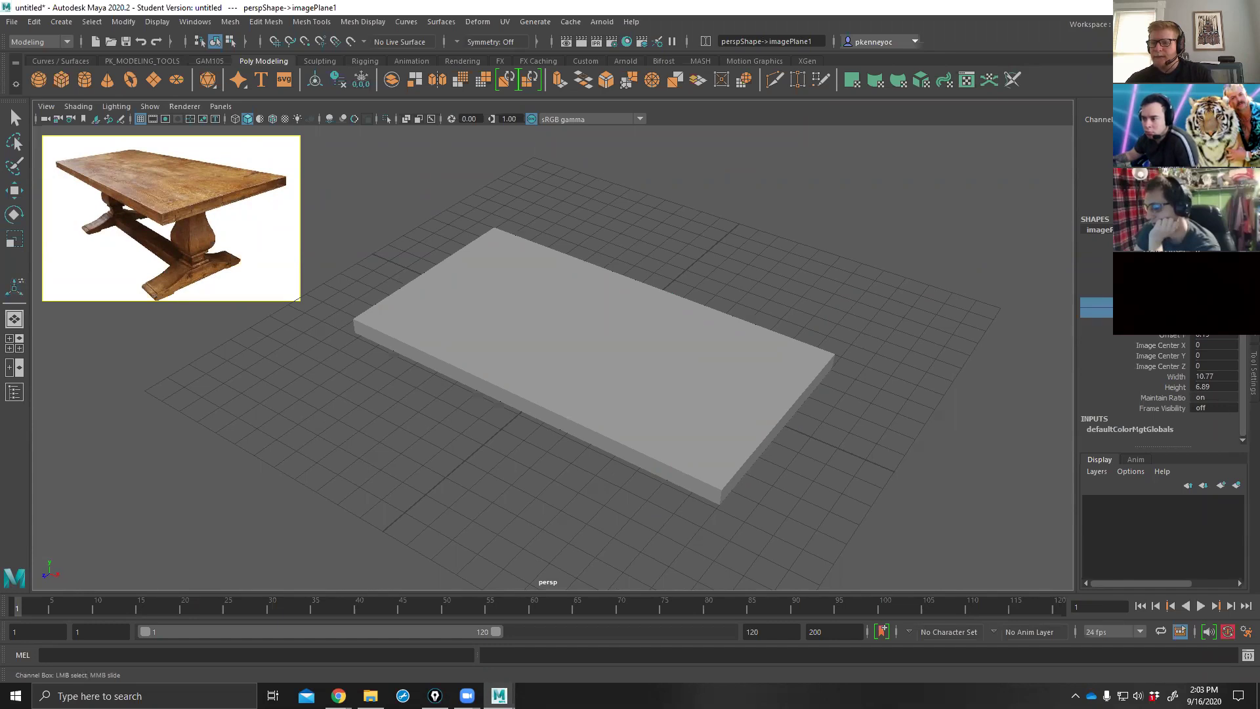
pyautogui.moveTo(1204, 324); pyautogui.dragTo(1205, 337)
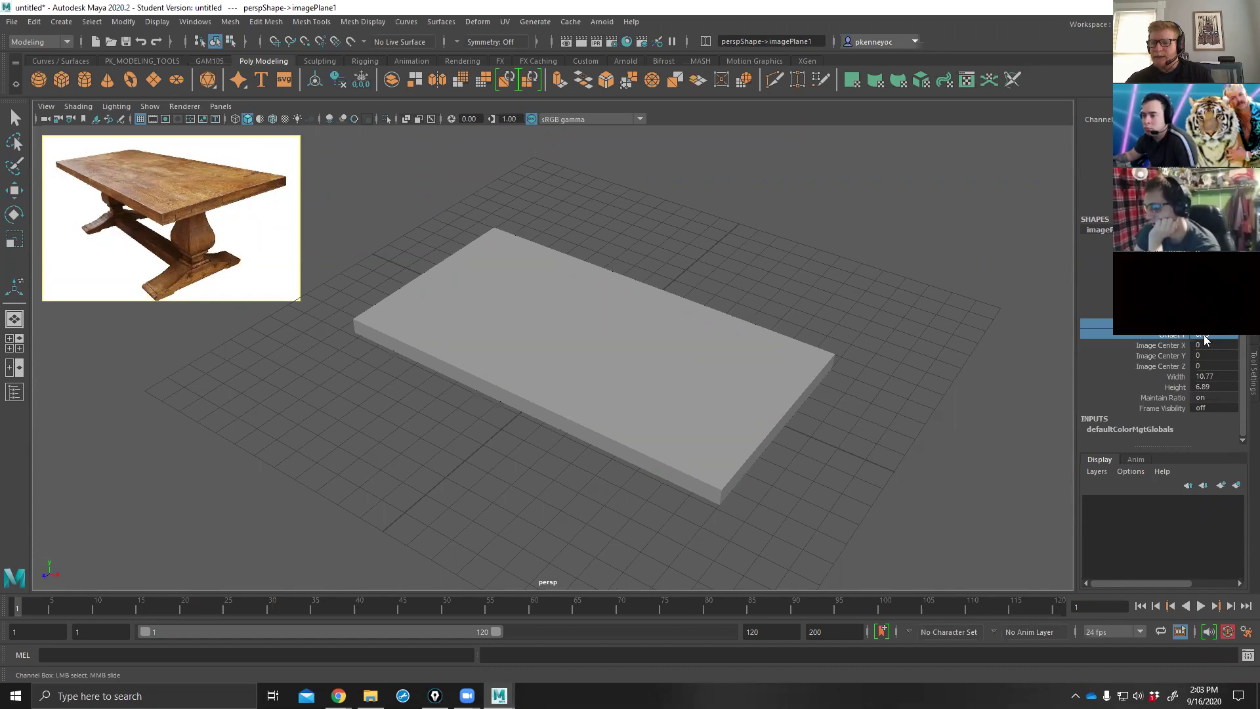
pyautogui.click(1205, 325)
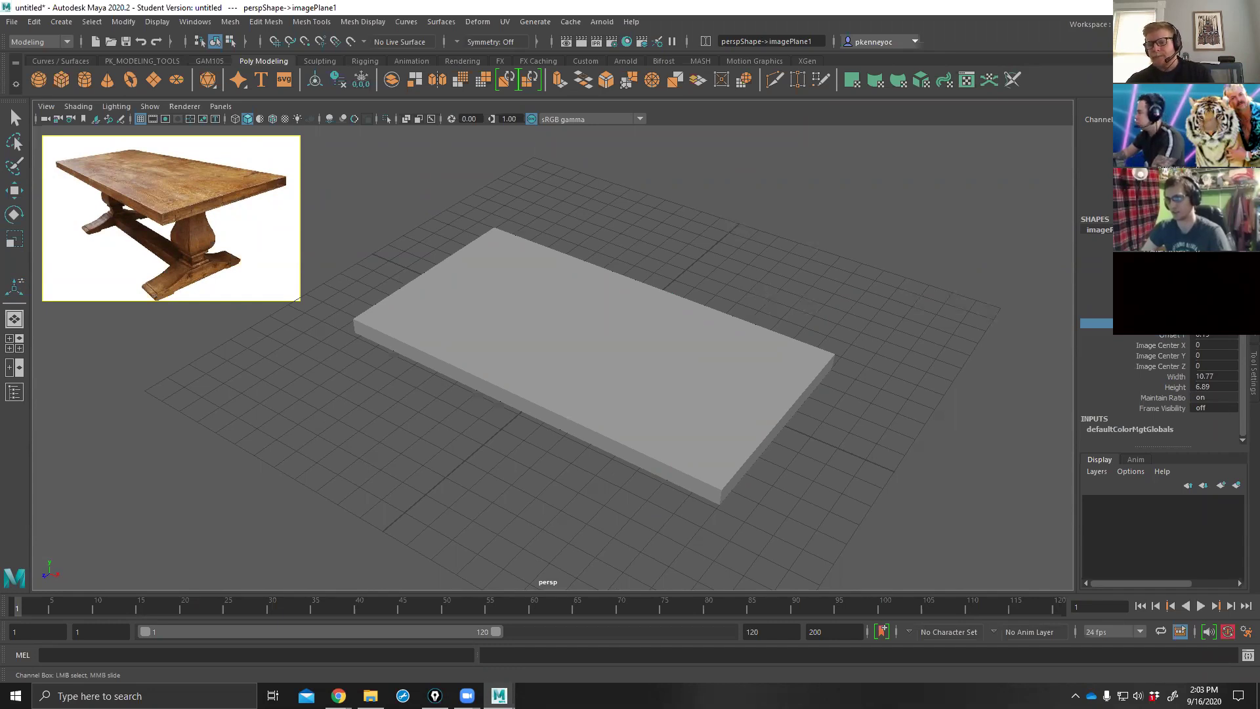
pyautogui.moveTo(876, 218); pyautogui.dragTo(903, 229, button='middle')
pyautogui.hotkey('ctrl', 'z')
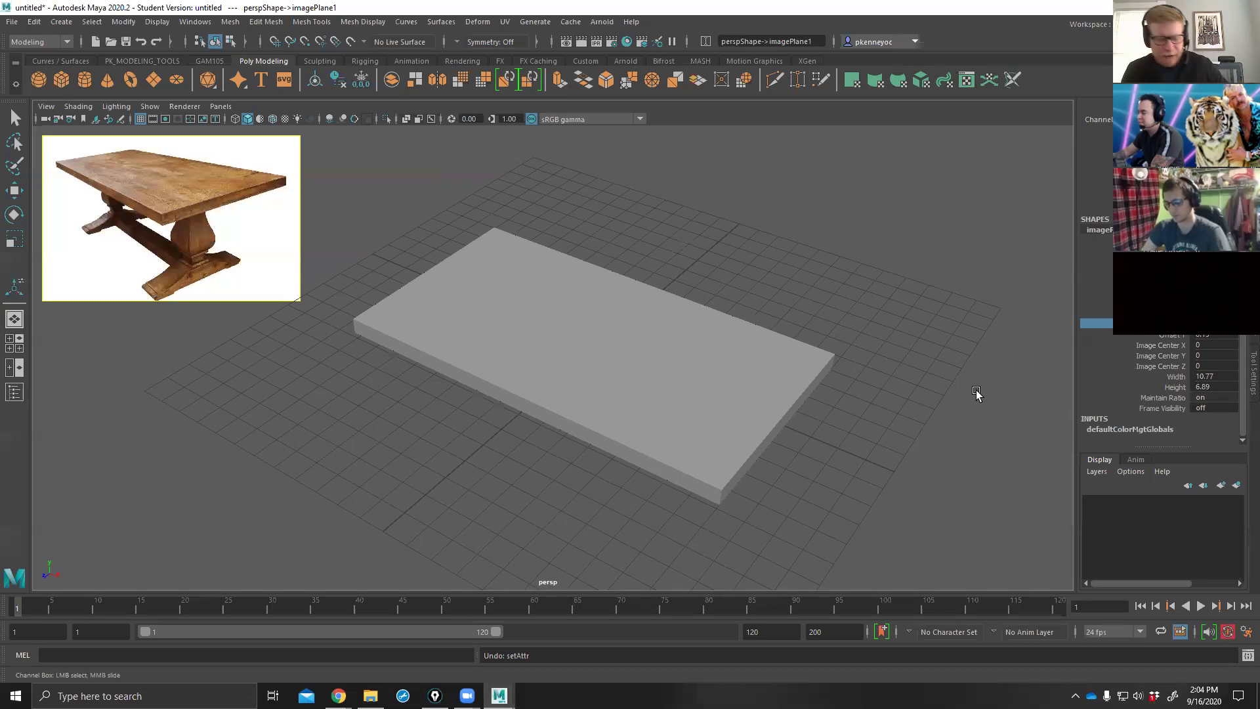
# Raise the plain tabletop slab vertically above the grid to leave room for the legs.
pyautogui.click(660, 393)
pyautogui.keyDown('alt'); pyautogui.moveTo(660, 392); pyautogui.dragTo(683, 369); pyautogui.keyUp('alt')
pyautogui.click(730, 294)
pyautogui.click(697, 352)
pyautogui.keyDown('alt'); pyautogui.moveTo(754, 315); pyautogui.dragTo(780, 288); pyautogui.keyUp('alt')
pyautogui.press('w')
pyautogui.moveTo(591, 292); pyautogui.dragTo(588, 156)
pyautogui.keyDown('alt'); pyautogui.moveTo(641, 267); pyautogui.dragTo(643, 275); pyautogui.keyUp('alt')
pyautogui.keyDown('alt'); pyautogui.moveTo(789, 374); pyautogui.dragTo(737, 394, button='middle'); pyautogui.keyUp('alt')
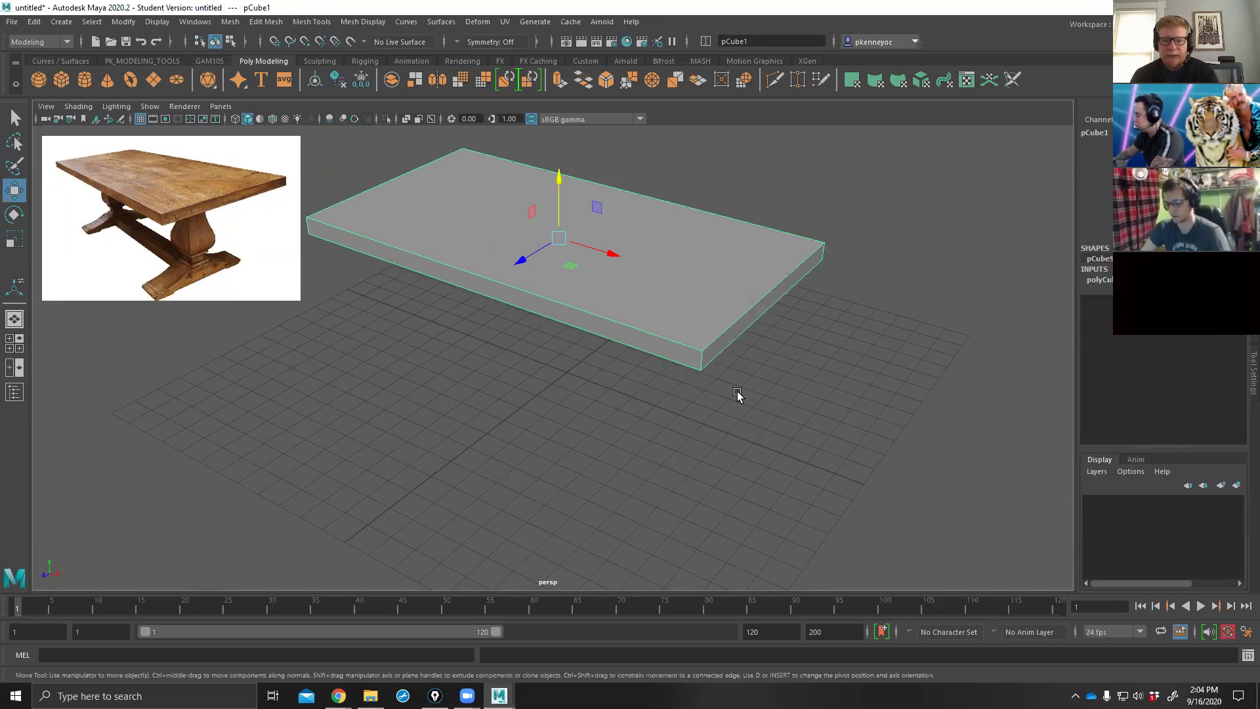
# Create a tall polygon cube beside the tabletop's short end as the block for a table leg.
pyautogui.scroll(-3, 738, 394)
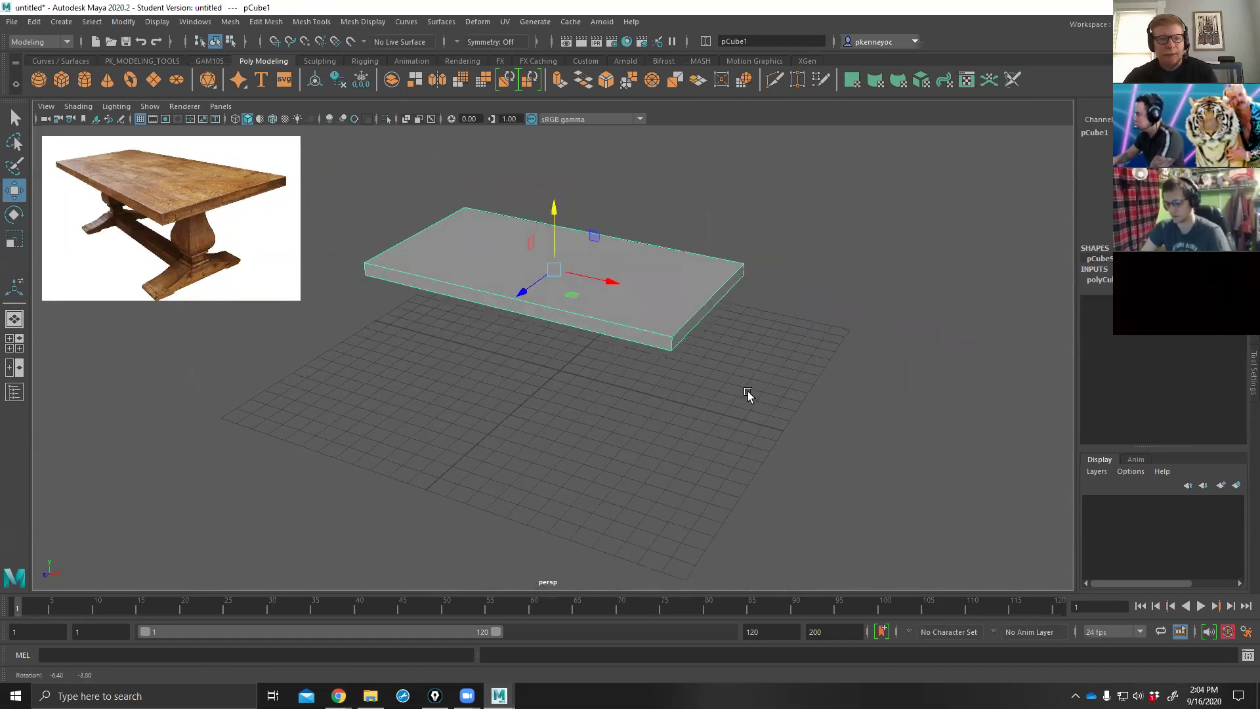
pyautogui.click(66, 79)
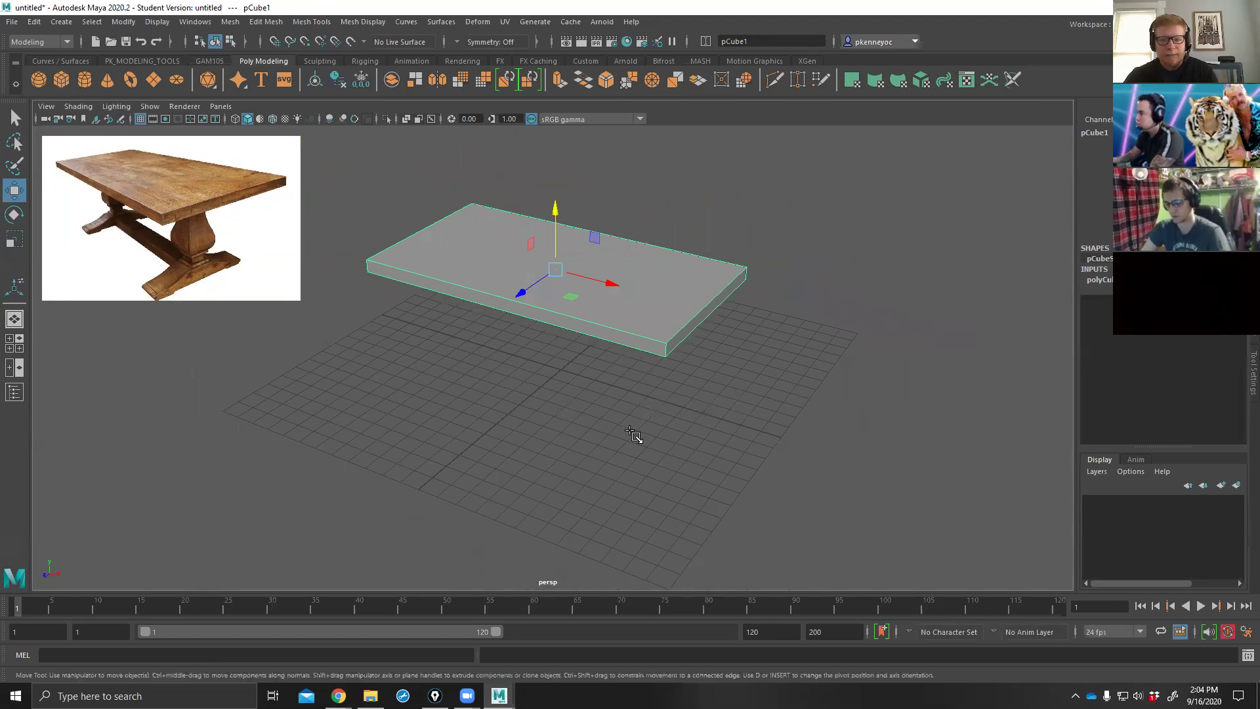
pyautogui.keyDown('alt'); pyautogui.moveTo(815, 386); pyautogui.dragTo(796, 398); pyautogui.keyUp('alt')
pyautogui.moveTo(727, 416); pyautogui.dragTo(758, 321)
pyautogui.keyDown('alt'); pyautogui.moveTo(599, 290); pyautogui.dragTo(611, 343); pyautogui.keyUp('alt')
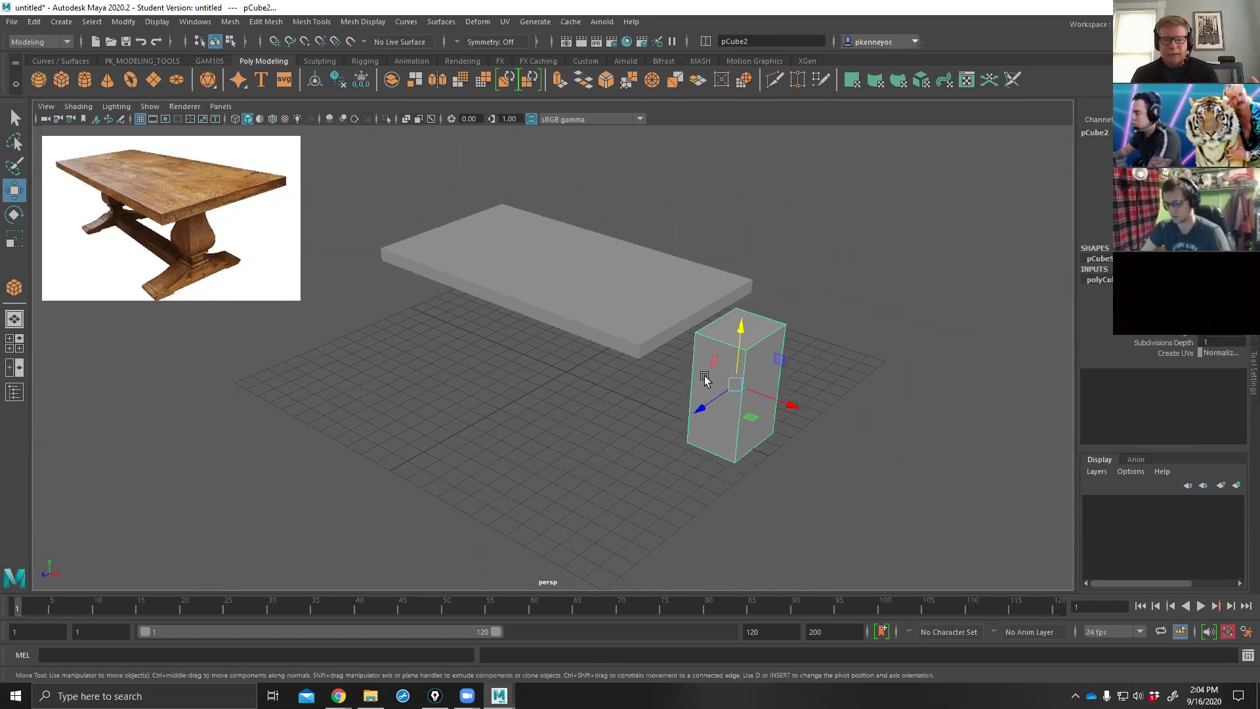
pyautogui.keyDown('alt'); pyautogui.moveTo(683, 337); pyautogui.dragTo(772, 328); pyautogui.keyUp('alt')
pyautogui.keyDown('alt'); pyautogui.moveTo(678, 376); pyautogui.dragTo(779, 425); pyautogui.keyUp('alt')
pyautogui.keyDown('alt'); pyautogui.moveTo(662, 406); pyautogui.dragTo(978, 416); pyautogui.keyUp('alt')
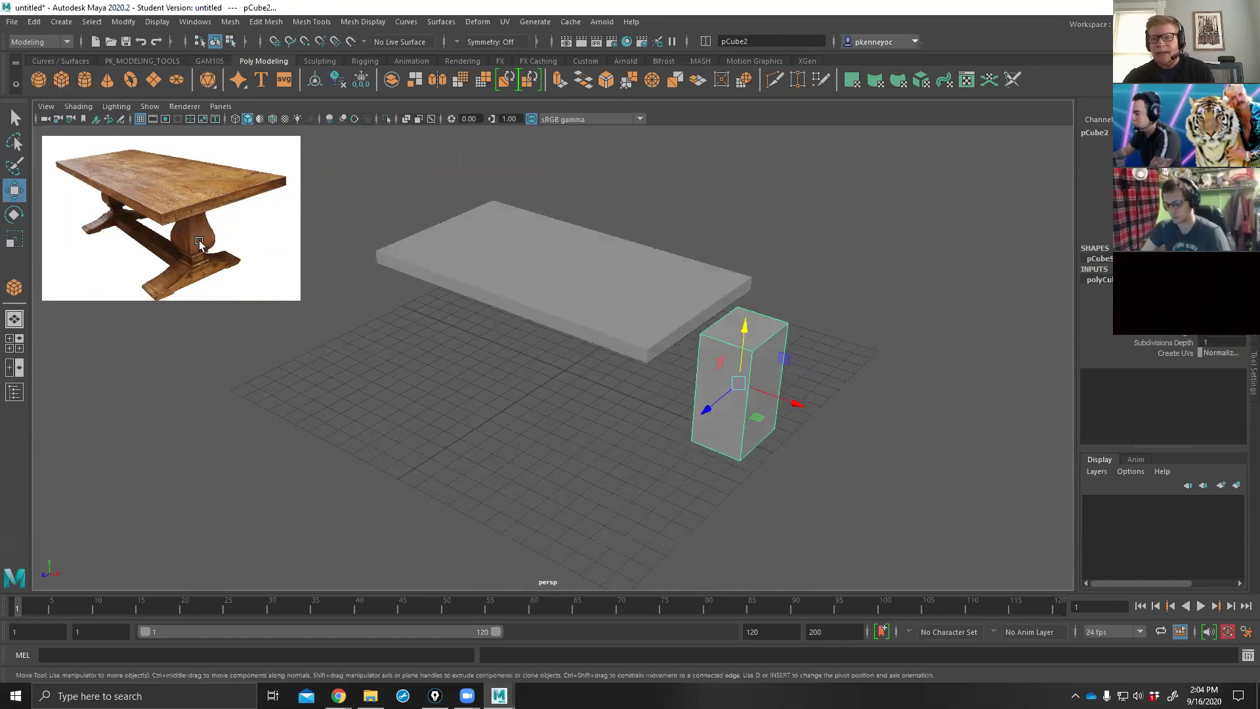
pyautogui.keyDown('alt'); pyautogui.moveTo(497, 336); pyautogui.dragTo(498, 361); pyautogui.keyUp('alt')
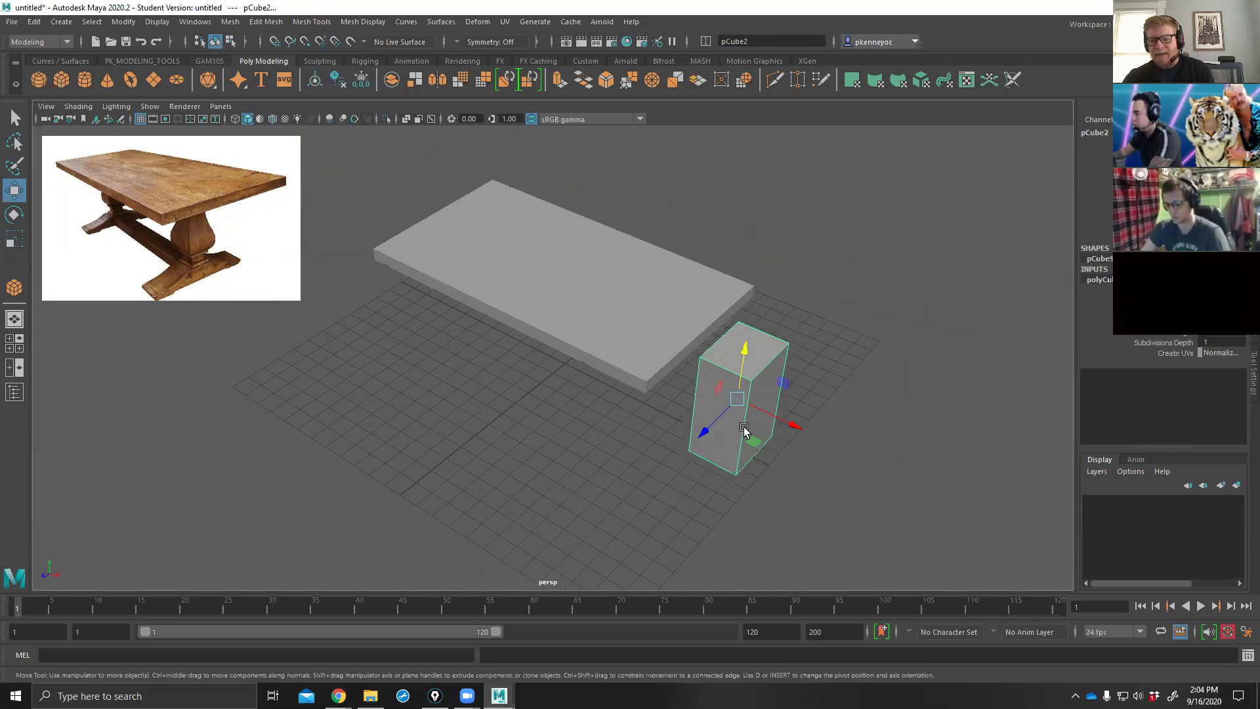
pyautogui.keyDown('alt'); pyautogui.moveTo(865, 412); pyautogui.dragTo(746, 416); pyautogui.keyUp('alt')
# Scale the leg block down along the table's depth to give it a roughly square footprint.
pyautogui.press('r')
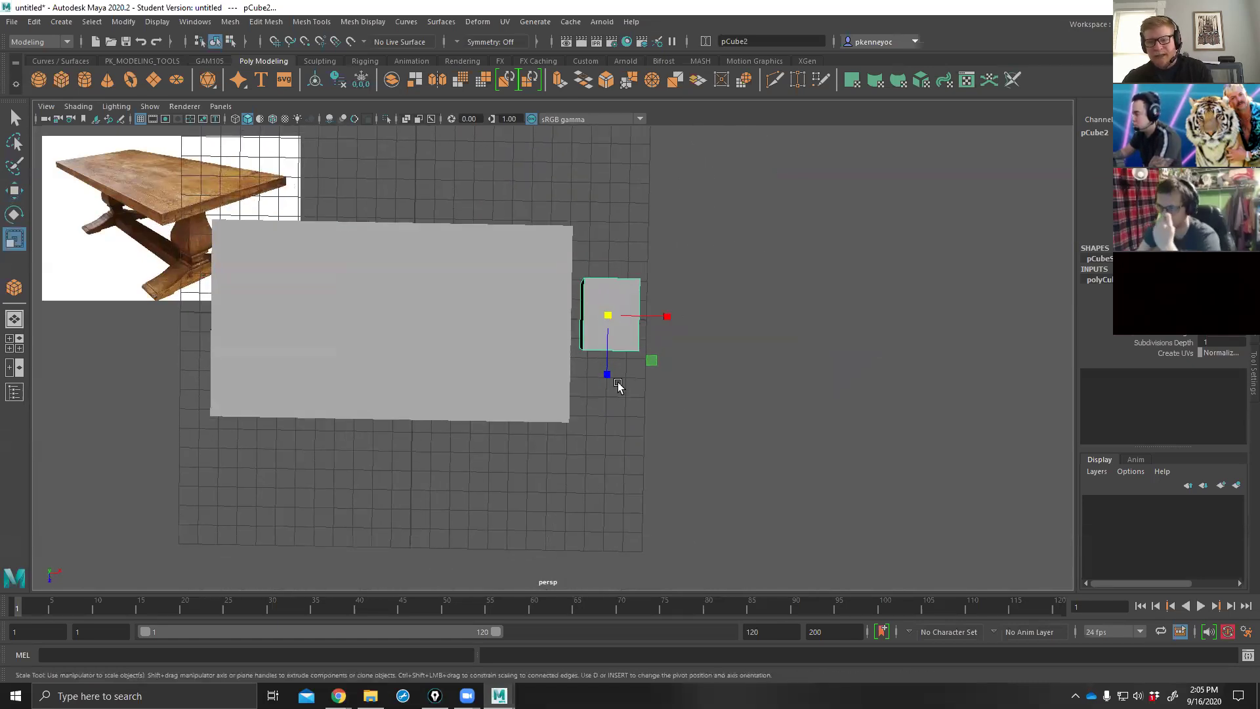
pyautogui.keyDown('alt'); pyautogui.moveTo(788, 326); pyautogui.dragTo(737, 444); pyautogui.keyUp('alt')
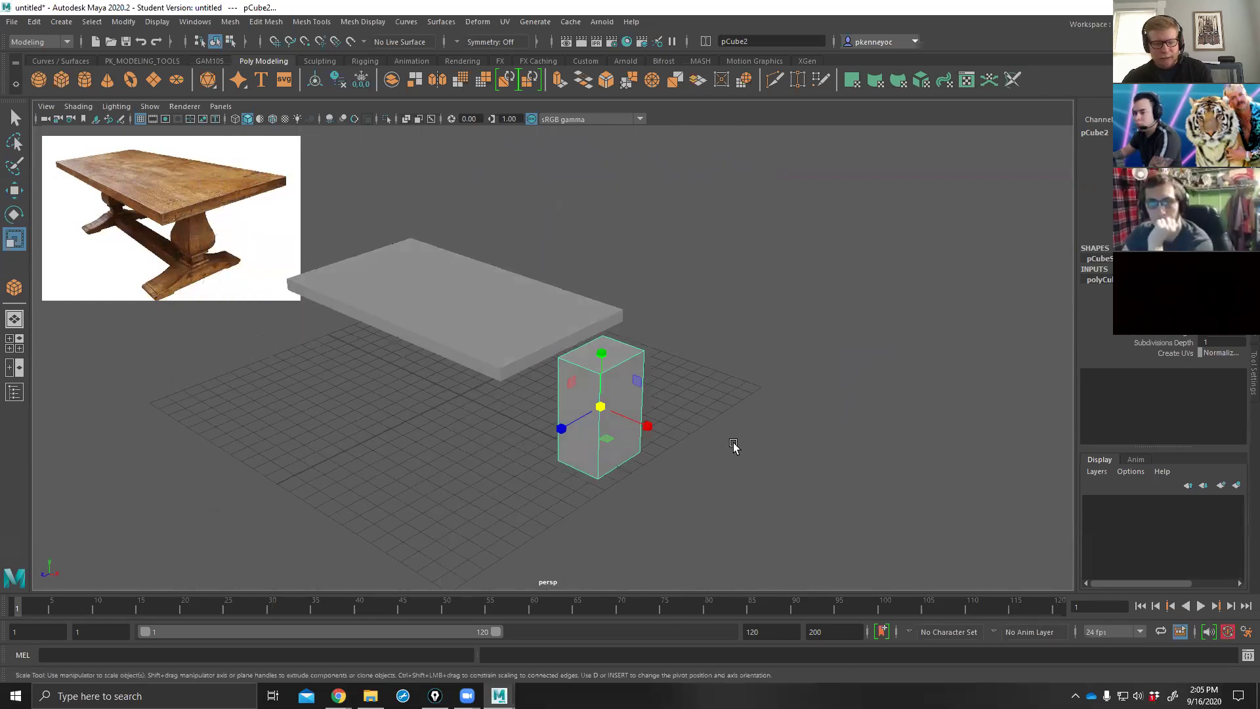
pyautogui.click(731, 442)
pyautogui.hotkey('ctrl', 'z')
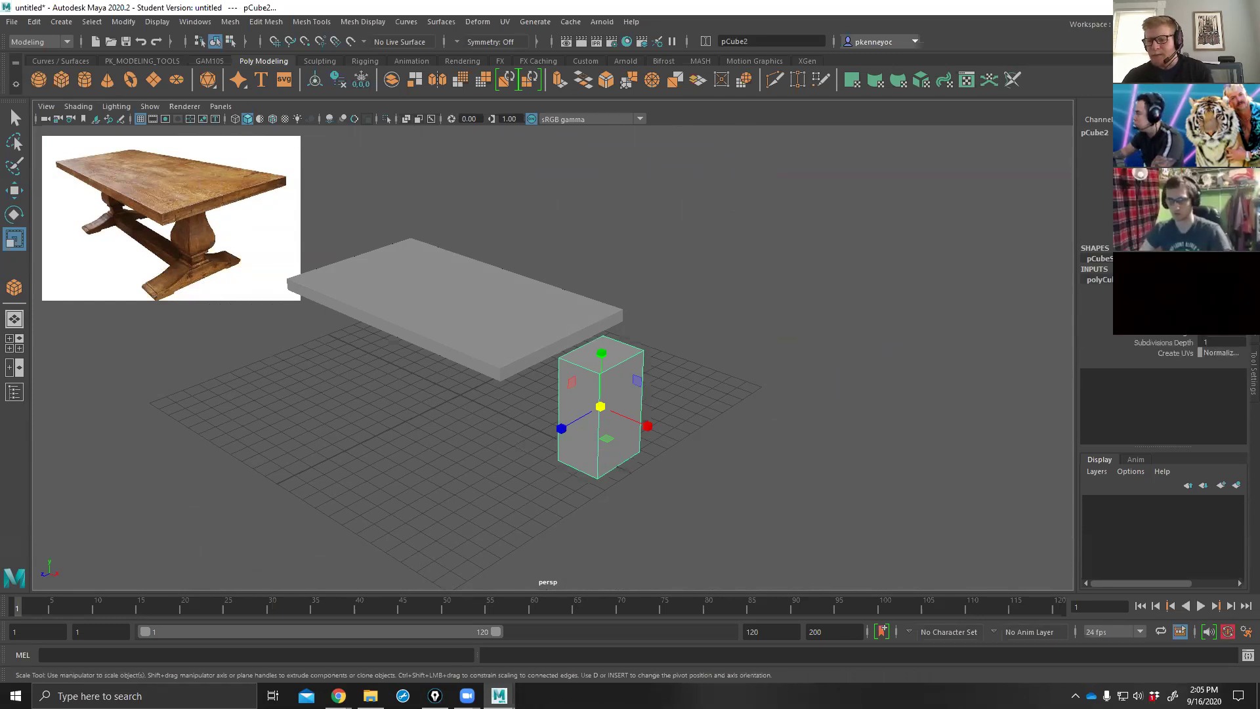
pyautogui.hotkey('ctrl', 'z')
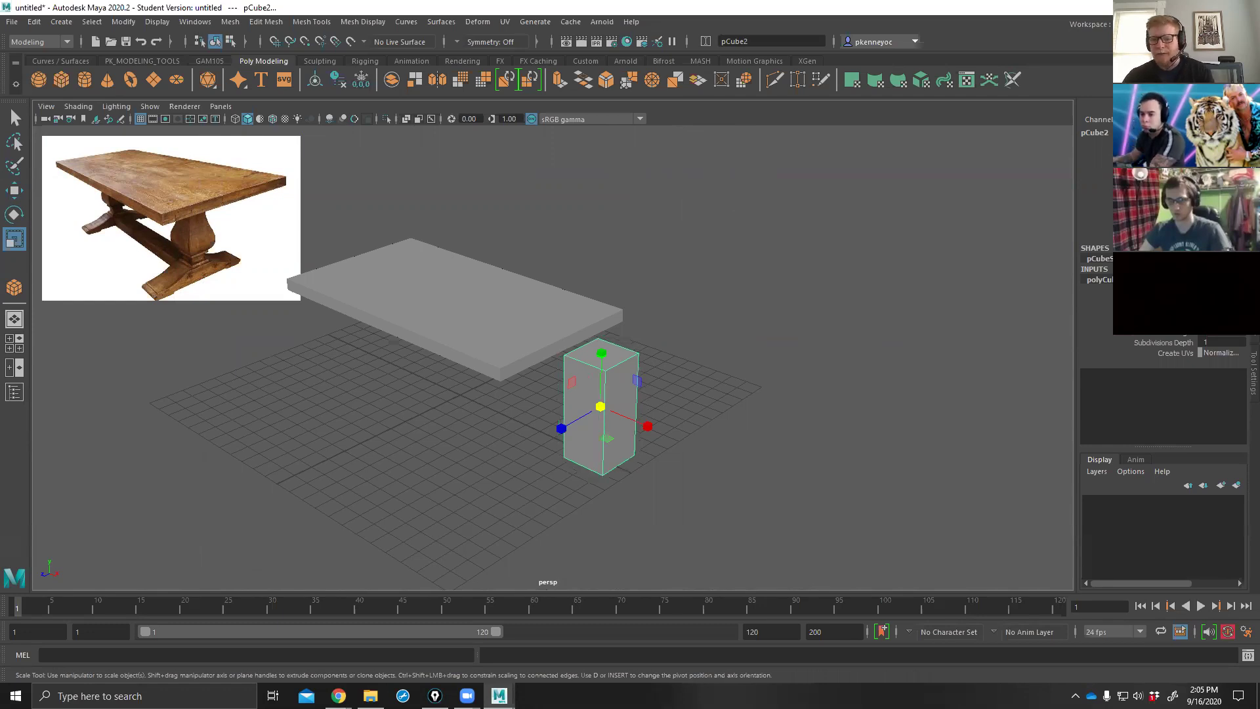
pyautogui.moveTo(782, 399)
pyautogui.keyDown('alt'); pyautogui.mouseDown()
pyautogui.moveTo(833, 372)
pyautogui.moveTo(790, 392)
pyautogui.mouseUp(); pyautogui.keyUp('alt')
pyautogui.click(784, 393)
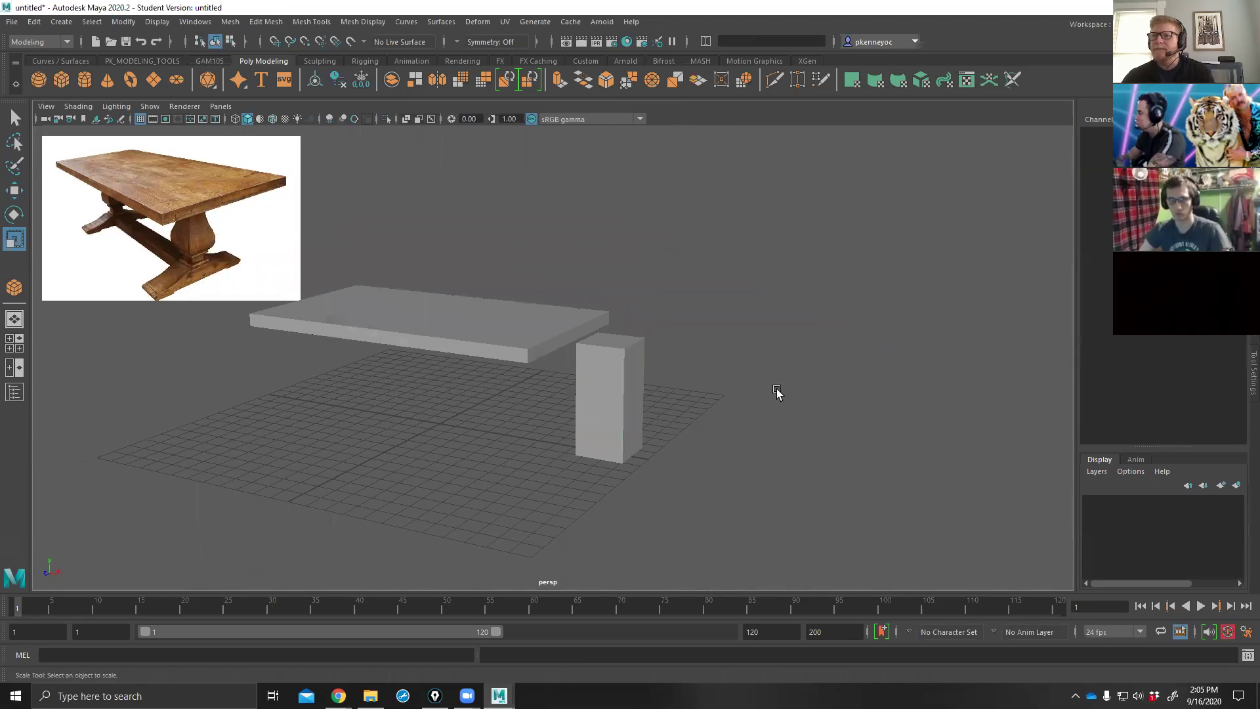
# Set the leg block's height subdivisions to 4.
pyautogui.keyDown('alt'); pyautogui.moveTo(727, 446); pyautogui.dragTo(676, 428); pyautogui.keyUp('alt')
pyautogui.click(679, 425)
pyautogui.click(1108, 281)
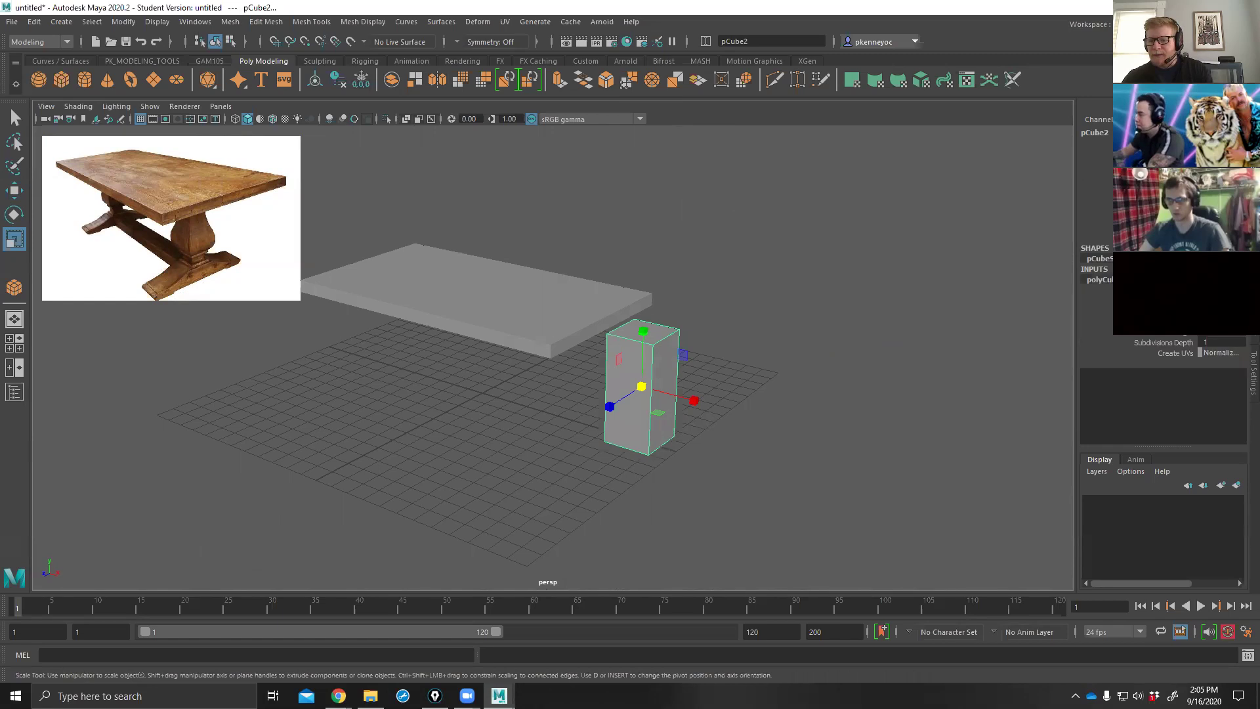
pyautogui.click(1191, 341)
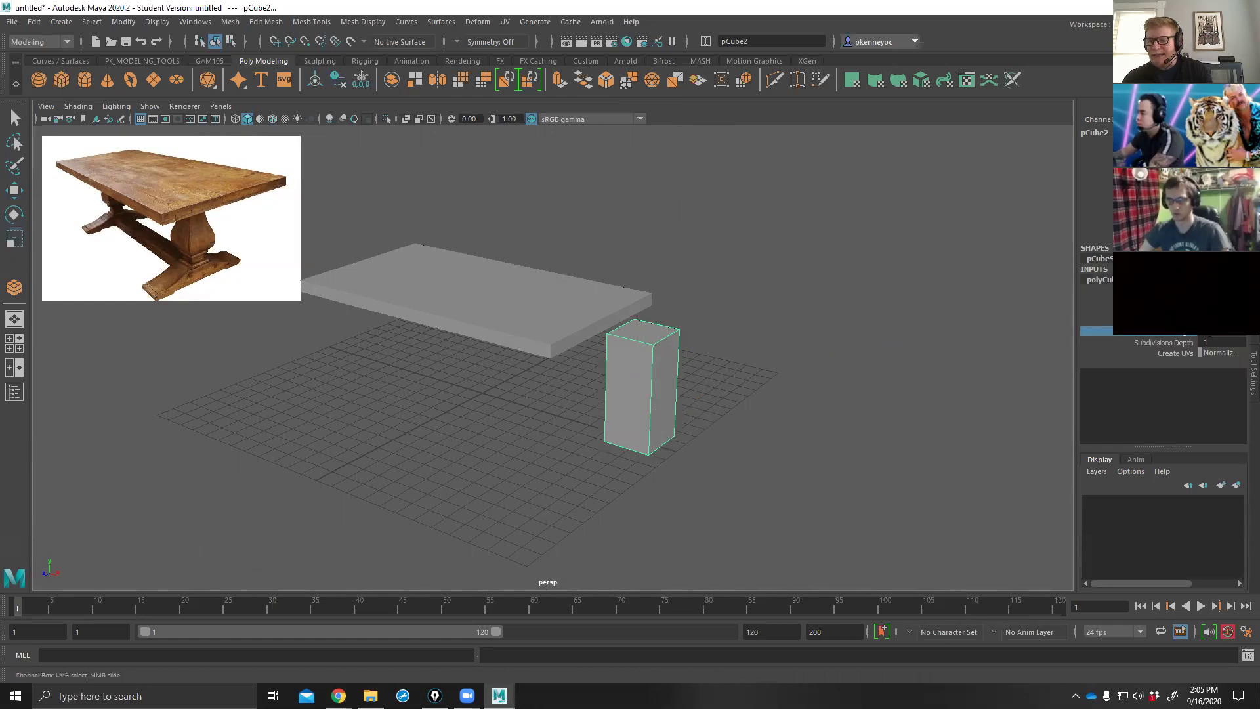
pyautogui.write('4')
pyautogui.press('Return')
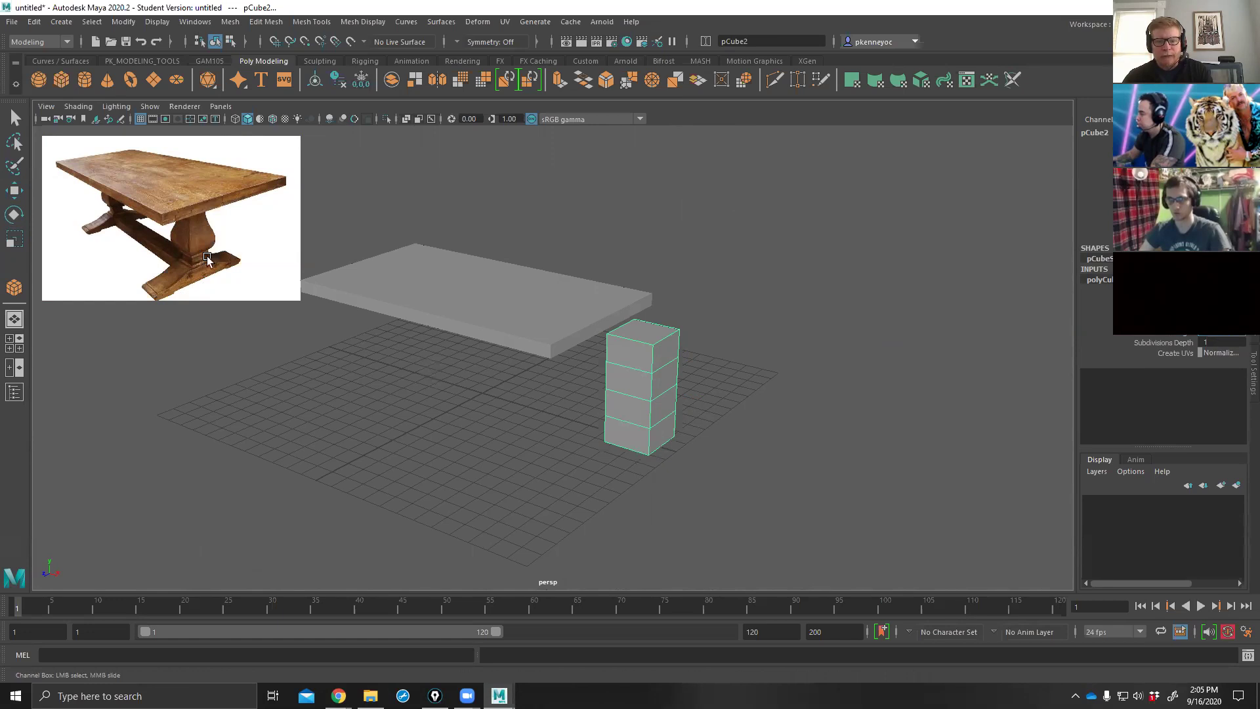
# Select the top face of the leg block and scale it inward in width and depth to taper the upper section.
pyautogui.moveTo(687, 407)
pyautogui.keyDown('alt'); pyautogui.mouseDown(button='middle')
pyautogui.moveTo(703, 396)
pyautogui.moveTo(683, 411)
pyautogui.moveTo(680, 387)
pyautogui.moveTo(734, 386)
pyautogui.moveTo(664, 397)
pyautogui.mouseUp(button='middle'); pyautogui.keyUp('alt')
pyautogui.scroll(2, 664, 396)
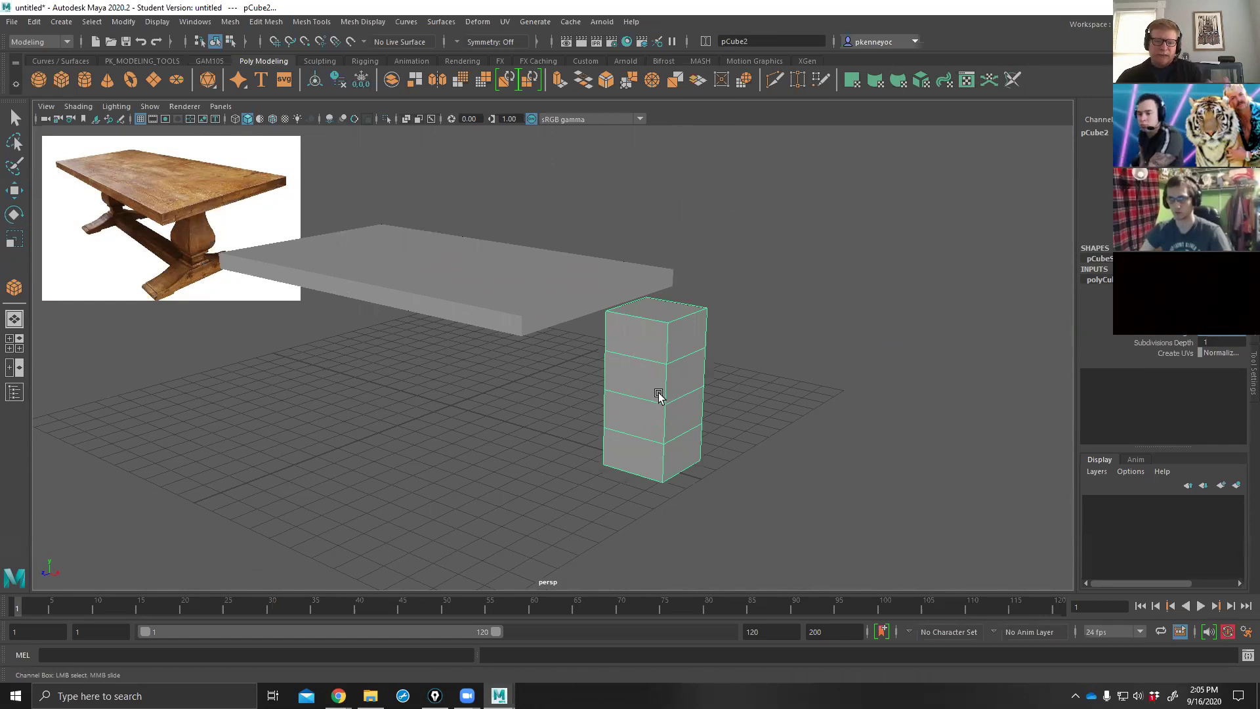
pyautogui.keyDown('alt'); pyautogui.moveTo(639, 355); pyautogui.dragTo(663, 332); pyautogui.keyUp('alt')
pyautogui.moveTo(756, 289); pyautogui.dragTo(759, 324, button='right')
pyautogui.click(632, 333)
pyautogui.press('r')
pyautogui.click(632, 332)
pyautogui.keyDown('alt'); pyautogui.moveTo(632, 332); pyautogui.dragTo(711, 408); pyautogui.keyUp('alt')
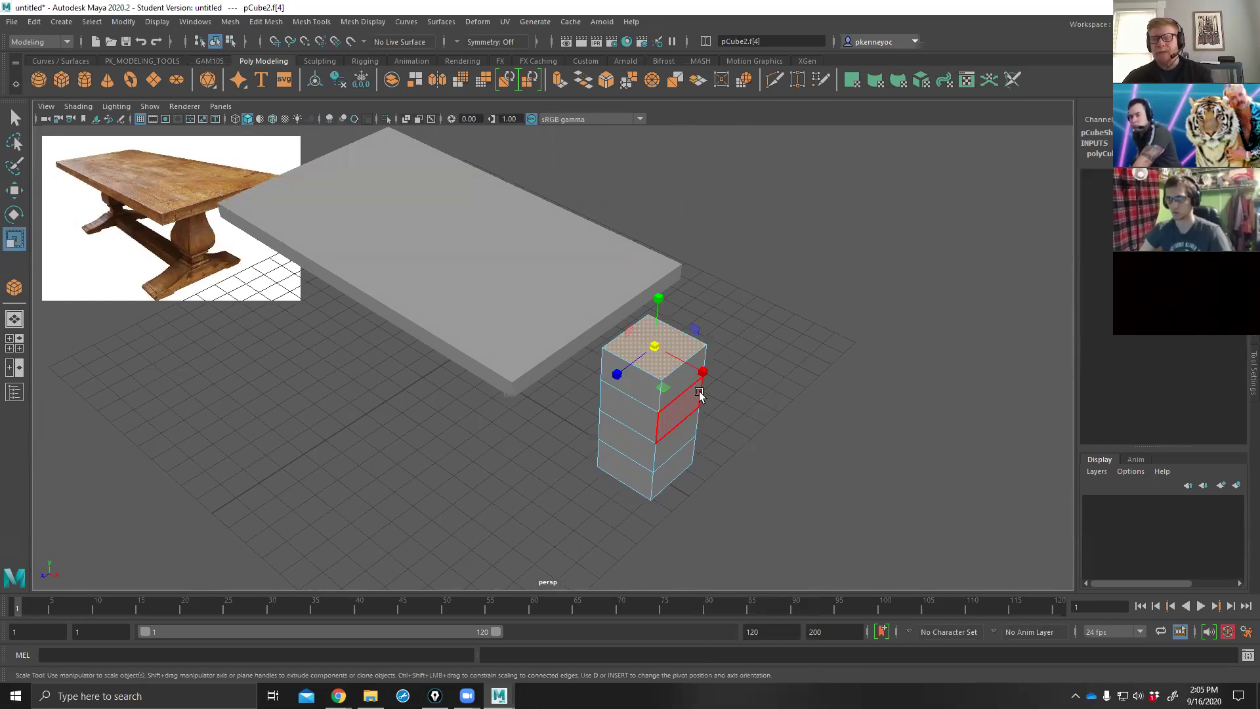
pyautogui.click(776, 433)
pyautogui.moveTo(822, 277); pyautogui.dragTo(822, 314, button='right')
pyautogui.click(653, 348)
pyautogui.moveTo(652, 352)
pyautogui.keyDown('alt'); pyautogui.mouseDown()
pyautogui.moveTo(655, 394)
pyautogui.moveTo(651, 351)
pyautogui.mouseUp(); pyautogui.keyUp('alt')
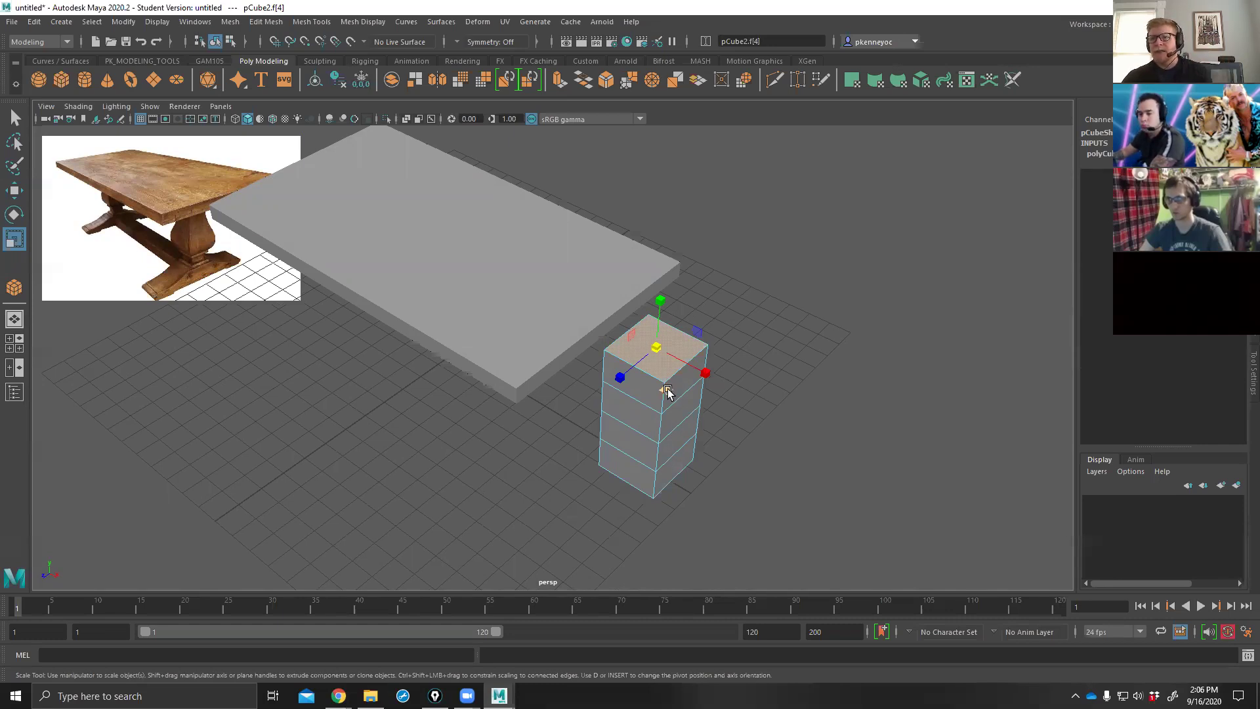
pyautogui.moveTo(667, 391)
pyautogui.mouseDown()
pyautogui.moveTo(663, 372)
pyautogui.moveTo(656, 385)
pyautogui.mouseUp()
pyautogui.keyDown('alt'); pyautogui.moveTo(653, 386); pyautogui.dragTo(755, 326); pyautogui.keyUp('alt')
# Switch the leg block to edge selection and select the full horizontal edge loop just below its top.
pyautogui.moveTo(761, 315); pyautogui.dragTo(764, 281, button='right')
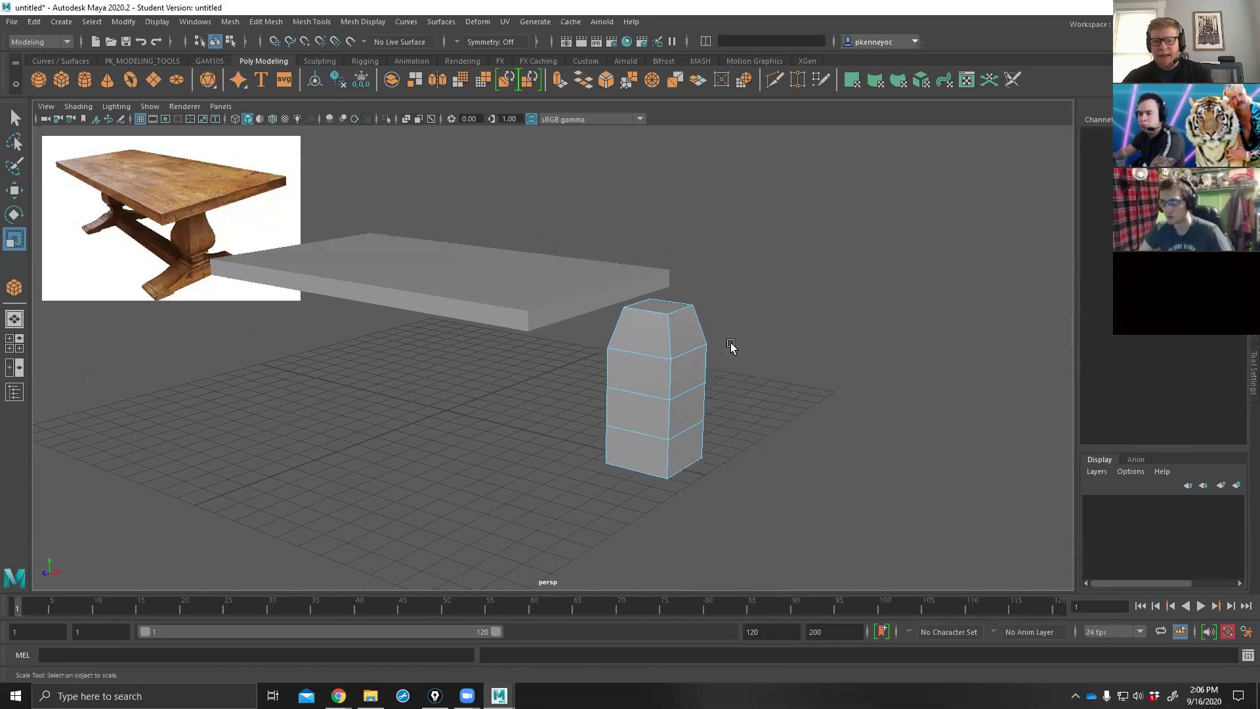
pyautogui.click(694, 352)
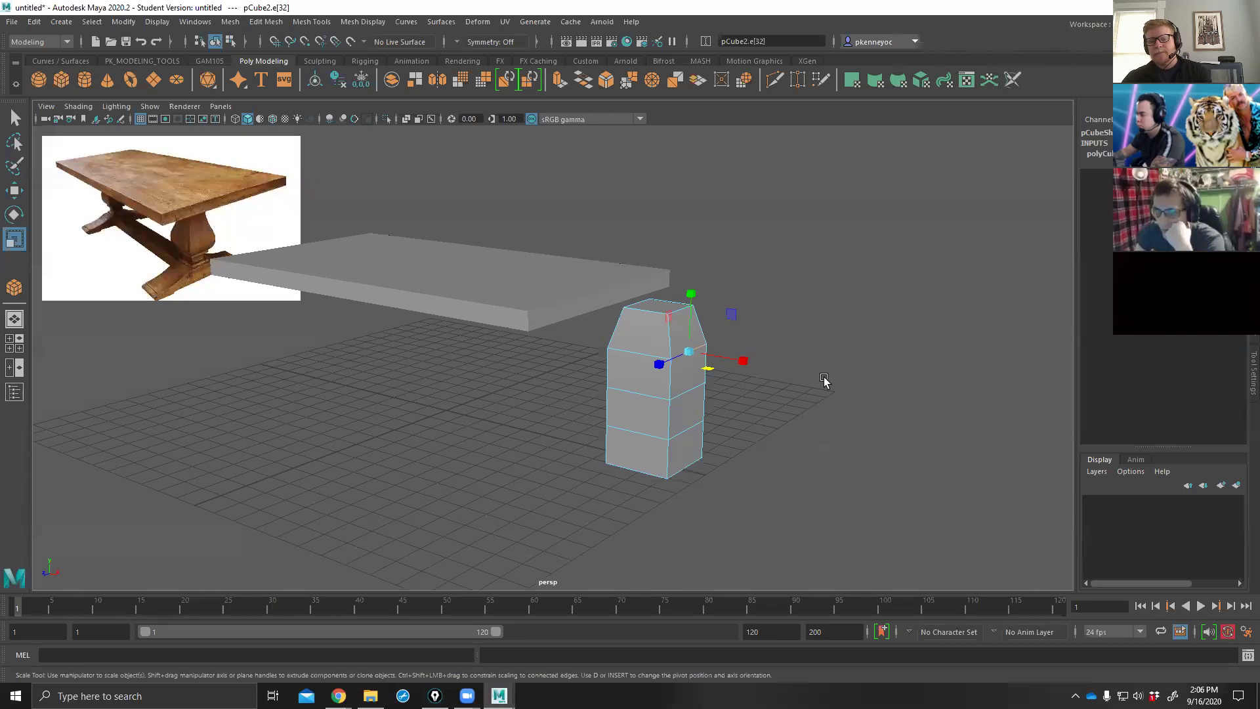
pyautogui.click(729, 360)
pyautogui.moveTo(754, 341)
pyautogui.keyDown('alt'); pyautogui.mouseDown()
pyautogui.moveTo(514, 354)
pyautogui.moveTo(772, 344)
pyautogui.mouseUp(); pyautogui.keyUp('alt')
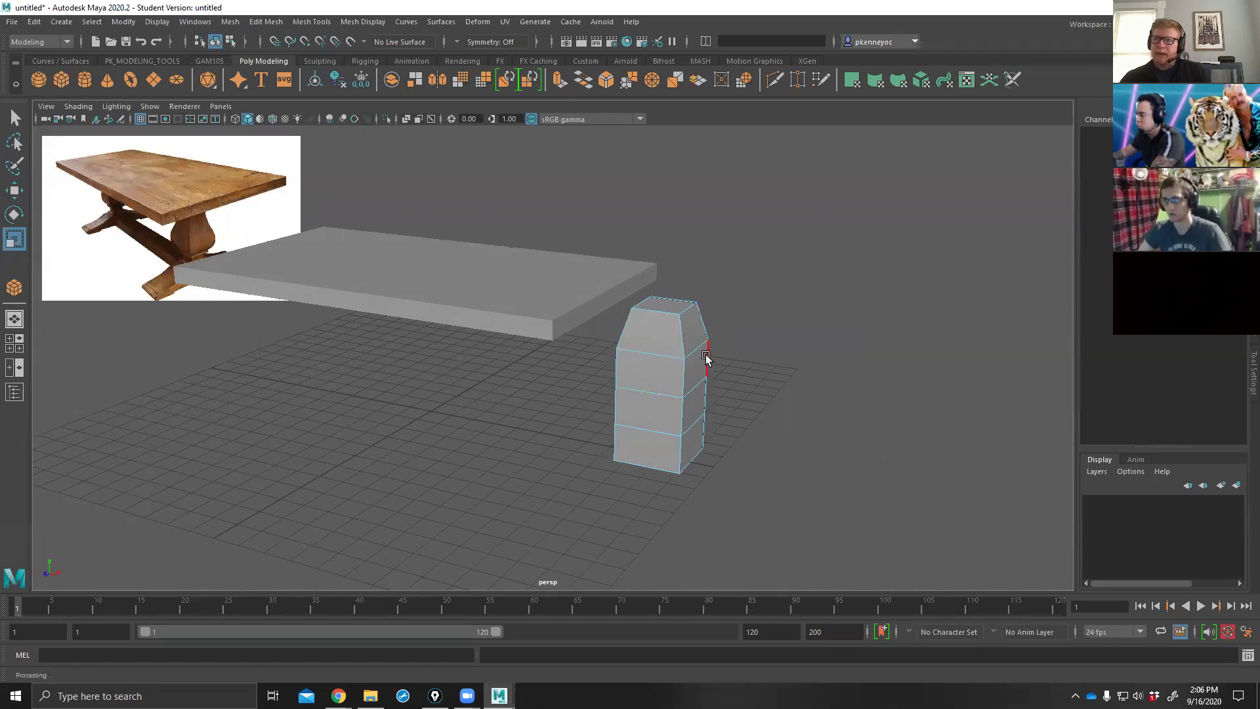
pyautogui.click(664, 358)
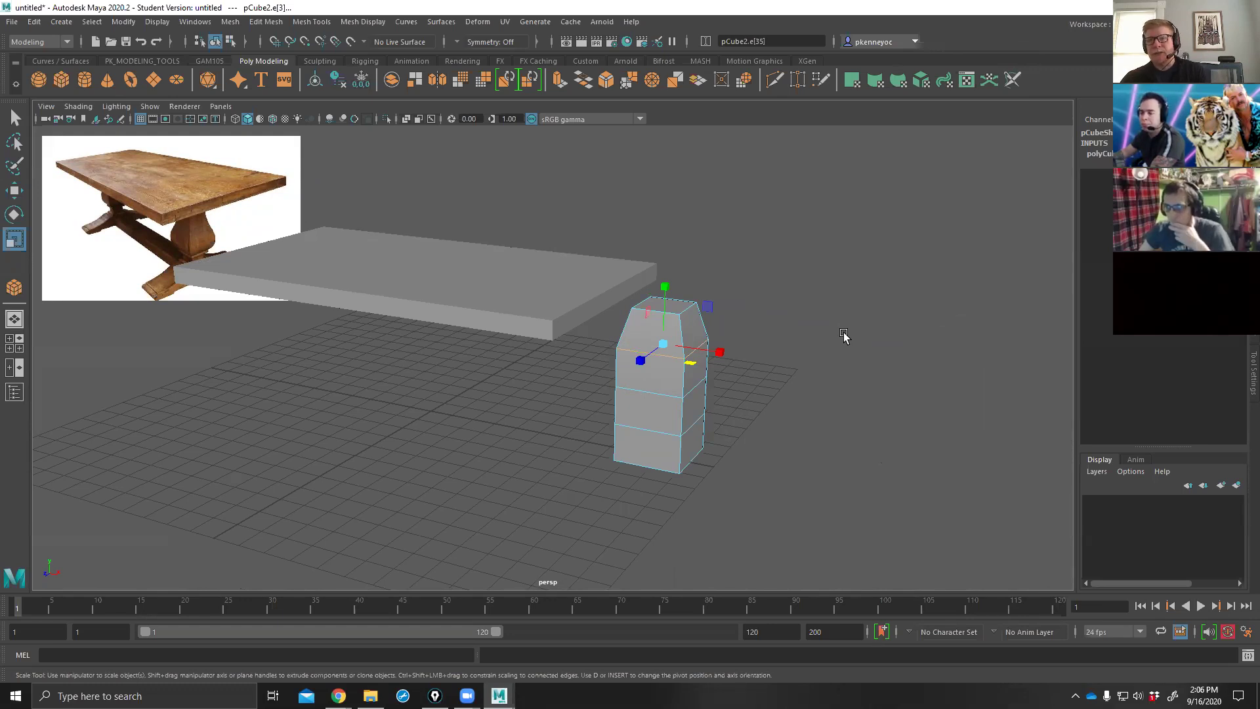
pyautogui.keyDown('alt'); pyautogui.moveTo(802, 392); pyautogui.dragTo(789, 440); pyautogui.keyUp('alt')
pyautogui.scroll(5, 789, 421)
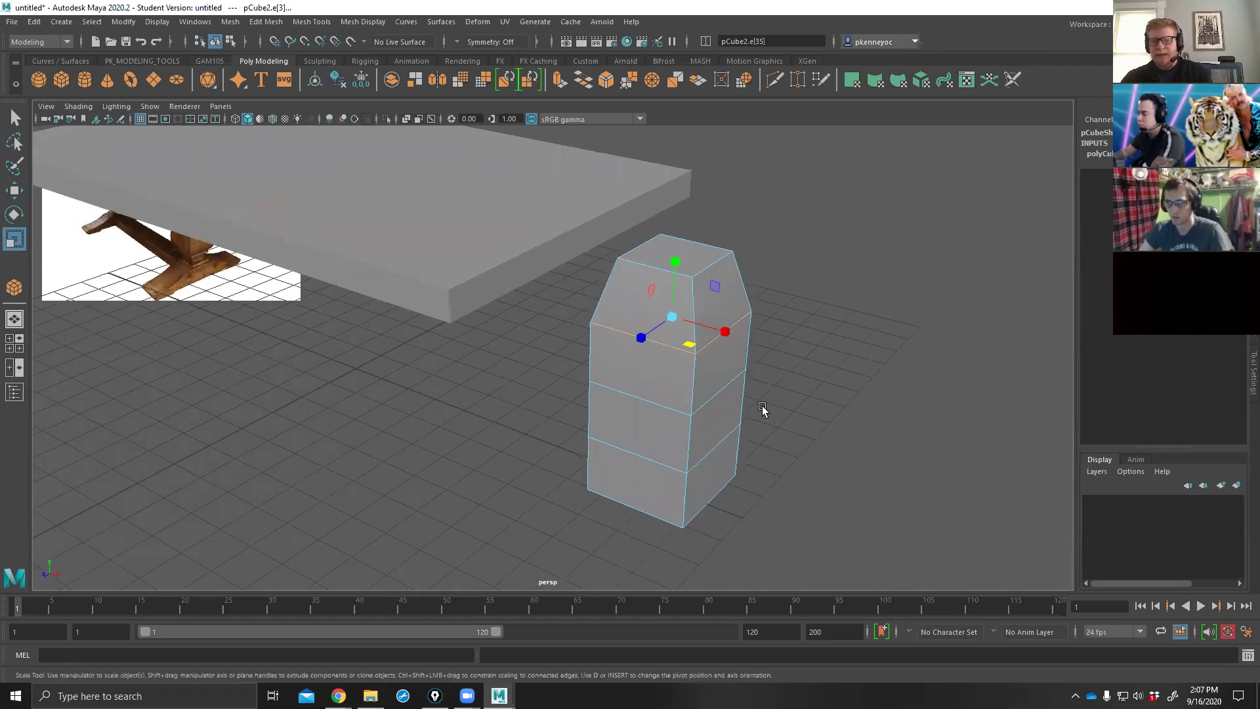
# Select the vertical edge loop running down the leg block's front corner.
pyautogui.moveTo(826, 311); pyautogui.dragTo(886, 295, button='right')
pyautogui.click(894, 348)
pyautogui.click(695, 387)
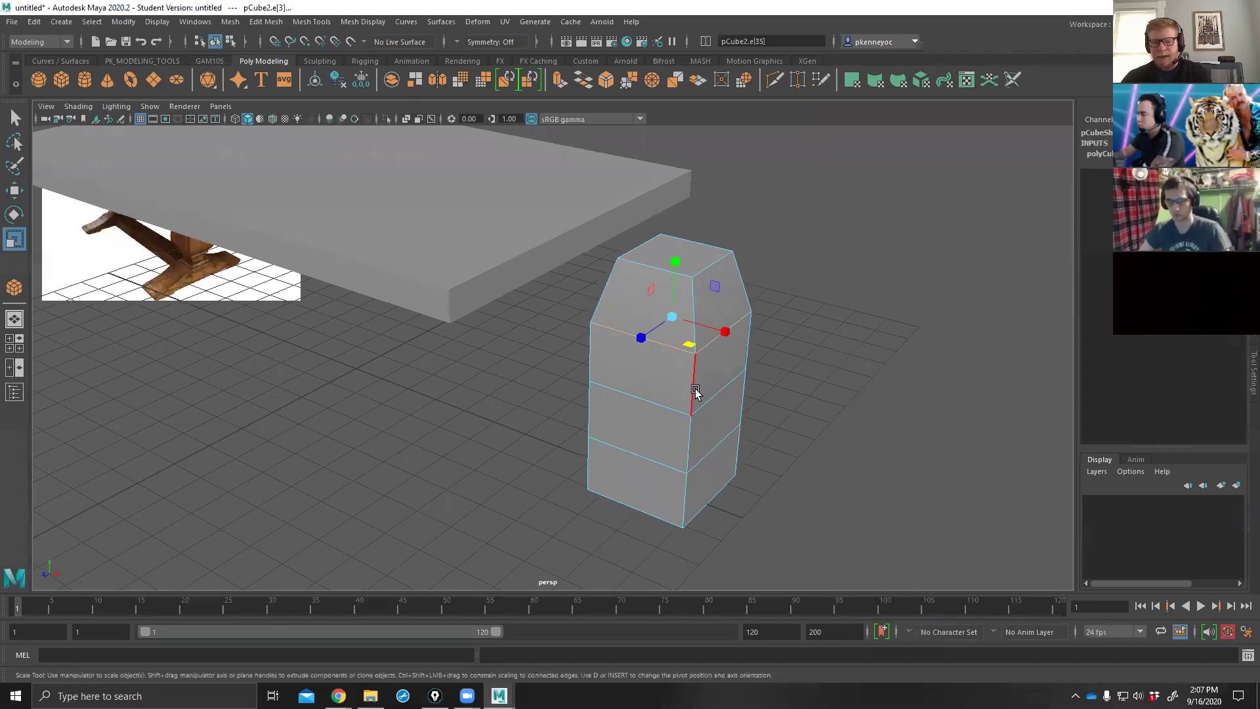
pyautogui.doubleClick(694, 390)
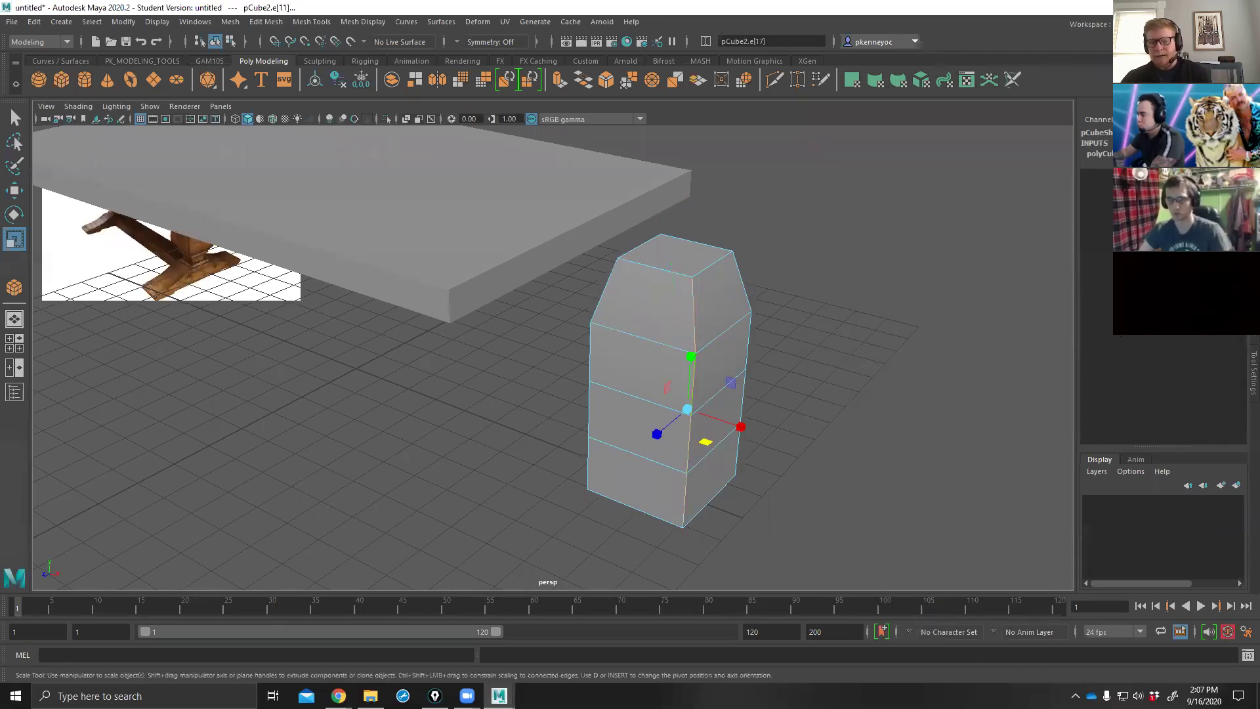
pyautogui.keyDown('alt'); pyautogui.moveTo(1023, 355); pyautogui.dragTo(821, 501); pyautogui.keyUp('alt')
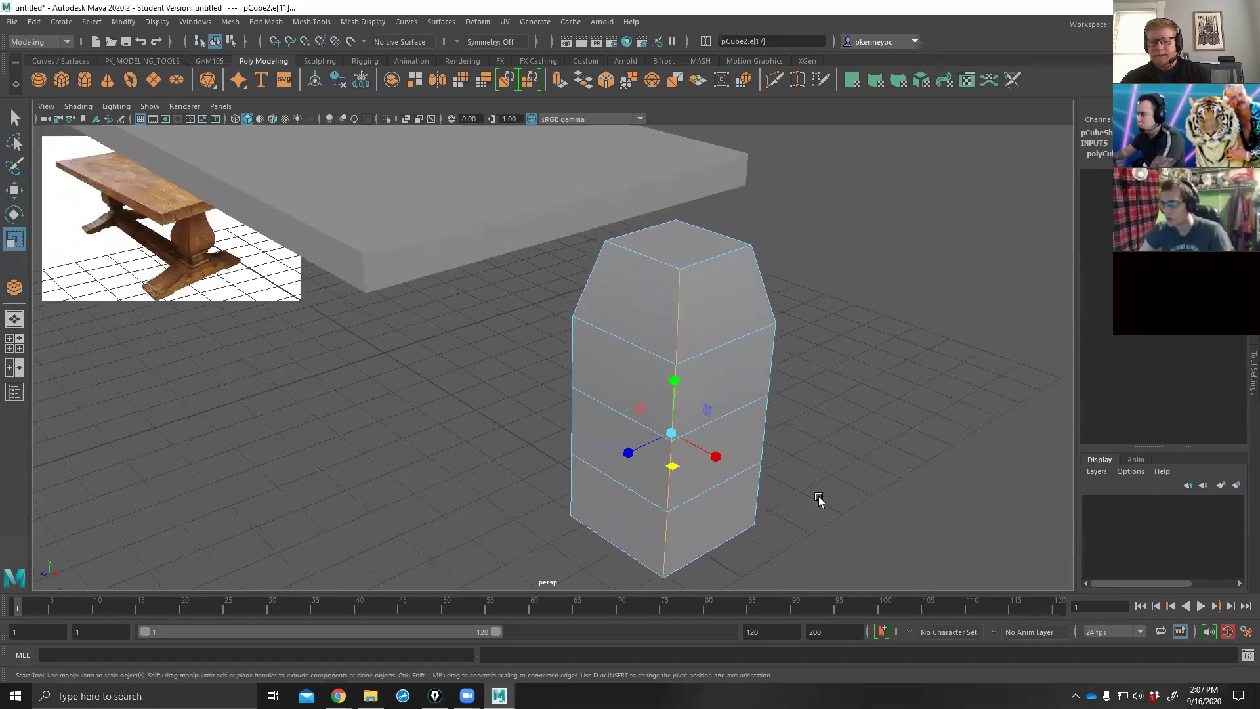
pyautogui.keyDown('alt'); pyautogui.moveTo(696, 279); pyautogui.dragTo(985, 375); pyautogui.keyUp('alt')
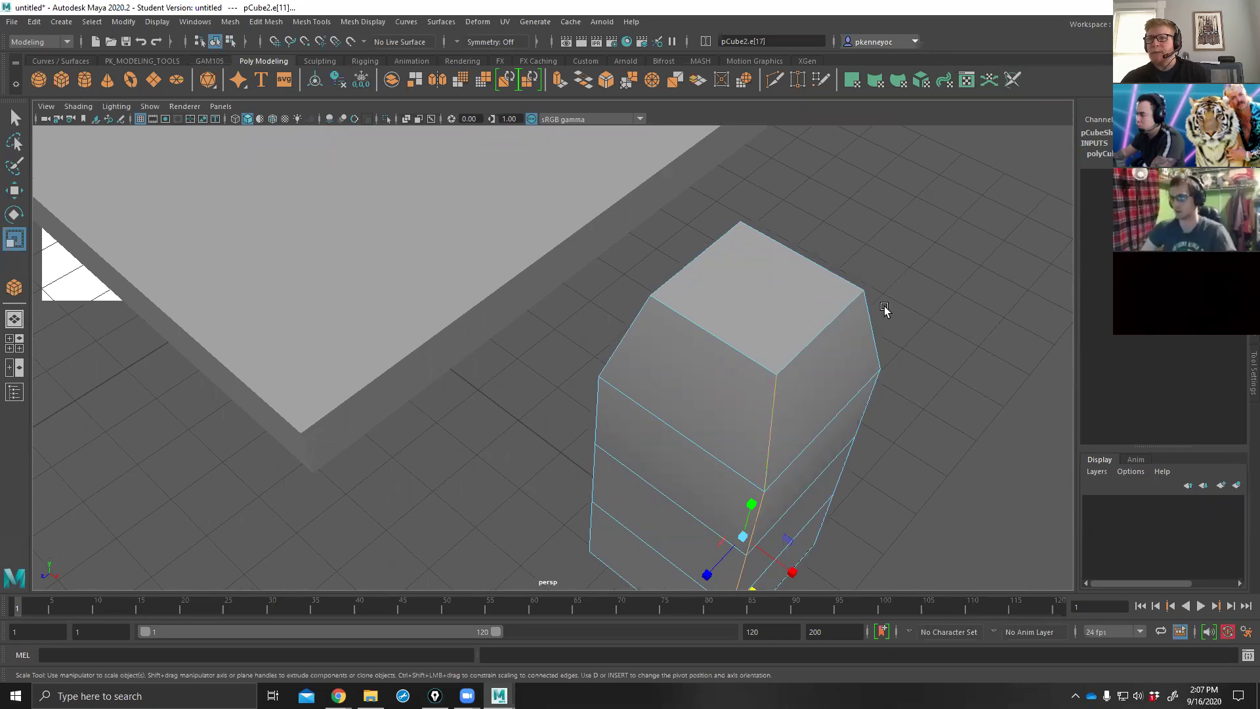
pyautogui.keyDown('alt'); pyautogui.moveTo(884, 308); pyautogui.dragTo(906, 307); pyautogui.keyUp('alt')
pyautogui.keyDown('alt'); pyautogui.moveTo(905, 306); pyautogui.dragTo(844, 385, button='right'); pyautogui.keyUp('alt')
pyautogui.keyDown('alt'); pyautogui.moveTo(844, 385); pyautogui.dragTo(848, 345); pyautogui.keyUp('alt')
pyautogui.click(848, 345)
# Reselect the horizontal edge loop below the leg's top and scale it inward to nearly match the top face.
pyautogui.keyDown('alt'); pyautogui.moveTo(772, 410); pyautogui.dragTo(643, 353); pyautogui.keyUp('alt')
pyautogui.doubleClick(683, 350)
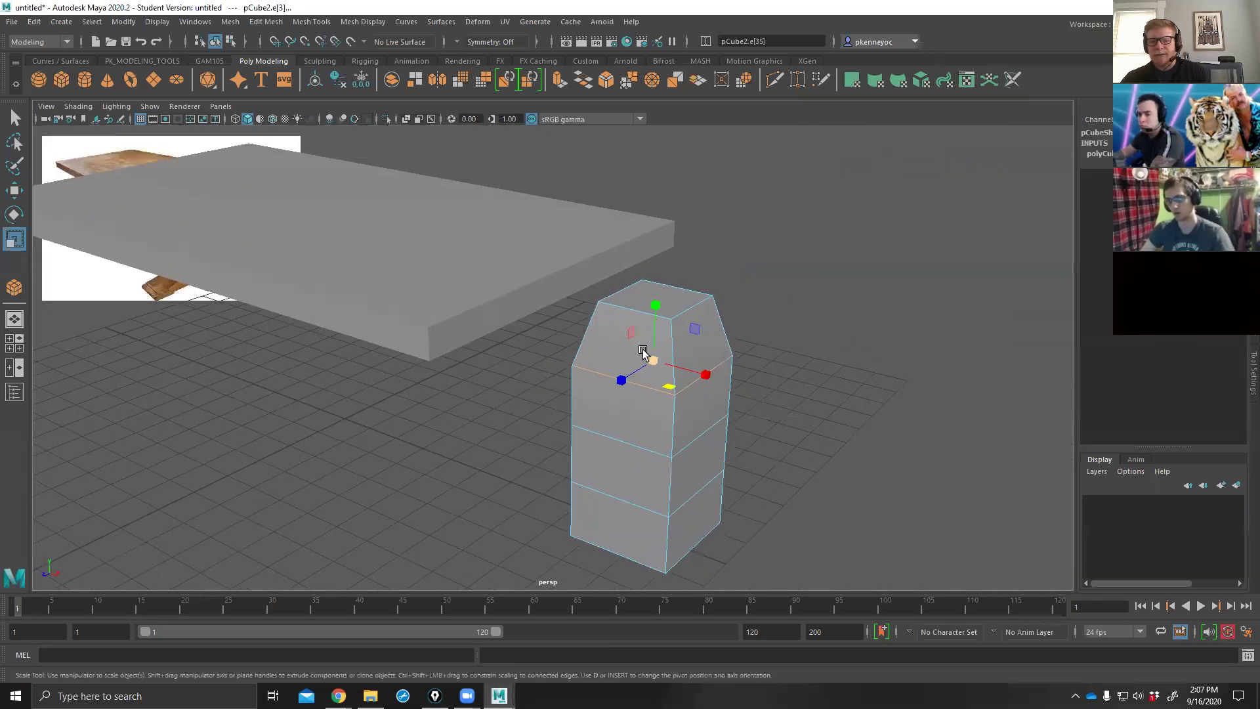
pyautogui.keyDown('alt'); pyautogui.moveTo(786, 350); pyautogui.dragTo(697, 462); pyautogui.keyUp('alt')
pyautogui.scroll(-1, 688, 440)
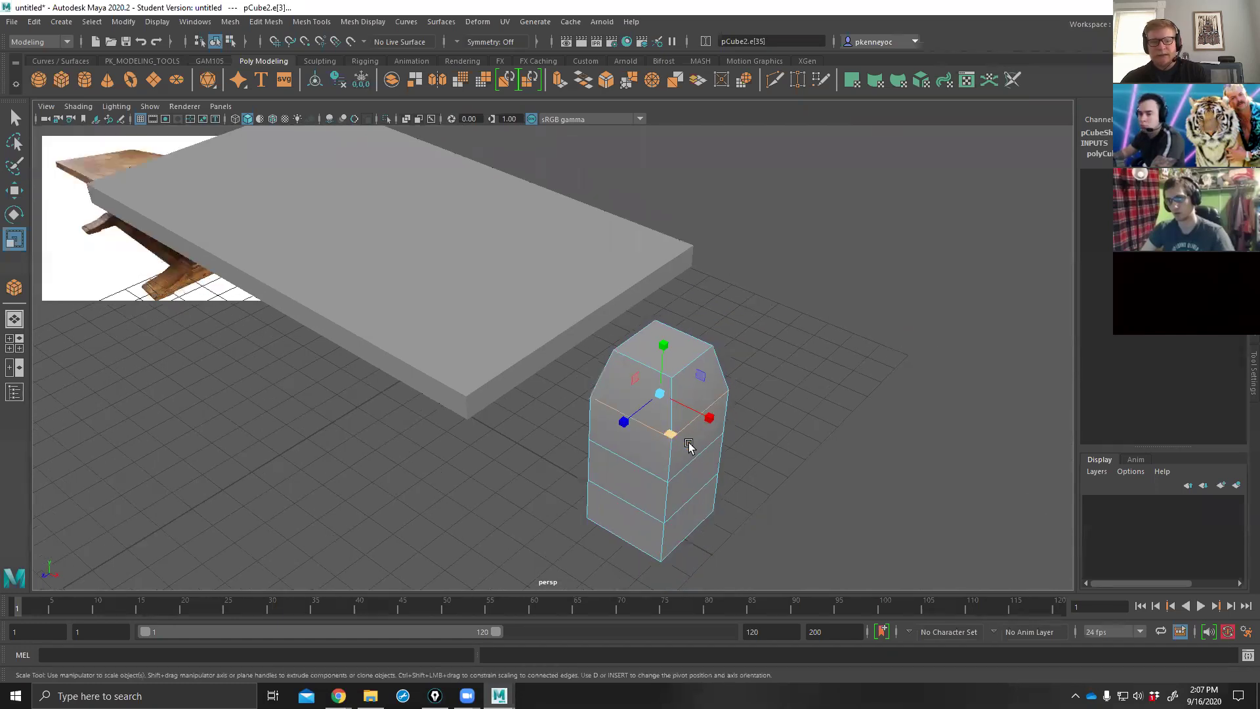
pyautogui.scroll(-1, 681, 455)
pyautogui.keyDown('alt'); pyautogui.moveTo(662, 462); pyautogui.dragTo(760, 458); pyautogui.keyUp('alt')
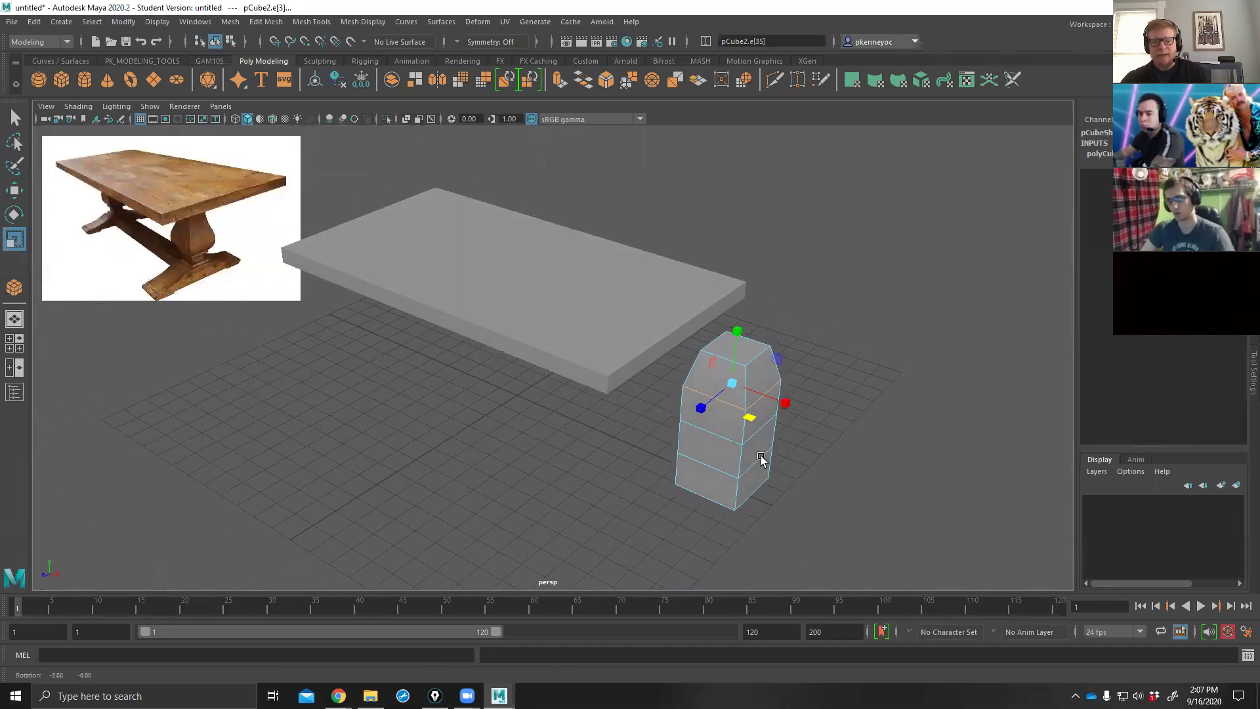
pyautogui.moveTo(748, 416); pyautogui.dragTo(749, 459)
# Scale the leg's middle and lowest inner edge loops horizontally so the profile flares from a narrow neck to a wider base.
pyautogui.doubleClick(720, 439)
pyautogui.doubleClick(727, 474)
pyautogui.doubleClick(752, 433)
pyautogui.keyDown('alt'); pyautogui.moveTo(750, 503); pyautogui.dragTo(738, 425); pyautogui.keyUp('alt')
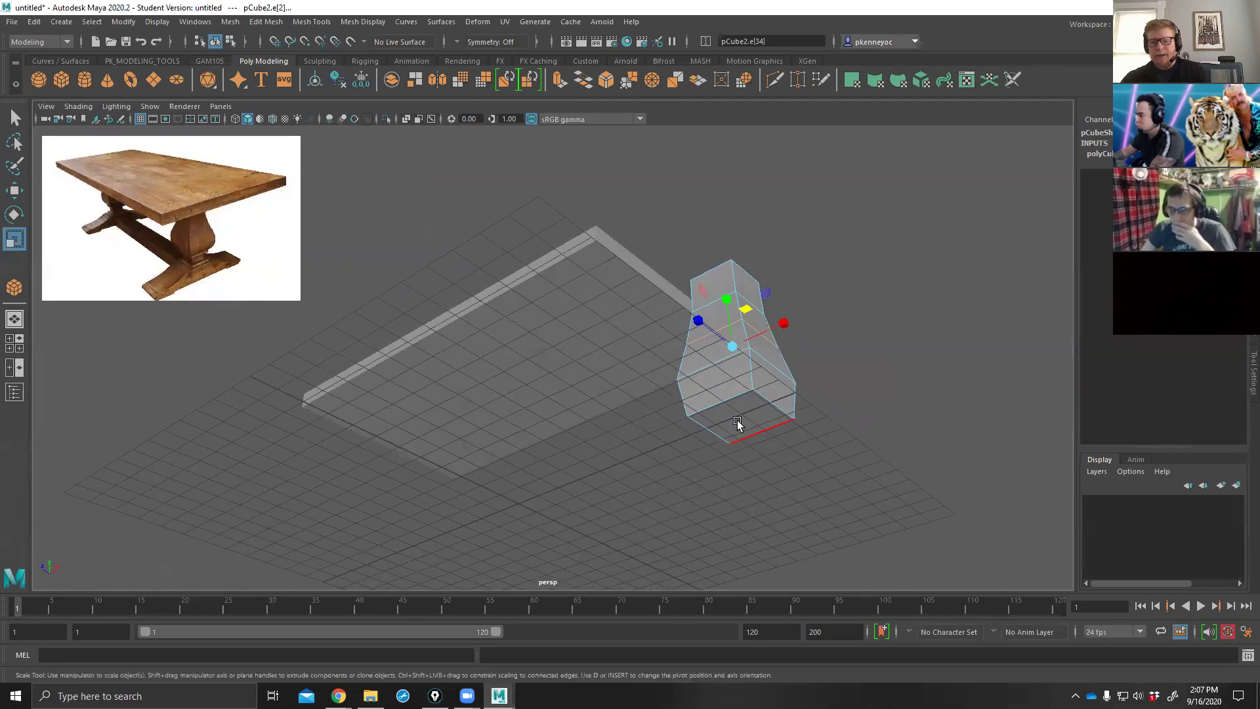
# Try edge selections around the leg's open underside and its lowest inner loop, and clear the selection.
pyautogui.click(727, 404)
pyautogui.click(786, 405)
pyautogui.click(726, 407)
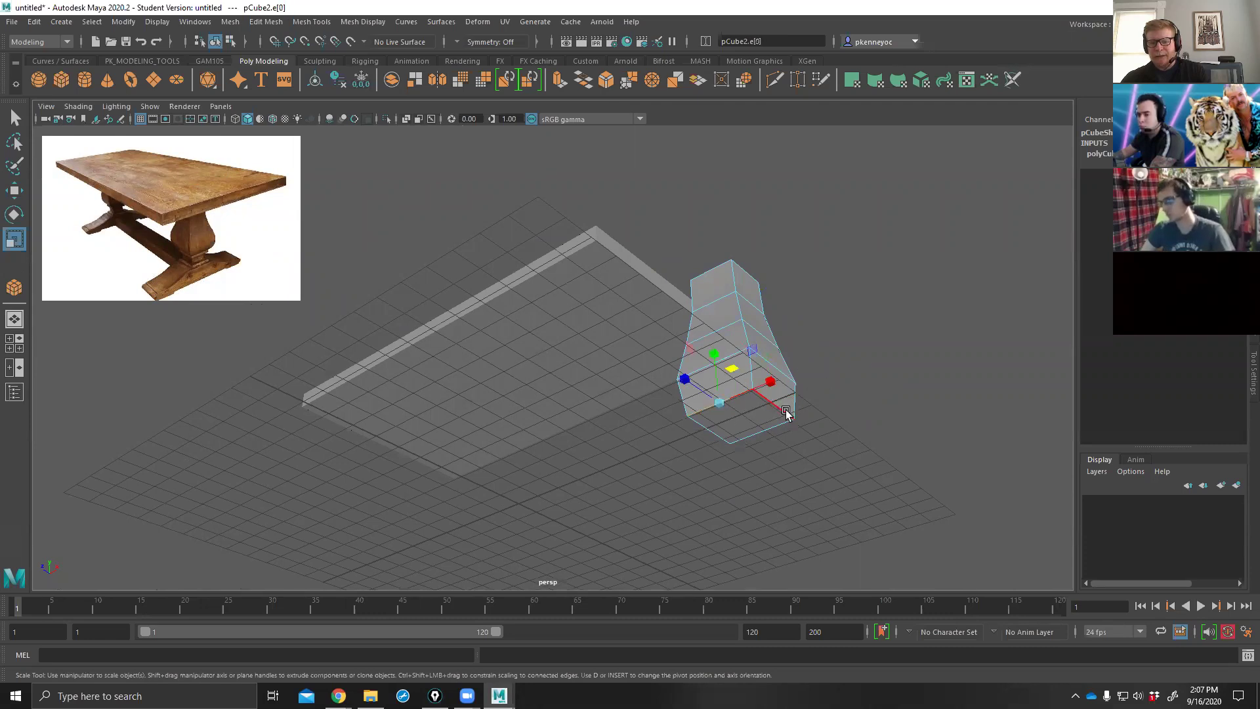
pyautogui.click(802, 459)
pyautogui.scroll(3, 803, 461)
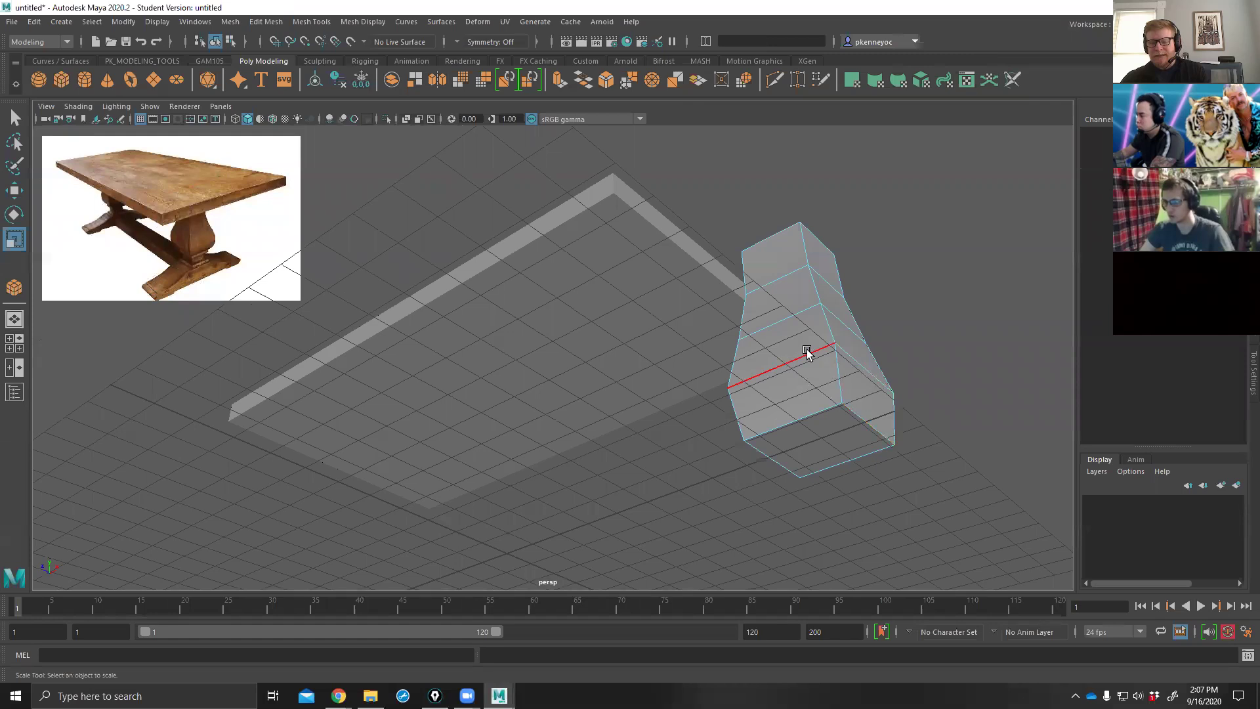
pyautogui.click(807, 354)
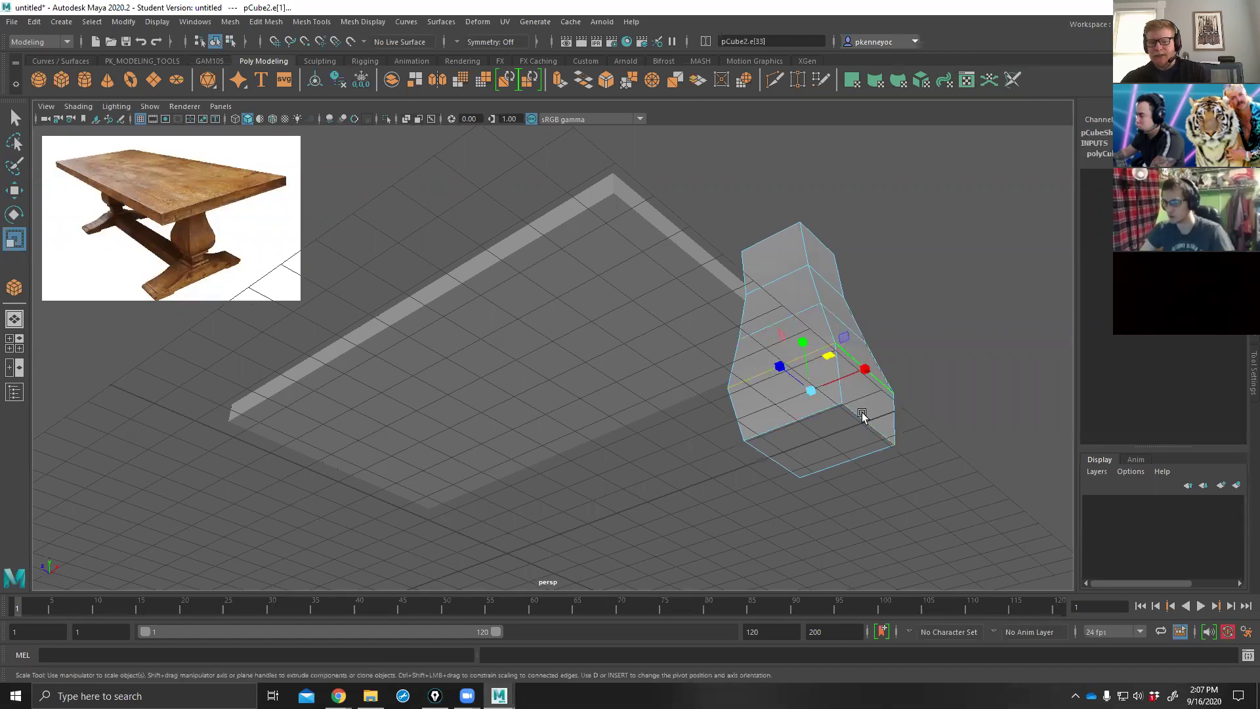
pyautogui.click(788, 429)
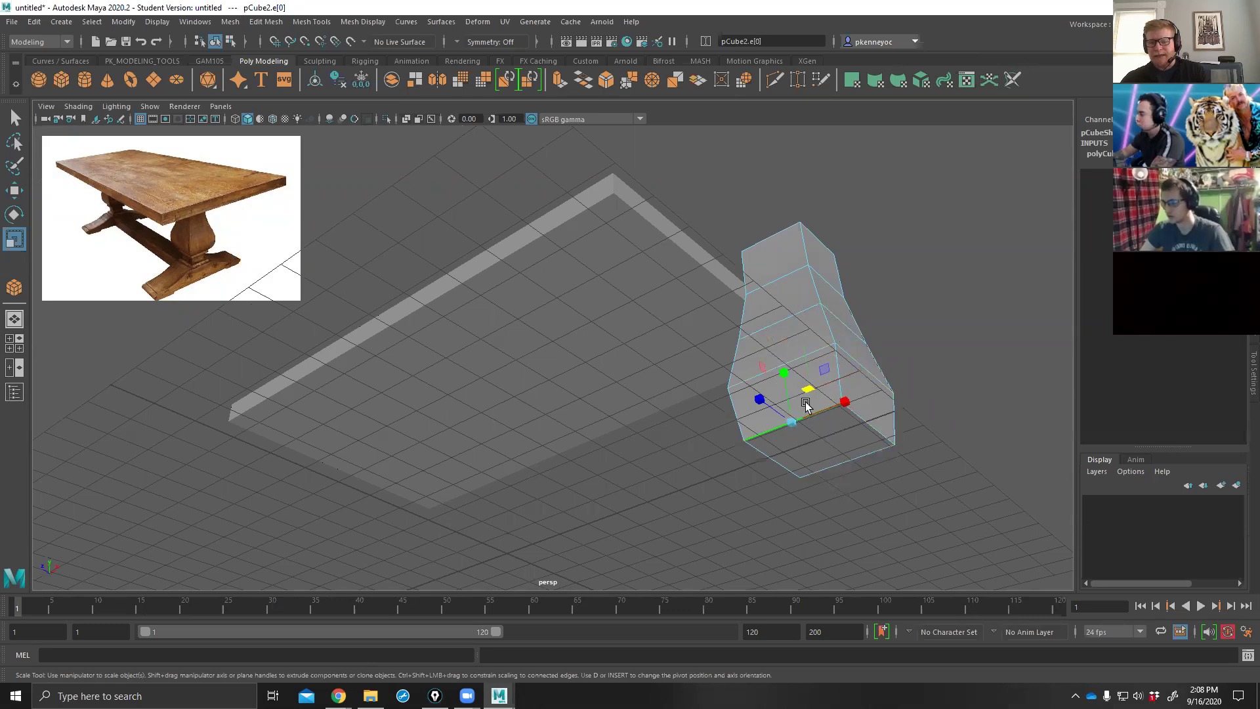
pyautogui.click(932, 397)
# Select the leg's lowest inner edge loop and scale it slightly outward in width and depth.
pyautogui.keyDown('alt'); pyautogui.moveTo(932, 397); pyautogui.dragTo(740, 304); pyautogui.keyUp('alt')
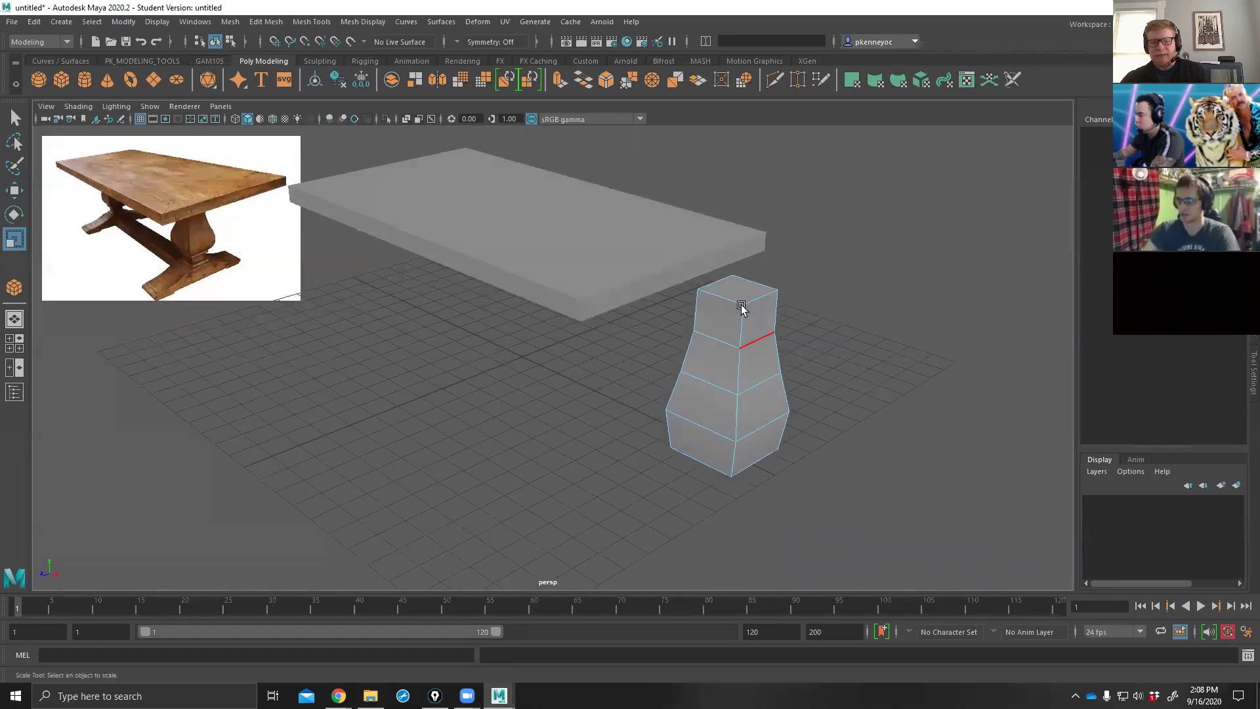
pyautogui.doubleClick(711, 450)
pyautogui.moveTo(739, 449); pyautogui.dragTo(737, 447)
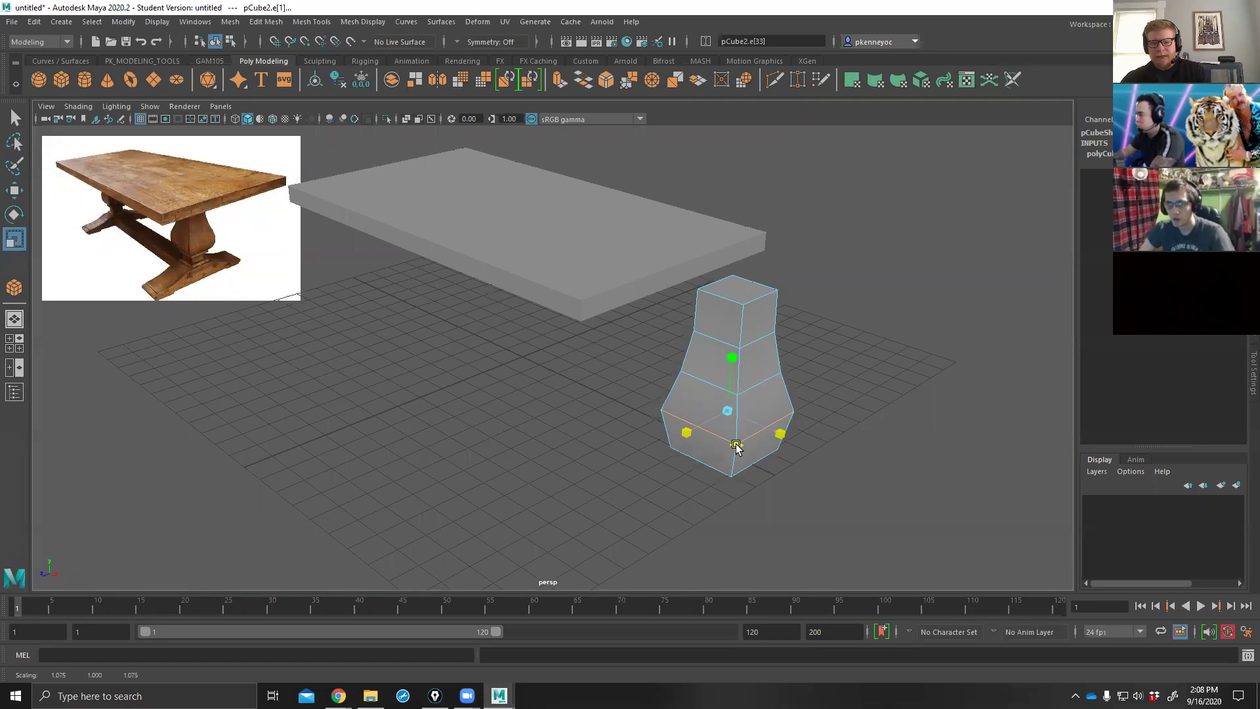
# Finish widening the leg's lowest inner edge loop, and scale the bottom face inward in width and depth to taper the base.
pyautogui.moveTo(736, 446); pyautogui.dragTo(740, 443)
pyautogui.click(860, 399)
pyautogui.keyDown('alt'); pyautogui.moveTo(860, 399); pyautogui.dragTo(882, 342); pyautogui.keyUp('alt')
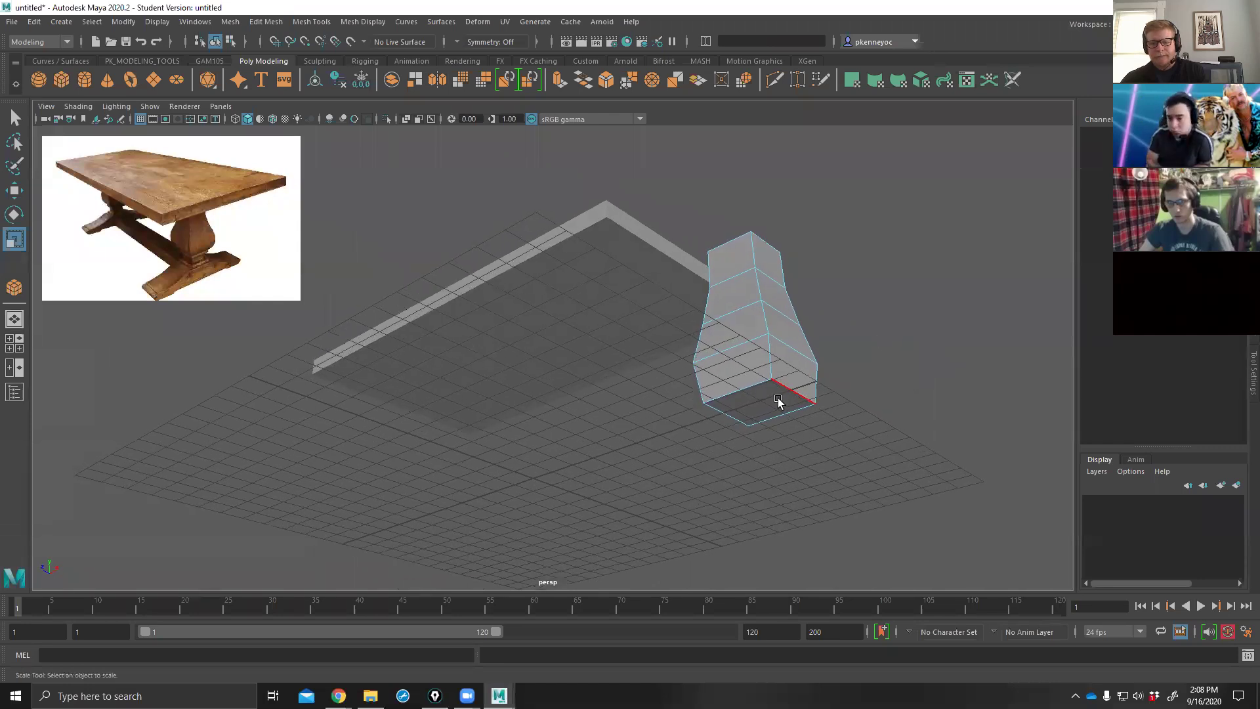
pyautogui.click(776, 402)
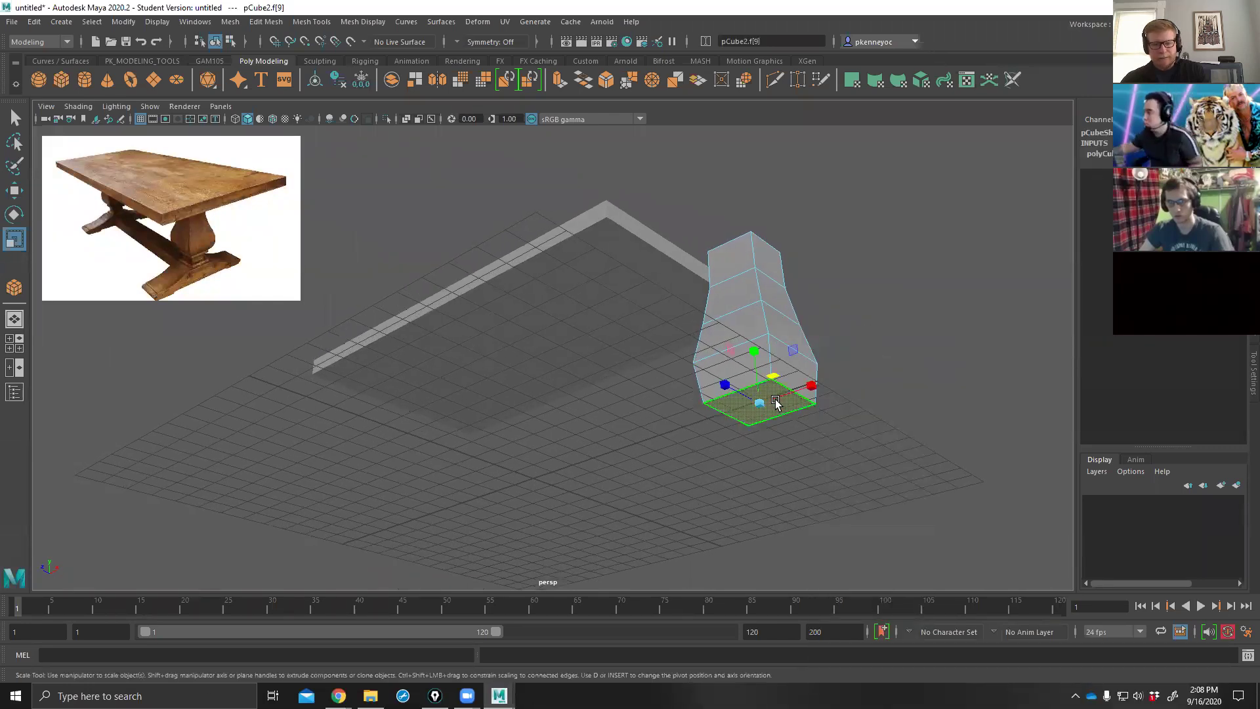
pyautogui.moveTo(775, 382); pyautogui.dragTo(773, 388)
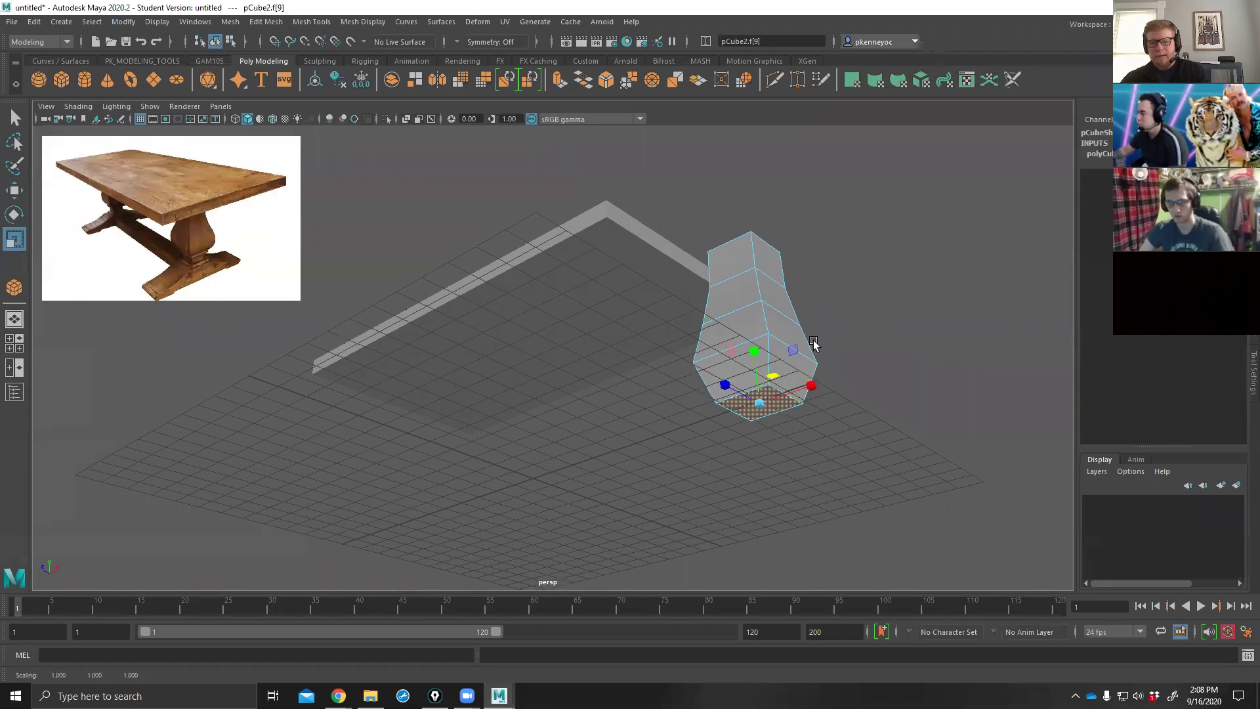
pyautogui.click(861, 306)
pyautogui.keyDown('alt'); pyautogui.moveTo(774, 295); pyautogui.dragTo(814, 407); pyautogui.keyUp('alt')
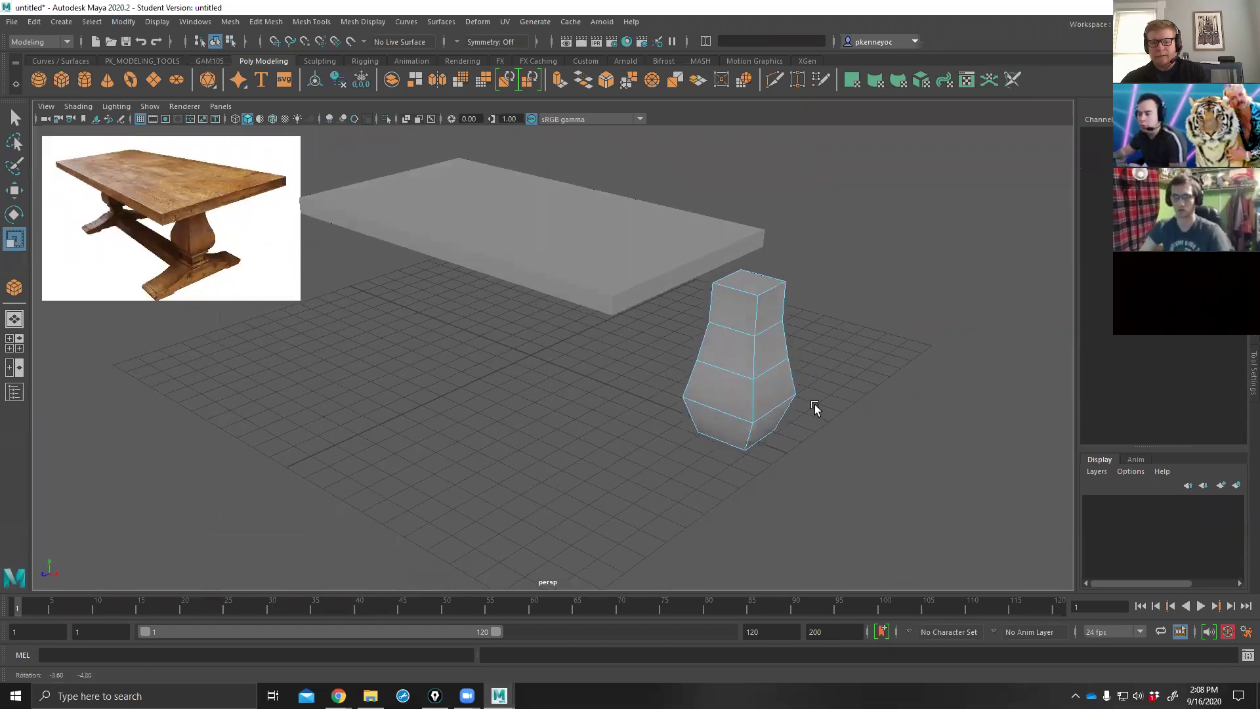
# Try selecting the full column of faces down one side of the leg, and clear the selection.
pyautogui.press('F8')
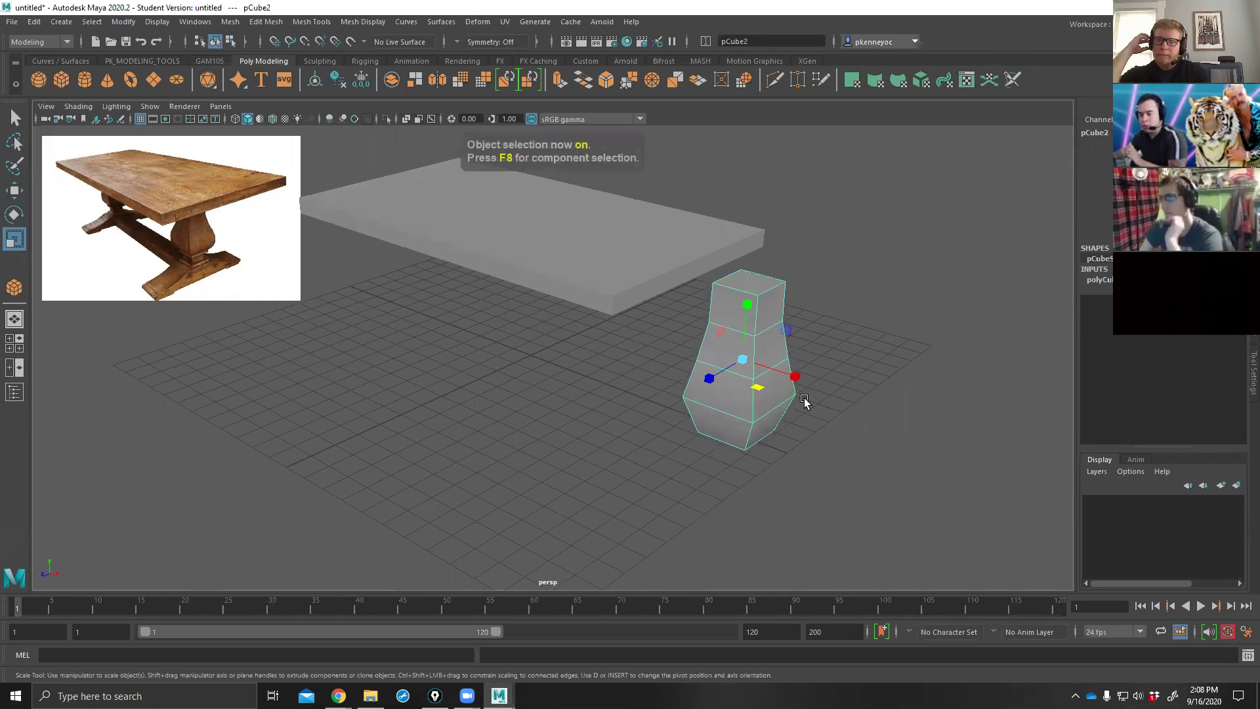
pyautogui.keyDown('alt'); pyautogui.moveTo(818, 385); pyautogui.dragTo(811, 319); pyautogui.keyUp('alt')
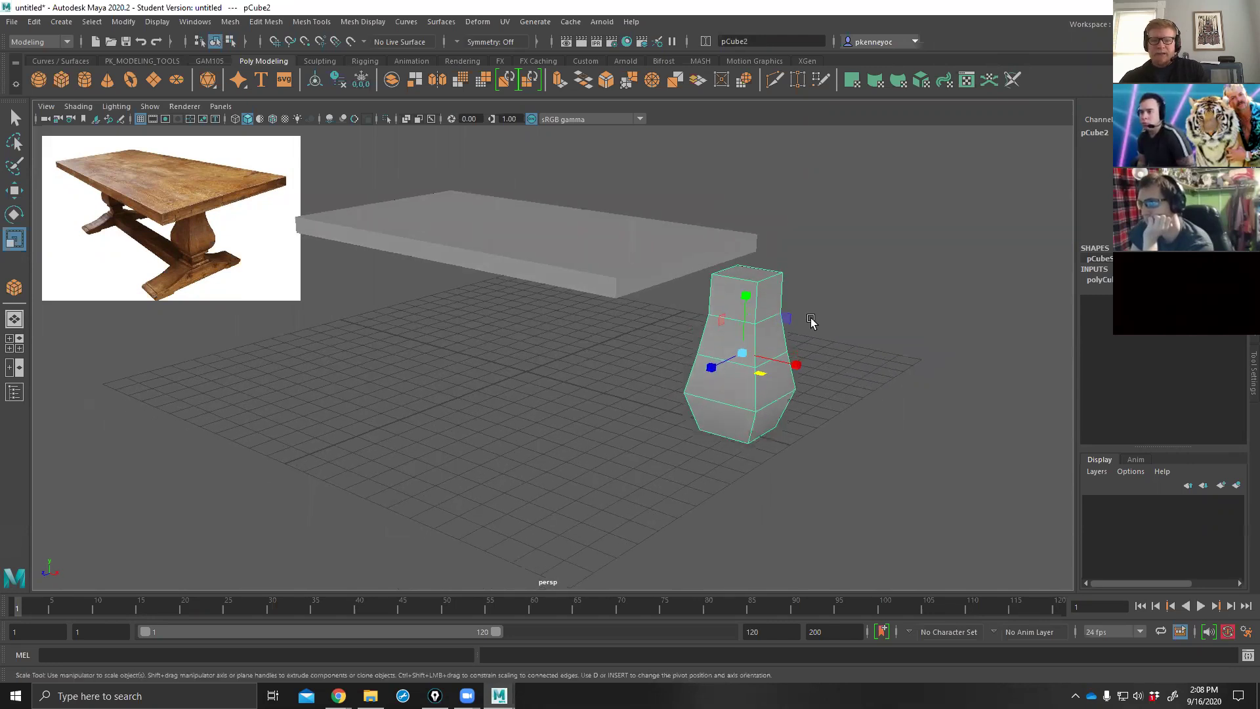
pyautogui.moveTo(827, 287); pyautogui.dragTo(757, 290, button='right')
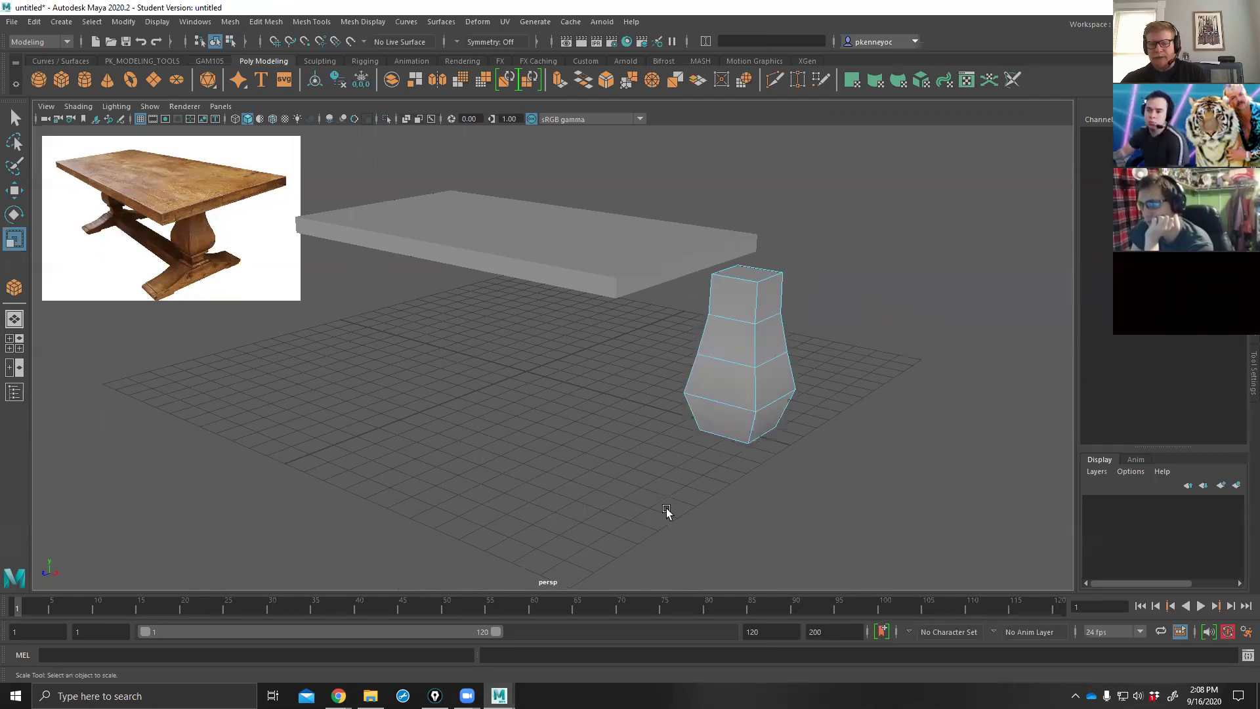
pyautogui.click(735, 300)
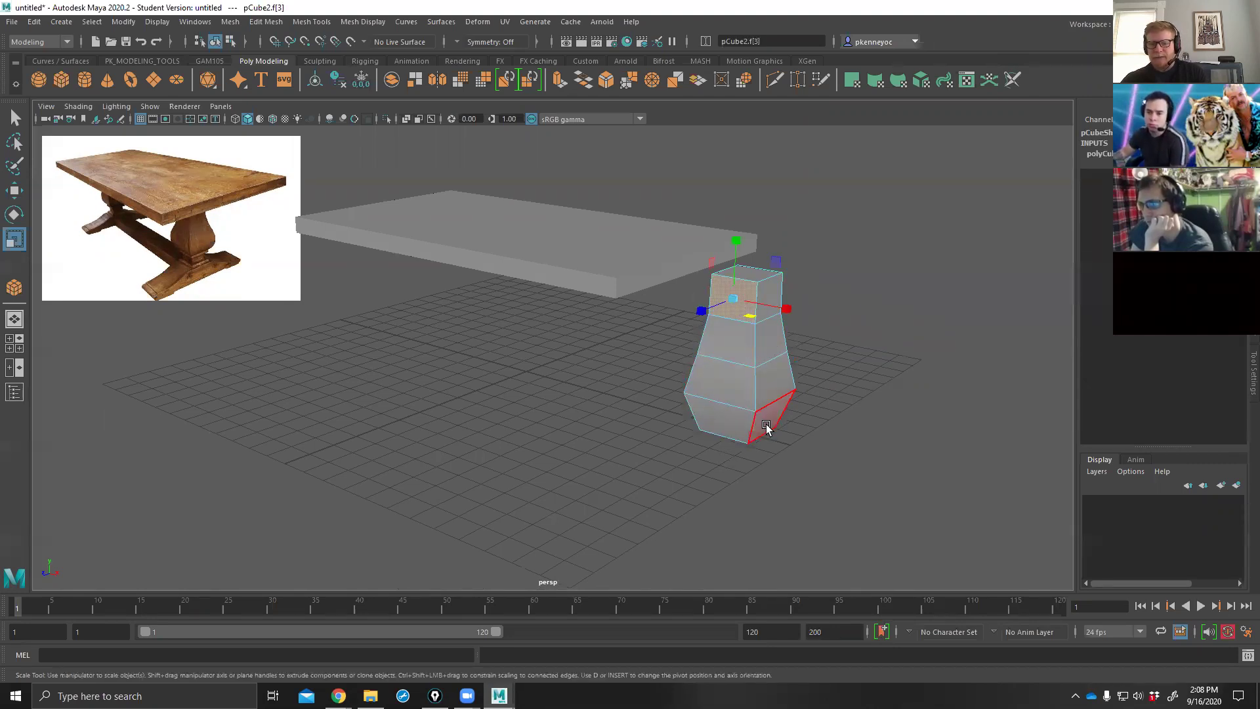
pyautogui.keyDown('shift'); pyautogui.click(722, 423); pyautogui.keyUp('shift')
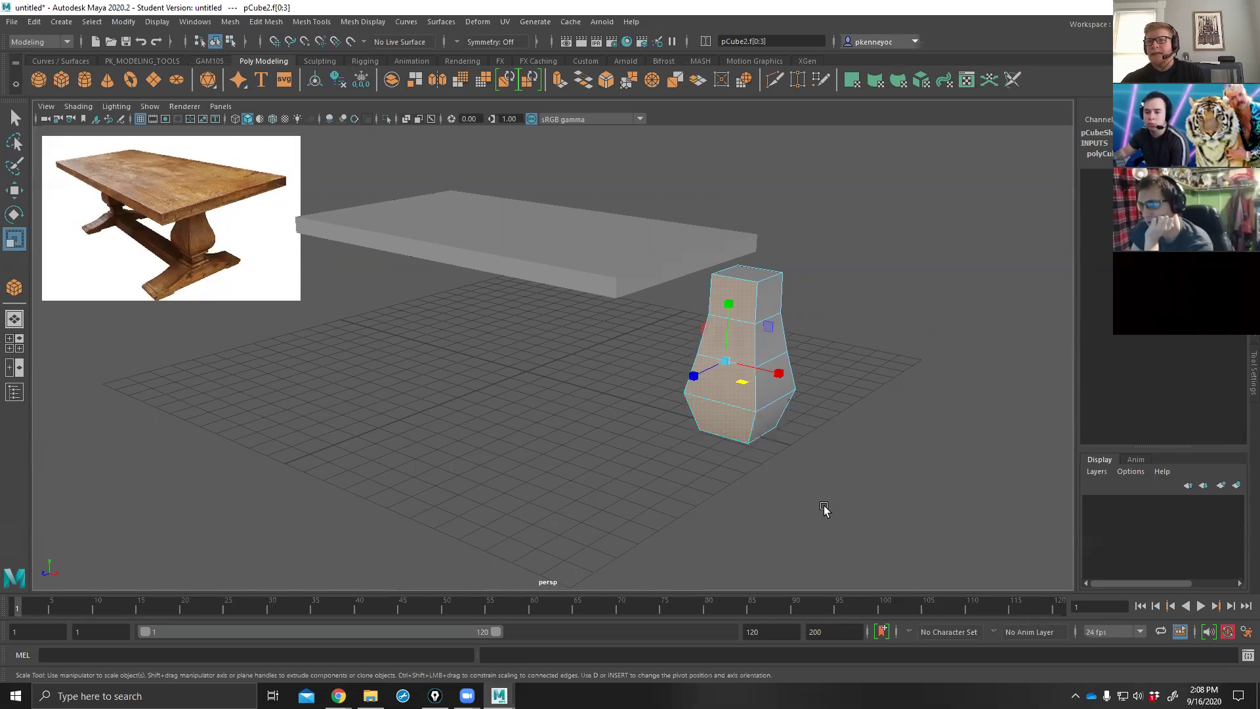
pyautogui.click(864, 404)
pyautogui.keyDown('alt'); pyautogui.moveTo(866, 430); pyautogui.dragTo(821, 424); pyautogui.keyUp('alt')
pyautogui.keyDown('alt'); pyautogui.moveTo(853, 343); pyautogui.dragTo(887, 392); pyautogui.keyUp('alt')
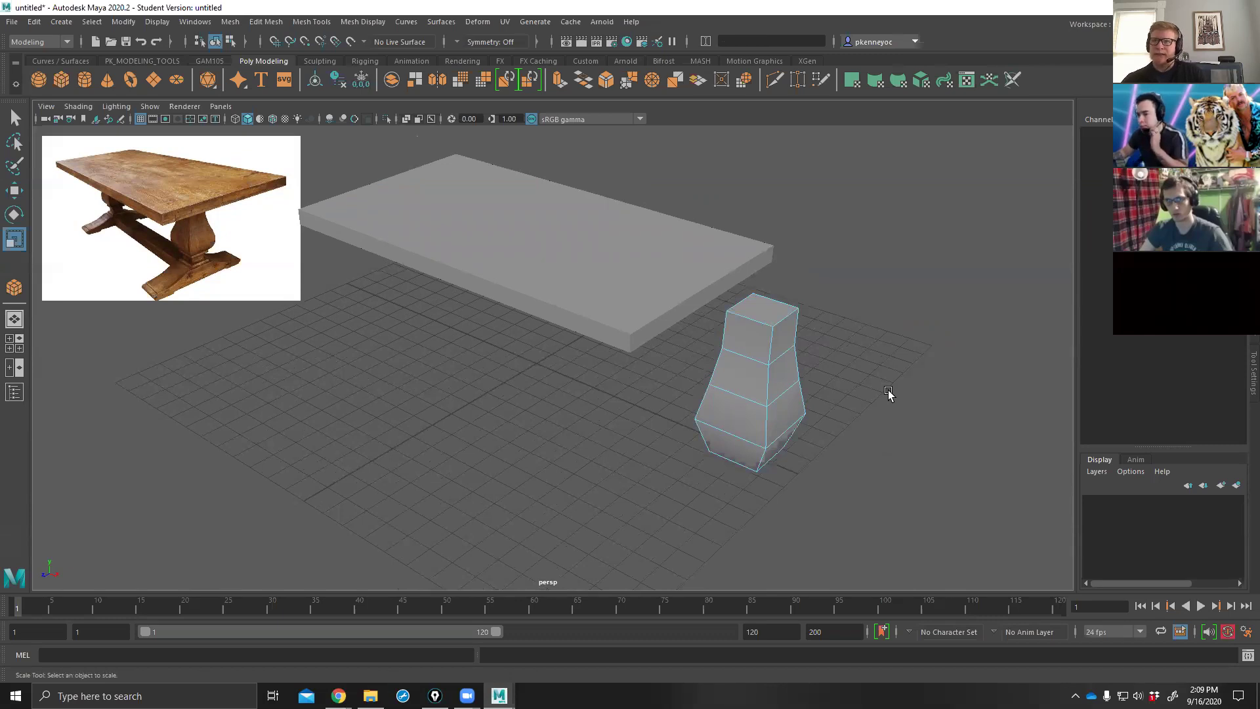
# Try selecting the column of vertices along one vertical corner of the leg, and clear the selection.
pyautogui.keyDown('alt'); pyautogui.moveTo(880, 362); pyautogui.dragTo(802, 317); pyautogui.keyUp('alt')
pyautogui.rightClick(864, 345)
pyautogui.rightClick(801, 312)
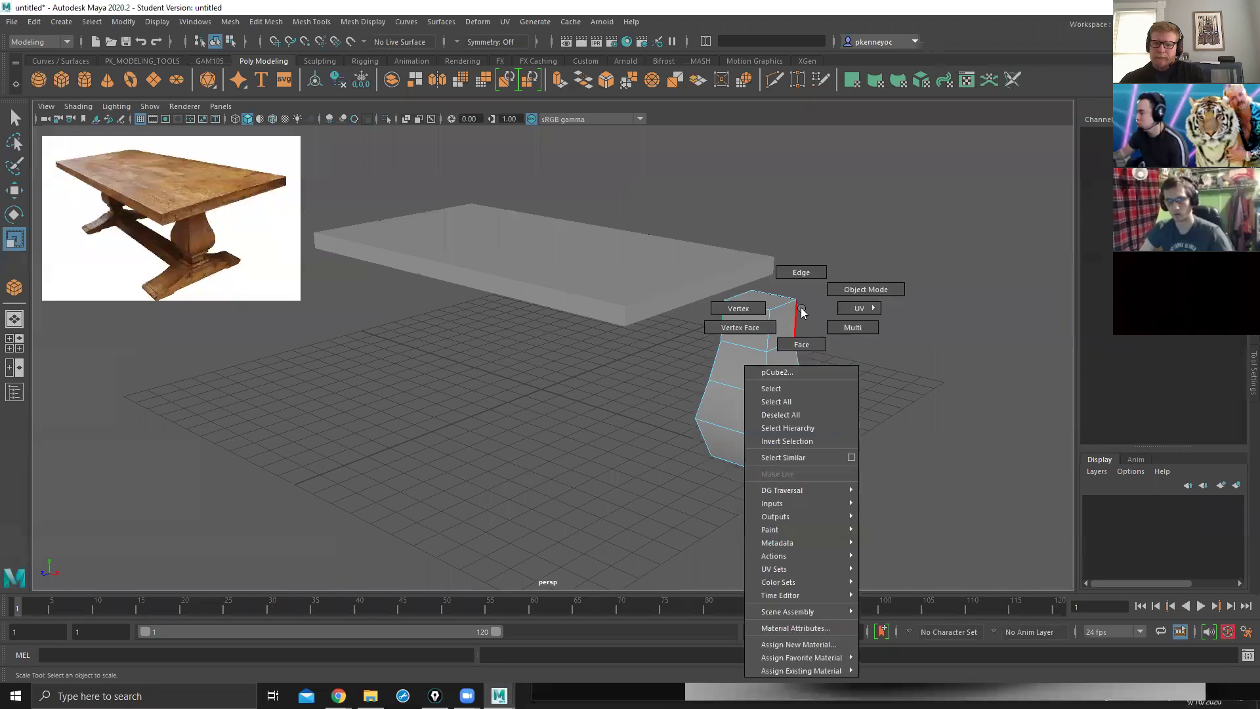
pyautogui.click(751, 309)
pyautogui.click(791, 302)
pyautogui.keyDown('alt'); pyautogui.moveTo(869, 411); pyautogui.dragTo(846, 388); pyautogui.keyUp('alt')
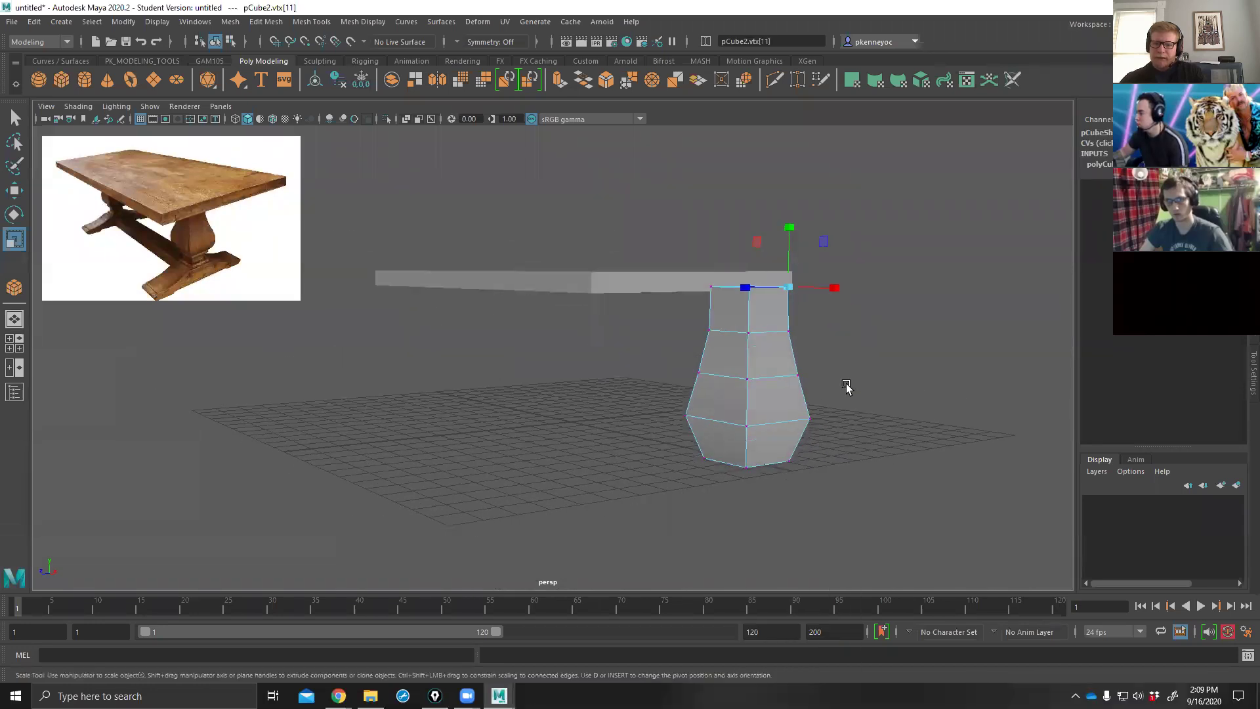
pyautogui.keyDown('shift'); pyautogui.click(790, 461); pyautogui.keyUp('shift')
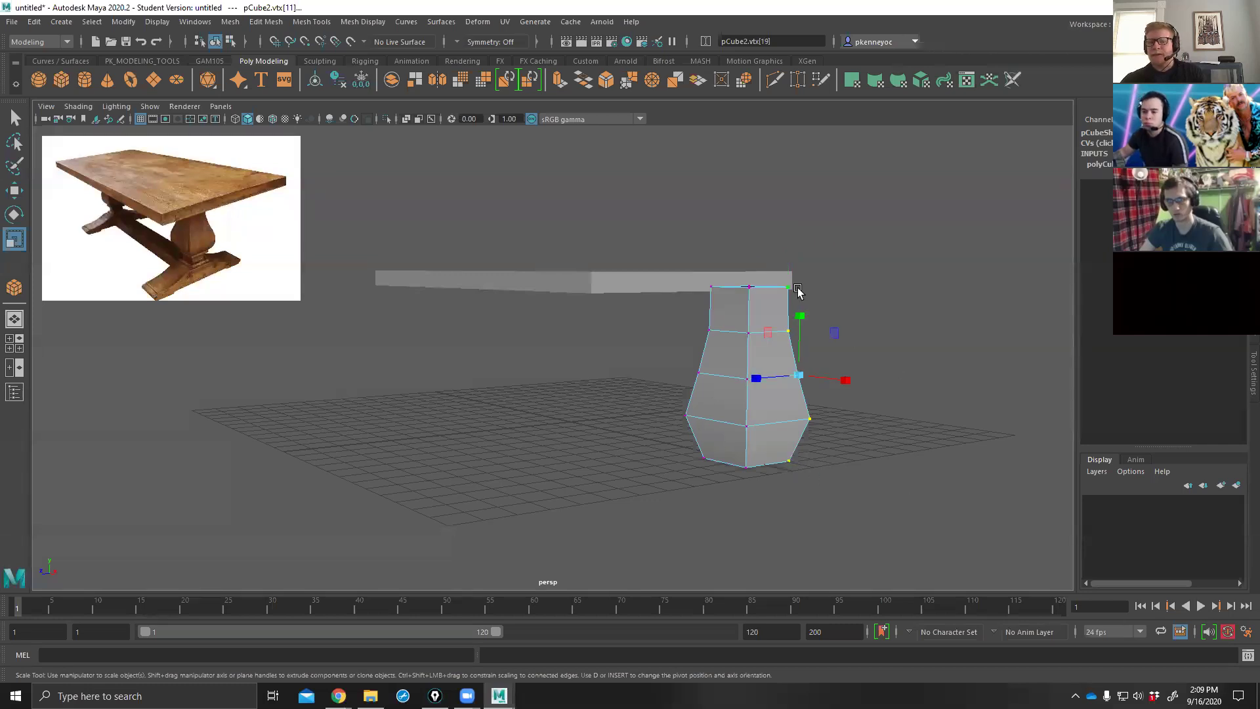
pyautogui.keyDown('alt'); pyautogui.moveTo(845, 485); pyautogui.dragTo(691, 346); pyautogui.keyUp('alt')
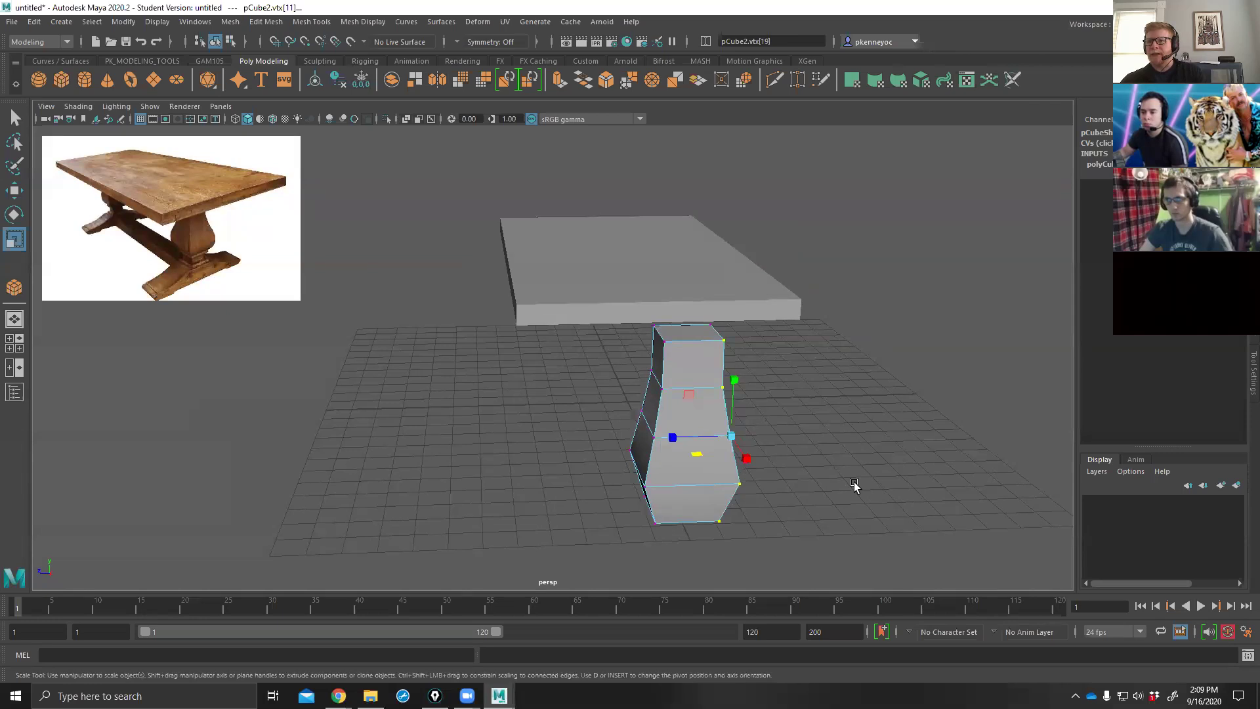
pyautogui.keyDown('alt'); pyautogui.moveTo(855, 485); pyautogui.dragTo(878, 486, button='right'); pyautogui.keyUp('alt')
pyautogui.click(871, 459)
pyautogui.keyDown('alt'); pyautogui.moveTo(869, 459); pyautogui.dragTo(909, 468); pyautogui.keyUp('alt')
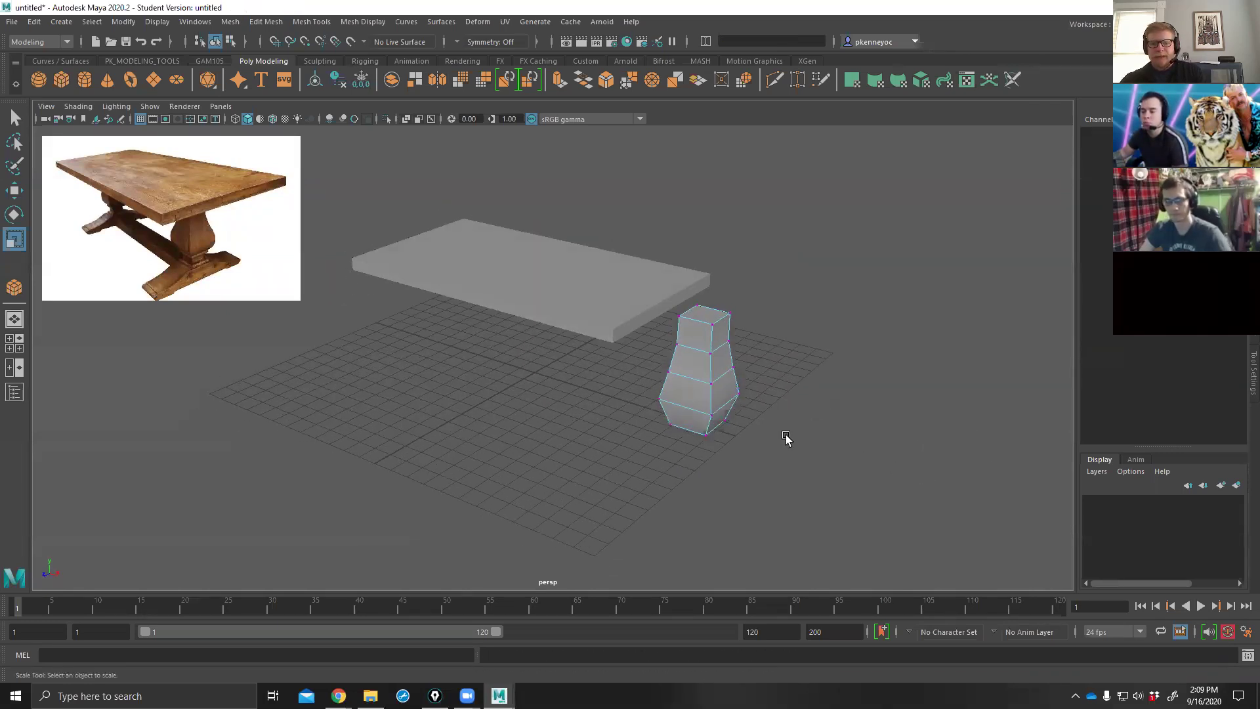
# Enlarge the reference image plane to a Size Y of 0.825 and examine the base of the pictured leg.
pyautogui.scroll(5, 768, 446)
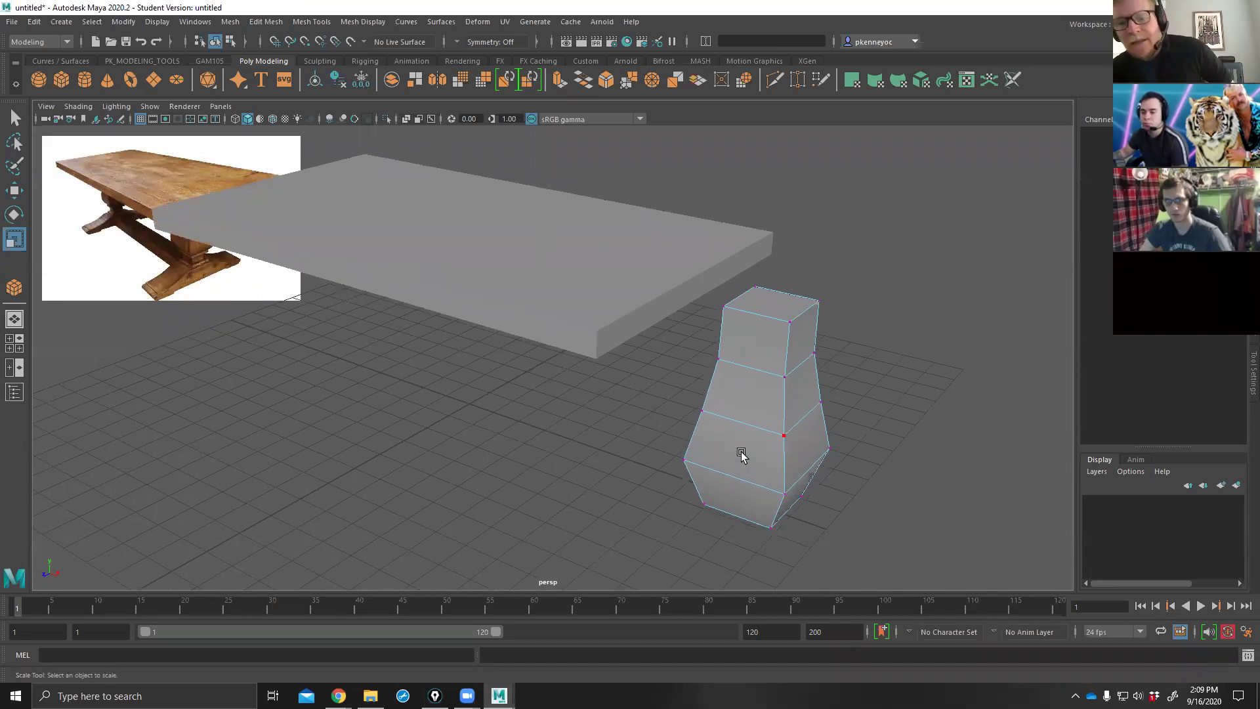
pyautogui.keyDown('alt'); pyautogui.moveTo(745, 433); pyautogui.dragTo(322, 364); pyautogui.keyUp('alt')
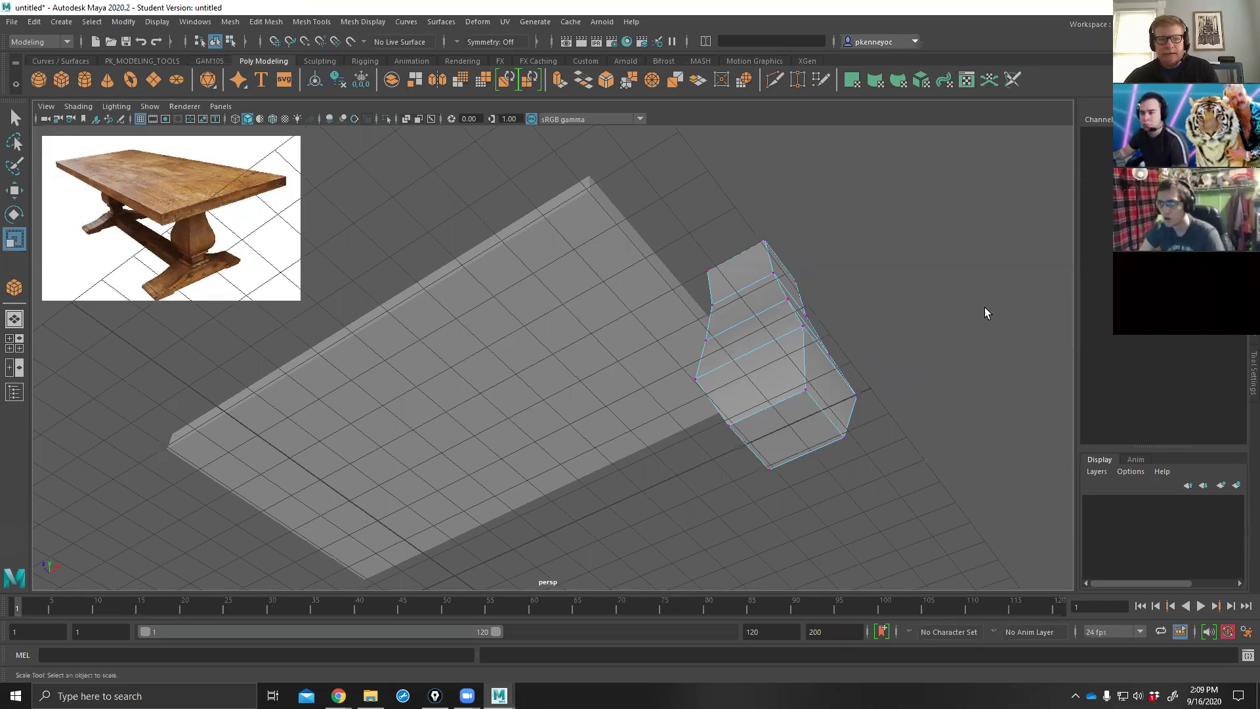
pyautogui.click(302, 236)
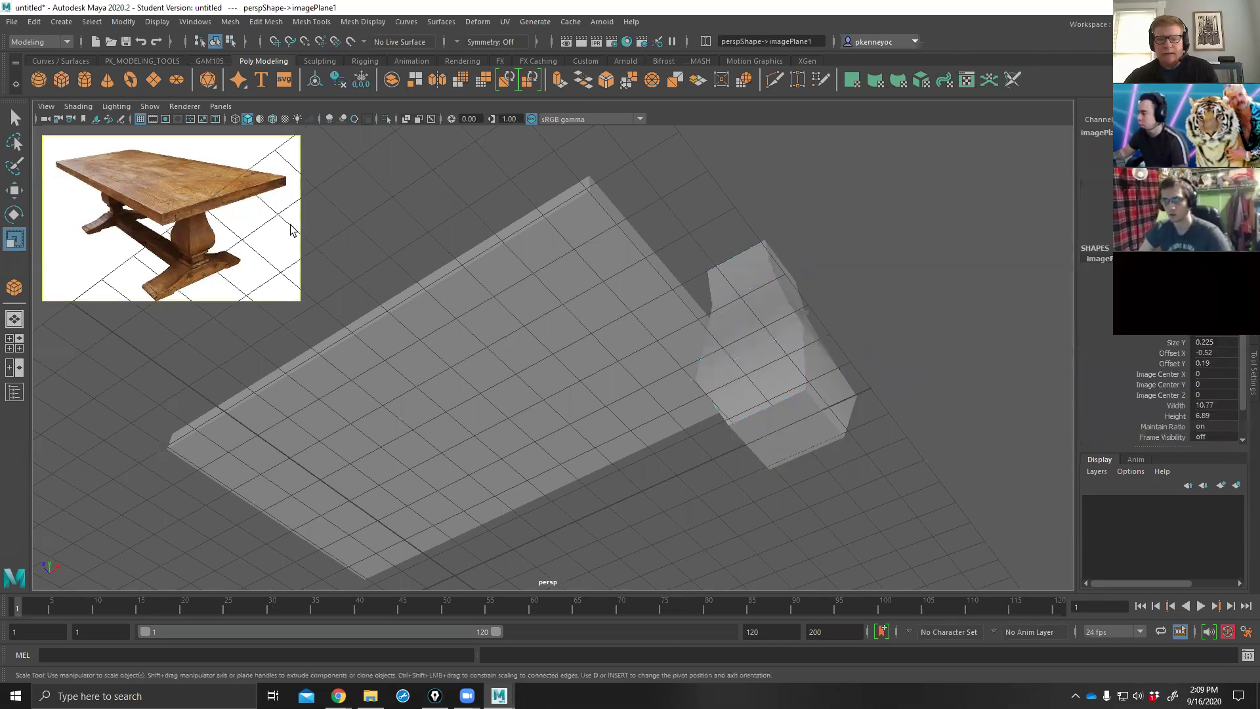
pyautogui.click(1175, 333)
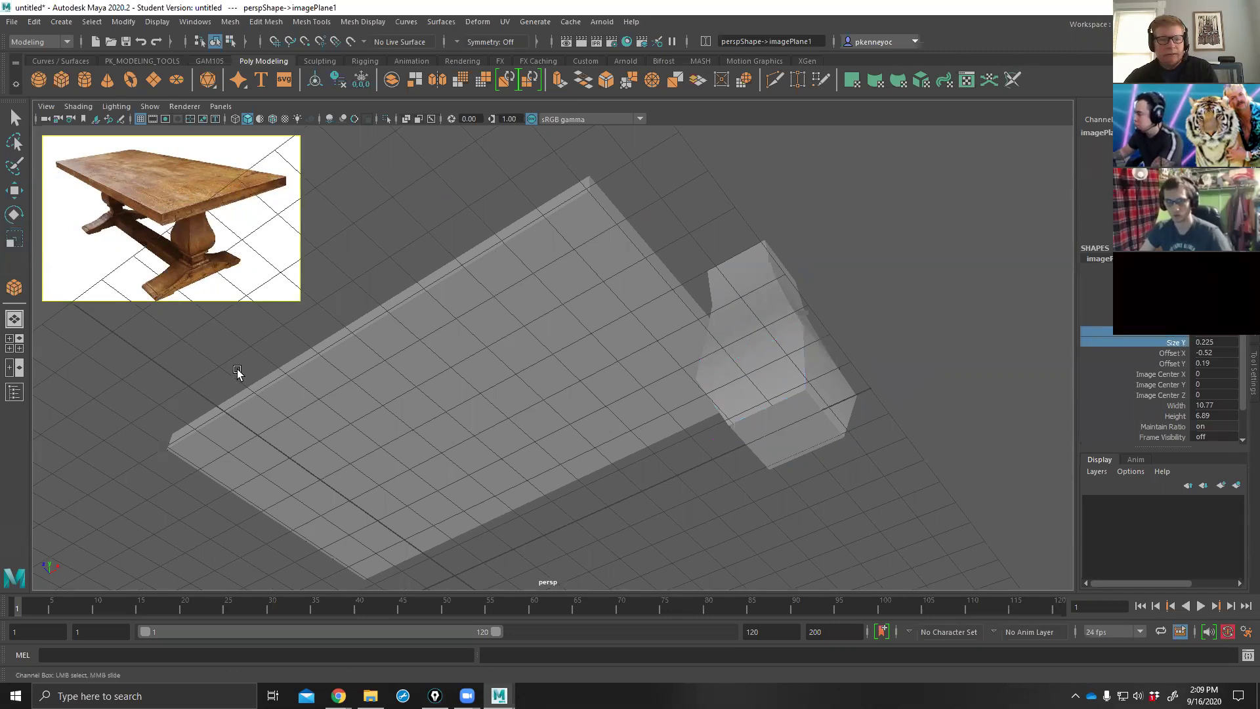
pyautogui.moveTo(236, 371); pyautogui.dragTo(244, 369, button='middle')
pyautogui.keyDown('alt'); pyautogui.moveTo(244, 369); pyautogui.dragTo(454, 431); pyautogui.keyUp('alt')
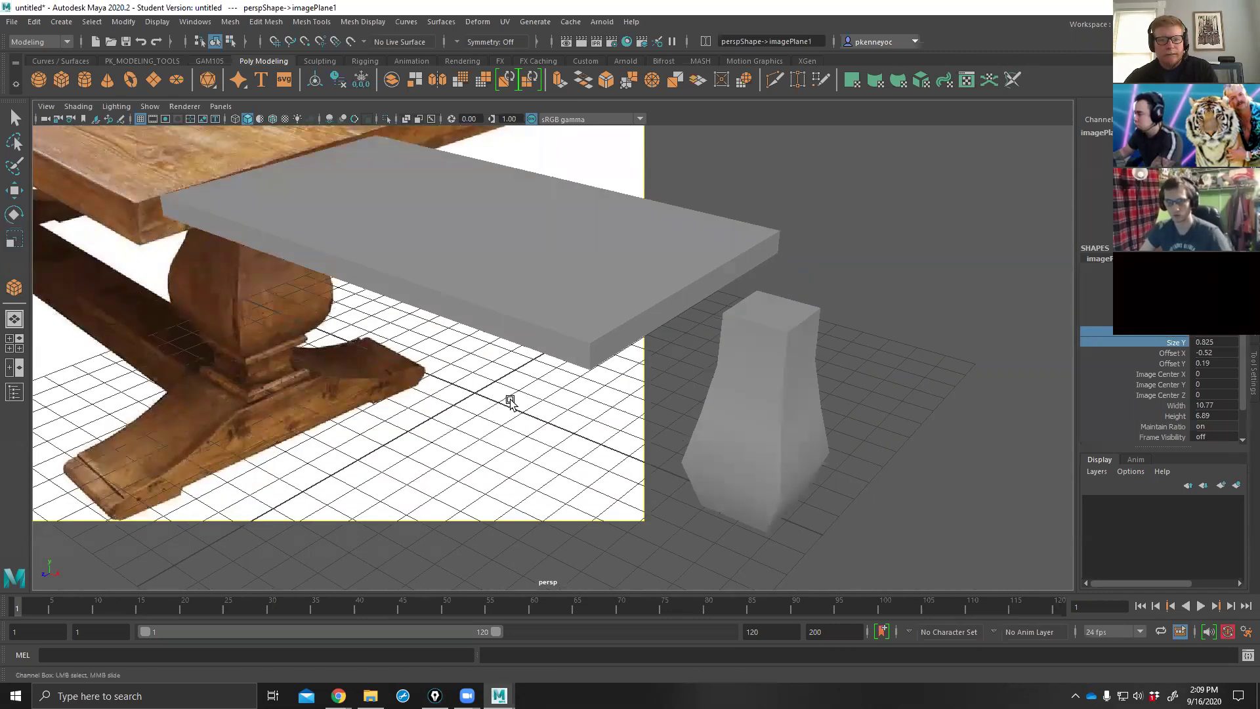
pyautogui.keyDown('alt'); pyautogui.moveTo(509, 400); pyautogui.dragTo(374, 420); pyautogui.keyUp('alt')
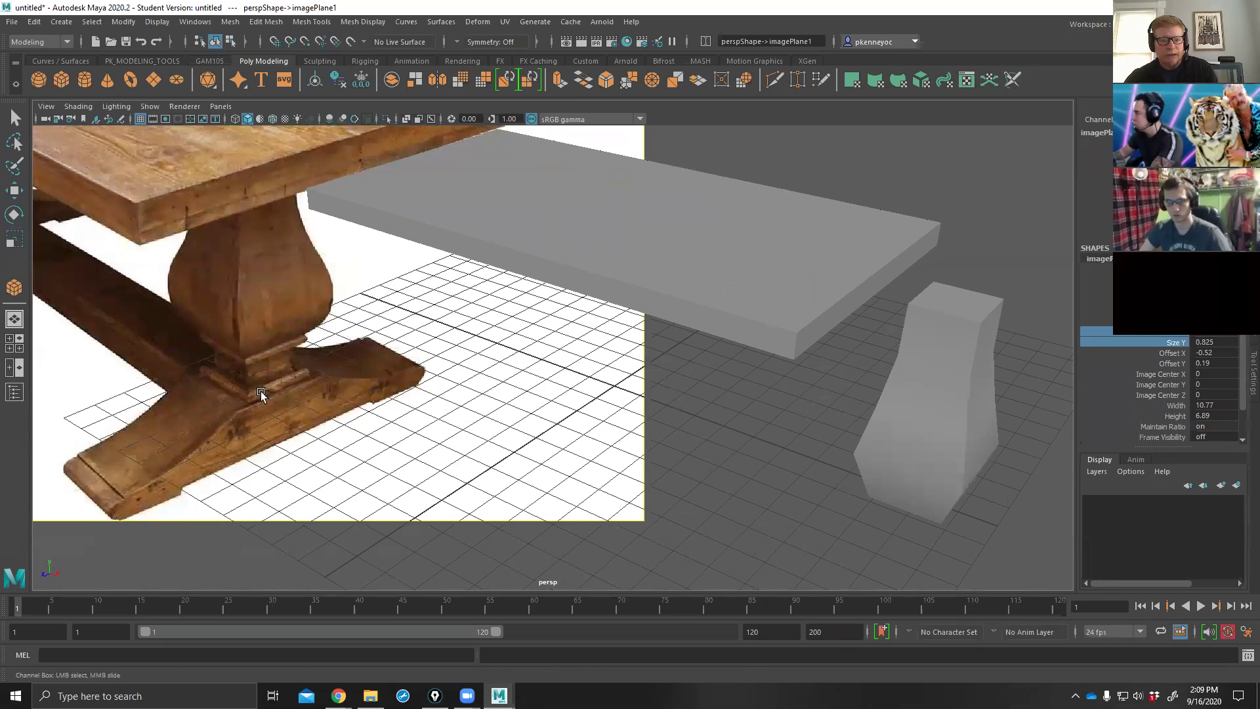
pyautogui.keyDown('alt'); pyautogui.moveTo(723, 440); pyautogui.dragTo(857, 375); pyautogui.keyUp('alt')
# Shrink the reference image plane back to a Size Y of 0.225.
pyautogui.click(857, 375)
pyautogui.press('r')
pyautogui.keyDown('alt'); pyautogui.moveTo(866, 420); pyautogui.dragTo(872, 444); pyautogui.keyUp('alt')
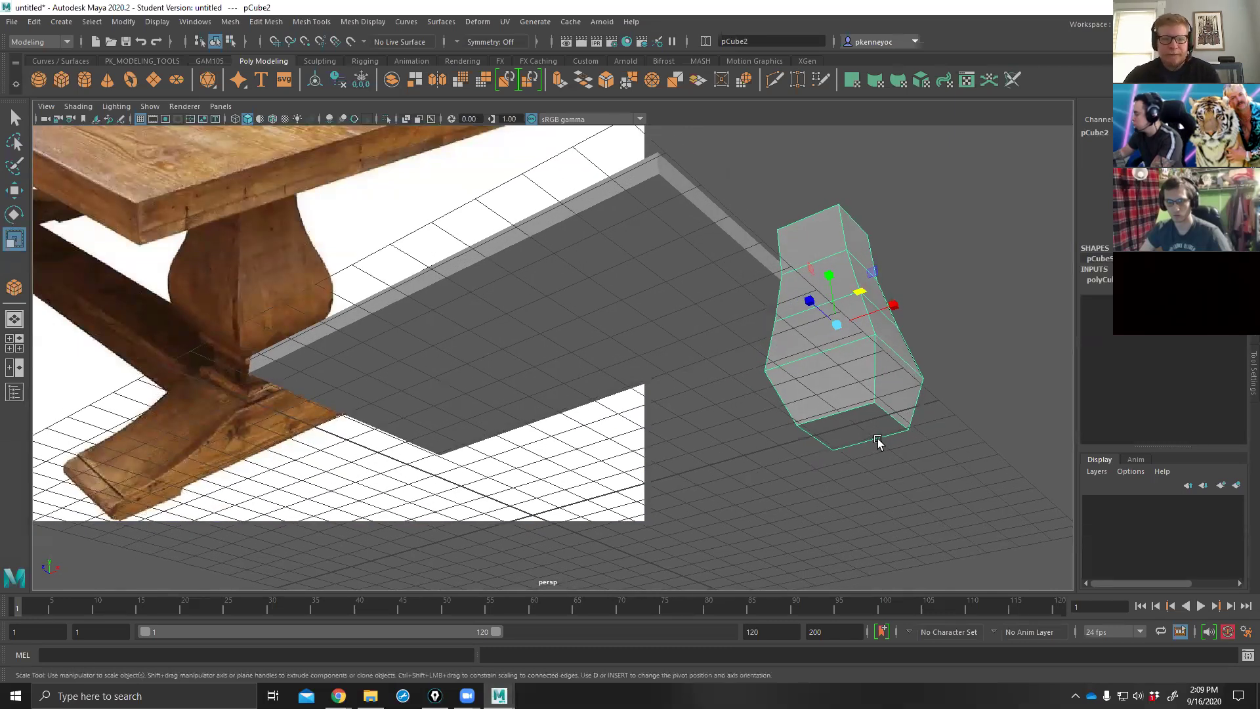
pyautogui.click(591, 519)
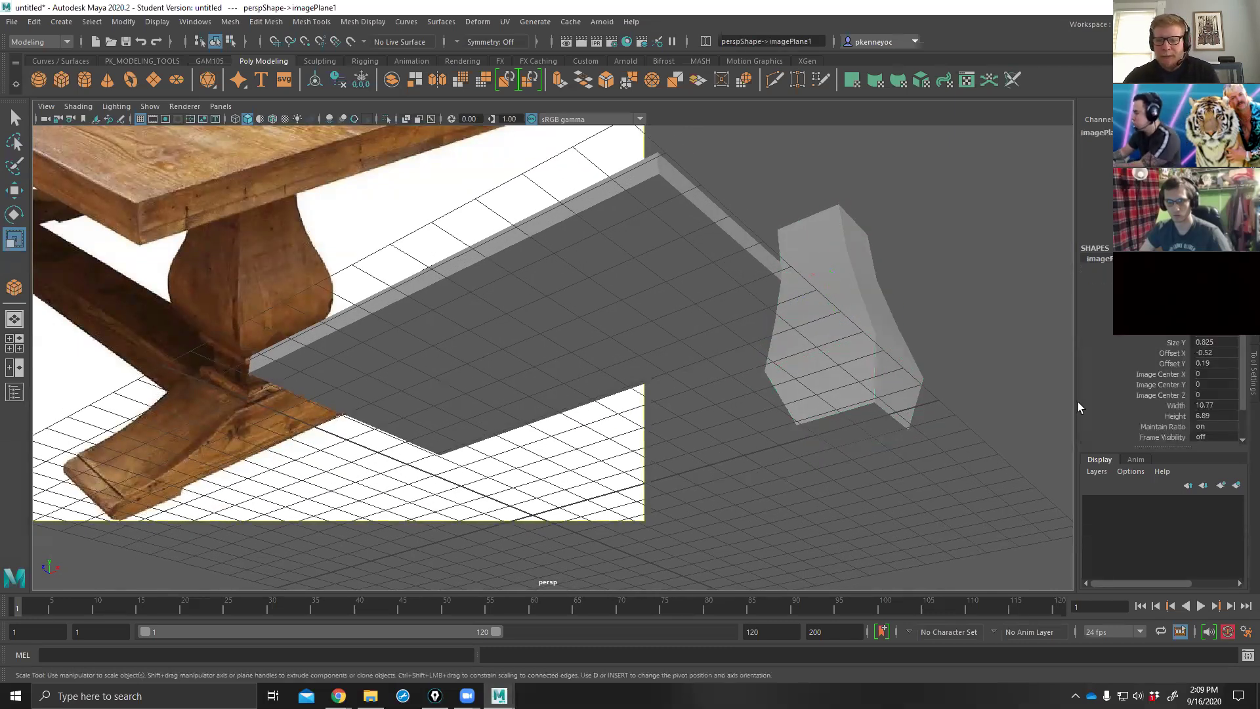
pyautogui.click(1174, 342)
pyautogui.click(1202, 342)
pyautogui.moveTo(945, 425); pyautogui.dragTo(904, 425, button='middle')
pyautogui.keyDown('alt'); pyautogui.moveTo(863, 402); pyautogui.dragTo(861, 412); pyautogui.keyUp('alt')
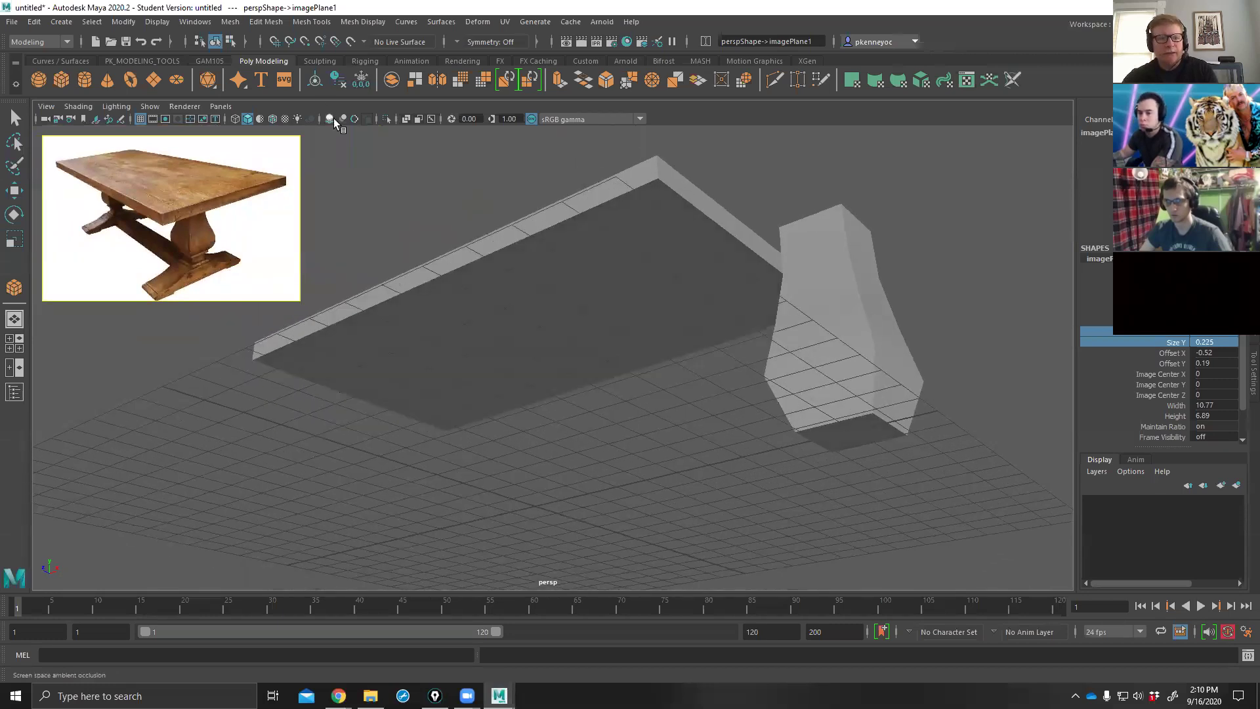
# Turn on wireframe on shaded display in the perspective view.
pyautogui.click(273, 119)
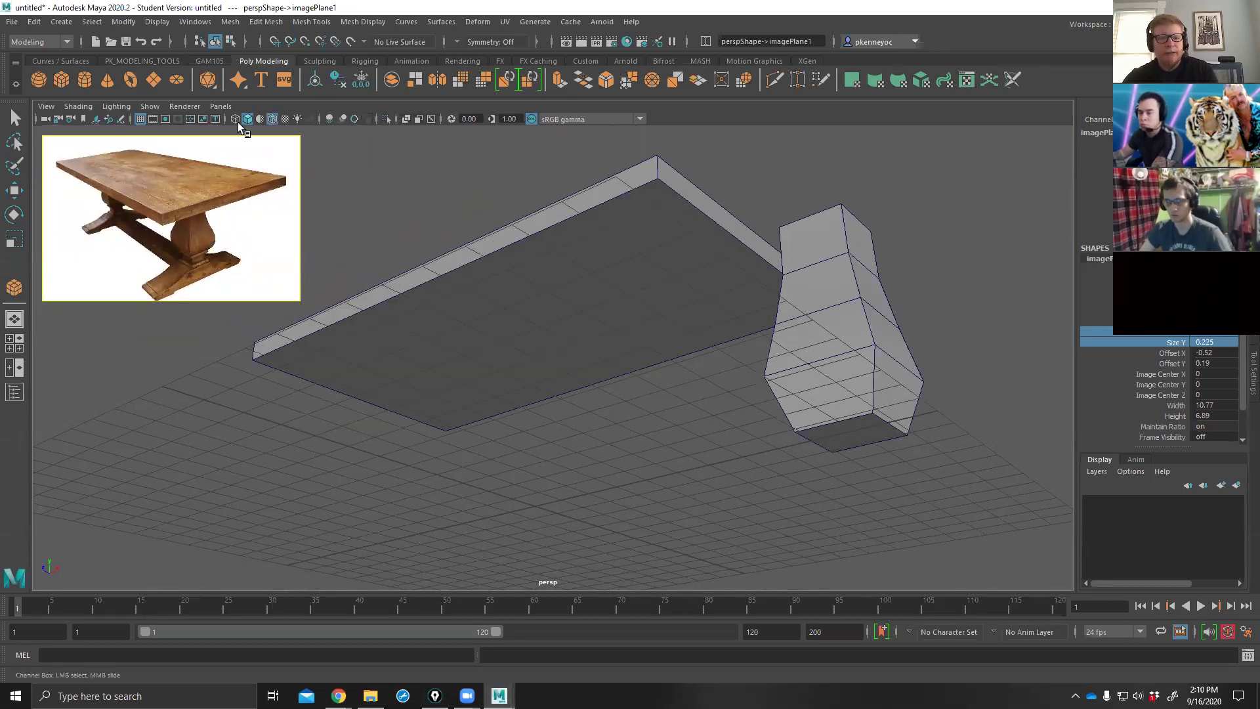
pyautogui.keyDown('alt'); pyautogui.moveTo(798, 281); pyautogui.dragTo(804, 333); pyautogui.keyUp('alt')
pyautogui.moveTo(619, 407)
pyautogui.keyDown('alt'); pyautogui.mouseDown()
pyautogui.moveTo(615, 369)
pyautogui.moveTo(618, 394)
pyautogui.mouseUp(); pyautogui.keyUp('alt')
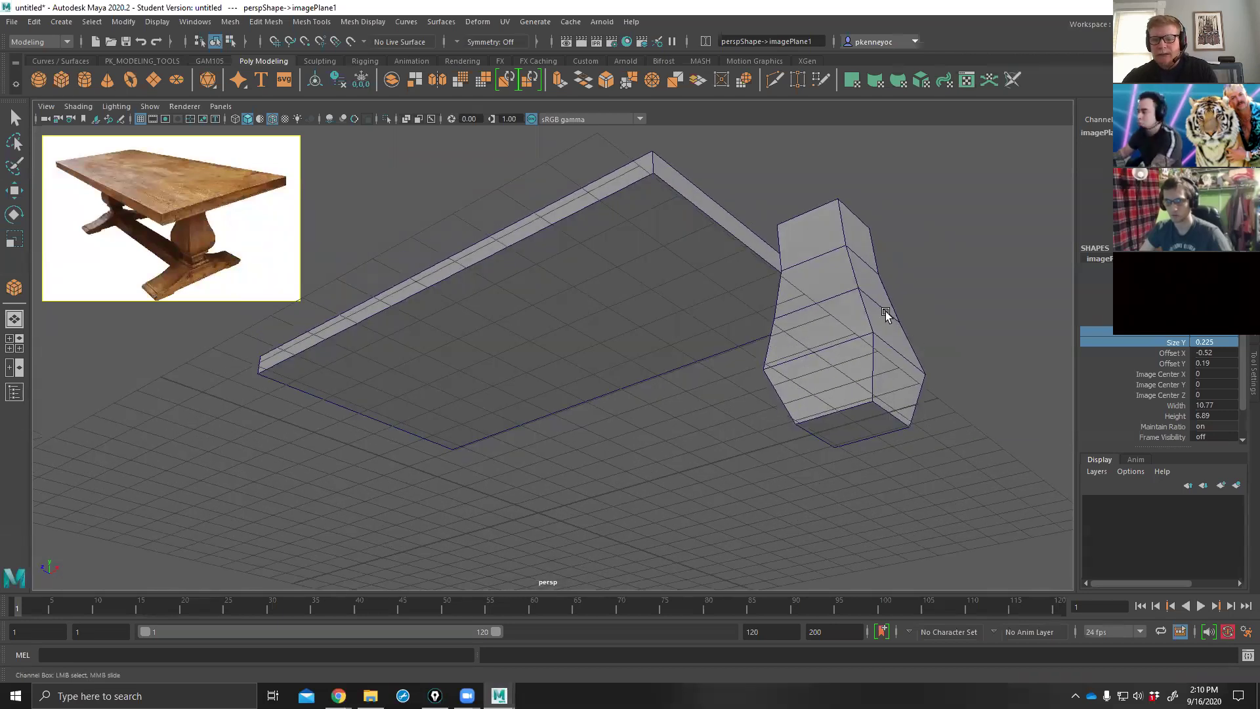
# Raise the leg vertically above the grid and select its bottom face.
pyautogui.click(844, 298)
pyautogui.press('w')
pyautogui.moveTo(834, 281); pyautogui.dragTo(946, 236)
pyautogui.moveTo(945, 234); pyautogui.dragTo(945, 270, button='right')
pyautogui.click(806, 305)
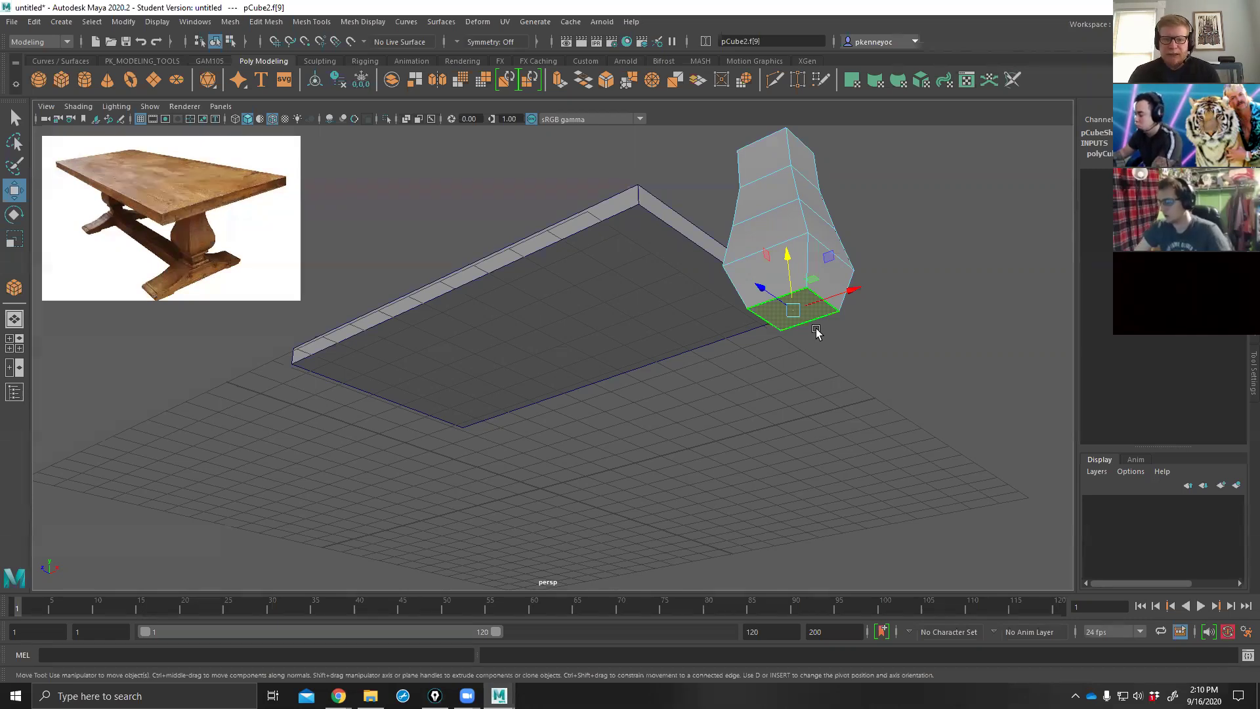
pyautogui.keyDown('alt'); pyautogui.moveTo(816, 332); pyautogui.dragTo(791, 259); pyautogui.keyUp('alt')
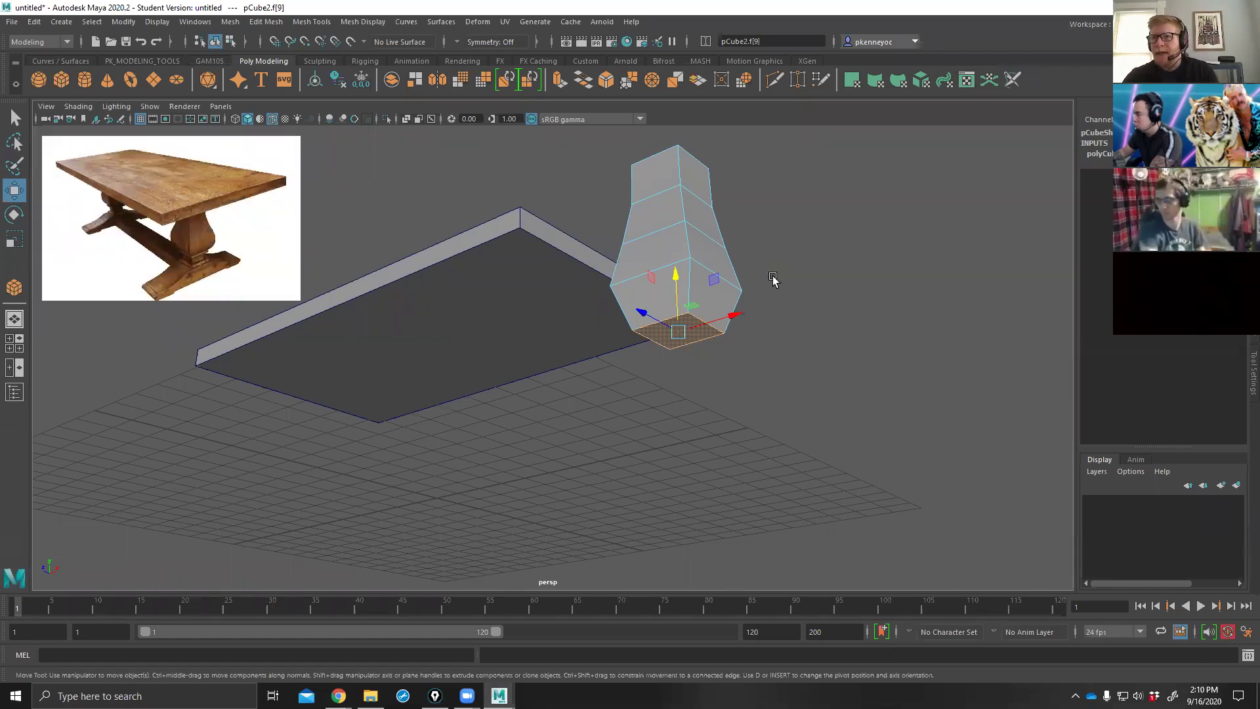
# Add the Extrude command to the custom GAM105 shelf.
pyautogui.keyDown('shift'); pyautogui.rightClick(773, 279); pyautogui.keyUp('shift')
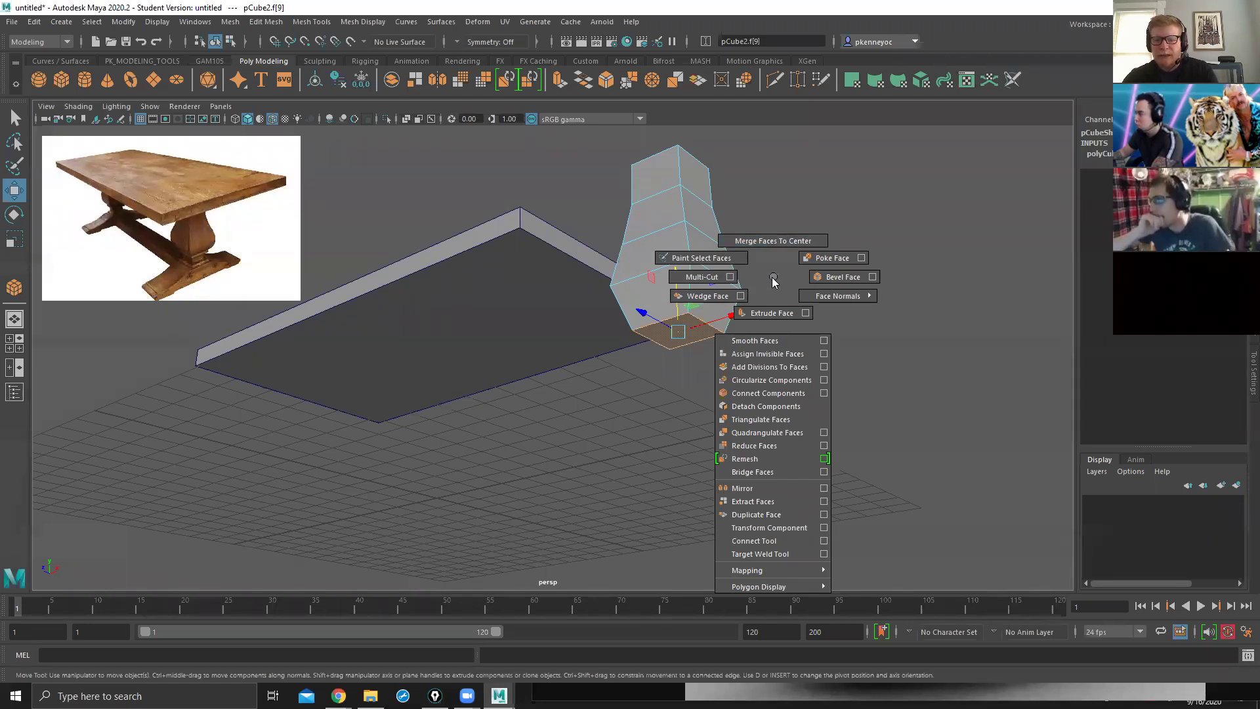
pyautogui.keyDown('shift'); pyautogui.moveTo(772, 278); pyautogui.dragTo(773, 276, button='right'); pyautogui.keyUp('shift')
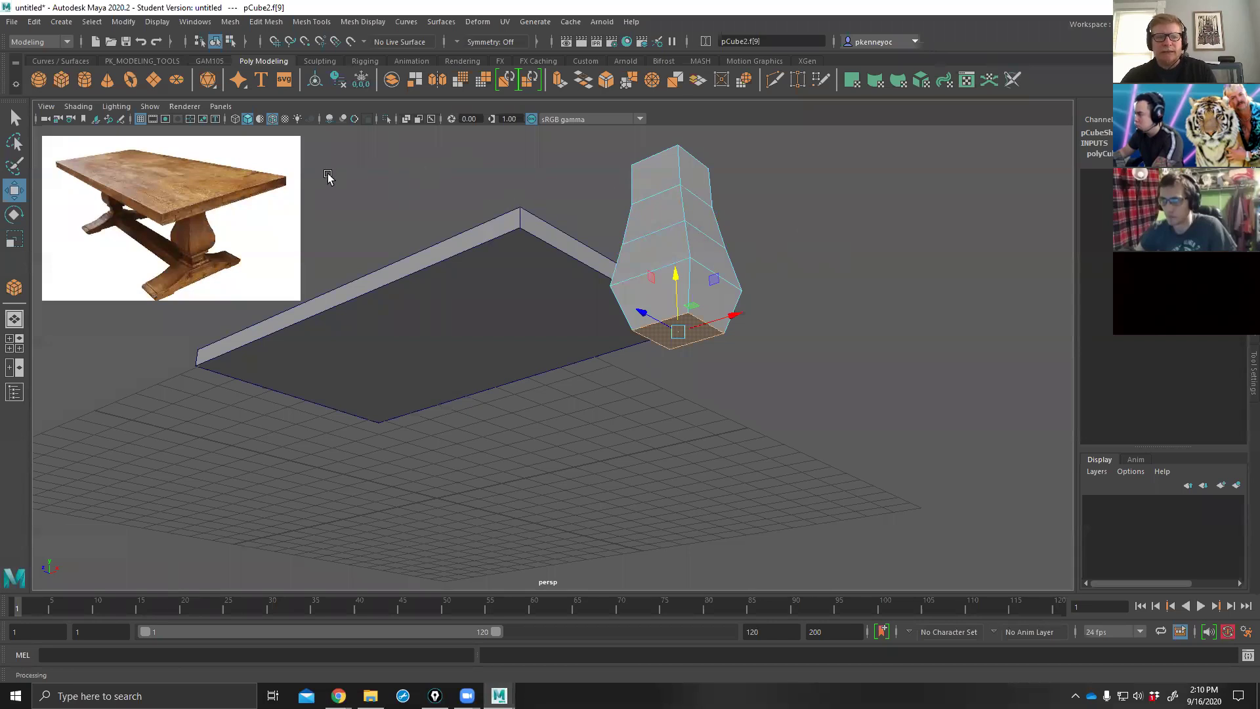
pyautogui.click(275, 23)
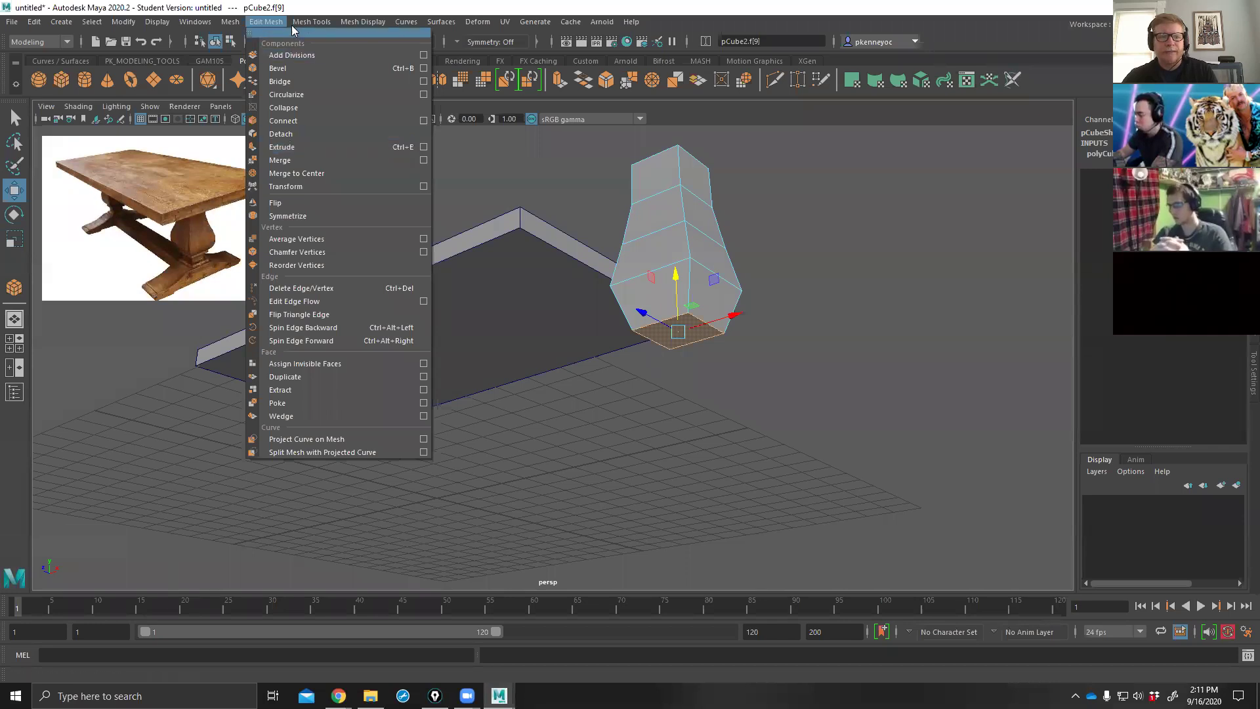
pyautogui.click(257, 23)
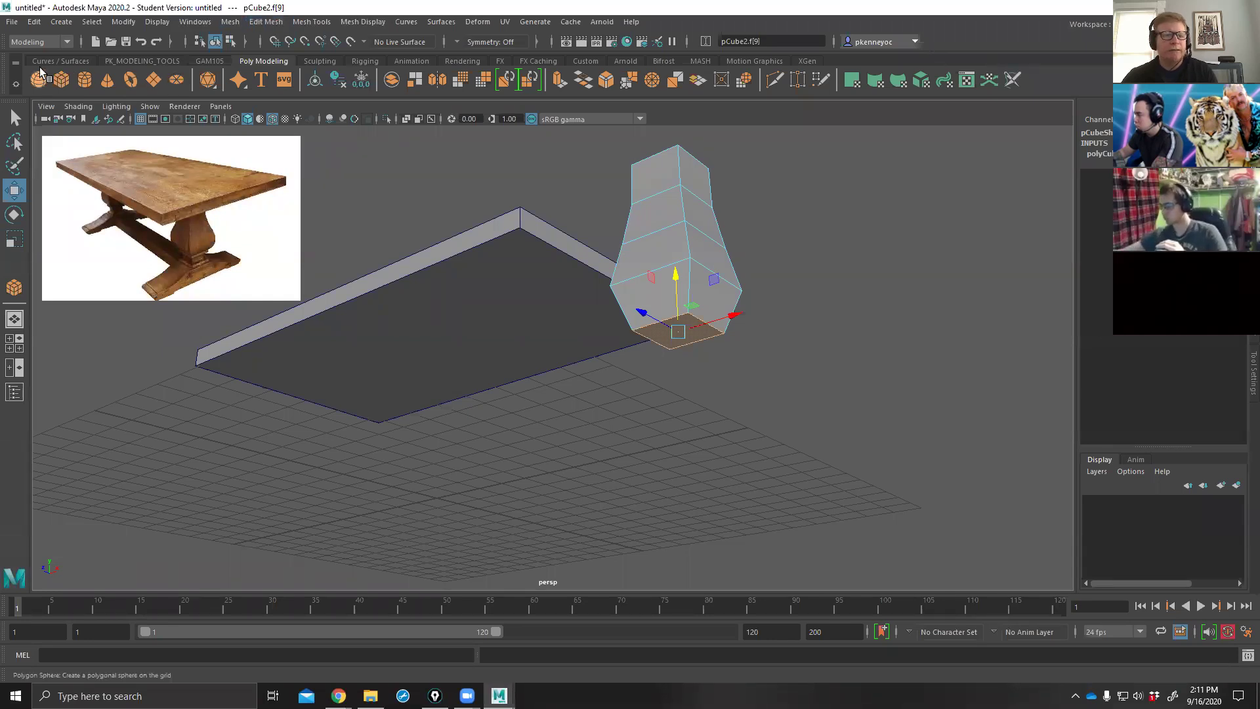
pyautogui.click(210, 61)
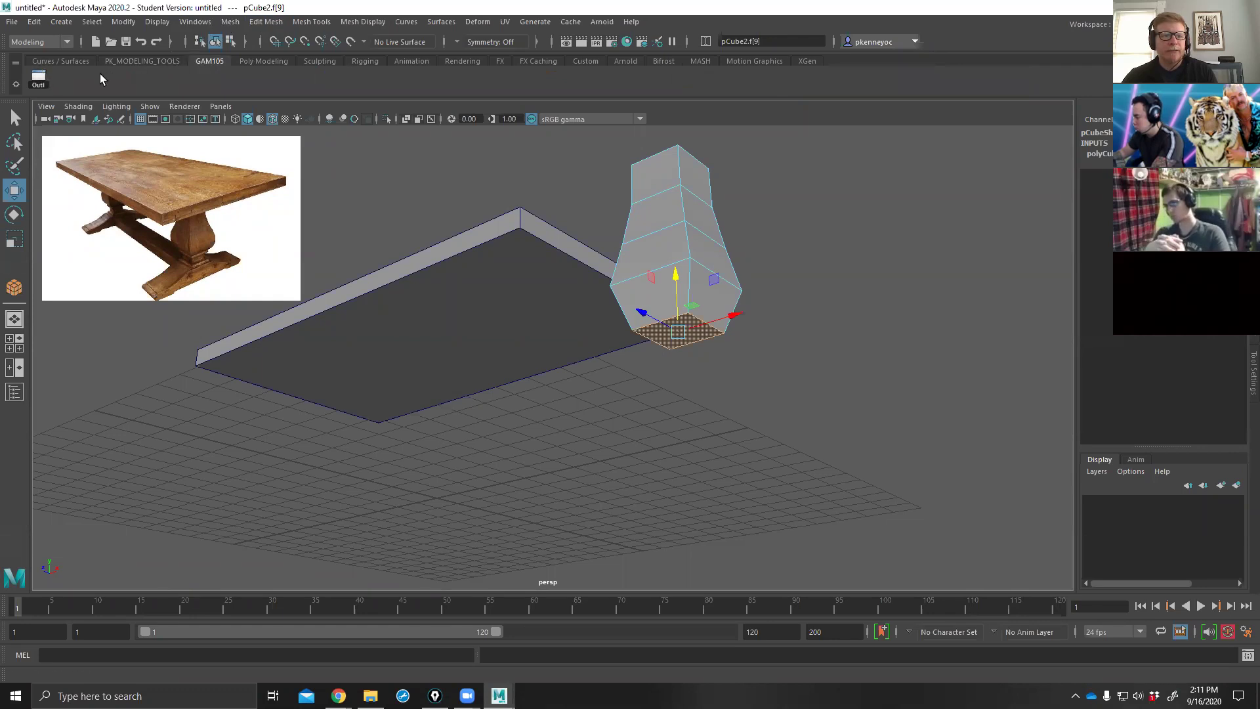
pyautogui.click(256, 22)
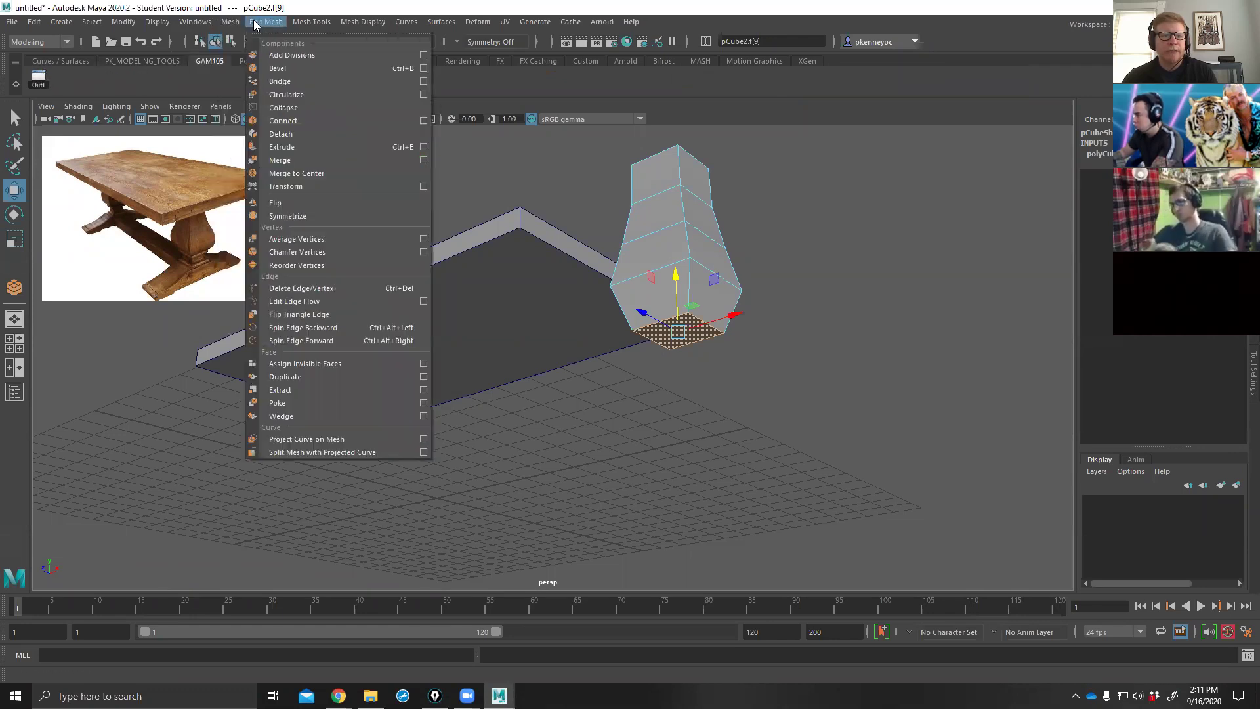
pyautogui.keyDown('ctrl'); pyautogui.keyDown('shift'); pyautogui.click(287, 147); pyautogui.keyUp('shift'); pyautogui.keyUp('ctrl')
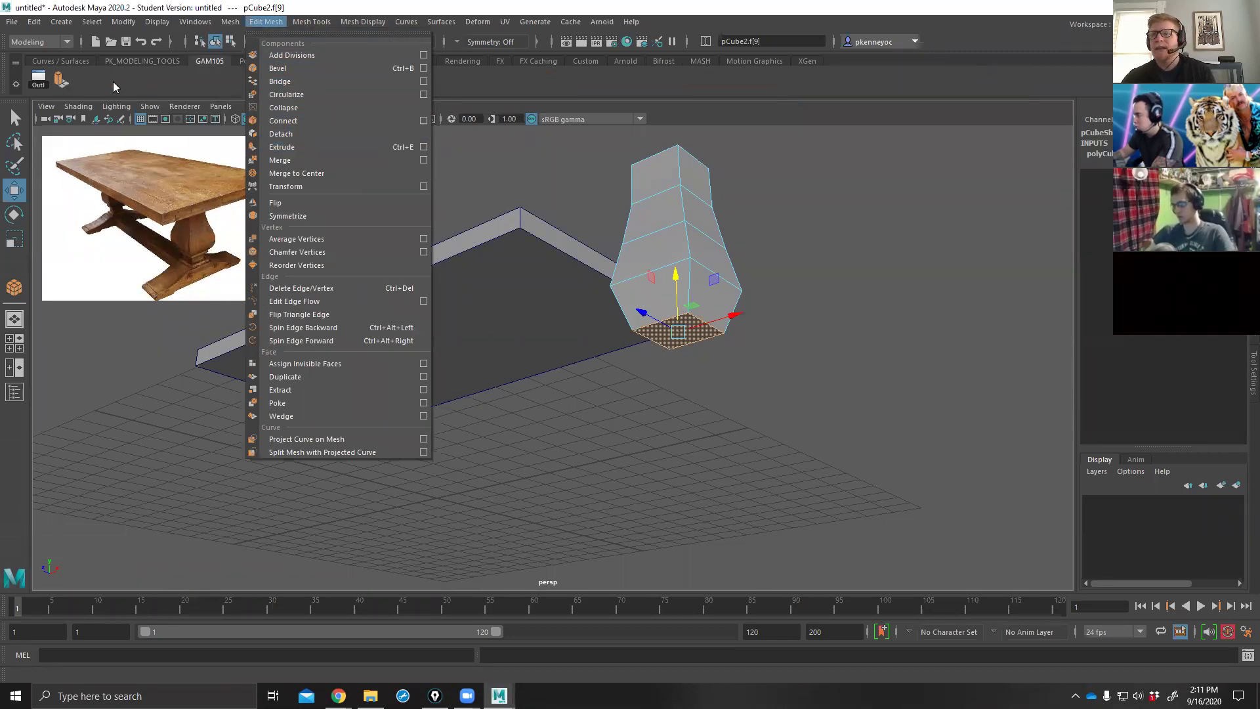
# Select an edge on the leg's side and examine the editing commands offered for edges.
pyautogui.click(140, 83)
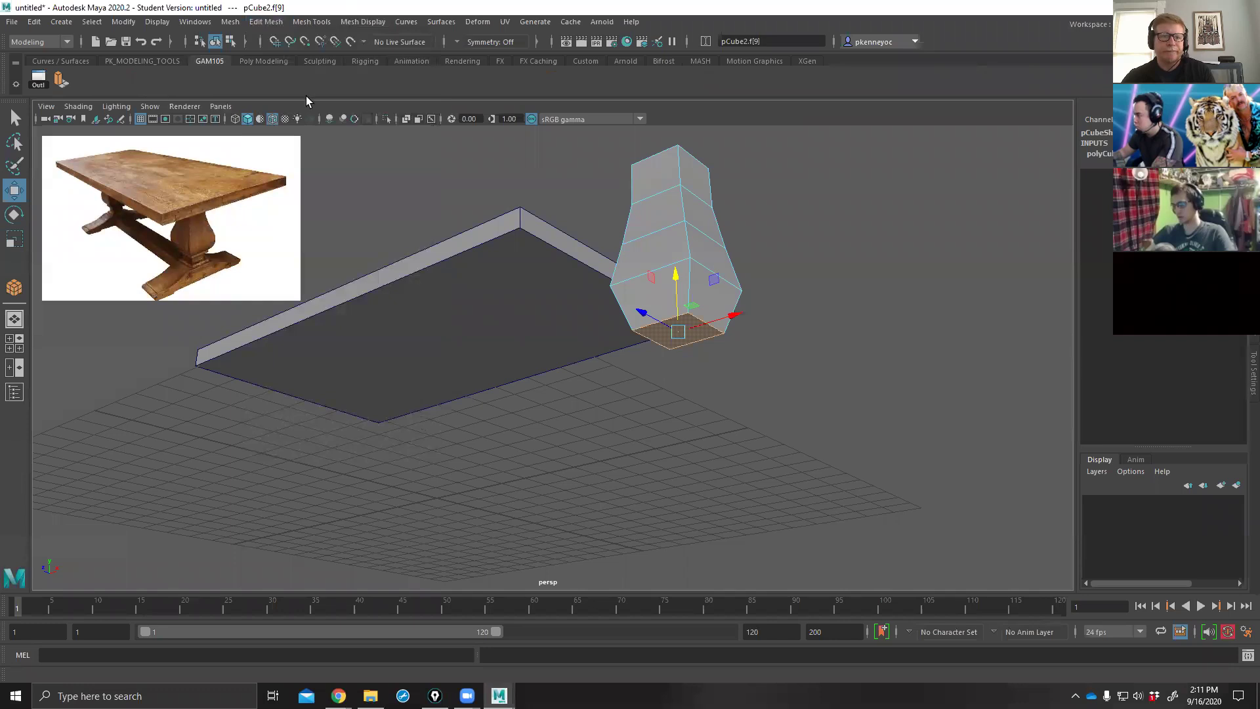
pyautogui.moveTo(911, 290)
pyautogui.keyDown('alt'); pyautogui.mouseDown()
pyautogui.moveTo(920, 259)
pyautogui.moveTo(914, 268)
pyautogui.mouseUp(); pyautogui.keyUp('alt')
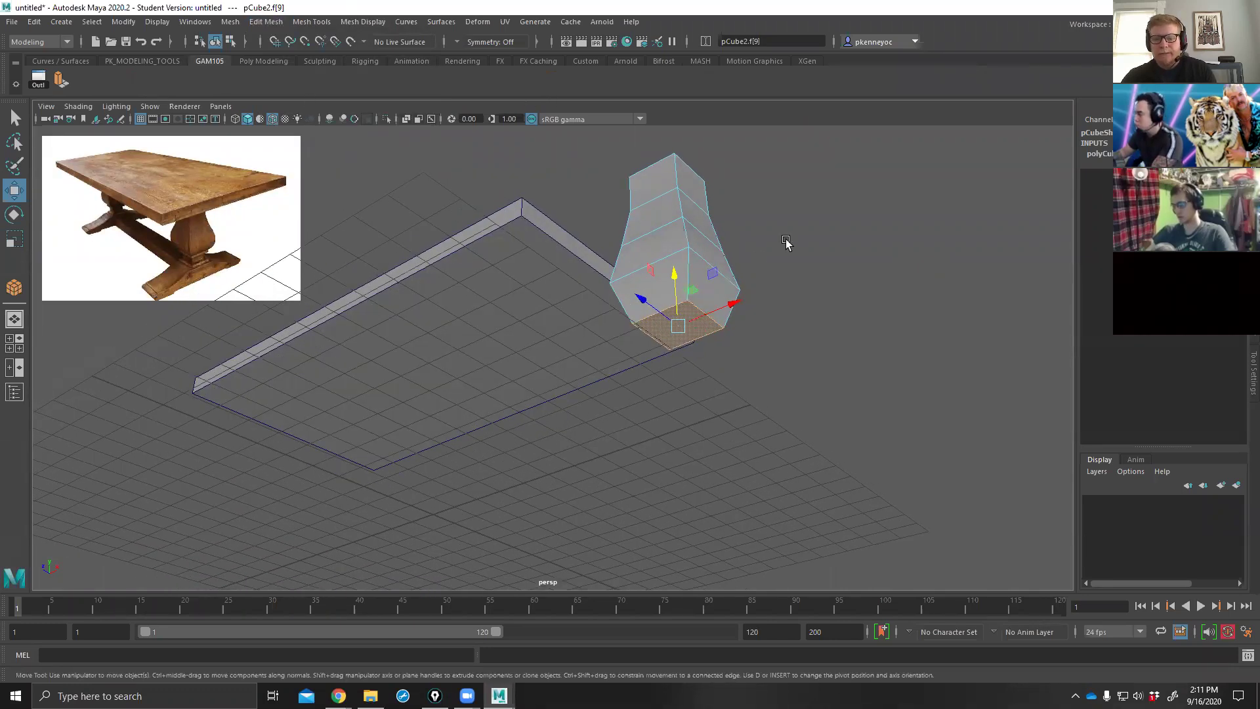
pyautogui.keyDown('alt'); pyautogui.moveTo(786, 242); pyautogui.dragTo(785, 250); pyautogui.keyUp('alt')
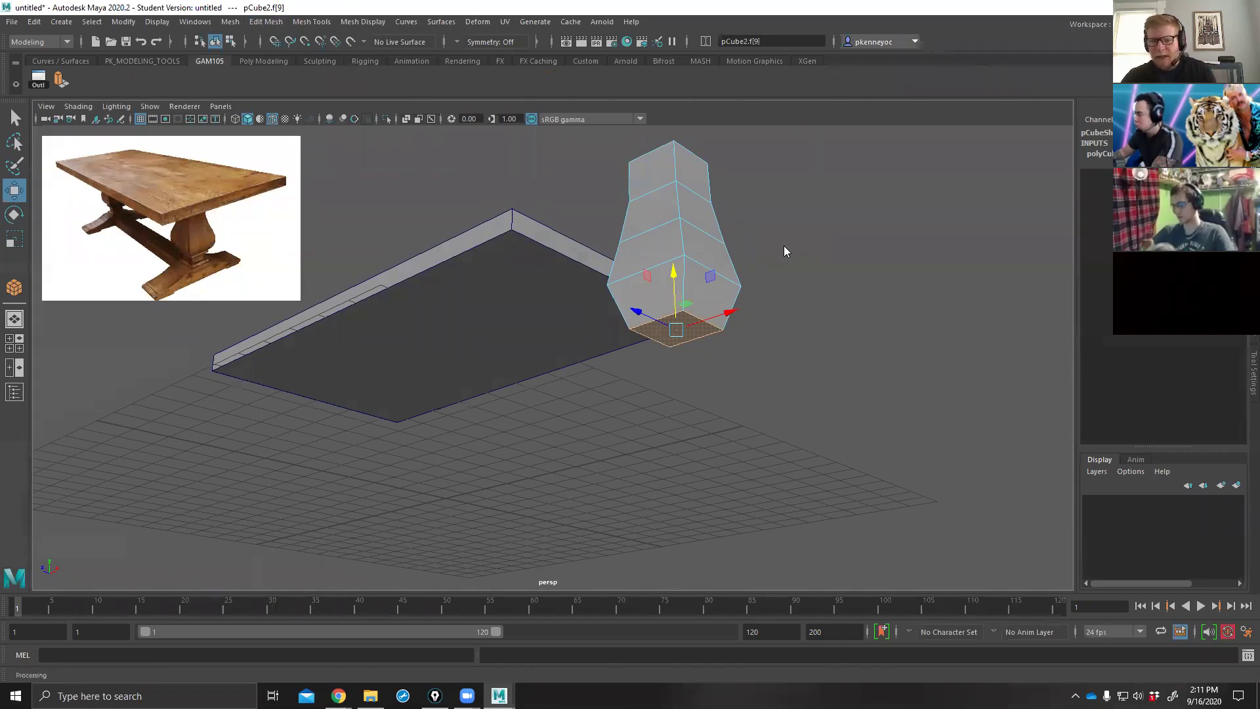
pyautogui.rightClick(783, 247)
pyautogui.click(784, 209)
pyautogui.click(733, 265)
pyautogui.keyDown('shift'); pyautogui.rightClick(858, 205); pyautogui.keyUp('shift')
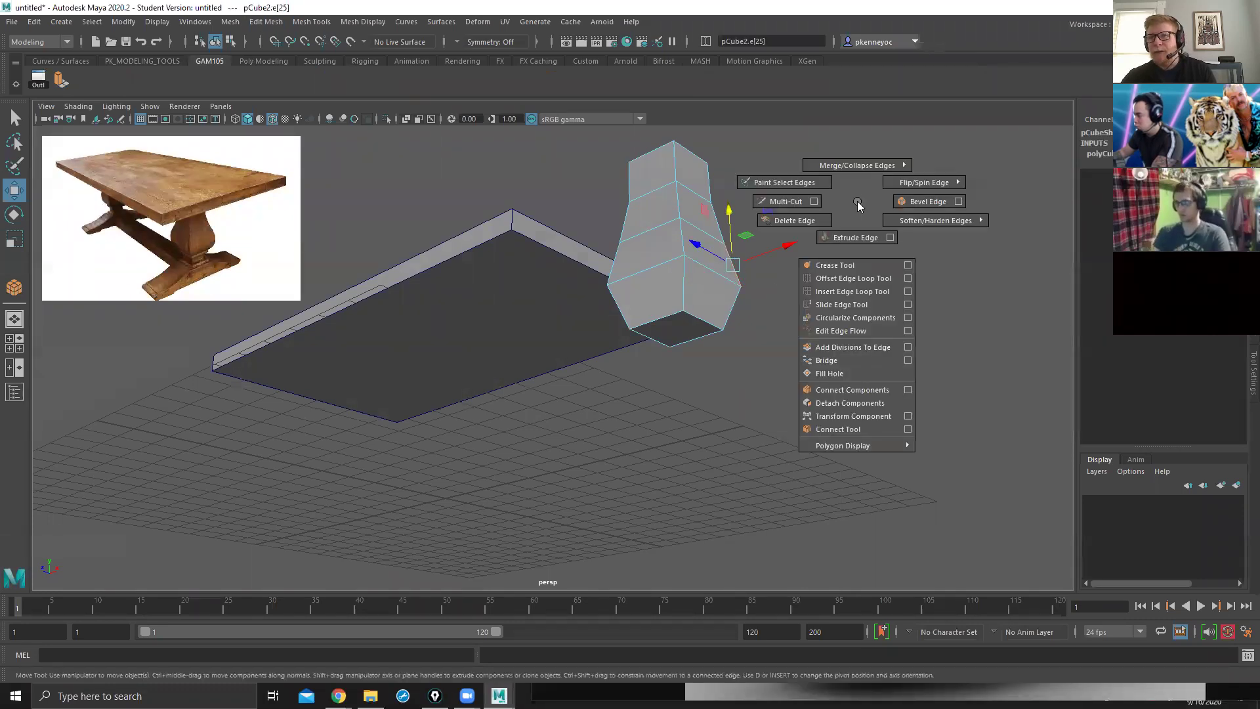
# Select a vertex on the leg's side and examine the editing commands offered for vertices.
pyautogui.moveTo(857, 202); pyautogui.dragTo(785, 230, button='right')
pyautogui.click(732, 244)
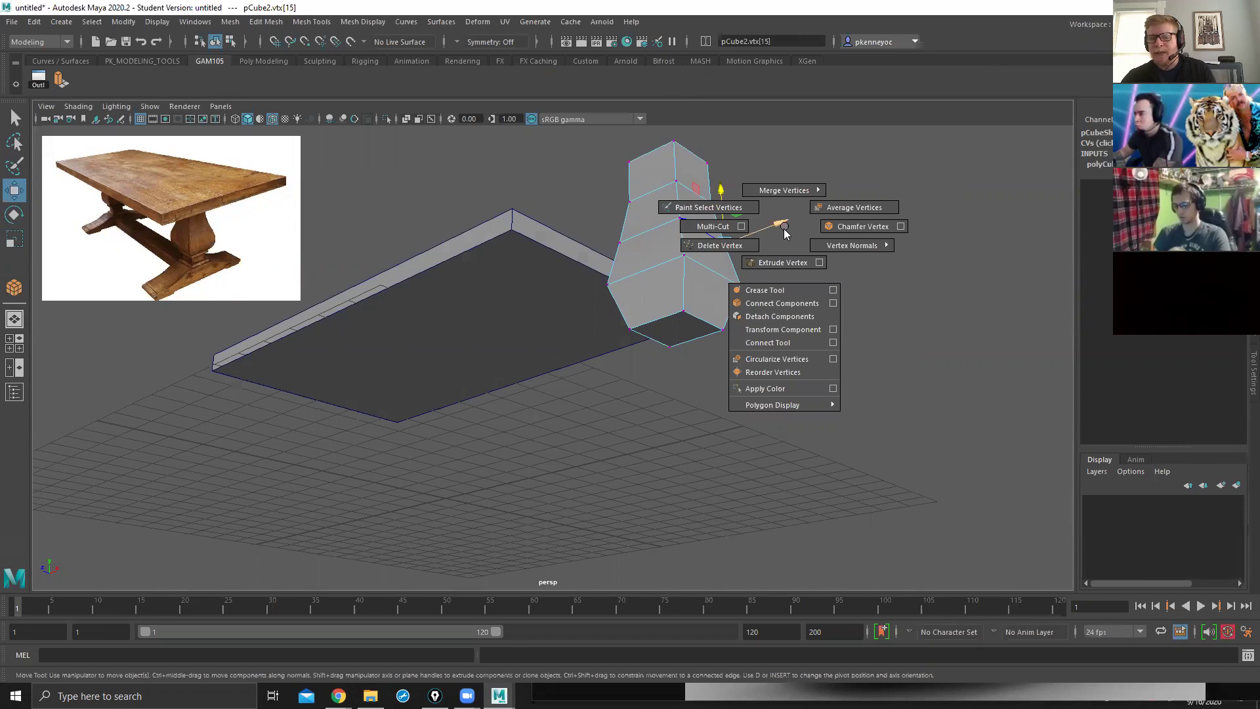
pyautogui.keyDown('shift'); pyautogui.moveTo(784, 231); pyautogui.dragTo(783, 229, button='right'); pyautogui.keyUp('shift')
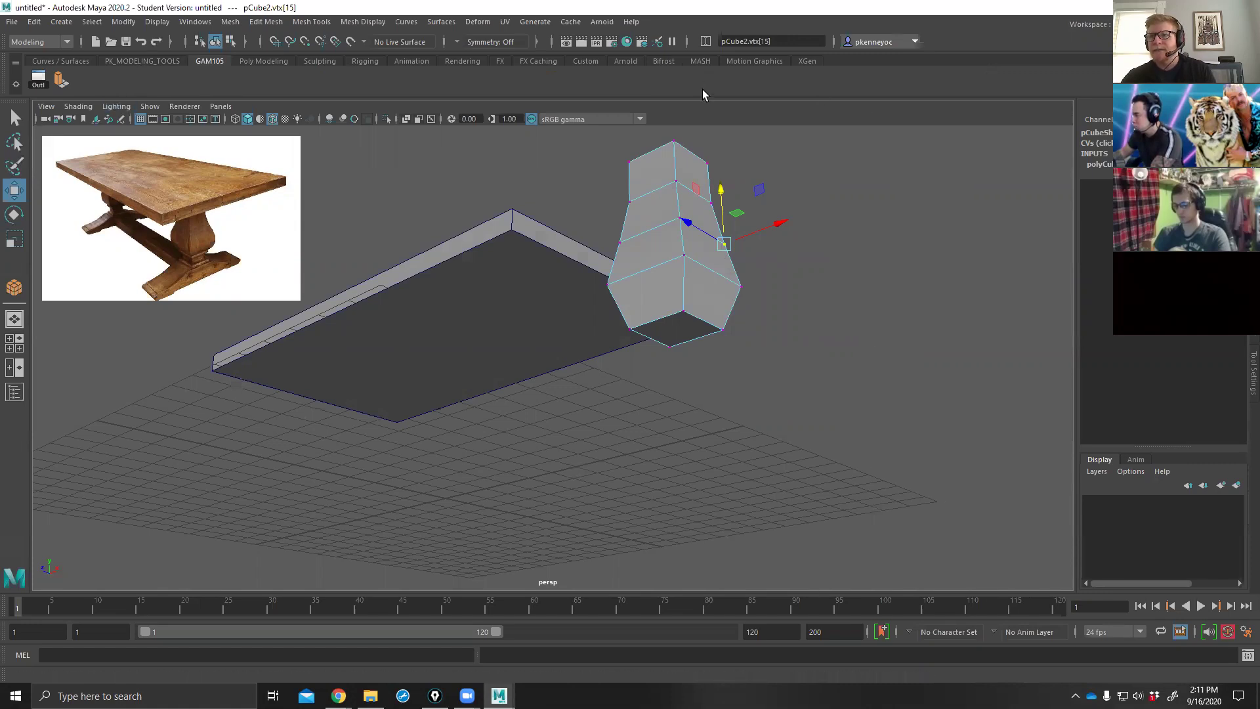
pyautogui.keyDown('alt'); pyautogui.moveTo(768, 312); pyautogui.dragTo(641, 413); pyautogui.keyUp('alt')
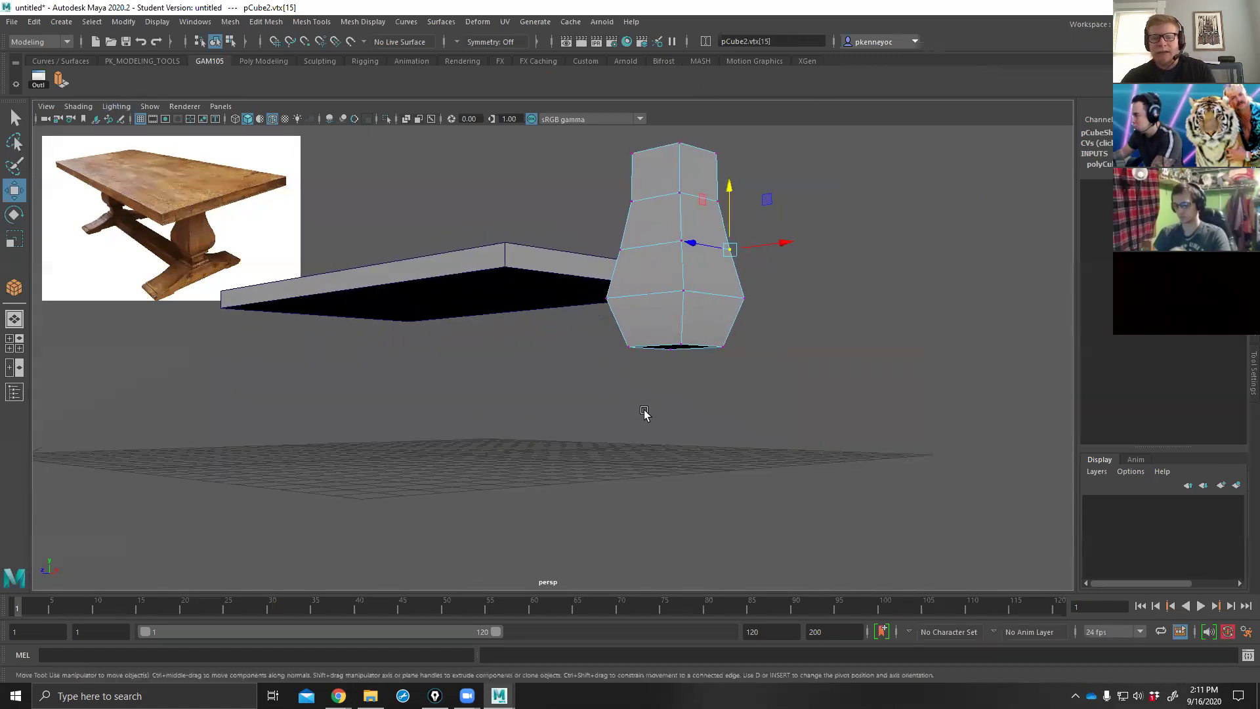
pyautogui.keyDown('alt'); pyautogui.moveTo(801, 307); pyautogui.dragTo(788, 368); pyautogui.keyUp('alt')
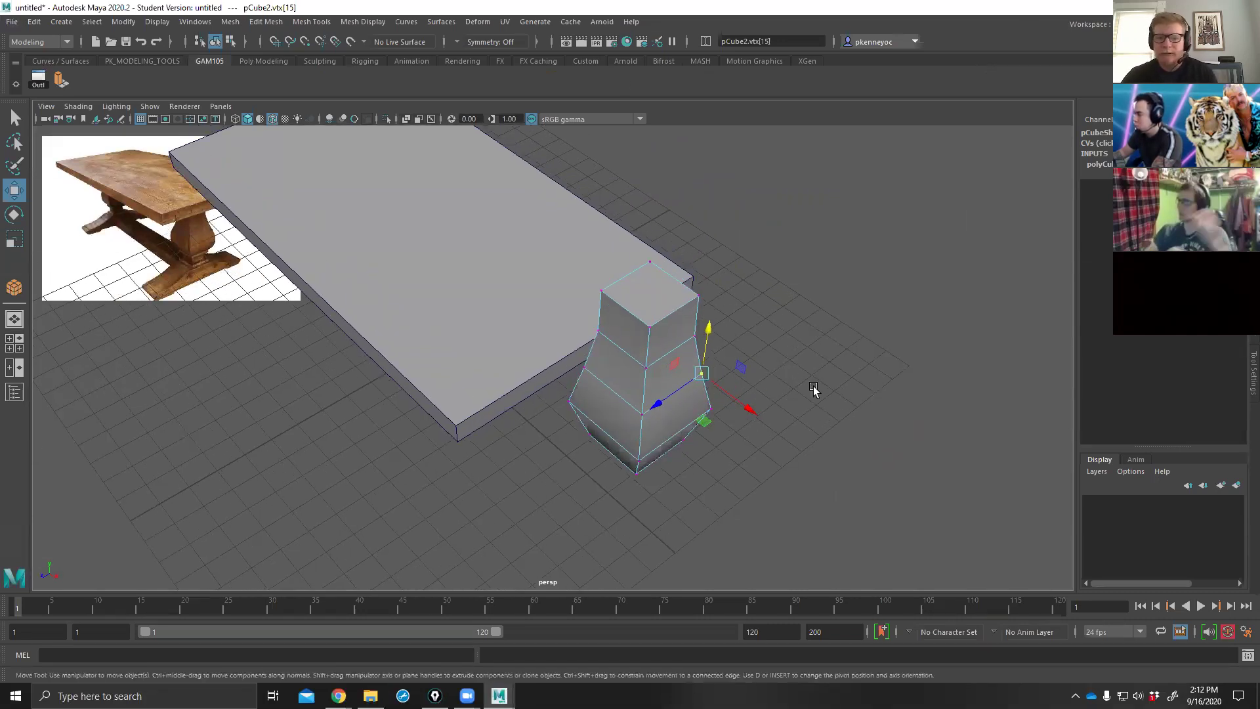
pyautogui.click(229, 22)
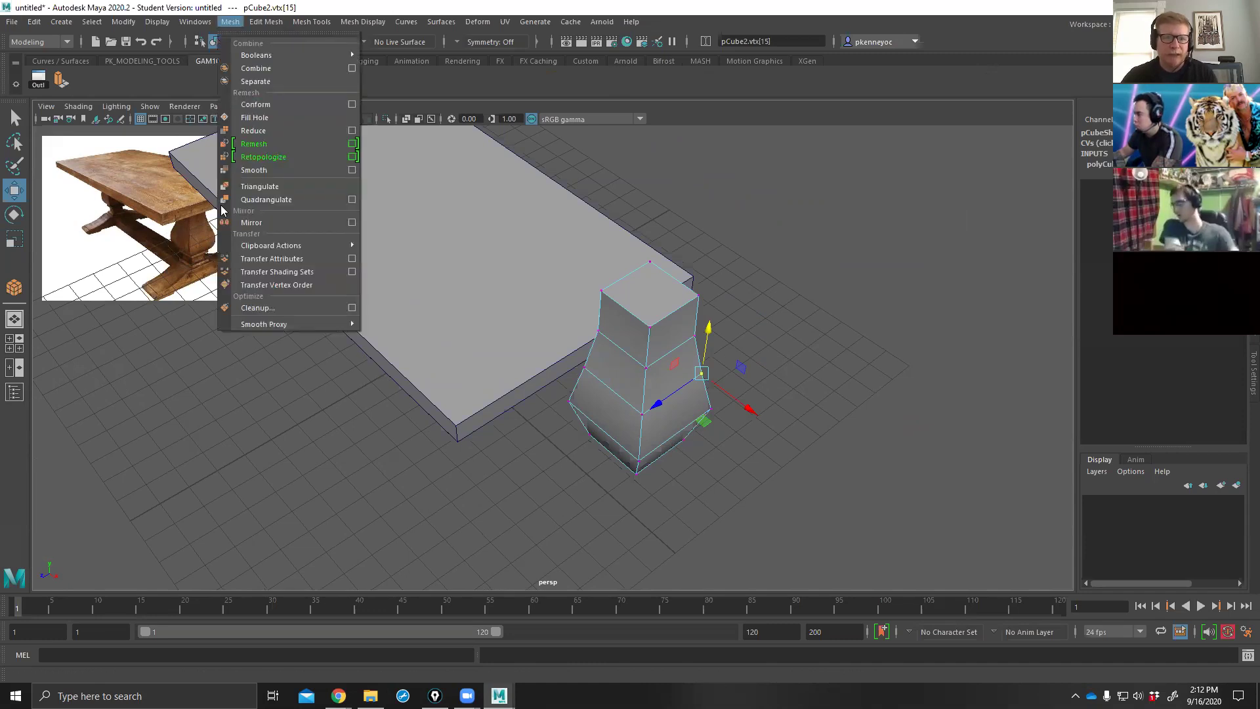
pyautogui.moveTo(265, 22)
pyautogui.click(300, 11)
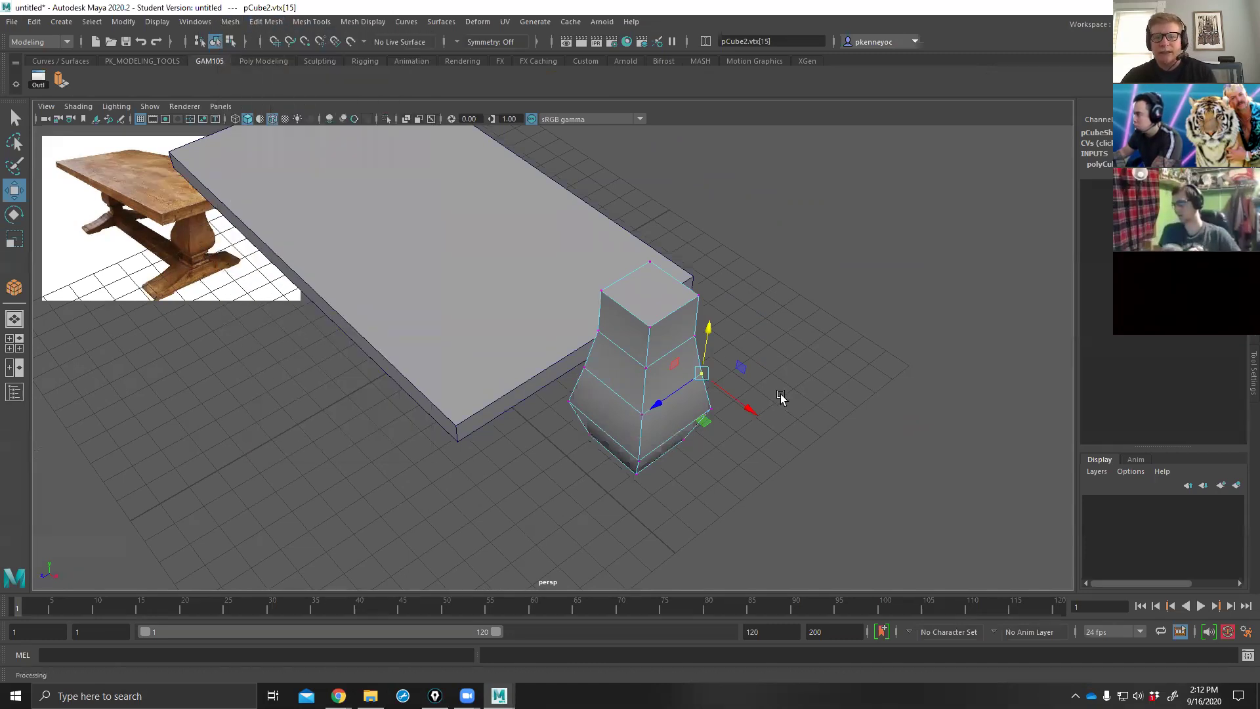
# Switch from vertex to edge selection on the leg and compare the context commands for both component types.
pyautogui.keyDown('alt'); pyautogui.moveTo(781, 400); pyautogui.dragTo(798, 334); pyautogui.keyUp('alt')
pyautogui.keyDown('shift'); pyautogui.rightClick(746, 310); pyautogui.keyUp('shift')
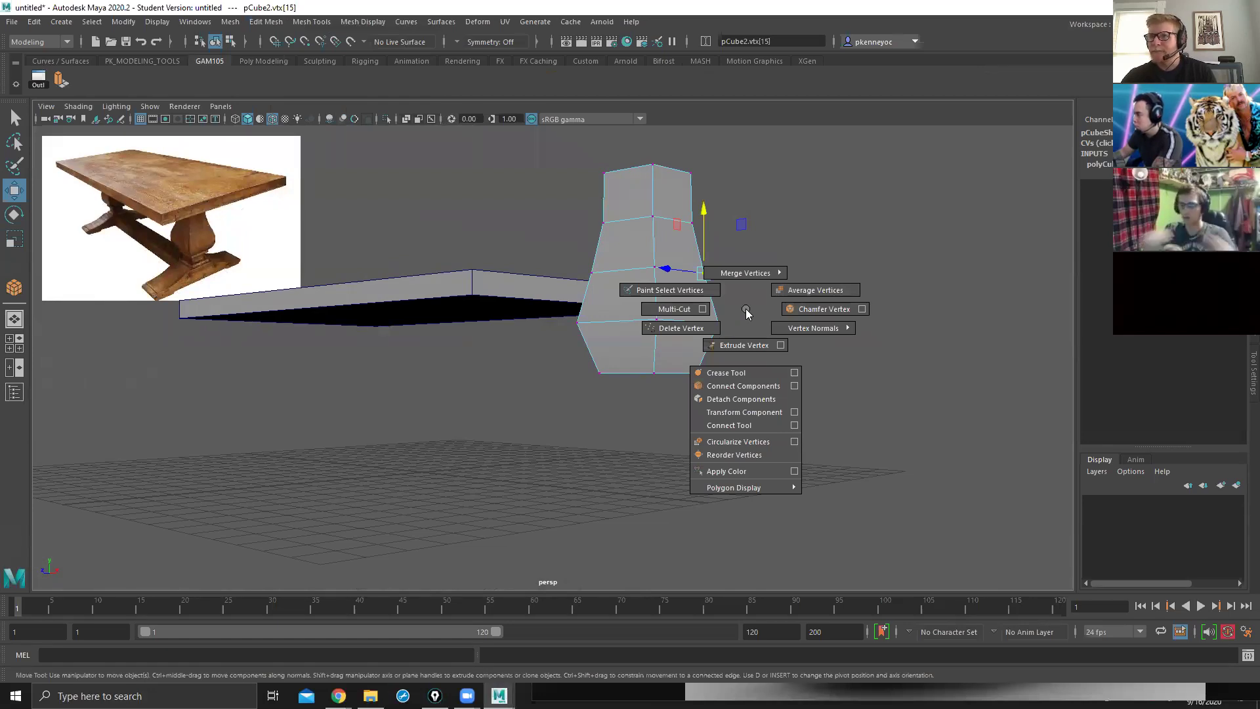
pyautogui.click(747, 313)
pyautogui.rightClick(746, 312)
pyautogui.click(737, 271)
pyautogui.click(714, 309)
pyautogui.keyDown('shift'); pyautogui.rightClick(807, 252); pyautogui.keyUp('shift')
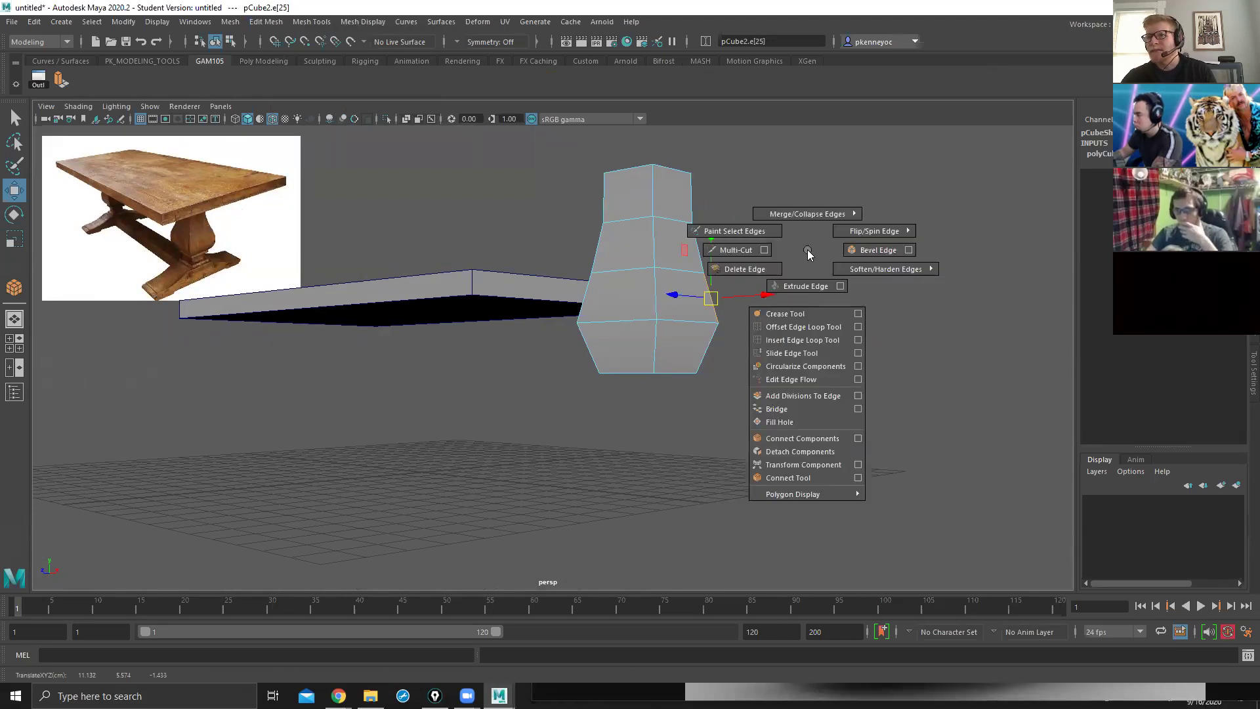
# Select a face on the leg's lower side and examine the editing commands offered for faces.
pyautogui.click(780, 267)
pyautogui.rightClick(781, 284)
pyautogui.click(774, 301)
pyautogui.click(712, 308)
pyautogui.click(710, 303)
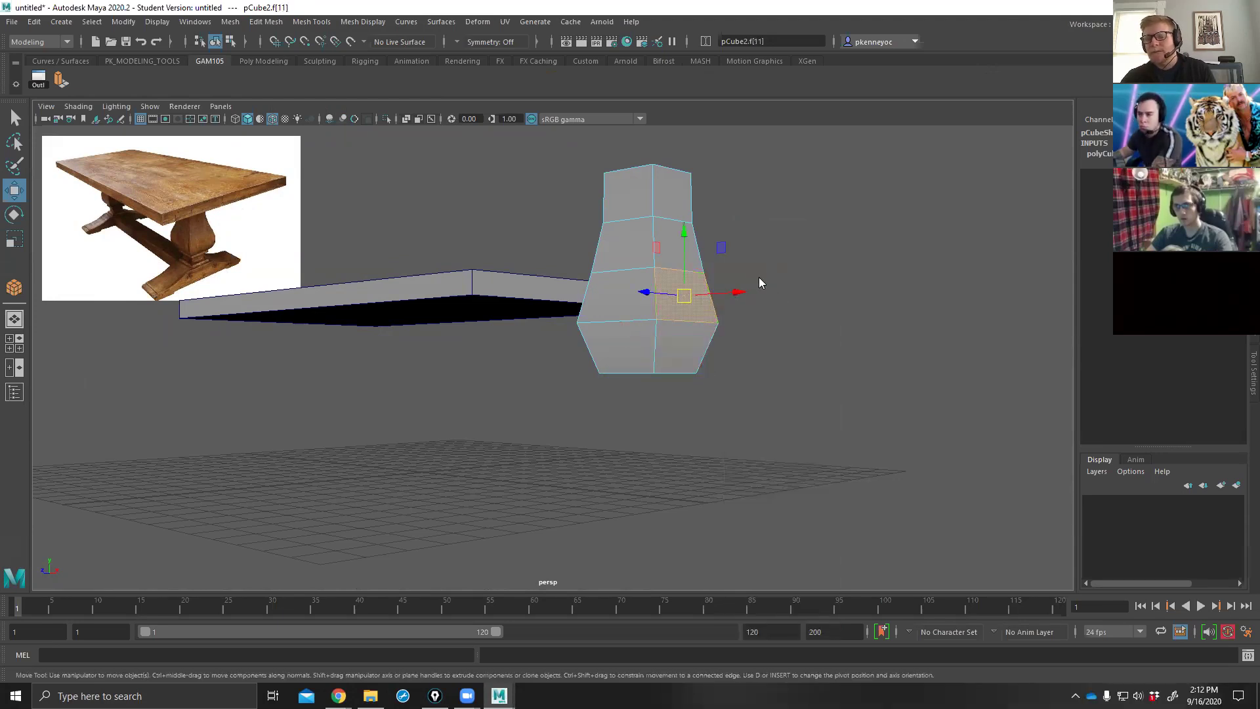
pyautogui.keyDown('shift'); pyautogui.rightClick(758, 279); pyautogui.keyUp('shift')
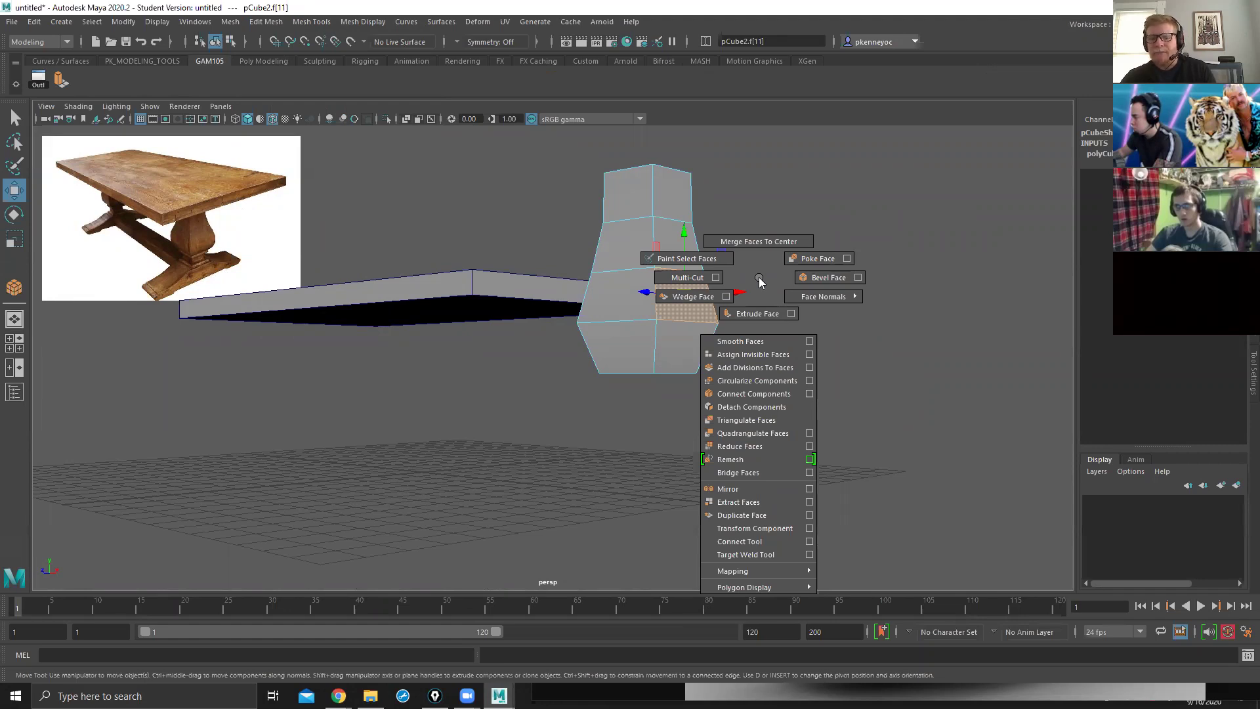
pyautogui.click(725, 273)
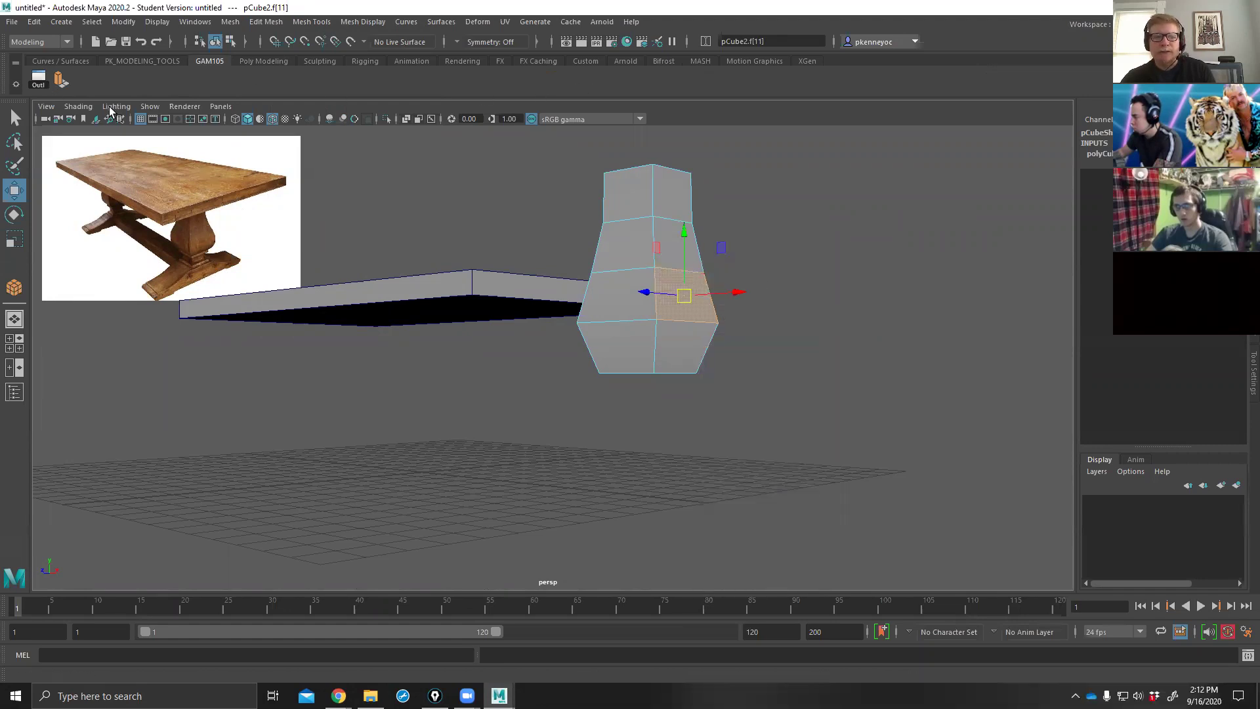
pyautogui.keyDown('shift'); pyautogui.rightClick(744, 268); pyautogui.keyUp('shift')
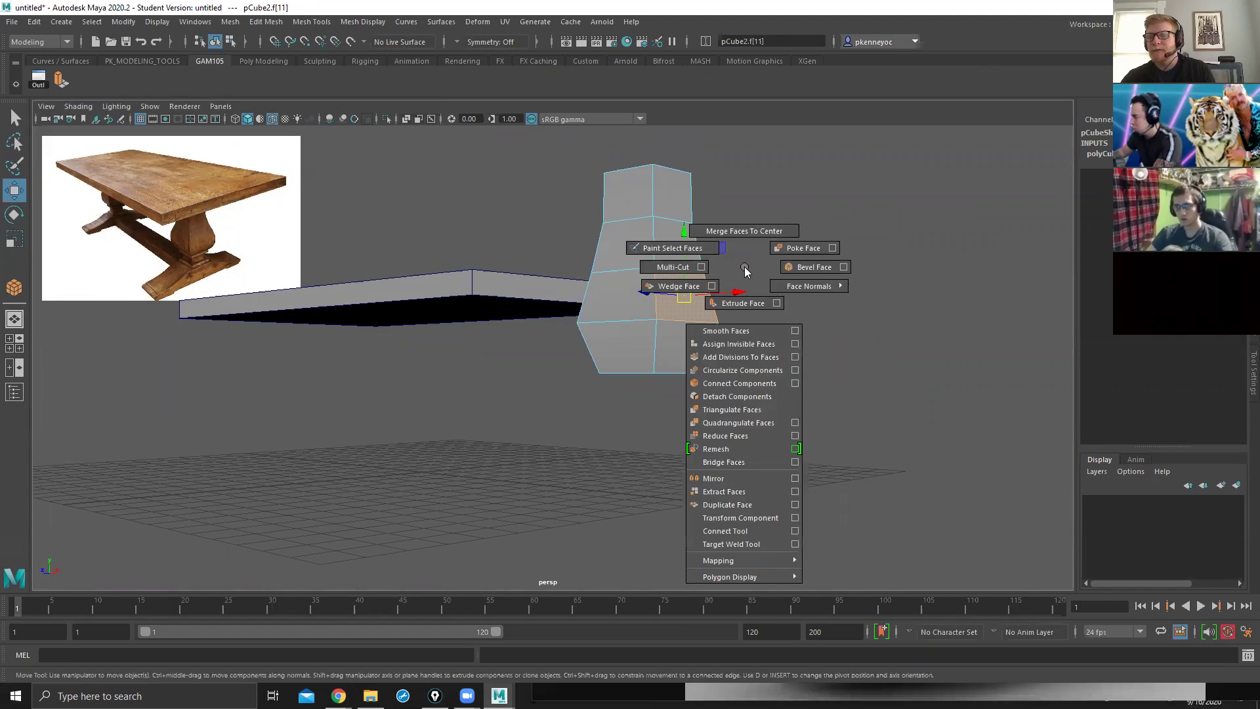
# Select the leg's bottom face and apply Extrude Face to it.
pyautogui.moveTo(744, 267)
pyautogui.keyDown('alt'); pyautogui.mouseDown()
pyautogui.moveTo(751, 343)
pyautogui.moveTo(725, 282)
pyautogui.mouseUp(); pyautogui.keyUp('alt')
pyautogui.click(627, 313)
pyautogui.keyDown('alt'); pyautogui.moveTo(813, 289); pyautogui.dragTo(811, 295); pyautogui.keyUp('alt')
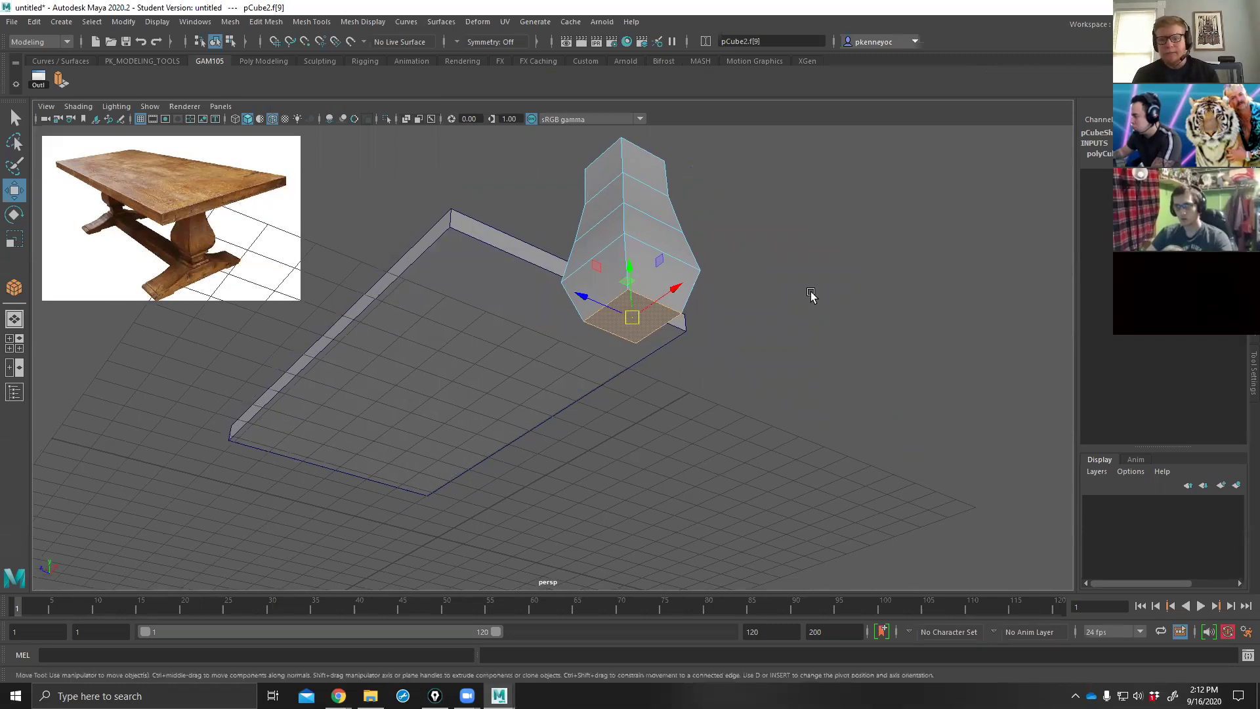
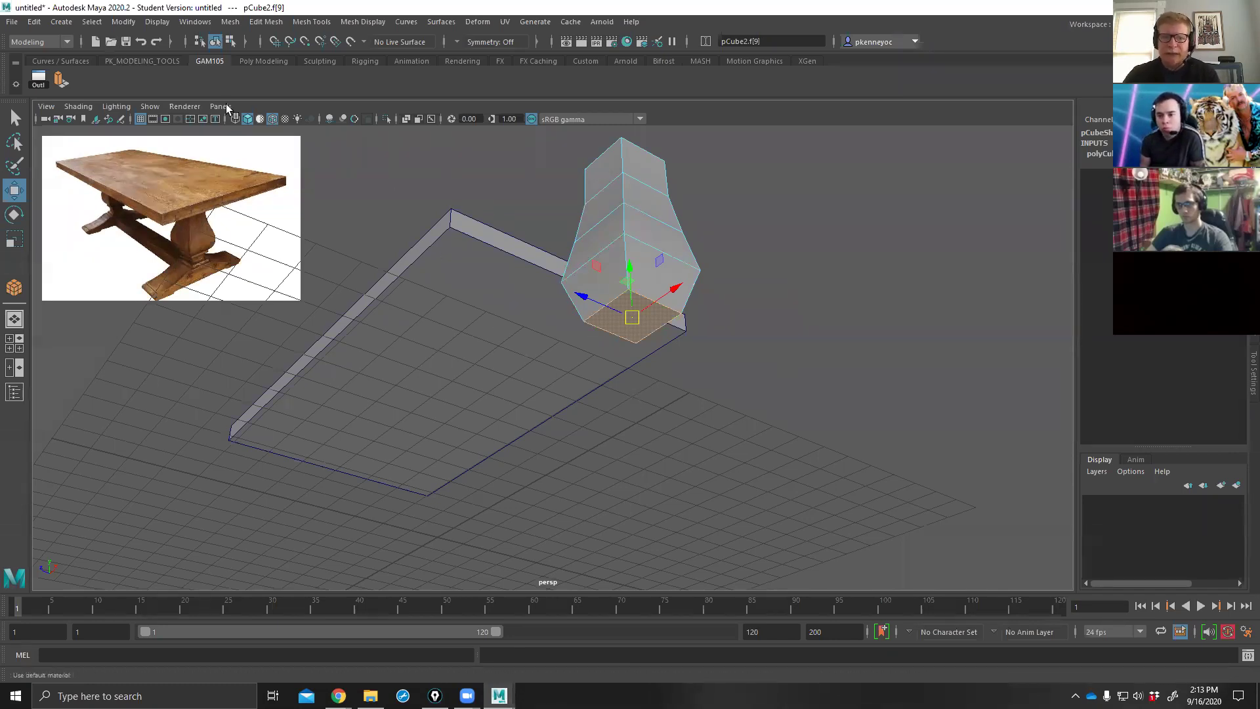
pyautogui.keyDown('shift'); pyautogui.rightClick(721, 321); pyautogui.keyUp('shift')
pyautogui.keyDown('alt'); pyautogui.moveTo(714, 310); pyautogui.dragTo(731, 337); pyautogui.keyUp('alt')
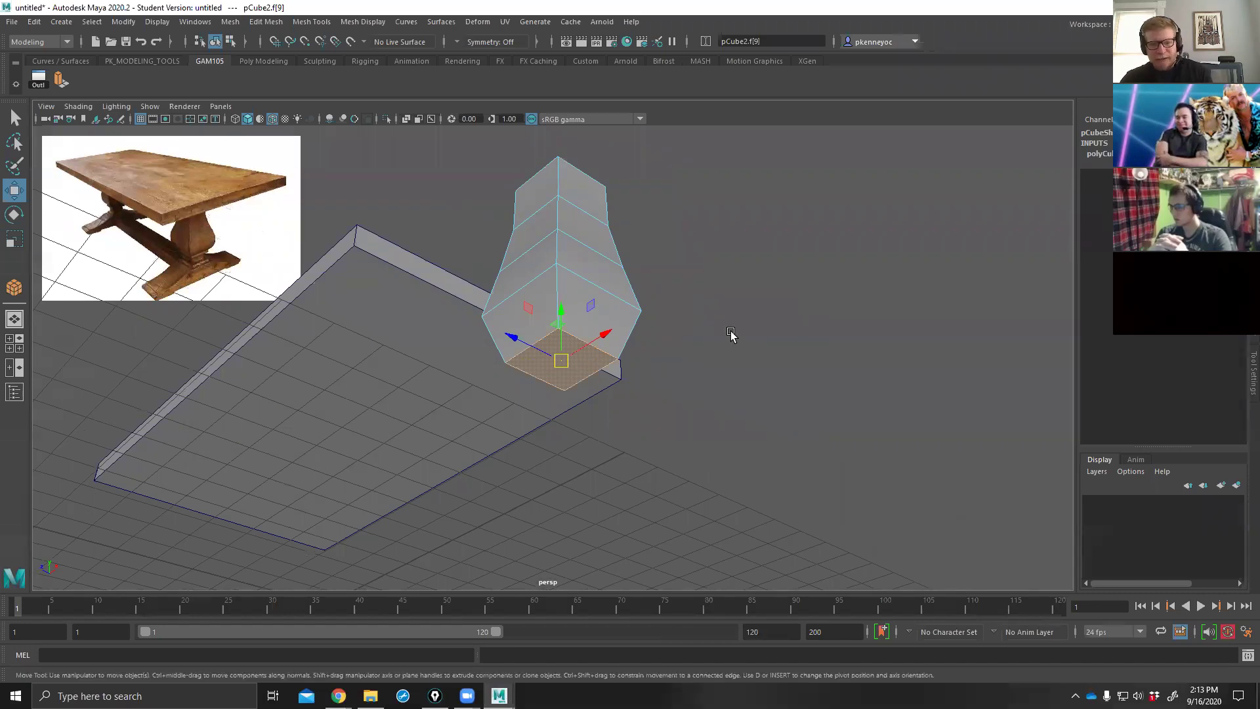
pyautogui.keyDown('shift'); pyautogui.rightClick(732, 338); pyautogui.keyUp('shift')
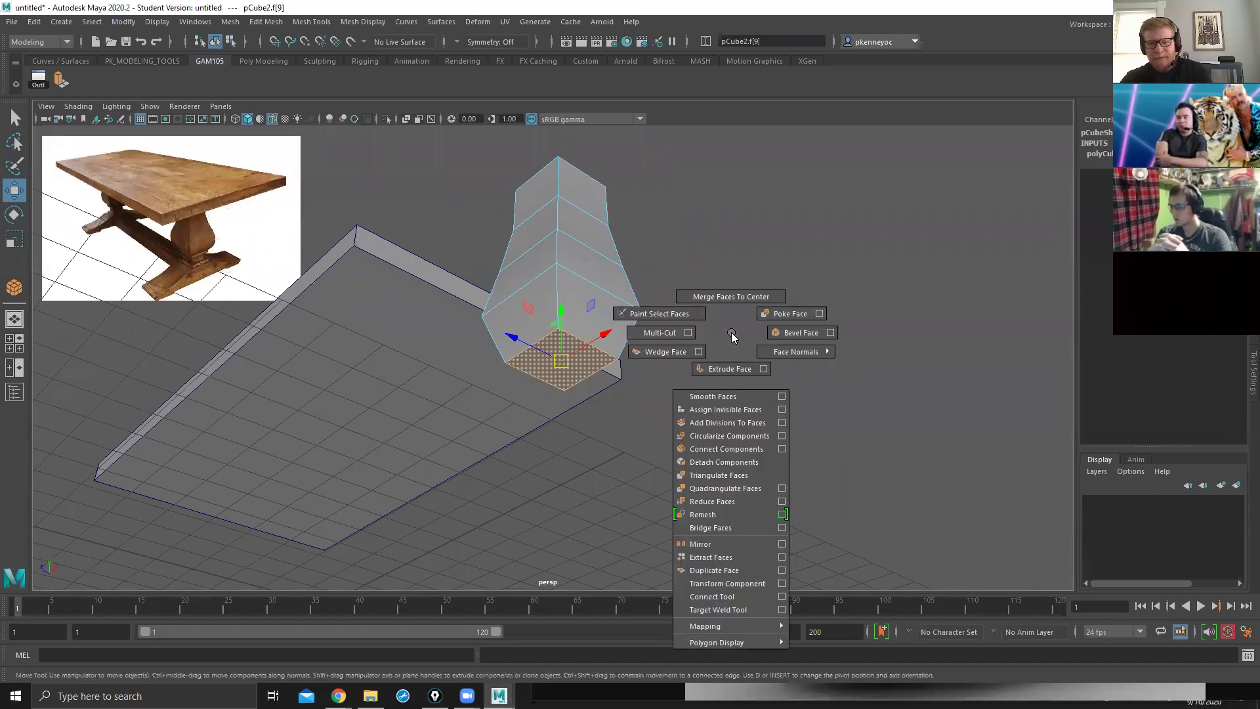
pyautogui.click(732, 367)
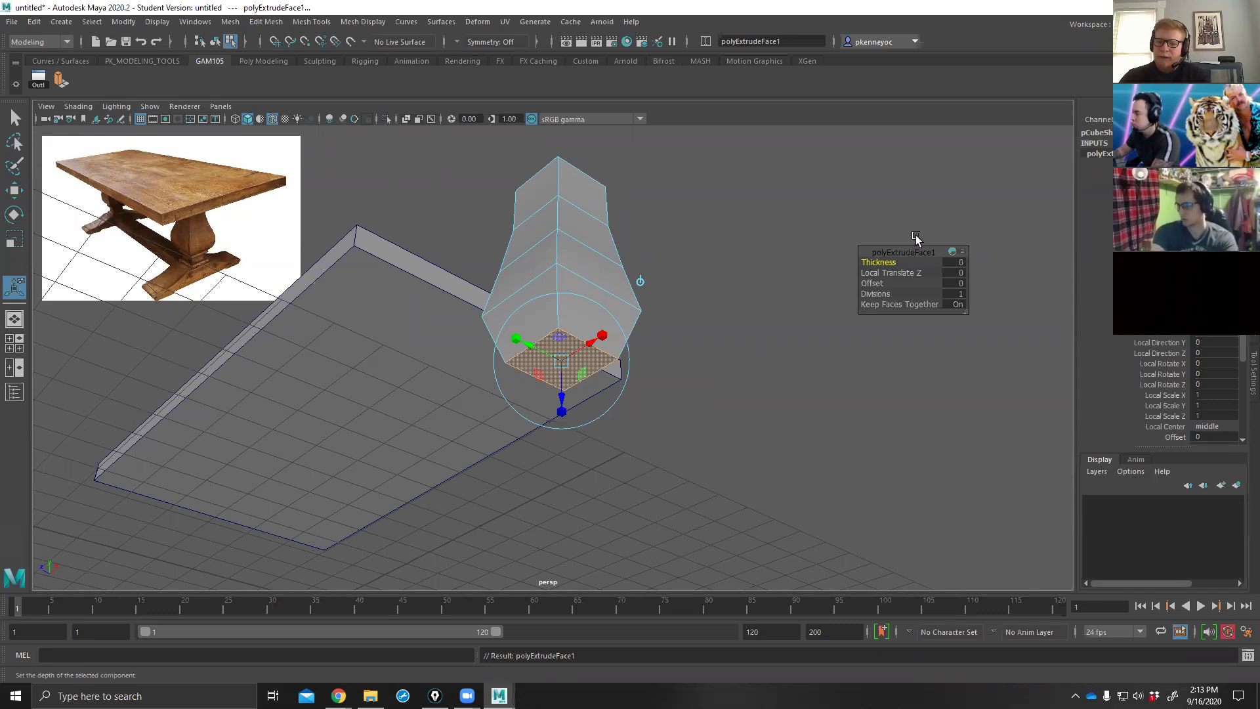
# Set the bottom face extrusion's Thickness to 1.2, Offset to 0.4 and Divisions to 4.
pyautogui.moveTo(907, 249); pyautogui.dragTo(836, 240)
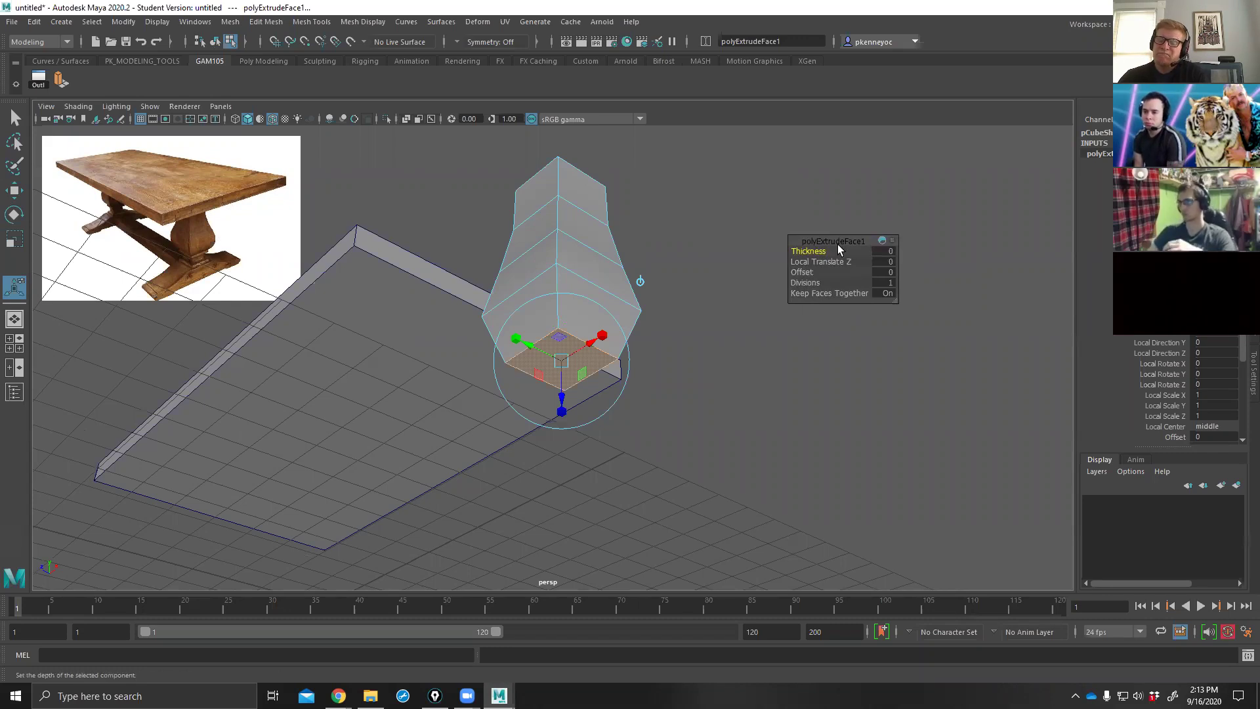
pyautogui.moveTo(839, 242); pyautogui.dragTo(825, 239)
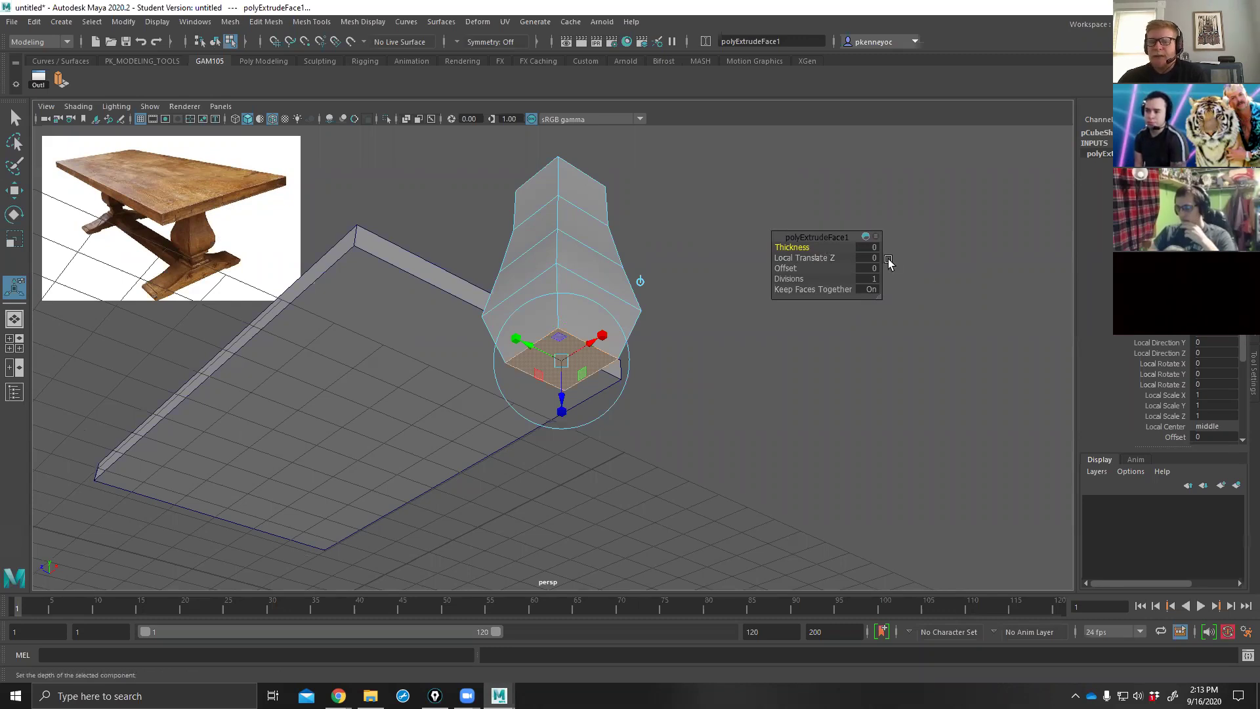
pyautogui.moveTo(794, 250); pyautogui.dragTo(807, 278)
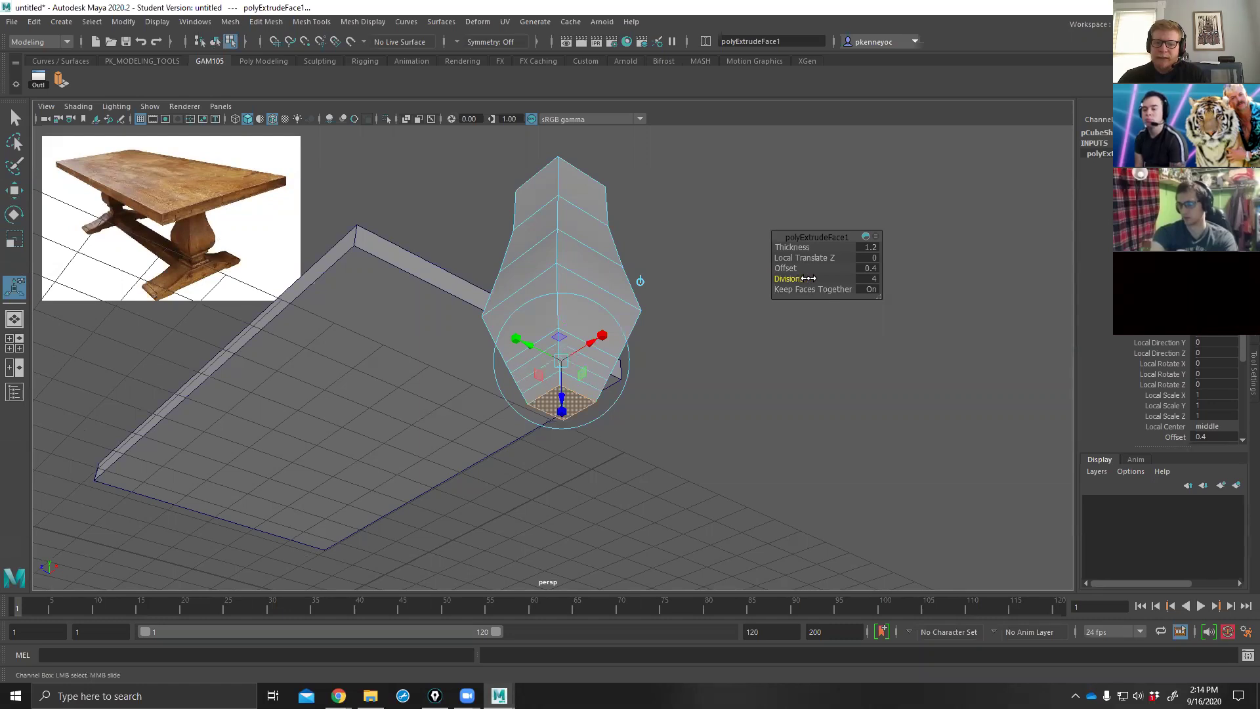
# Undo the bottom face extrusion's settings and deselect the leg's components.
pyautogui.hotkey('ctrl', 'z')
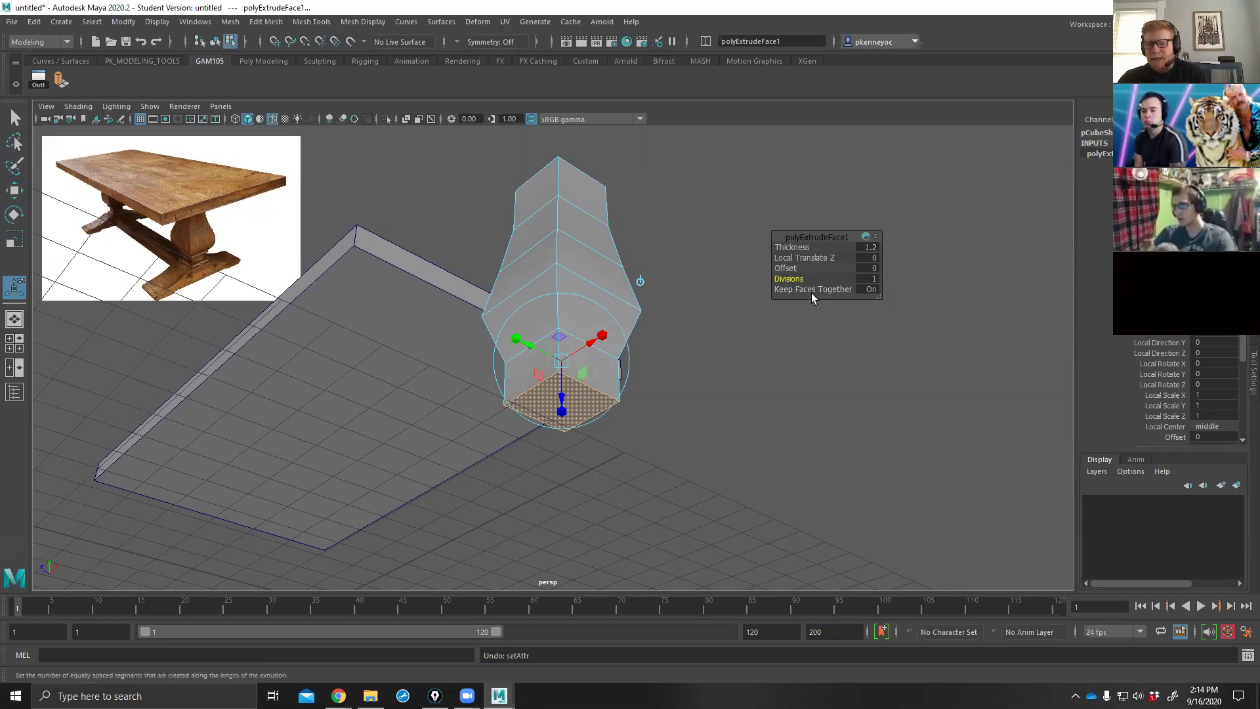
pyautogui.hotkey('ctrl', 'z')
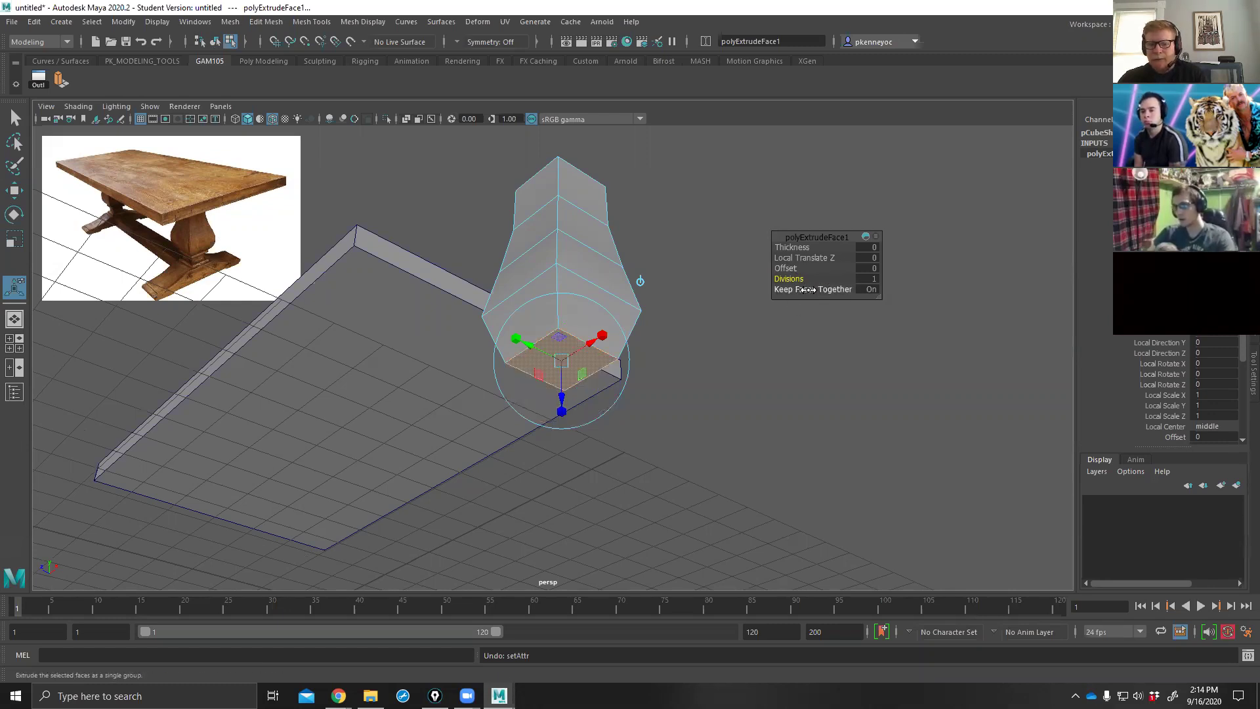
pyautogui.keyDown('alt'); pyautogui.moveTo(687, 243); pyautogui.dragTo(708, 309); pyautogui.keyUp('alt')
pyautogui.click(718, 284)
# Select the column of four faces on one side of the leg and extrude them outward together.
pyautogui.moveTo(718, 283); pyautogui.dragTo(717, 316, button='right')
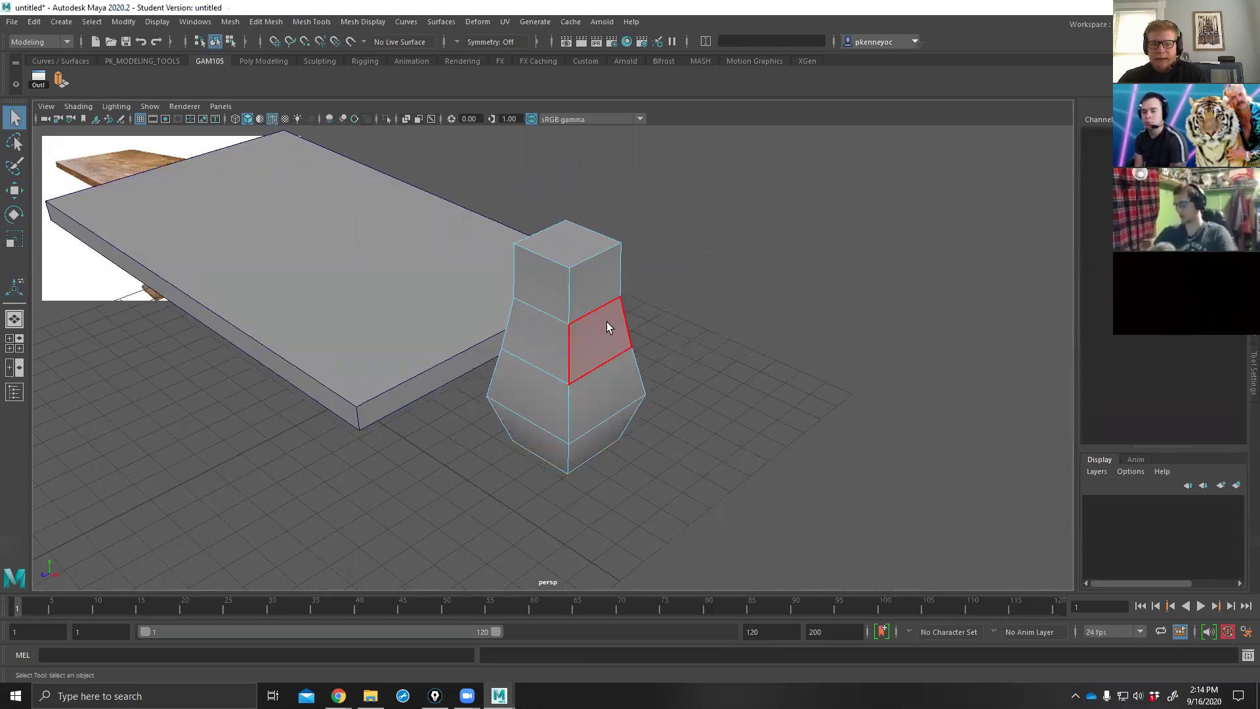
pyautogui.click(591, 283)
pyautogui.keyDown('shift'); pyautogui.doubleClick(609, 435); pyautogui.keyUp('shift')
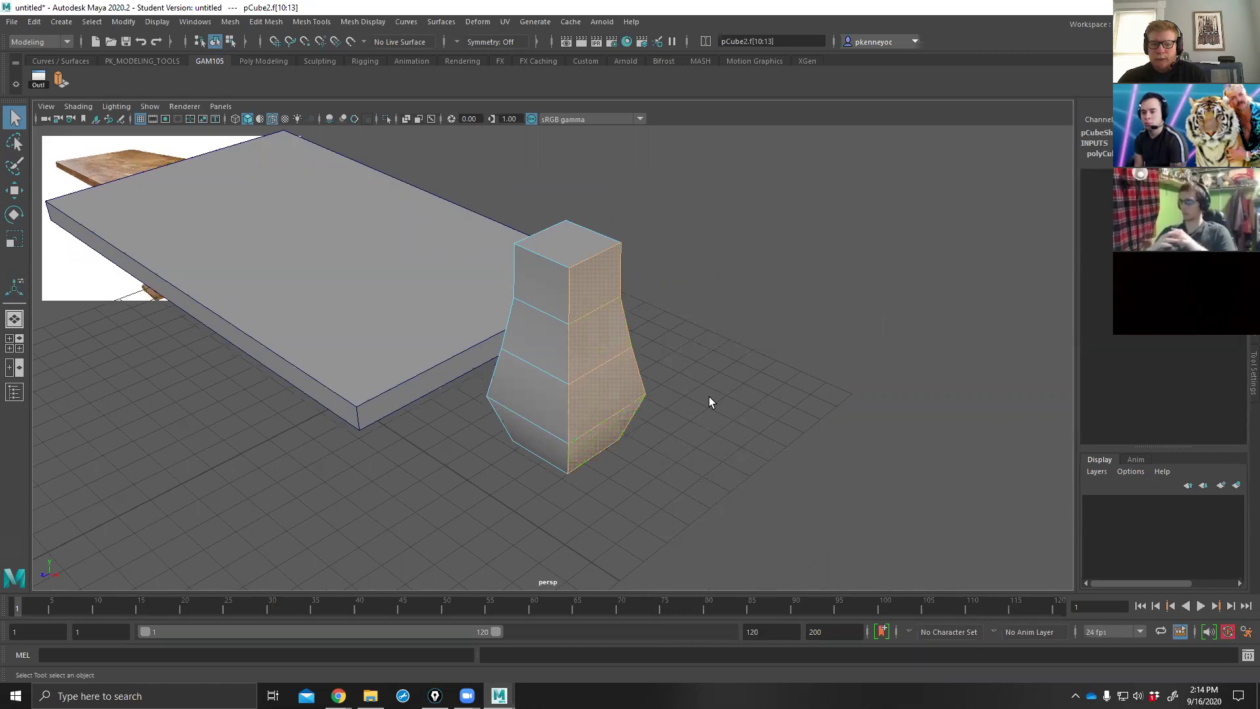
pyautogui.keyDown('alt'); pyautogui.moveTo(708, 396); pyautogui.dragTo(723, 382); pyautogui.keyUp('alt')
pyautogui.keyDown('shift'); pyautogui.moveTo(767, 325); pyautogui.dragTo(667, 386, button='right'); pyautogui.keyUp('shift')
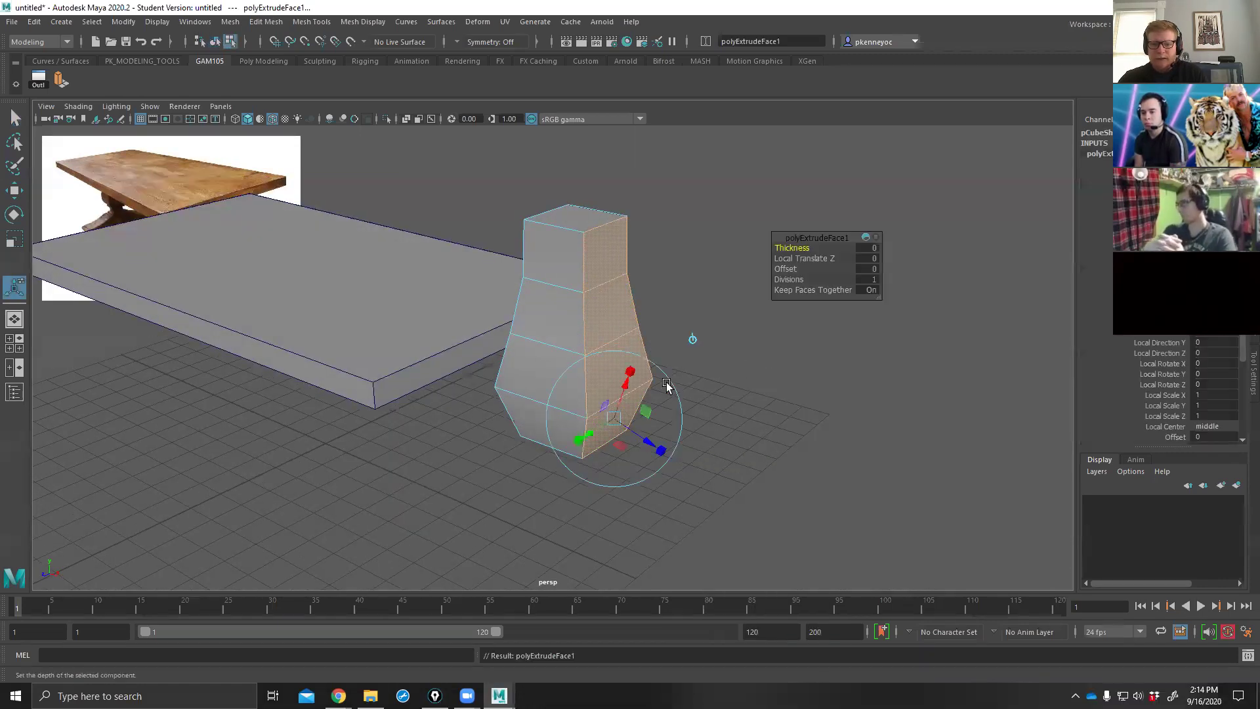
pyautogui.moveTo(641, 439); pyautogui.dragTo(781, 517)
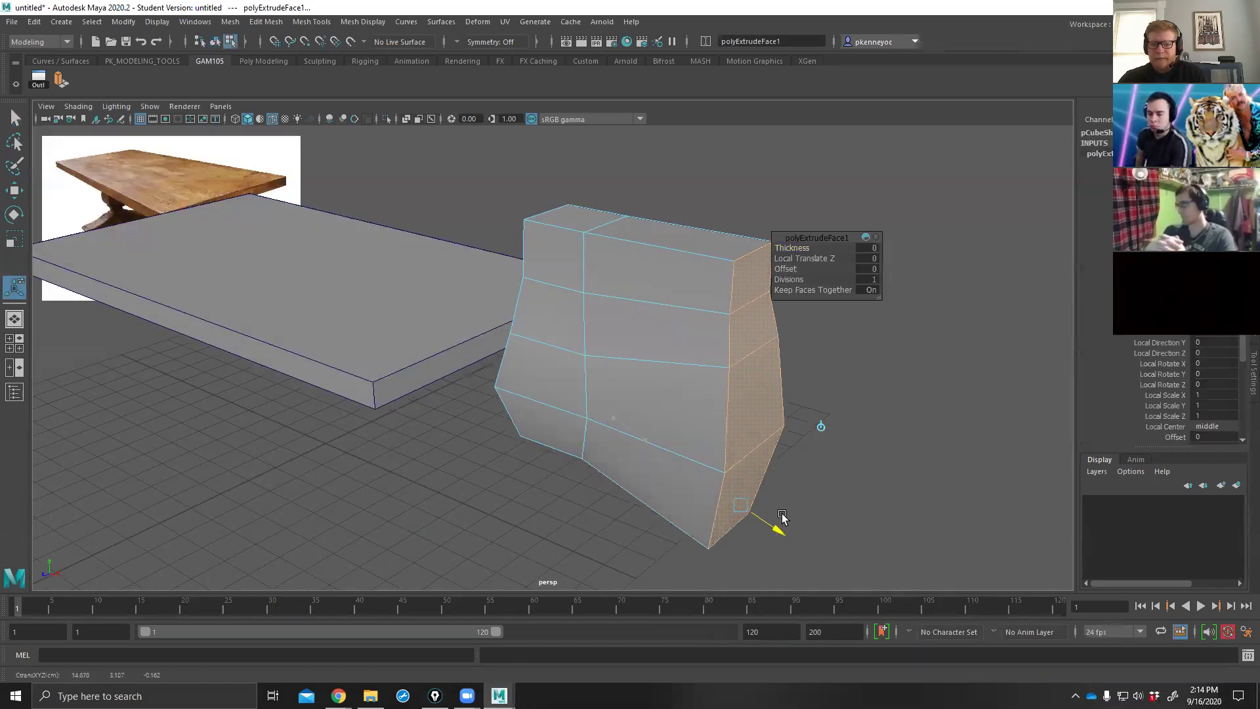
# Try pulling the four extruded leg faces out with Keep Faces Together off, and undo the extrusion.
pyautogui.hotkey('ctrl', 'z')
pyautogui.click(813, 290)
pyautogui.moveTo(652, 438); pyautogui.dragTo(687, 355)
pyautogui.hotkey('ctrl', 'z')
pyautogui.hotkey('ctrl', 'z')
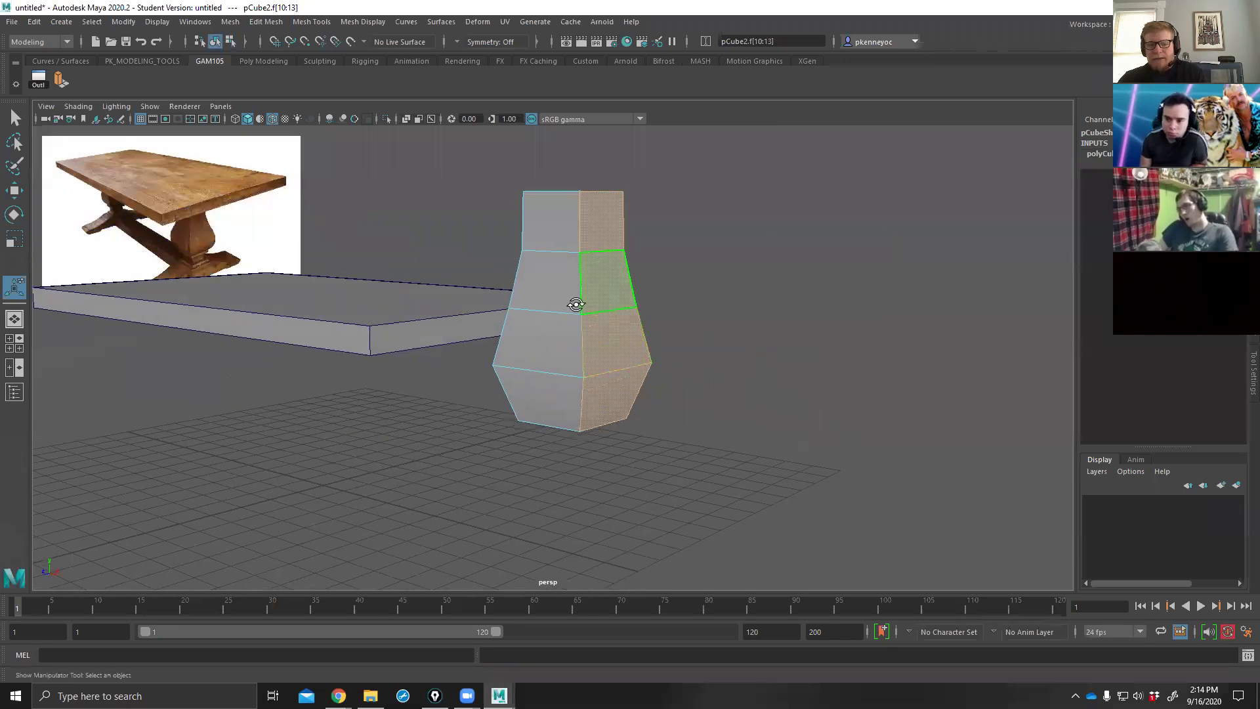
# Deselect the leg faces and create a large polygon cylinder beside the leg.
pyautogui.keyDown('alt'); pyautogui.moveTo(576, 303); pyautogui.dragTo(740, 293); pyautogui.keyUp('alt')
pyautogui.click(740, 293)
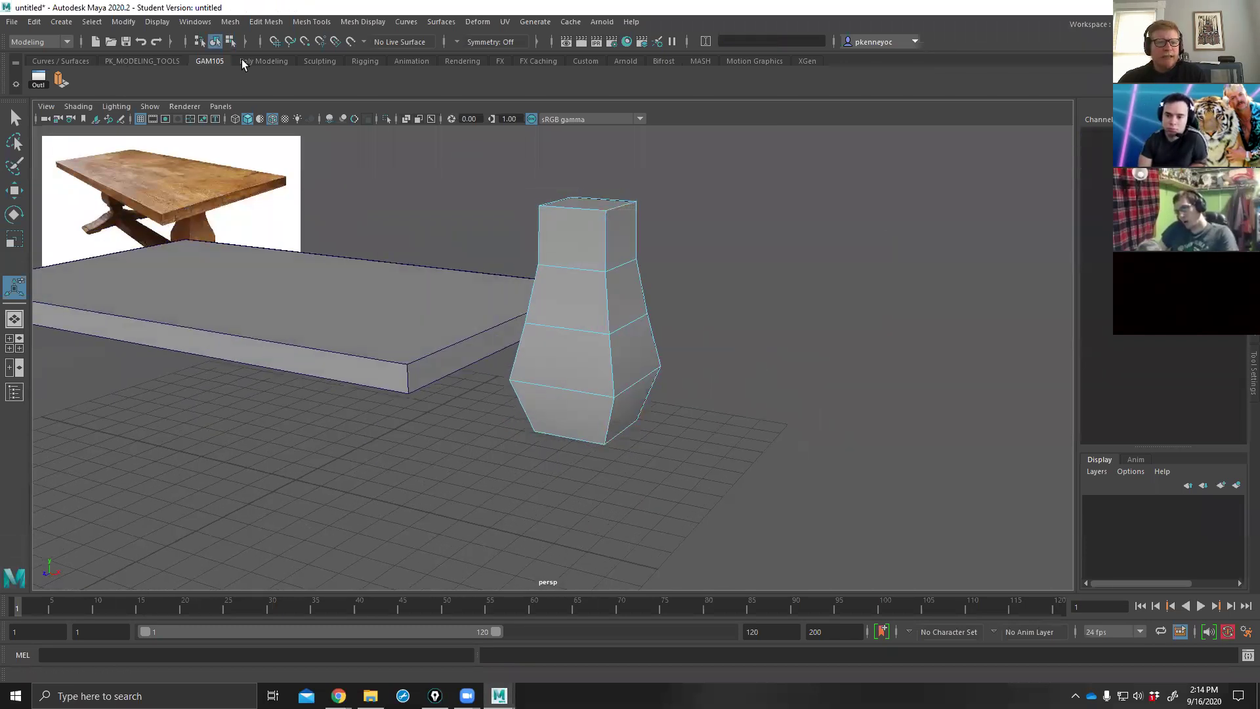
pyautogui.click(263, 61)
pyautogui.click(84, 79)
pyautogui.moveTo(764, 379); pyautogui.dragTo(812, 426)
pyautogui.moveTo(813, 425); pyautogui.dragTo(807, 32)
pyautogui.keyDown('alt'); pyautogui.moveTo(901, 315); pyautogui.dragTo(799, 334, button='right'); pyautogui.keyUp('alt')
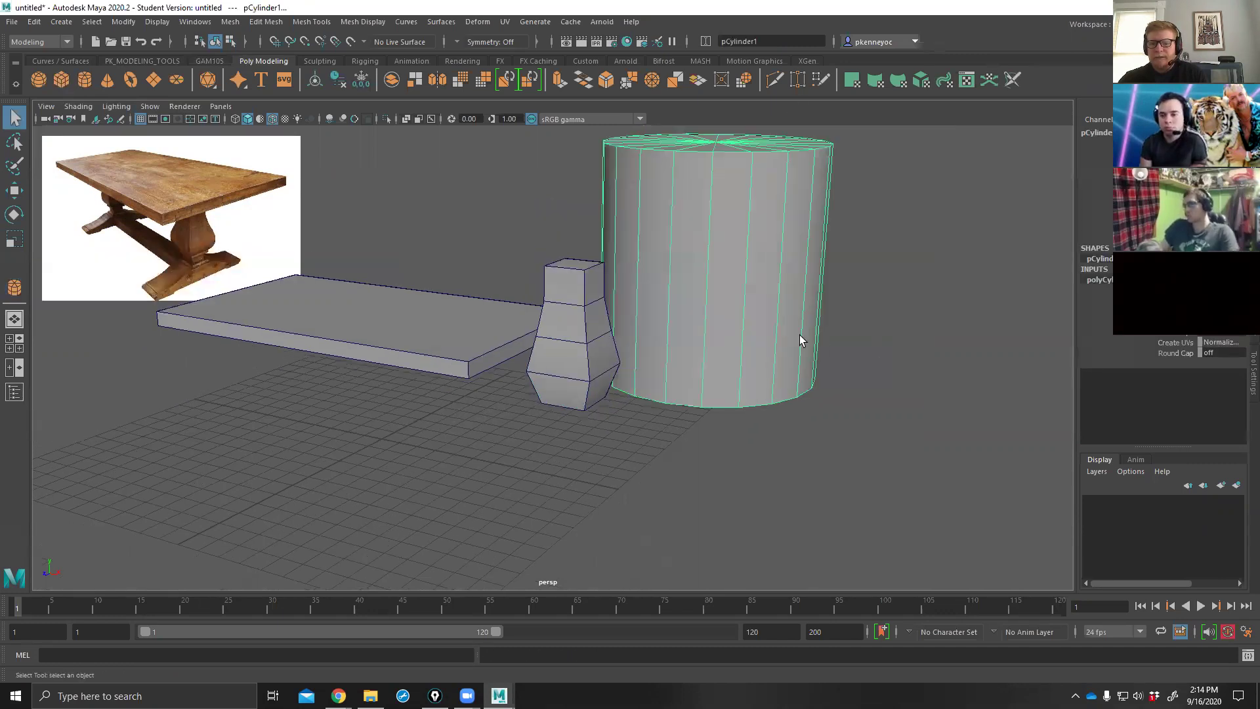
# Select four adjacent side faces on the cylinder.
pyautogui.scroll(3, 816, 240)
pyautogui.moveTo(817, 241); pyautogui.dragTo(799, 263, button='right')
pyautogui.click(799, 263)
pyautogui.keyDown('shift'); pyautogui.doubleClick(681, 278); pyautogui.keyUp('shift')
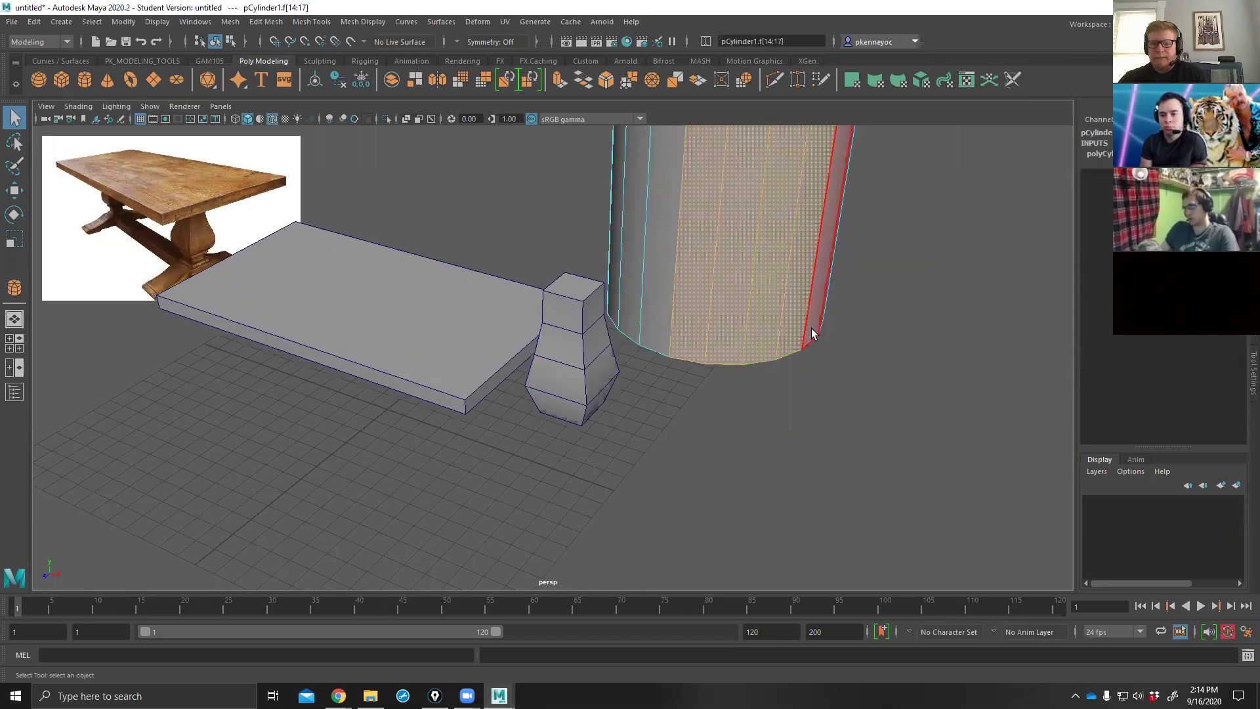
# Try extruding the four cylinder faces outward with Keep Faces Together off, and undo the extrusion.
pyautogui.keyDown('shift'); pyautogui.moveTo(961, 302); pyautogui.dragTo(952, 334, button='right'); pyautogui.keyUp('shift')
pyautogui.keyDown('alt'); pyautogui.moveTo(953, 334); pyautogui.dragTo(722, 270); pyautogui.keyUp('alt')
pyautogui.click(801, 290)
pyautogui.moveTo(658, 264)
pyautogui.mouseDown()
pyautogui.moveTo(613, 411)
pyautogui.moveTo(644, 282)
pyautogui.mouseUp()
pyautogui.hotkey('ctrl', 'z')
pyautogui.hotkey('ctrl', 'z')
pyautogui.hotkey('ctrl', 'z')
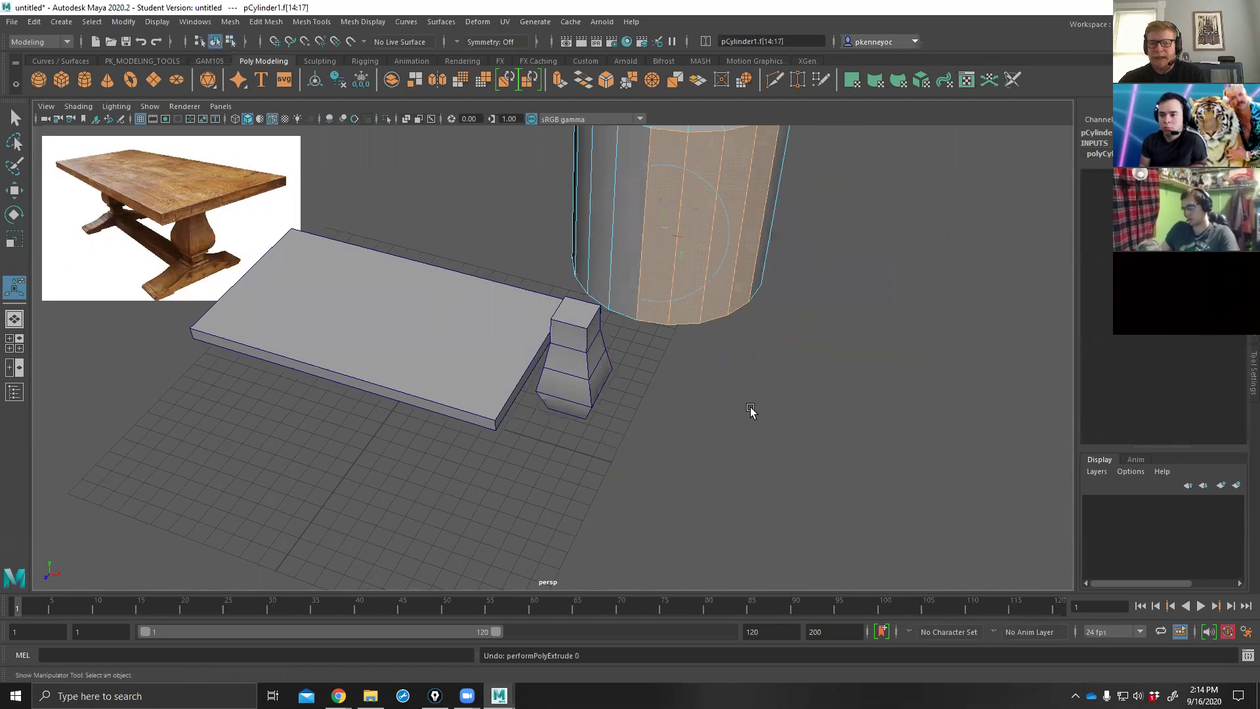
# Undo the cylinder's face selection and delete the whole cylinder from the scene.
pyautogui.hotkey('ctrl', 'z')
pyautogui.hotkey('ctrl', 'z')
pyautogui.hotkey('ctrl', 'z')
pyautogui.hotkey('ctrl', 'z')
pyautogui.keyDown('alt'); pyautogui.moveTo(817, 389); pyautogui.dragTo(813, 473, button='middle'); pyautogui.keyUp('alt')
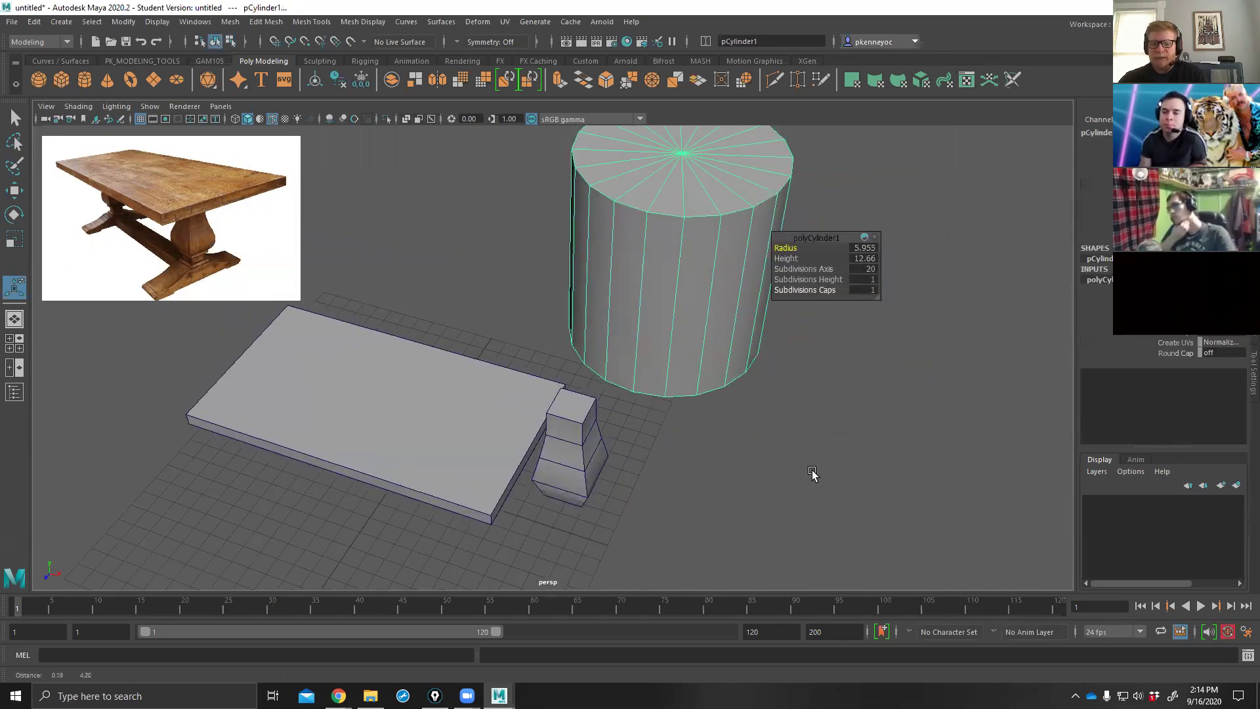
pyautogui.press('Delete')
# Select the underside face of the table leg in face mode.
pyautogui.keyDown('alt'); pyautogui.moveTo(644, 445); pyautogui.dragTo(666, 346); pyautogui.keyUp('alt')
pyautogui.scroll(6, 666, 346)
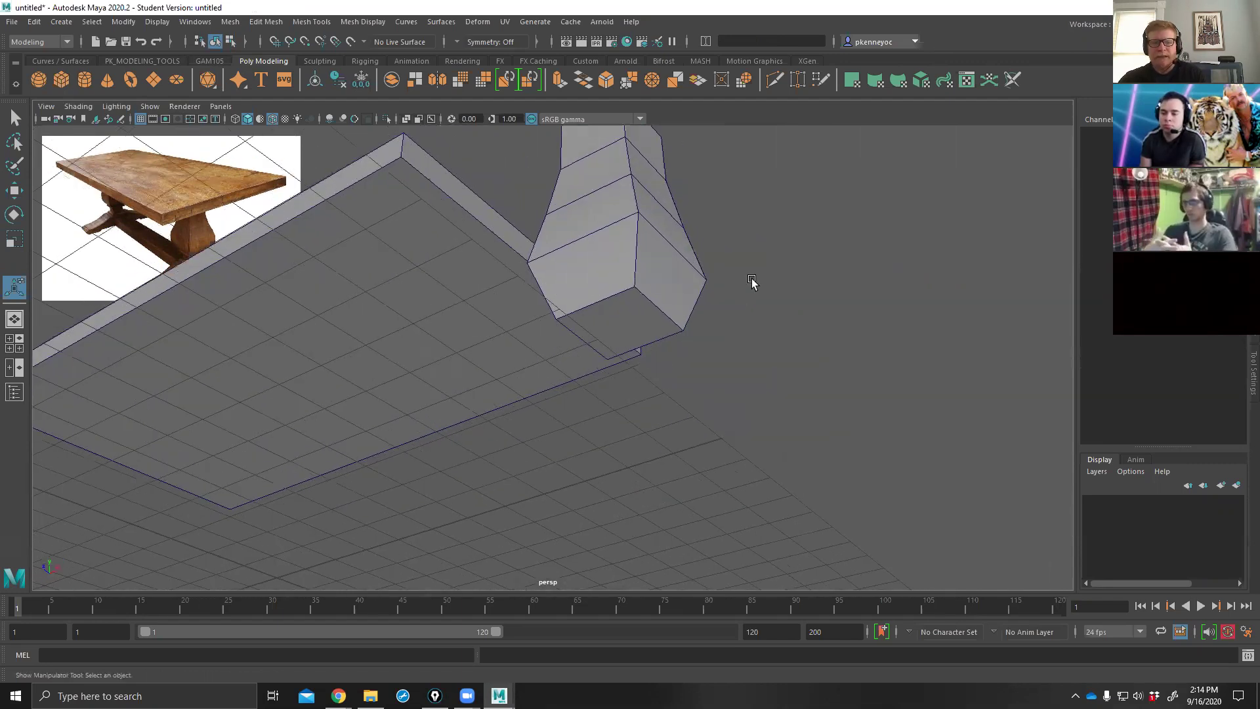
pyautogui.click(685, 276)
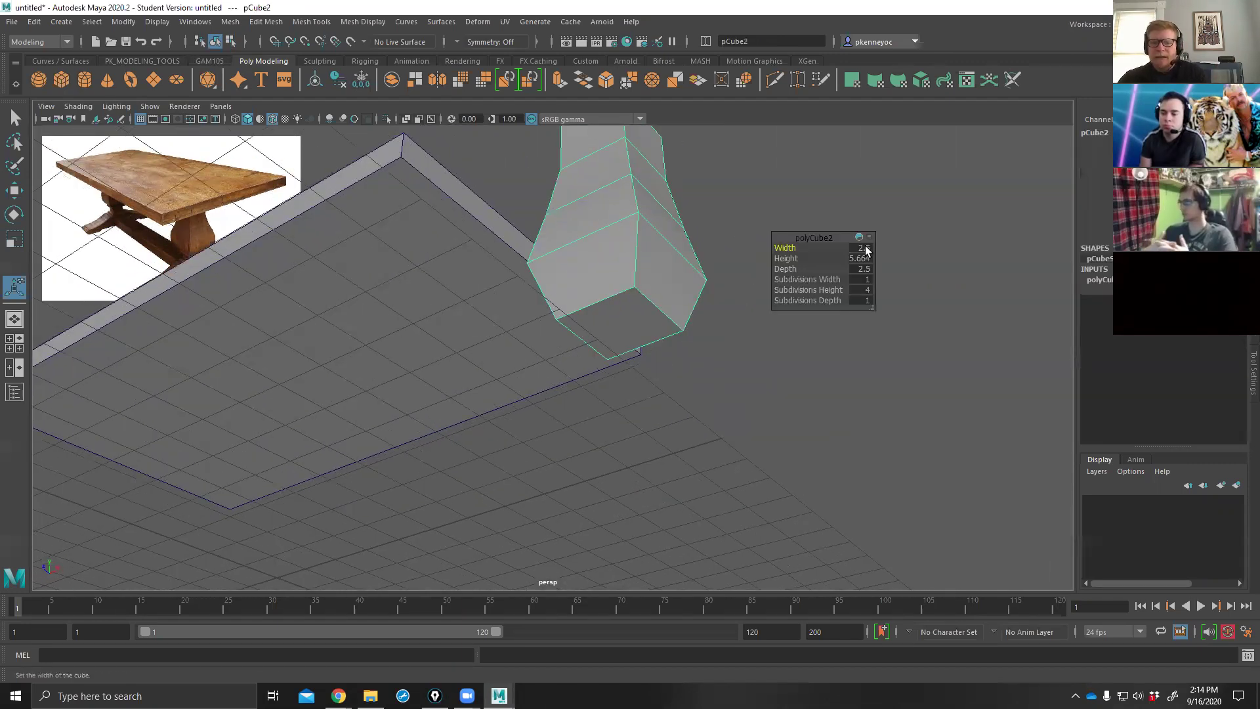
pyautogui.moveTo(728, 244); pyautogui.dragTo(735, 283, button='right')
pyautogui.click(613, 313)
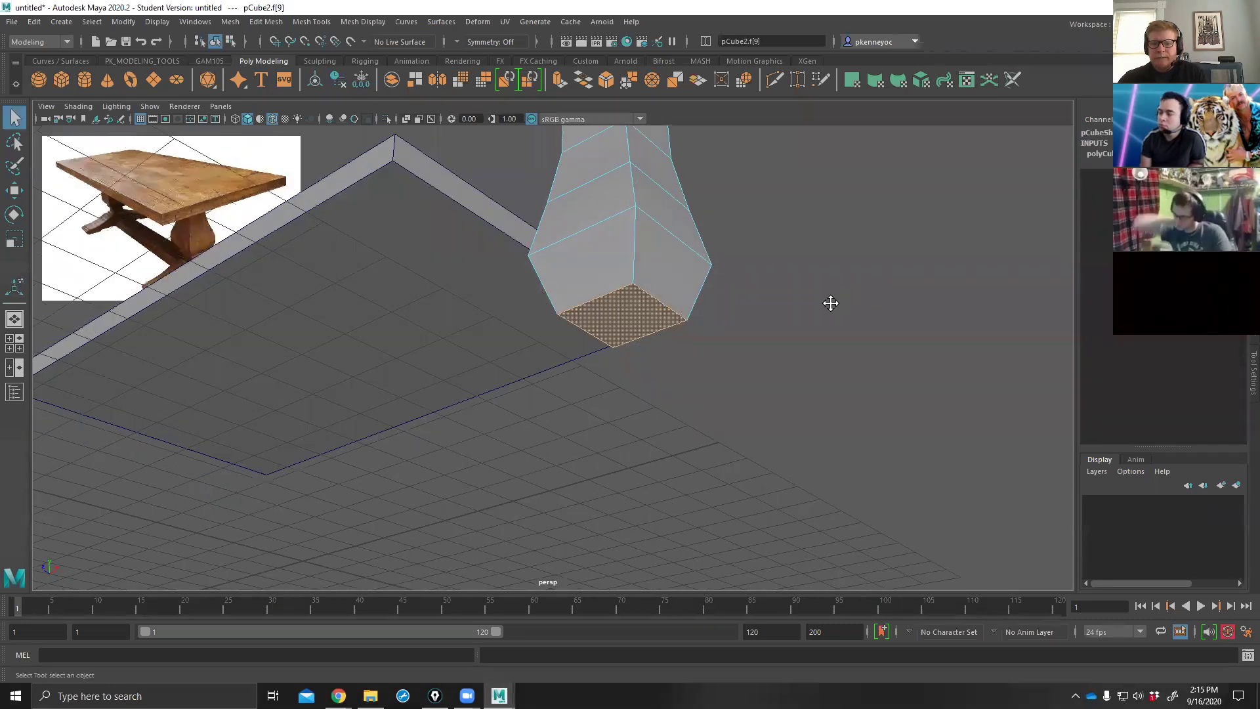
# Try extruding the leg's bottom face downward by about 1.586 and scaling it, and undo the scaling.
pyautogui.keyDown('shift'); pyautogui.moveTo(823, 306); pyautogui.dragTo(816, 343, button='right'); pyautogui.keyUp('shift')
pyautogui.keyDown('alt'); pyautogui.moveTo(806, 356); pyautogui.dragTo(809, 351, button='middle'); pyautogui.keyUp('alt')
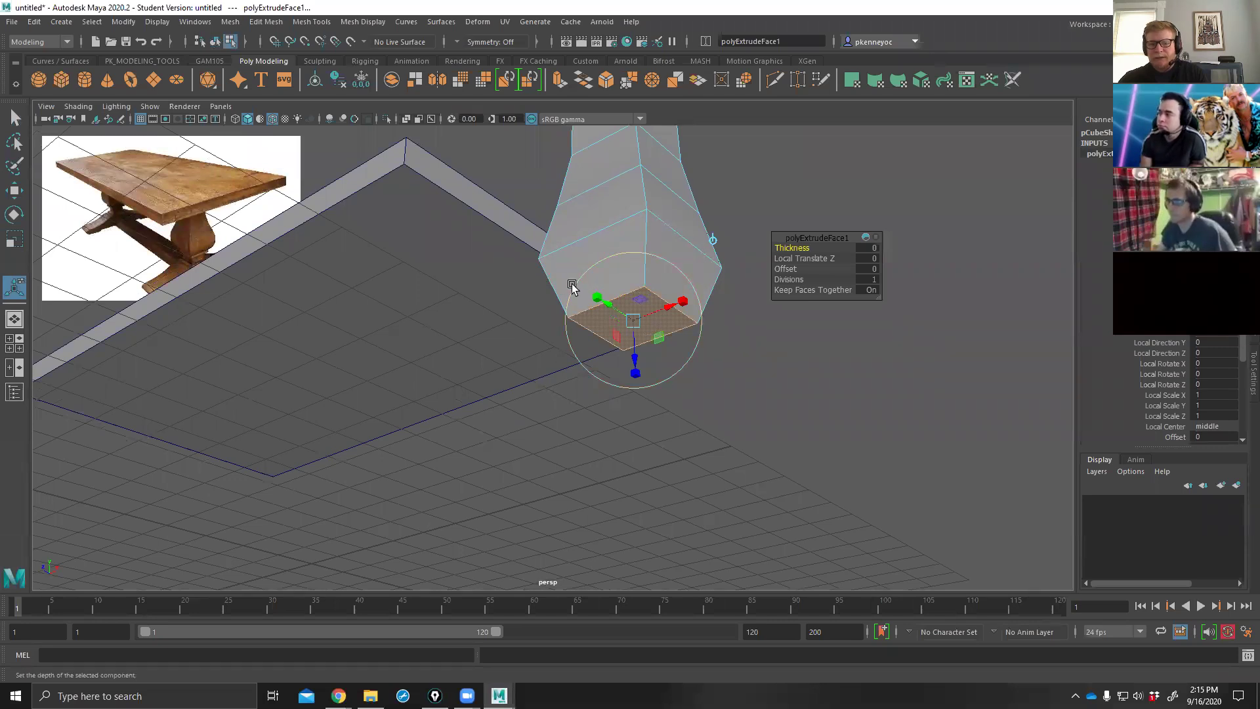
pyautogui.keyDown('alt'); pyautogui.moveTo(720, 356); pyautogui.dragTo(731, 343); pyautogui.keyUp('alt')
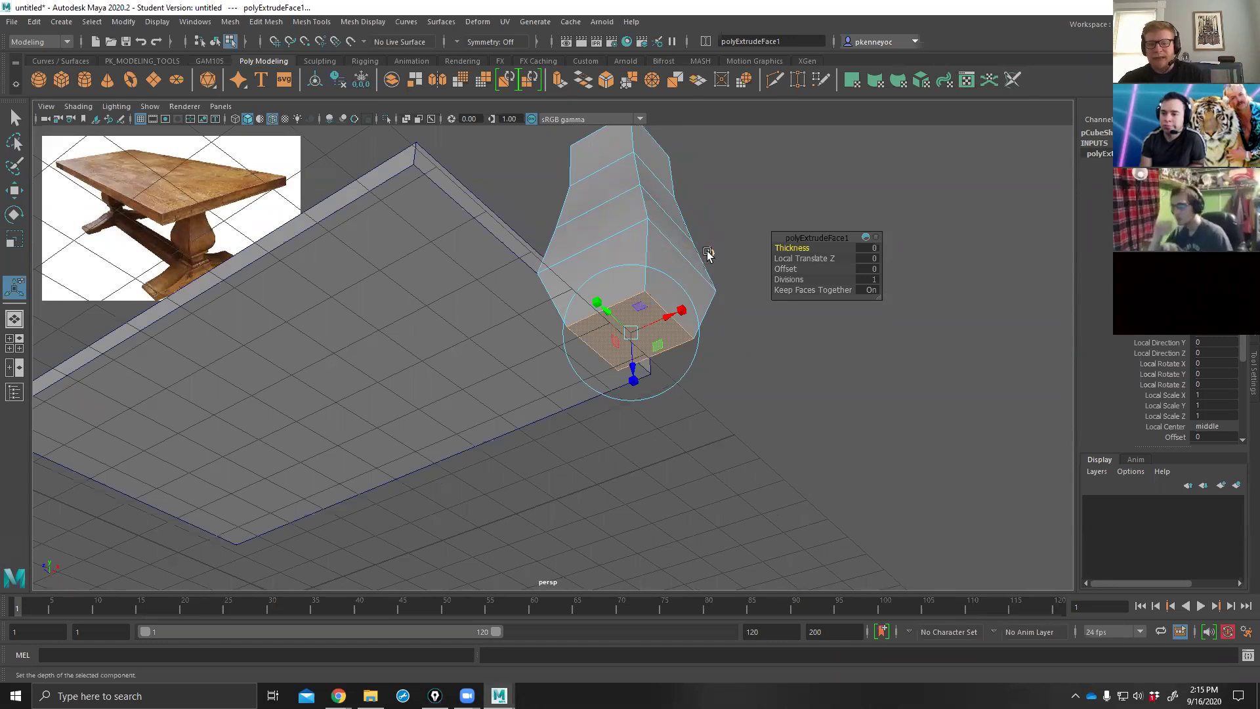
pyautogui.moveTo(790, 239); pyautogui.dragTo(802, 237)
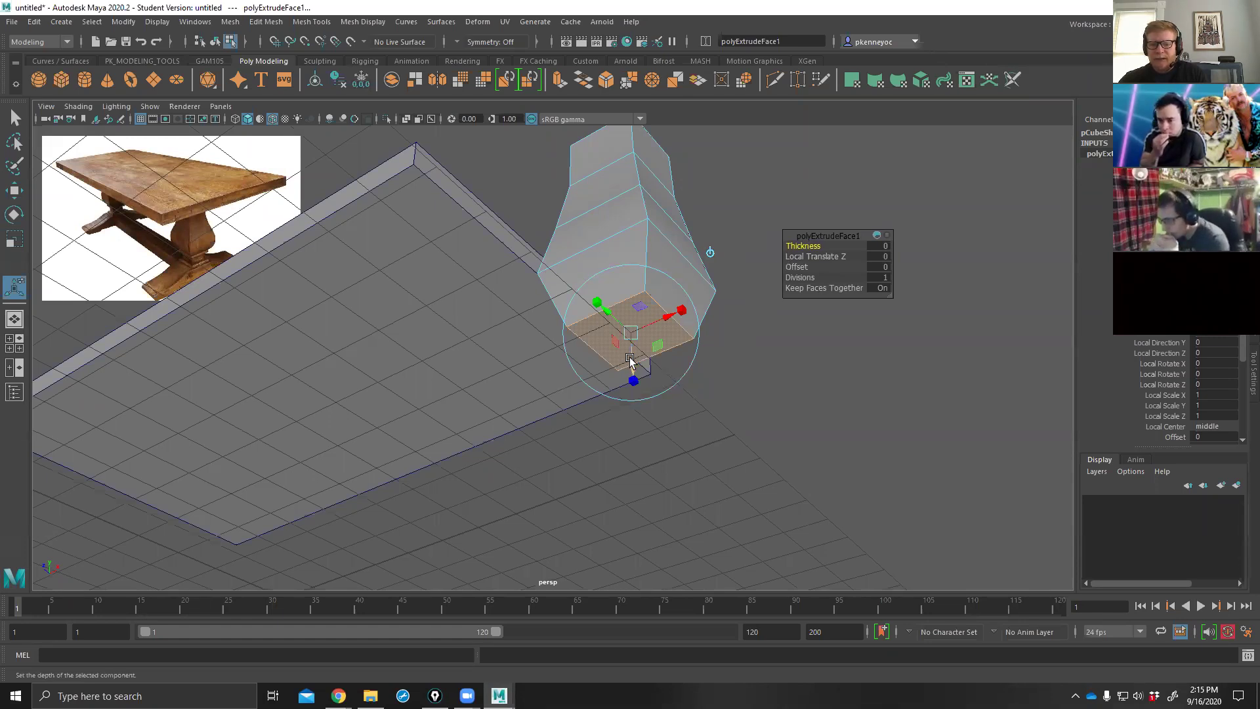
pyautogui.moveTo(630, 360); pyautogui.dragTo(634, 427)
pyautogui.moveTo(679, 377)
pyautogui.mouseDown()
pyautogui.moveTo(689, 369)
pyautogui.moveTo(669, 377)
pyautogui.mouseUp()
pyautogui.moveTo(635, 446)
pyautogui.mouseDown()
pyautogui.moveTo(635, 459)
pyautogui.moveTo(639, 442)
pyautogui.mouseUp()
pyautogui.moveTo(685, 373); pyautogui.dragTo(725, 359)
pyautogui.hotkey('ctrl', 'z')
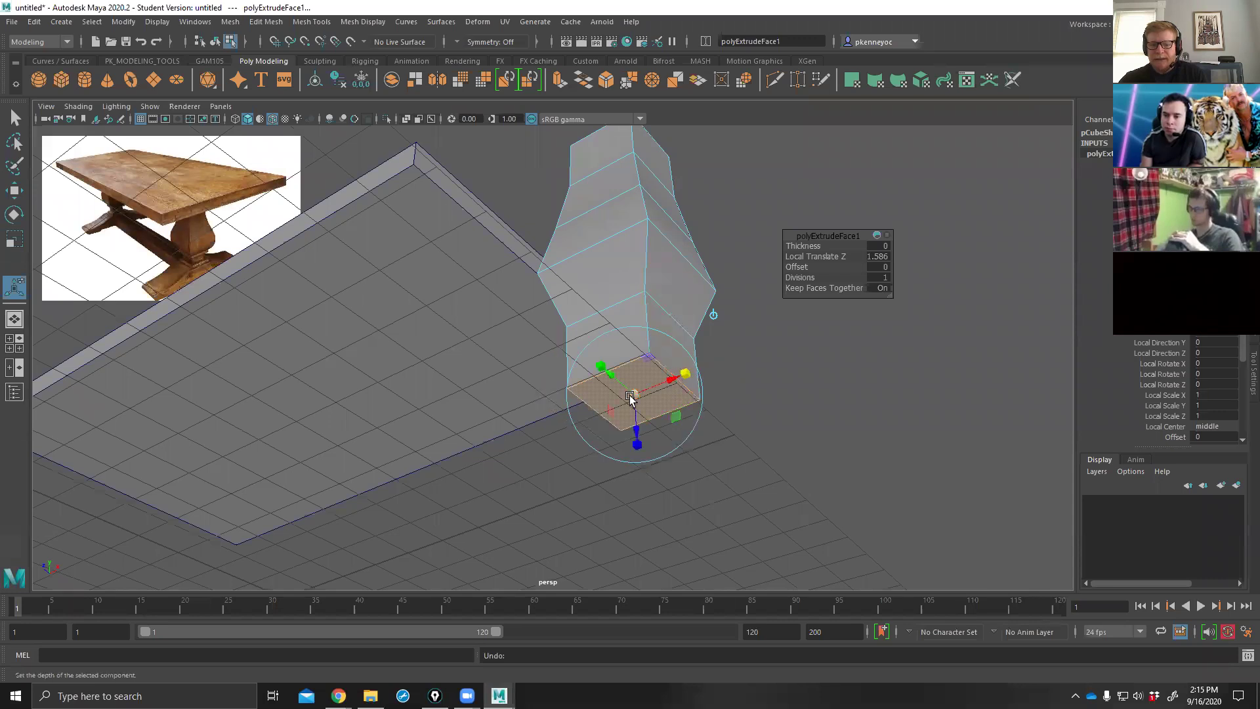
# Inspect the extruded leg base from several angles and undo the whole extrusion.
pyautogui.keyDown('alt'); pyautogui.moveTo(752, 418); pyautogui.dragTo(641, 366); pyautogui.keyUp('alt')
pyautogui.keyDown('alt'); pyautogui.moveTo(748, 371); pyautogui.dragTo(715, 459); pyautogui.keyUp('alt')
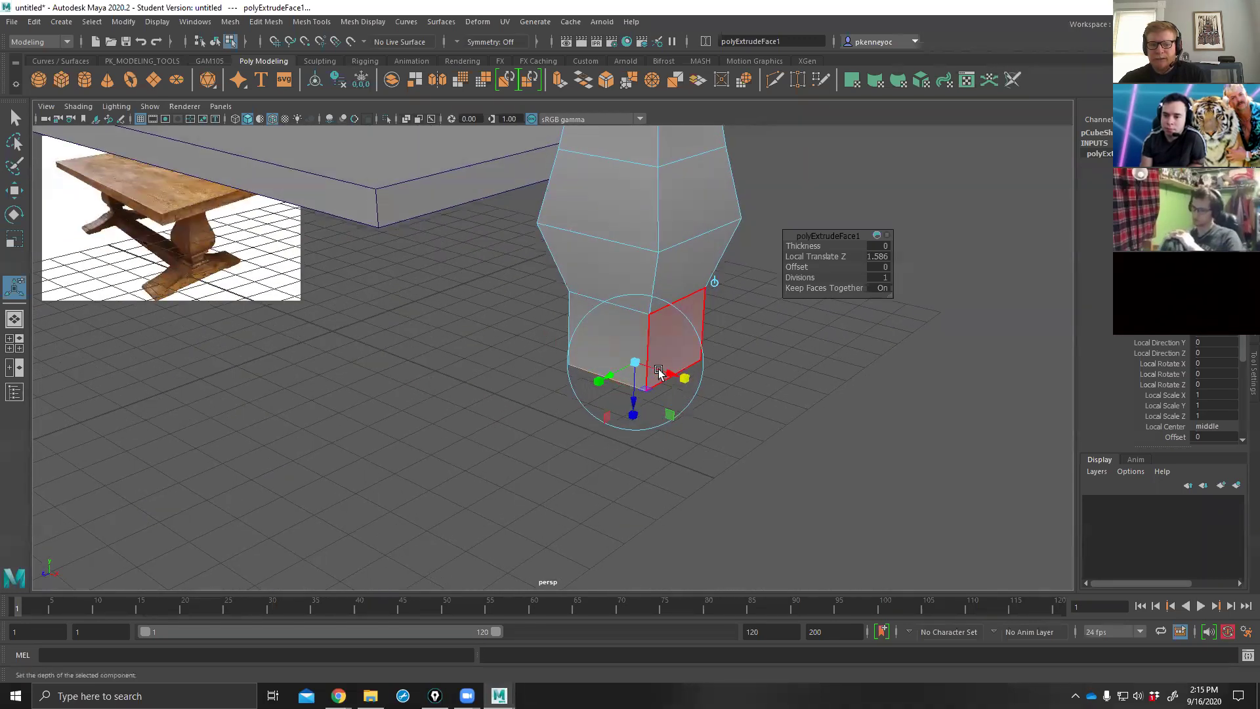
pyautogui.keyDown('alt'); pyautogui.moveTo(734, 408); pyautogui.dragTo(813, 392); pyautogui.keyUp('alt')
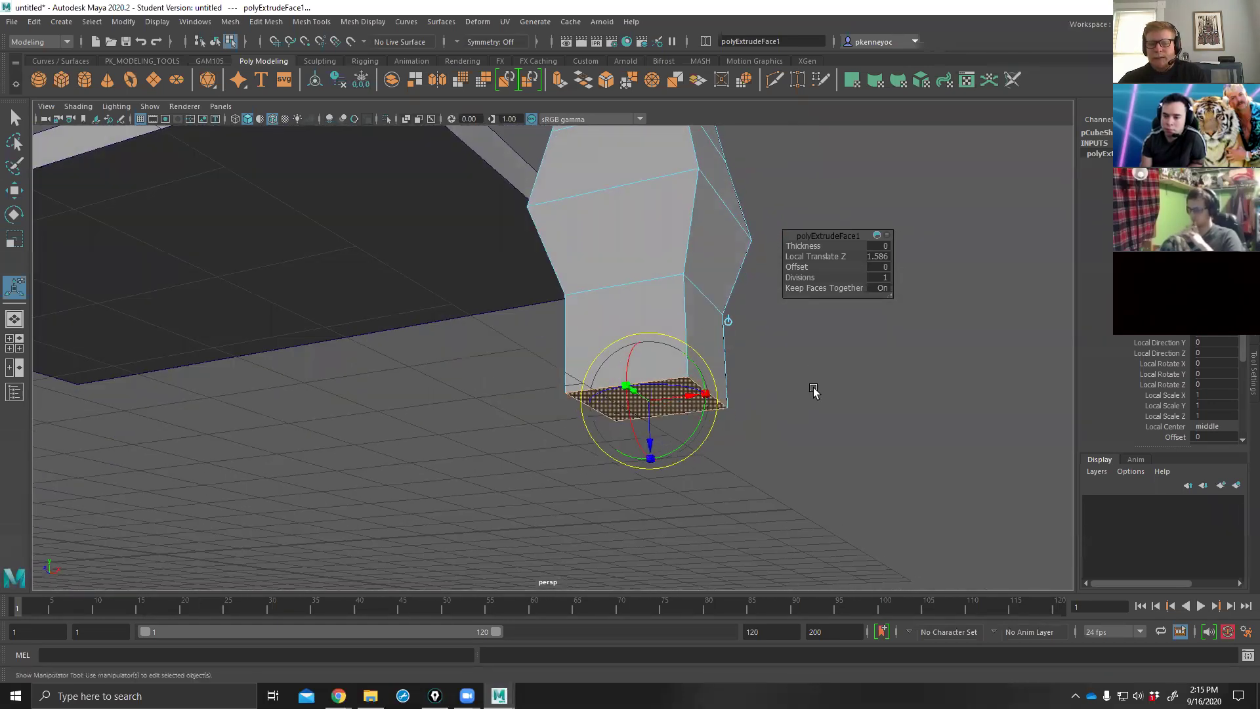
pyautogui.hotkey('ctrl', 'z')
pyautogui.hotkey('ctrl', 'z')
pyautogui.hotkey('ctrl', 'z')
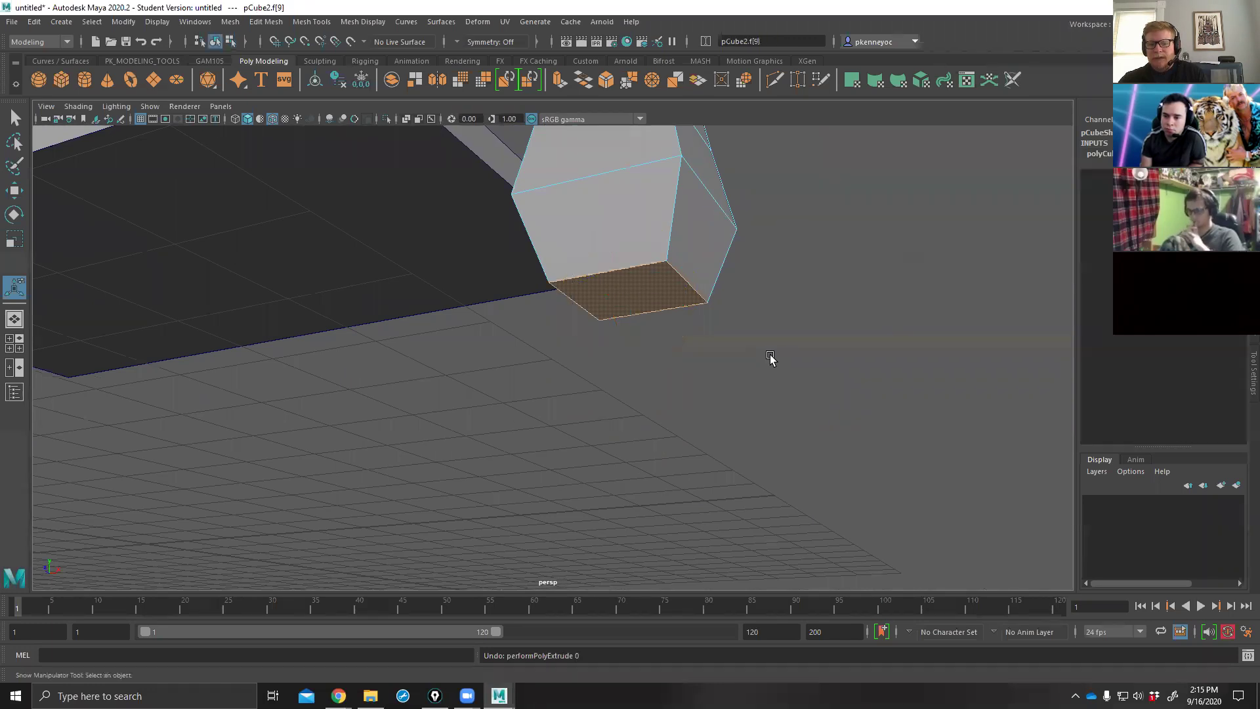
# Try extruding the leg's bottom face with the manipulator switched between local and world axes, and undo the extrusion.
pyautogui.keyDown('alt'); pyautogui.moveTo(753, 303); pyautogui.dragTo(776, 278); pyautogui.keyUp('alt')
pyautogui.keyDown('shift'); pyautogui.moveTo(776, 278); pyautogui.dragTo(773, 380, button='right'); pyautogui.keyUp('shift')
pyautogui.keyDown('alt'); pyautogui.moveTo(772, 380); pyautogui.dragTo(697, 331); pyautogui.keyUp('alt')
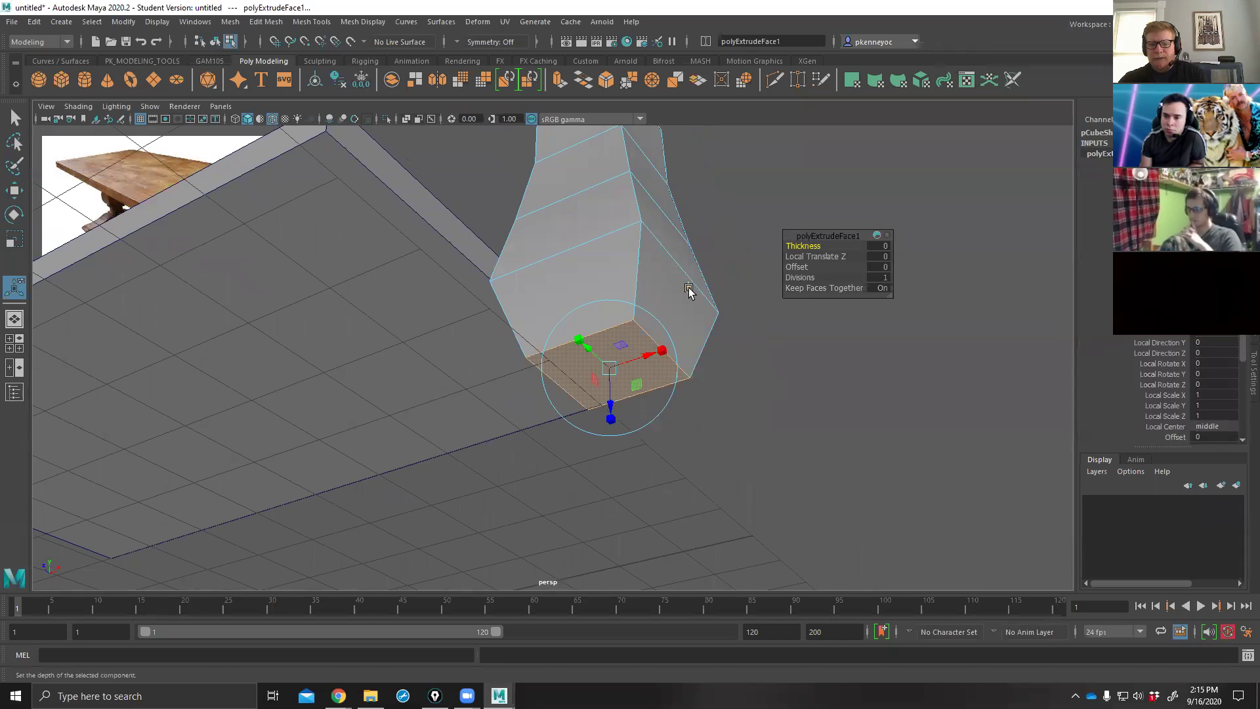
pyautogui.press('t')
pyautogui.press('t')
pyautogui.press('t')
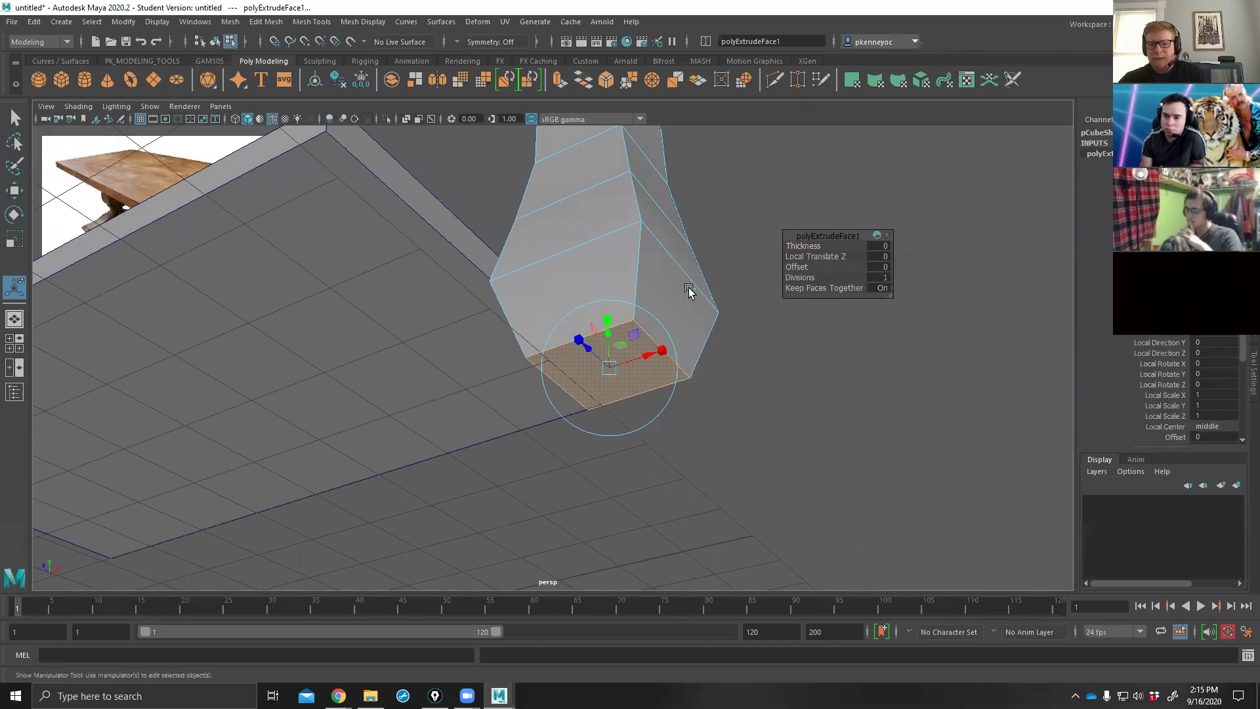
pyautogui.press('t')
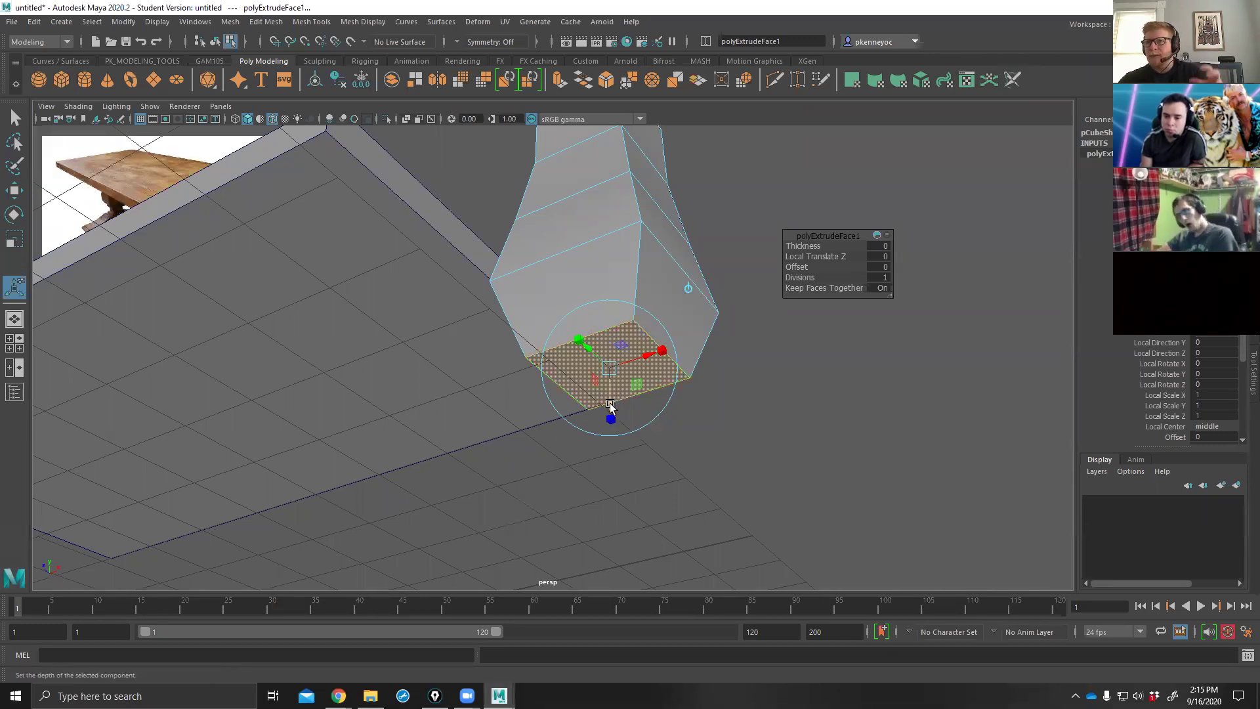
pyautogui.click(687, 289)
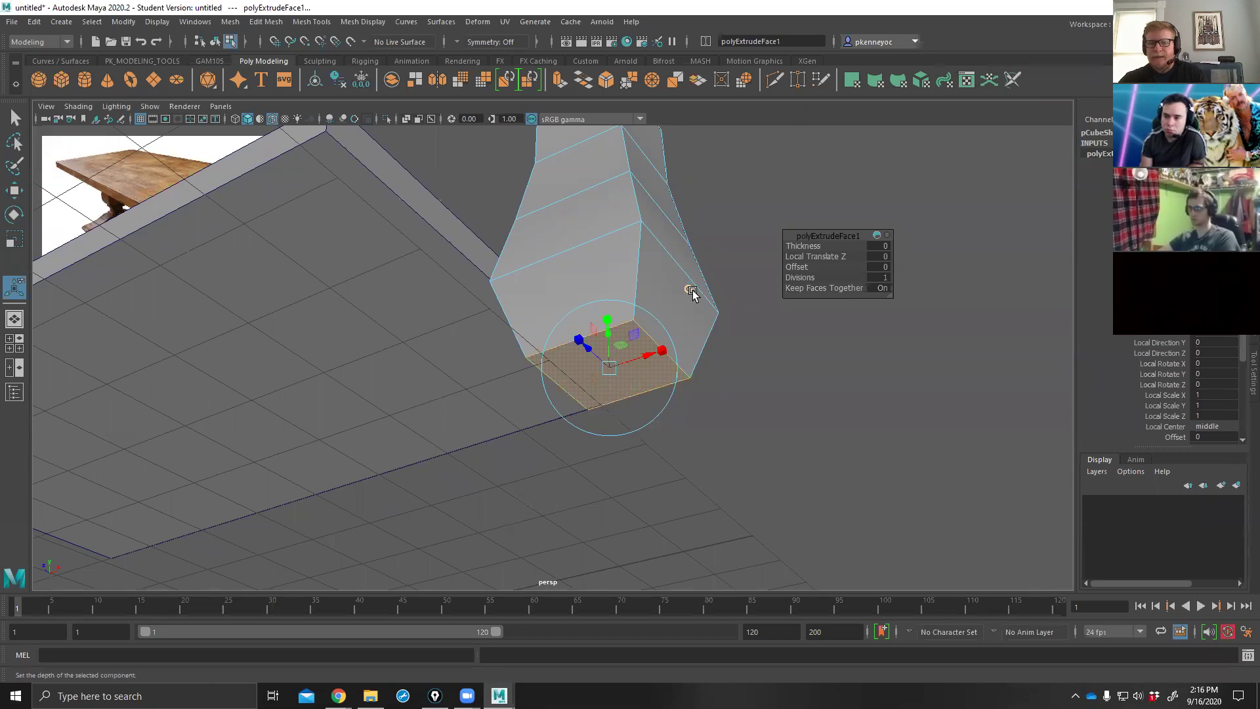
pyautogui.click(688, 291)
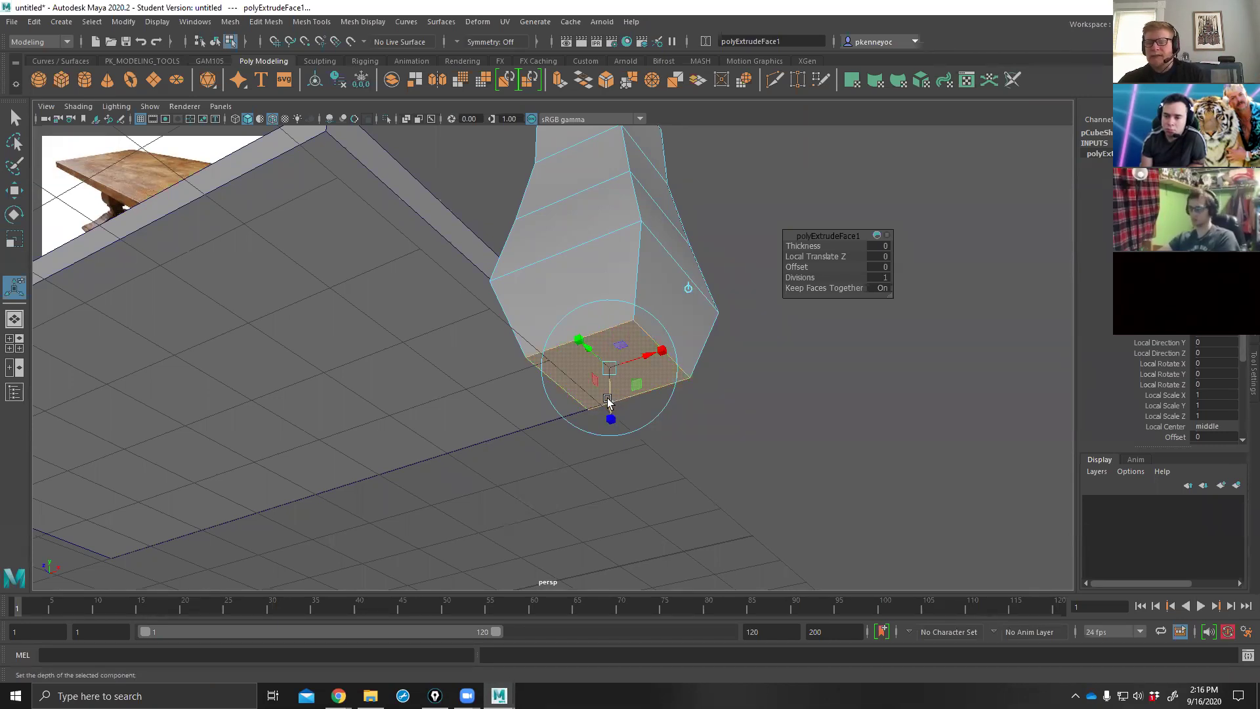
pyautogui.click(687, 289)
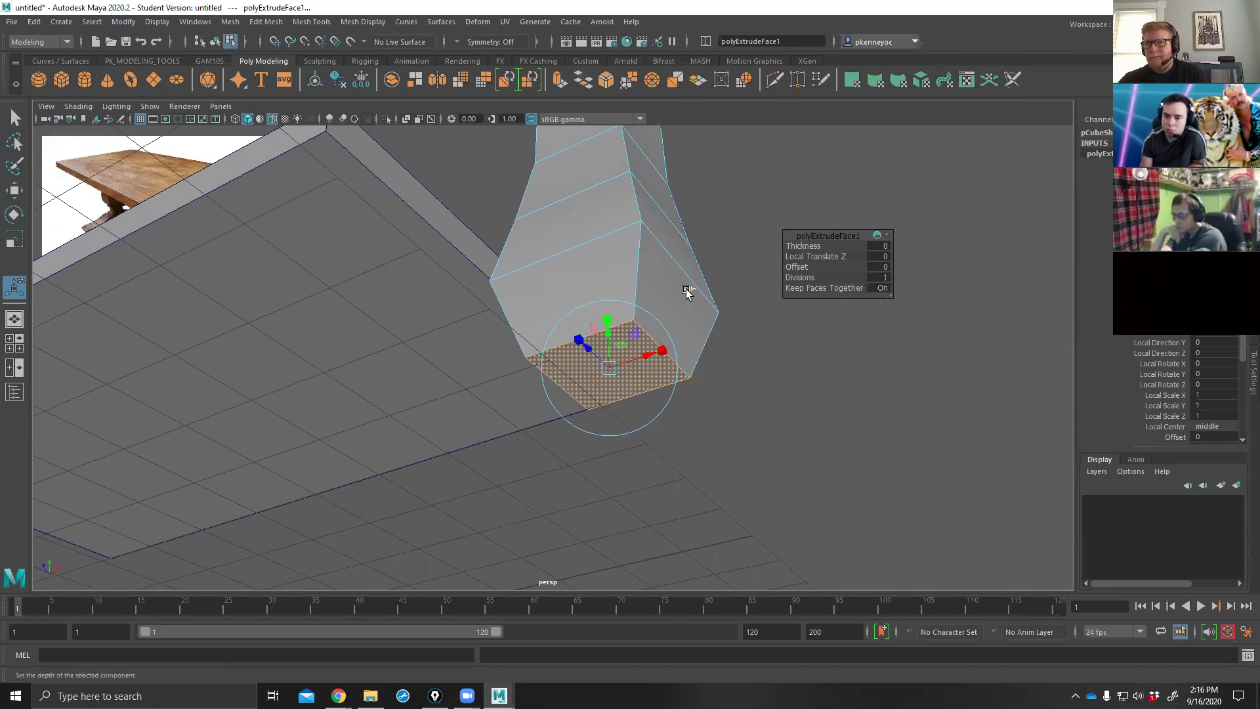
pyautogui.keyDown('alt'); pyautogui.moveTo(584, 386); pyautogui.dragTo(591, 354); pyautogui.keyUp('alt')
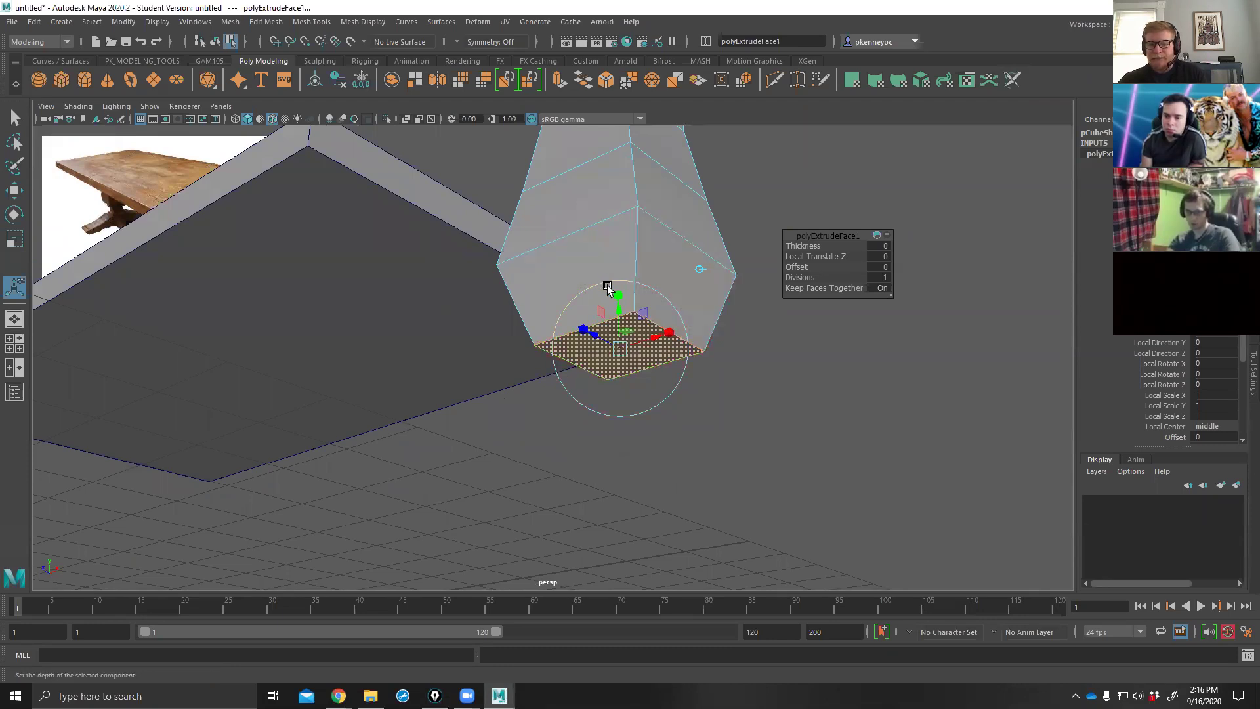
pyautogui.hotkey('ctrl', 'z')
# Select the slanted face in the leg's lowest side section, on the side away from the tabletop.
pyautogui.keyDown('alt'); pyautogui.moveTo(752, 337); pyautogui.dragTo(773, 241); pyautogui.keyUp('alt')
pyautogui.moveTo(773, 241); pyautogui.dragTo(775, 265, button='right')
pyautogui.keyDown('alt'); pyautogui.moveTo(749, 307); pyautogui.dragTo(737, 346, button='middle'); pyautogui.keyUp('alt')
pyautogui.keyDown('alt'); pyautogui.moveTo(737, 346); pyautogui.dragTo(812, 322); pyautogui.keyUp('alt')
pyautogui.click(698, 283)
pyautogui.click(670, 356)
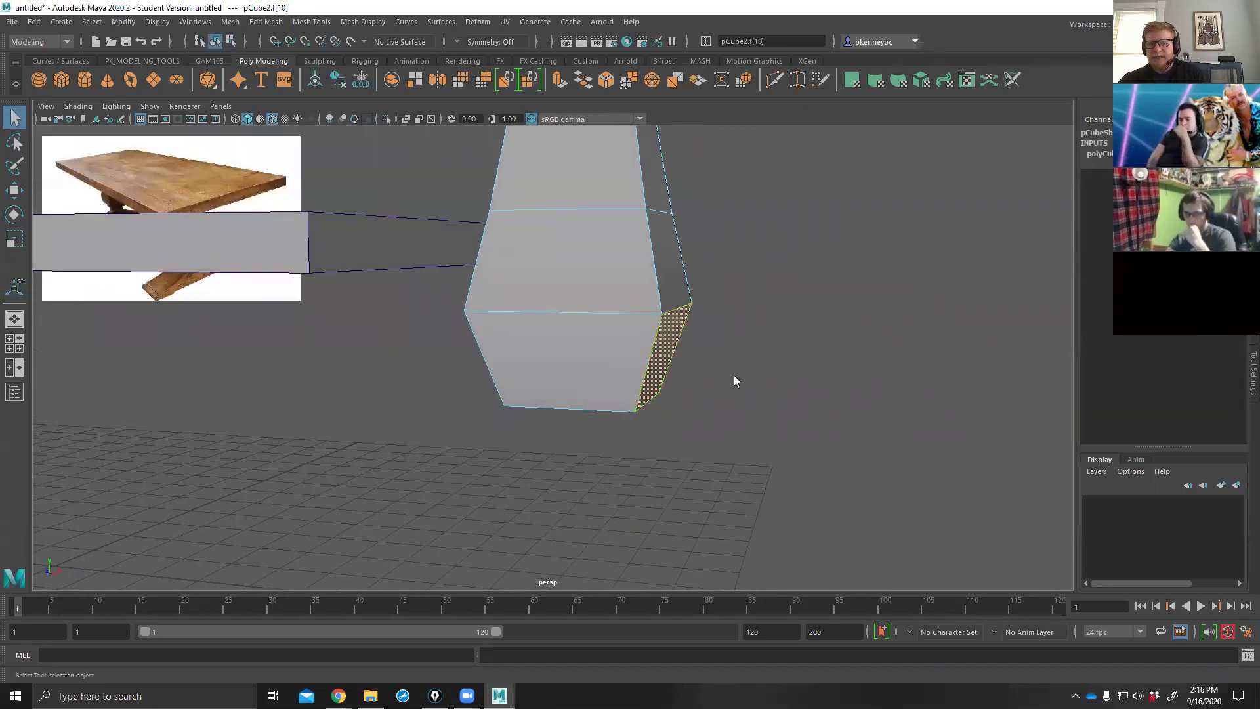
pyautogui.keyDown('alt'); pyautogui.moveTo(735, 374); pyautogui.dragTo(684, 324); pyautogui.keyUp('alt')
pyautogui.keyDown('alt'); pyautogui.moveTo(653, 387); pyautogui.dragTo(641, 338); pyautogui.keyUp('alt')
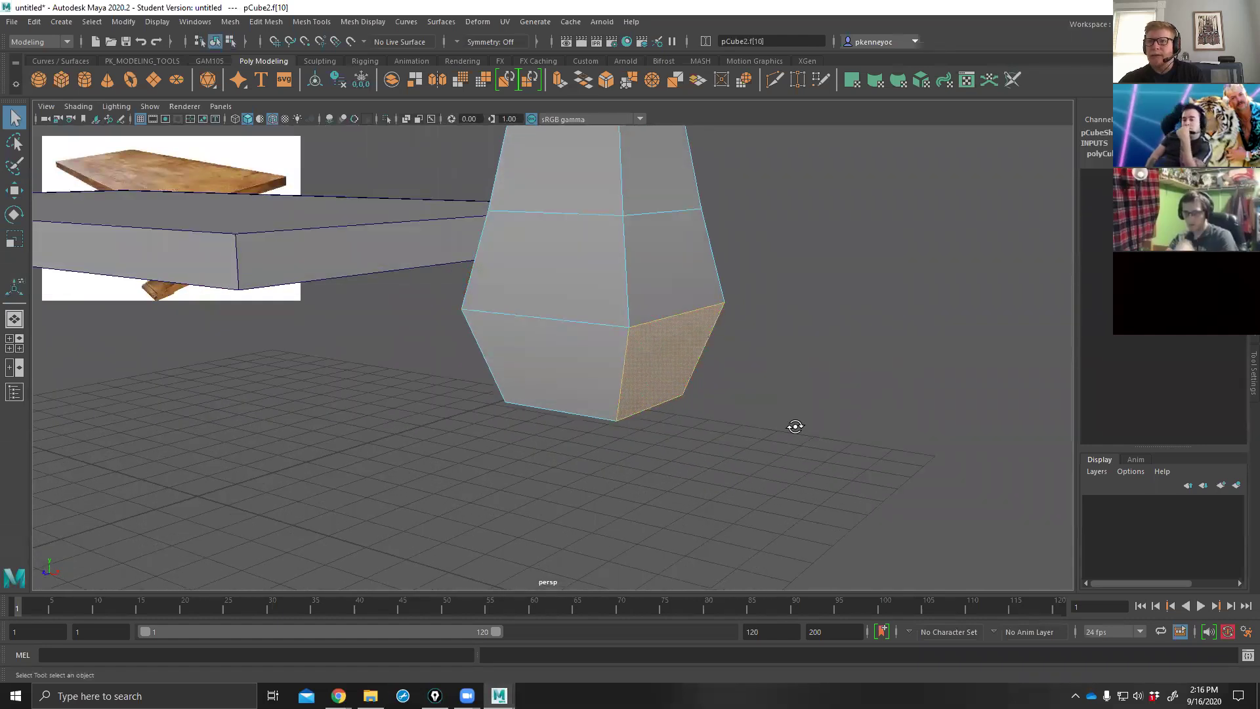
# Try extruding the slanted side face outward along its local axis, and undo the pull.
pyautogui.keyDown('alt'); pyautogui.moveTo(796, 427); pyautogui.dragTo(776, 343); pyautogui.keyUp('alt')
pyautogui.keyDown('shift'); pyautogui.moveTo(776, 343); pyautogui.dragTo(763, 412, button='right'); pyautogui.keyUp('shift')
pyautogui.moveTo(713, 376); pyautogui.dragTo(930, 471)
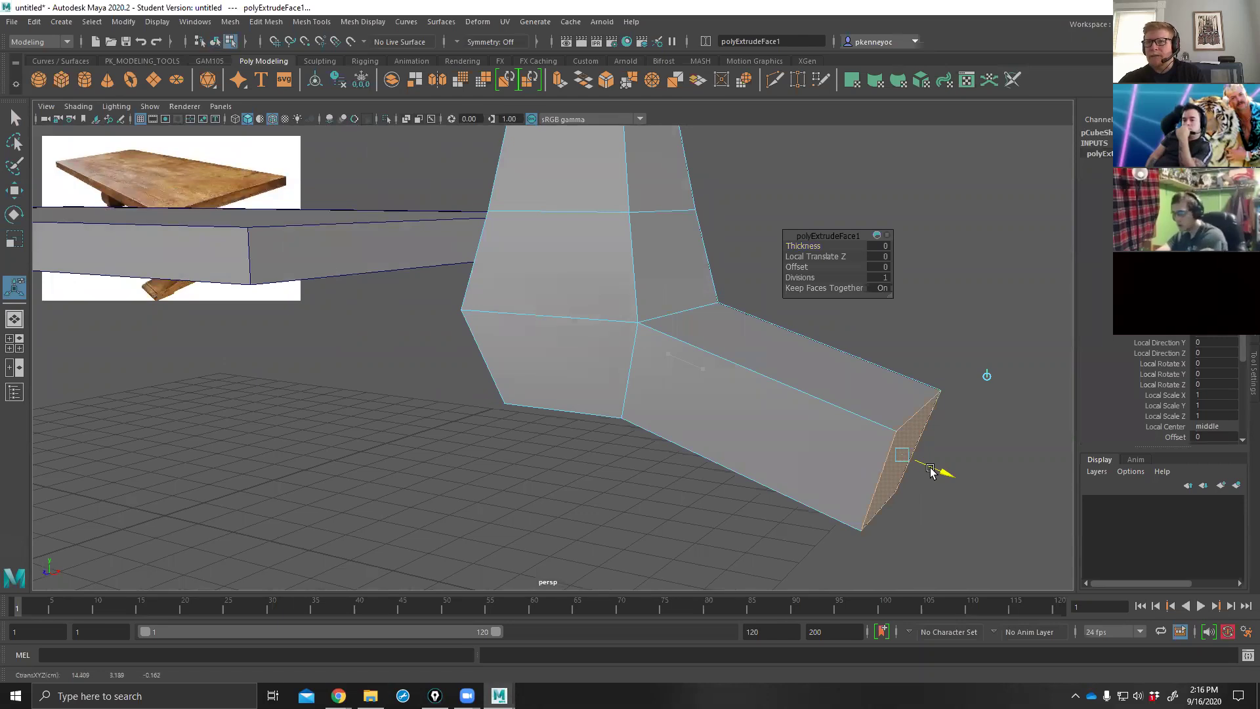
pyautogui.hotkey('ctrl', 'z')
# Try pulling the extruded slanted face outward along the world axis, and undo the extrusion.
pyautogui.click(747, 276)
pyautogui.moveTo(722, 364); pyautogui.dragTo(955, 411)
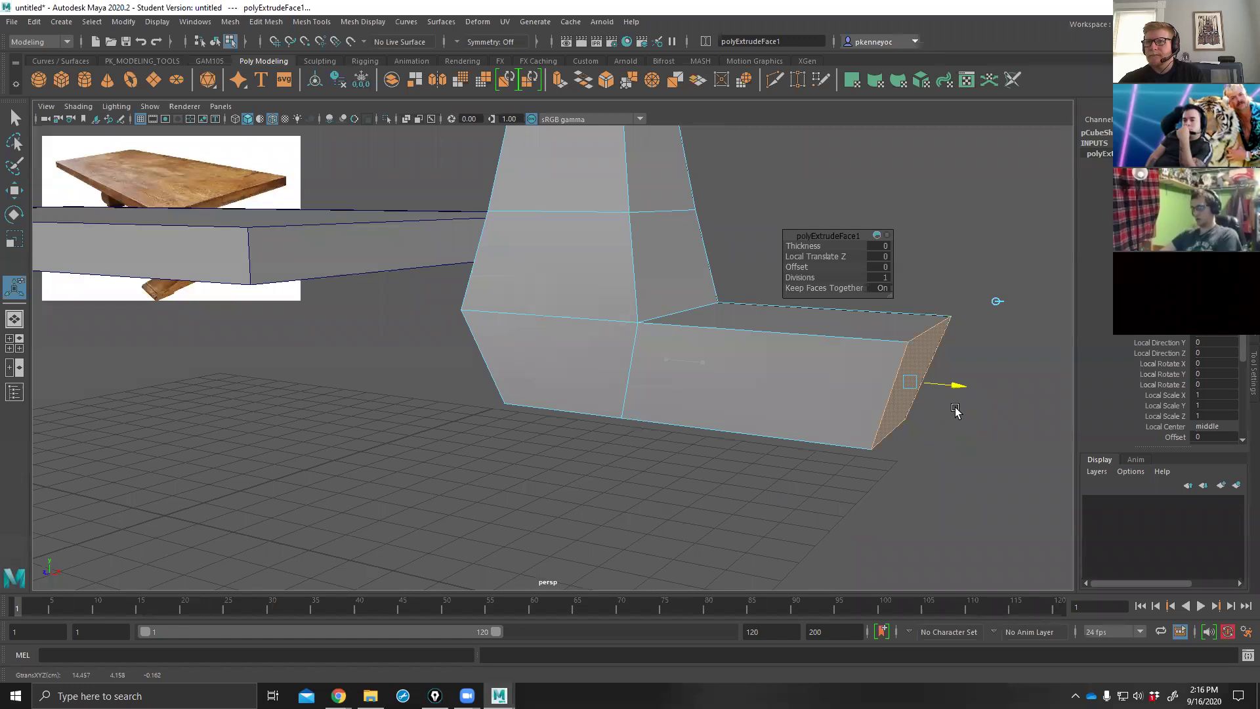
pyautogui.hotkey('ctrl', 'z')
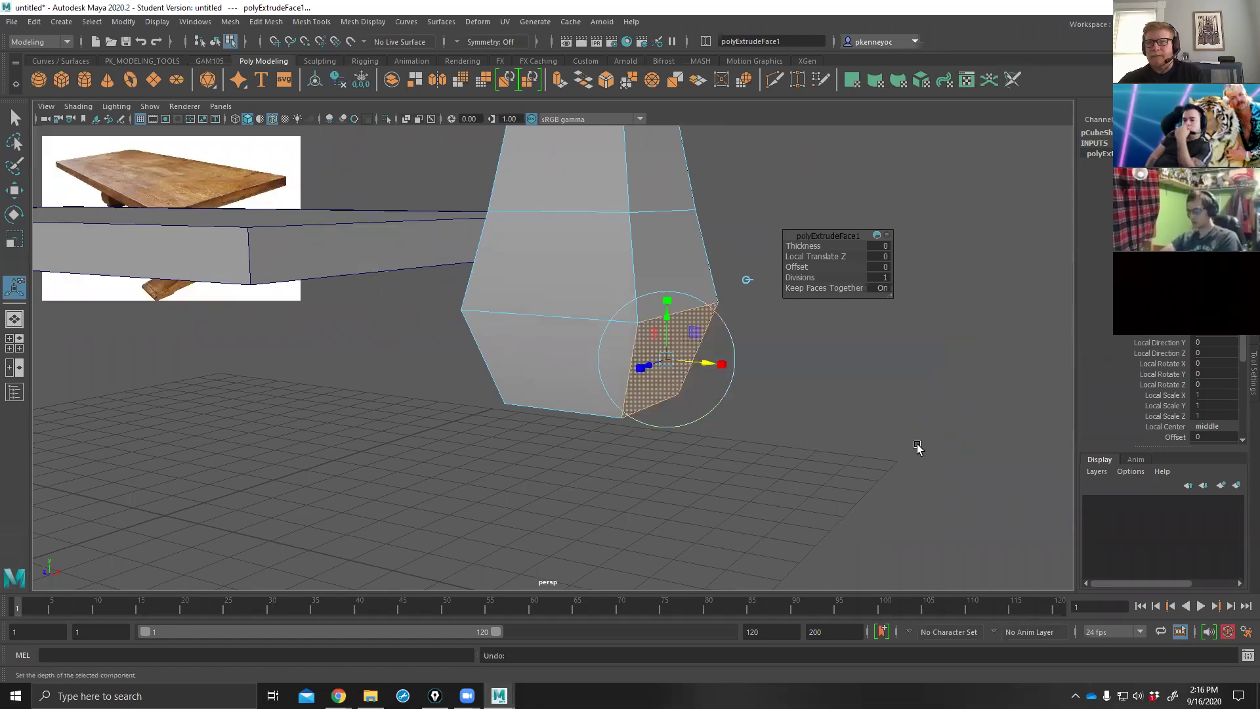
pyautogui.hotkey('ctrl', 'z')
pyautogui.press('Up')
pyautogui.keyDown('alt'); pyautogui.moveTo(866, 427); pyautogui.dragTo(756, 353); pyautogui.keyUp('alt')
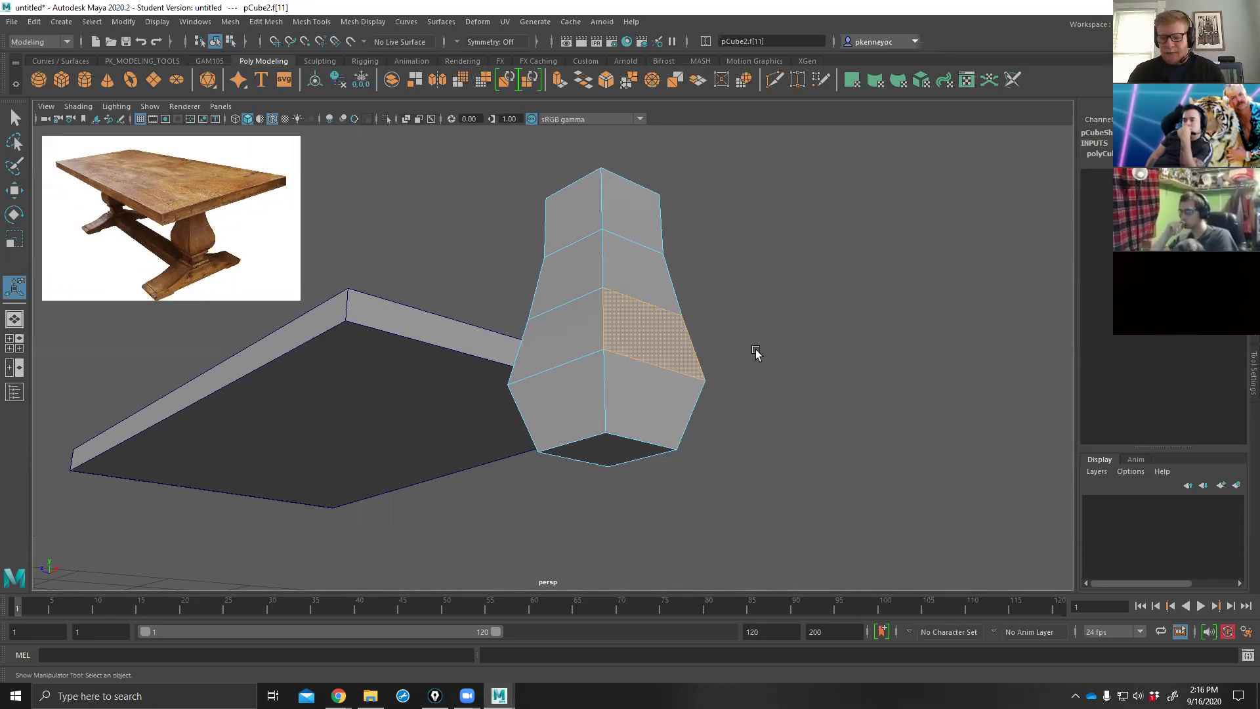
# Clear the side face selection and select the leg's bottom face.
pyautogui.click(752, 338)
pyautogui.keyDown('alt'); pyautogui.moveTo(749, 339); pyautogui.dragTo(744, 397); pyautogui.keyUp('alt')
pyautogui.click(631, 460)
pyautogui.keyDown('alt'); pyautogui.moveTo(652, 492); pyautogui.dragTo(660, 438); pyautogui.keyUp('alt')
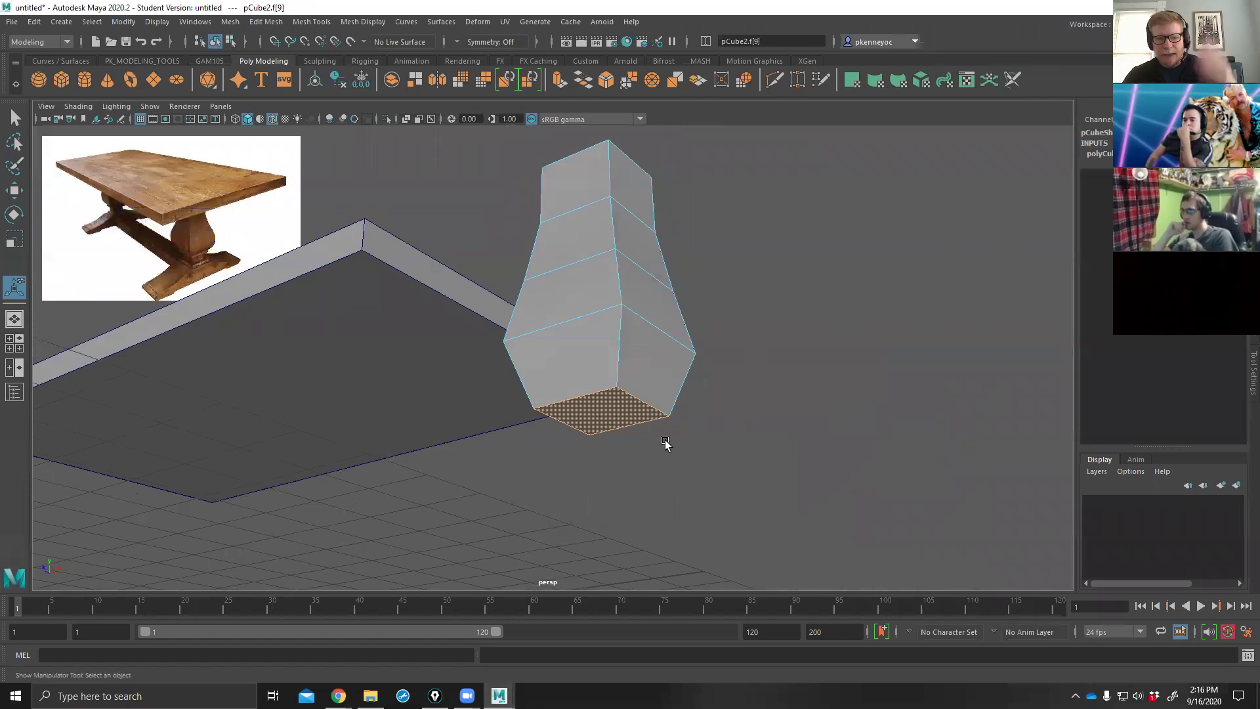
# Extrude the leg's bottom face downward by about 1.279 with Divisions set to 3.
pyautogui.keyDown('shift'); pyautogui.rightClick(733, 369); pyautogui.keyUp('shift')
pyautogui.click(727, 405)
pyautogui.keyDown('alt'); pyautogui.moveTo(706, 441); pyautogui.dragTo(603, 510); pyautogui.keyUp('alt')
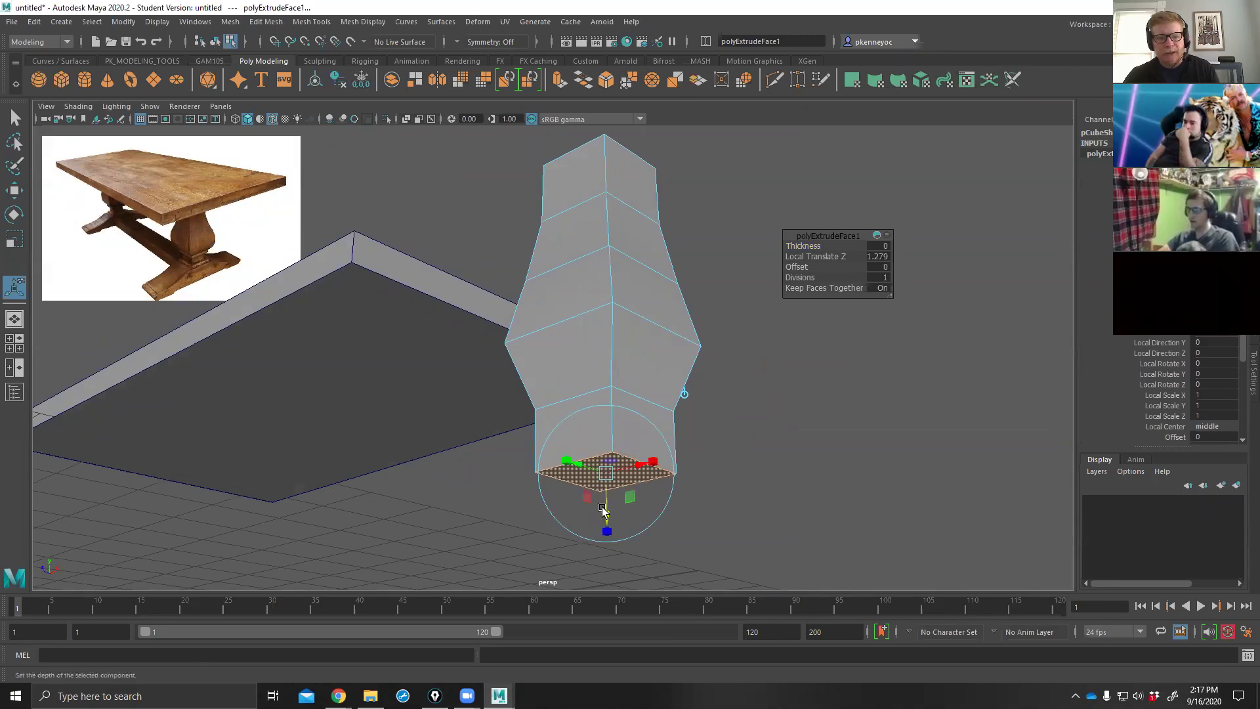
pyautogui.moveTo(735, 488)
pyautogui.keyDown('alt'); pyautogui.mouseDown()
pyautogui.moveTo(753, 501)
pyautogui.moveTo(745, 472)
pyautogui.mouseUp(); pyautogui.keyUp('alt')
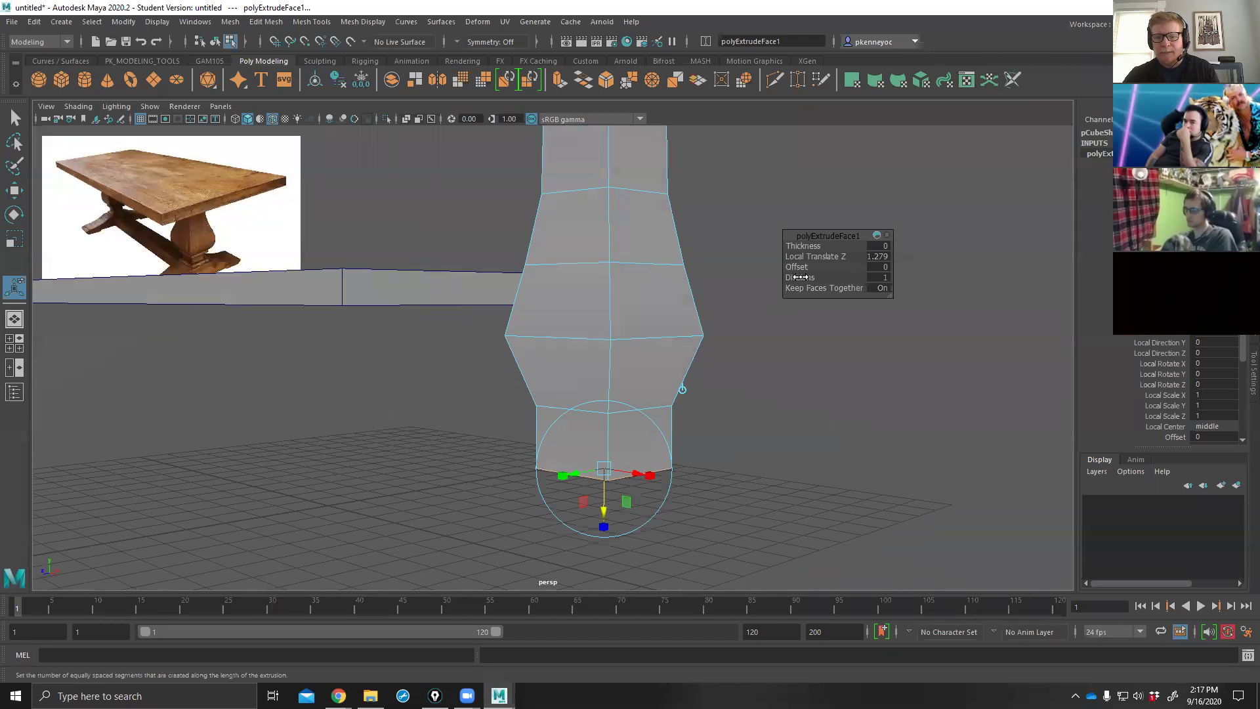
pyautogui.moveTo(821, 234); pyautogui.dragTo(796, 246)
pyautogui.moveTo(778, 295); pyautogui.dragTo(792, 292)
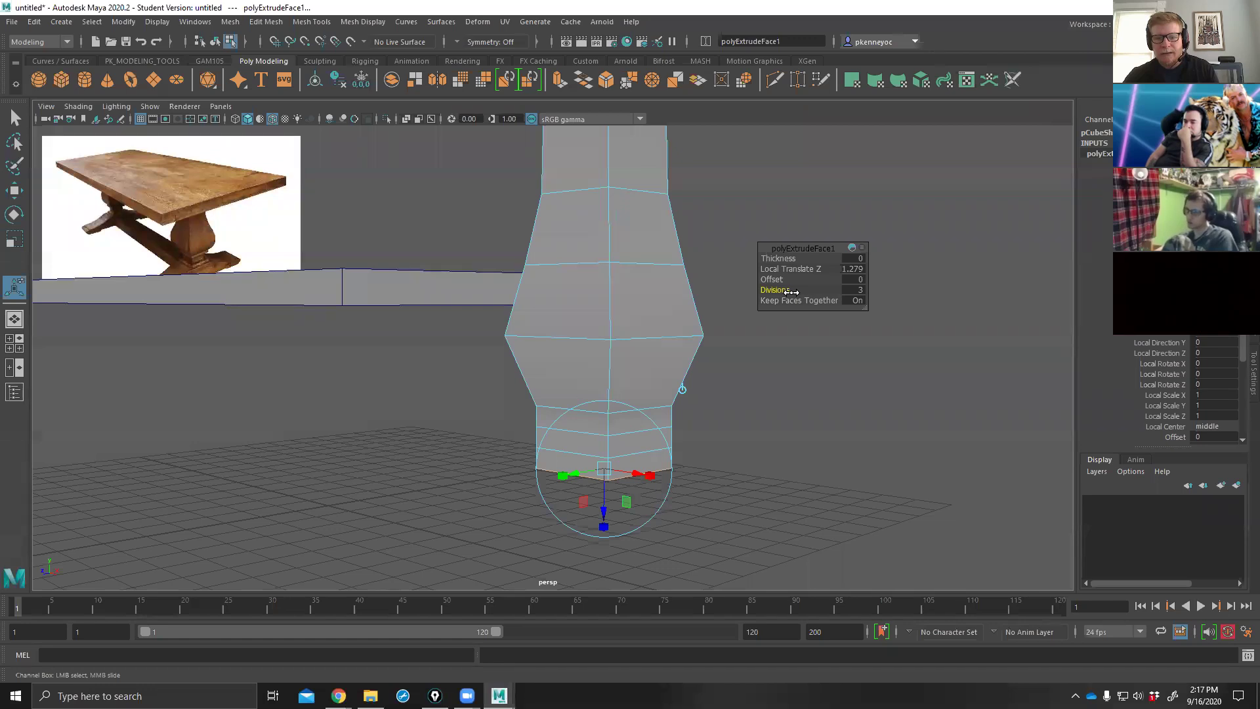
# Select the two edge loops dividing the extruded base and scale them vertically apart toward its upper and lower ends.
pyautogui.click(768, 390)
pyautogui.keyDown('alt'); pyautogui.moveTo(759, 472); pyautogui.dragTo(780, 411); pyautogui.keyUp('alt')
pyautogui.scroll(4, 781, 430)
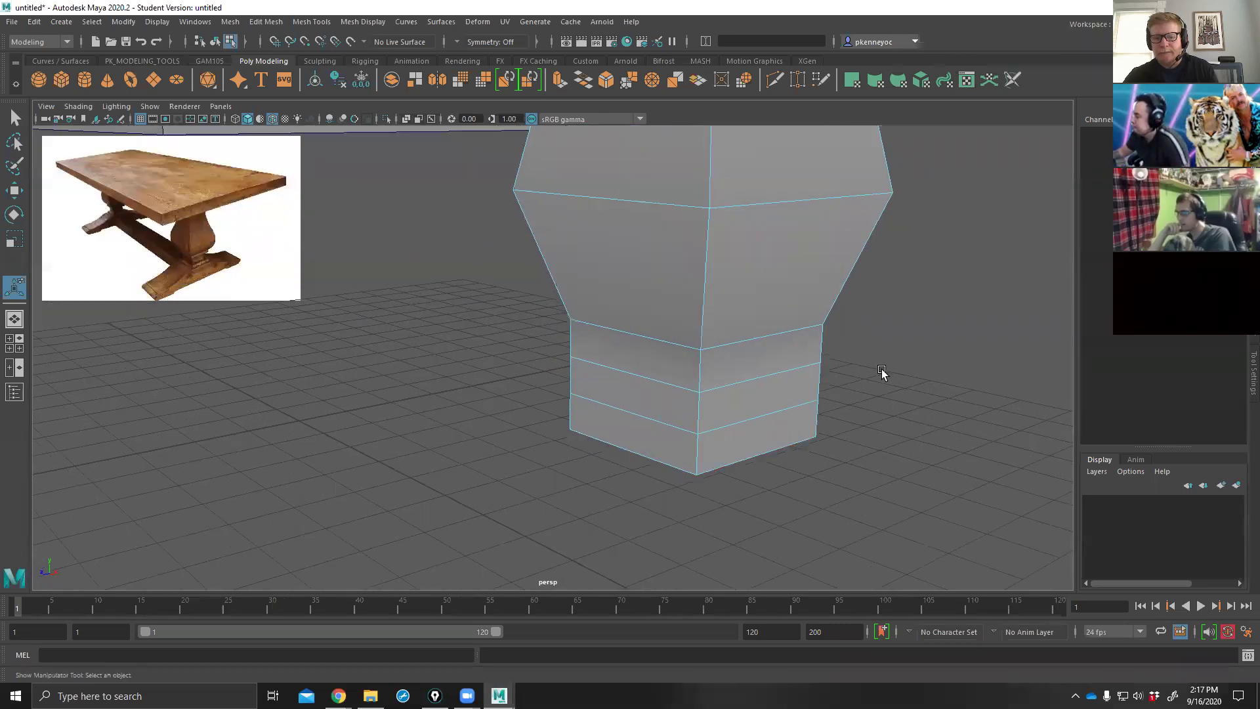
pyautogui.keyDown('alt'); pyautogui.moveTo(881, 372); pyautogui.dragTo(877, 374); pyautogui.keyUp('alt')
pyautogui.moveTo(891, 328); pyautogui.dragTo(891, 300, button='right')
pyautogui.click(784, 367)
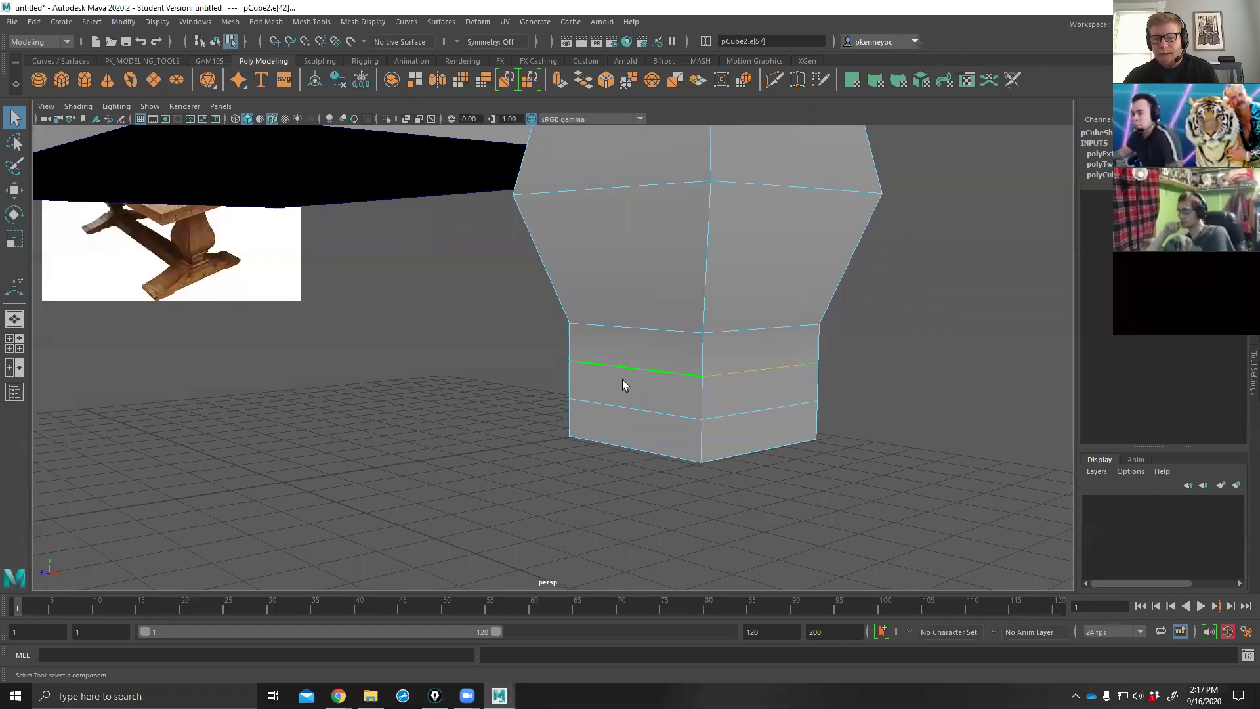
pyautogui.keyDown('shift'); pyautogui.click(773, 415); pyautogui.keyUp('shift')
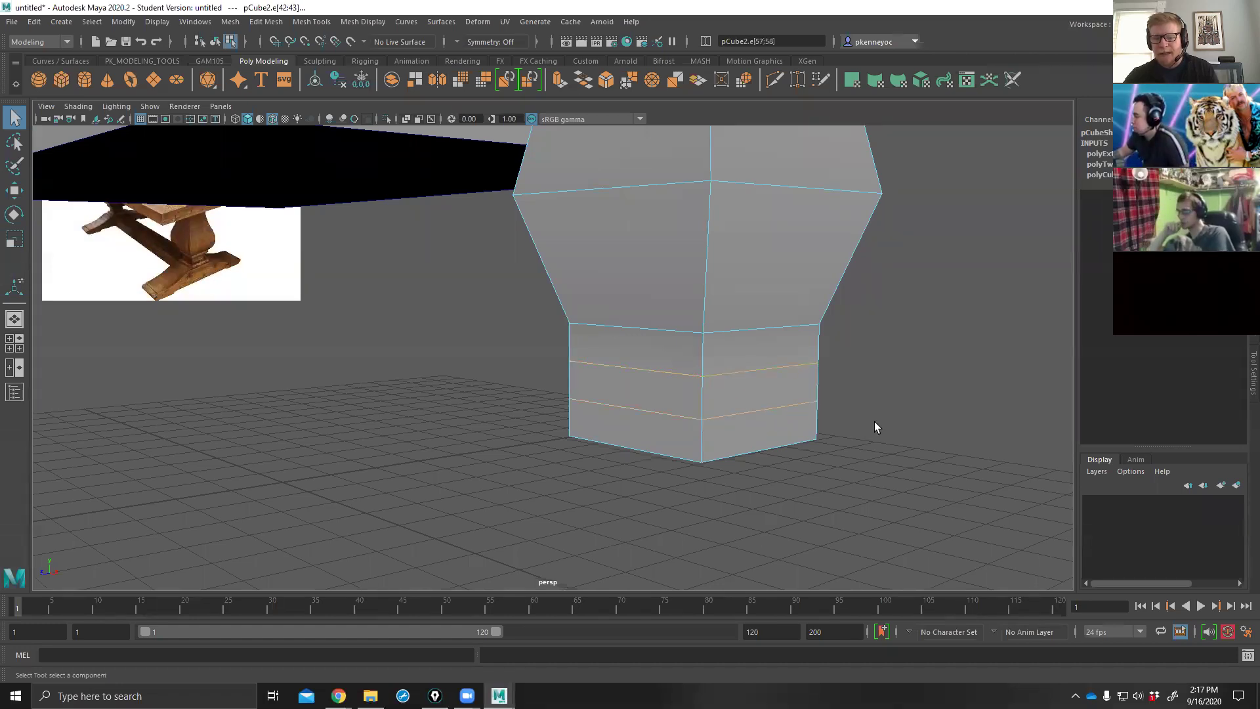
pyautogui.press('r')
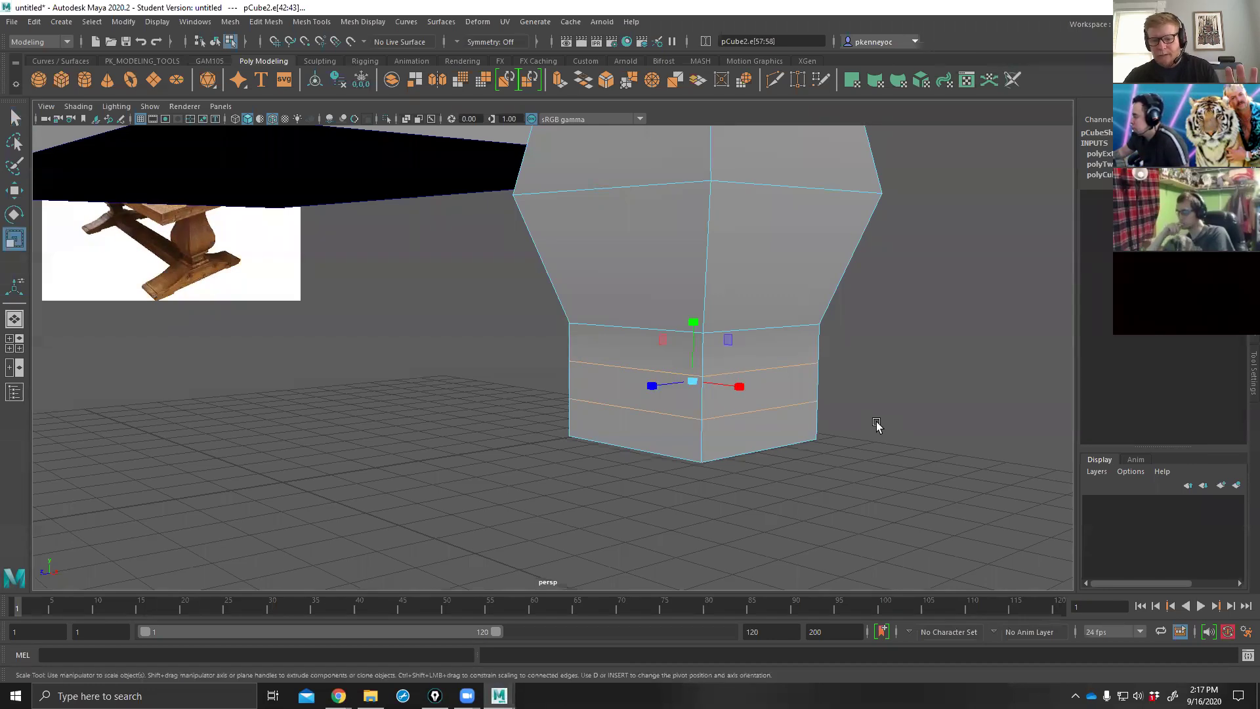
pyautogui.moveTo(693, 323); pyautogui.dragTo(703, 281)
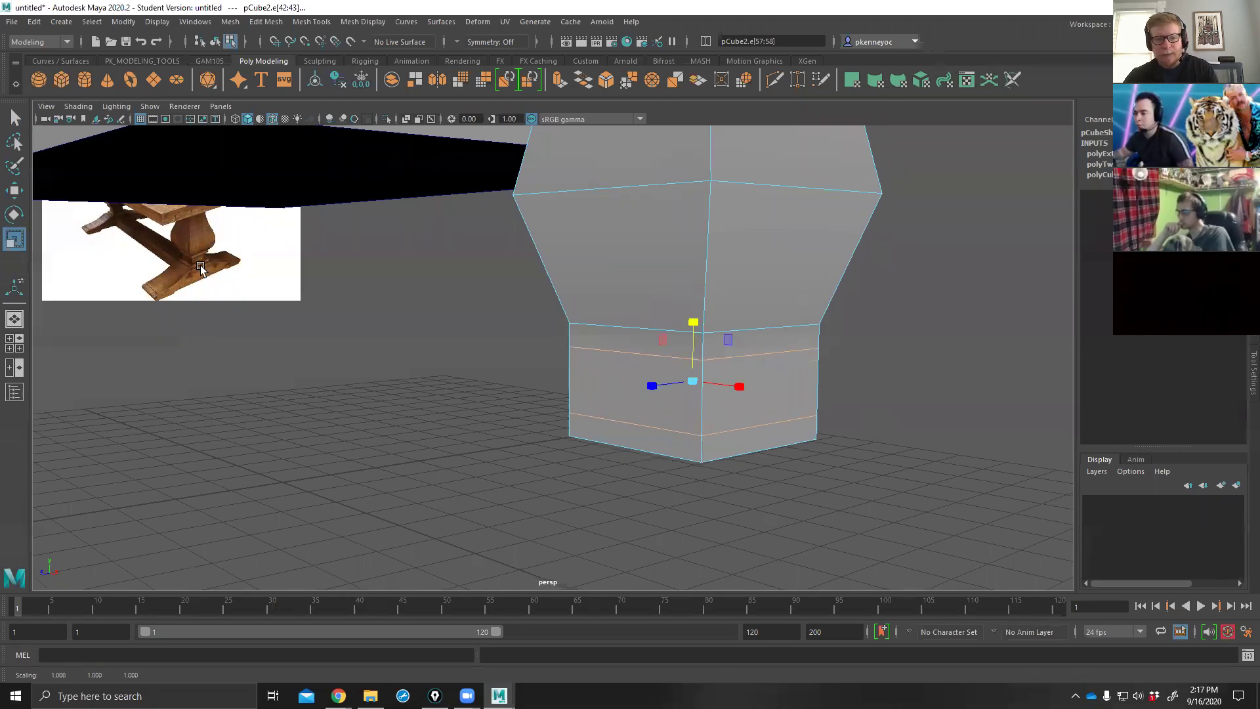
# Select the faces of the narrow upper and lower bands on all four sides of the leg's base.
pyautogui.keyDown('alt'); pyautogui.moveTo(759, 374); pyautogui.dragTo(847, 339); pyautogui.keyUp('alt')
pyautogui.click(768, 335)
pyautogui.moveTo(848, 340); pyautogui.dragTo(848, 365, button='right')
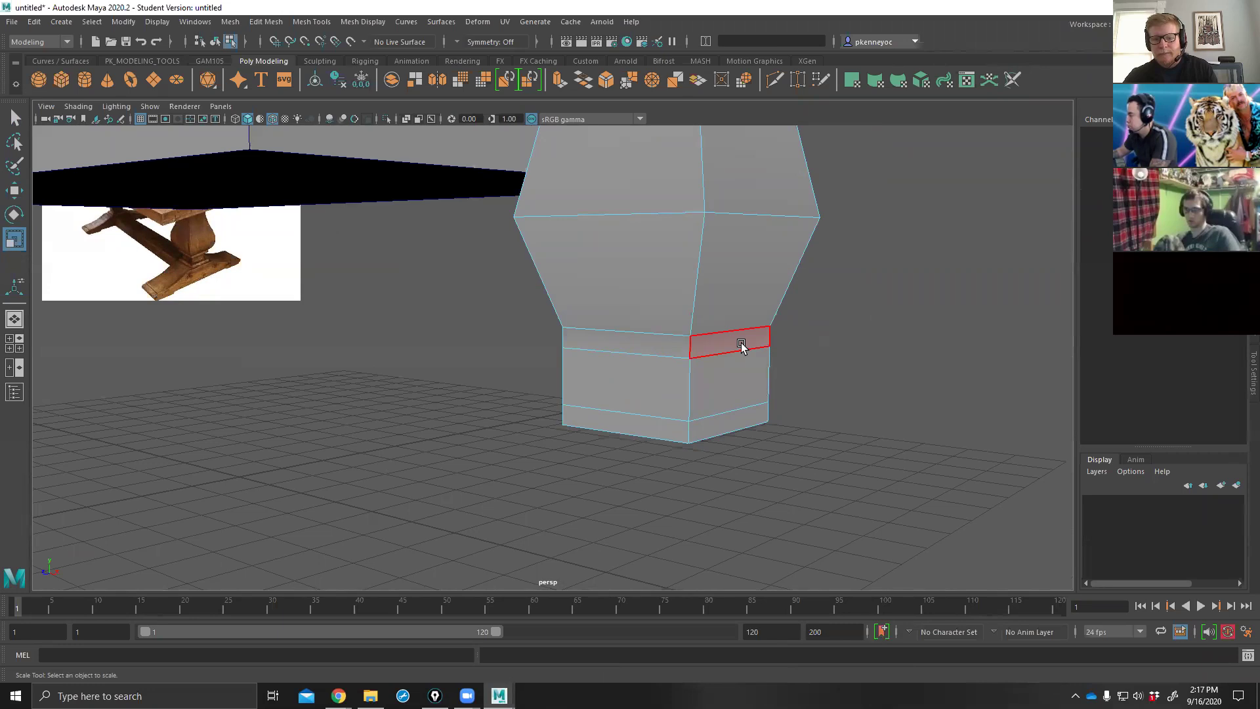
pyautogui.click(741, 345)
pyautogui.keyDown('shift'); pyautogui.click(729, 417); pyautogui.keyUp('shift')
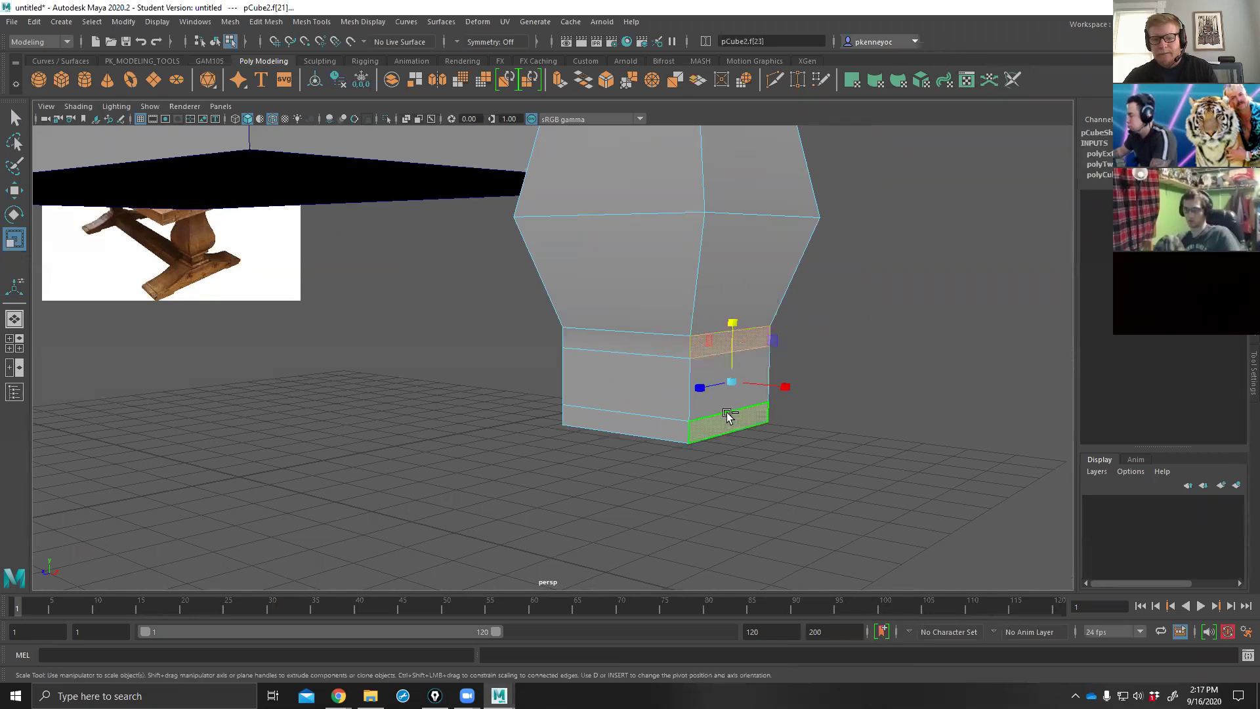
pyautogui.keyDown('shift'); pyautogui.click(615, 349); pyautogui.keyUp('shift')
pyautogui.keyDown('shift'); pyautogui.click(622, 425); pyautogui.keyUp('shift')
pyautogui.keyDown('alt'); pyautogui.moveTo(501, 430); pyautogui.dragTo(409, 339); pyautogui.keyUp('alt')
pyautogui.keyDown('shift'); pyautogui.click(410, 339); pyautogui.keyUp('shift')
pyautogui.keyDown('shift'); pyautogui.click(422, 416); pyautogui.keyUp('shift')
pyautogui.keyDown('alt'); pyautogui.moveTo(309, 420); pyautogui.dragTo(396, 391); pyautogui.keyUp('alt')
pyautogui.keyDown('shift'); pyautogui.click(352, 393); pyautogui.keyUp('shift')
pyautogui.keyDown('shift'); pyautogui.click(357, 435); pyautogui.keyUp('shift')
pyautogui.keyDown('alt'); pyautogui.moveTo(681, 458); pyautogui.dragTo(788, 413); pyautogui.keyUp('alt')
# Extrude the selected band faces outward with a Local Translate Z of about 0.331.
pyautogui.keyDown('shift'); pyautogui.rightClick(876, 319); pyautogui.keyUp('shift')
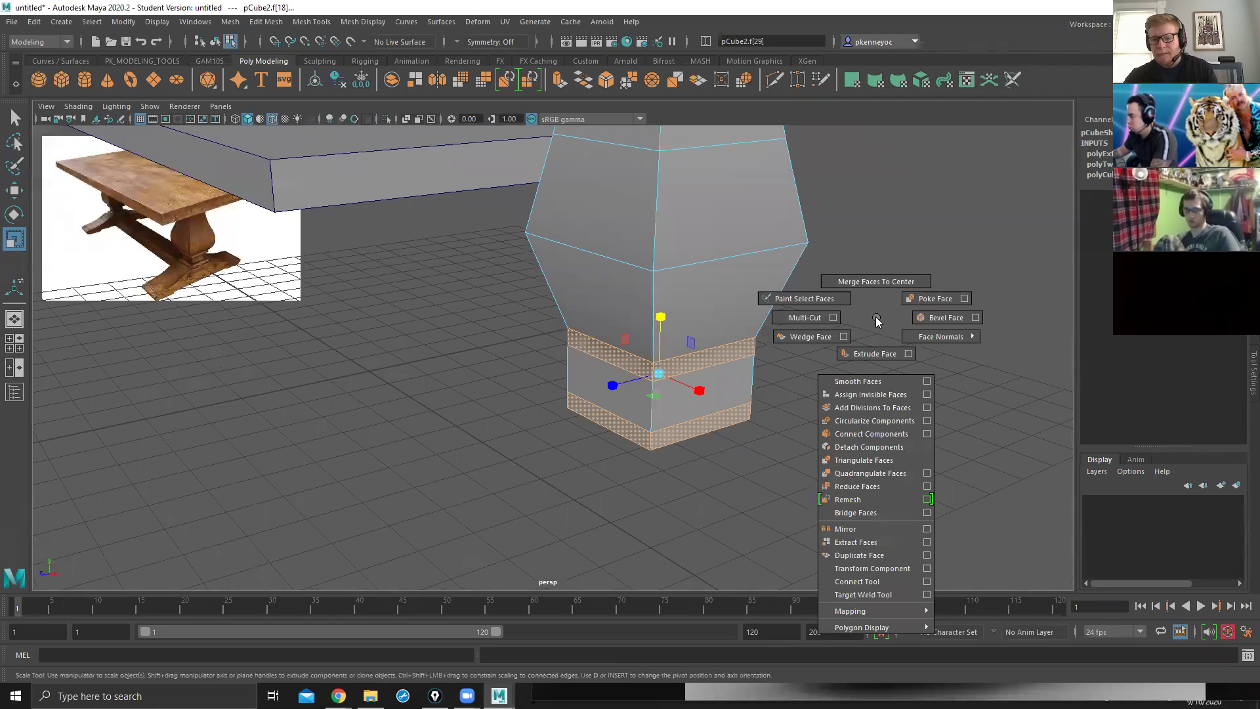
pyautogui.click(878, 353)
pyautogui.keyDown('alt'); pyautogui.moveTo(754, 384); pyautogui.dragTo(765, 411); pyautogui.keyUp('alt')
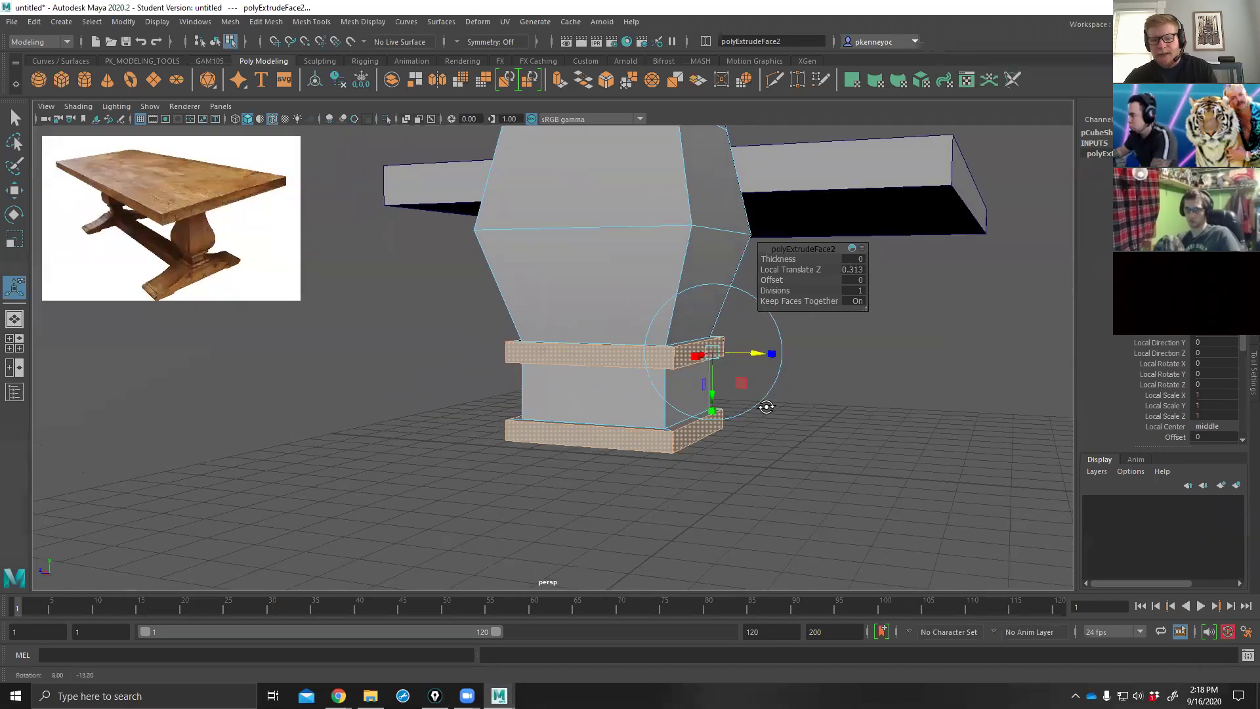
pyautogui.click(713, 411)
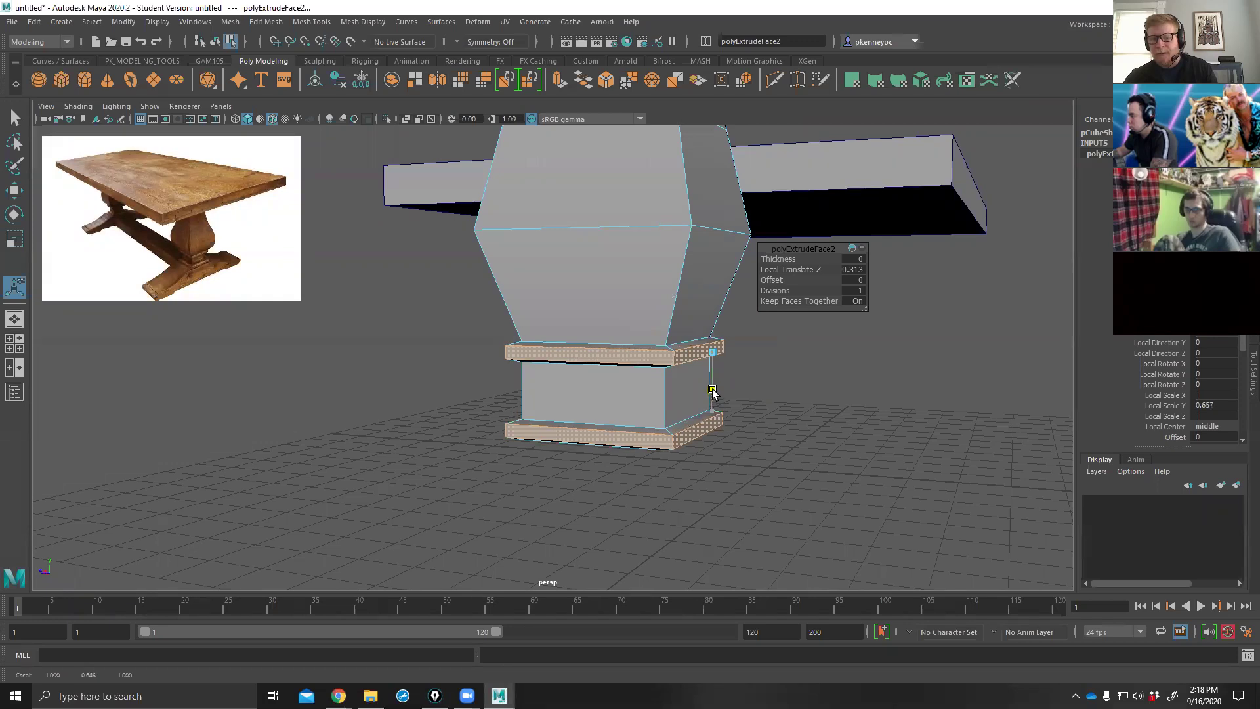
pyautogui.moveTo(712, 392)
pyautogui.mouseDown()
pyautogui.moveTo(717, 412)
pyautogui.moveTo(721, 397)
pyautogui.mouseUp()
pyautogui.hotkey('ctrl', 'z')
pyautogui.hotkey('ctrl', 'z')
pyautogui.moveTo(726, 353); pyautogui.dragTo(753, 355)
# Try scaling the extruded bands vertically in local and in world orientation, and undo both changes.
pyautogui.moveTo(714, 416); pyautogui.dragTo(713, 398)
pyautogui.hotkey('ctrl', 'z')
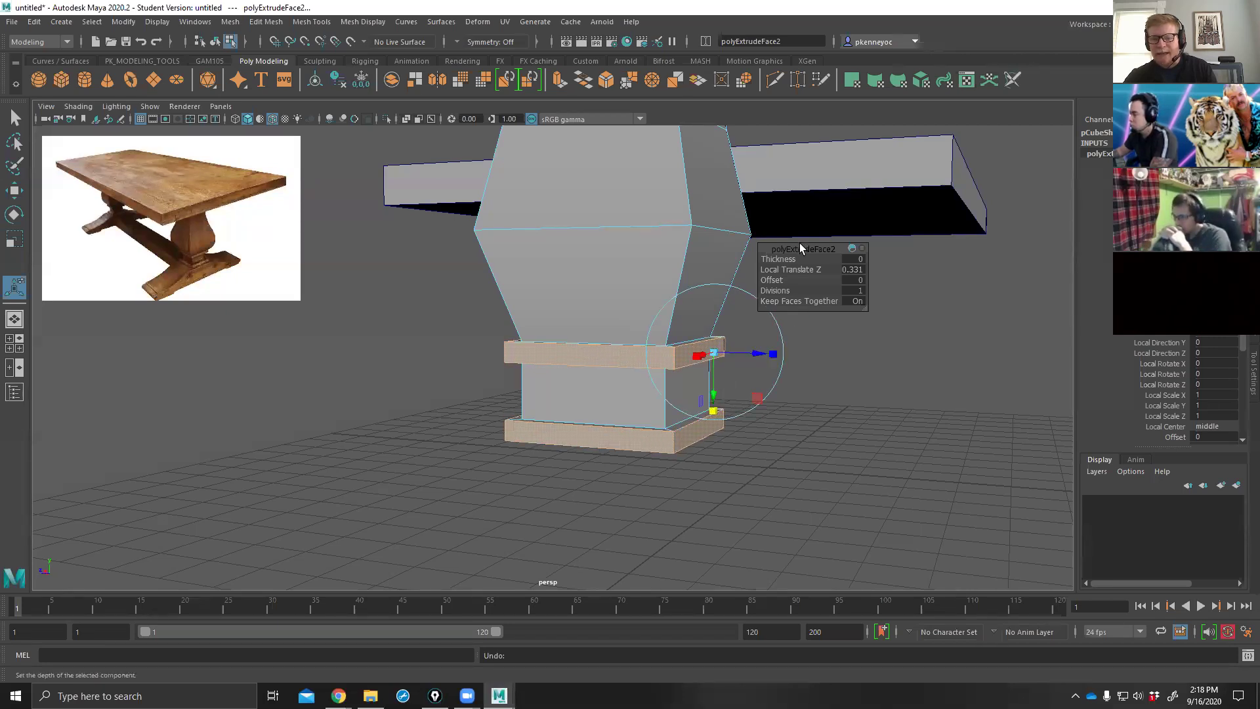
pyautogui.moveTo(799, 244); pyautogui.dragTo(870, 264)
pyautogui.click(792, 274)
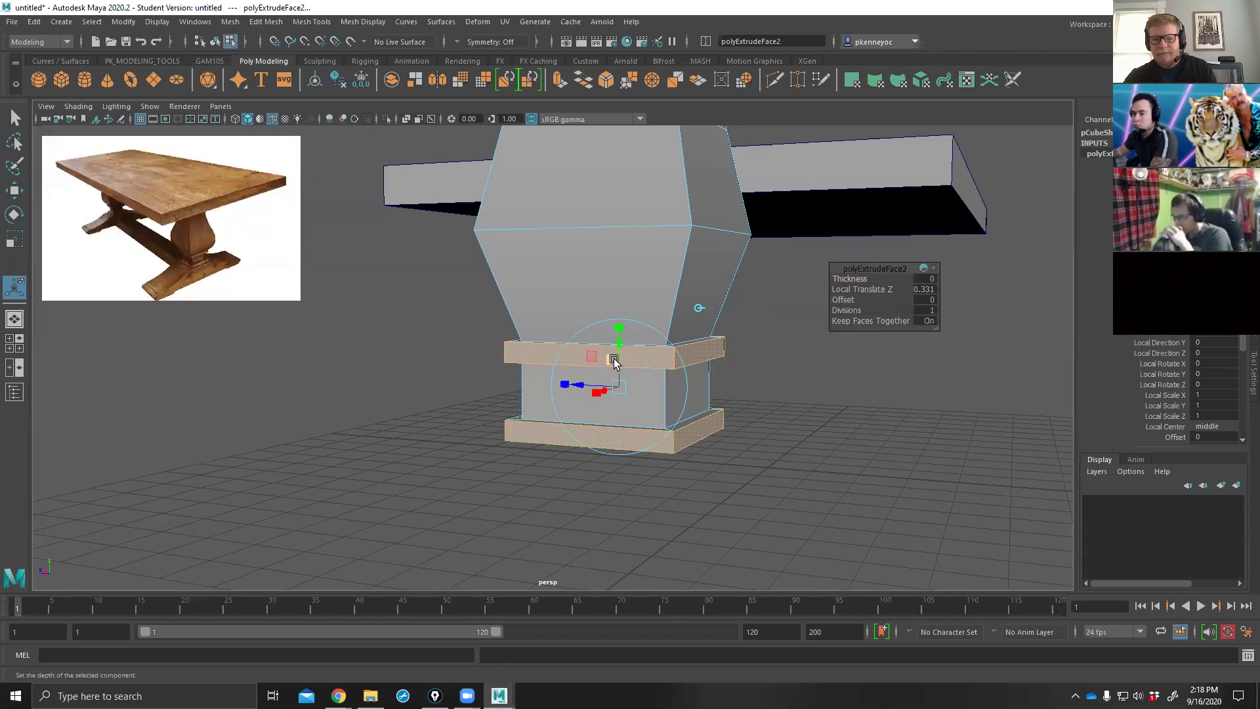
pyautogui.moveTo(623, 330); pyautogui.dragTo(619, 382)
pyautogui.hotkey('ctrl', 'z')
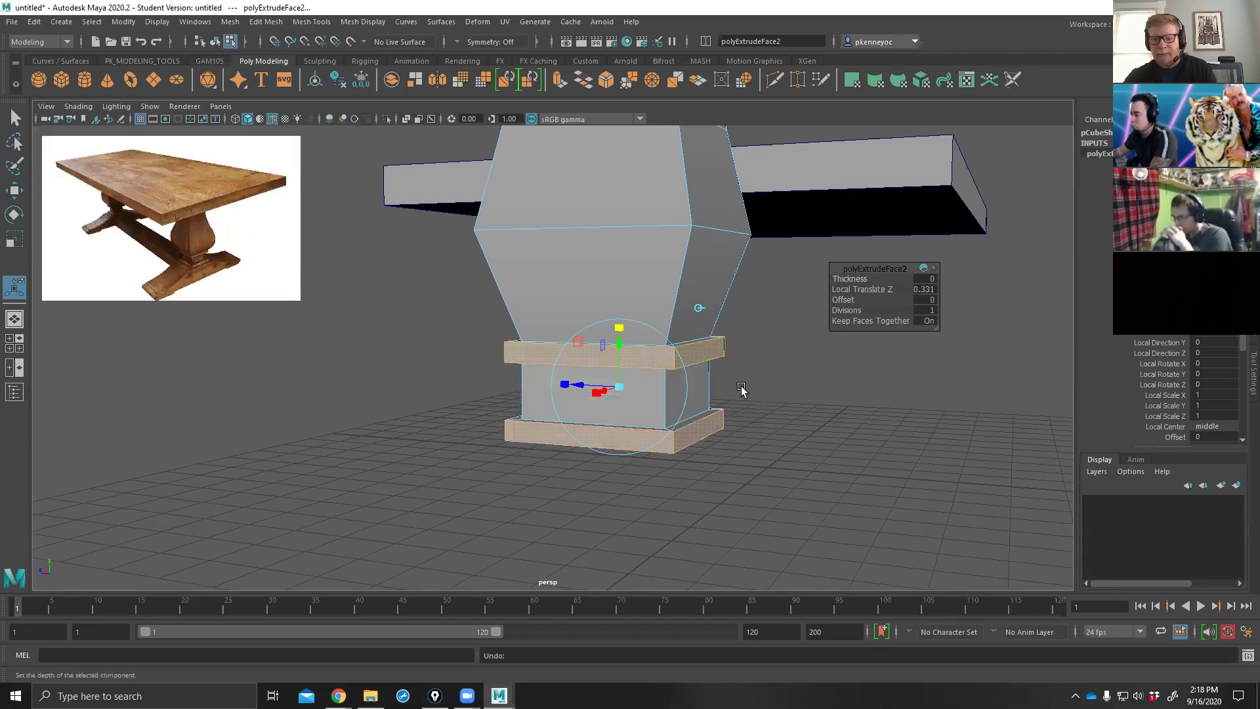
# Return the extrusion manipulator to local orientation, thin the bands to a Local Scale Y of about 0.724, and clear the selection.
pyautogui.click(700, 311)
pyautogui.moveTo(714, 409); pyautogui.dragTo(712, 400)
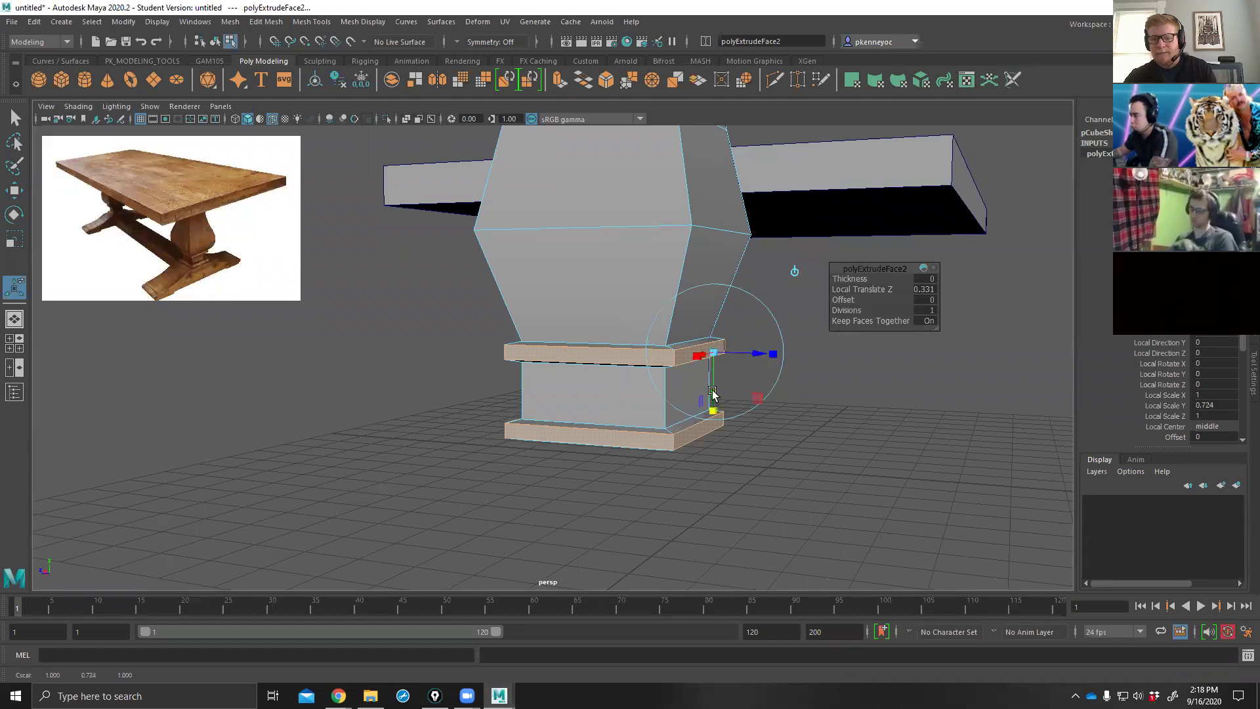
pyautogui.keyDown('alt'); pyautogui.moveTo(801, 386); pyautogui.dragTo(836, 422); pyautogui.keyUp('alt')
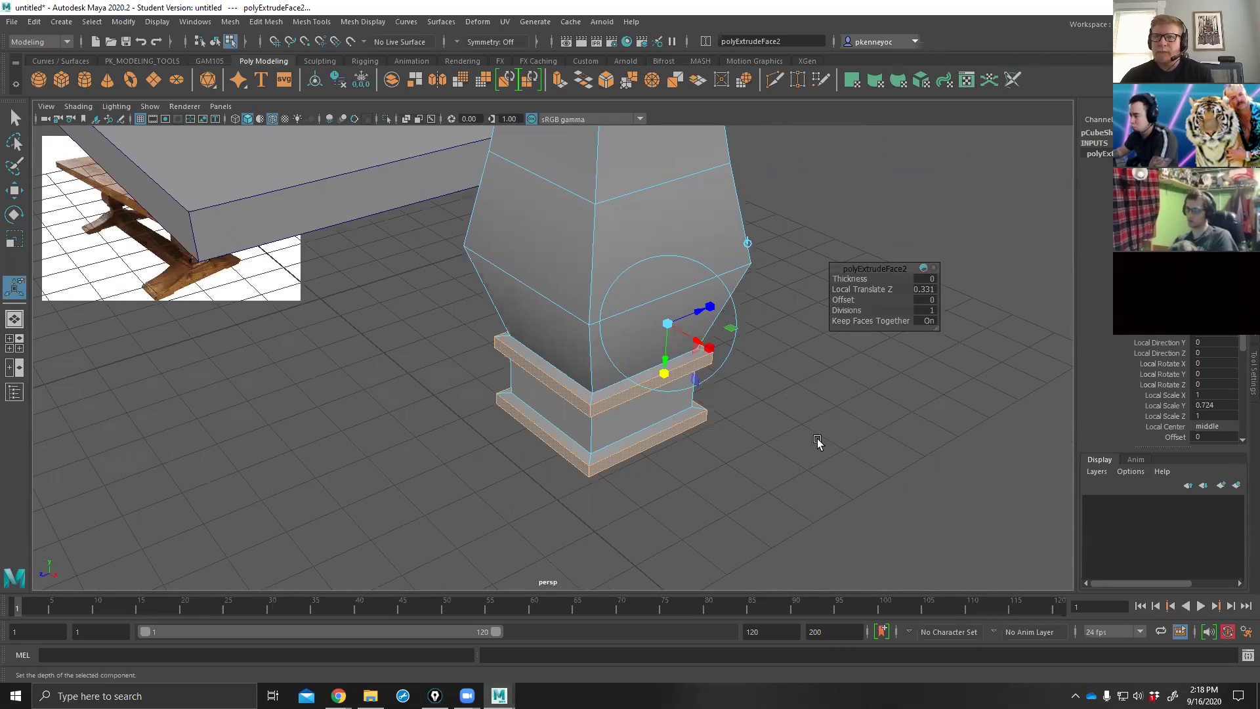
pyautogui.click(752, 410)
# Try to extrude the corner edge just above the leg's widest point outward, and undo the extrusion.
pyautogui.keyDown('alt'); pyautogui.moveTo(748, 423); pyautogui.dragTo(746, 384); pyautogui.keyUp('alt')
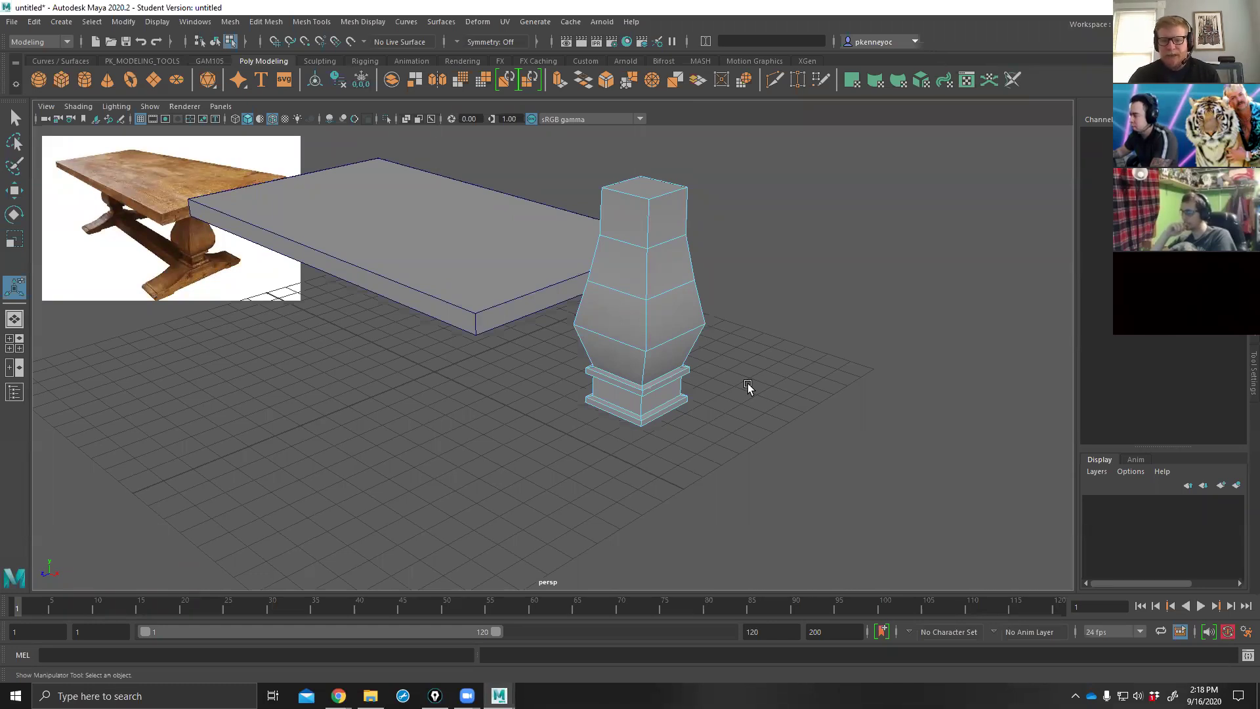
pyautogui.keyDown('alt'); pyautogui.moveTo(725, 408); pyautogui.dragTo(745, 374); pyautogui.keyUp('alt')
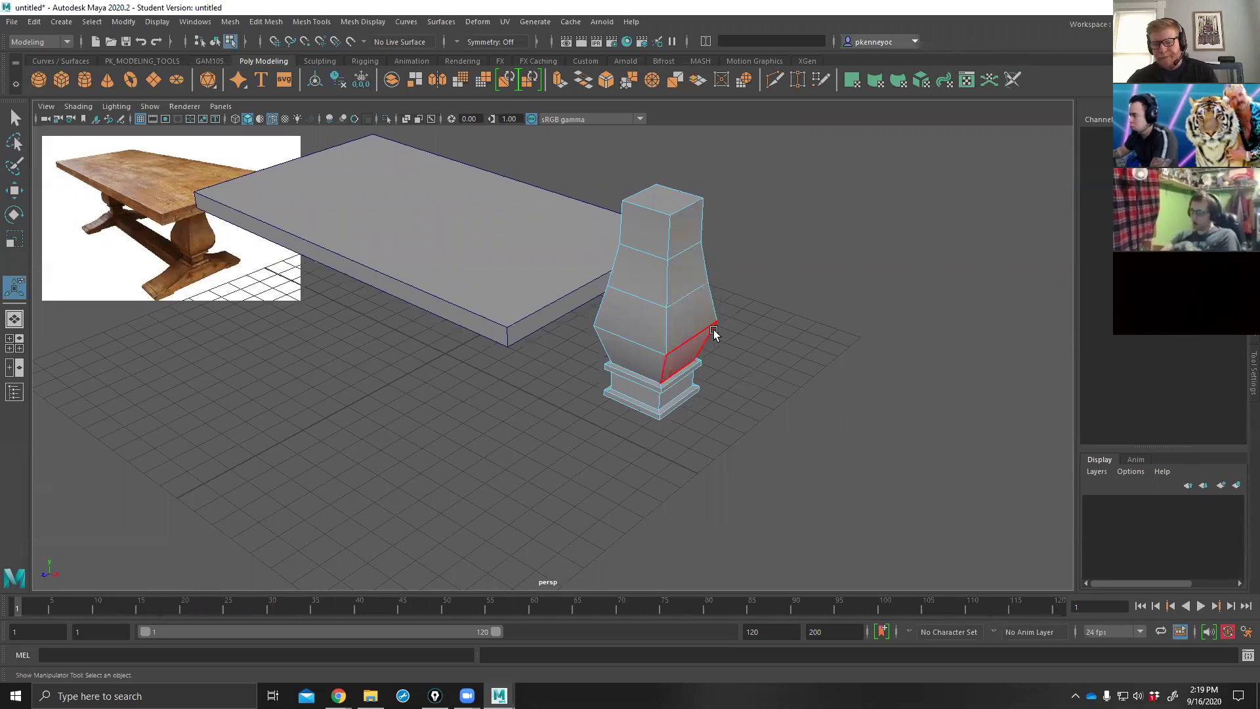
pyautogui.moveTo(783, 288); pyautogui.dragTo(787, 253, button='right')
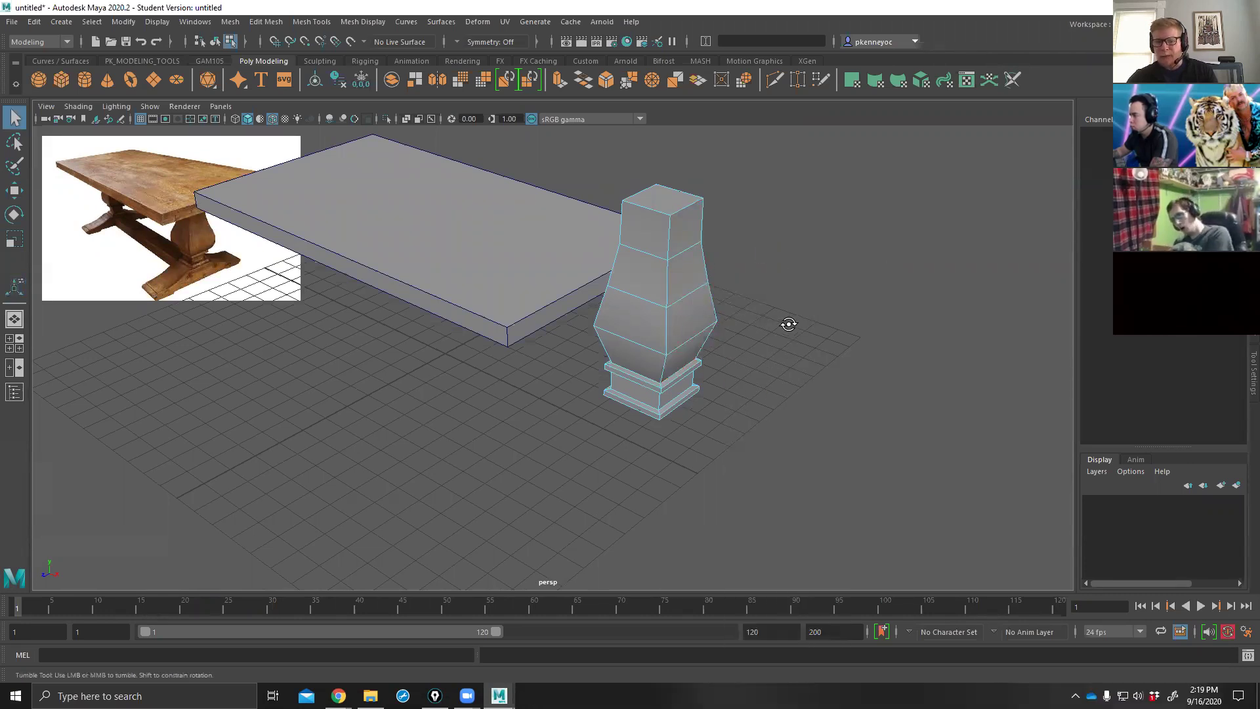
pyautogui.keyDown('alt'); pyautogui.moveTo(788, 324); pyautogui.dragTo(721, 338); pyautogui.keyUp('alt')
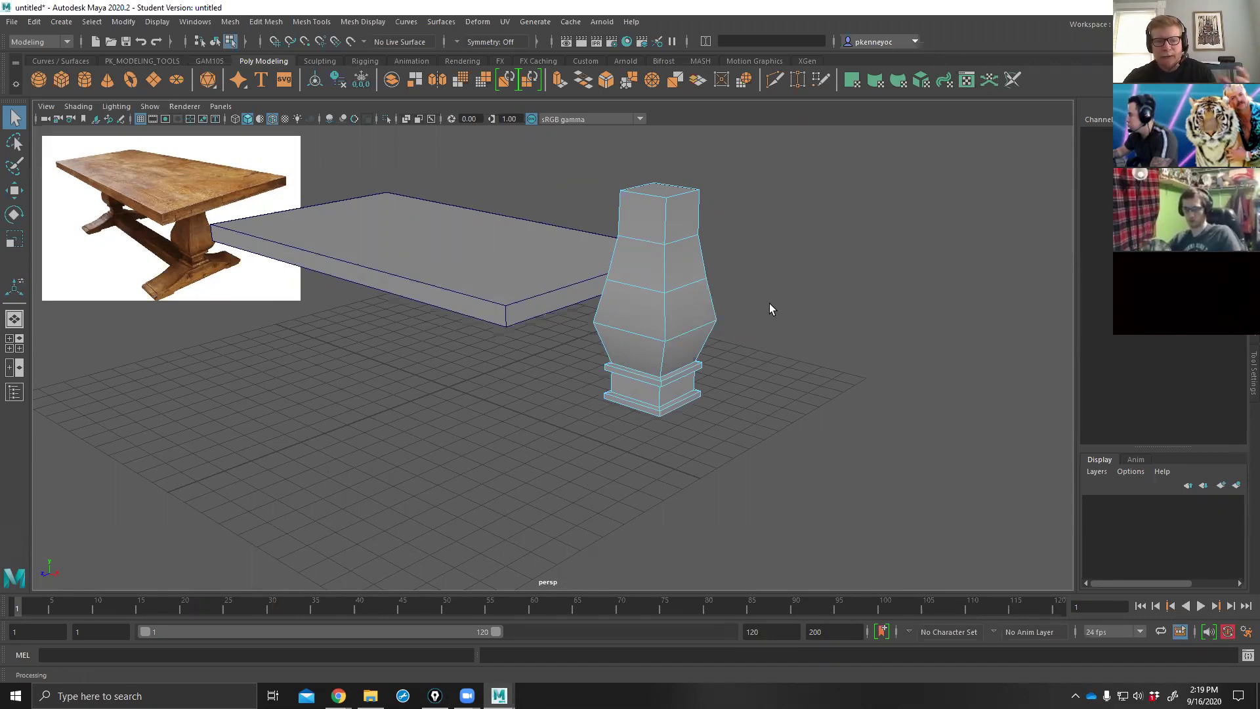
pyautogui.keyDown('alt'); pyautogui.moveTo(810, 304); pyautogui.dragTo(785, 346); pyautogui.keyUp('alt')
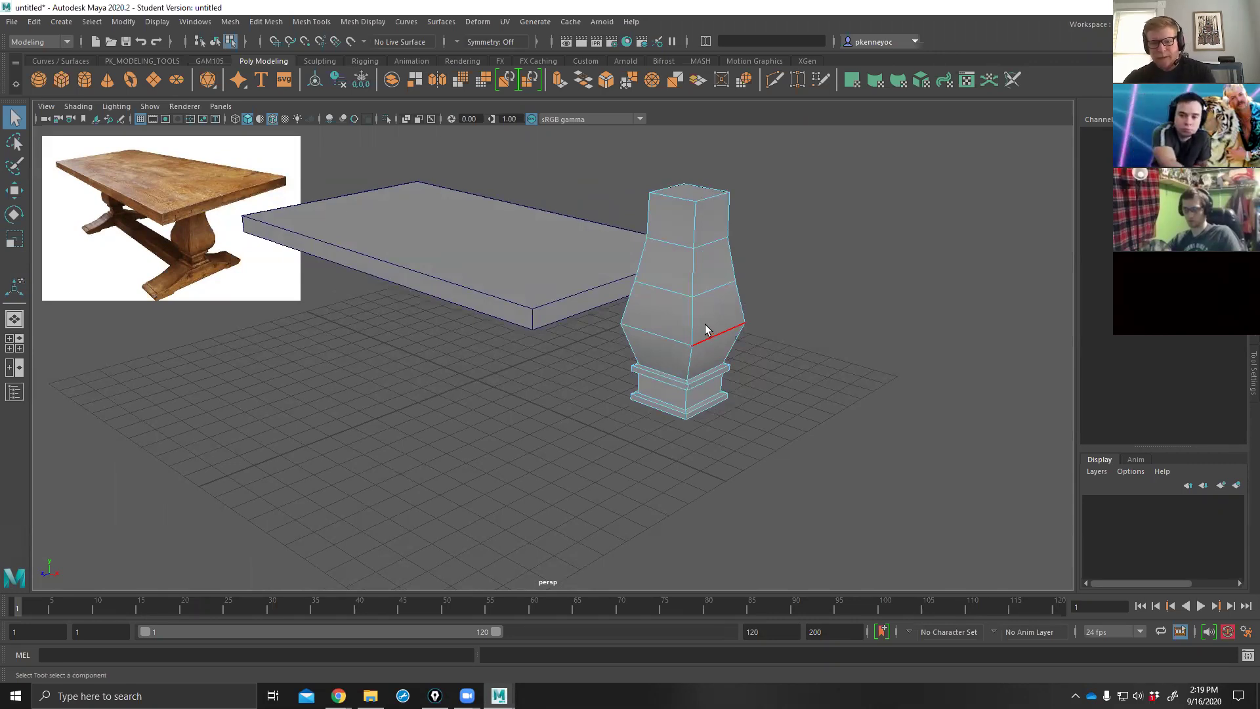
pyautogui.click(738, 298)
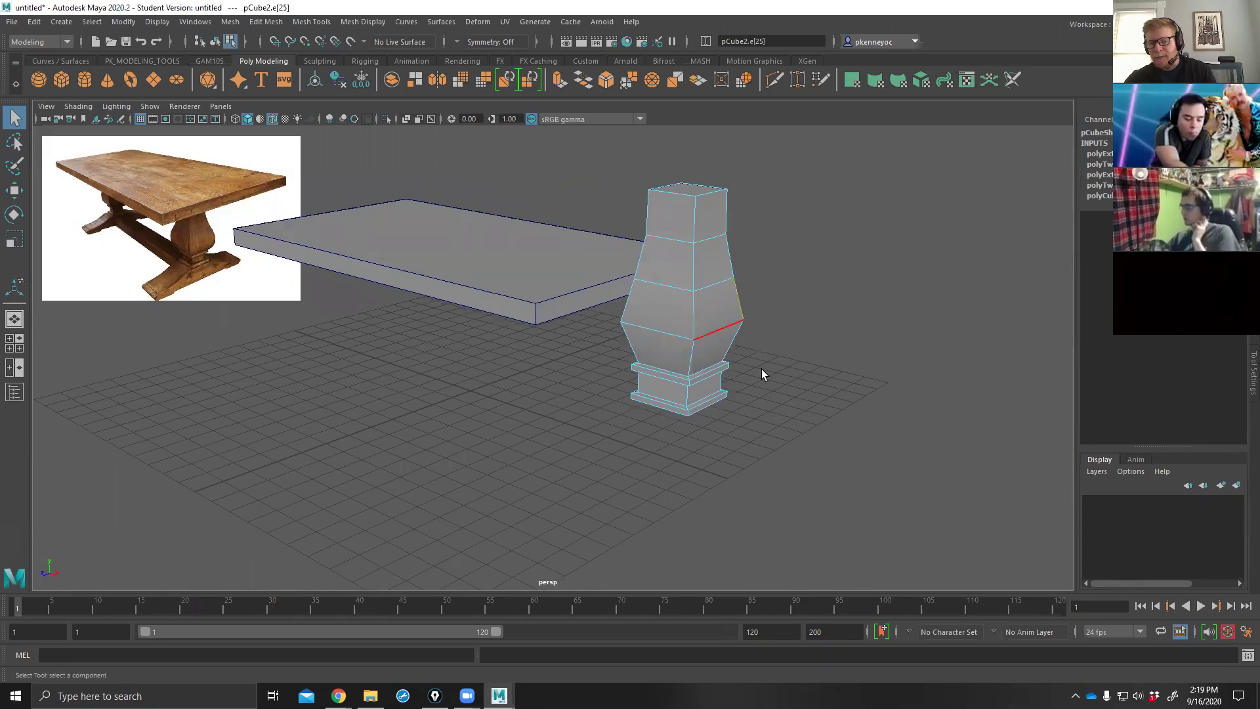
pyautogui.keyDown('alt'); pyautogui.moveTo(761, 369); pyautogui.dragTo(762, 324); pyautogui.keyUp('alt')
pyautogui.keyDown('alt'); pyautogui.moveTo(702, 379); pyautogui.dragTo(735, 301); pyautogui.keyUp('alt')
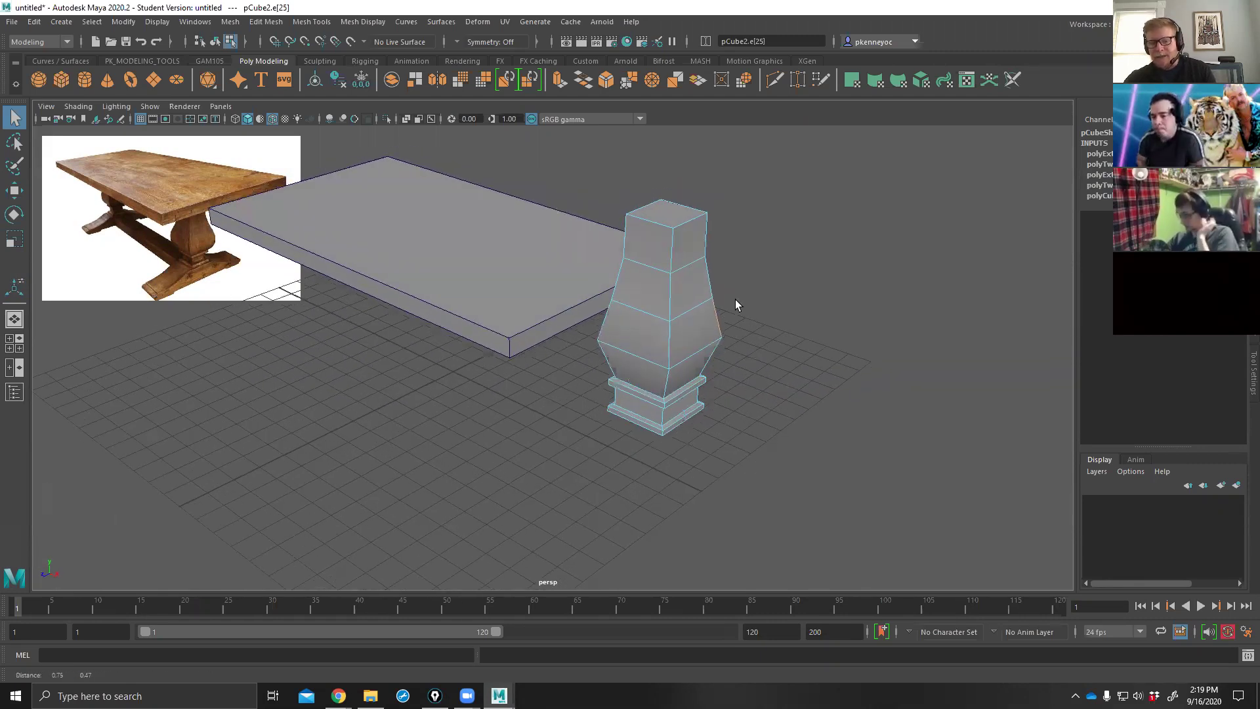
pyautogui.keyDown('shift'); pyautogui.moveTo(772, 290); pyautogui.dragTo(775, 324, button='right'); pyautogui.keyUp('shift')
pyautogui.moveTo(751, 328); pyautogui.dragTo(942, 259)
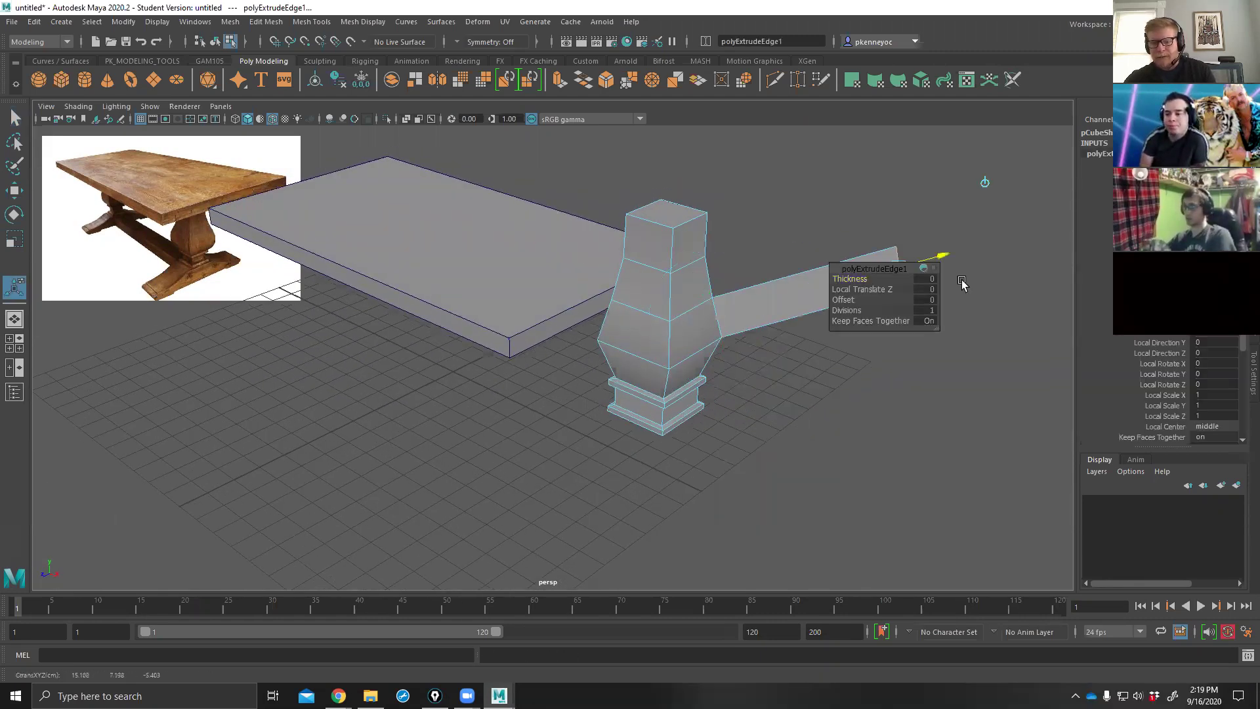
pyautogui.hotkey('ctrl', 'z')
# Try to extrude a corner vertex of the leg's upper section, and undo the extrusion and the vertex selection.
pyautogui.moveTo(754, 288); pyautogui.dragTo(722, 292, button='right')
pyautogui.click(672, 279)
pyautogui.keyDown('shift'); pyautogui.moveTo(777, 262); pyautogui.dragTo(742, 307, button='right'); pyautogui.keyUp('shift')
pyautogui.keyDown('alt'); pyautogui.moveTo(742, 307); pyautogui.dragTo(573, 242); pyautogui.keyUp('alt')
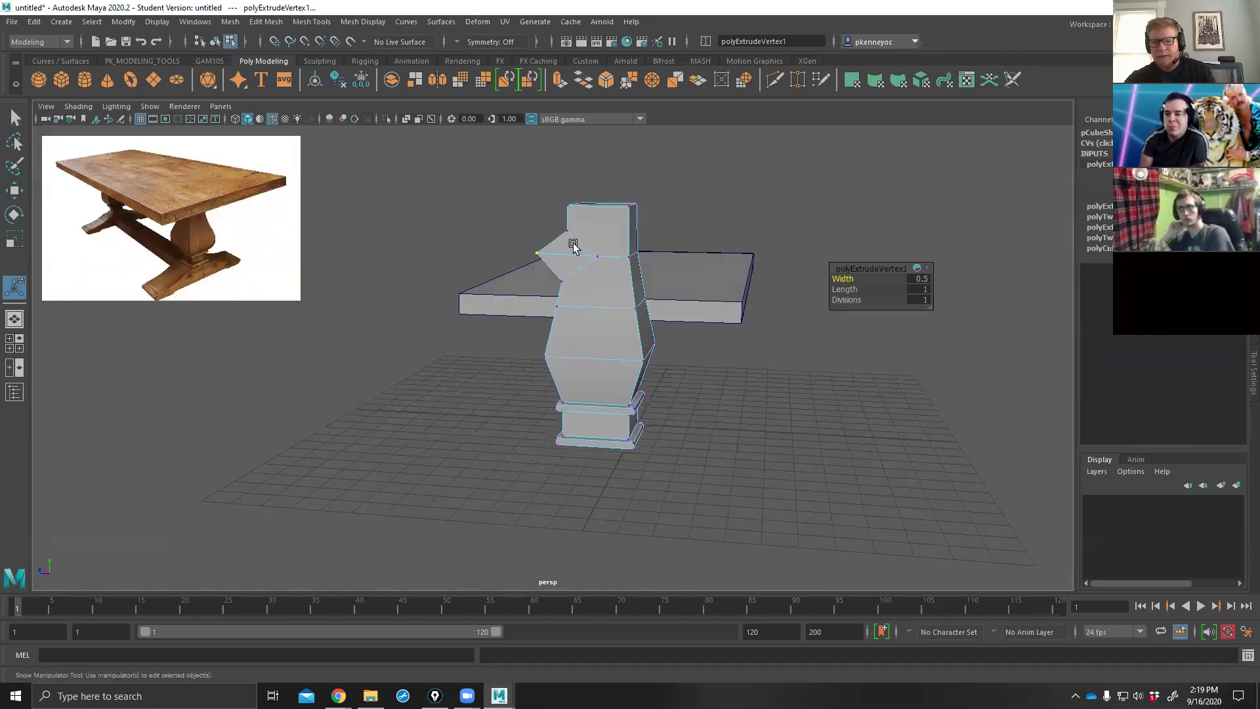
pyautogui.hotkey('ctrl', 'z')
pyautogui.keyDown('alt'); pyautogui.moveTo(658, 313); pyautogui.dragTo(791, 311); pyautogui.keyUp('alt')
pyautogui.hotkey('ctrl', 'z')
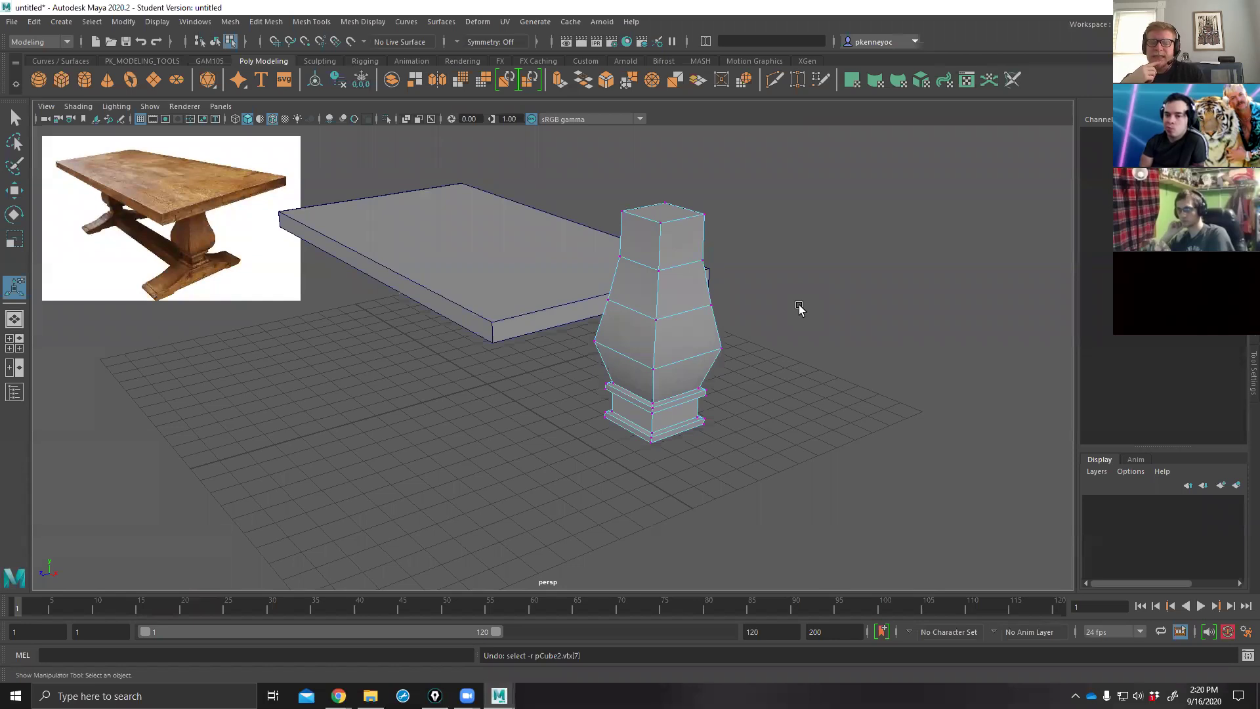
pyautogui.keyDown('alt'); pyautogui.moveTo(783, 298); pyautogui.dragTo(807, 327); pyautogui.keyUp('alt')
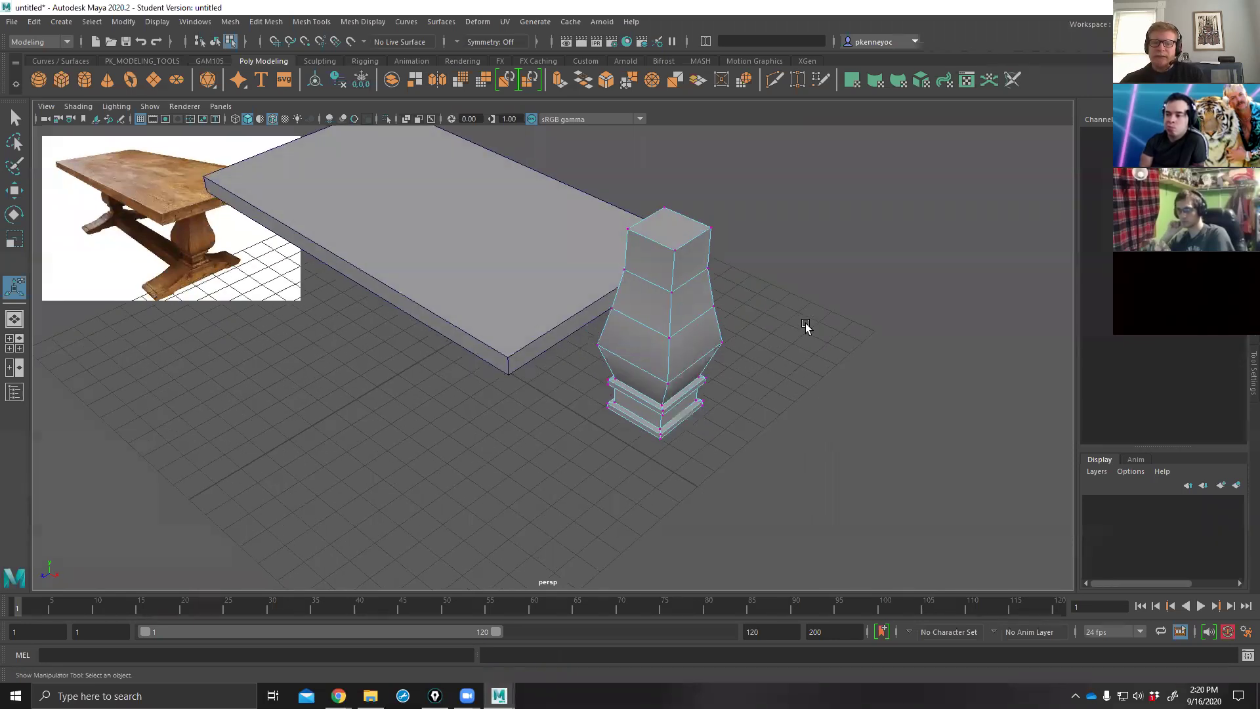
pyautogui.keyDown('alt'); pyautogui.moveTo(739, 286); pyautogui.dragTo(654, 270); pyautogui.keyUp('alt')
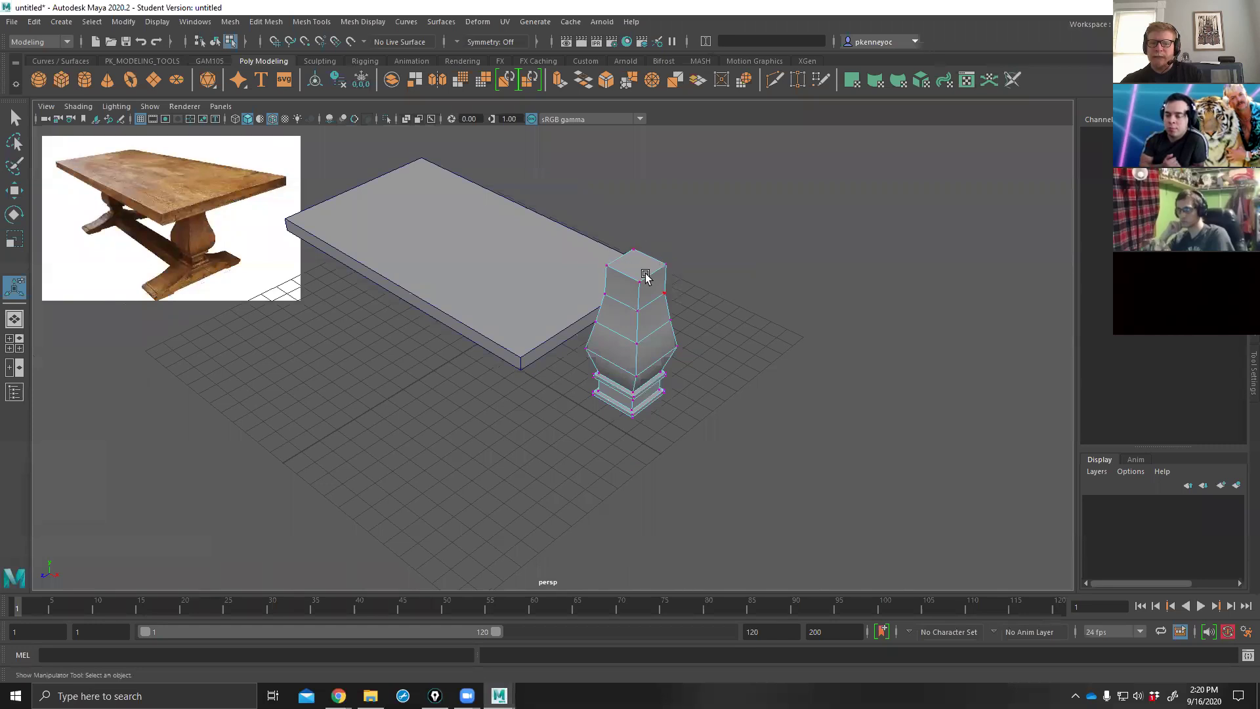
pyautogui.keyDown('alt'); pyautogui.moveTo(715, 326); pyautogui.dragTo(768, 394); pyautogui.keyUp('alt')
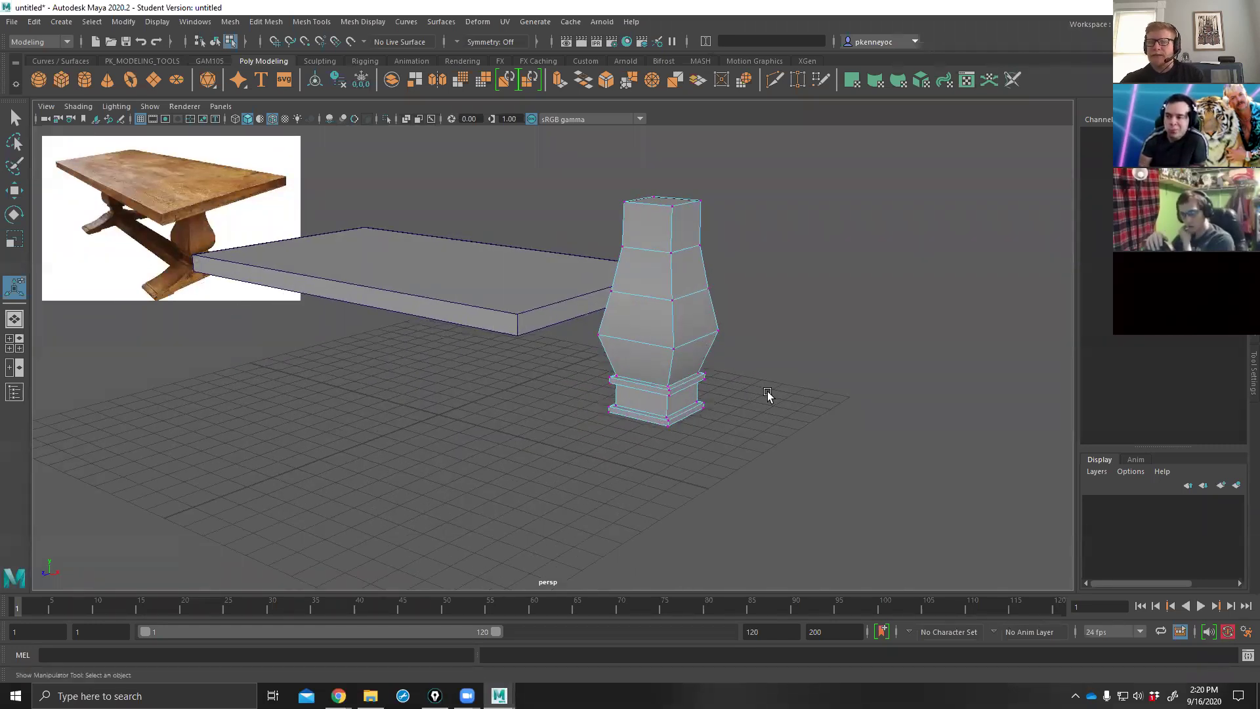
pyautogui.keyDown('alt'); pyautogui.moveTo(772, 435); pyautogui.dragTo(726, 419); pyautogui.keyUp('alt')
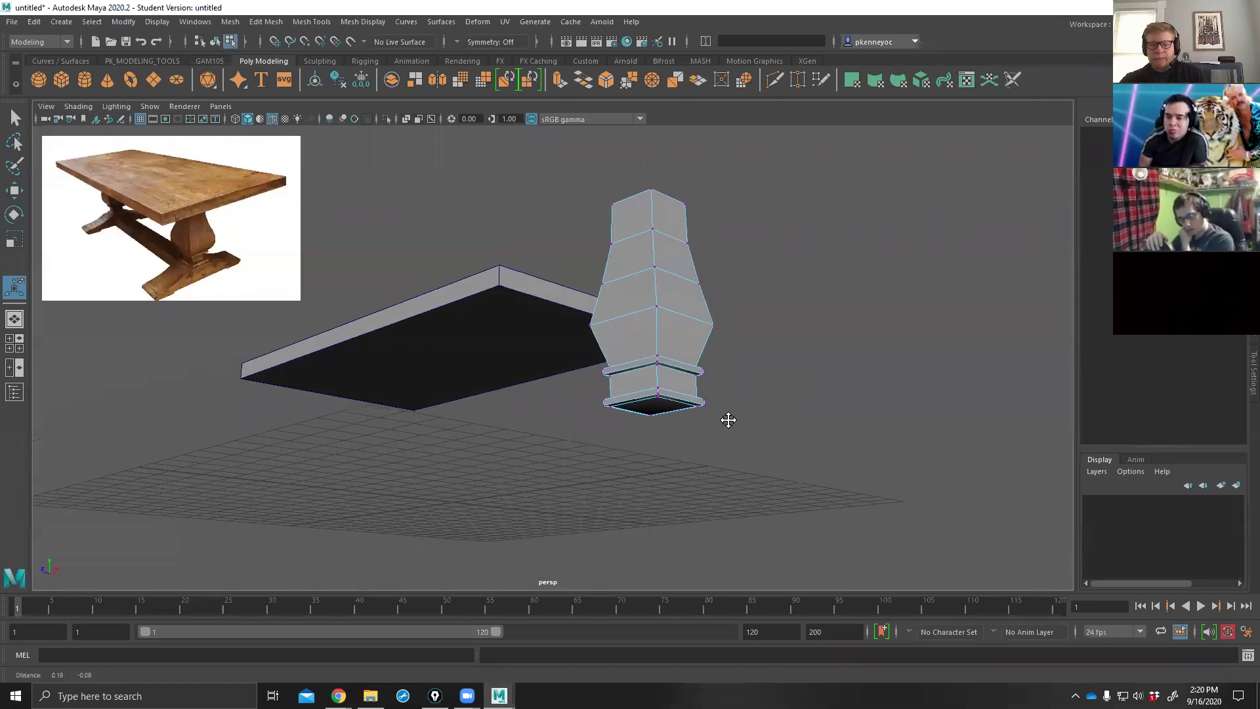
pyautogui.keyDown('alt'); pyautogui.moveTo(726, 419); pyautogui.dragTo(874, 464, button='right'); pyautogui.keyUp('alt')
pyautogui.keyDown('alt'); pyautogui.moveTo(875, 463); pyautogui.dragTo(855, 374); pyautogui.keyUp('alt')
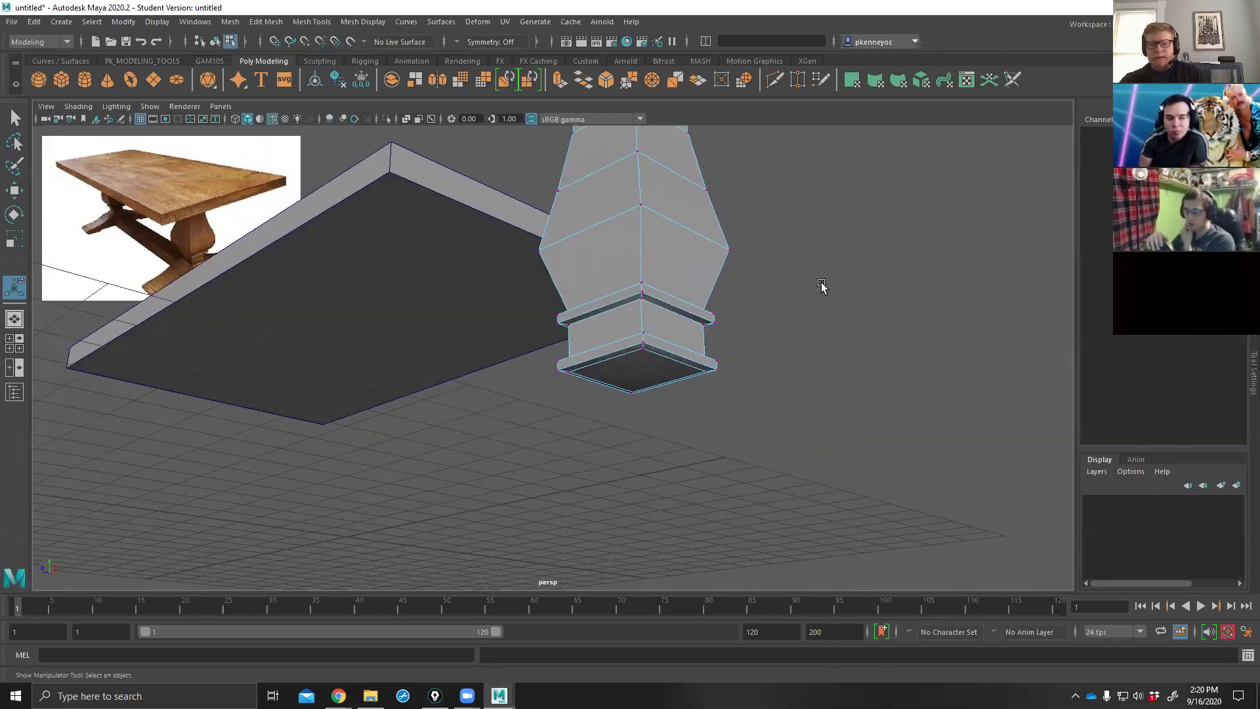
pyautogui.keyDown('alt'); pyautogui.moveTo(821, 284); pyautogui.dragTo(660, 266); pyautogui.keyUp('alt')
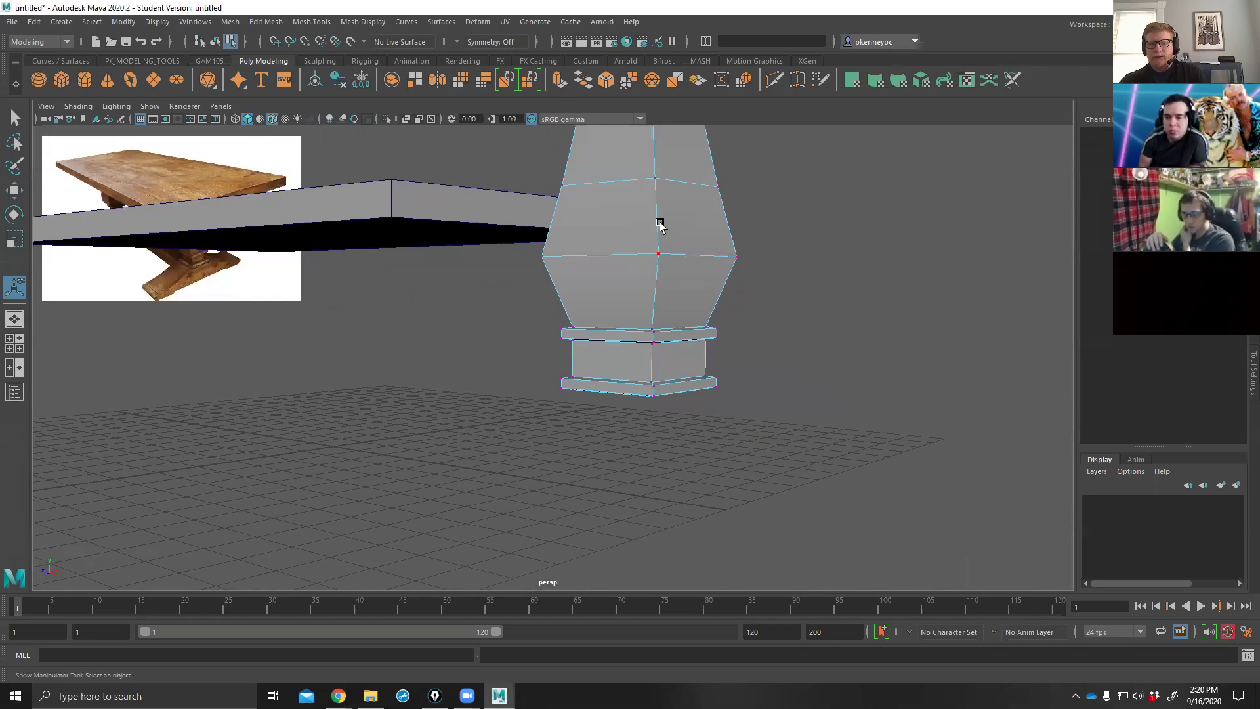
# Select the corner edge just above the leg's widest point and examine the modeling operations available for edges.
pyautogui.moveTo(819, 232); pyautogui.dragTo(823, 199, button='right')
pyautogui.click(726, 218)
pyautogui.keyDown('alt'); pyautogui.moveTo(724, 215); pyautogui.dragTo(758, 313); pyautogui.keyUp('alt')
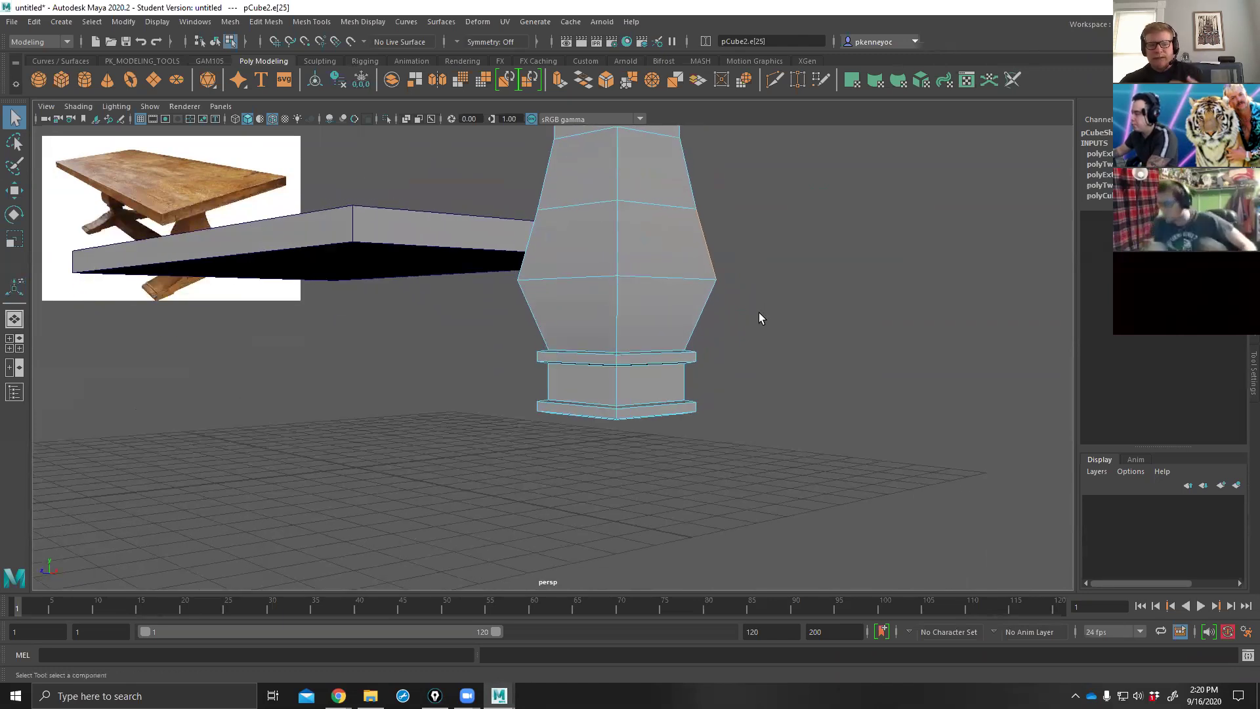
pyautogui.keyDown('shift'); pyautogui.rightClick(777, 260); pyautogui.keyUp('shift')
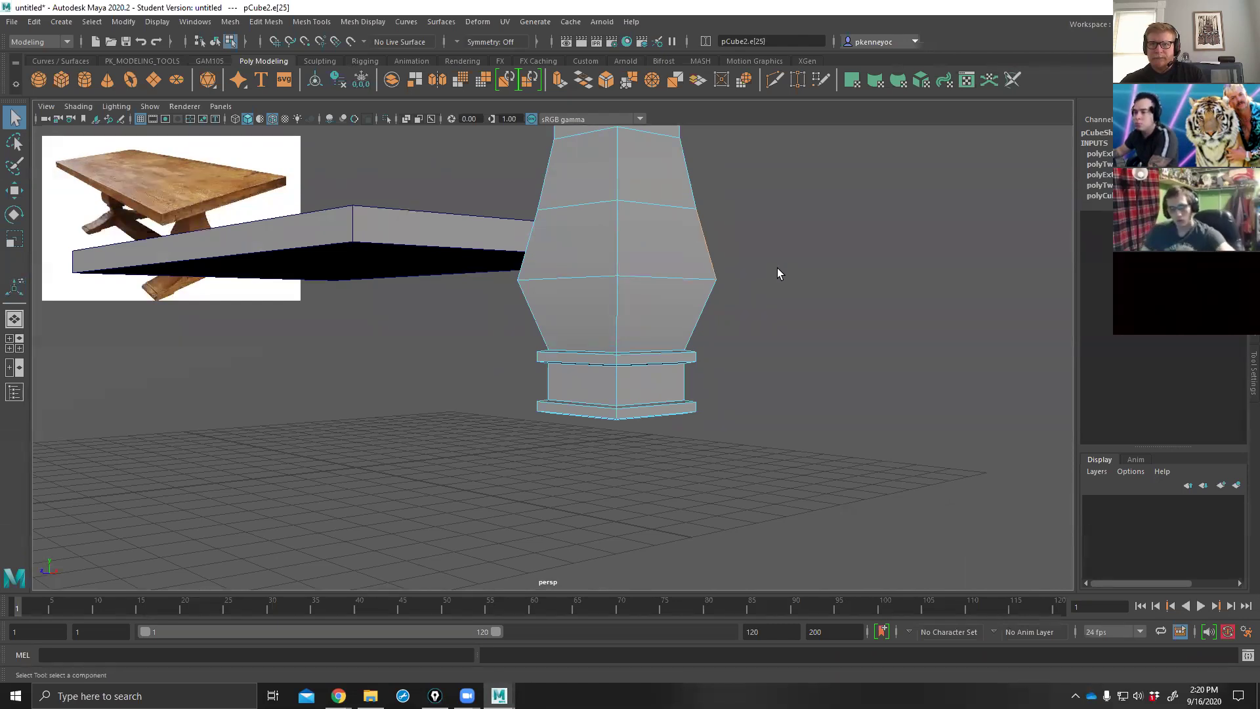
pyautogui.keyDown('alt'); pyautogui.moveTo(779, 267); pyautogui.dragTo(778, 293); pyautogui.keyUp('alt')
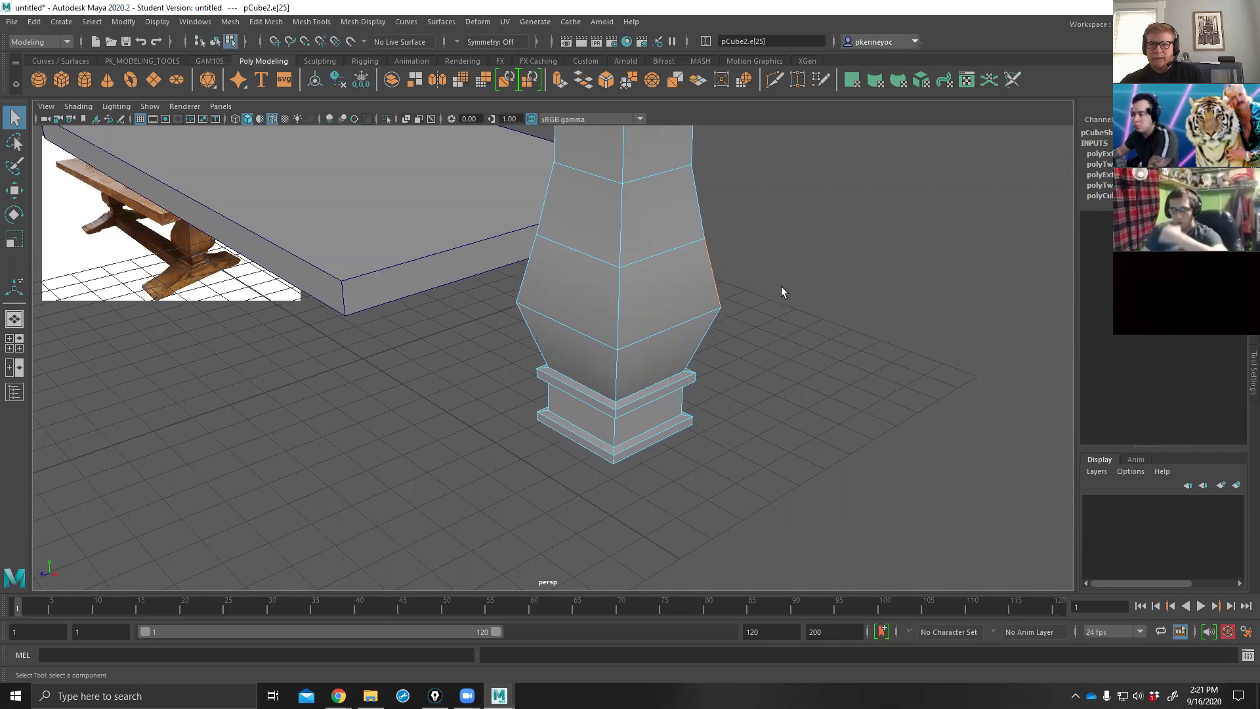
pyautogui.keyDown('alt'); pyautogui.moveTo(791, 303); pyautogui.dragTo(819, 261); pyautogui.keyUp('alt')
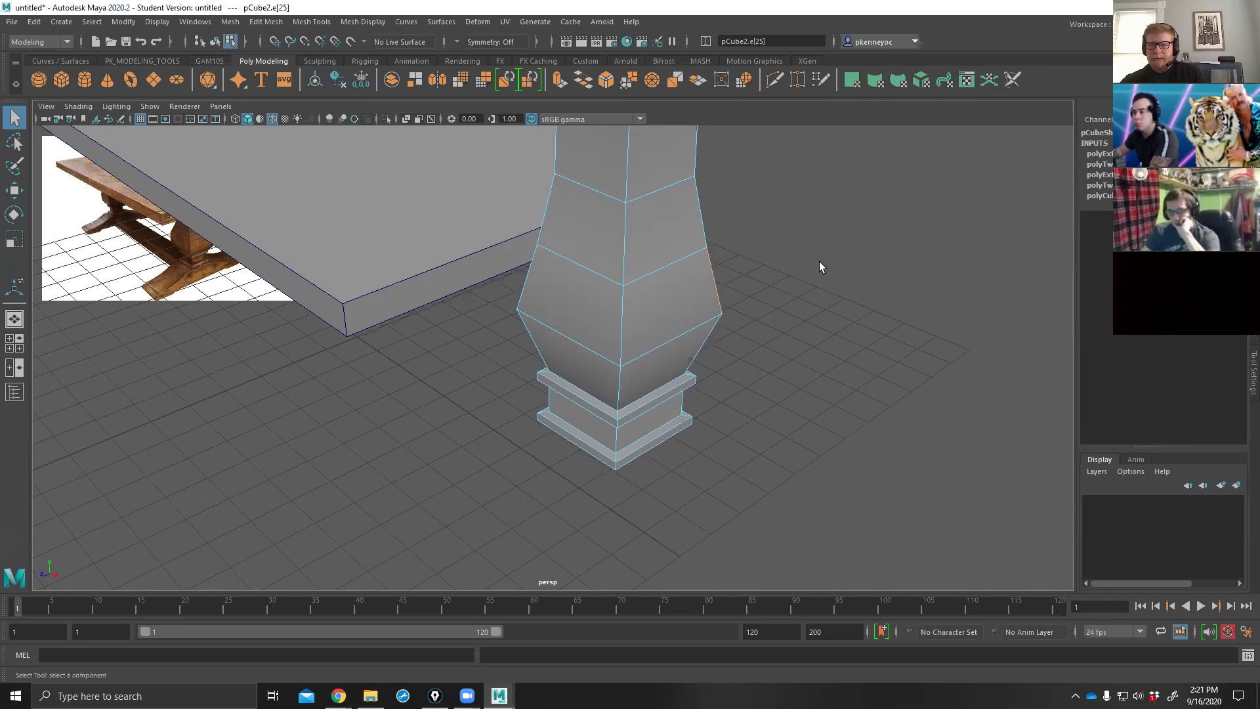
pyautogui.keyDown('shift'); pyautogui.rightClick(820, 262); pyautogui.keyUp('shift')
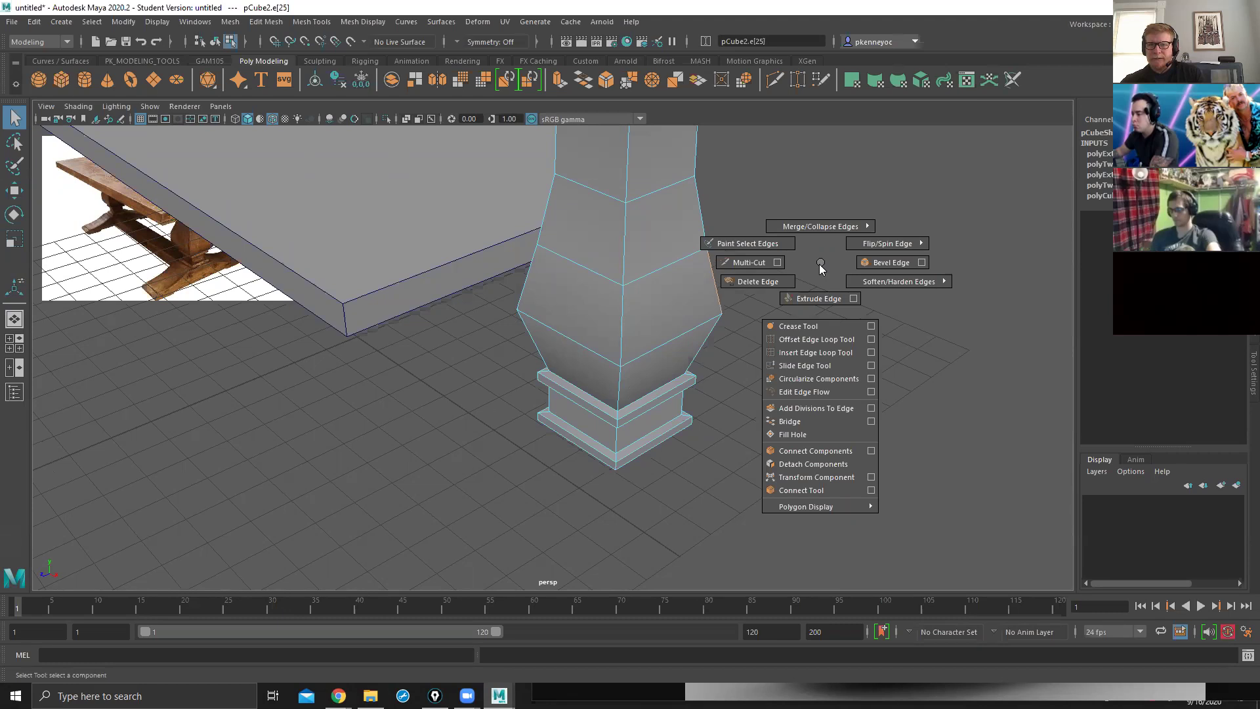
# Switch to face selection and select the leg's side face just above its widest point.
pyautogui.moveTo(817, 272); pyautogui.dragTo(816, 301, button='right')
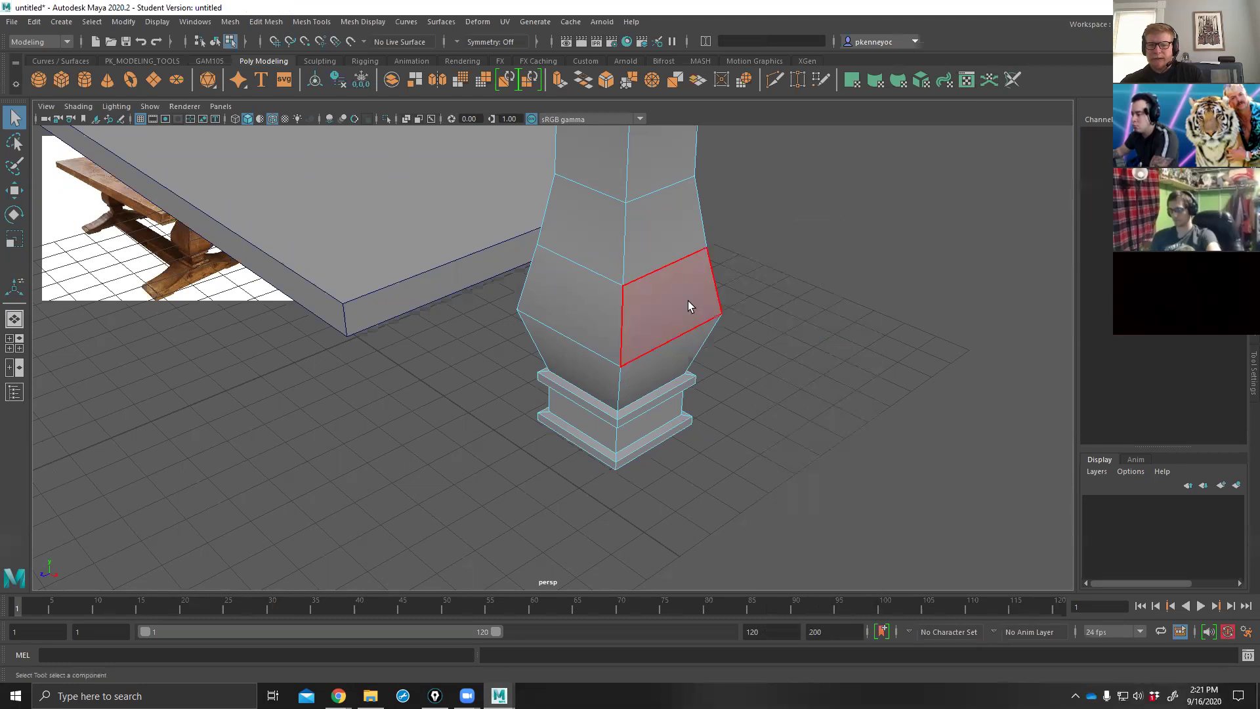
pyautogui.click(688, 302)
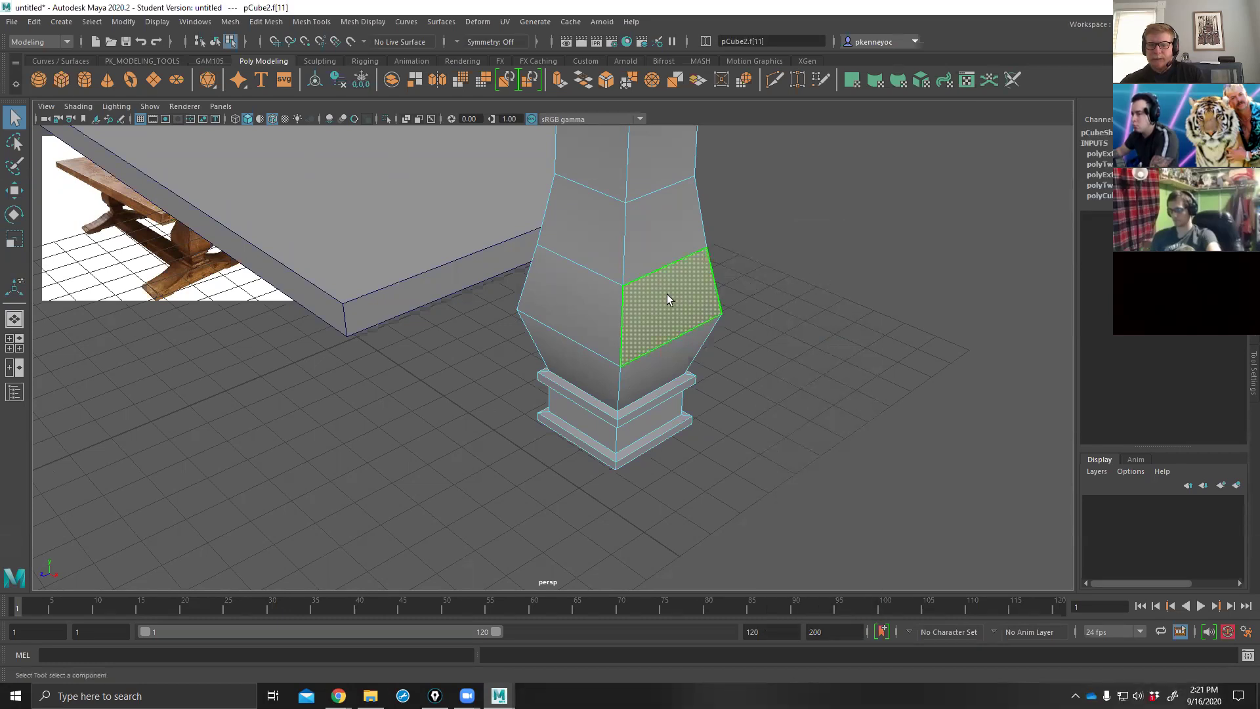
pyautogui.click(676, 207)
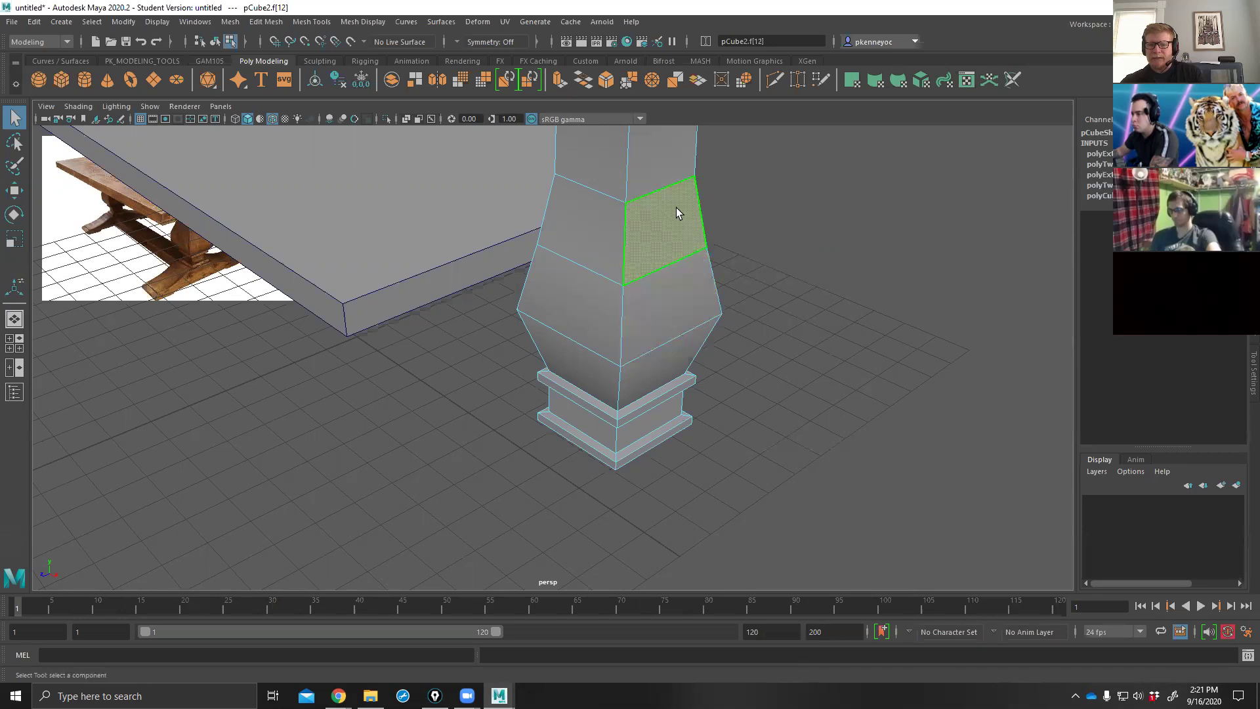
pyautogui.click(662, 323)
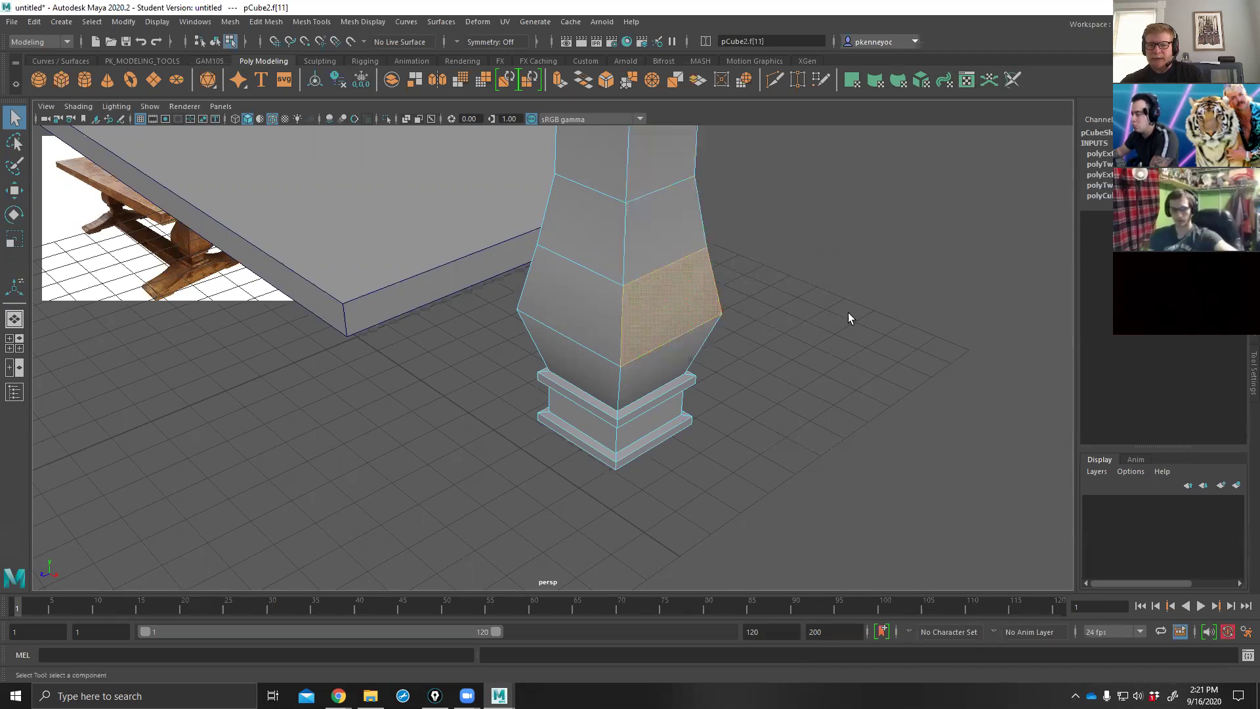
# Try adding neighbouring faces of the leg to the face selection, remove them individually, and clear the selection.
pyautogui.keyDown('shift'); pyautogui.rightClick(748, 265); pyautogui.keyUp('shift')
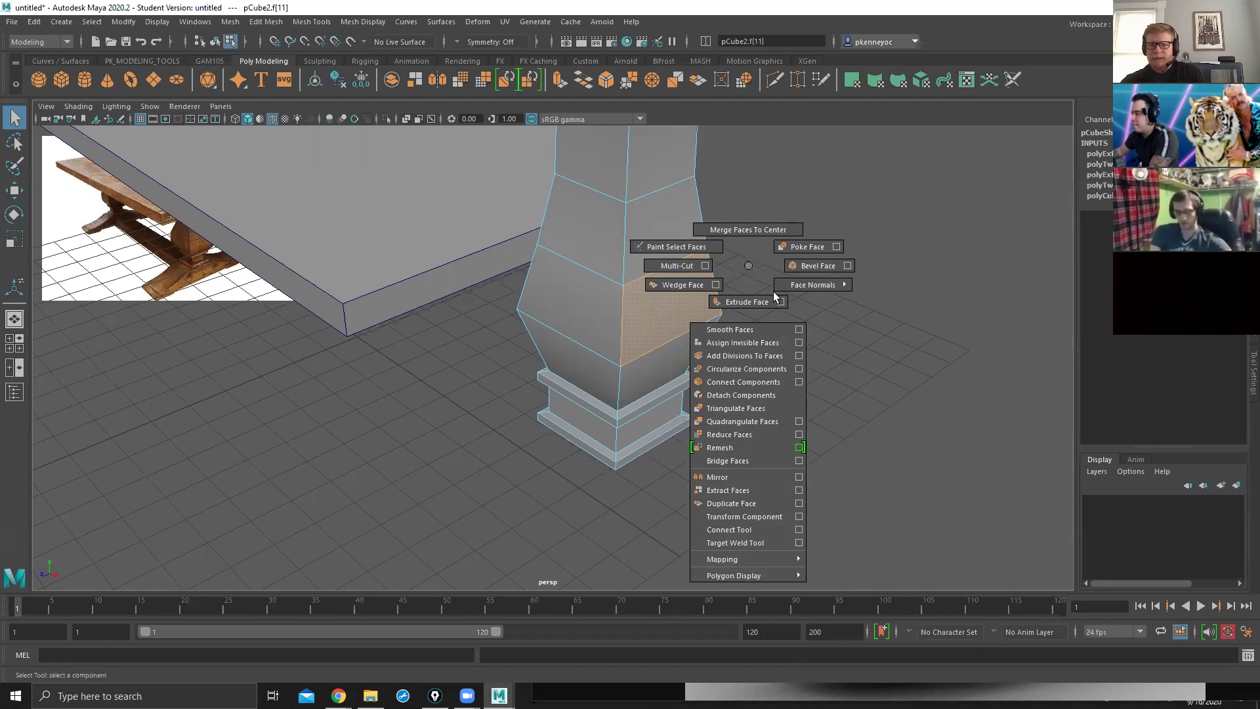
pyautogui.keyDown('alt'); pyautogui.moveTo(777, 296); pyautogui.dragTo(739, 307, button='right'); pyautogui.keyUp('alt')
pyautogui.keyDown('alt'); pyautogui.moveTo(739, 307); pyautogui.dragTo(794, 309); pyautogui.keyUp('alt')
pyautogui.keyDown('shift'); pyautogui.click(601, 292); pyautogui.keyUp('shift')
pyautogui.keyDown('shift'); pyautogui.click(605, 272); pyautogui.keyUp('shift')
pyautogui.keyDown('shift'); pyautogui.click(636, 227); pyautogui.keyUp('shift')
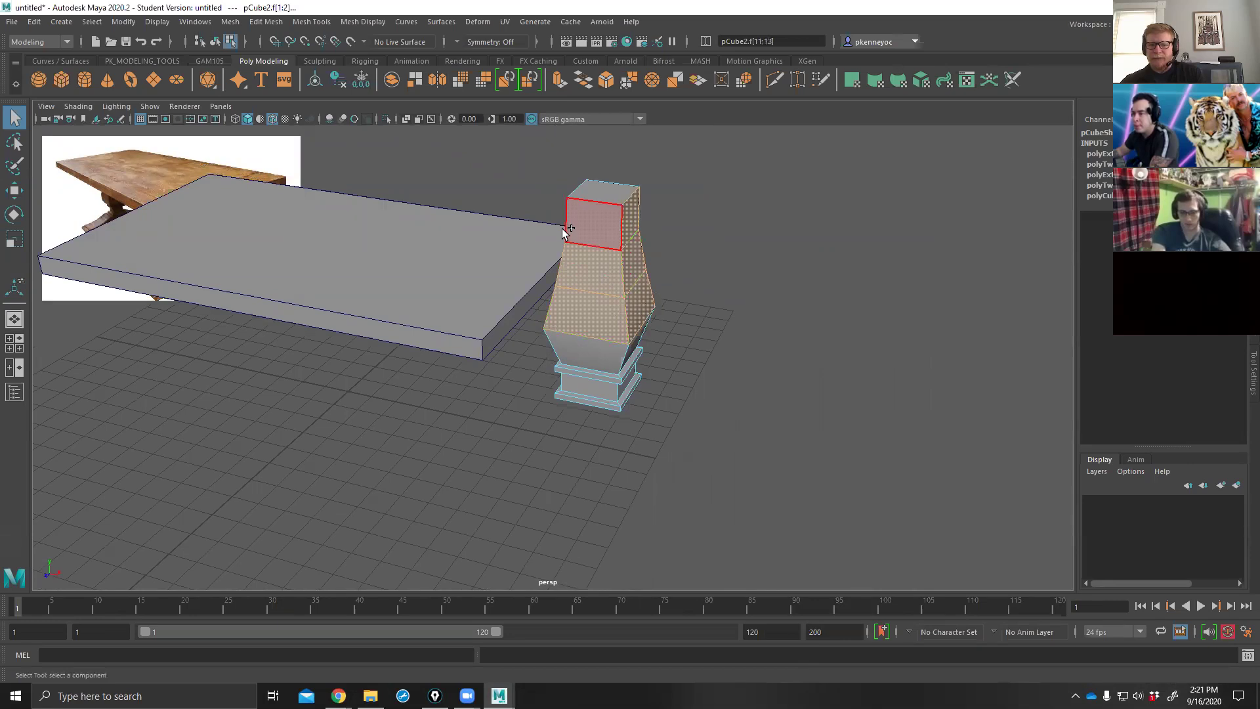
pyautogui.keyDown('ctrl'); pyautogui.click(597, 225); pyautogui.keyUp('ctrl')
pyautogui.keyDown('ctrl'); pyautogui.click(598, 259); pyautogui.keyUp('ctrl')
pyautogui.keyDown('ctrl'); pyautogui.click(588, 304); pyautogui.keyUp('ctrl')
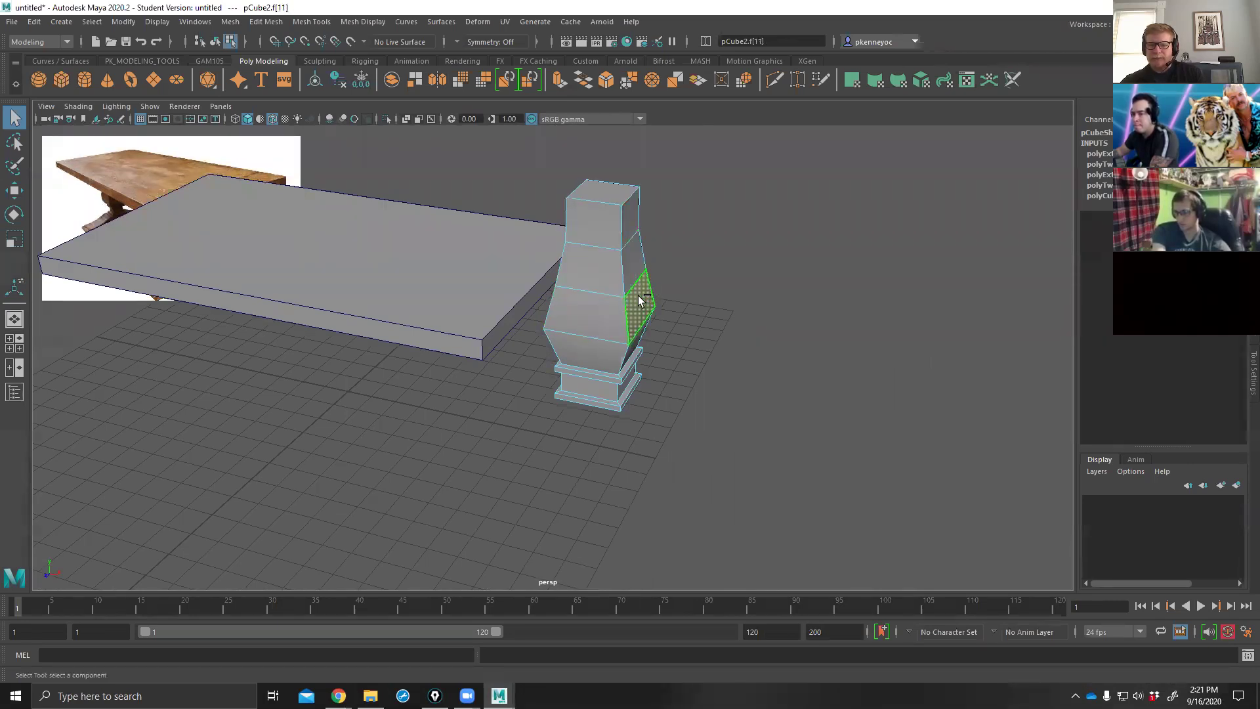
pyautogui.click(741, 316)
pyautogui.keyDown('alt'); pyautogui.moveTo(742, 317); pyautogui.dragTo(722, 293); pyautogui.keyUp('alt')
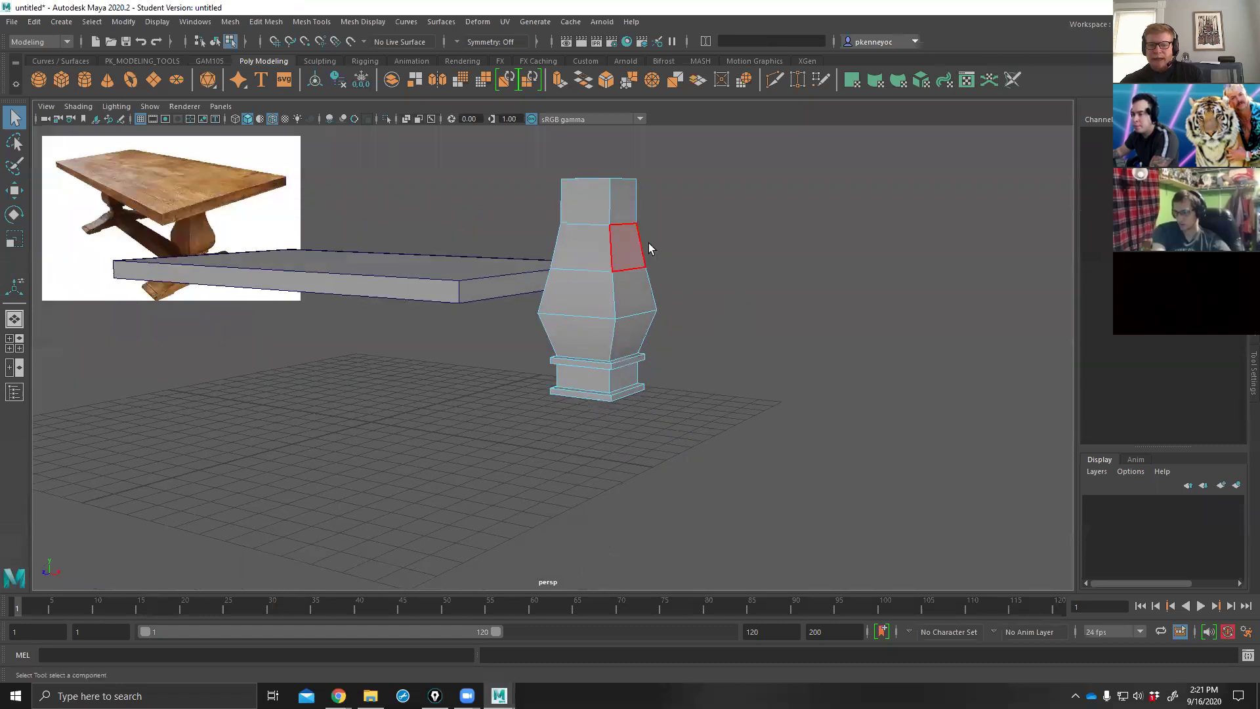
# Select the leg's uppermost side face, add and remove the face directly below it, and clear the selection.
pyautogui.click(631, 204)
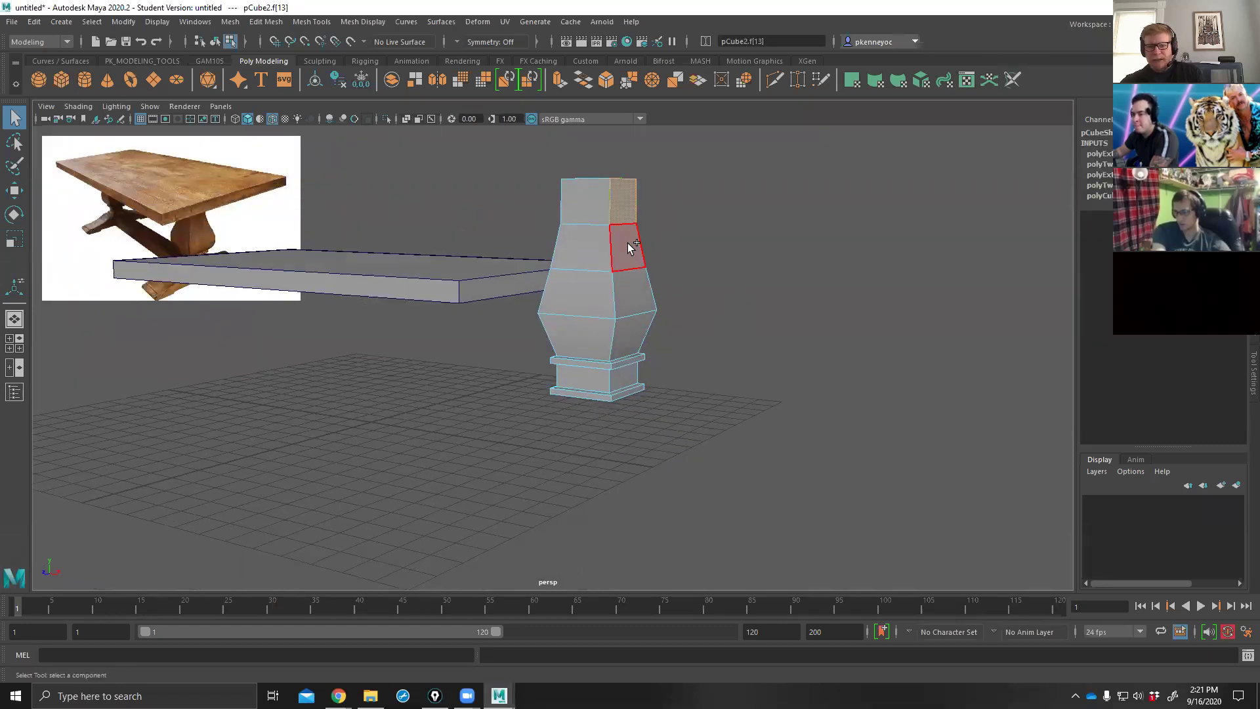
pyautogui.keyDown('shift'); pyautogui.click(629, 246); pyautogui.keyUp('shift')
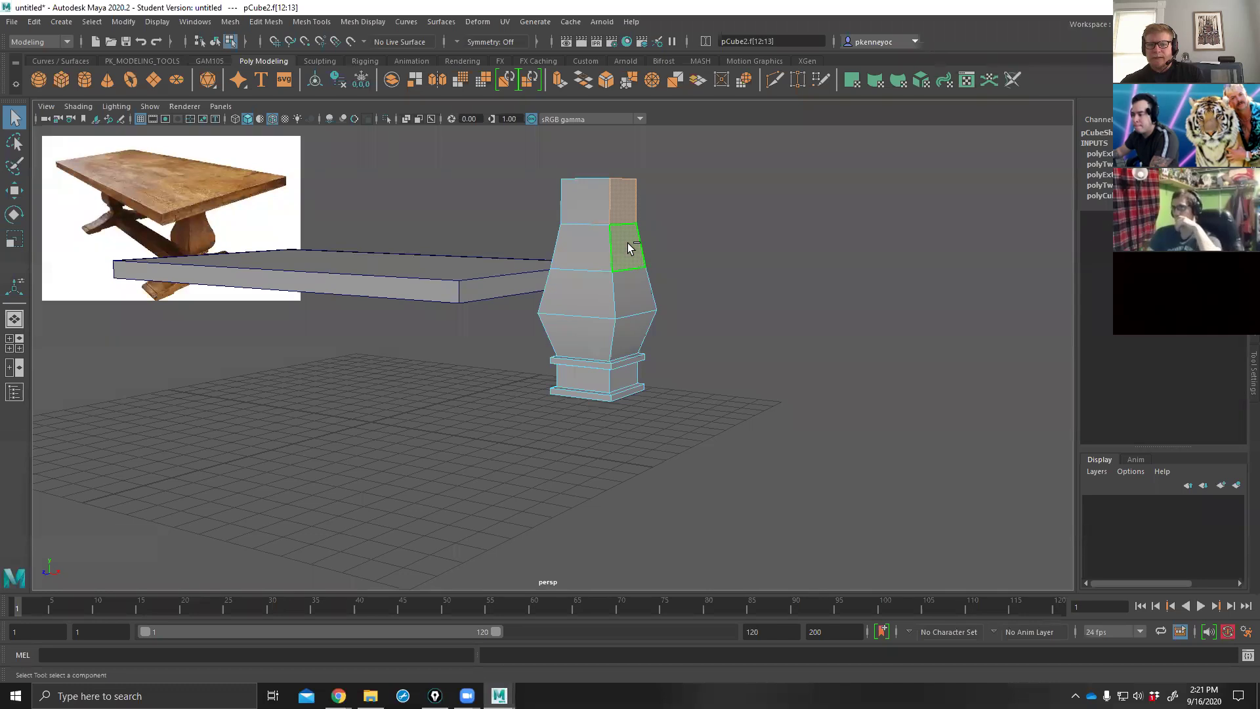
pyautogui.keyDown('shift'); pyautogui.click(628, 246); pyautogui.keyUp('shift')
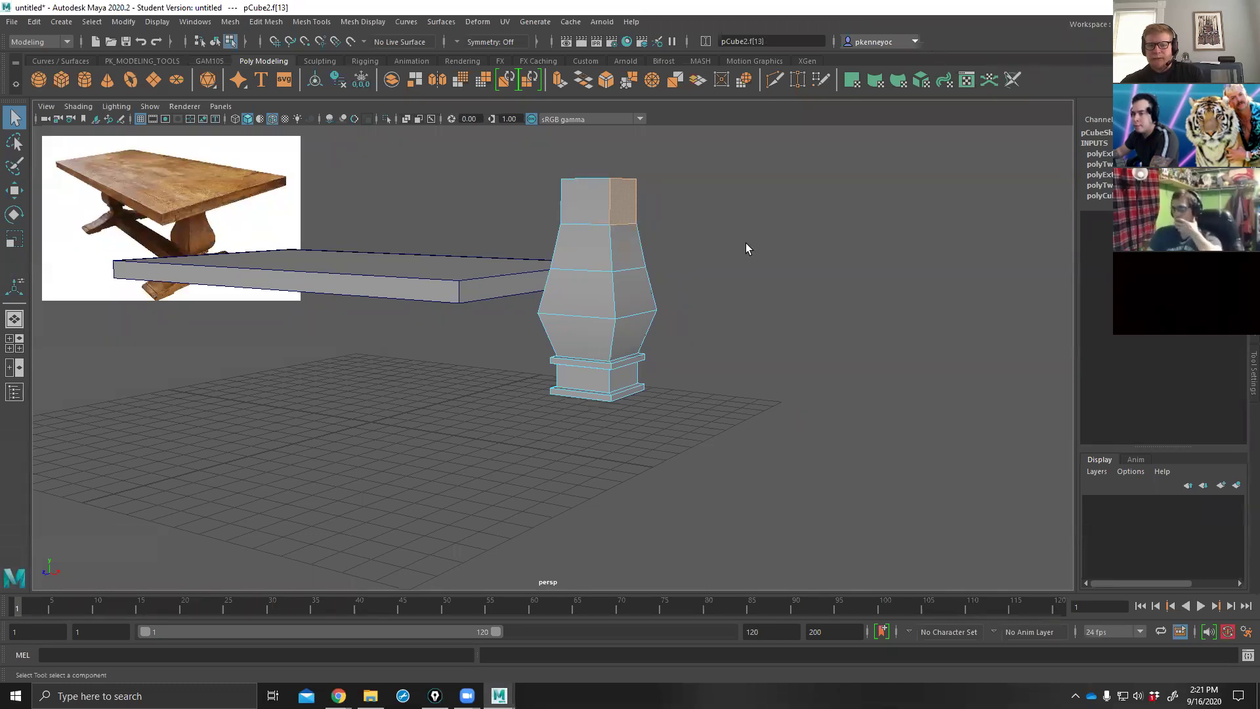
pyautogui.doubleClick(632, 254)
pyautogui.click(795, 246)
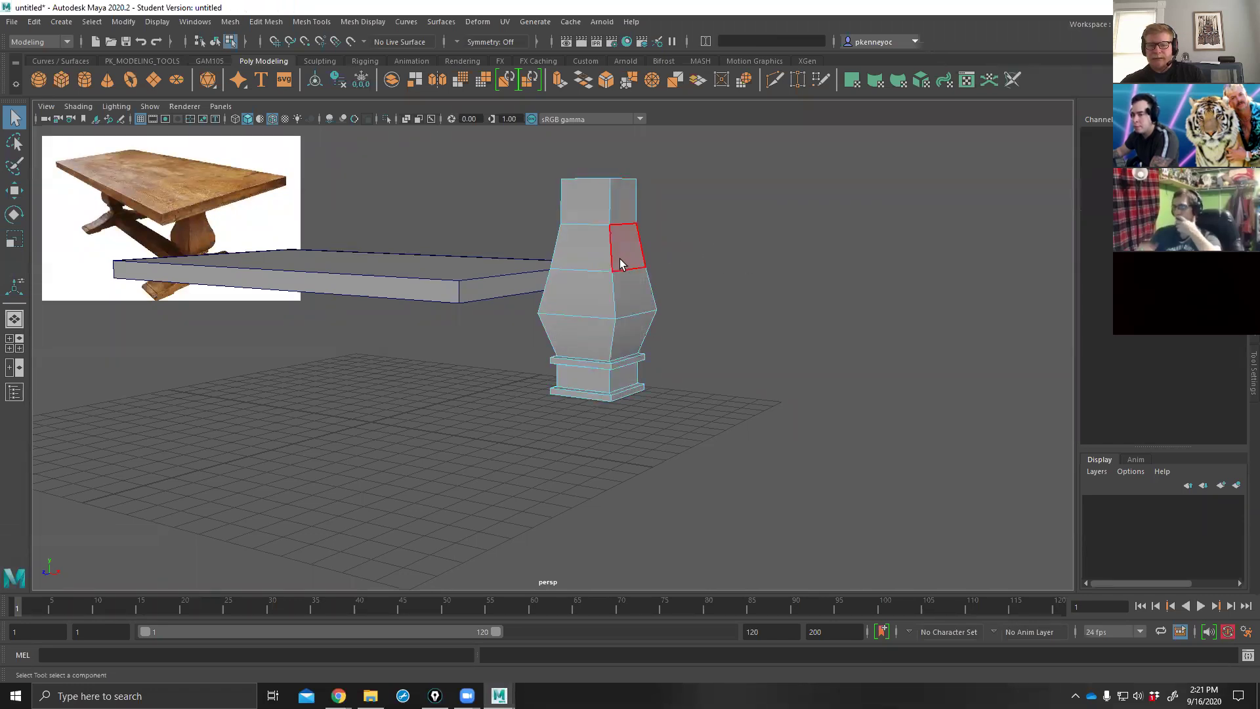
pyautogui.keyDown('alt'); pyautogui.moveTo(706, 247); pyautogui.dragTo(672, 256); pyautogui.keyUp('alt')
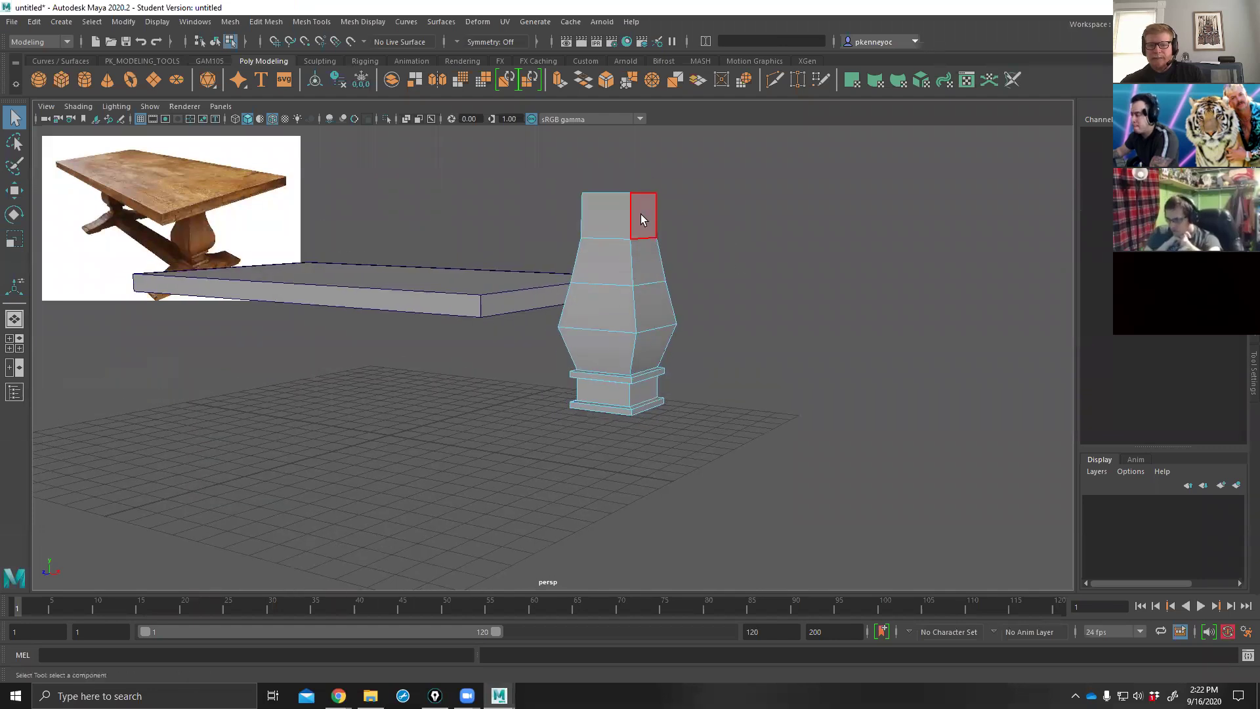
# Select the leg's top two adjoining side faces, toggling the lower one out of and back into the selection.
pyautogui.click(641, 214)
pyautogui.keyDown('shift'); pyautogui.click(643, 258); pyautogui.keyUp('shift')
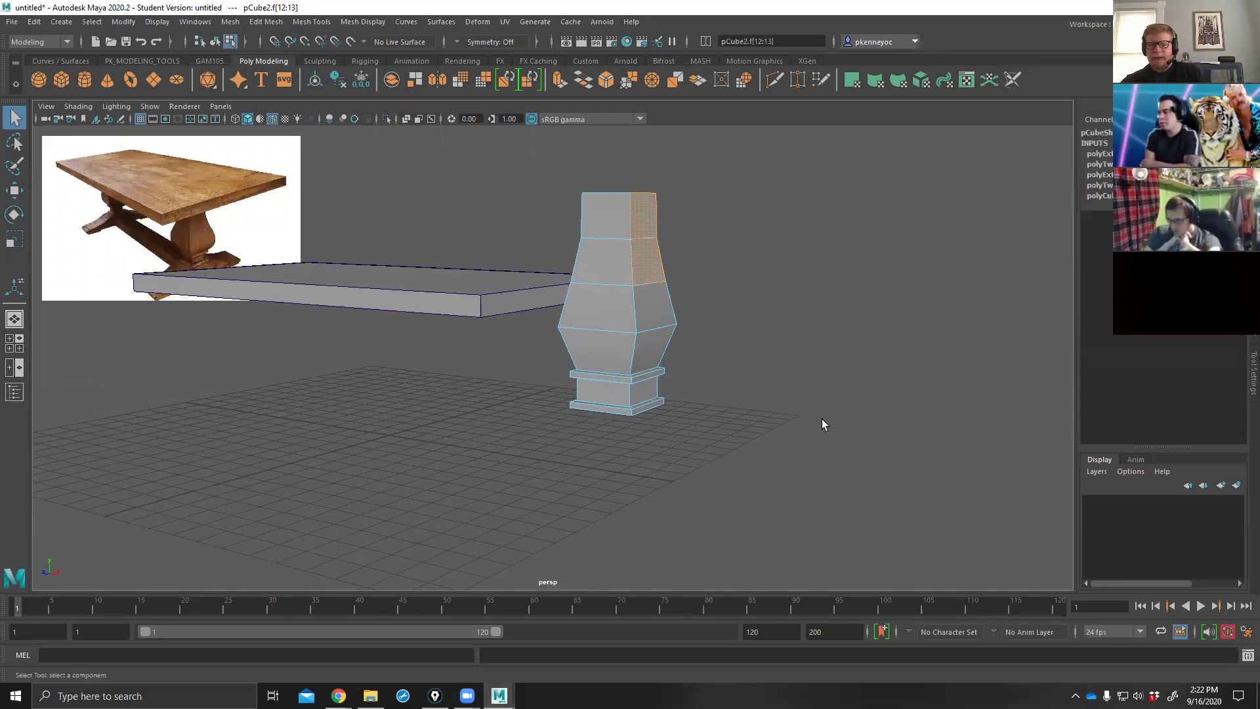
pyautogui.keyDown('shift'); pyautogui.click(647, 266); pyautogui.keyUp('shift')
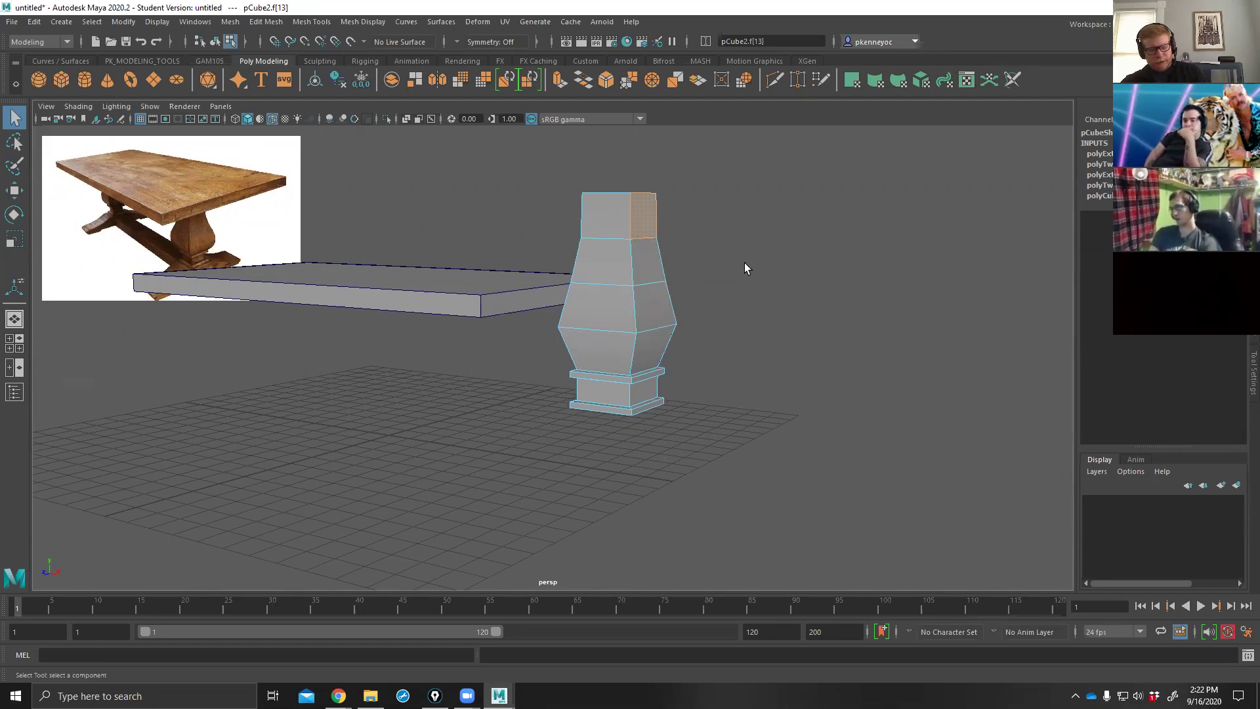
pyautogui.keyDown('shift'); pyautogui.click(646, 261); pyautogui.keyUp('shift')
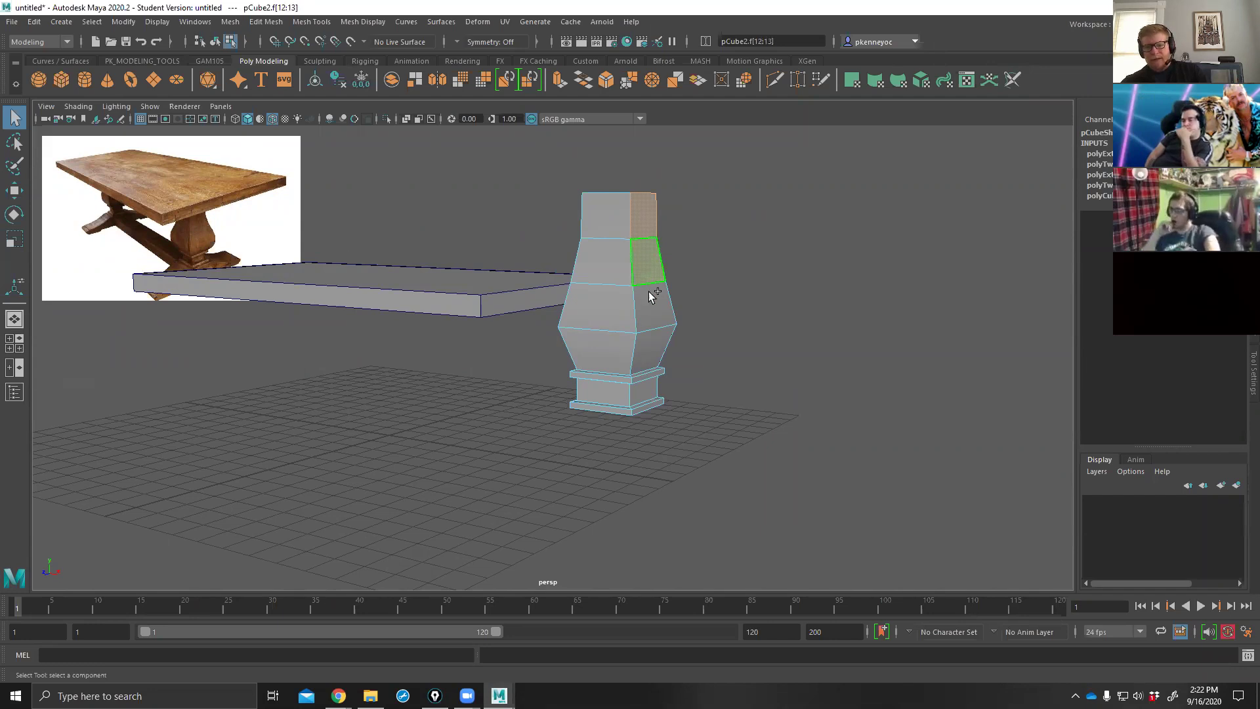
# Extend the face selection down the leg with single faces and area selections, and clear the whole selection.
pyautogui.keyDown('shift'); pyautogui.click(651, 305); pyautogui.keyUp('shift')
pyautogui.keyDown('shift'); pyautogui.click(645, 353); pyautogui.keyUp('shift')
pyautogui.keyDown('shift'); pyautogui.moveTo(660, 322); pyautogui.dragTo(558, 378); pyautogui.keyUp('shift')
pyautogui.keyDown('shift'); pyautogui.moveTo(773, 281); pyautogui.dragTo(590, 429); pyautogui.keyUp('shift')
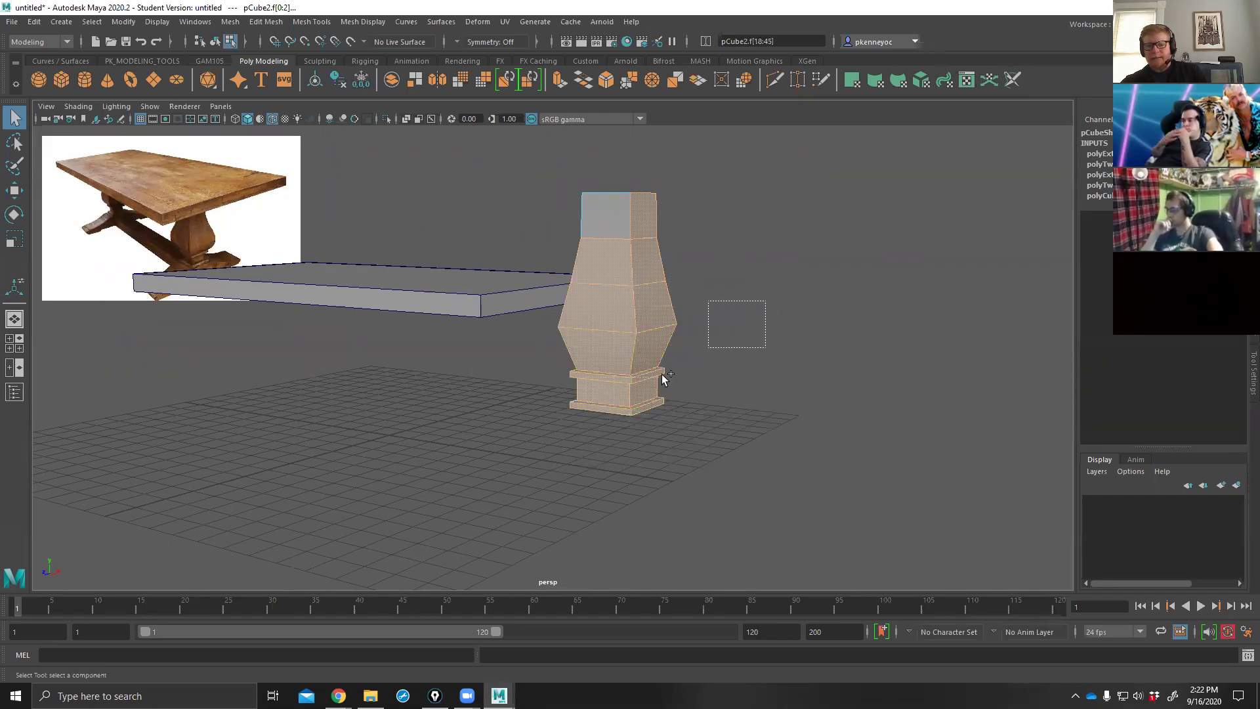
pyautogui.click(813, 336)
pyautogui.keyDown('alt'); pyautogui.moveTo(813, 332); pyautogui.dragTo(727, 357); pyautogui.keyUp('alt')
pyautogui.scroll(5, 774, 308)
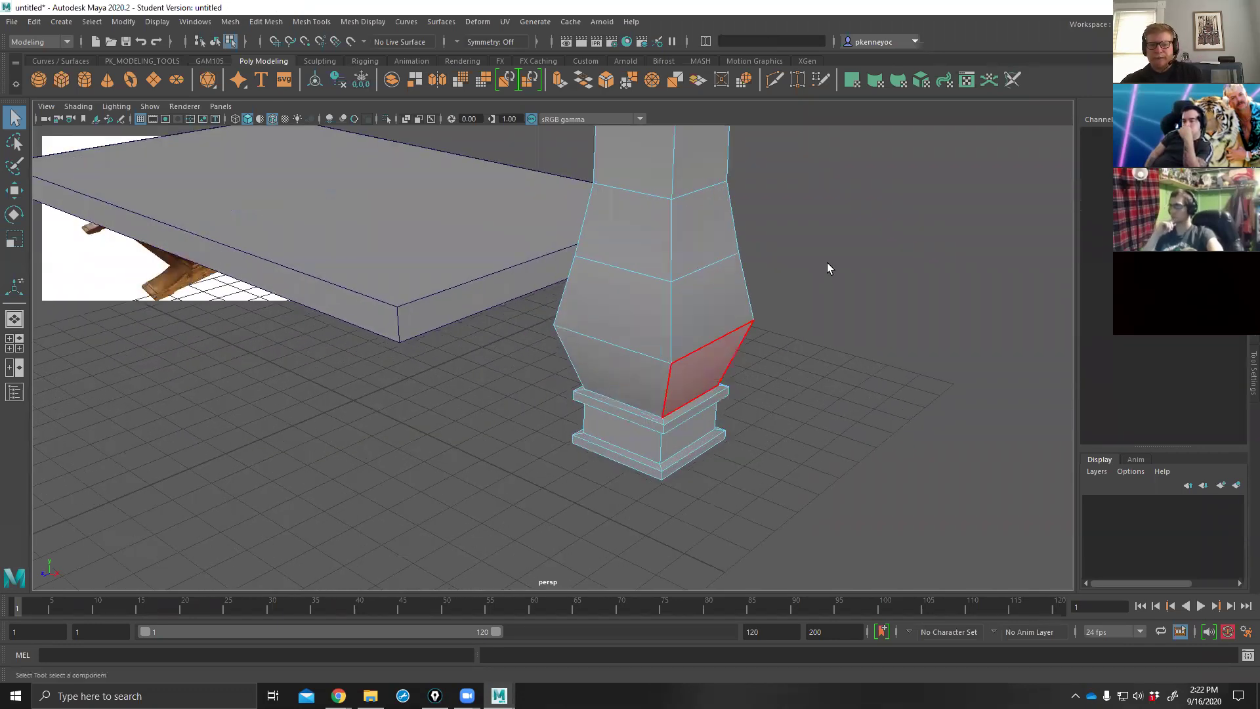
# Switch to edge selection and select the corner edge just above the leg's widest point.
pyautogui.moveTo(778, 303); pyautogui.dragTo(774, 262, button='right')
pyautogui.keyDown('alt'); pyautogui.moveTo(773, 269); pyautogui.dragTo(777, 351); pyautogui.keyUp('alt')
pyautogui.click(697, 359)
# Try to insert vertical edge loops through the leg's side with the Insert Edge Loop tool, and undo them.
pyautogui.moveTo(763, 292); pyautogui.dragTo(759, 387, button='right')
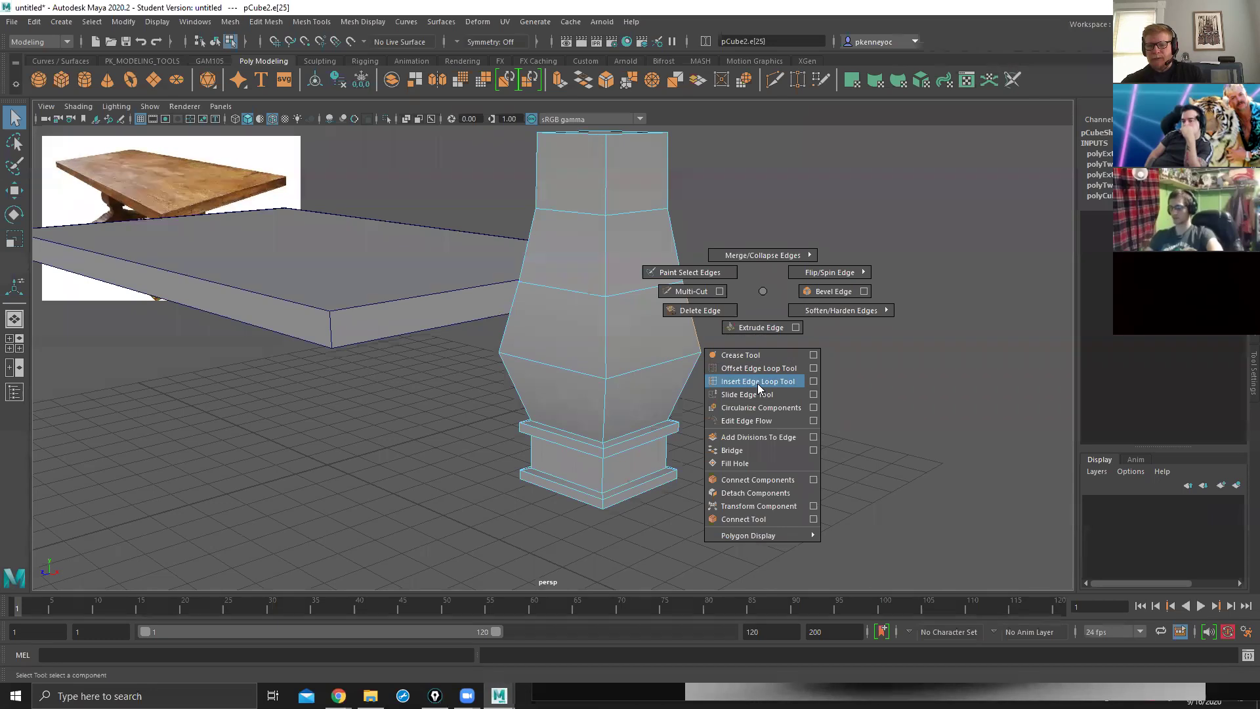
pyautogui.moveTo(759, 387)
pyautogui.mouseDown(button='right')
pyautogui.moveTo(813, 385)
pyautogui.moveTo(776, 379)
pyautogui.mouseUp(button='right')
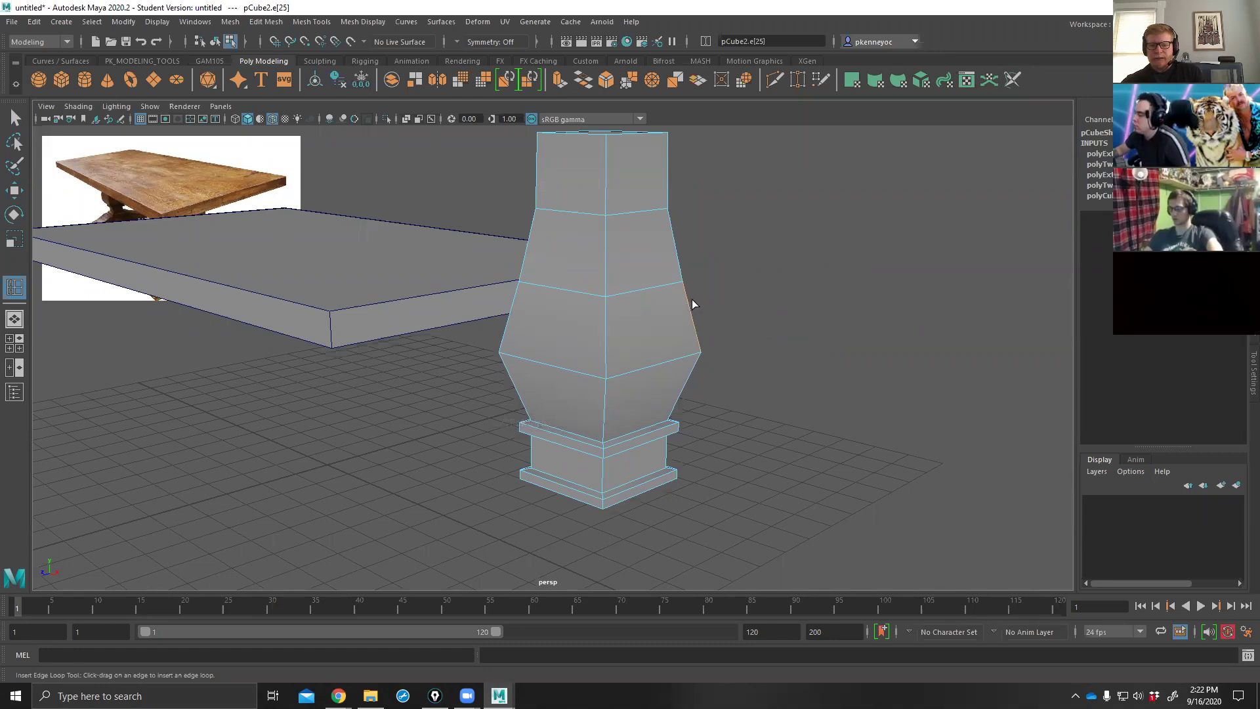
pyautogui.moveTo(640, 293); pyautogui.dragTo(667, 292)
pyautogui.hotkey('ctrl', 'z')
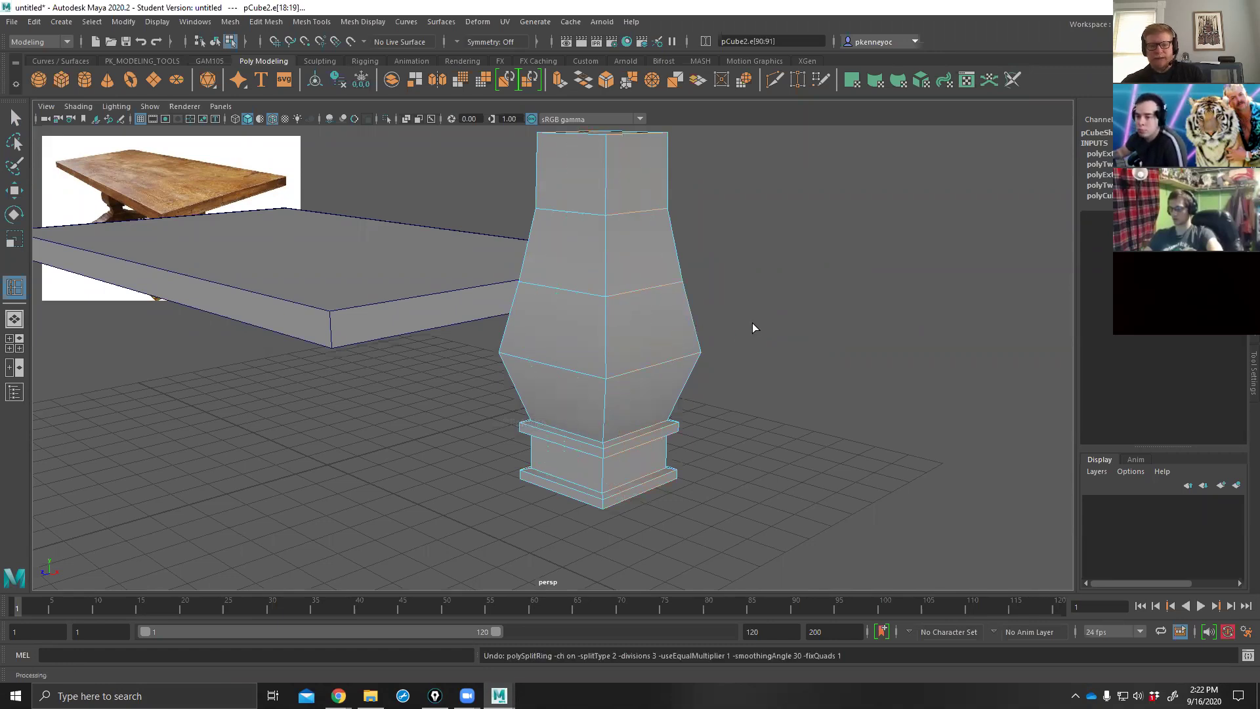
pyautogui.hotkey('ctrl', 'z')
# Set the Insert Edge Loop tool to maintain position by relative distance from the edge.
pyautogui.keyDown('alt'); pyautogui.moveTo(740, 329); pyautogui.dragTo(744, 328); pyautogui.keyUp('alt')
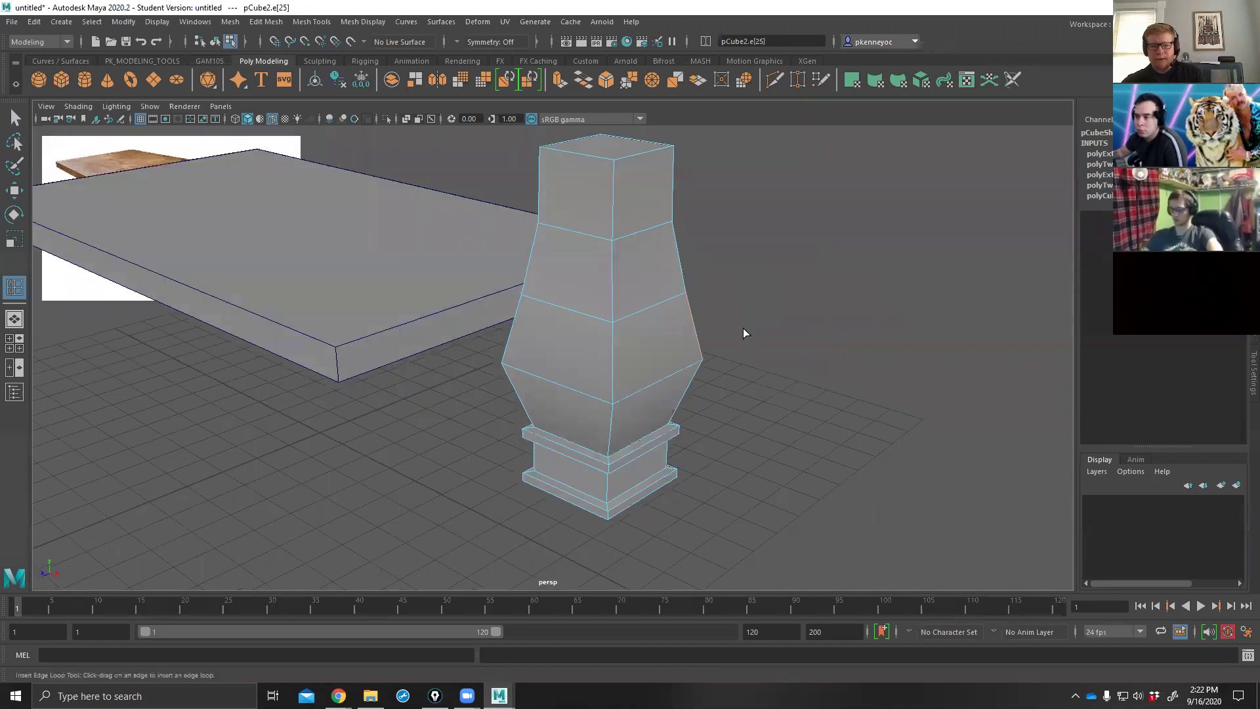
pyautogui.keyDown('shift'); pyautogui.rightClick(729, 326); pyautogui.keyUp('shift')
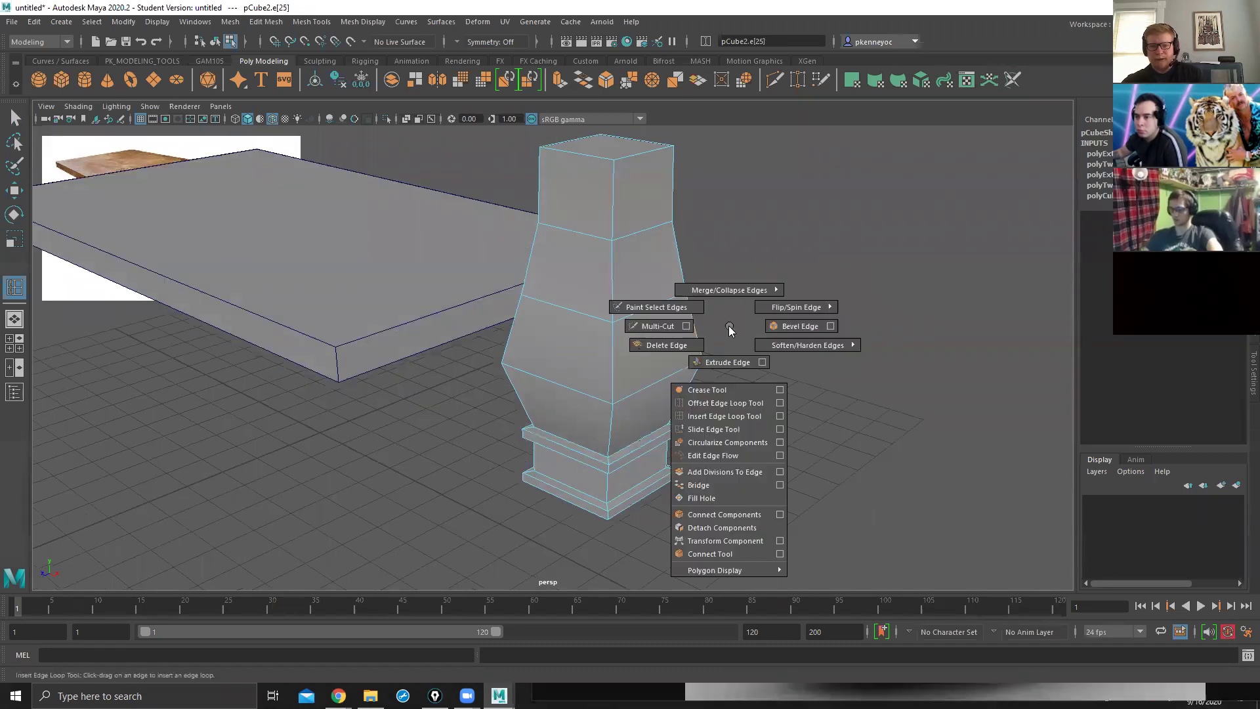
pyautogui.click(778, 416)
pyautogui.click(1105, 176)
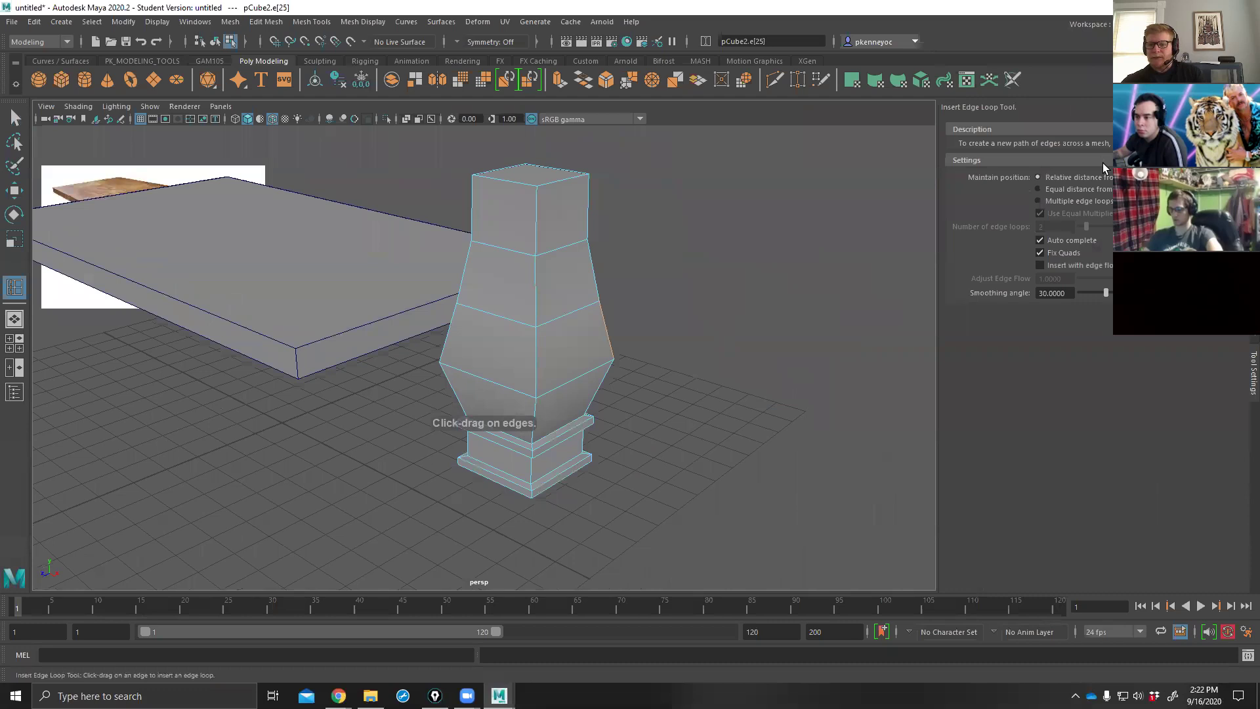
pyautogui.click(1253, 151)
# Insert one horizontal edge loop just above and one just below the leg's widest point.
pyautogui.keyDown('alt'); pyautogui.moveTo(755, 347); pyautogui.dragTo(711, 316); pyautogui.keyUp('alt')
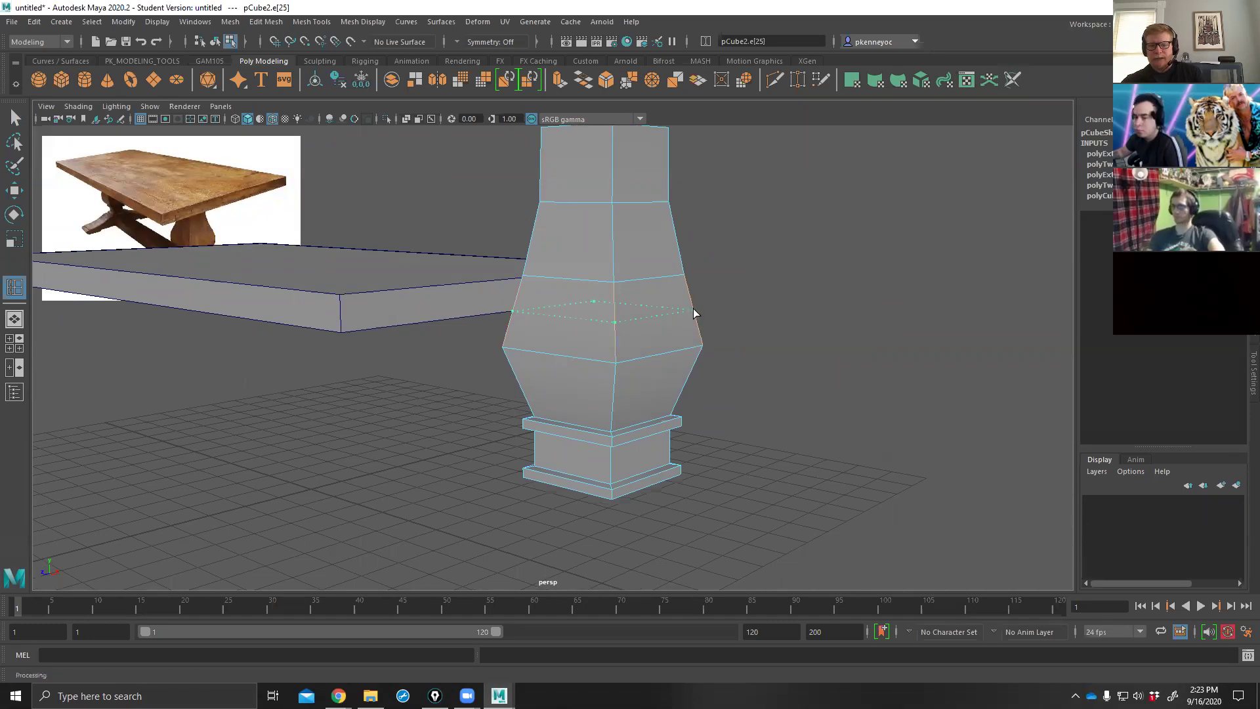
pyautogui.moveTo(694, 333)
pyautogui.mouseDown()
pyautogui.moveTo(689, 292)
pyautogui.moveTo(697, 335)
pyautogui.moveTo(693, 314)
pyautogui.mouseUp()
pyautogui.moveTo(689, 377); pyautogui.dragTo(684, 385)
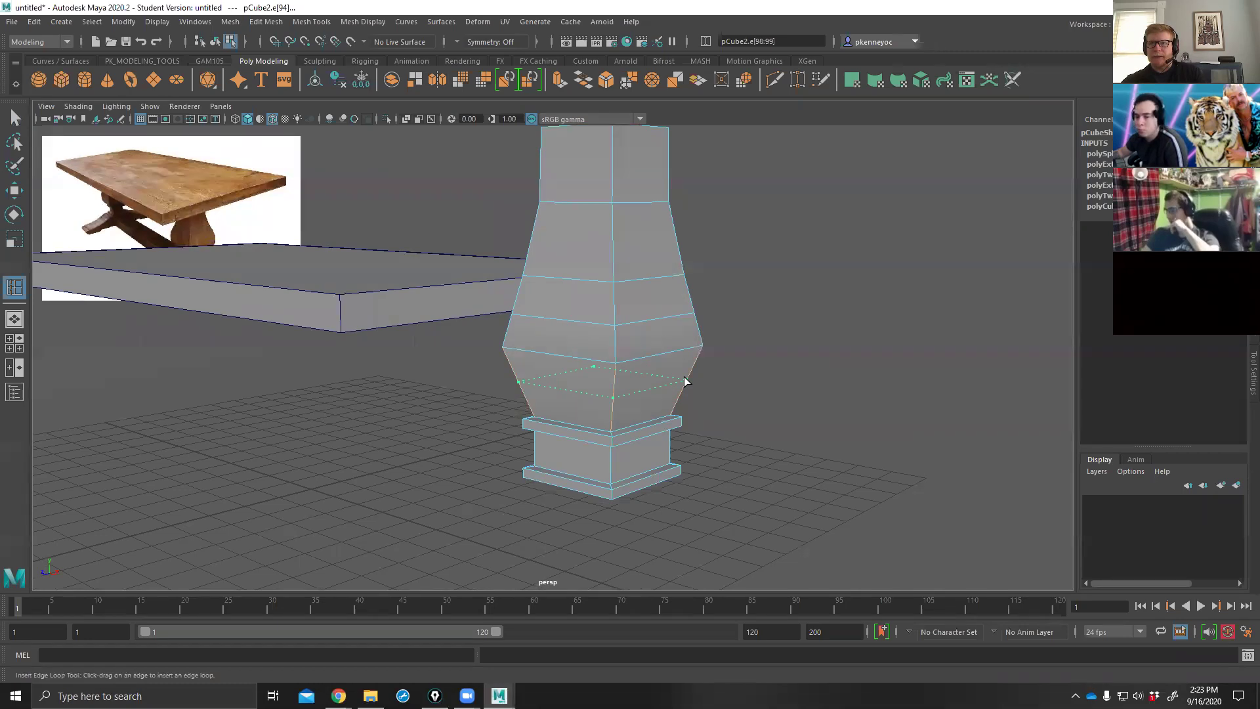
pyautogui.moveTo(684, 376); pyautogui.dragTo(684, 377)
pyautogui.keyDown('alt'); pyautogui.moveTo(742, 301); pyautogui.dragTo(741, 312); pyautogui.keyUp('alt')
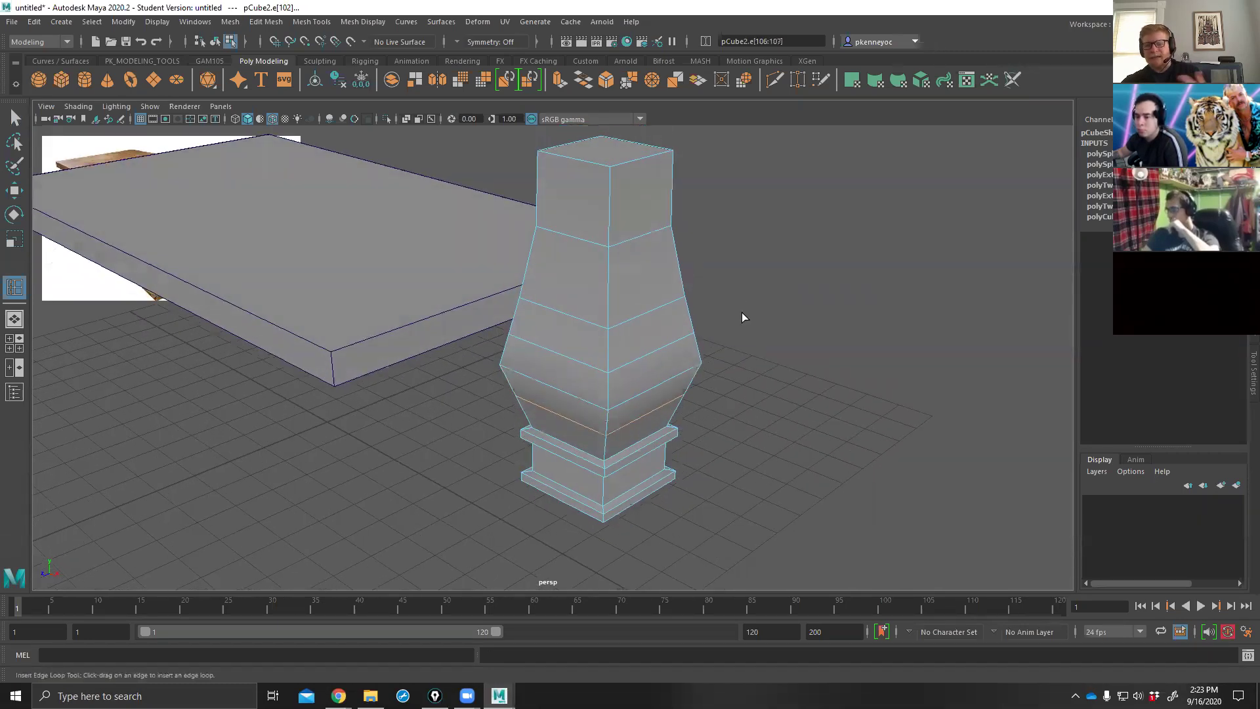
pyautogui.keyDown('alt'); pyautogui.moveTo(750, 329); pyautogui.dragTo(779, 331); pyautogui.keyUp('alt')
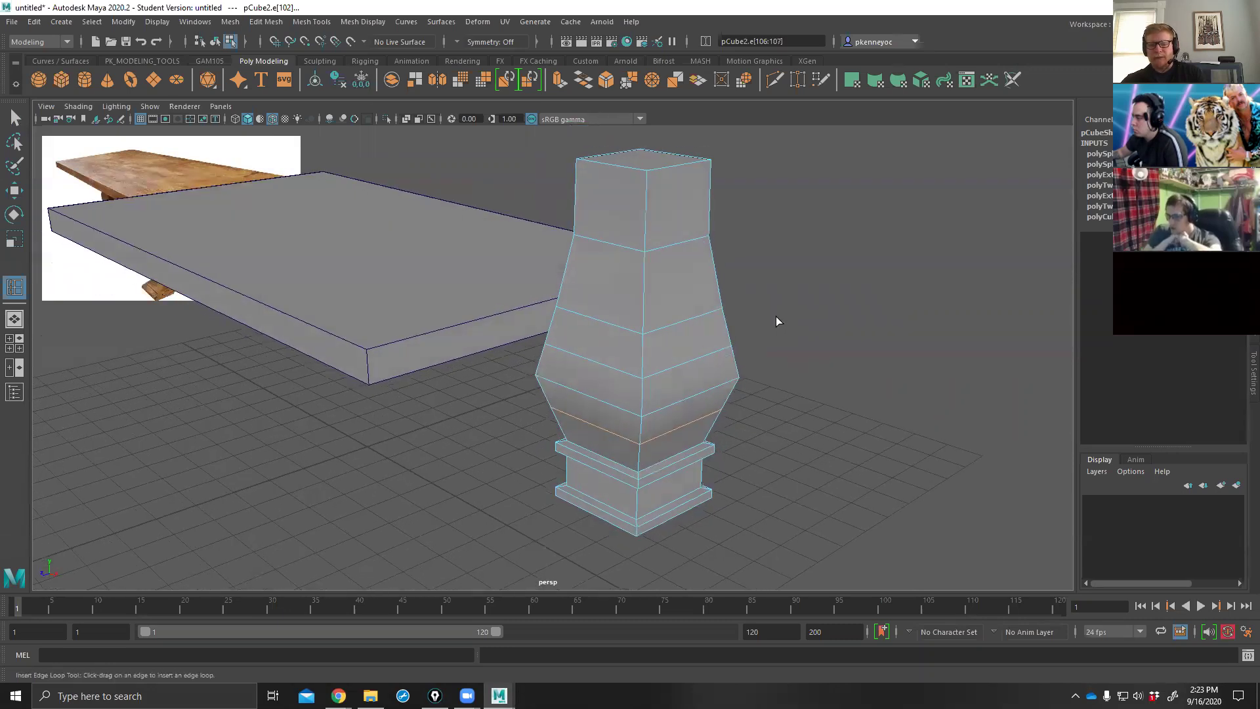
# Insert a horizontal edge loop midway across the tapered section directly below the leg's straight top section.
pyautogui.click(753, 338)
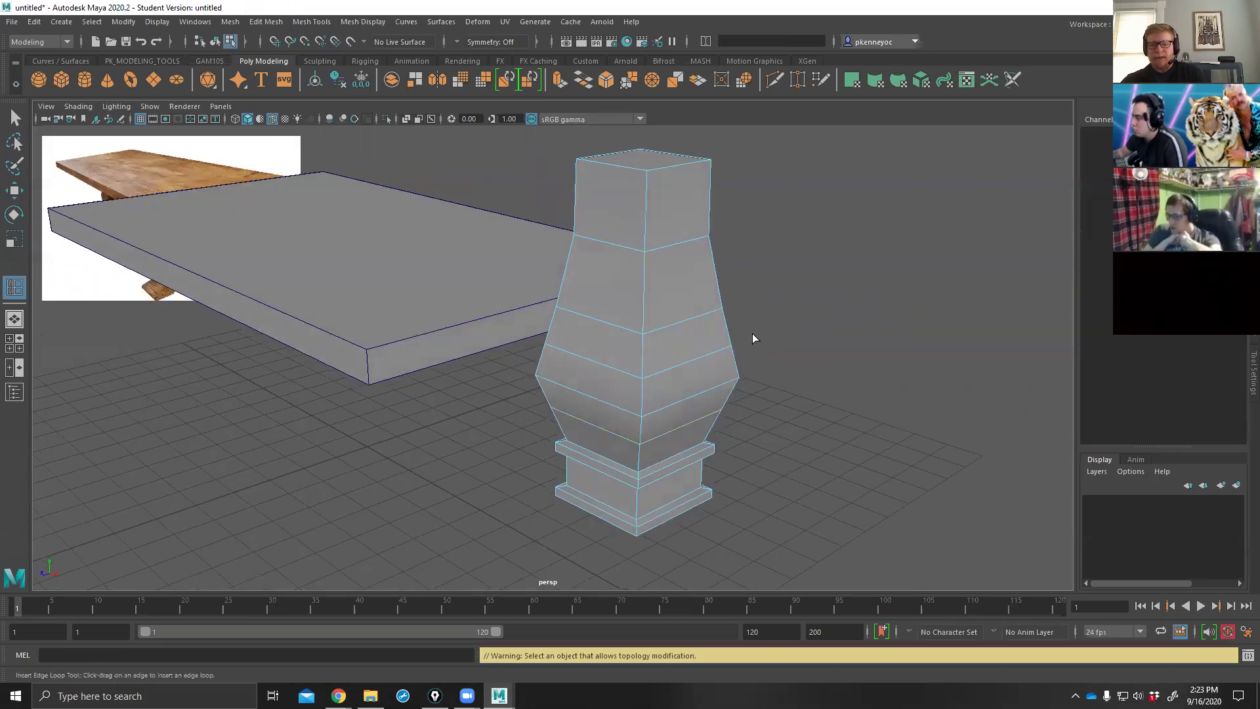
pyautogui.press('w')
pyautogui.click(719, 287)
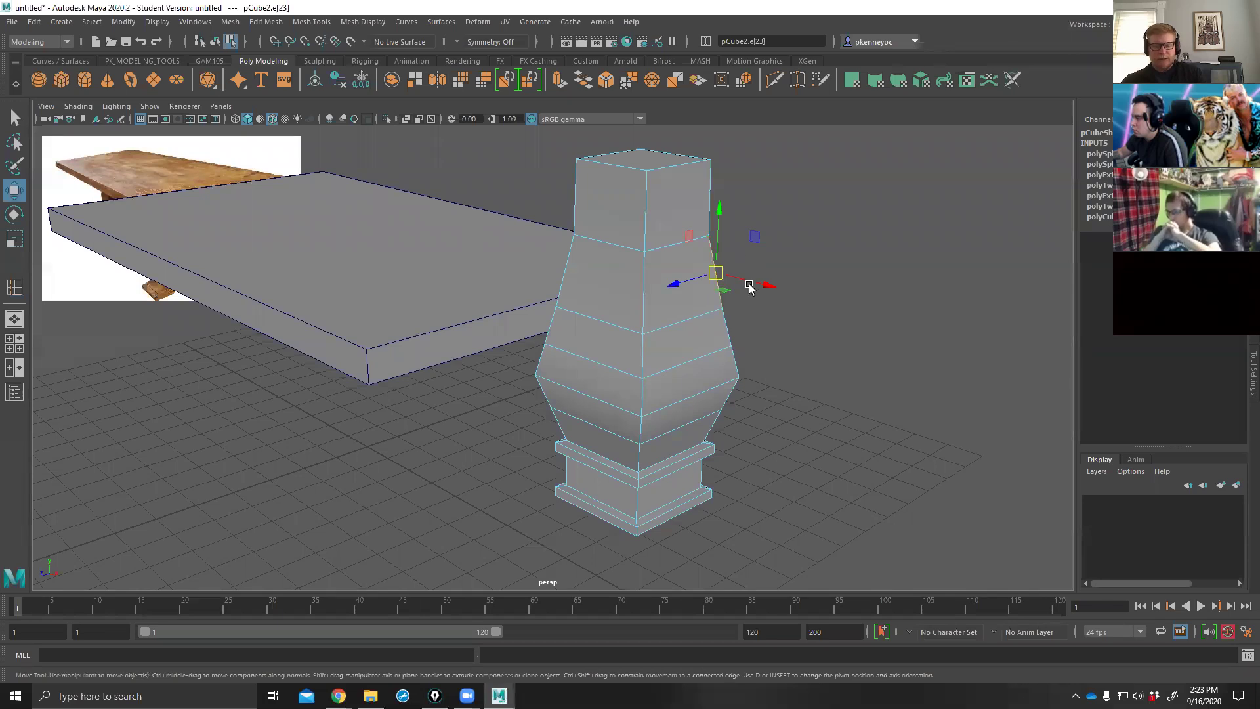
pyautogui.keyDown('alt'); pyautogui.moveTo(768, 326); pyautogui.dragTo(748, 346); pyautogui.keyUp('alt')
pyautogui.click(754, 392)
pyautogui.keyDown('alt'); pyautogui.moveTo(754, 391); pyautogui.dragTo(807, 380); pyautogui.keyUp('alt')
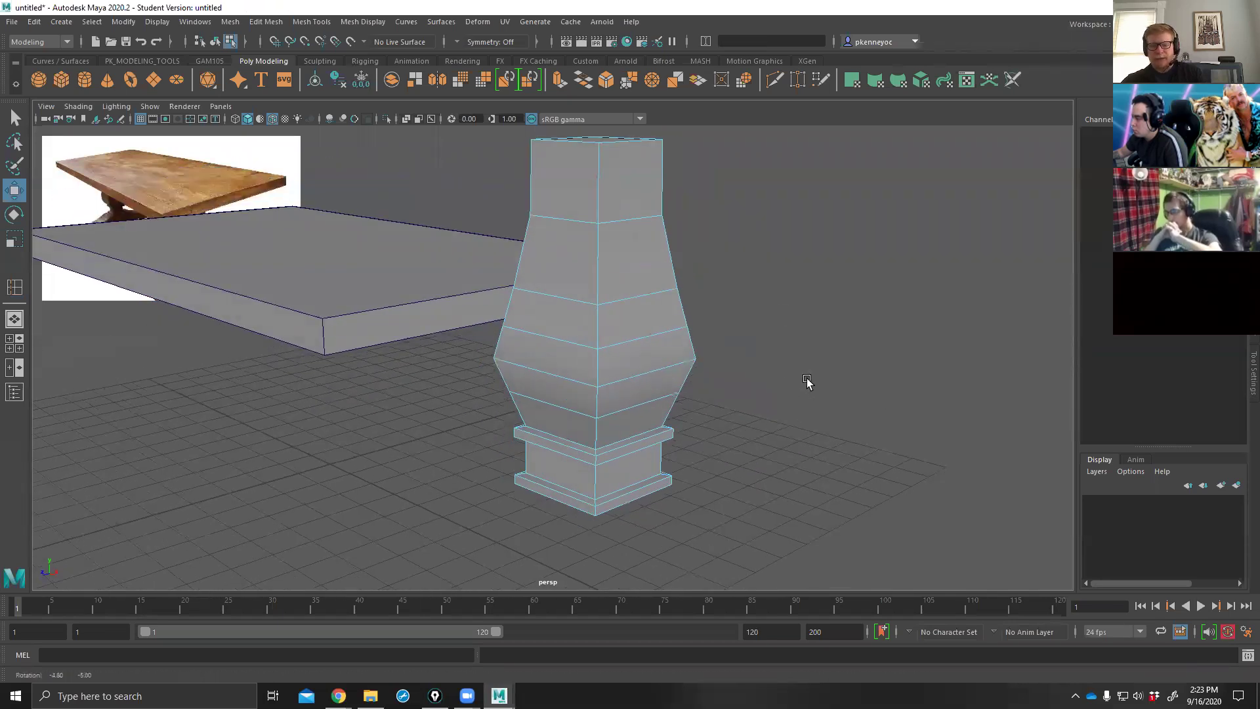
pyautogui.click(668, 258)
pyautogui.keyDown('shift'); pyautogui.rightClick(765, 269); pyautogui.keyUp('shift')
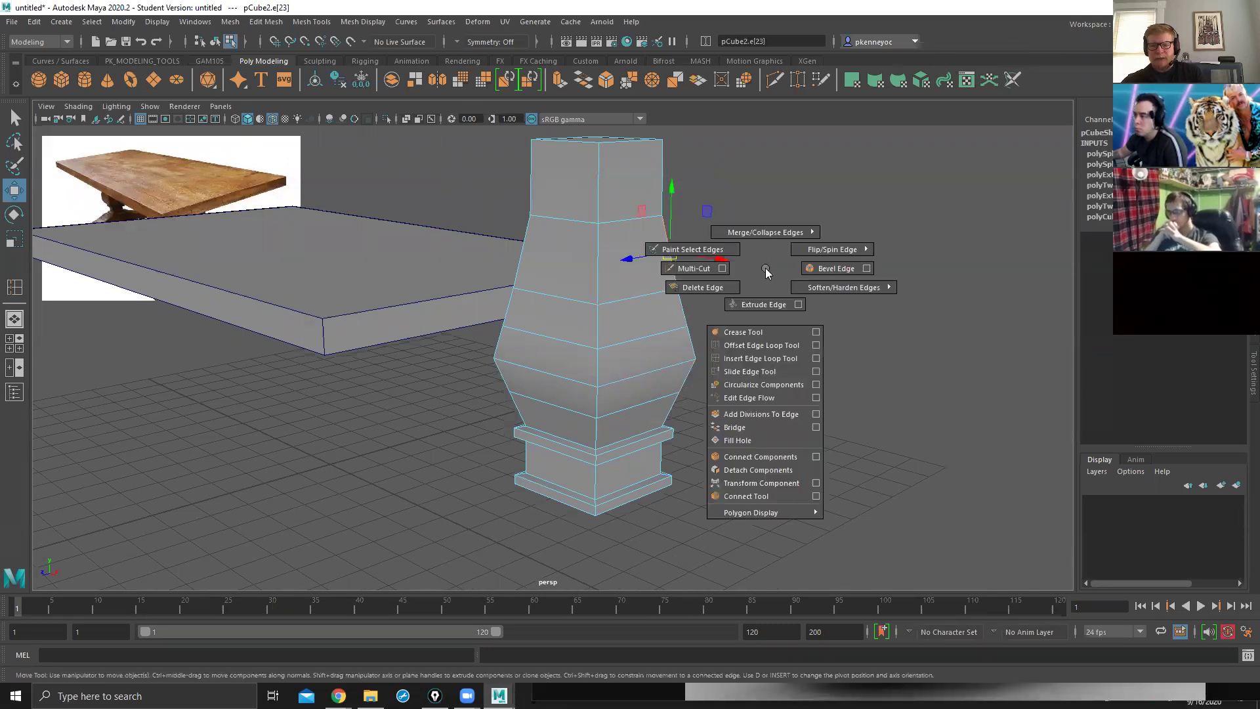
pyautogui.click(761, 358)
pyautogui.moveTo(671, 251); pyautogui.dragTo(674, 264)
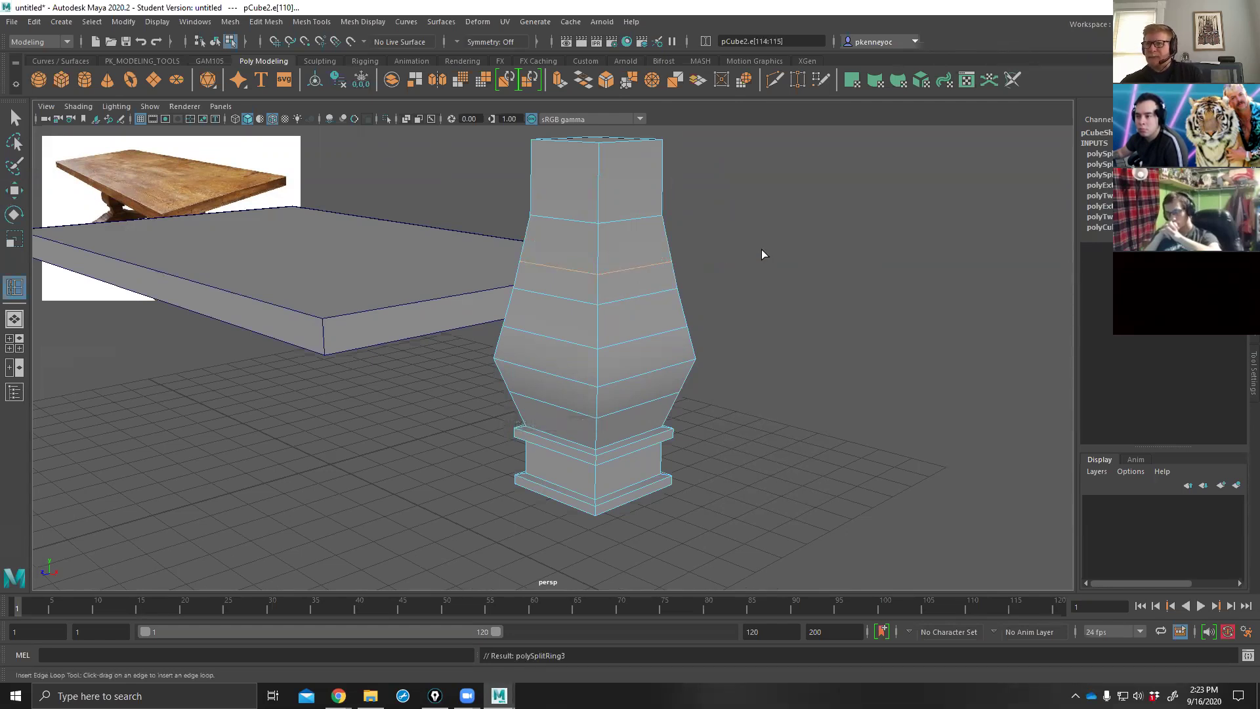
# Switch to the Move tool and select the corner edge segment directly above the new edge loop.
pyautogui.press('w')
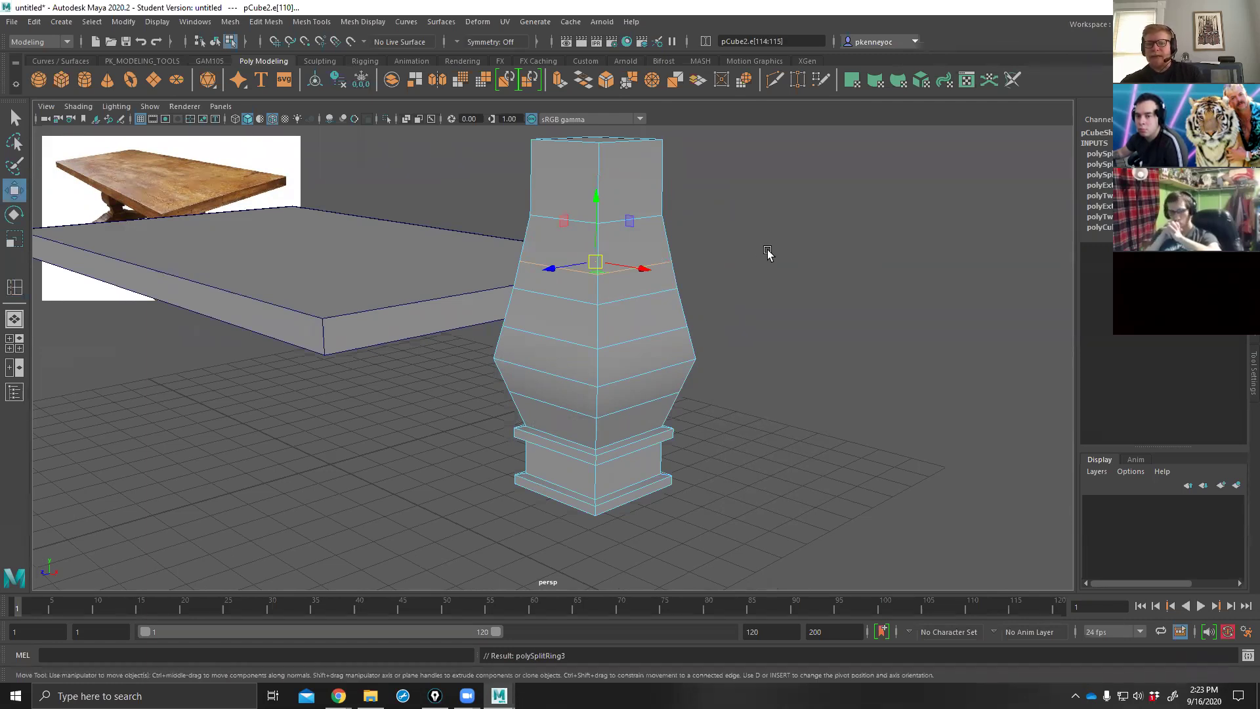
pyautogui.click(670, 248)
pyautogui.click(677, 251)
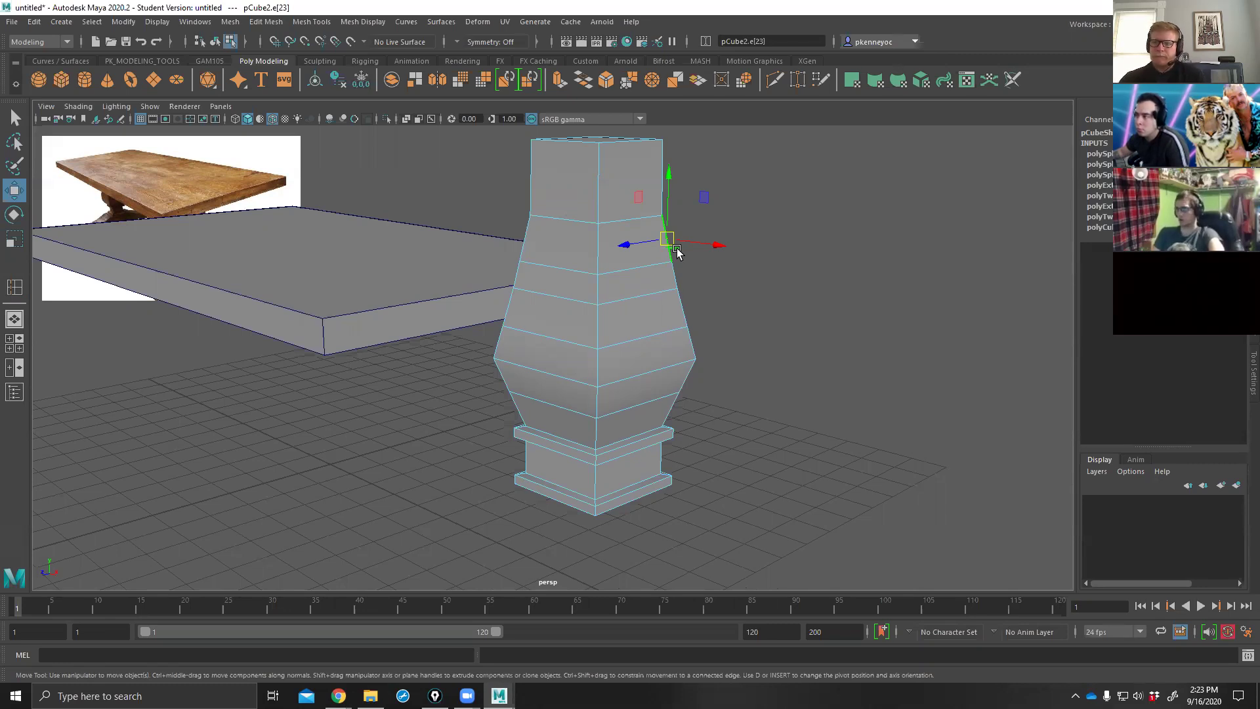
# Undo the recent edge selections and all three horizontal edge loops inserted in the leg.
pyautogui.hotkey('ctrl', 'z')
pyautogui.hotkey('ctrl', 'z')
pyautogui.hotkey('ctrl', 'z')
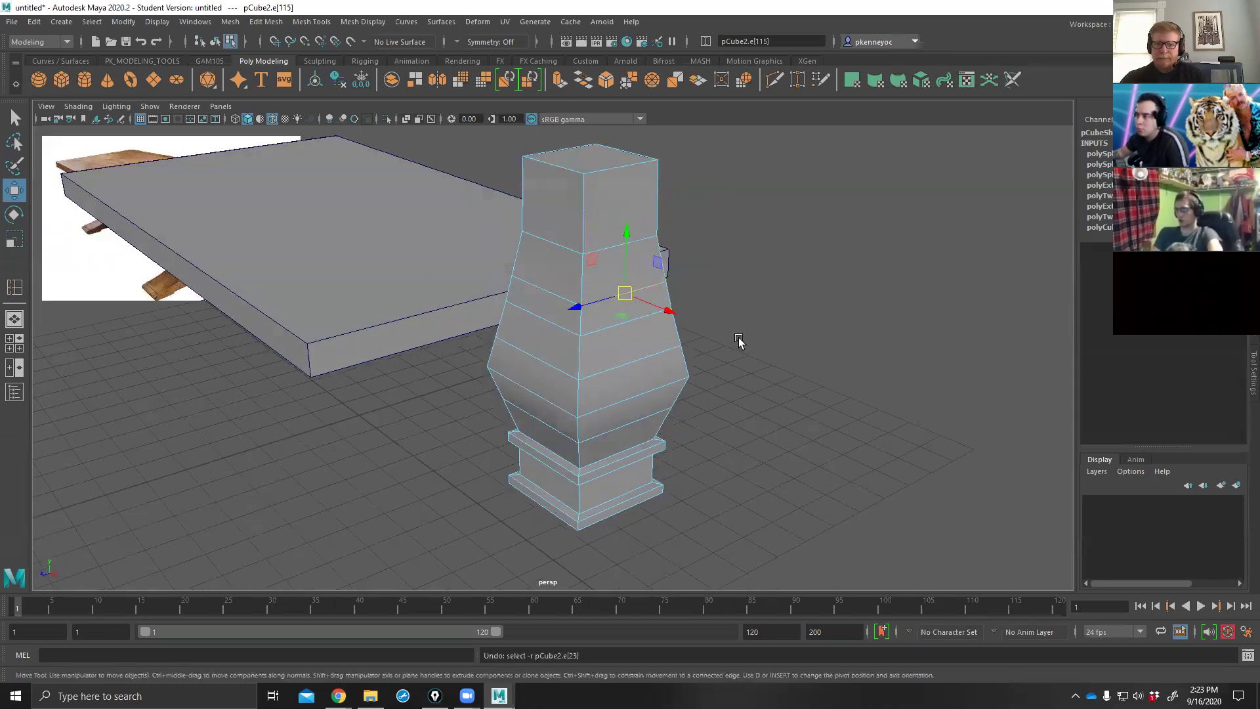
pyautogui.hotkey('ctrl', 'z')
pyautogui.hotkey('ctrl', 'z')
pyautogui.hotkey('ctrl', 'z')
pyautogui.hotkey('ctrl', 'z')
pyautogui.hotkey('ctrl', 'z')
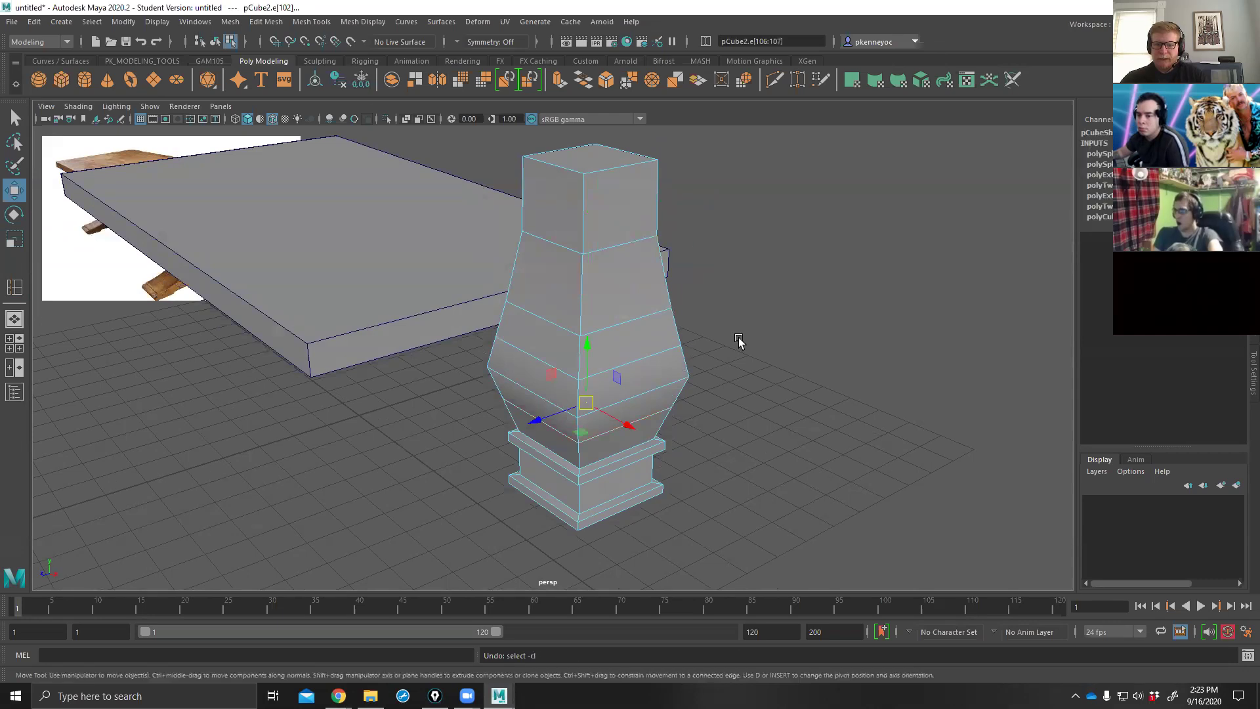
pyautogui.hotkey('ctrl', 'z')
# Clear the selection and select the corner edge just above the leg's widest point for moving.
pyautogui.click(748, 356)
pyautogui.keyDown('alt'); pyautogui.moveTo(748, 356); pyautogui.dragTo(751, 446); pyautogui.keyUp('alt')
pyautogui.keyDown('alt'); pyautogui.moveTo(751, 446); pyautogui.dragTo(801, 383, button='right'); pyautogui.keyUp('alt')
pyautogui.keyDown('alt'); pyautogui.moveTo(801, 383); pyautogui.dragTo(782, 368); pyautogui.keyUp('alt')
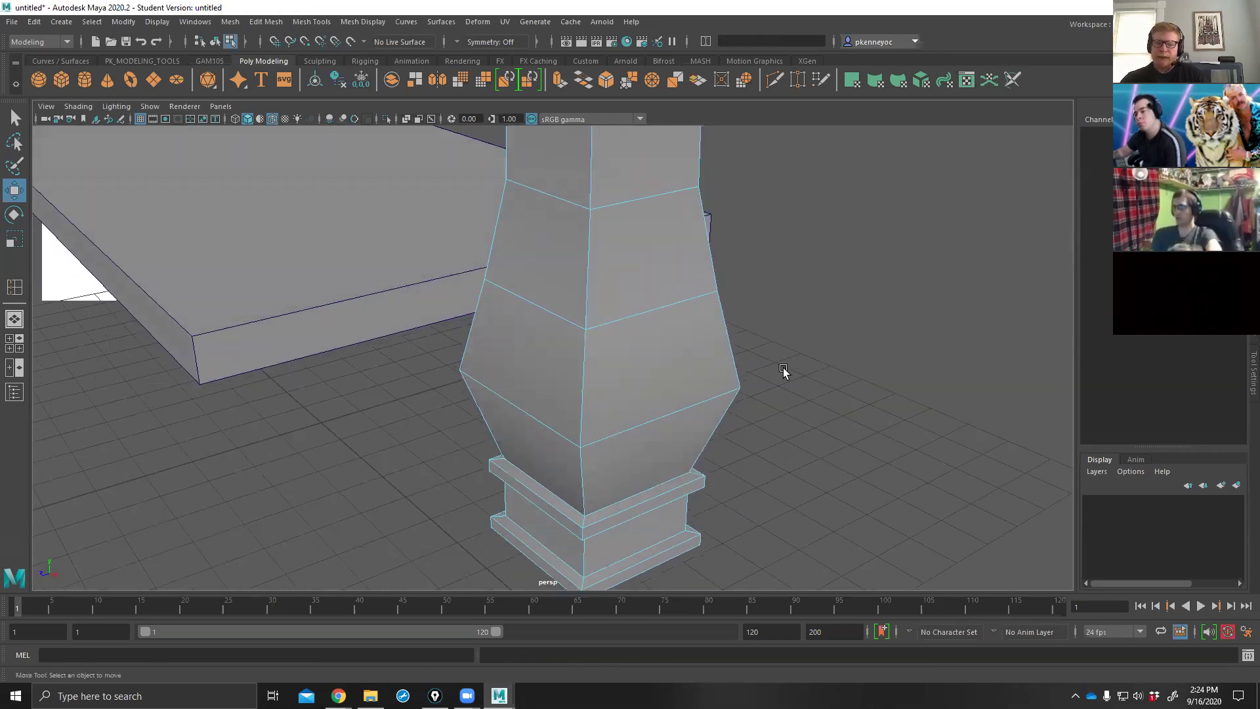
pyautogui.click(726, 338)
pyautogui.keyDown('alt'); pyautogui.moveTo(833, 427); pyautogui.dragTo(702, 360); pyautogui.keyUp('alt')
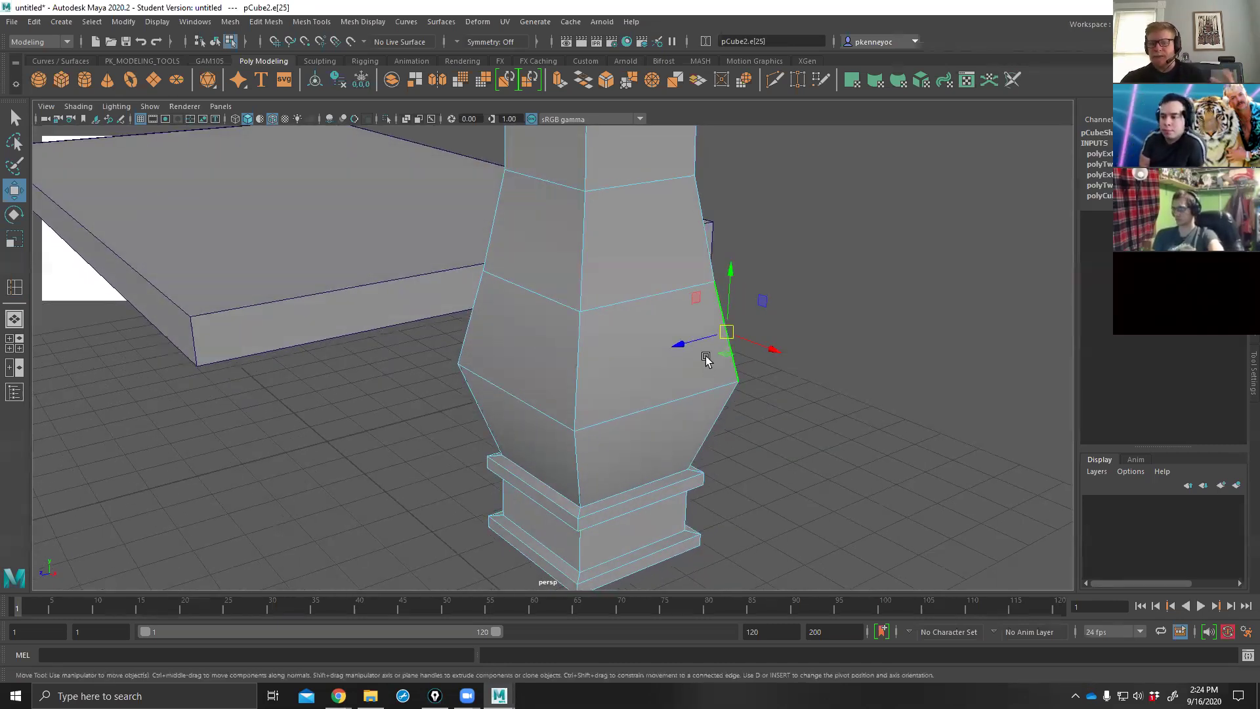
# Switch from edge selection back to object mode and select the whole leg.
pyautogui.keyDown('alt'); pyautogui.moveTo(709, 360); pyautogui.dragTo(900, 385); pyautogui.keyUp('alt')
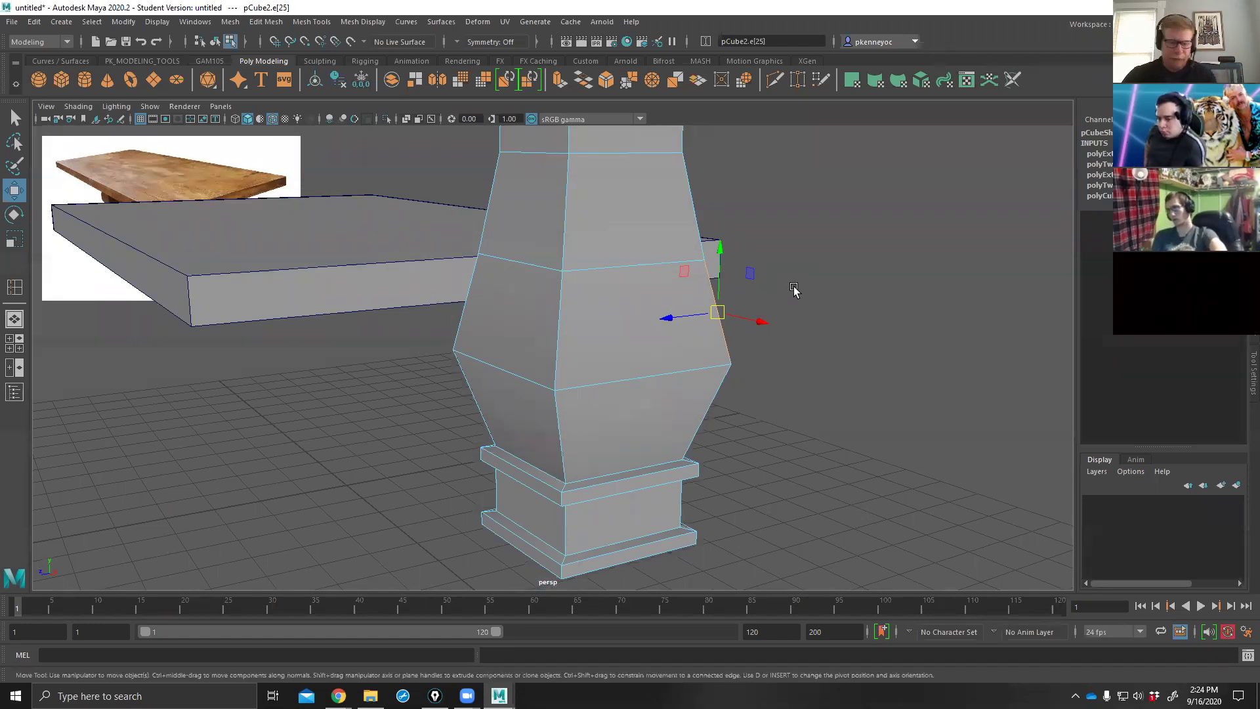
pyautogui.moveTo(794, 290)
pyautogui.keyDown('shift'); pyautogui.mouseDown(button='right')
pyautogui.moveTo(720, 291)
pyautogui.moveTo(794, 286)
pyautogui.mouseUp(button='right'); pyautogui.keyUp('shift')
pyautogui.moveTo(782, 279); pyautogui.dragTo(741, 256, button='right')
pyautogui.moveTo(813, 298); pyautogui.dragTo(812, 337, button='right')
pyautogui.click(702, 343)
pyautogui.keyDown('shift'); pyautogui.moveTo(878, 297); pyautogui.dragTo(729, 292, button='right'); pyautogui.keyUp('shift')
pyautogui.click(730, 365)
pyautogui.moveTo(809, 309)
pyautogui.keyDown('shift'); pyautogui.mouseDown(button='right')
pyautogui.moveTo(745, 312)
pyautogui.moveTo(807, 313)
pyautogui.mouseUp(button='right'); pyautogui.keyUp('shift')
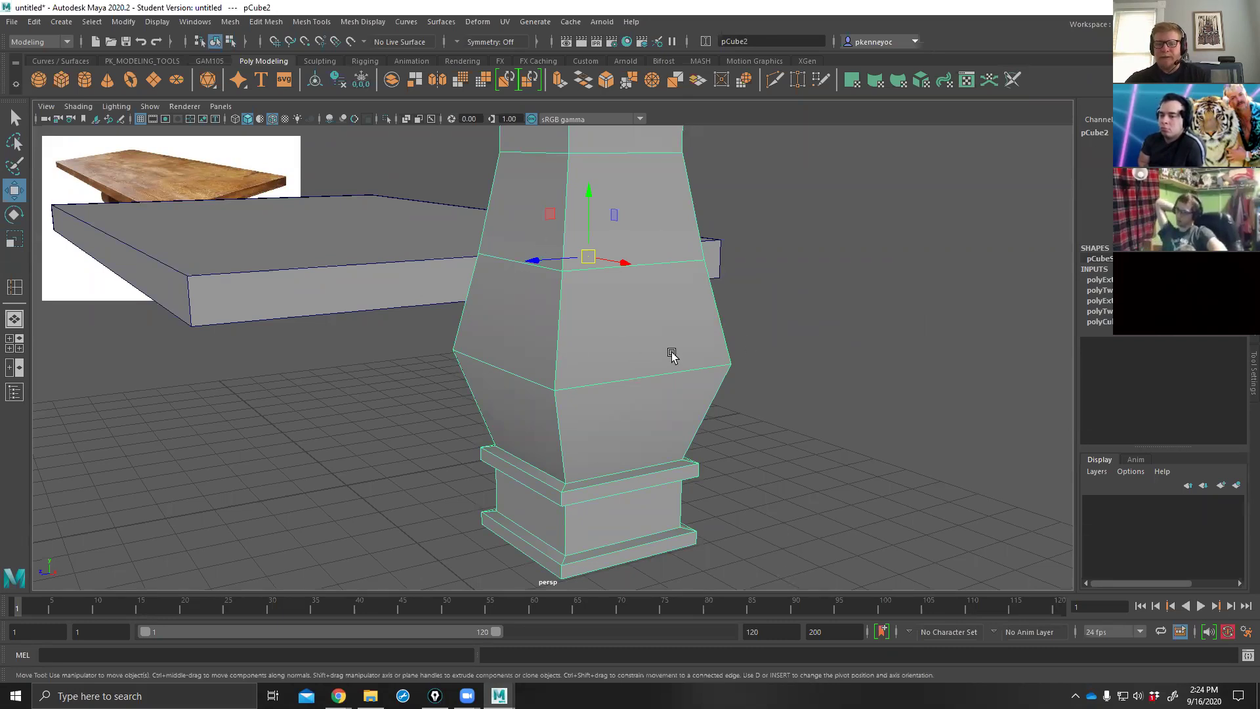
pyautogui.keyDown('alt'); pyautogui.moveTo(771, 318); pyautogui.dragTo(779, 328); pyautogui.keyUp('alt')
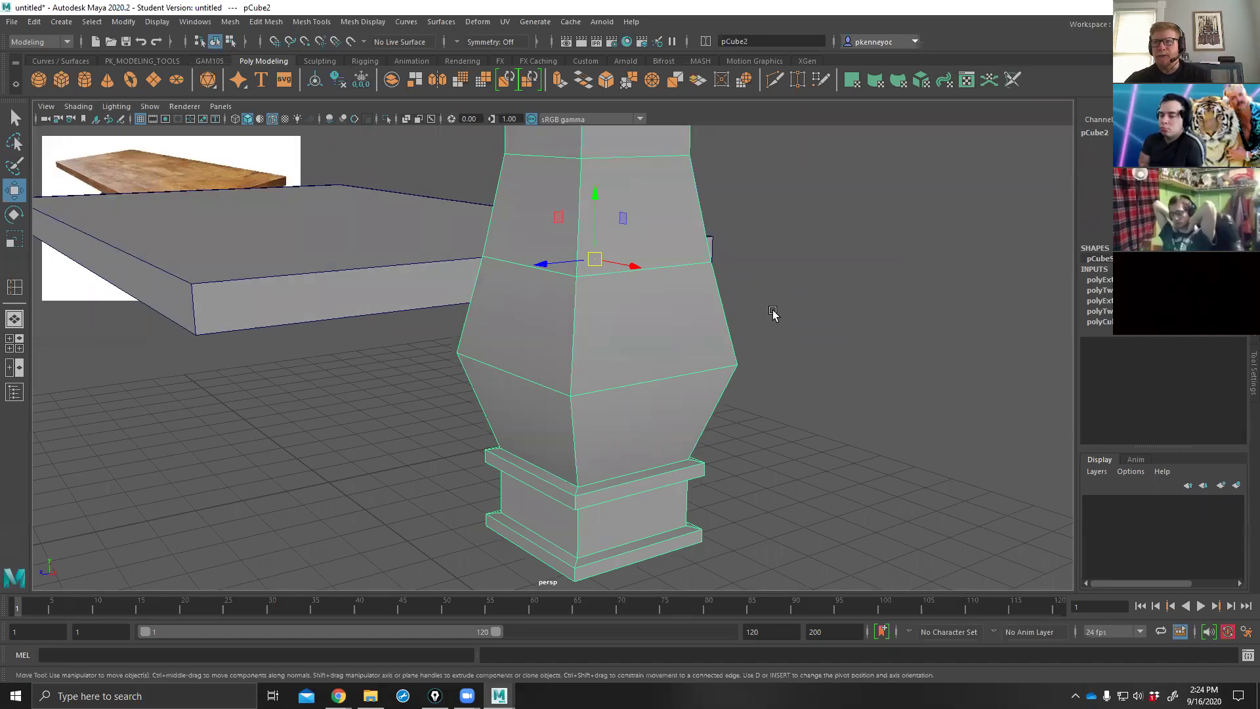
pyautogui.keyDown('alt'); pyautogui.moveTo(763, 319); pyautogui.dragTo(766, 322); pyautogui.keyUp('alt')
# Return to edge selection, select the corner edge directly below the leg's straight top section and activate the Multi-Cut tool.
pyautogui.moveTo(765, 320); pyautogui.dragTo(765, 282, button='right')
pyautogui.click(729, 323)
pyautogui.click(710, 216)
pyautogui.keyDown('alt'); pyautogui.moveTo(803, 272); pyautogui.dragTo(816, 258); pyautogui.keyUp('alt')
pyautogui.keyDown('shift'); pyautogui.moveTo(817, 256); pyautogui.dragTo(742, 253, button='right'); pyautogui.keyUp('shift')
pyautogui.keyDown('alt'); pyautogui.moveTo(743, 253); pyautogui.dragTo(771, 277); pyautogui.keyUp('alt')
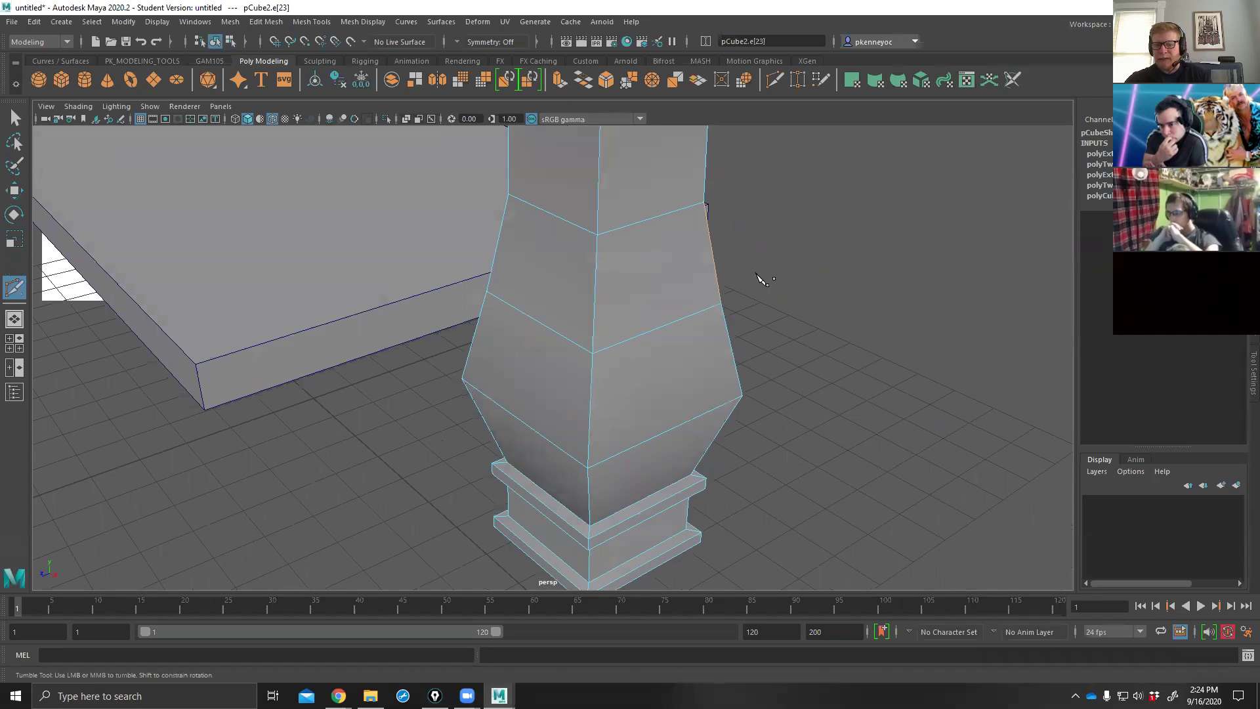
pyautogui.moveTo(756, 277)
pyautogui.keyDown('alt'); pyautogui.mouseDown()
pyautogui.moveTo(769, 295)
pyautogui.moveTo(772, 284)
pyautogui.mouseUp(); pyautogui.keyUp('alt')
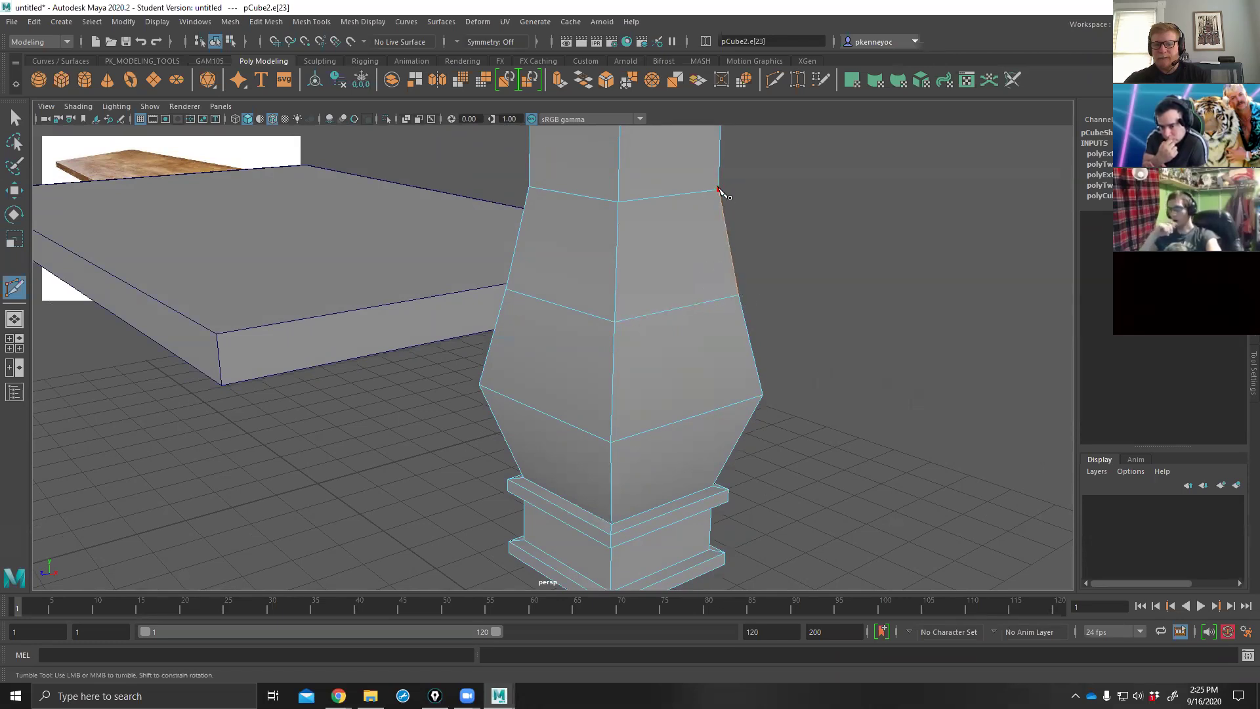
# Cut a zigzag line across the leg face below the straight top section, from its lower edge to its upper edge.
pyautogui.click(682, 307)
pyautogui.click(696, 262)
pyautogui.click(680, 226)
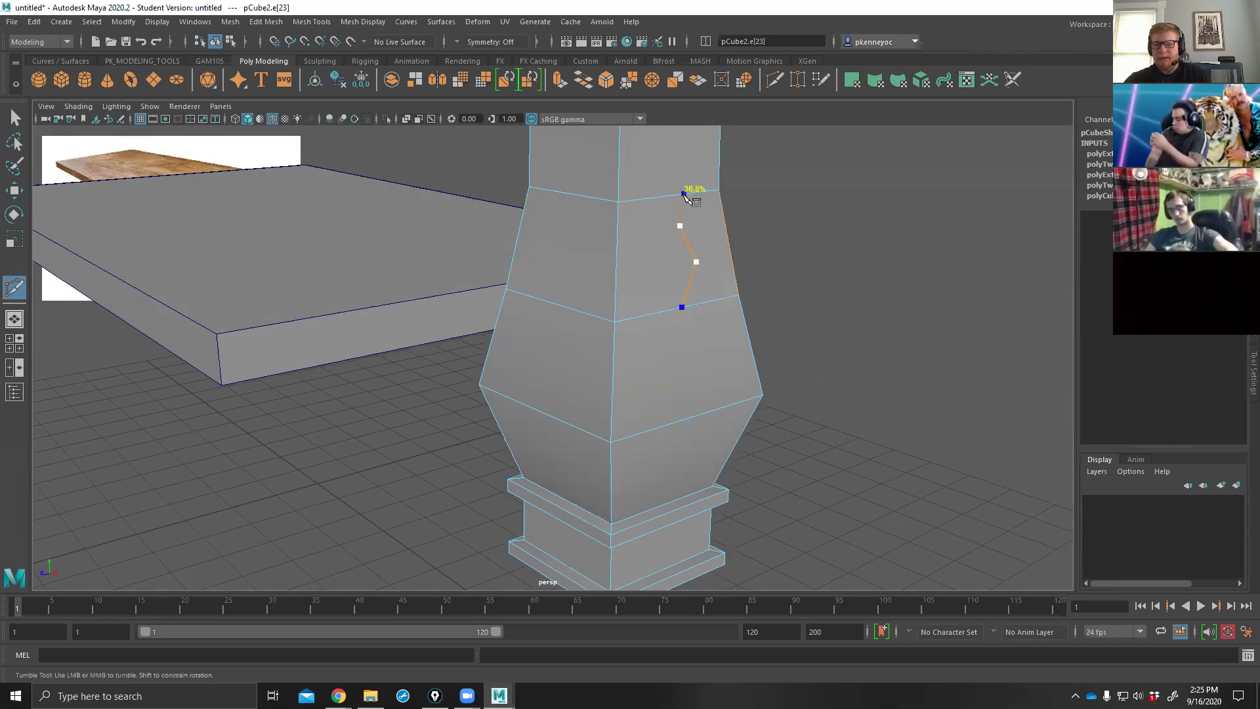
pyautogui.click(684, 194)
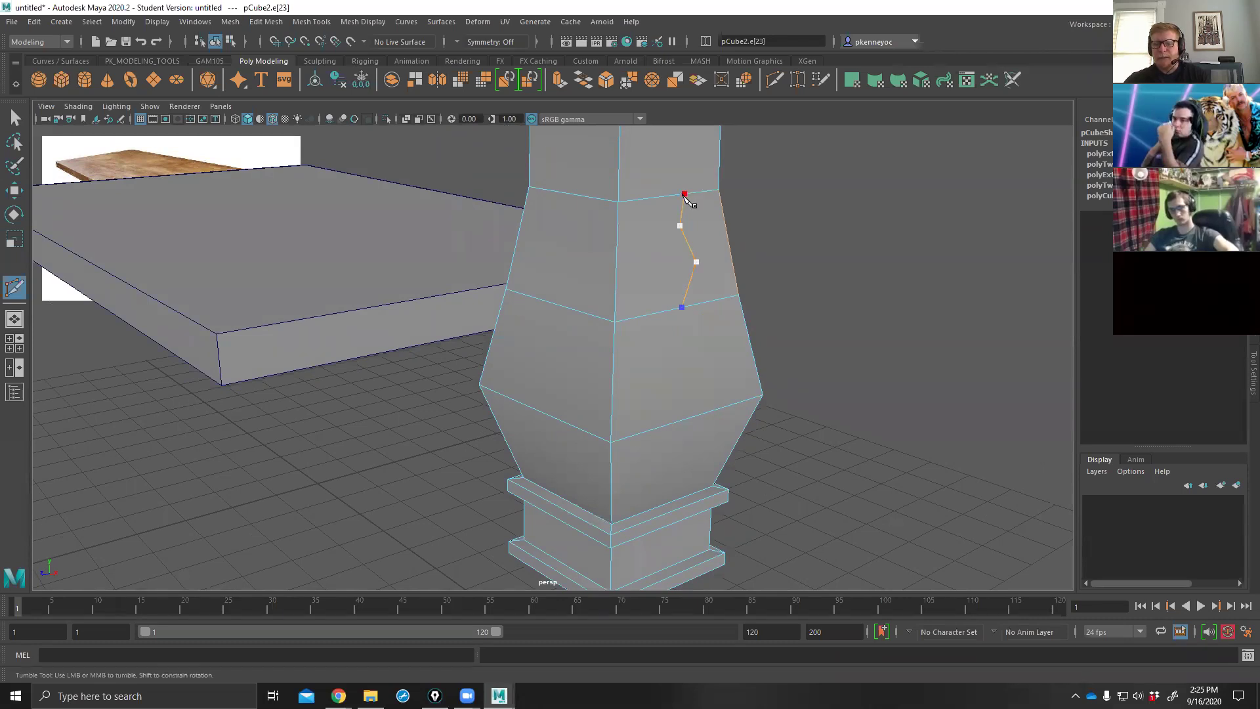
pyautogui.press('Return')
pyautogui.keyDown('alt'); pyautogui.moveTo(790, 225); pyautogui.dragTo(853, 297); pyautogui.keyUp('alt')
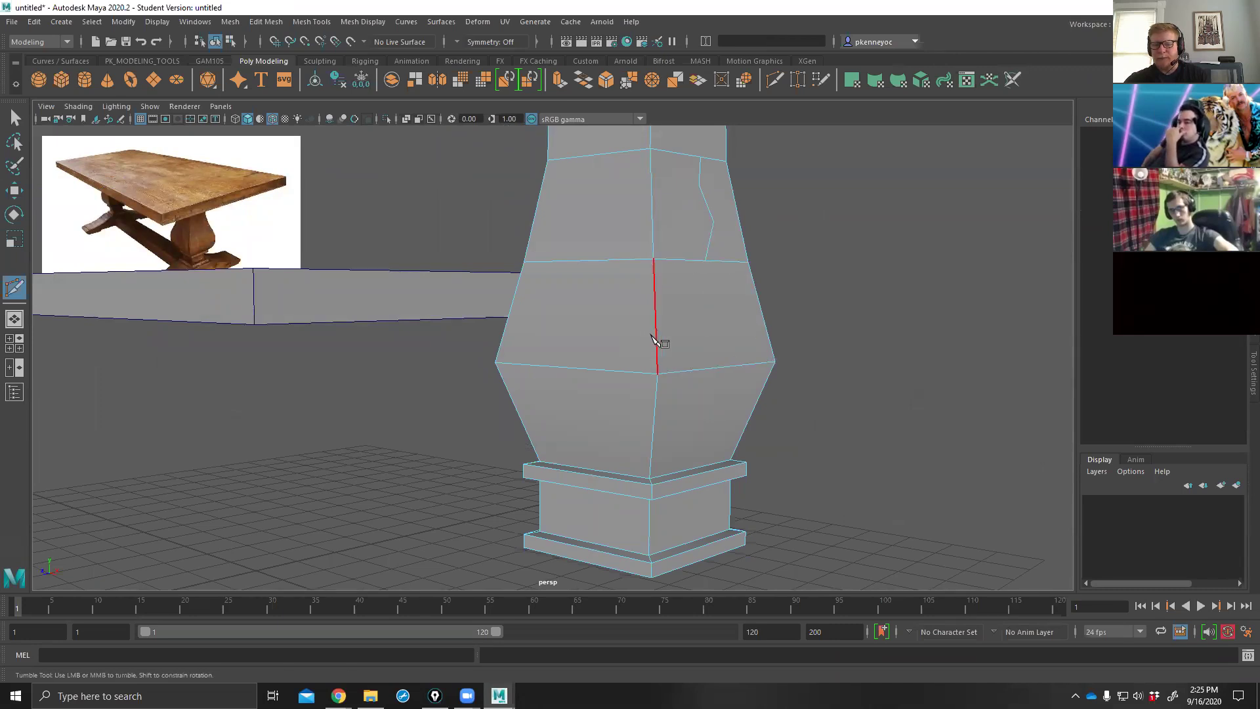
# Undo the zigzag cut on the leg face.
pyautogui.hotkey('ctrl', 'z')
pyautogui.hotkey('ctrl', 'z')
pyautogui.hotkey('ctrl', 'z')
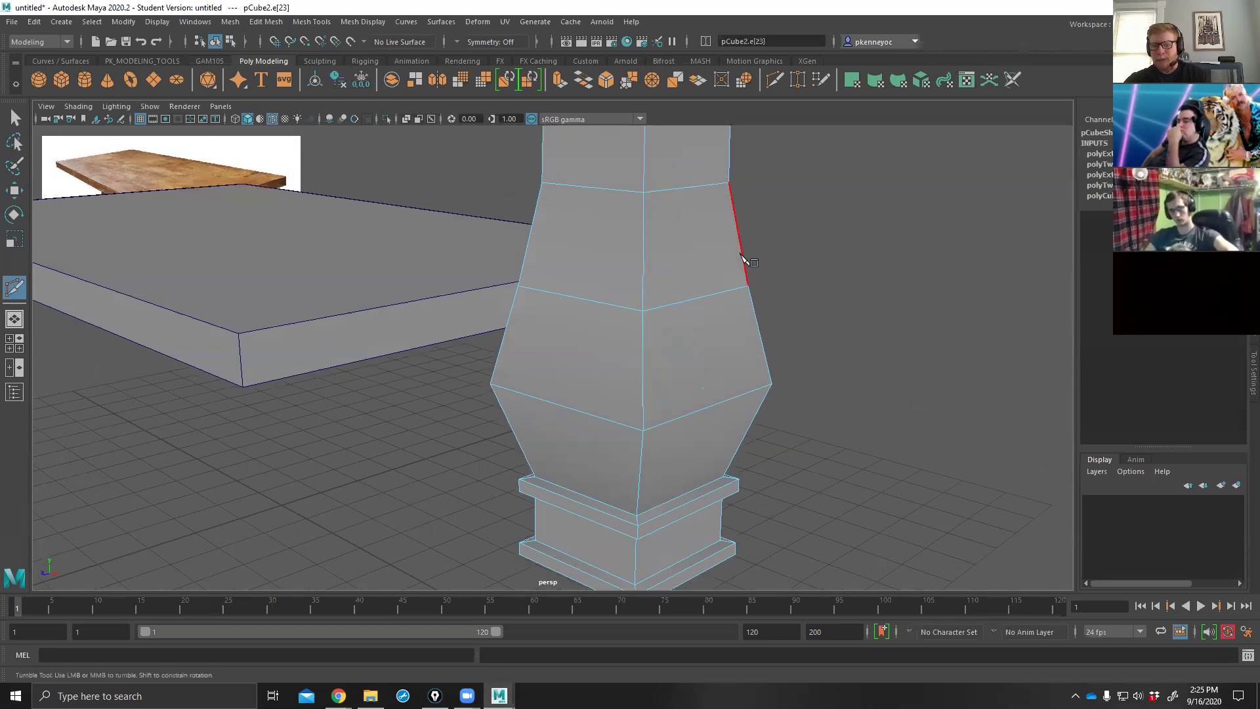
# Insert horizontal edge loops midway across the leg's two upper tapered sections and the section below its widest point, then leave Multi-Cut.
pyautogui.keyDown('alt'); pyautogui.moveTo(783, 257); pyautogui.dragTo(776, 296); pyautogui.keyUp('alt')
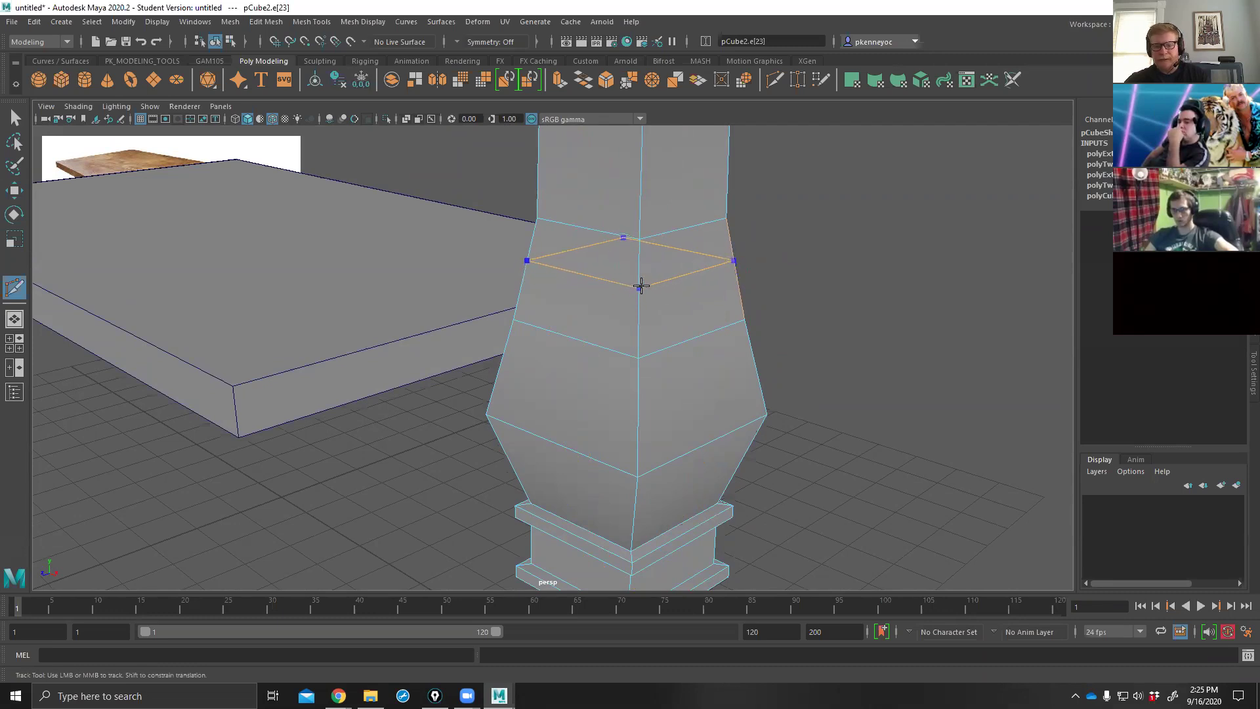
pyautogui.keyDown('ctrl'); pyautogui.click(736, 269); pyautogui.keyUp('ctrl')
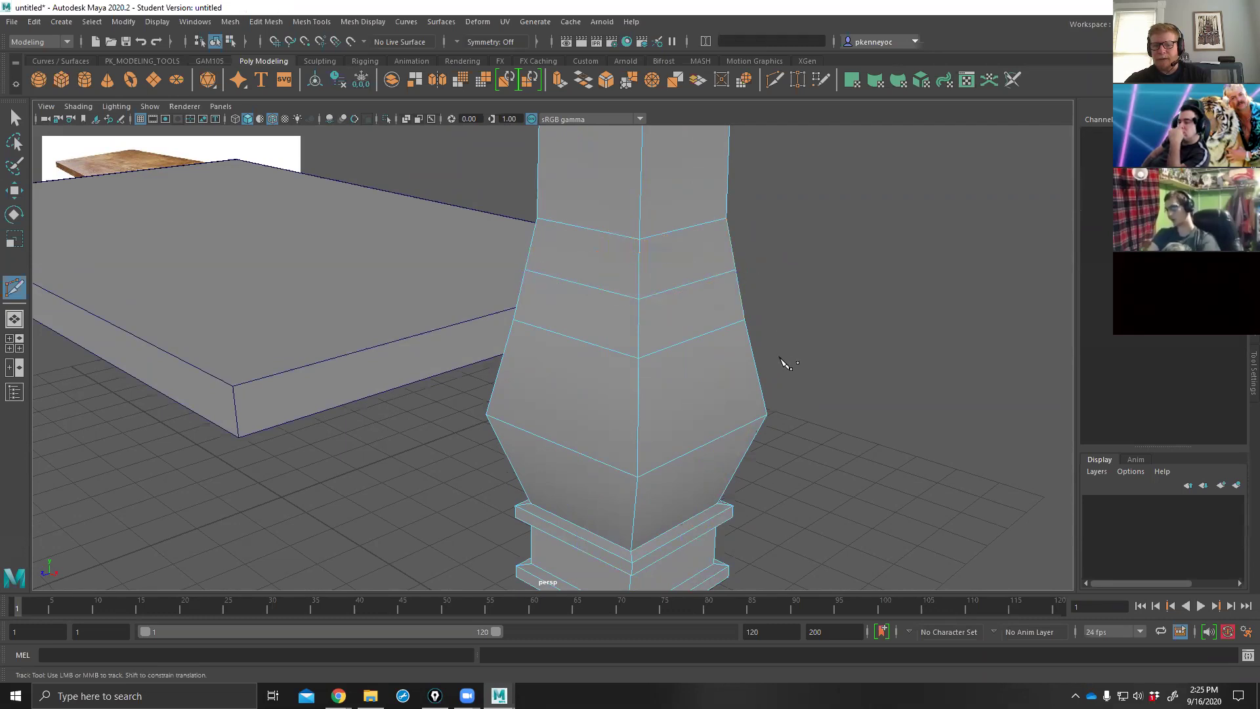
pyautogui.keyDown('ctrl'); pyautogui.click(749, 372); pyautogui.keyUp('ctrl')
pyautogui.keyDown('alt'); pyautogui.moveTo(755, 460); pyautogui.dragTo(773, 439); pyautogui.keyUp('alt')
pyautogui.keyDown('ctrl'); pyautogui.click(746, 428); pyautogui.keyUp('ctrl')
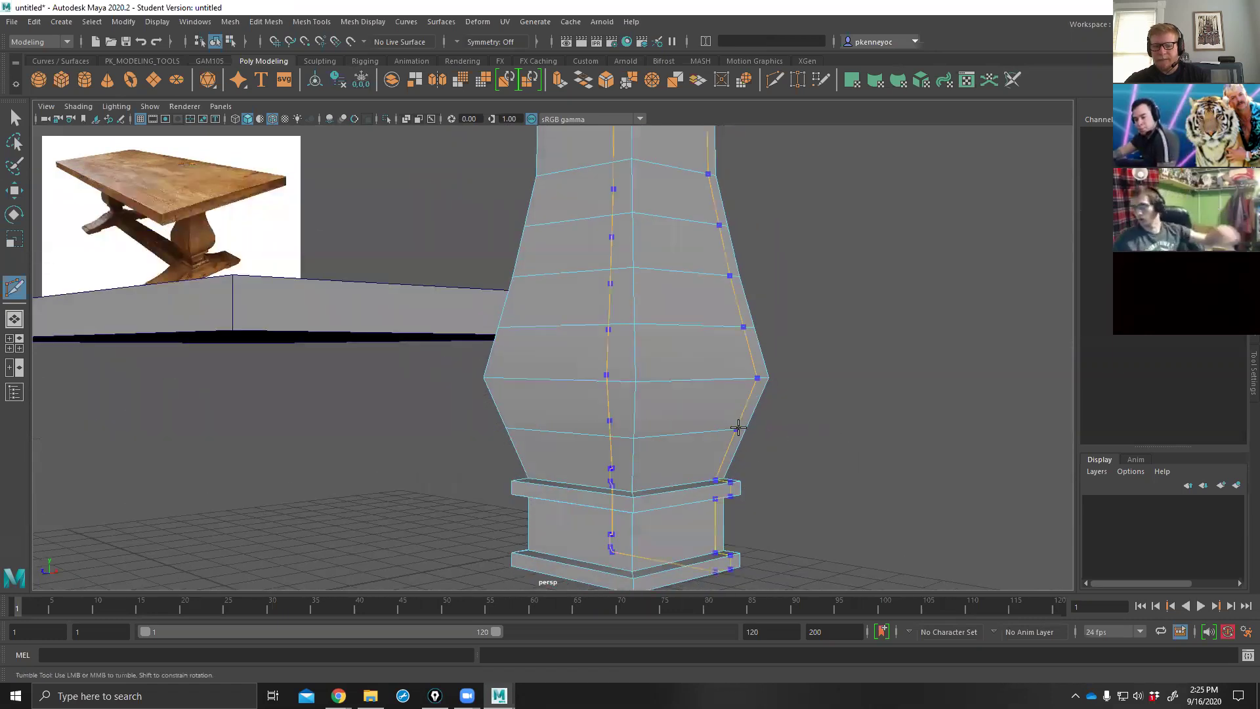
pyautogui.scroll(-3, 838, 360)
pyautogui.keyDown('alt'); pyautogui.moveTo(821, 362); pyautogui.dragTo(775, 387); pyautogui.keyUp('alt')
pyautogui.press('w')
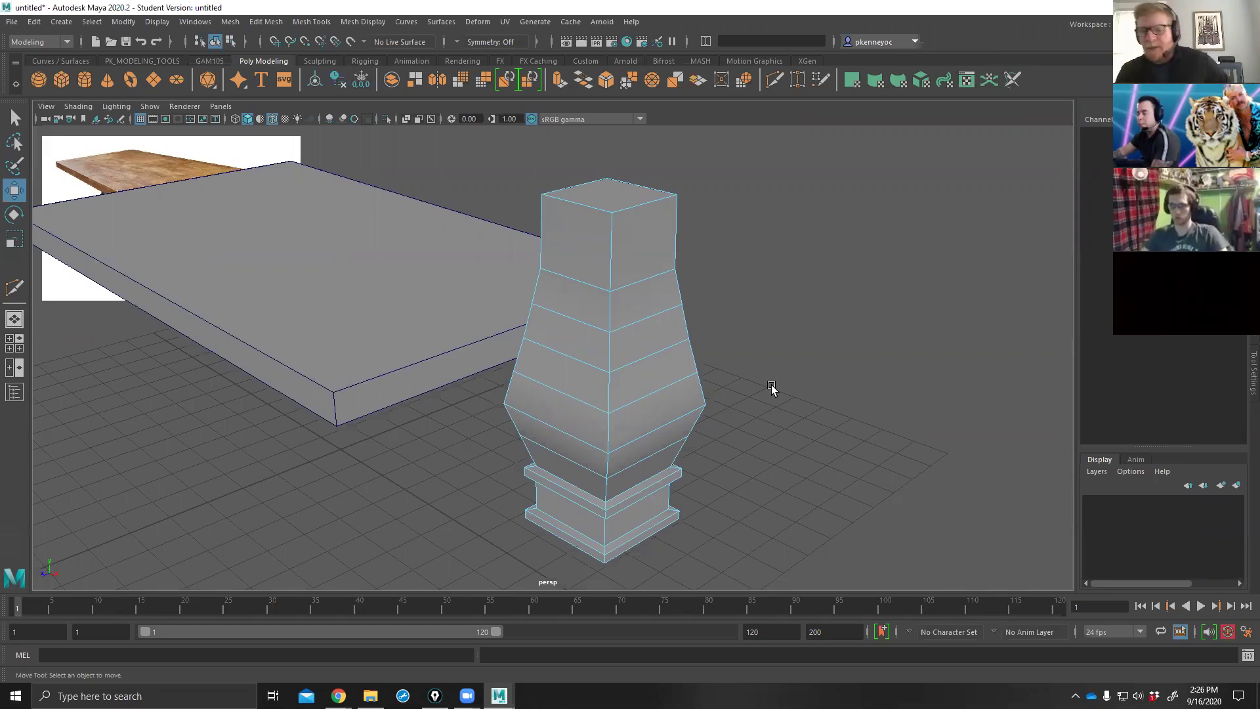
# Select the horizontal edge loop just below the leg's widest point and scale it outward in X and Z to about 1.14.
pyautogui.moveTo(746, 355)
pyautogui.keyDown('alt'); pyautogui.mouseDown()
pyautogui.moveTo(737, 363)
pyautogui.moveTo(762, 305)
pyautogui.moveTo(775, 343)
pyautogui.moveTo(801, 341)
pyautogui.moveTo(748, 337)
pyautogui.moveTo(754, 315)
pyautogui.moveTo(748, 349)
pyautogui.mouseUp(); pyautogui.keyUp('alt')
pyautogui.keyDown('alt'); pyautogui.moveTo(754, 393); pyautogui.dragTo(706, 408, button='right'); pyautogui.keyUp('alt')
pyautogui.keyDown('alt'); pyautogui.moveTo(705, 408); pyautogui.dragTo(745, 411); pyautogui.keyUp('alt')
pyautogui.keyDown('alt'); pyautogui.moveTo(714, 430); pyautogui.dragTo(698, 365, button='right'); pyautogui.keyUp('alt')
pyautogui.doubleClick(632, 368)
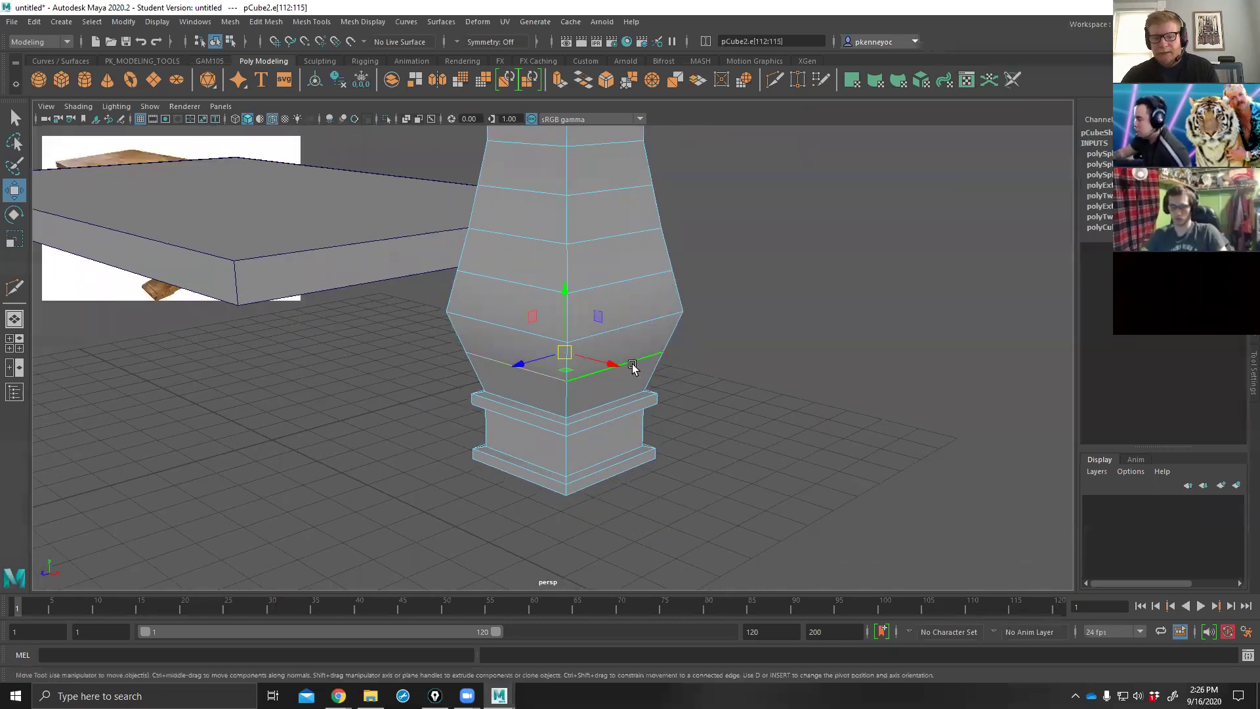
pyautogui.scroll(2, 675, 372)
pyautogui.press('r')
pyautogui.click(565, 306)
pyautogui.moveTo(583, 409)
pyautogui.keyDown('alt'); pyautogui.mouseDown()
pyautogui.moveTo(575, 420)
pyautogui.moveTo(590, 398)
pyautogui.mouseUp(); pyautogui.keyUp('alt')
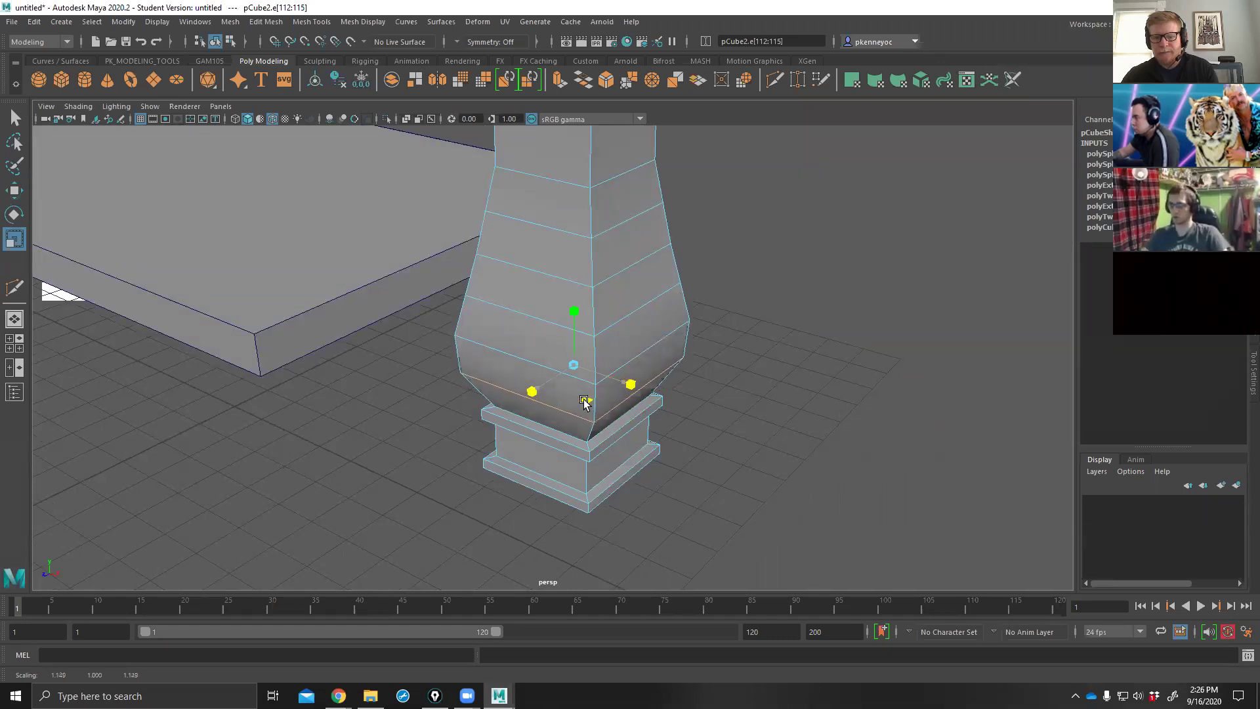
# Scale the edge loops above the leg's widest point in X and Z to round the bulge and curve it into the neck.
pyautogui.doubleClick(641, 307)
pyautogui.moveTo(579, 320); pyautogui.dragTo(584, 318)
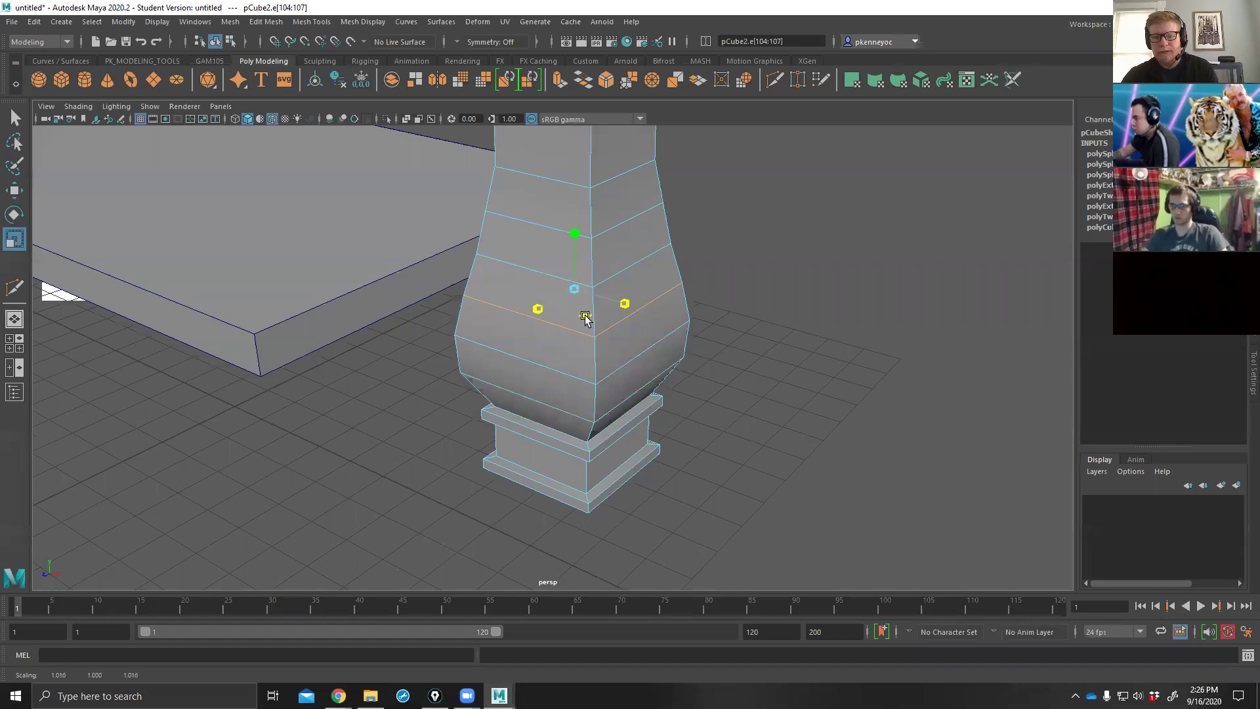
pyautogui.keyDown('alt'); pyautogui.moveTo(749, 336); pyautogui.dragTo(754, 320); pyautogui.keyUp('alt')
pyautogui.doubleClick(682, 279)
pyautogui.keyDown('alt'); pyautogui.moveTo(620, 281); pyautogui.dragTo(653, 343); pyautogui.keyUp('alt')
pyautogui.doubleClick(682, 332)
pyautogui.click(824, 301)
pyautogui.keyDown('alt'); pyautogui.moveTo(824, 301); pyautogui.dragTo(746, 388); pyautogui.keyUp('alt')
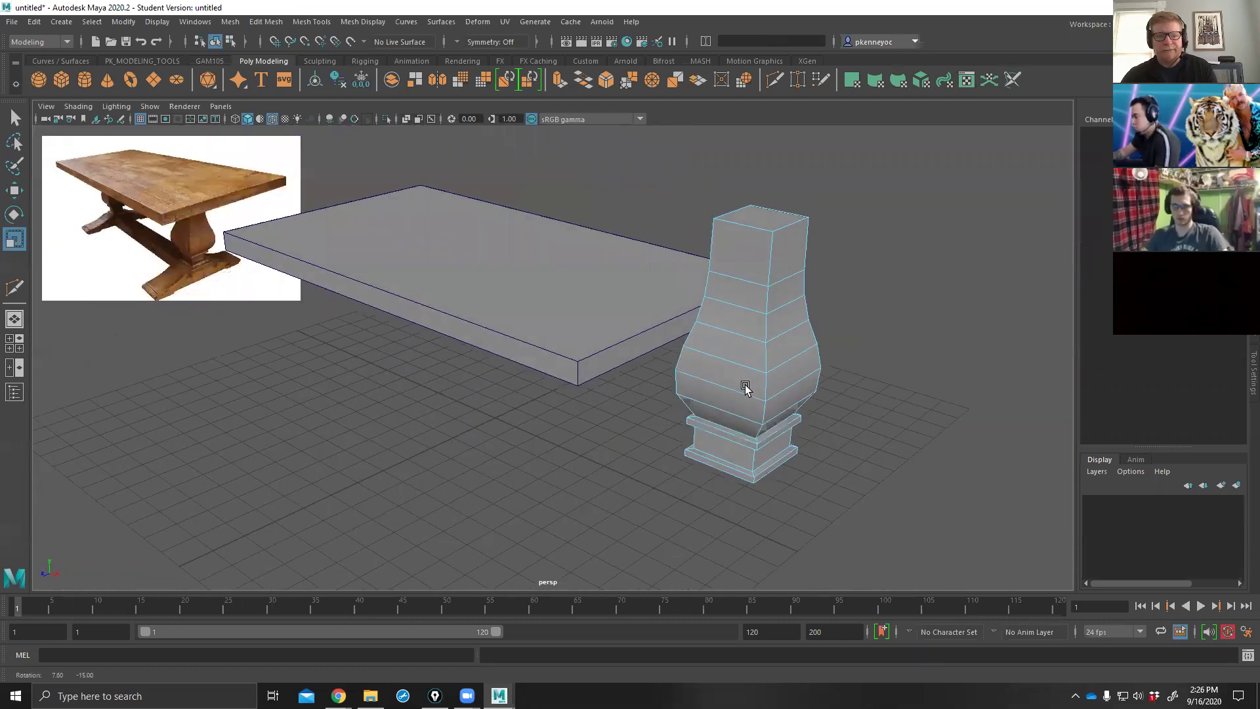
# Return the leg to object selection and move it down until its base rests at grid level.
pyautogui.keyDown('alt'); pyautogui.moveTo(774, 355); pyautogui.dragTo(739, 374, button='middle'); pyautogui.keyUp('alt')
pyautogui.moveTo(739, 375)
pyautogui.keyDown('alt'); pyautogui.mouseDown()
pyautogui.moveTo(737, 343)
pyautogui.moveTo(734, 360)
pyautogui.mouseUp(); pyautogui.keyUp('alt')
pyautogui.keyDown('alt'); pyautogui.moveTo(683, 425); pyautogui.dragTo(669, 381); pyautogui.keyUp('alt')
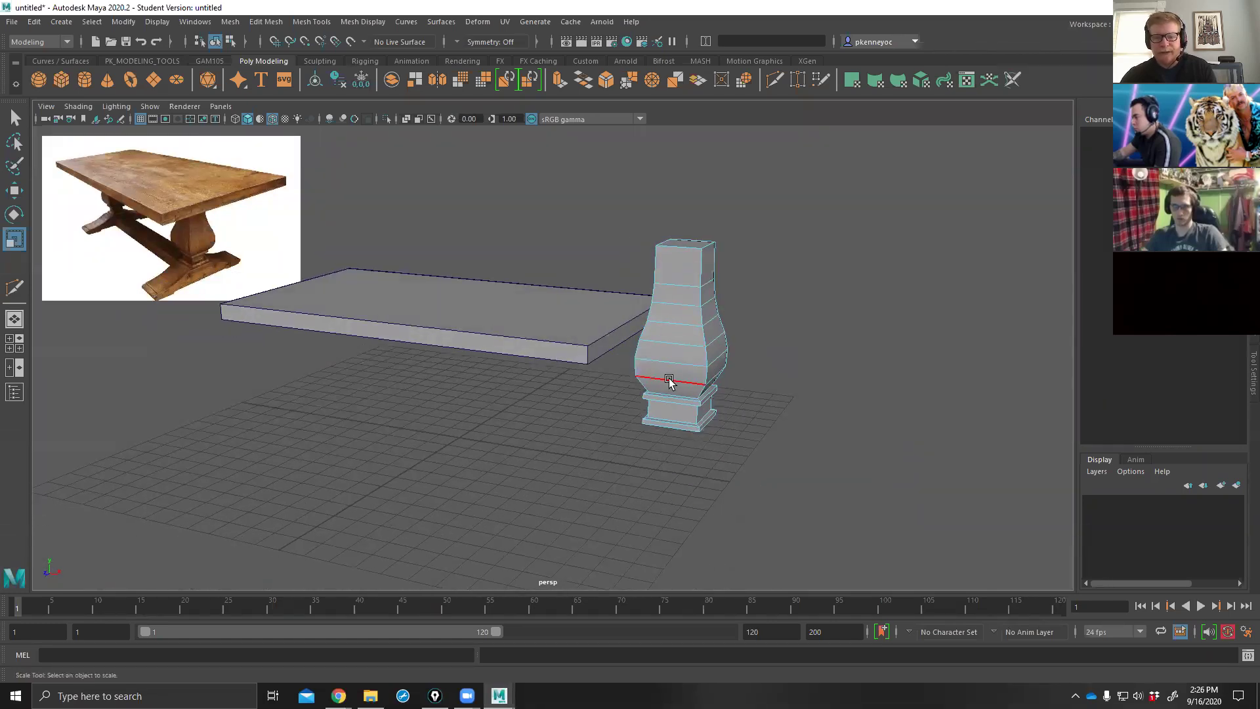
pyautogui.press('F8')
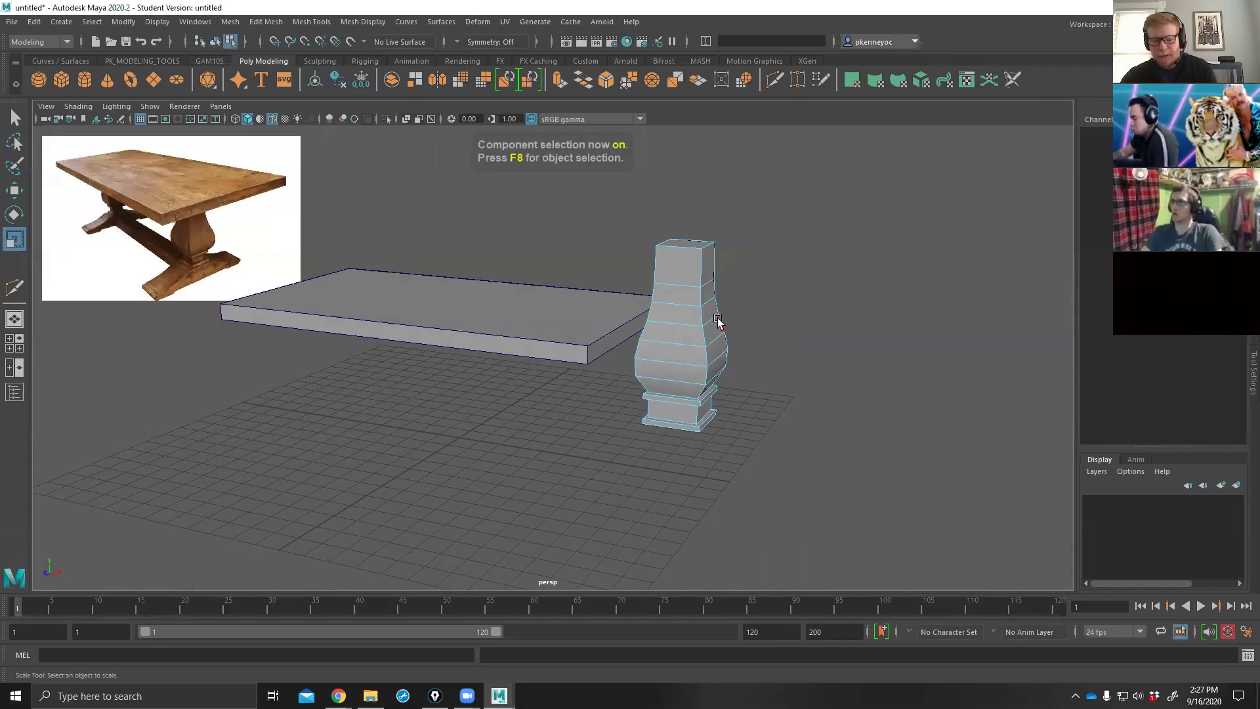
pyautogui.press('F8')
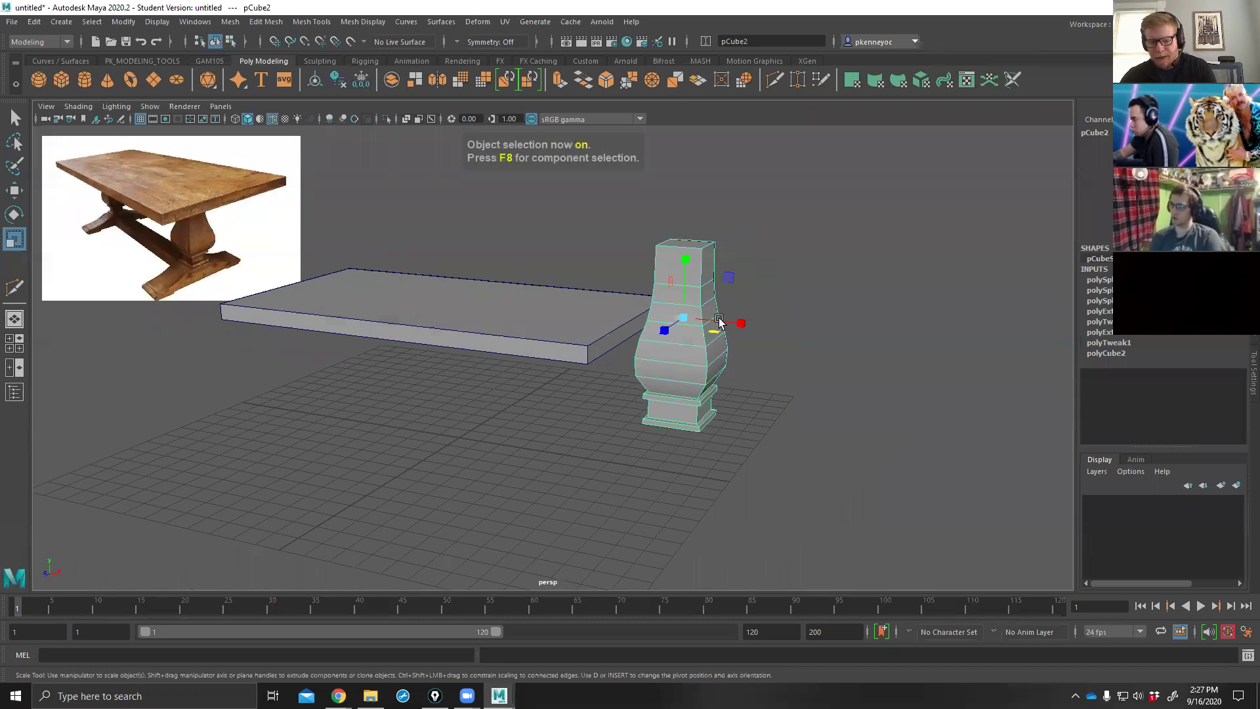
pyautogui.moveTo(716, 305); pyautogui.dragTo(750, 284, button='right')
pyautogui.keyDown('alt'); pyautogui.moveTo(747, 336); pyautogui.dragTo(715, 295); pyautogui.keyUp('alt')
pyautogui.press('w')
pyautogui.moveTo(675, 255); pyautogui.dragTo(676, 313)
# In the front view, move the leg horizontally under the tabletop, slightly inward from its nearer end.
pyautogui.press('space')
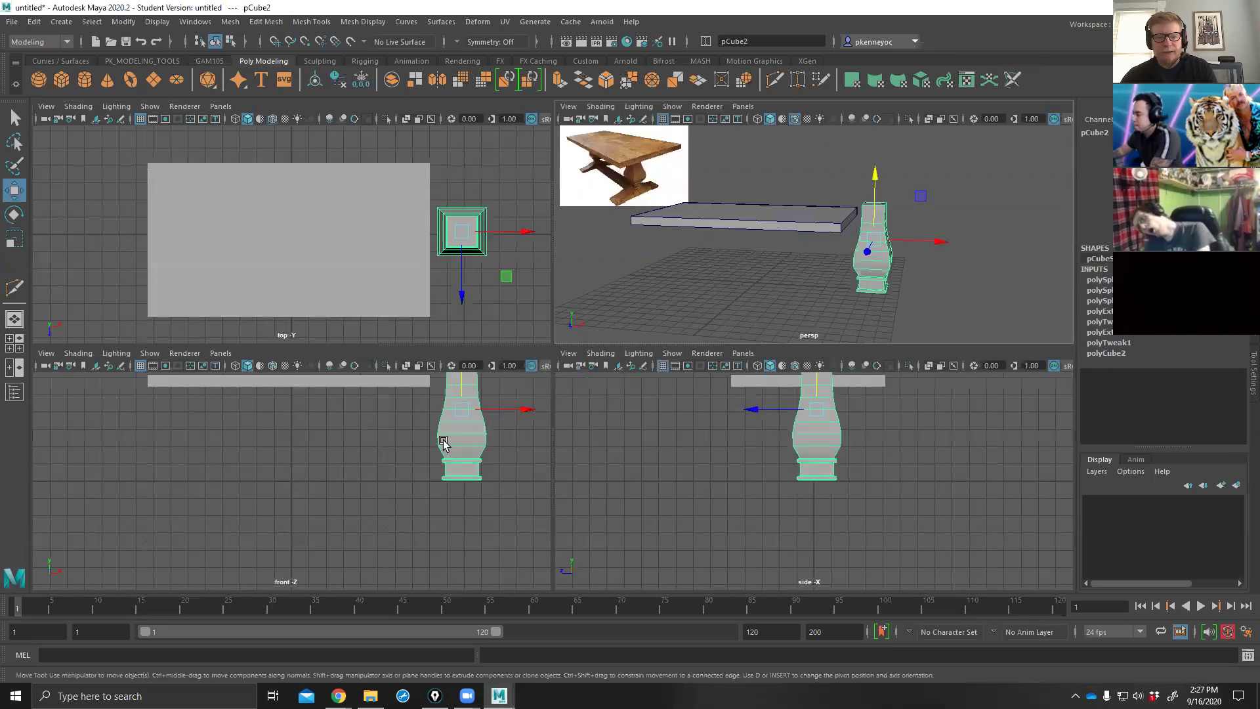
pyautogui.press('space')
pyautogui.scroll(-4, 590, 387)
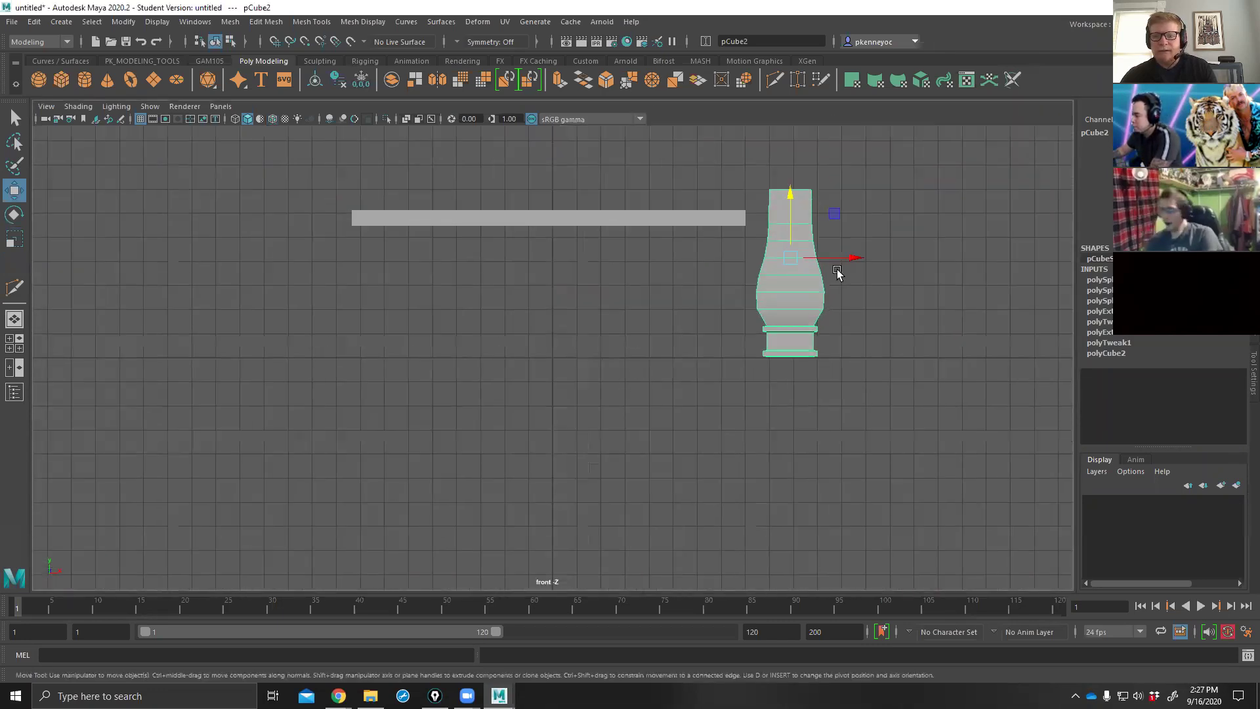
pyautogui.moveTo(848, 259); pyautogui.dragTo(722, 258)
pyautogui.keyDown('alt'); pyautogui.moveTo(761, 311); pyautogui.dragTo(766, 335, button='middle'); pyautogui.keyUp('alt')
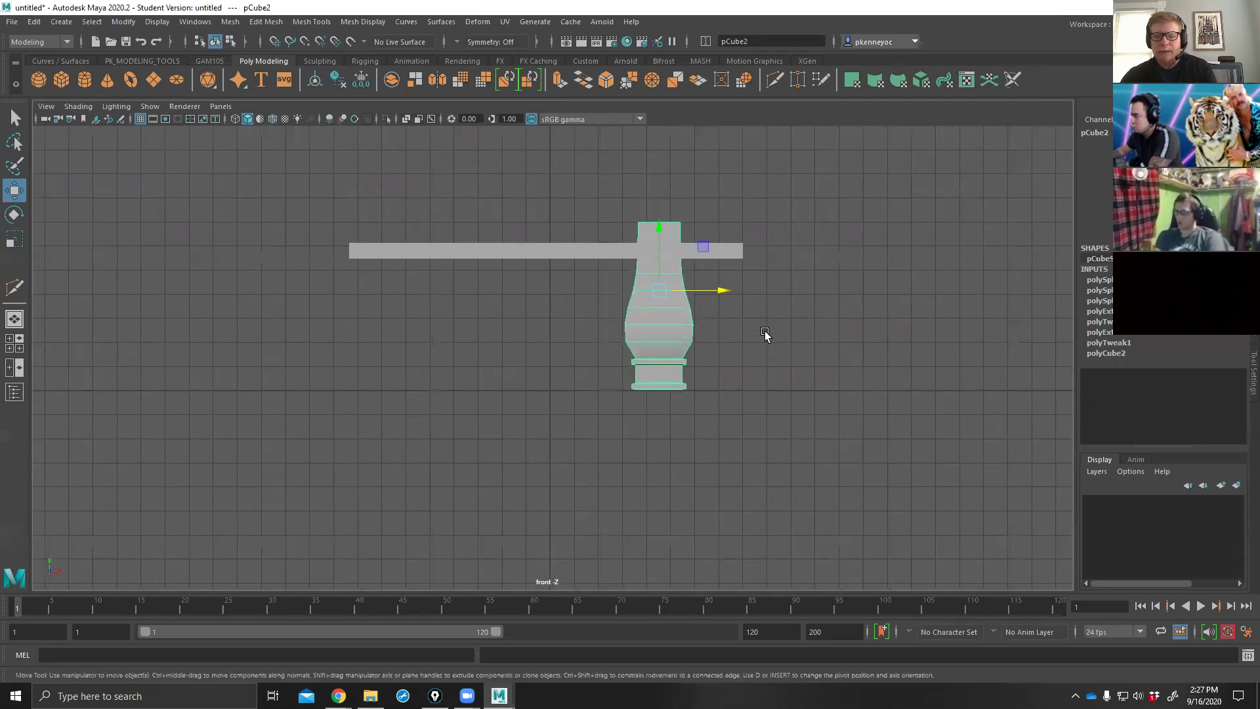
pyautogui.scroll(2, 685, 321)
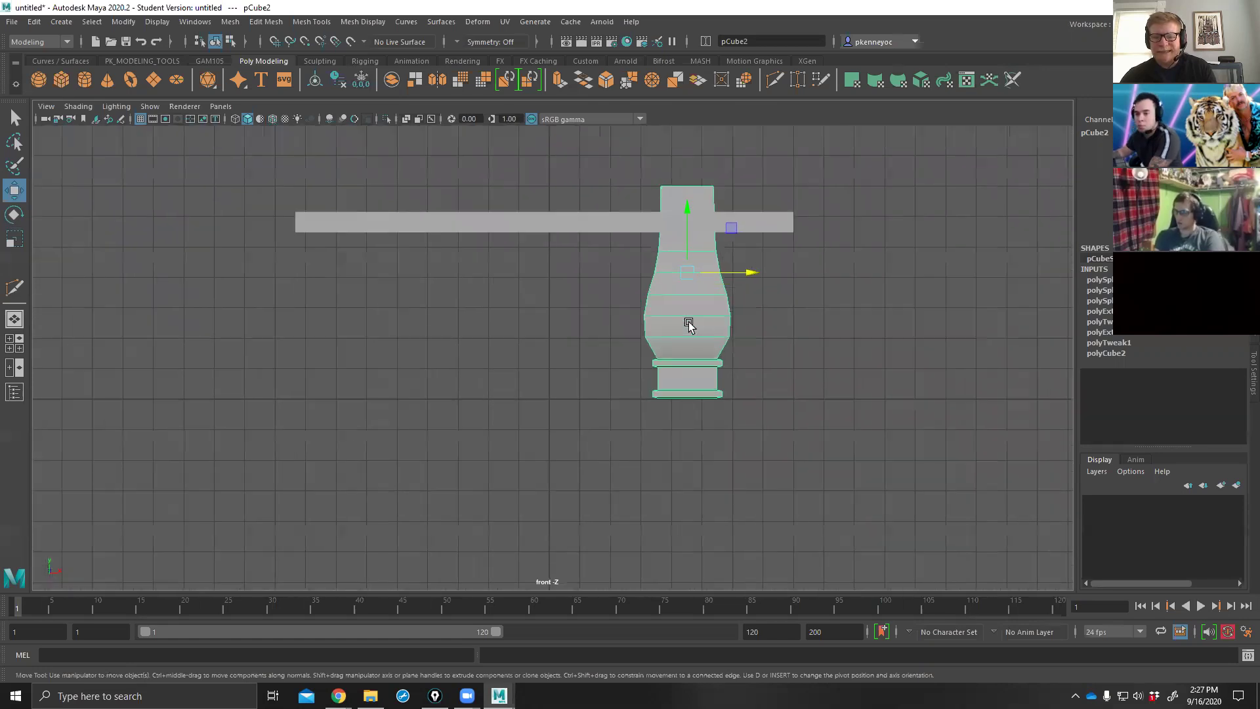
# Try lowering the table leg's upper vertices in the front view, undo the move, and select only its topmost vertices.
pyautogui.keyDown('alt'); pyautogui.moveTo(686, 323); pyautogui.dragTo(625, 346, button='middle'); pyautogui.keyUp('alt')
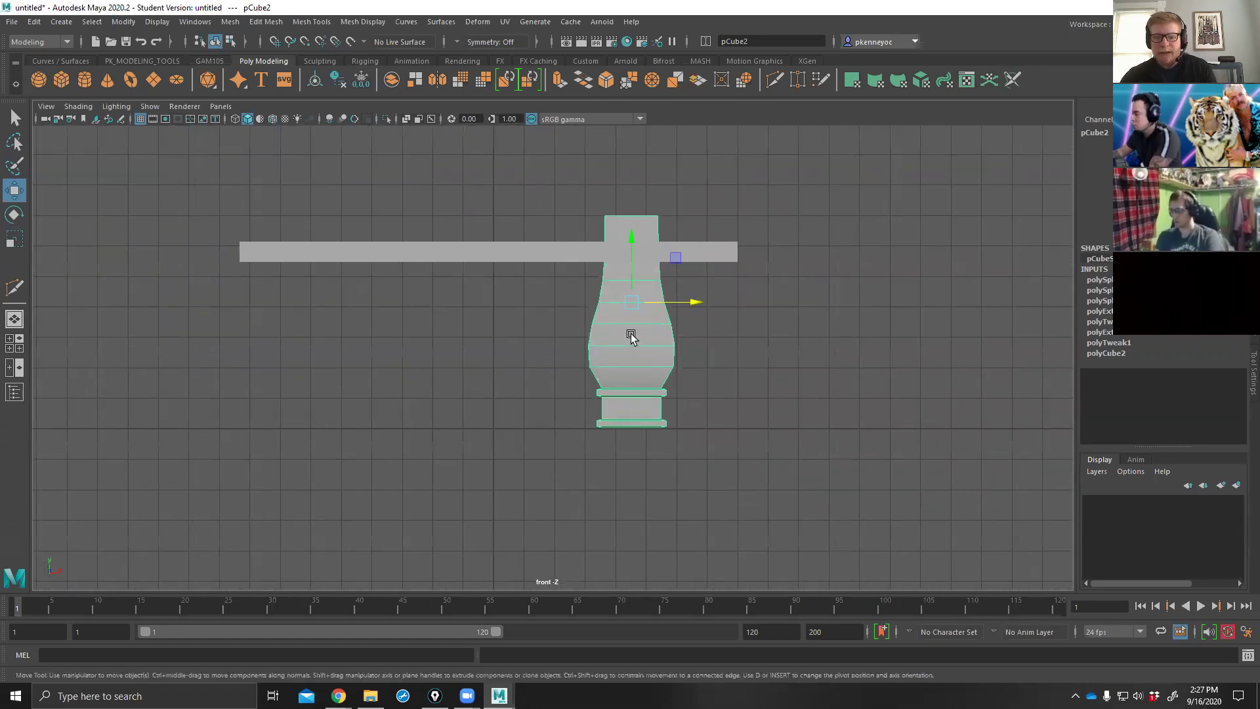
pyautogui.moveTo(631, 339); pyautogui.dragTo(631, 294, button='right')
pyautogui.moveTo(557, 188); pyautogui.dragTo(700, 270)
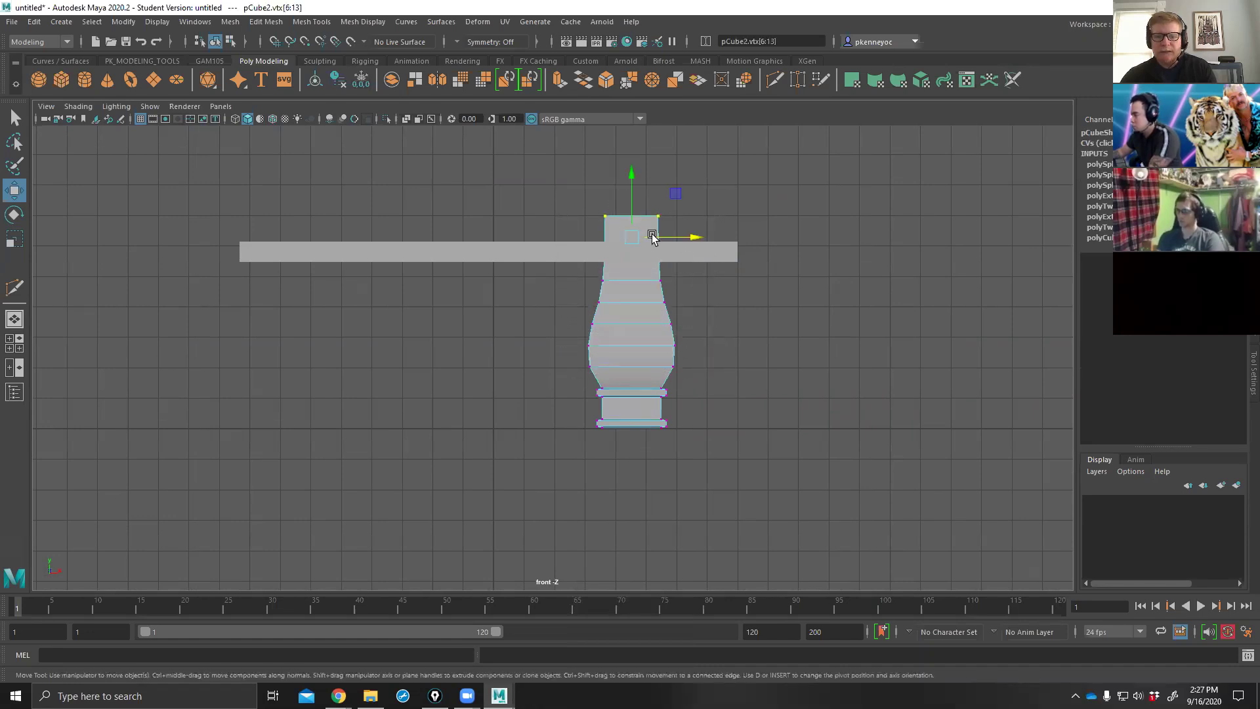
pyautogui.moveTo(633, 168); pyautogui.dragTo(633, 182)
pyautogui.hotkey('ctrl', 'z')
pyautogui.moveTo(557, 185); pyautogui.dragTo(690, 217)
pyautogui.scroll(2, 689, 279)
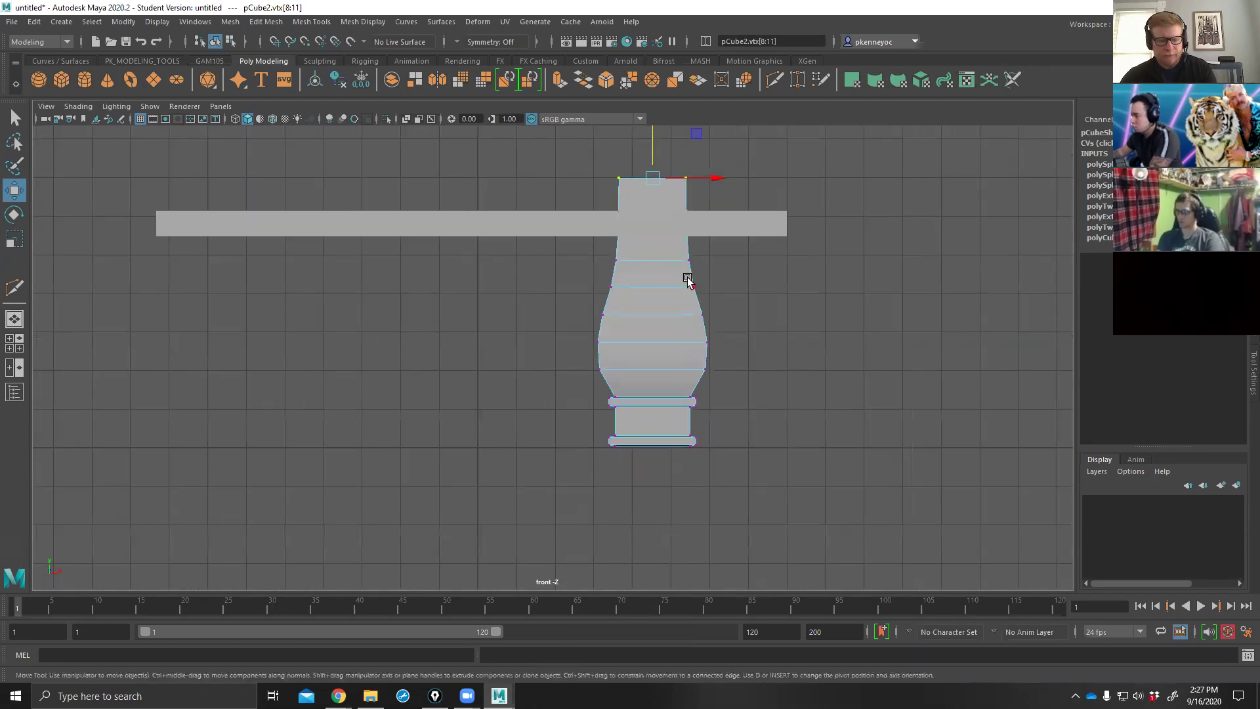
# Display the front view in wireframe and select the leg vertices above the base trim.
pyautogui.press('4')
pyautogui.keyDown('alt'); pyautogui.moveTo(687, 281); pyautogui.dragTo(636, 334, button='middle'); pyautogui.keyUp('alt')
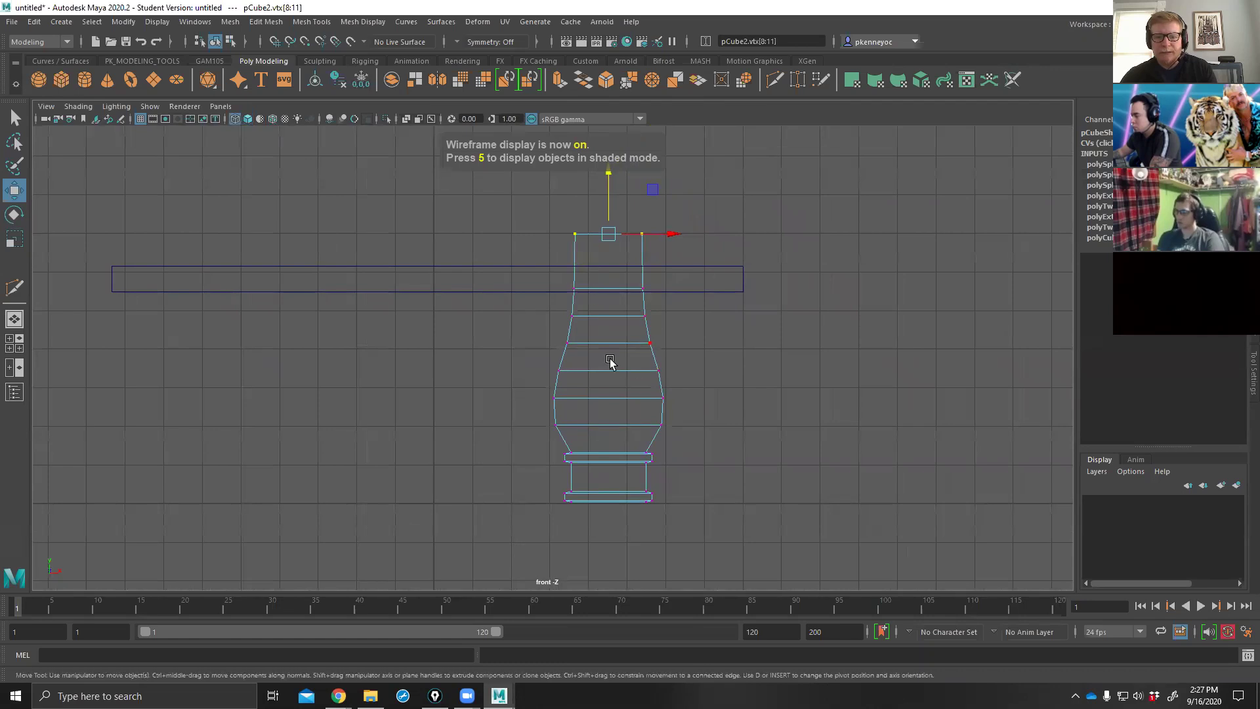
pyautogui.moveTo(528, 214); pyautogui.dragTo(719, 437)
pyautogui.scroll(-1, 730, 398)
pyautogui.keyDown('alt'); pyautogui.moveTo(706, 391); pyautogui.dragTo(718, 328, button='middle'); pyautogui.keyUp('alt')
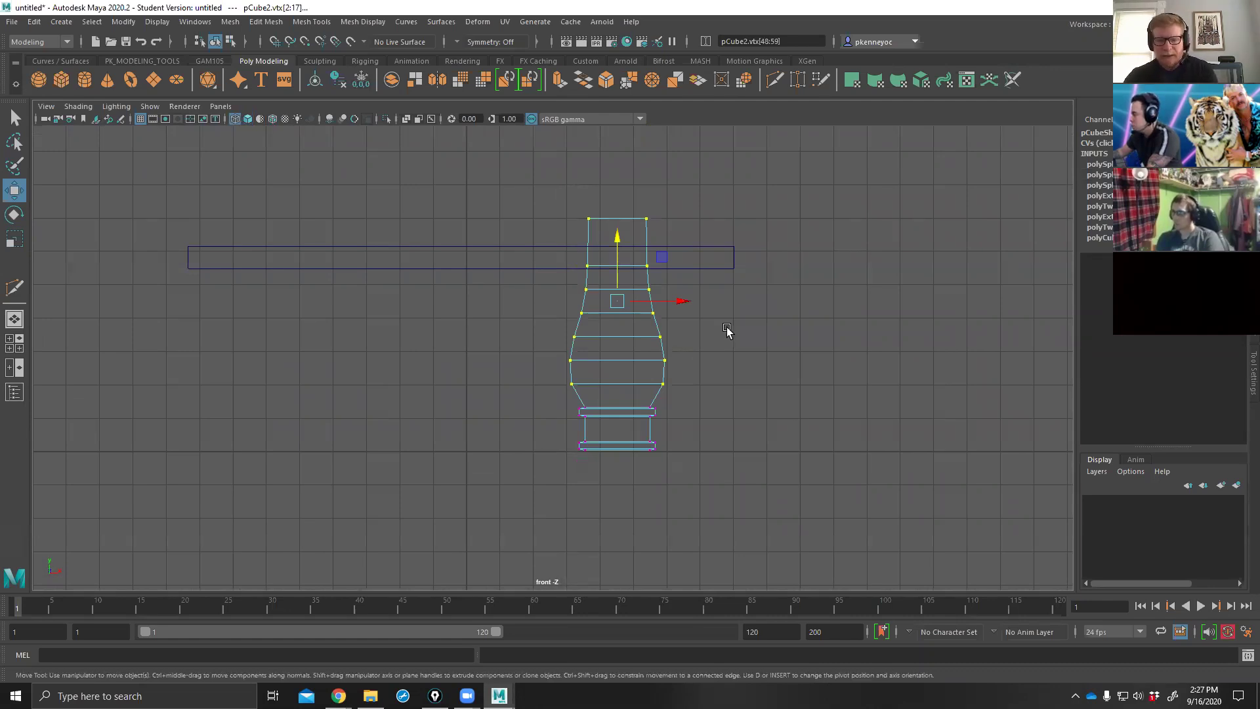
# Return the table leg to object mode and center its pivot.
pyautogui.press('F8')
pyautogui.moveTo(679, 314); pyautogui.dragTo(972, 326)
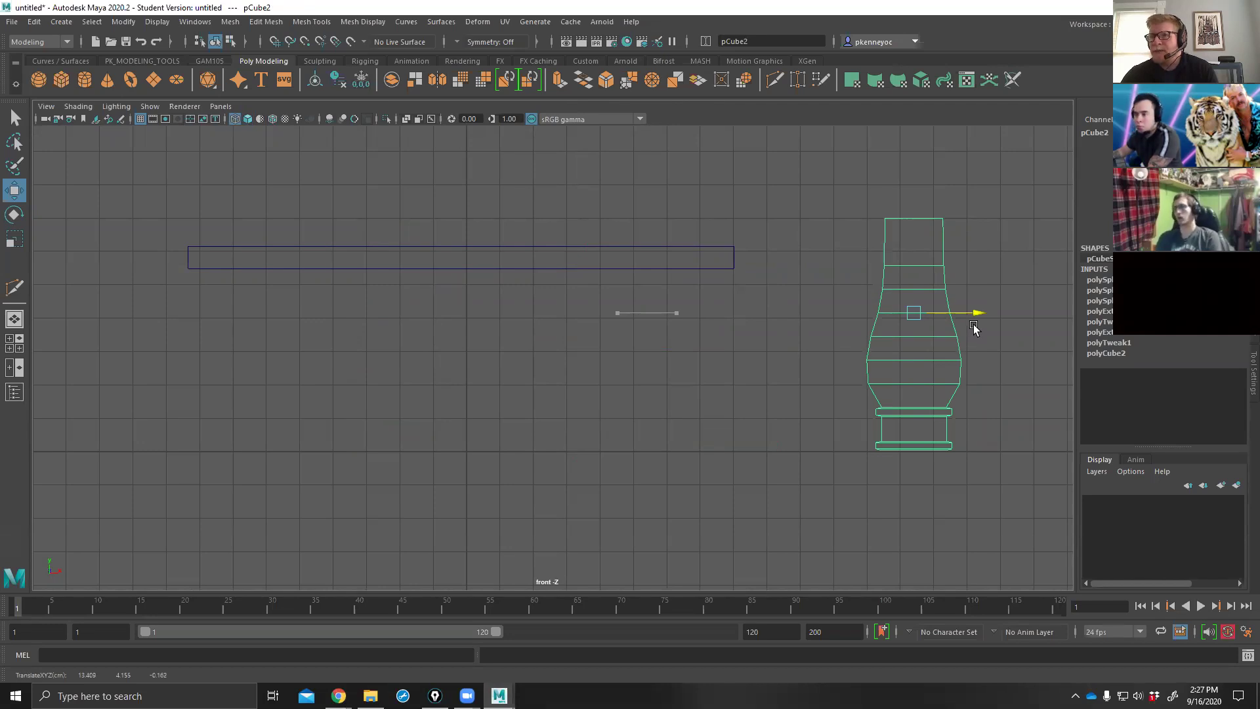
pyautogui.hotkey('ctrl', 'z')
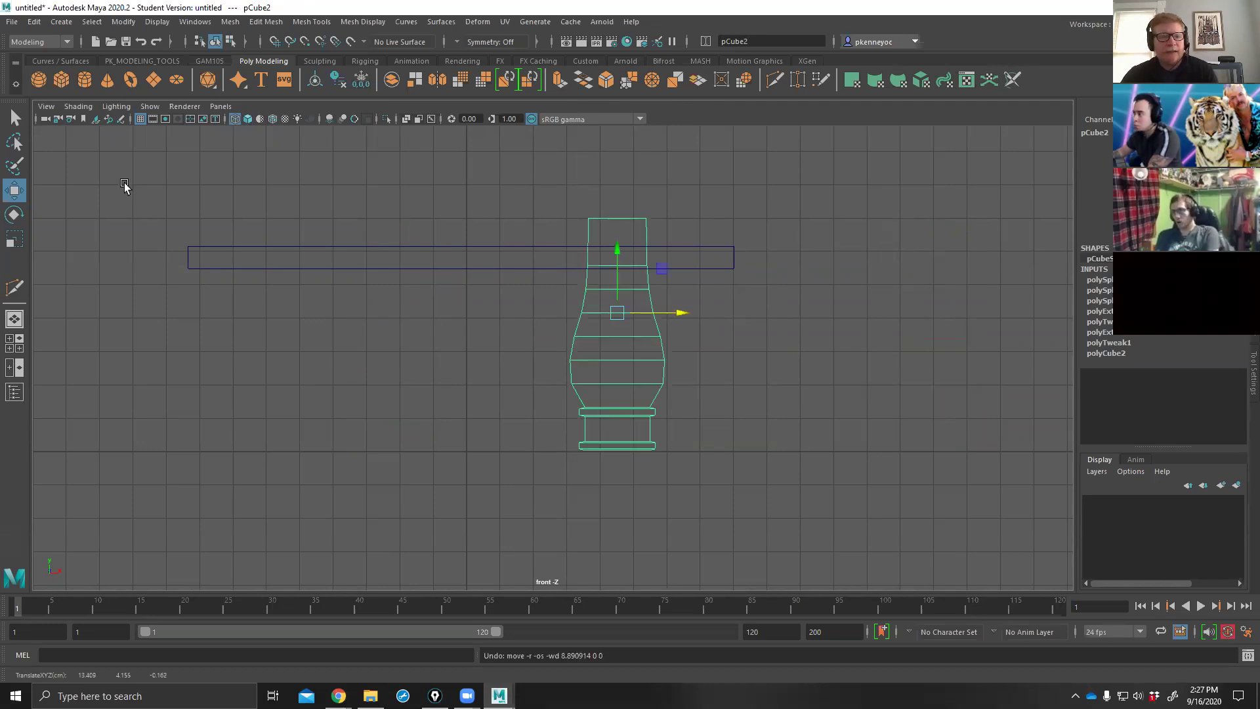
pyautogui.click(122, 21)
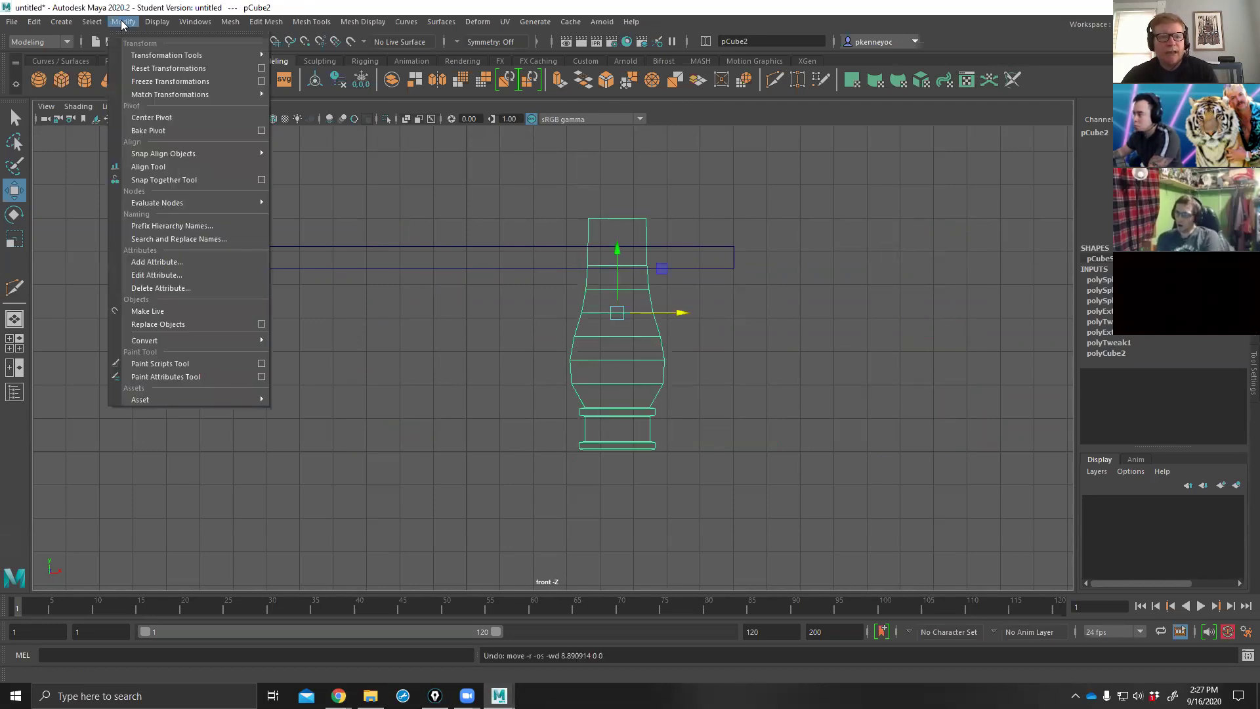
pyautogui.click(157, 118)
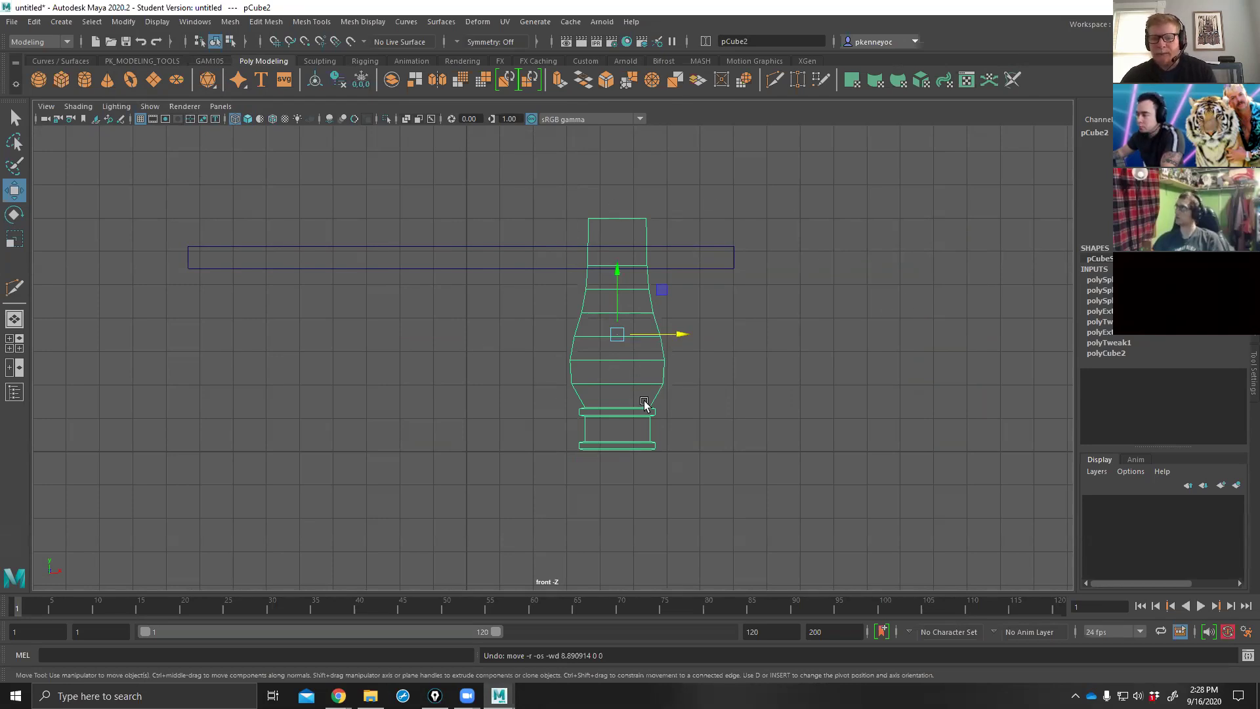
# Switch the leg to vertex mode and select all its vertices above the base trim in the front view.
pyautogui.moveTo(871, 273); pyautogui.dragTo(825, 270, button='right')
pyautogui.moveTo(509, 185); pyautogui.dragTo(754, 409)
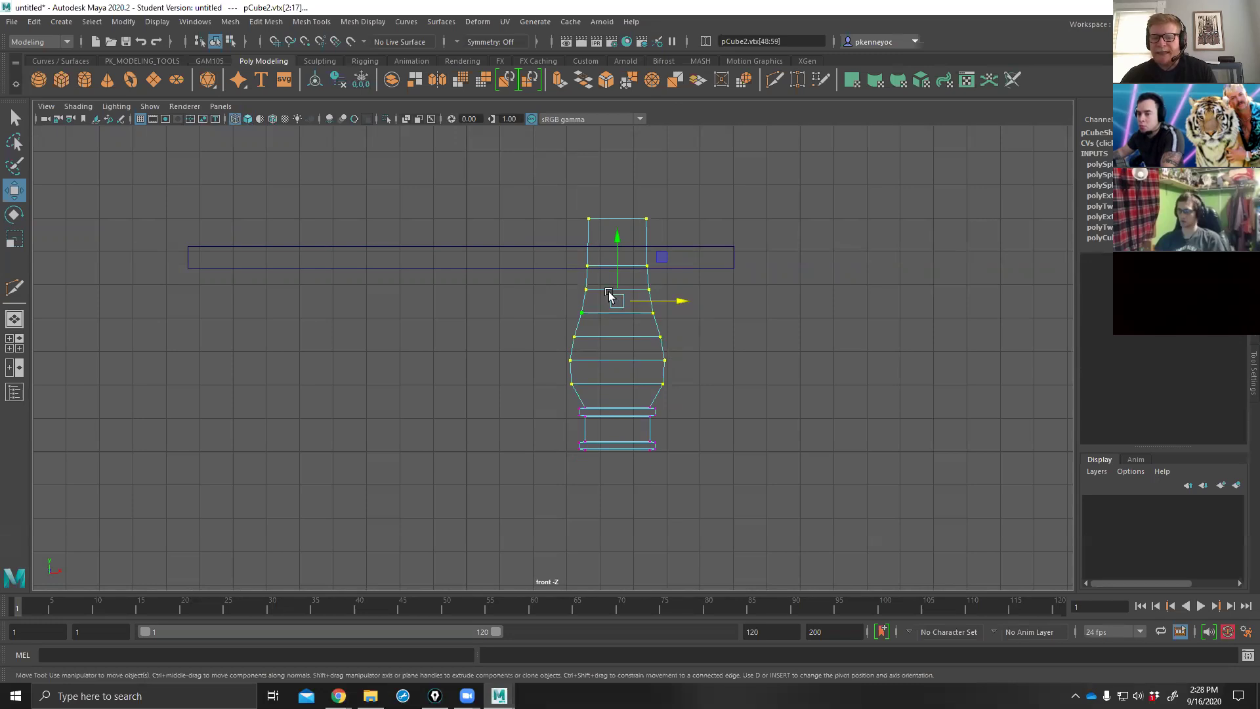
pyautogui.moveTo(551, 191); pyautogui.dragTo(716, 234)
pyautogui.moveTo(544, 255); pyautogui.dragTo(700, 372)
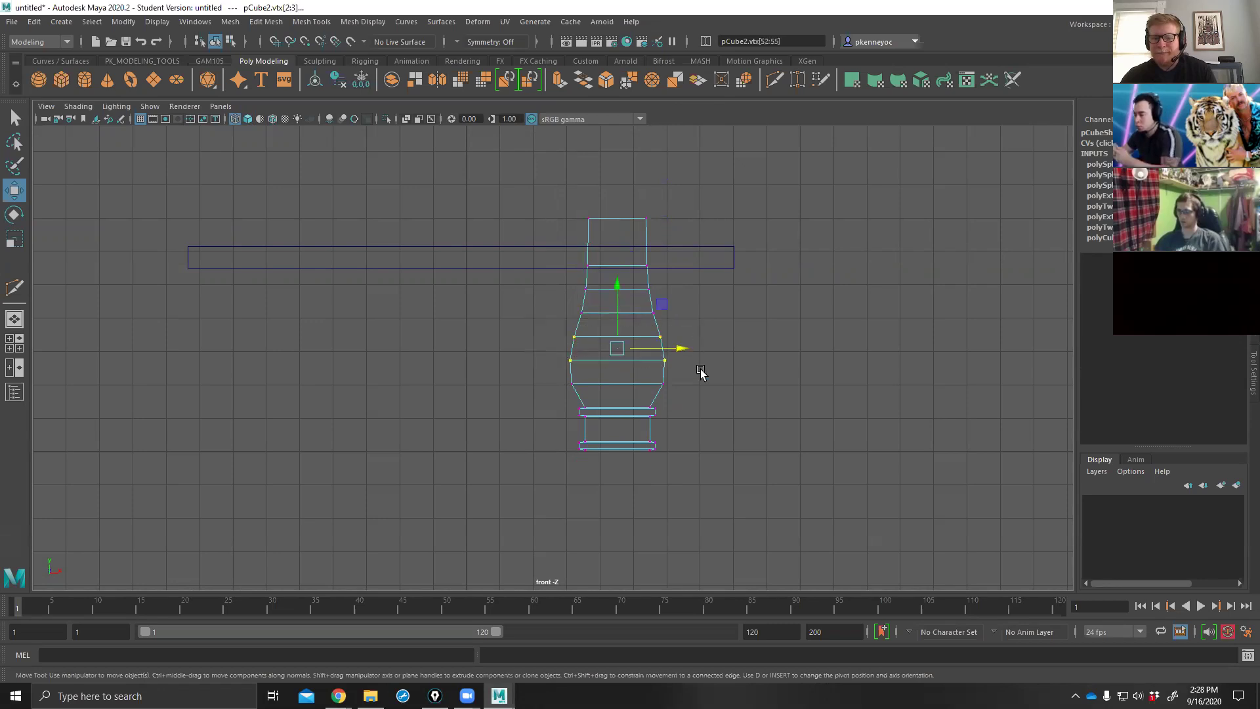
pyautogui.moveTo(521, 208); pyautogui.dragTo(751, 392)
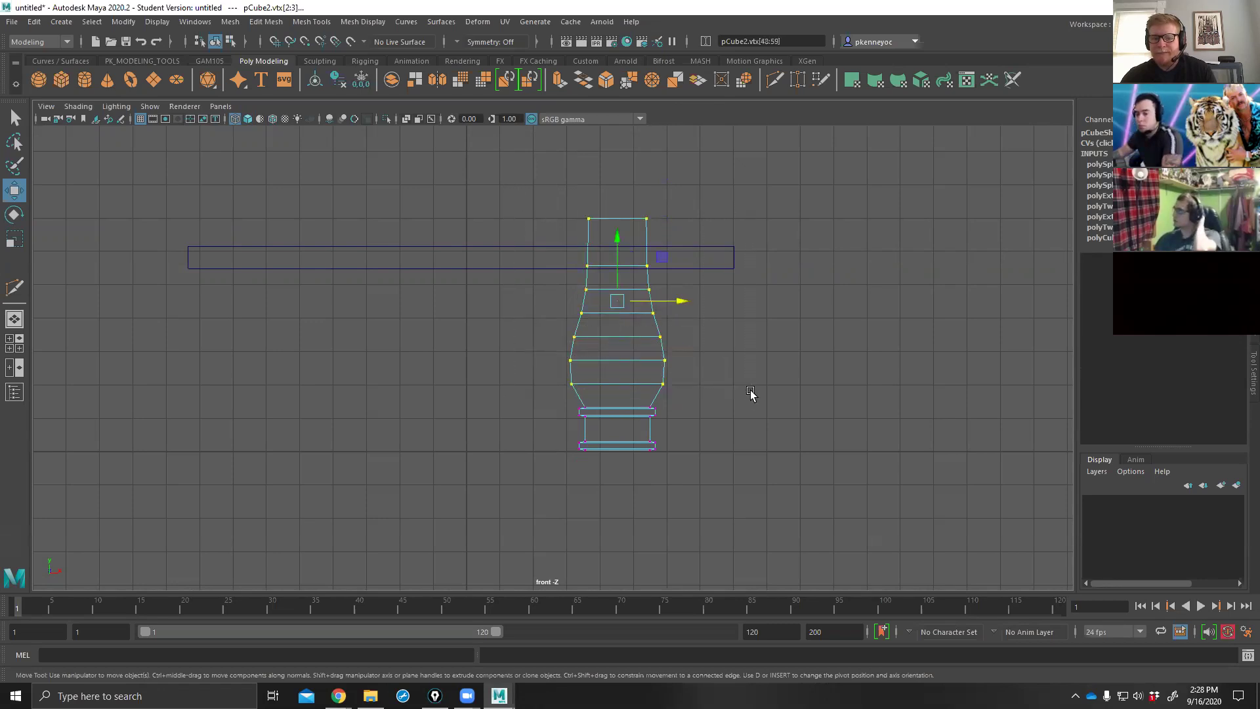
pyautogui.moveTo(439, 177); pyautogui.dragTo(751, 393)
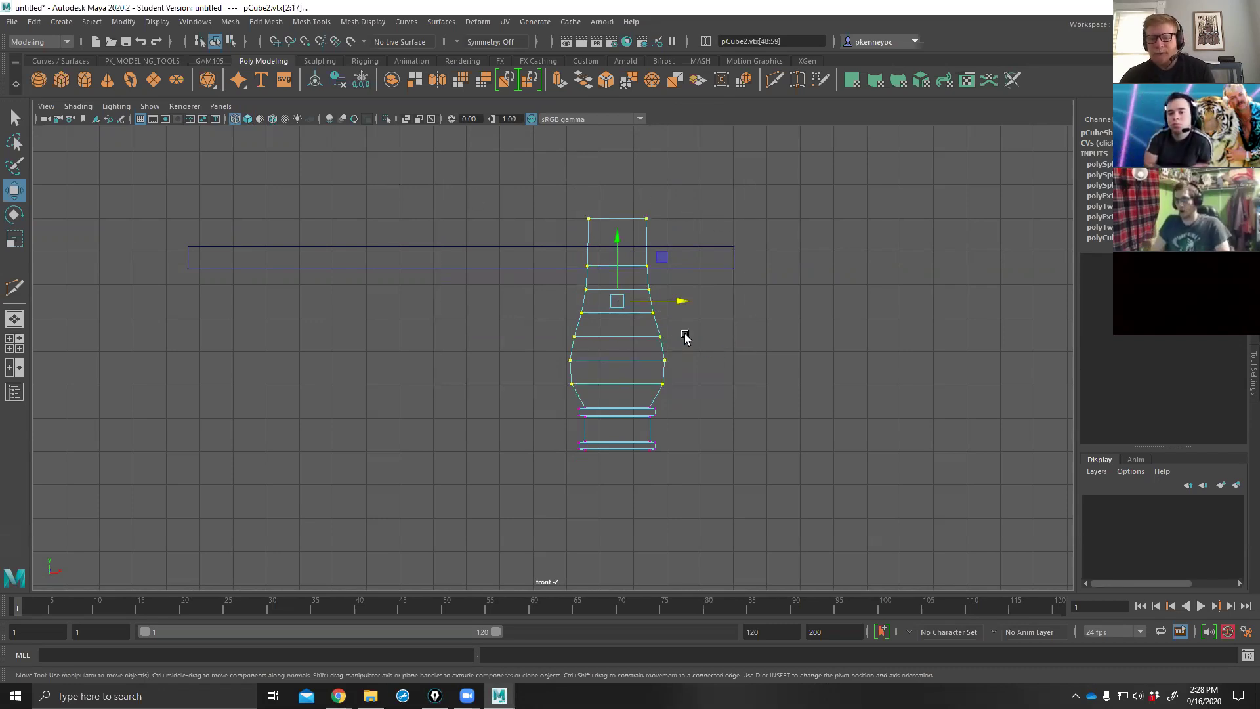
pyautogui.press('space')
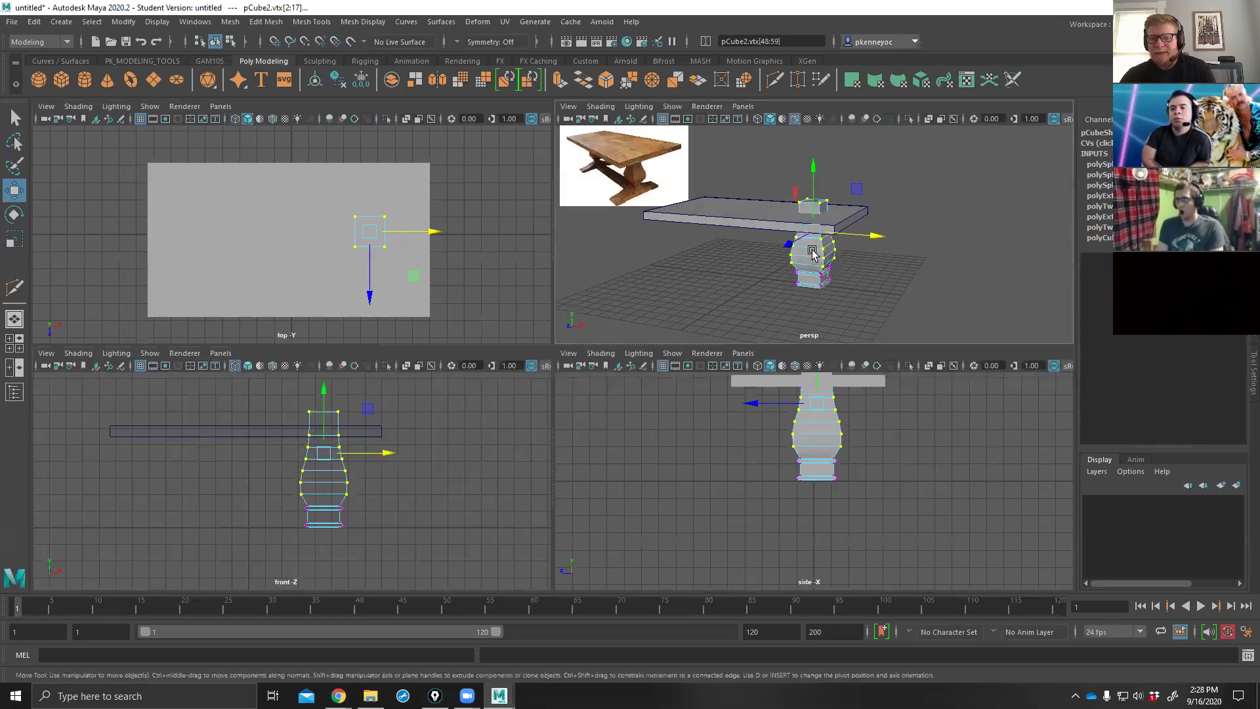
pyautogui.keyDown('alt'); pyautogui.moveTo(754, 258); pyautogui.dragTo(758, 258); pyautogui.keyUp('alt')
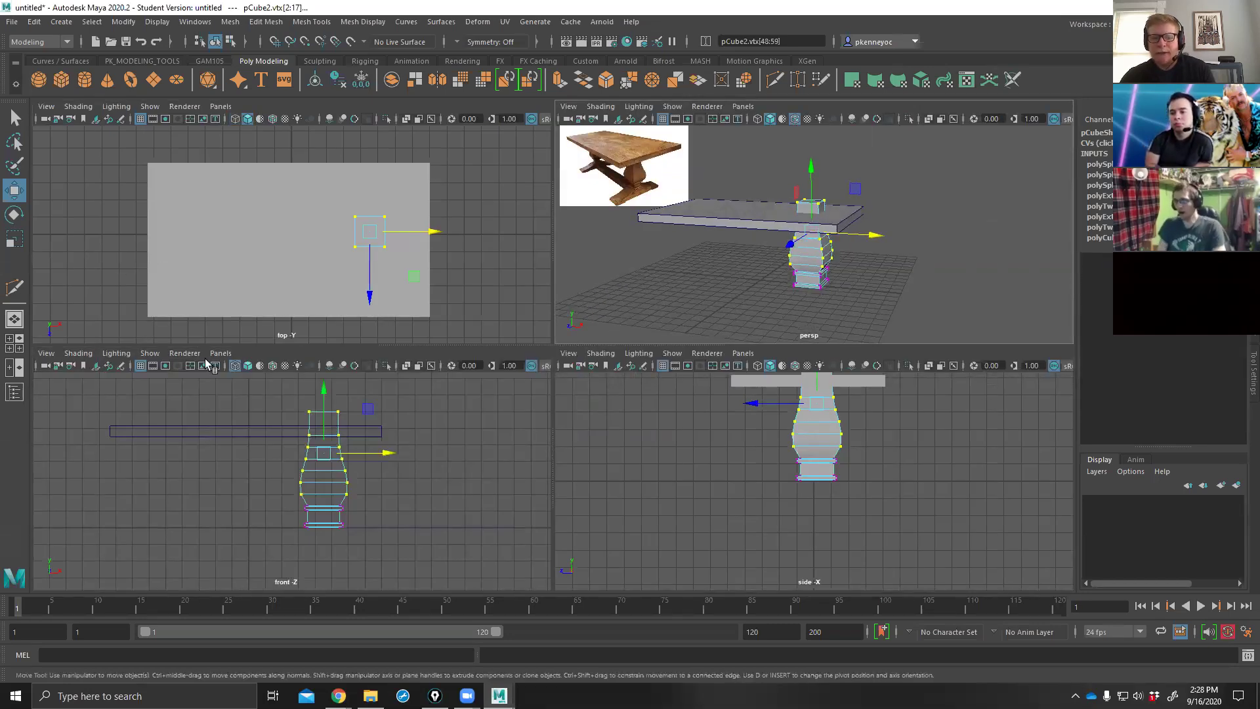
pyautogui.press('space')
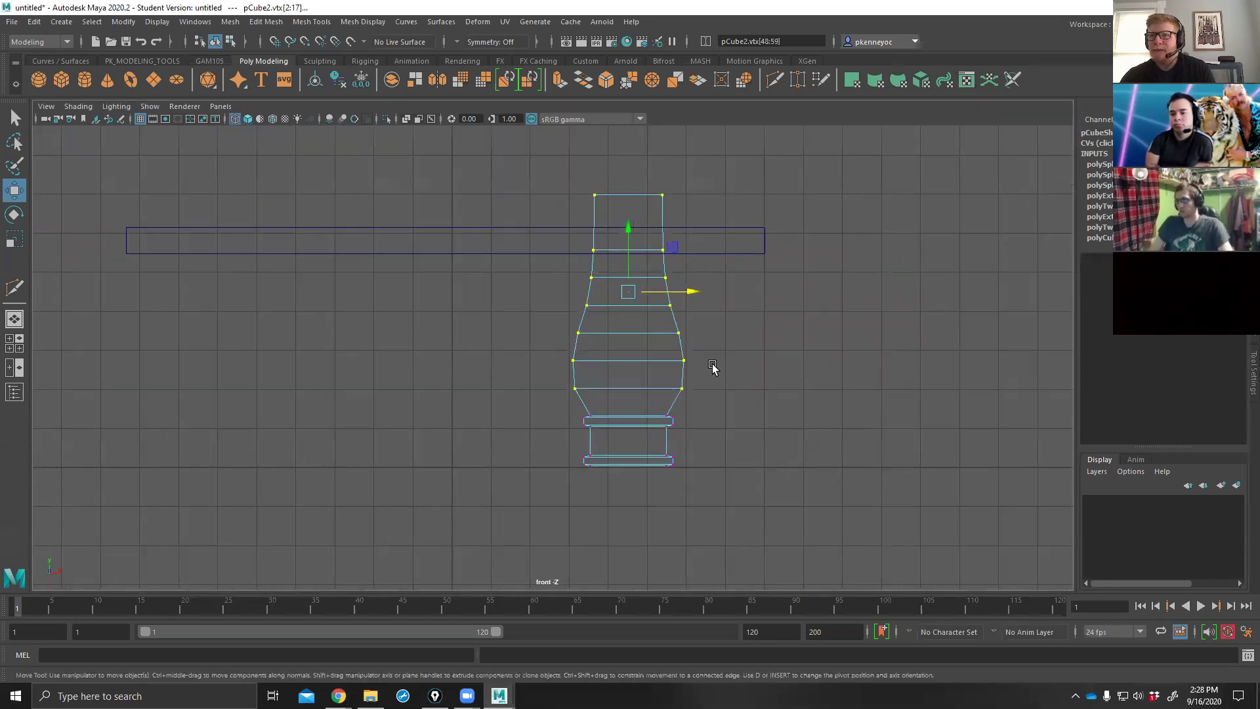
pyautogui.moveTo(531, 176); pyautogui.dragTo(754, 395)
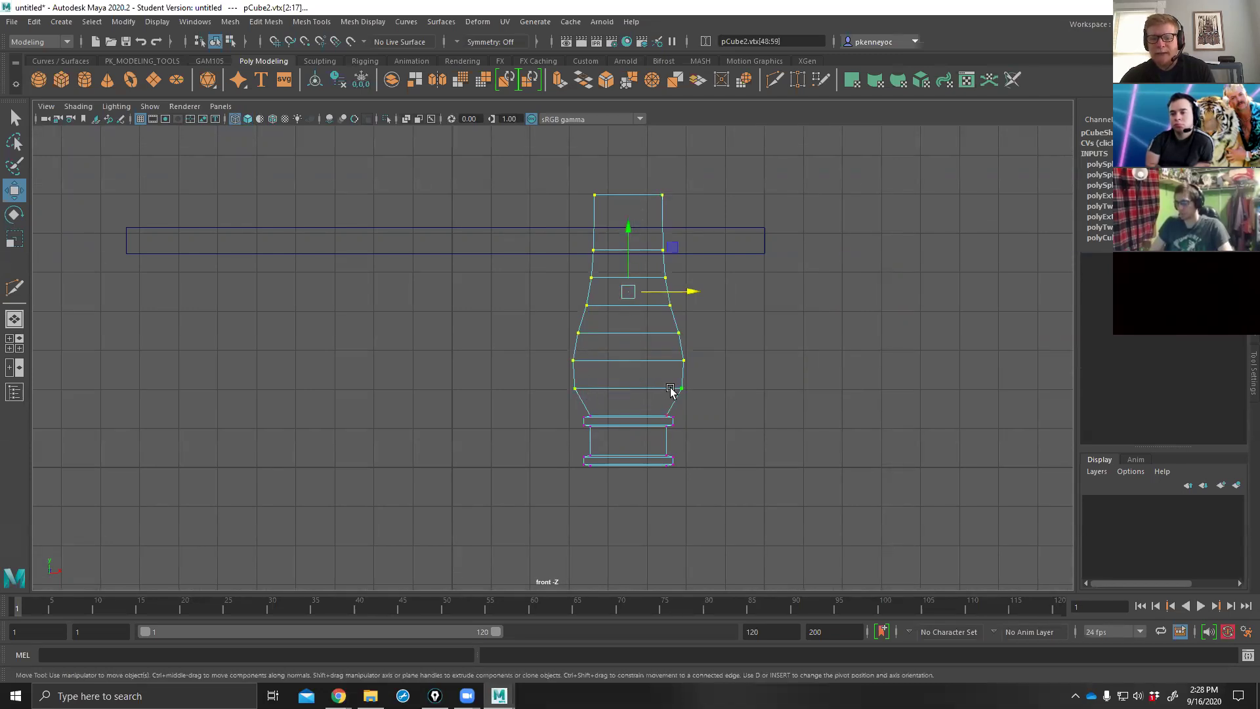
# Move the pivot of the selected vertices straight down to the top of the base trim.
pyautogui.click(628, 292)
pyautogui.press('d')
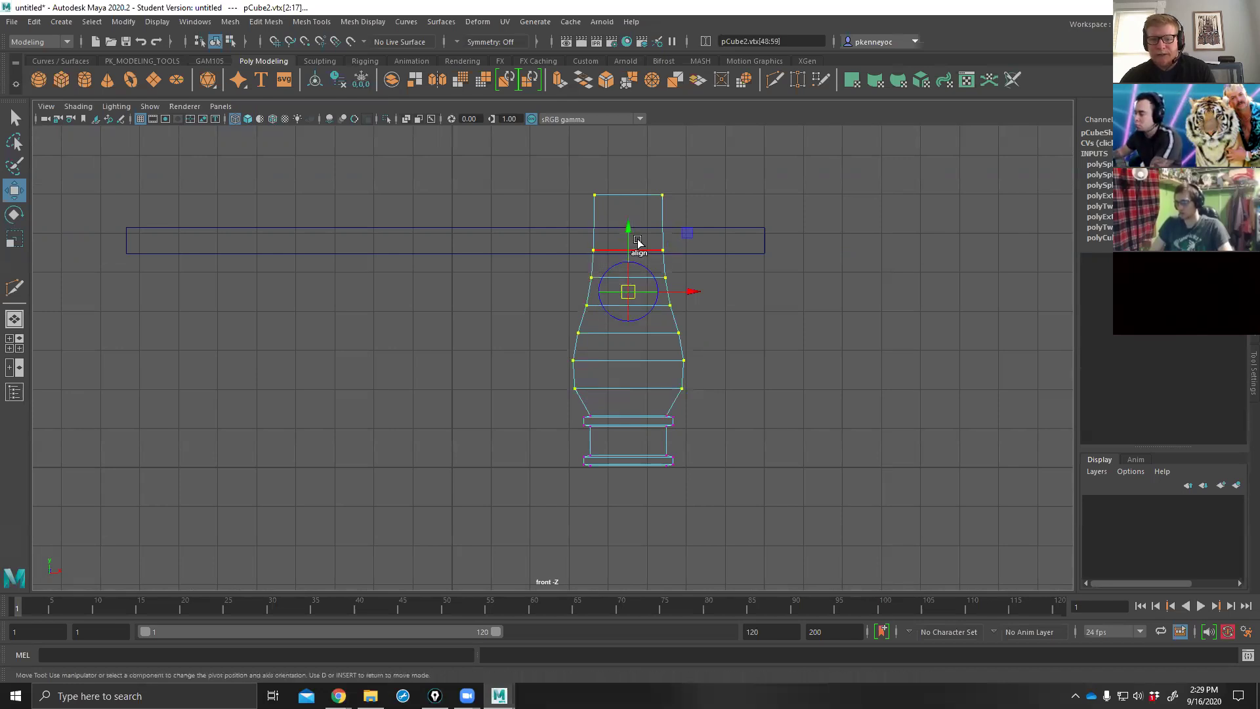
pyautogui.press('d')
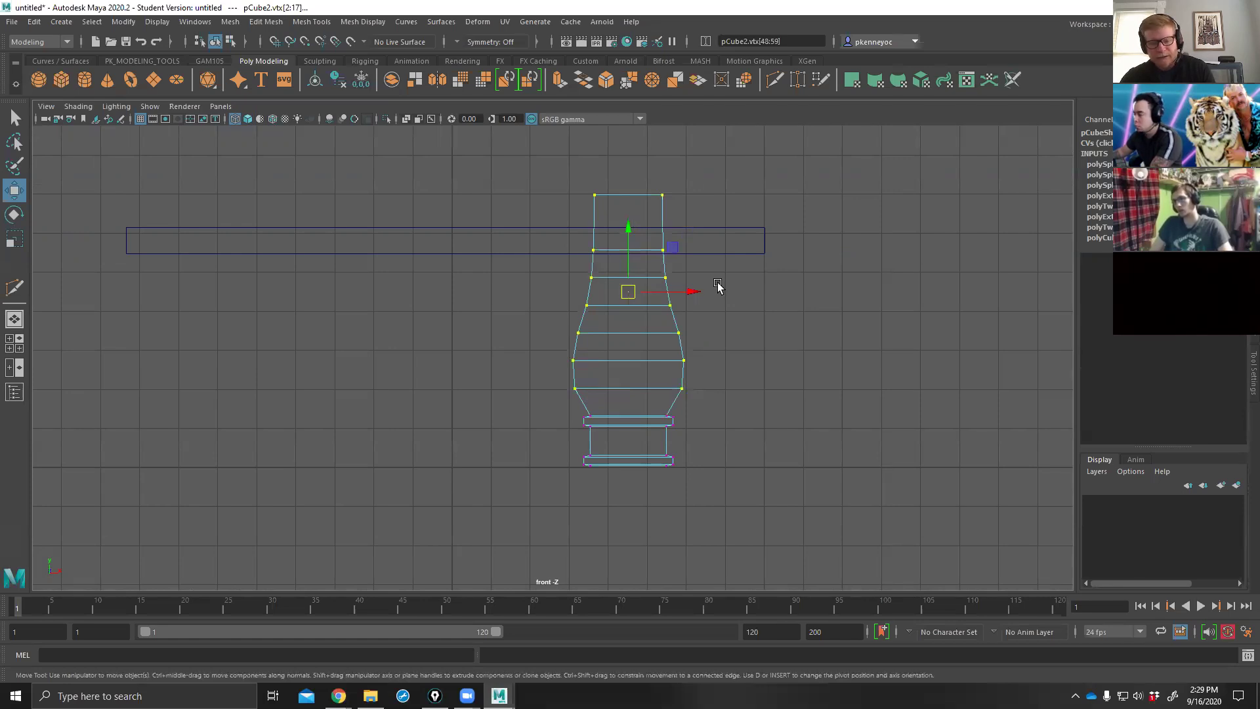
pyautogui.press('d')
pyautogui.moveTo(630, 229); pyautogui.dragTo(637, 355)
pyautogui.press('d')
# Scale the selected vertices down vertically until the leg's top meets the tabletop's underside, and return the leg to object mode.
pyautogui.press('r')
pyautogui.moveTo(628, 353); pyautogui.dragTo(627, 372)
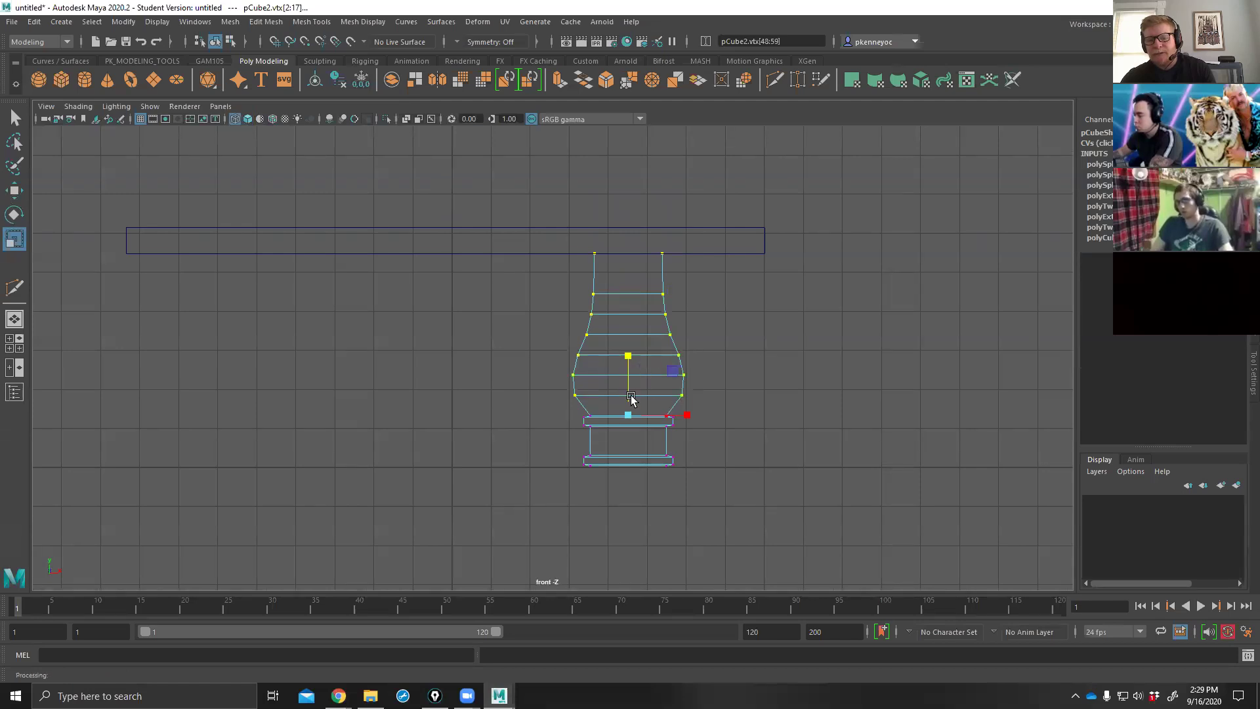
pyautogui.click(738, 370)
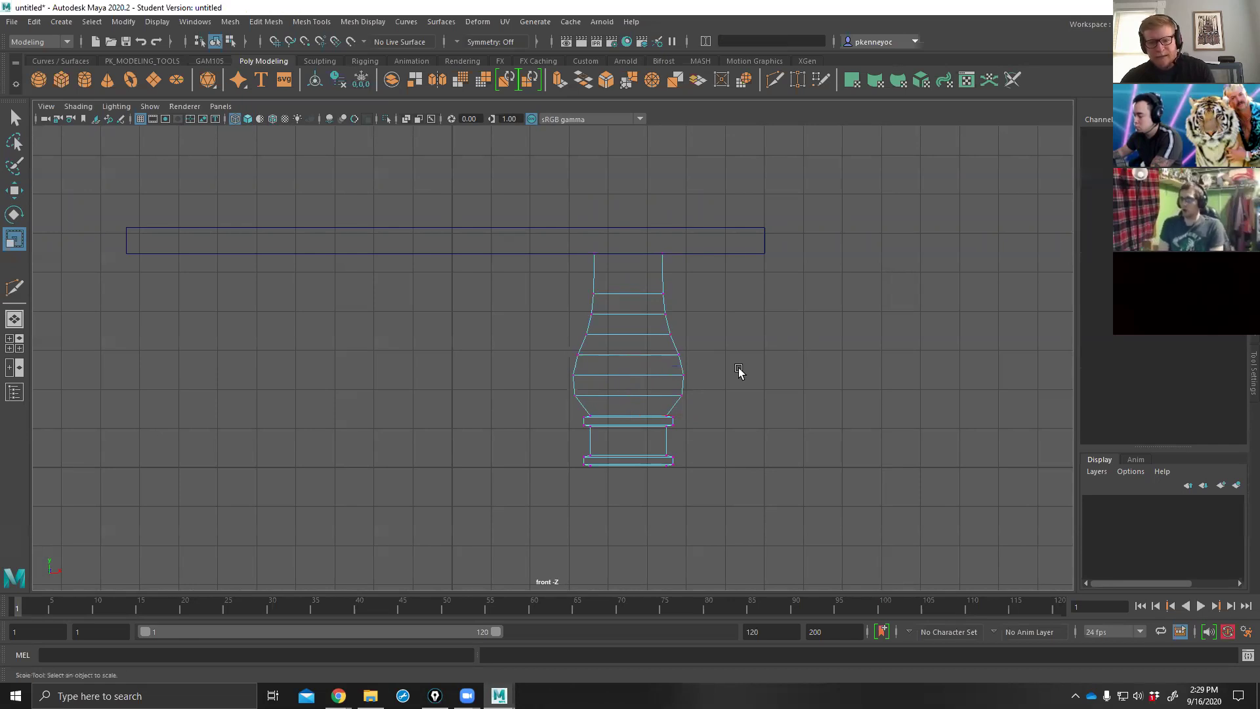
pyautogui.rightClick(671, 351)
pyautogui.moveTo(630, 320); pyautogui.dragTo(736, 380)
pyautogui.click(771, 358)
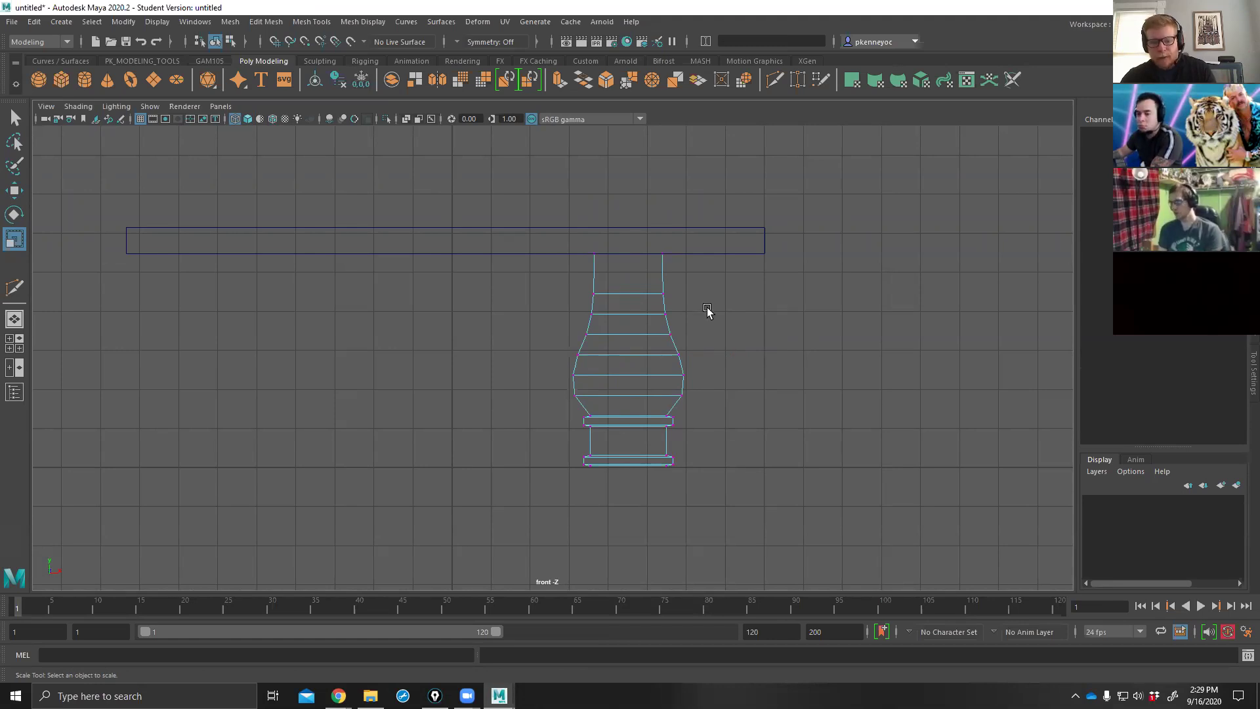
pyautogui.press('F8')
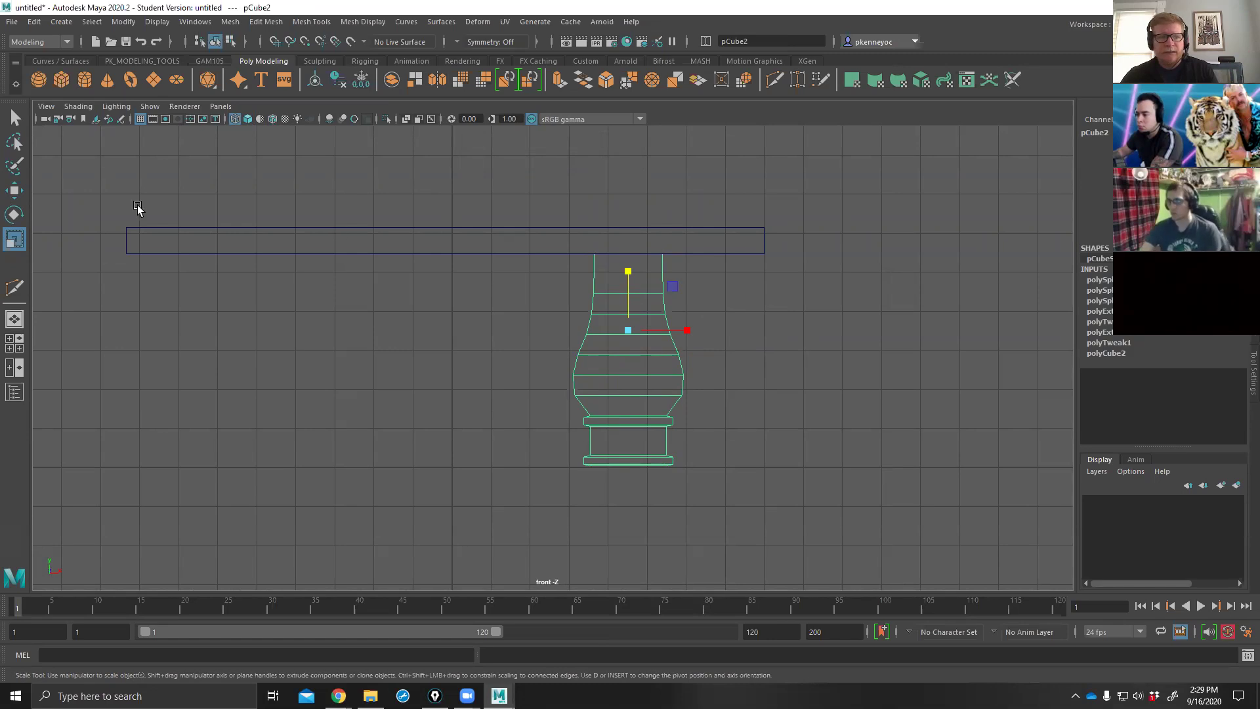
pyautogui.click(46, 106)
pyautogui.moveTo(70, 110)
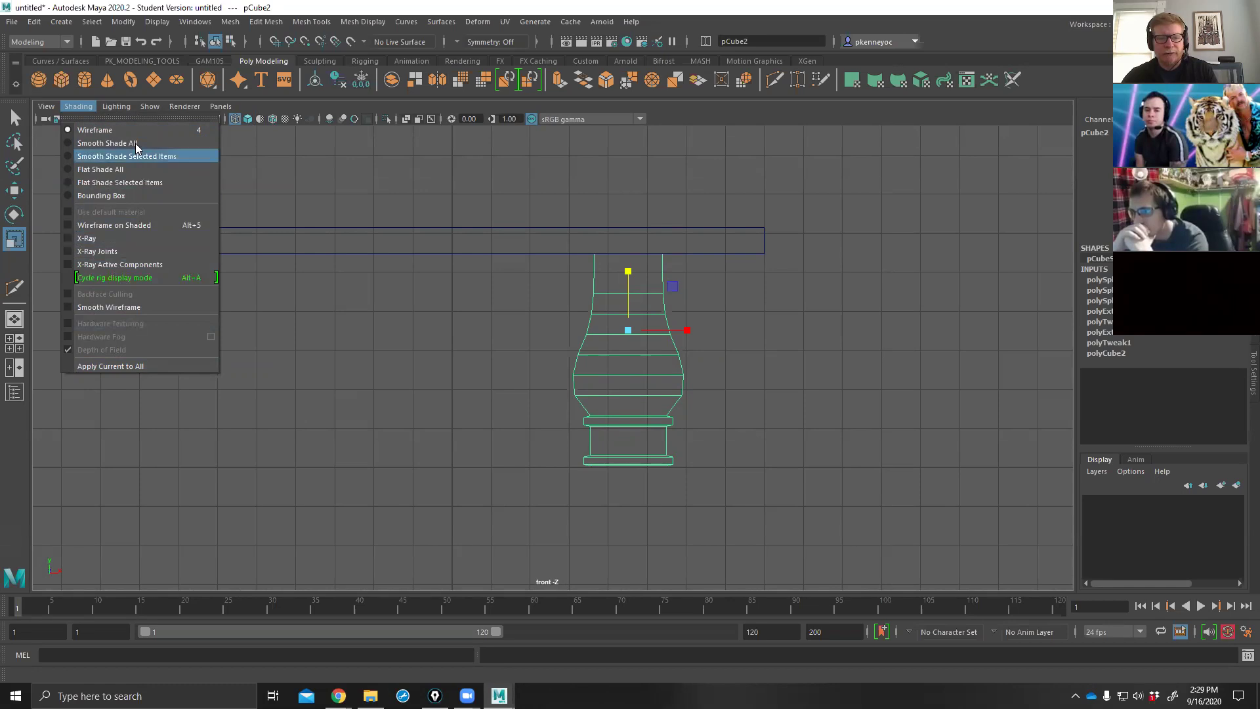
pyautogui.moveTo(184, 105)
pyautogui.click(348, 104)
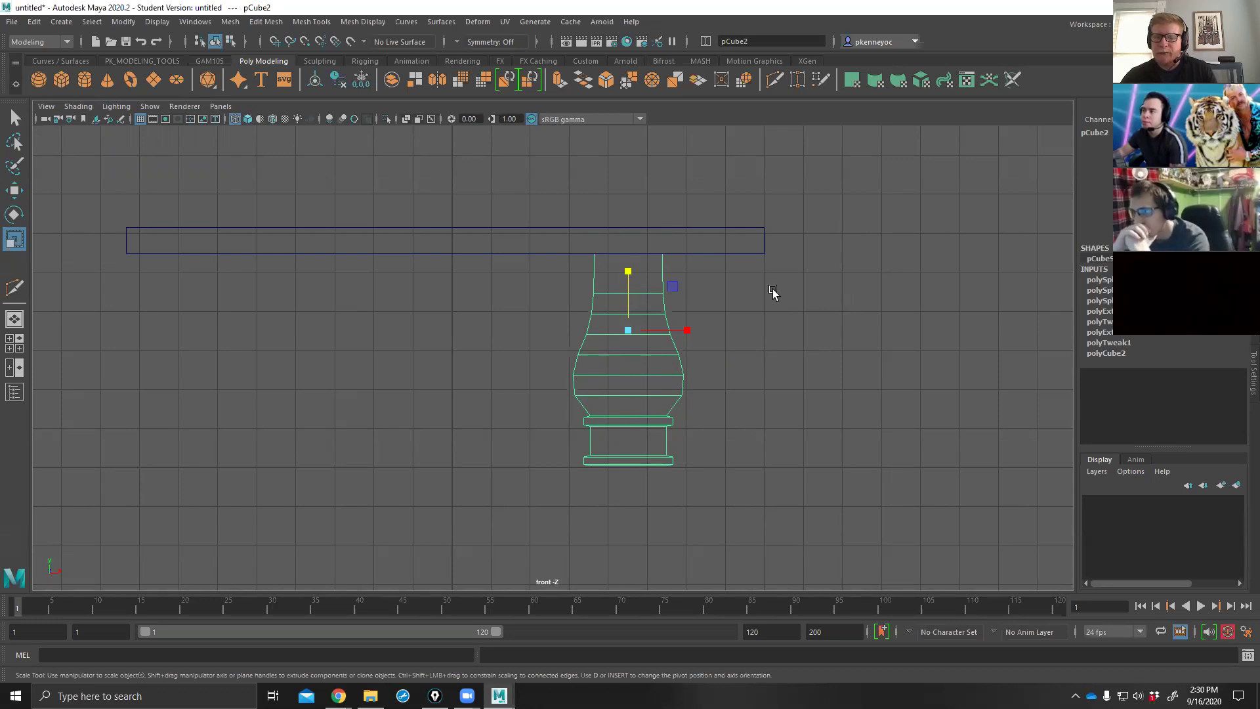
# Inspect the shortened leg under the tabletop in a full-size perspective view against the reference picture.
pyautogui.press('space')
pyautogui.keyDown('alt'); pyautogui.moveTo(804, 279); pyautogui.dragTo(821, 374); pyautogui.keyUp('alt')
pyautogui.press('space')
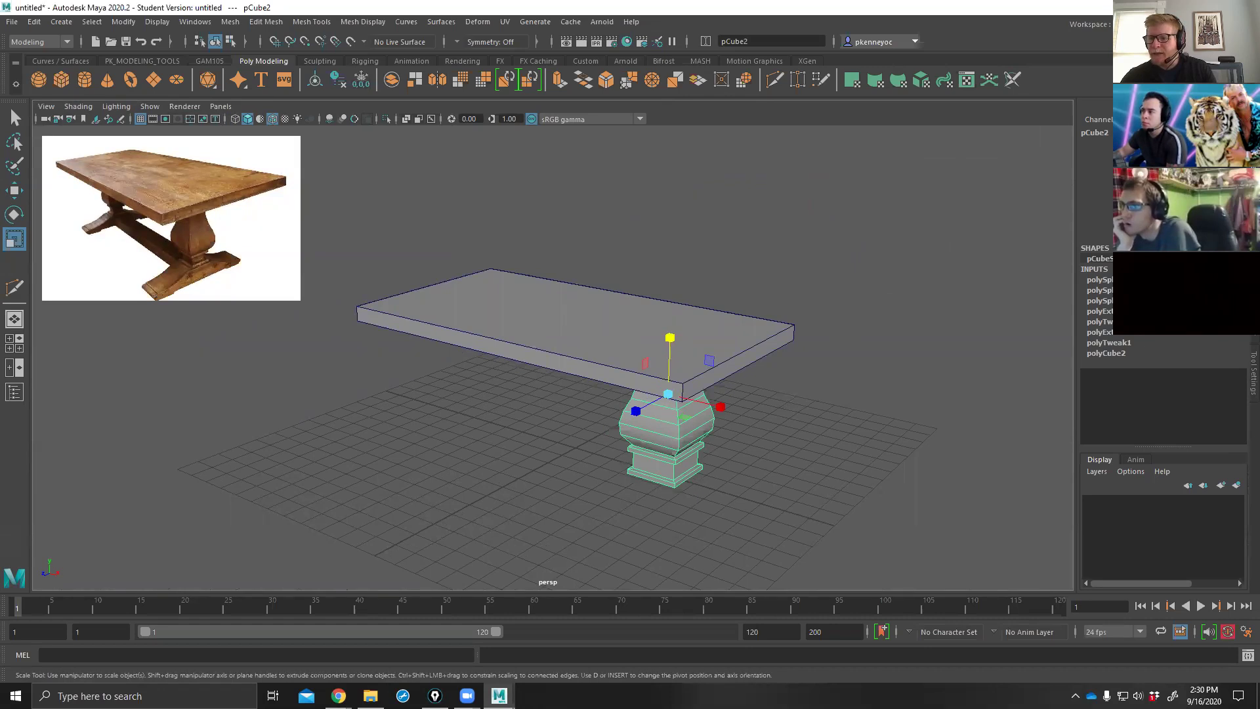
pyautogui.hotkey('ctrl', 'a')
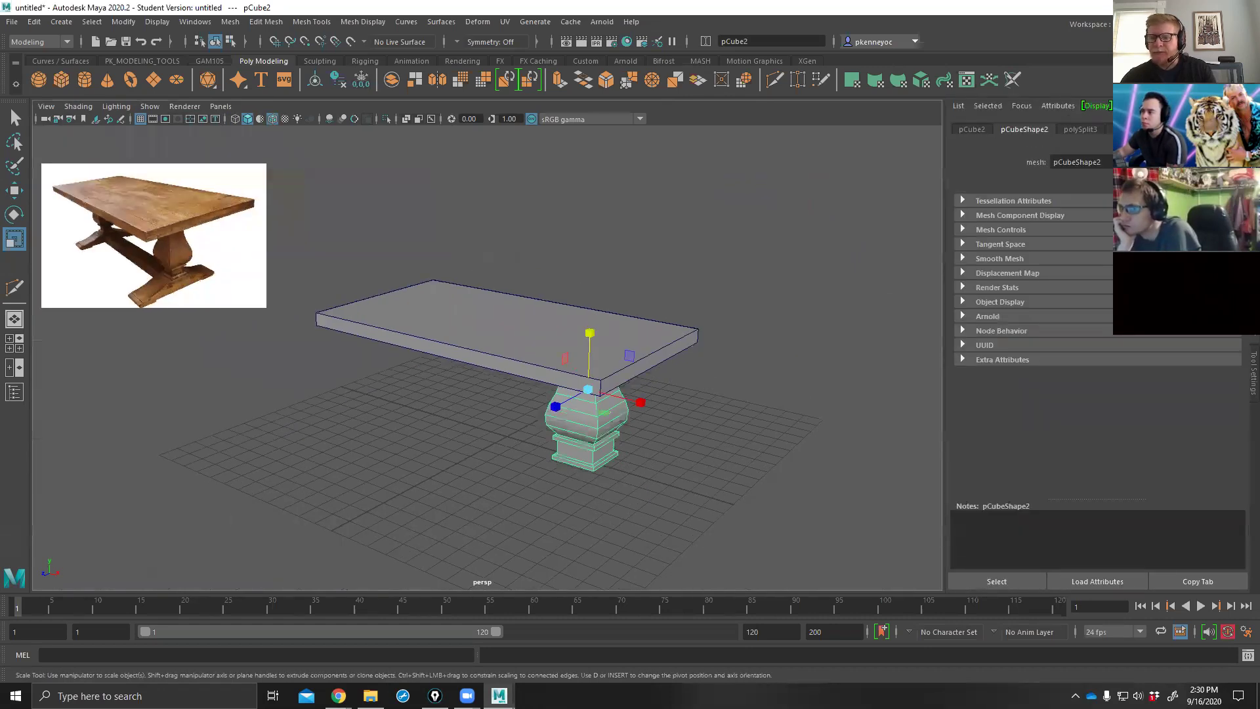
pyautogui.keyDown('alt'); pyautogui.moveTo(737, 343); pyautogui.dragTo(746, 332); pyautogui.keyUp('alt')
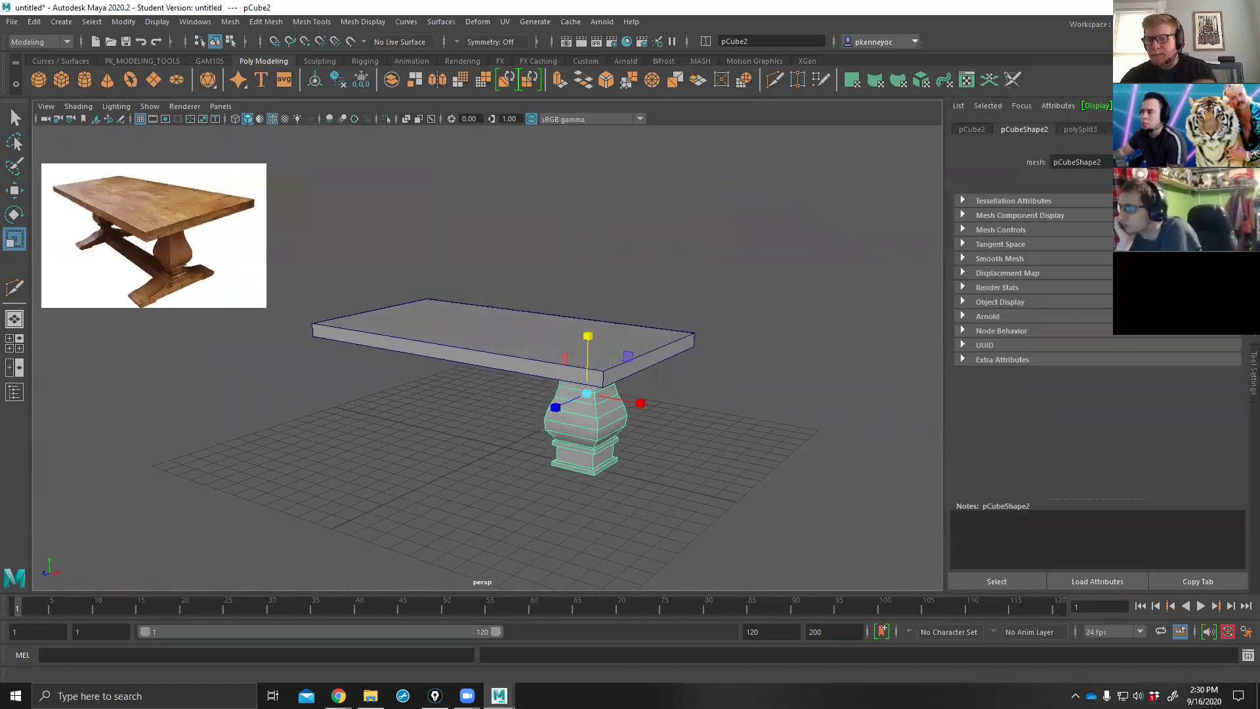
pyautogui.hotkey('ctrl', 'a')
pyautogui.keyDown('alt'); pyautogui.moveTo(815, 343); pyautogui.dragTo(813, 346); pyautogui.keyUp('alt')
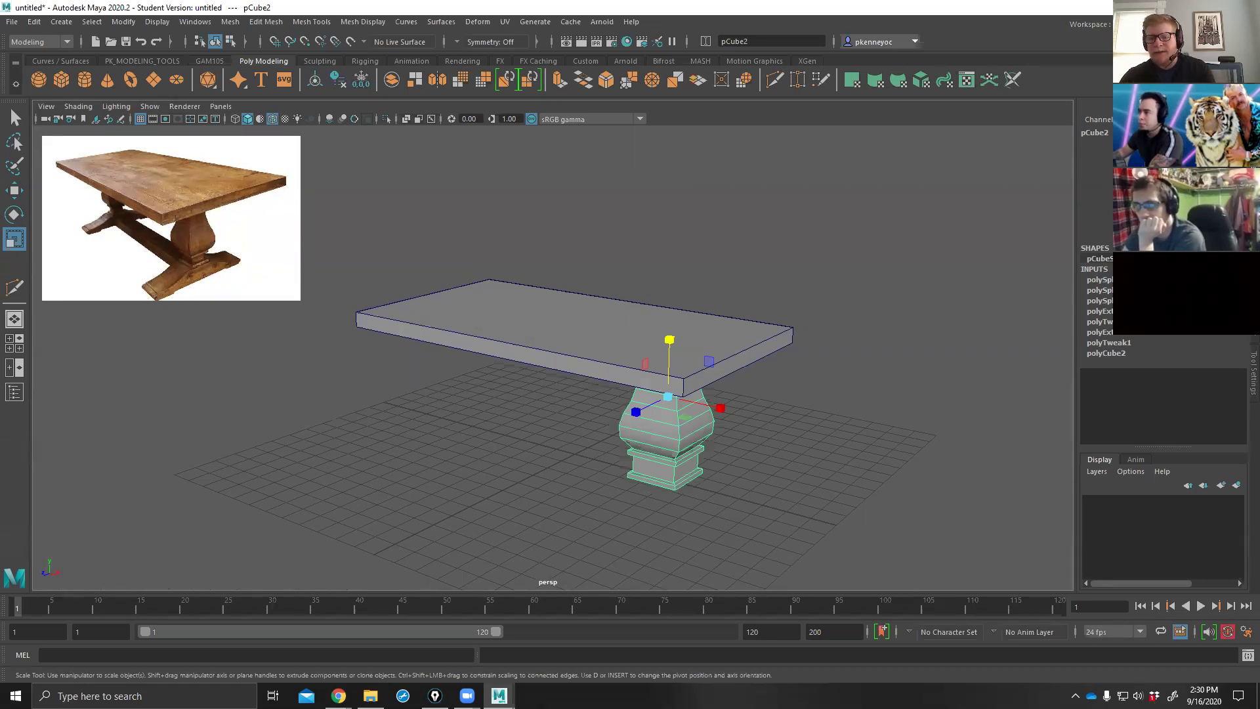
# Save the scene as GAM105_M02_TableDemo_work001 in Maya ASCII format in the project's scenes\M02 folder.
pyautogui.click(13, 22)
pyautogui.click(28, 87)
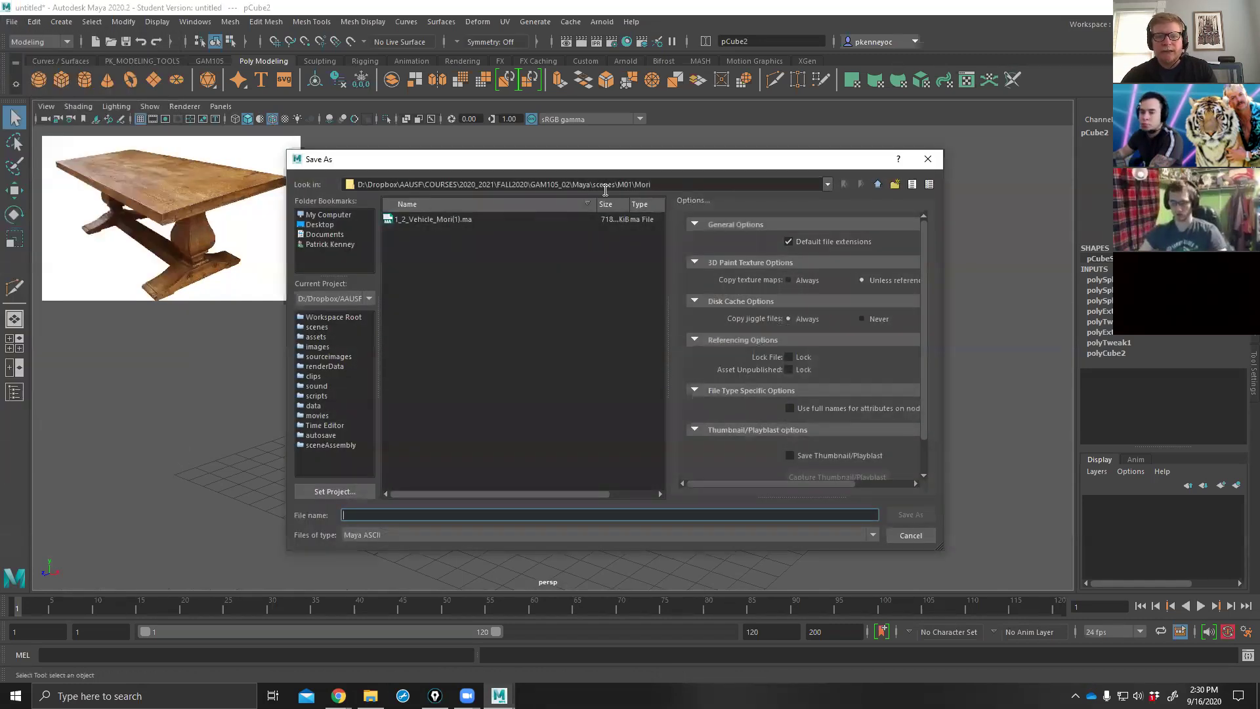
pyautogui.click(878, 184)
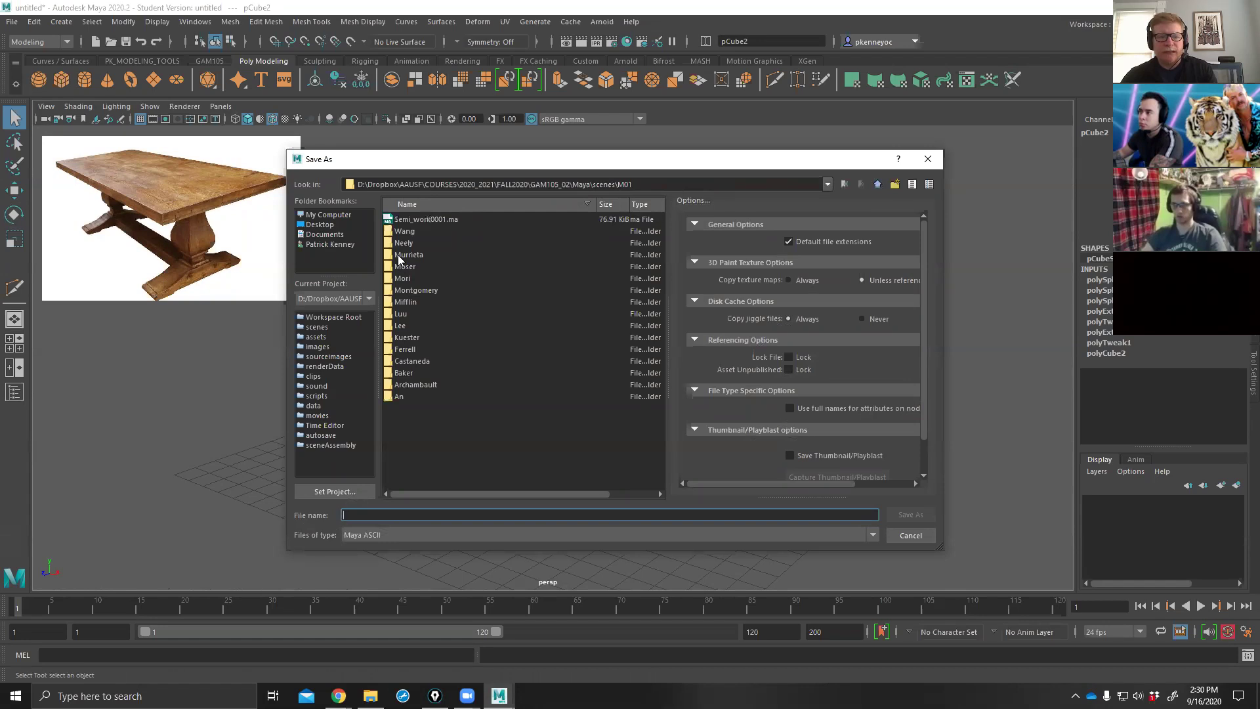
pyautogui.click(878, 184)
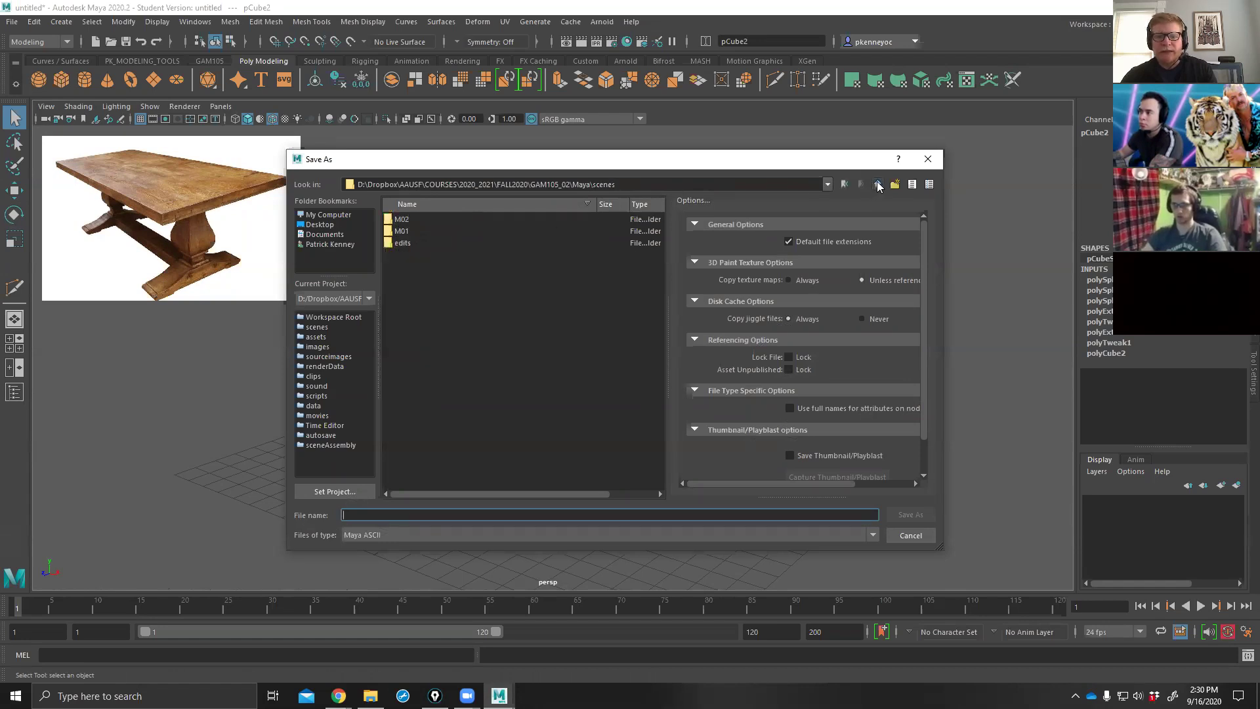
pyautogui.doubleClick(401, 221)
pyautogui.click(391, 514)
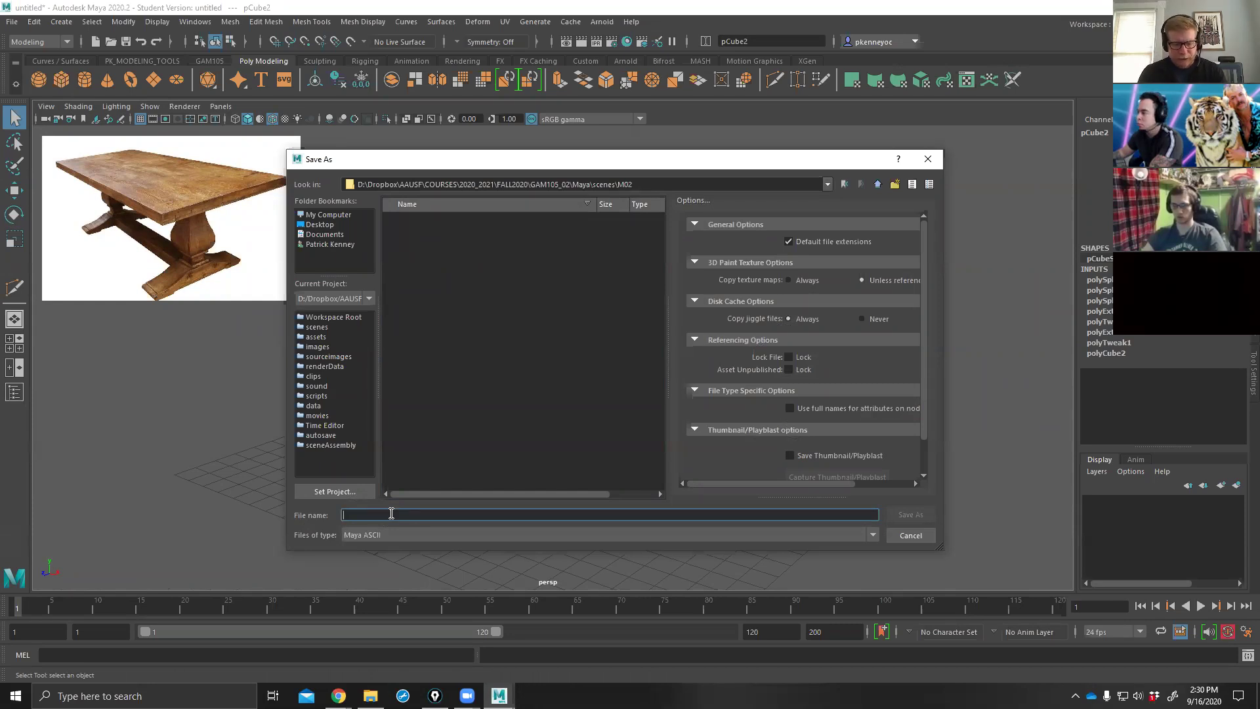
pyautogui.write('GAM105_M02_TableDemo_work001')
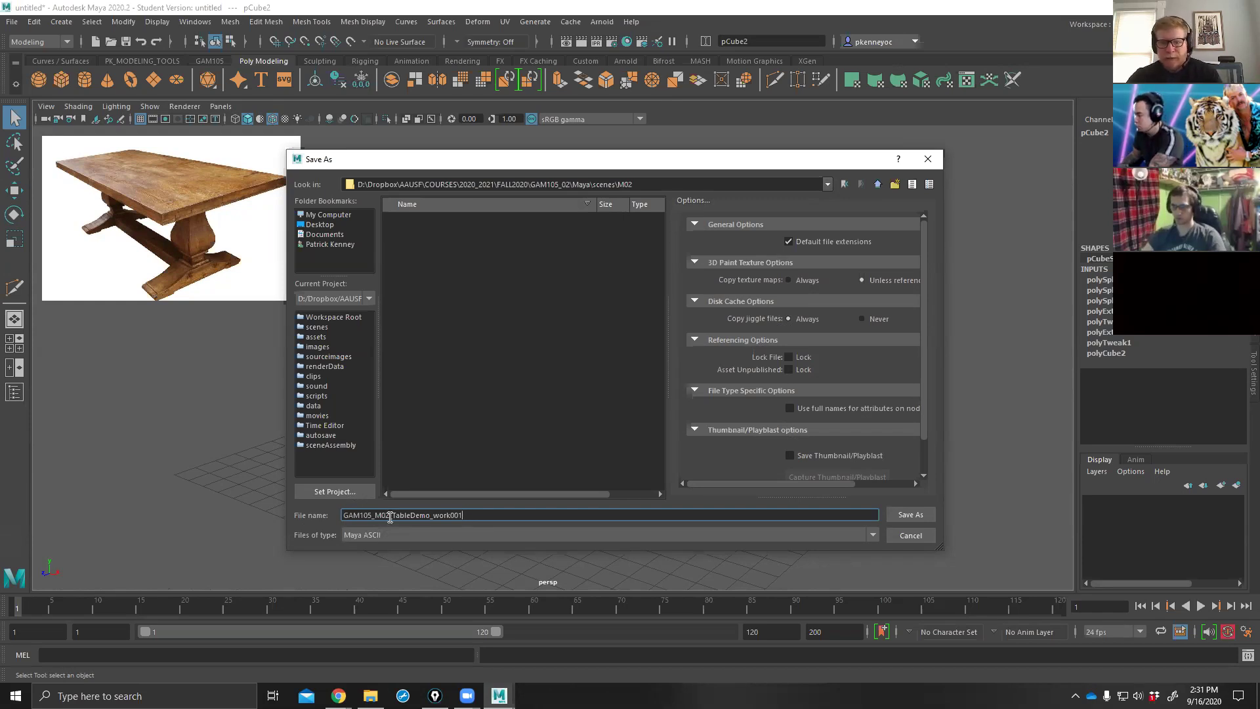
pyautogui.click(910, 515)
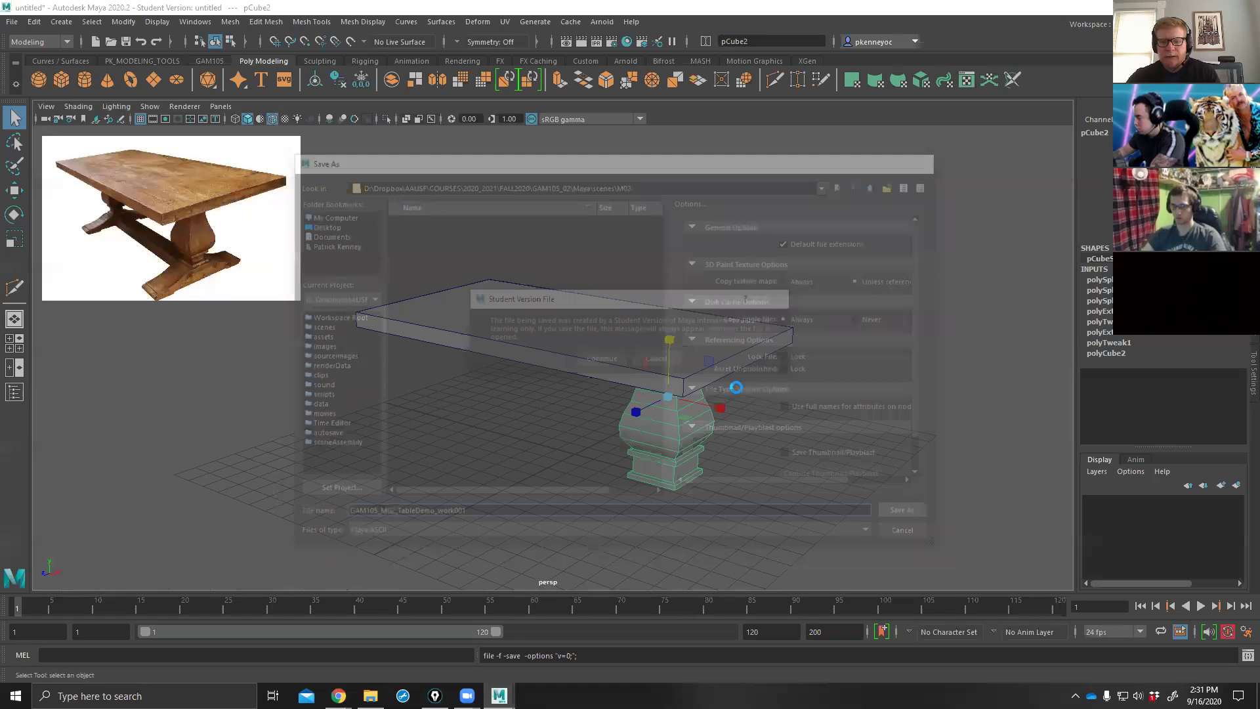
# Accept the Student Version File notice to finish saving the scene and activate the Scale tool.
pyautogui.click(601, 359)
pyautogui.press('r')
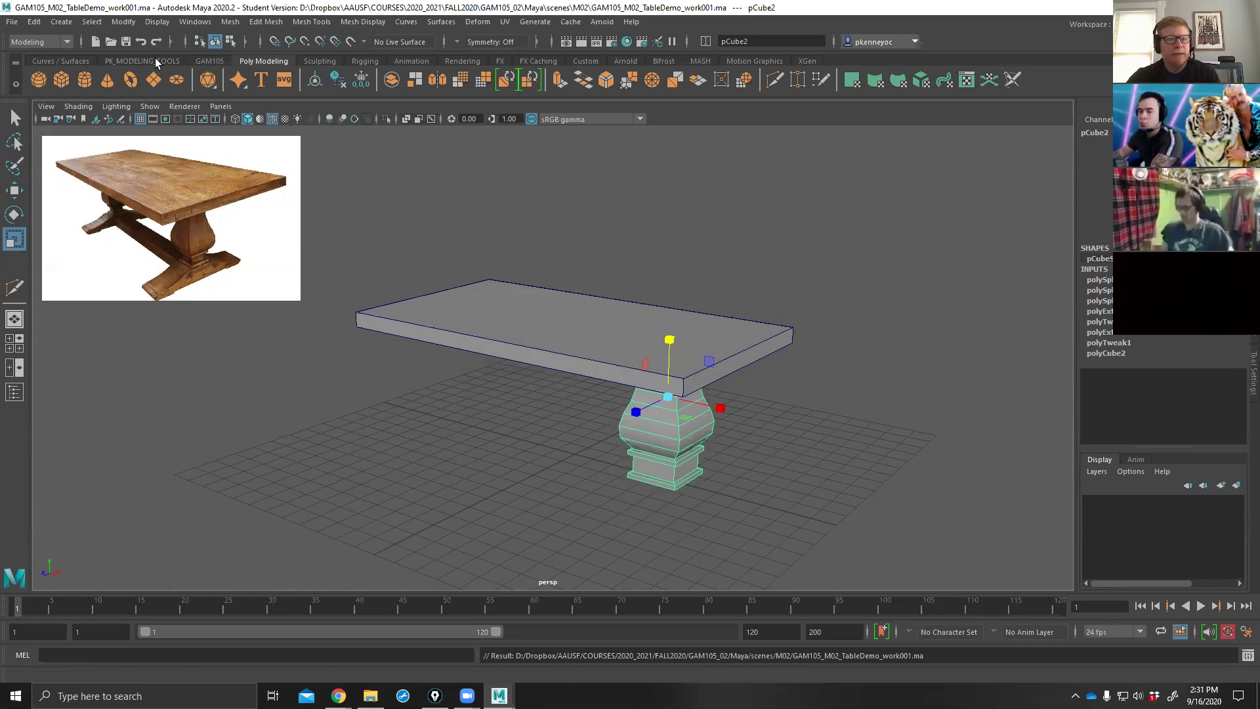
# Add the Delete by Type History command to the GAM105 shelf and use it to delete the leg's construction history.
pyautogui.click(207, 61)
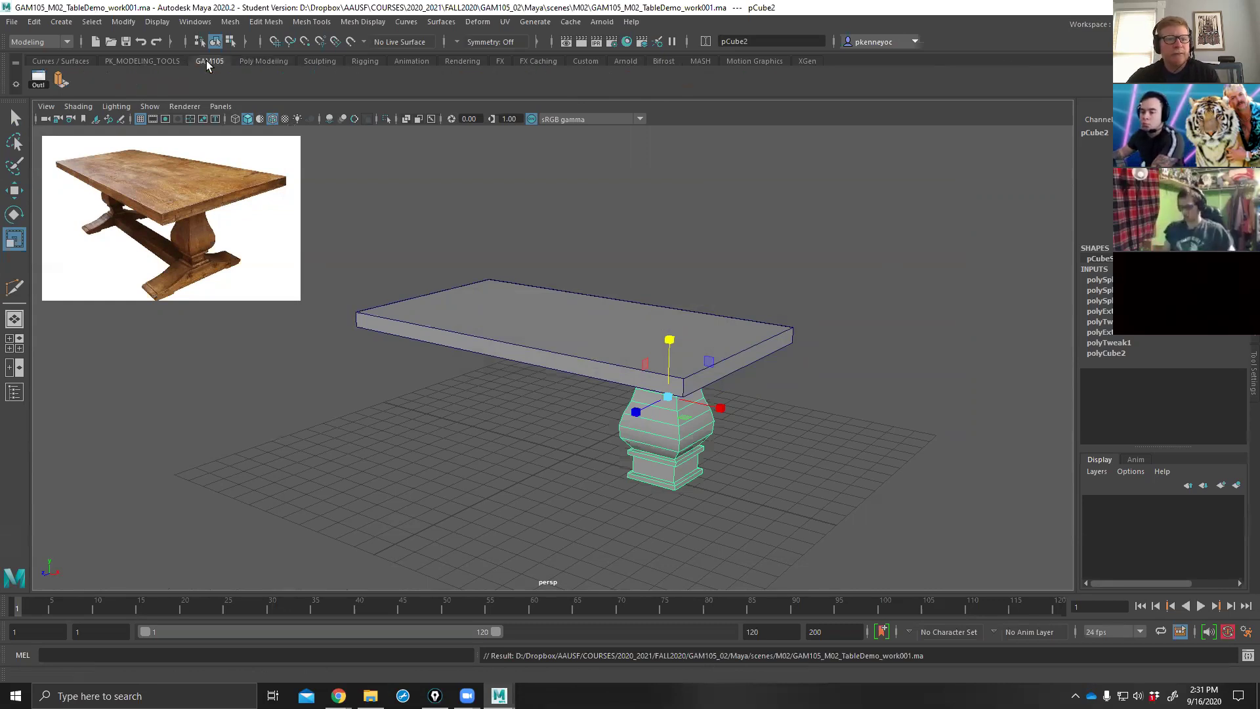
pyautogui.click(35, 22)
pyautogui.moveTo(105, 176)
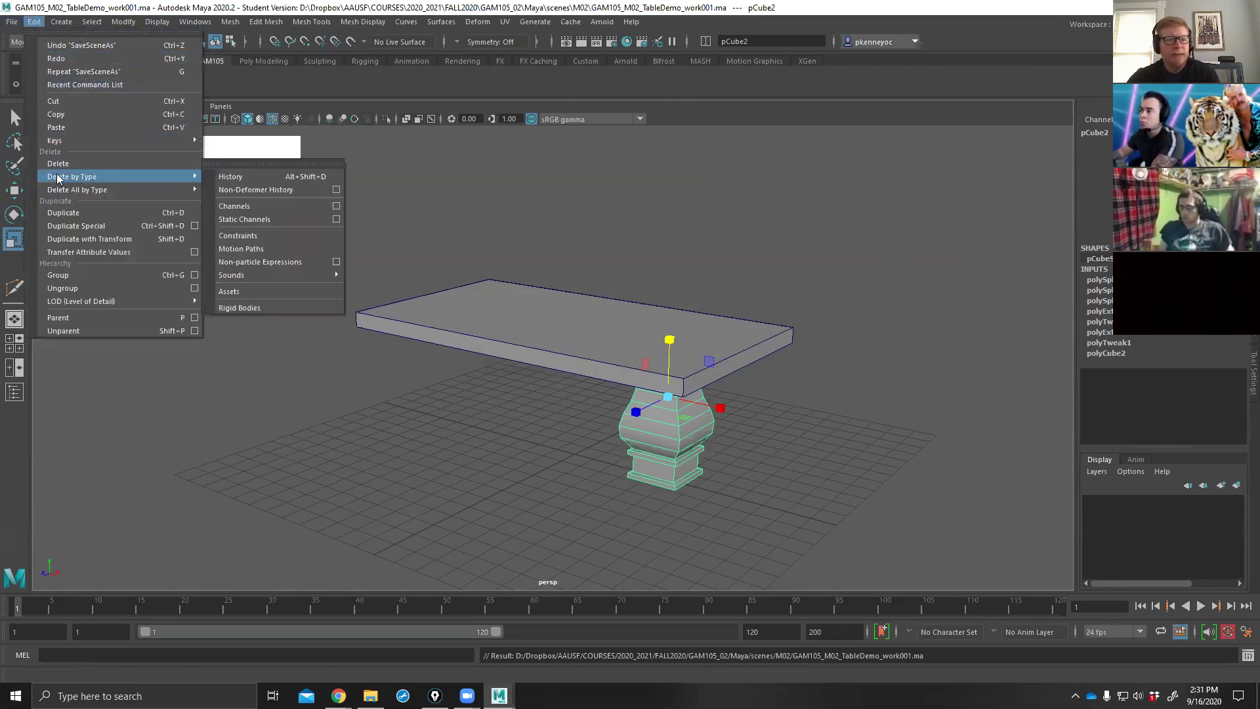
pyautogui.click(262, 178)
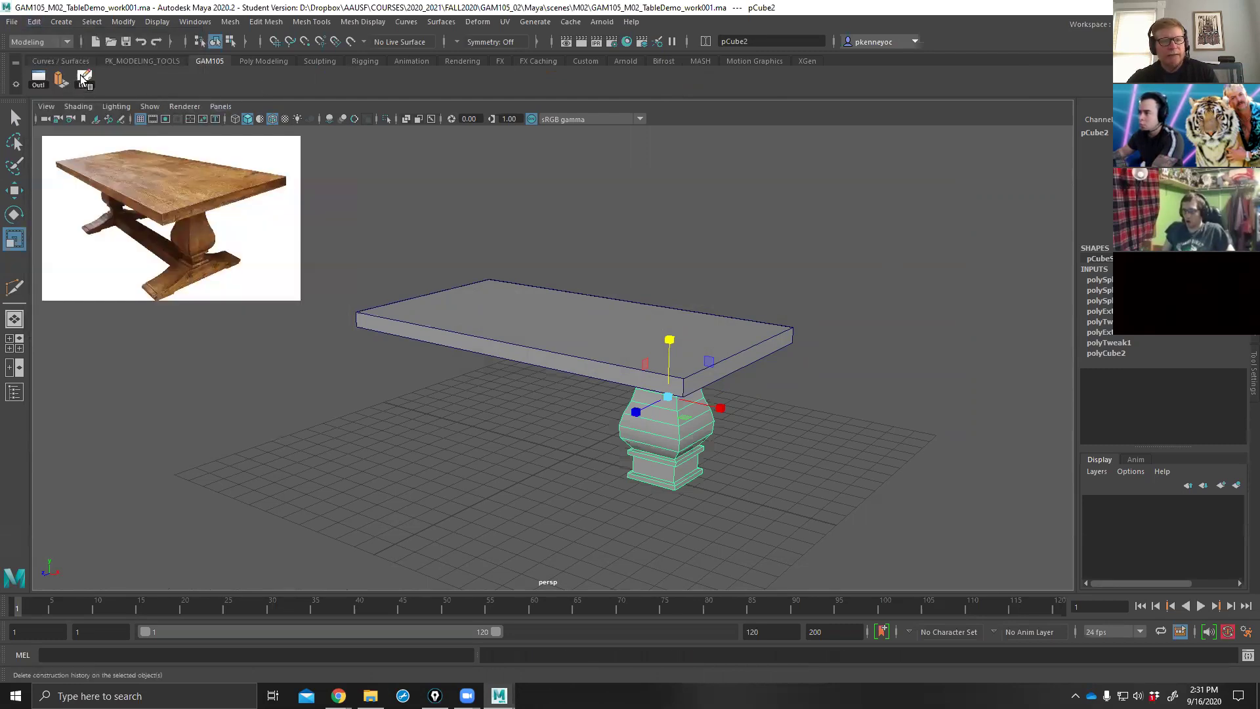
pyautogui.click(84, 79)
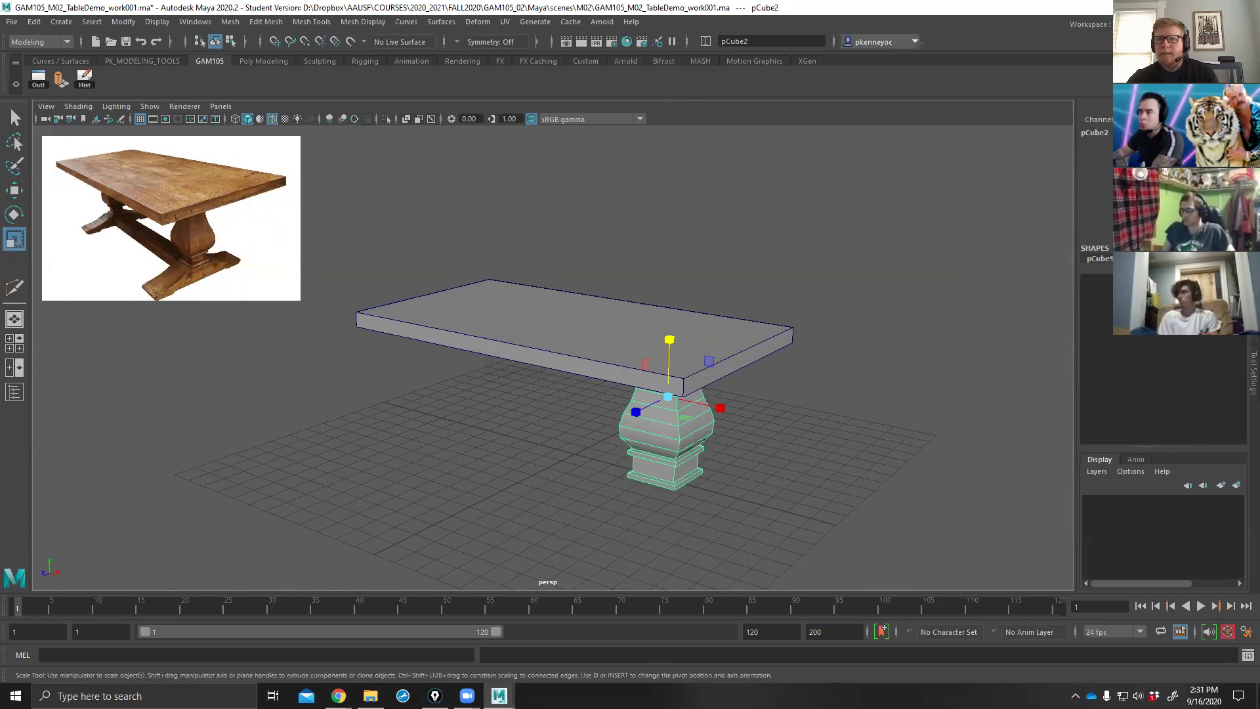
# Open the selected leg's attributes in the Attribute Editor.
pyautogui.keyDown('alt'); pyautogui.moveTo(823, 206); pyautogui.dragTo(824, 366); pyautogui.keyUp('alt')
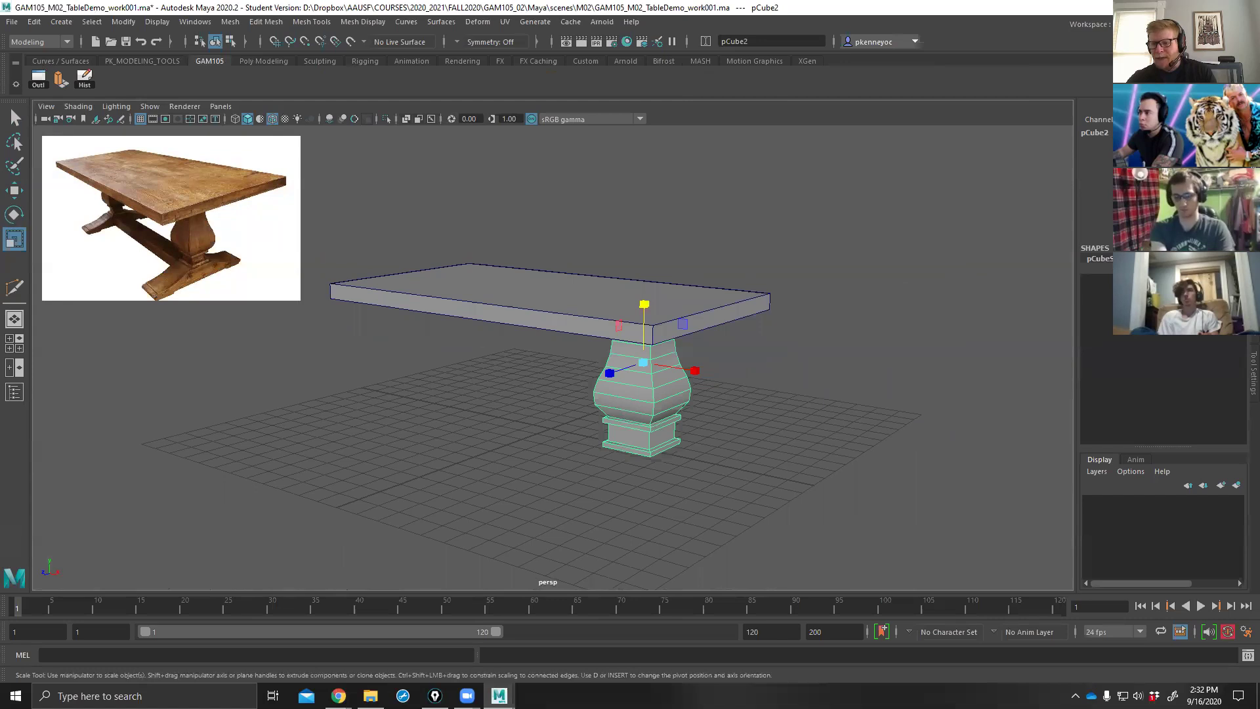
pyautogui.hotkey('ctrl', 'a')
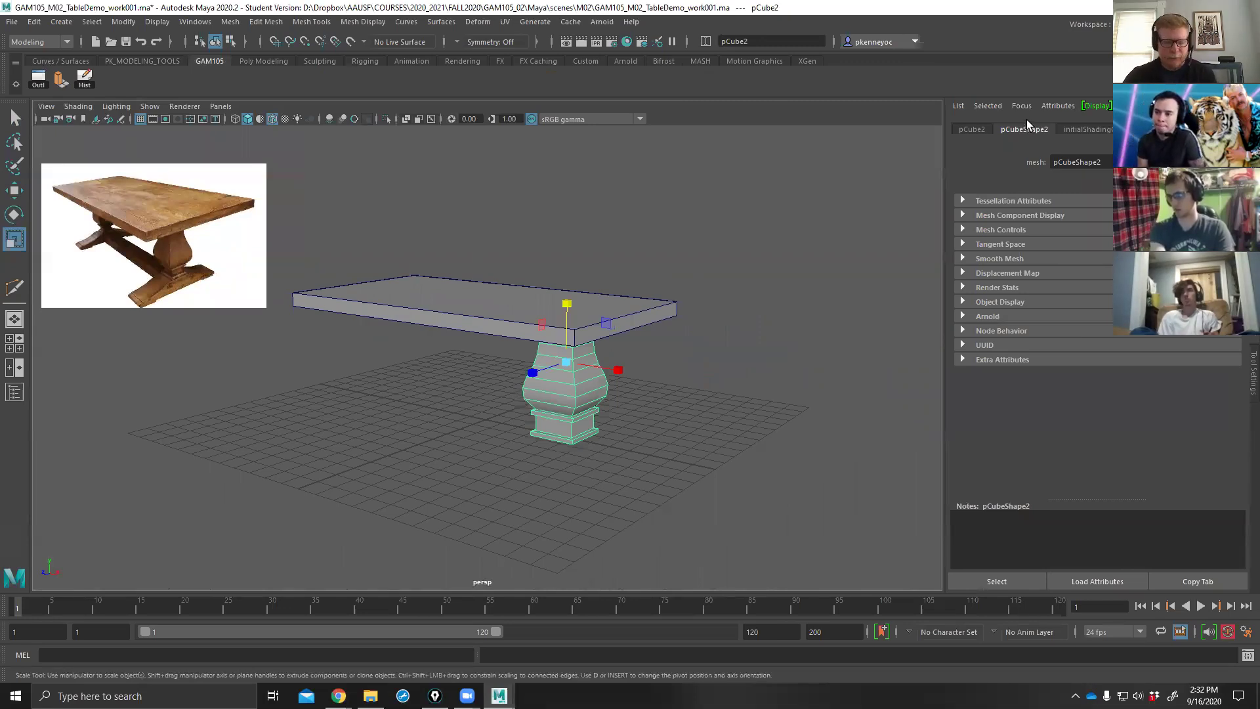
pyautogui.press('w')
pyautogui.moveTo(566, 362); pyautogui.dragTo(390, 253)
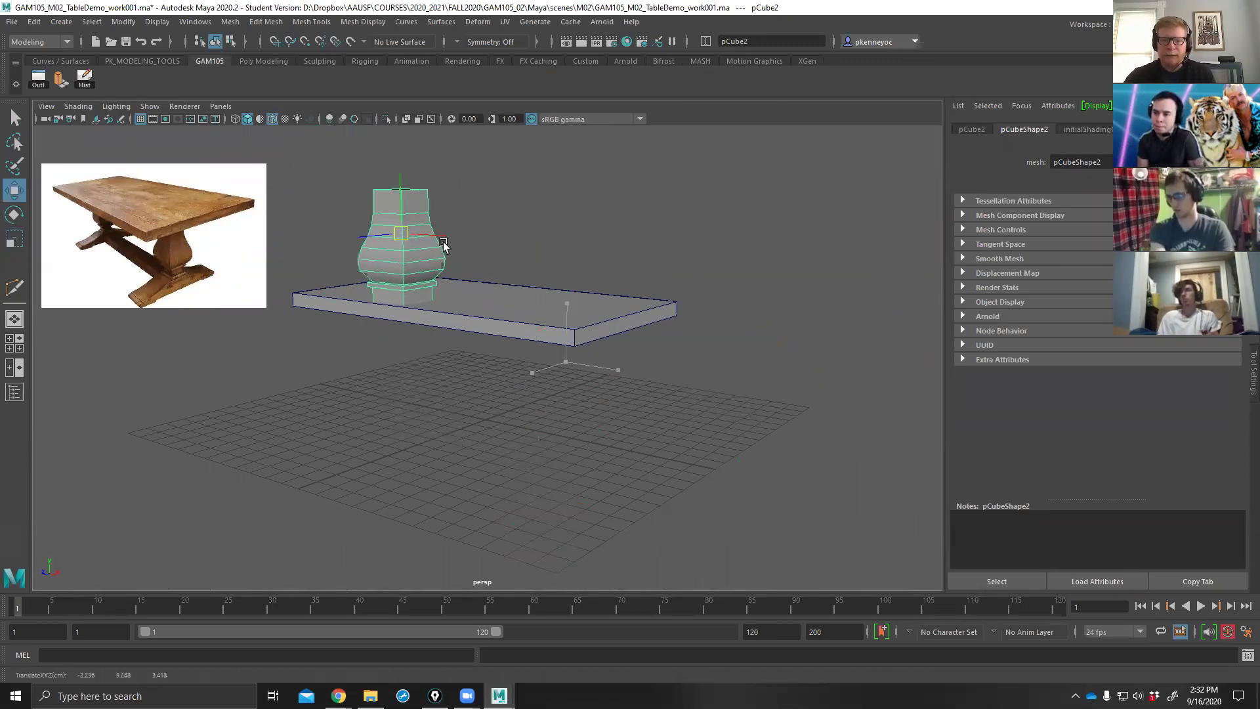
pyautogui.hotkey('ctrl', 'z')
# Compare the leg's transform and shape node attributes, switching between the Attribute Editor and the Channel Box.
pyautogui.click(970, 129)
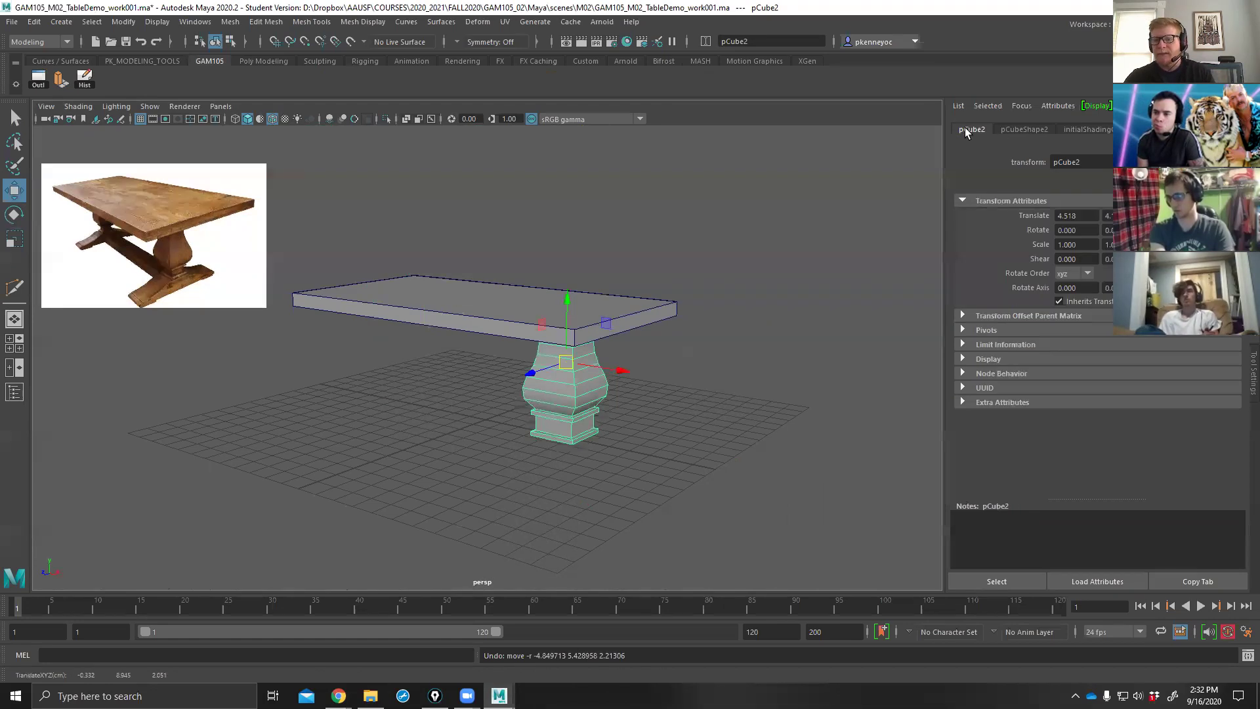
pyautogui.click(1023, 129)
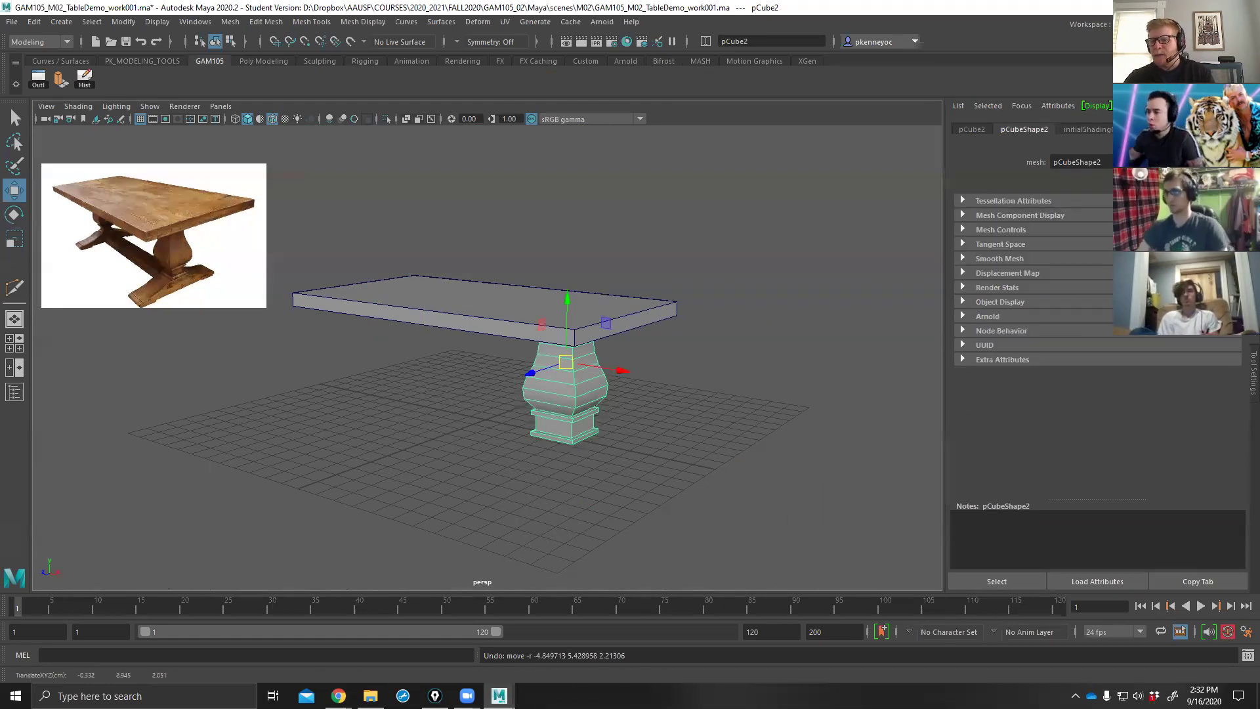
pyautogui.hotkey('ctrl', 'a')
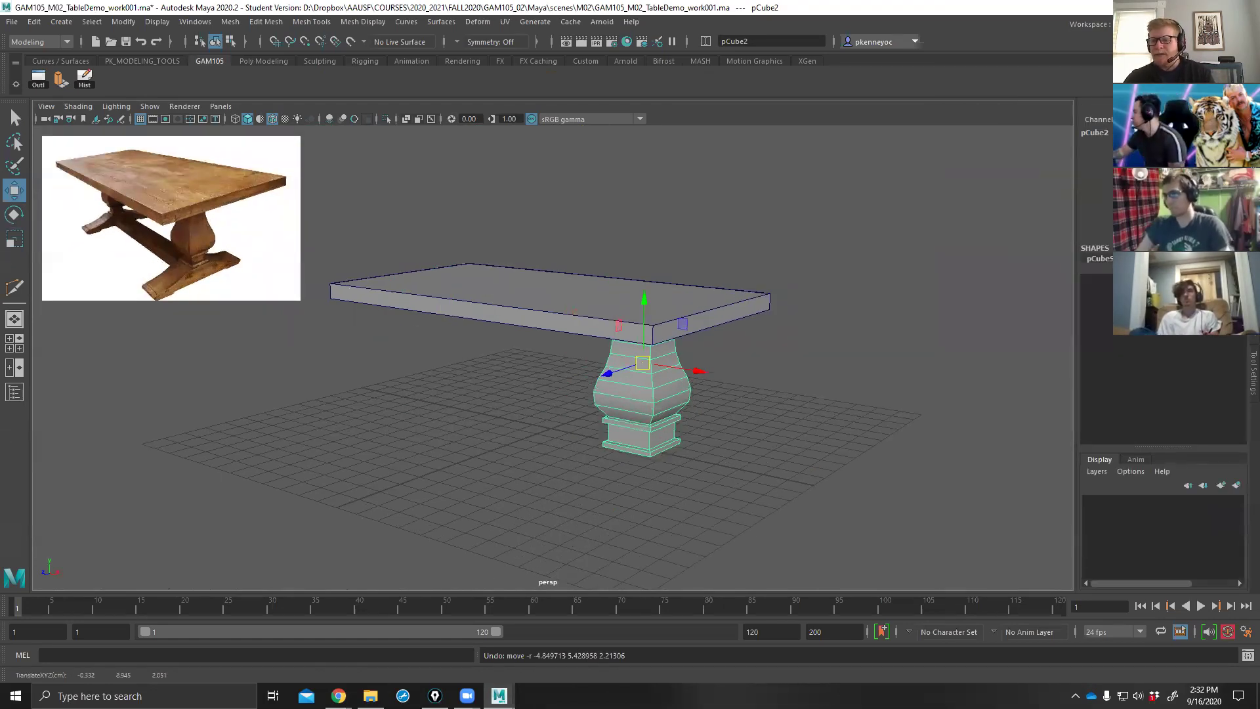
pyautogui.hotkey('ctrl', 'a')
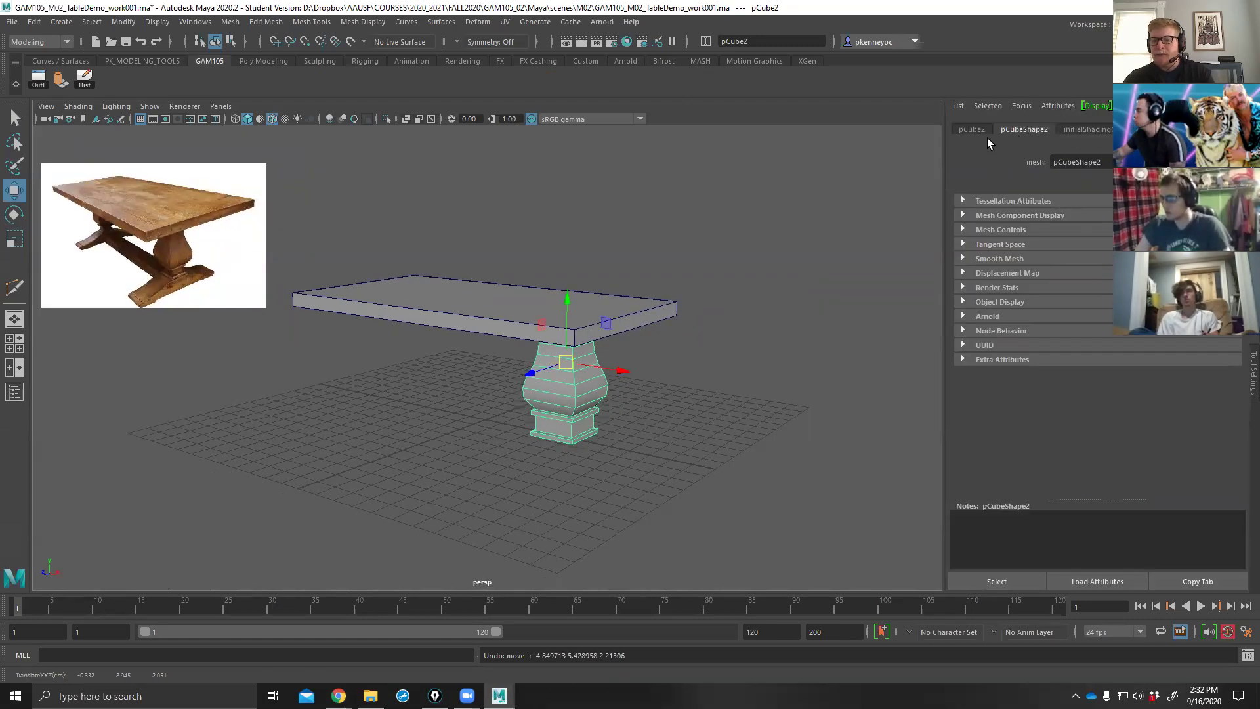
pyautogui.hotkey('ctrl', 'a')
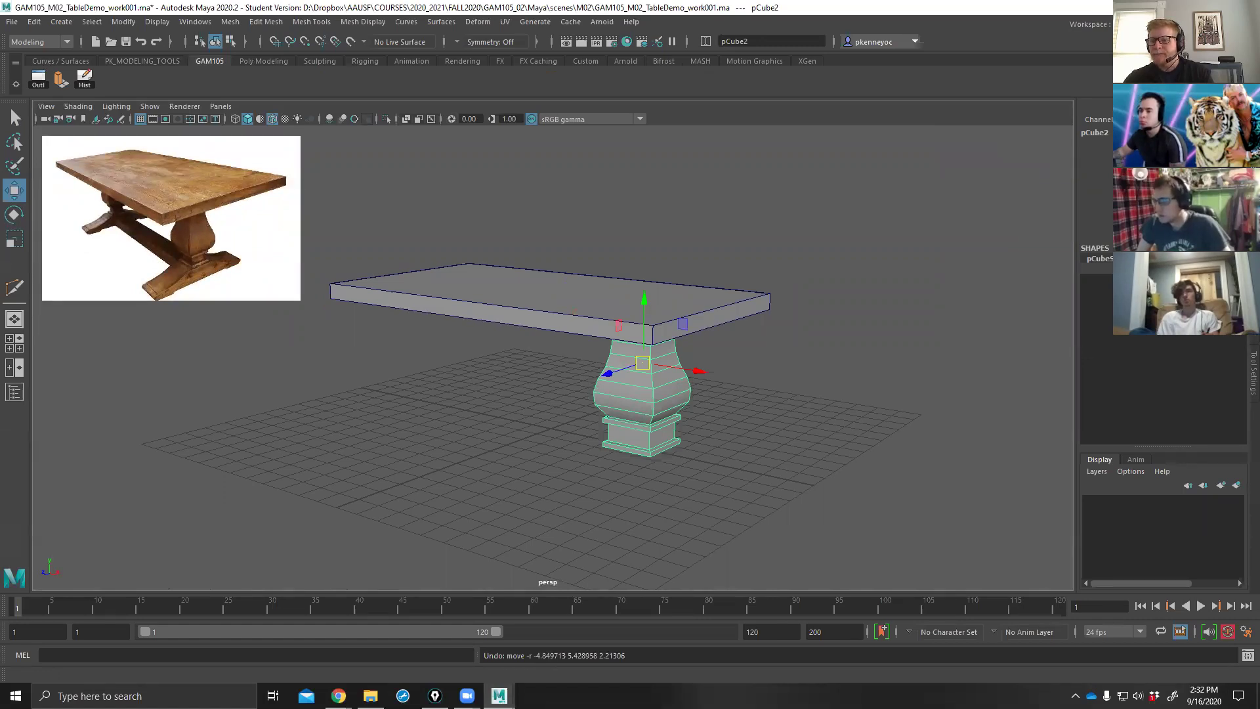
pyautogui.hotkey('ctrl', 'a')
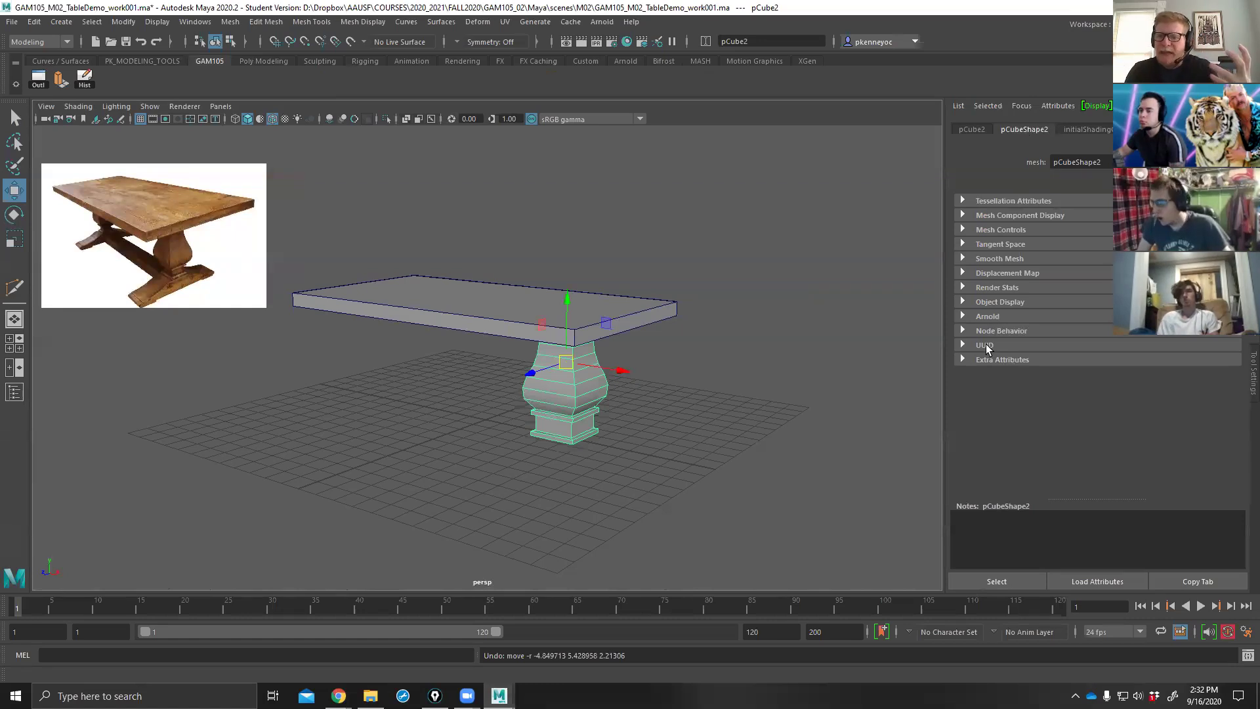
# Examine the Mesh Component Display settings of the leg's shape node, including backface culling.
pyautogui.keyDown('alt'); pyautogui.moveTo(782, 332); pyautogui.dragTo(765, 287); pyautogui.keyUp('alt')
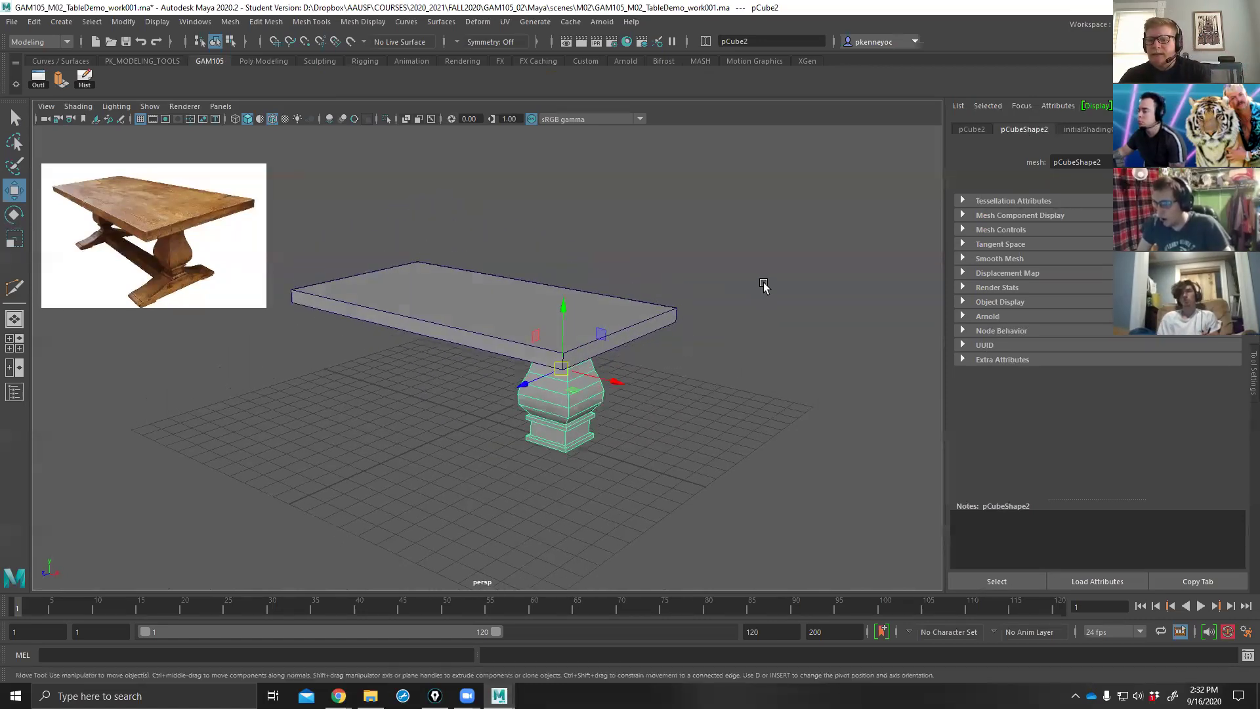
pyautogui.click(987, 217)
pyautogui.scroll(-3, 1004, 348)
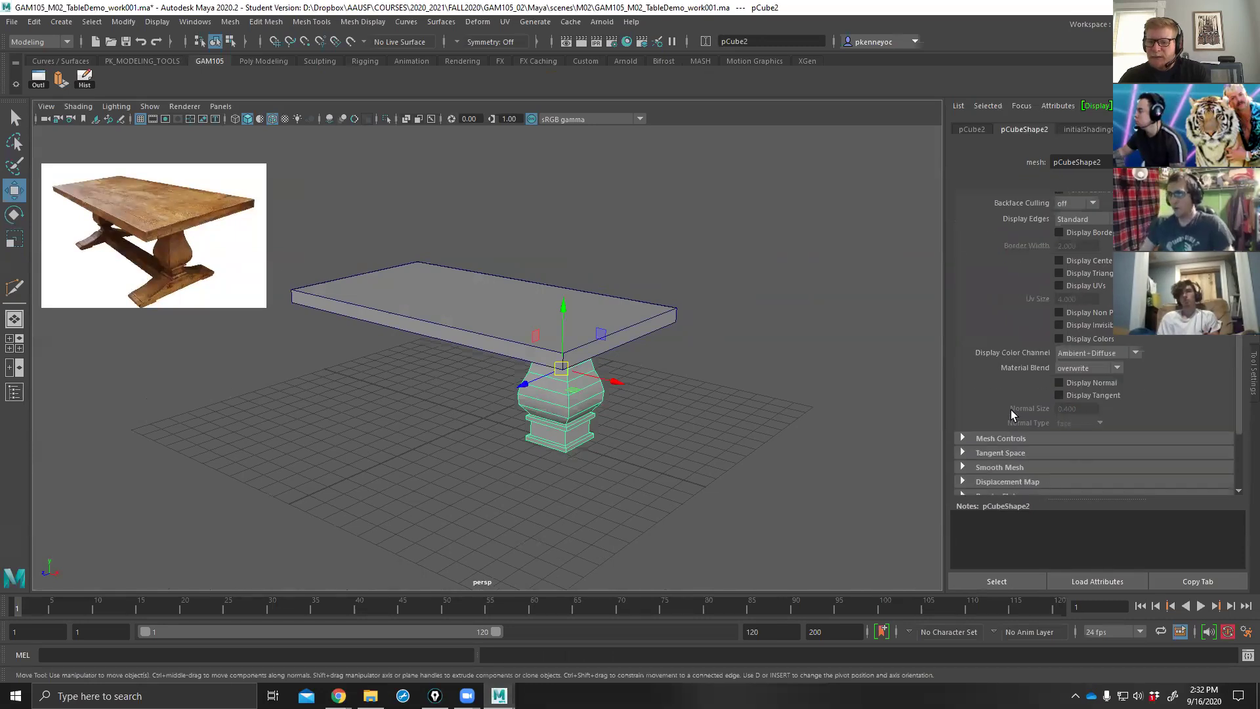
pyautogui.scroll(-3, 1012, 414)
pyautogui.scroll(3, 1027, 285)
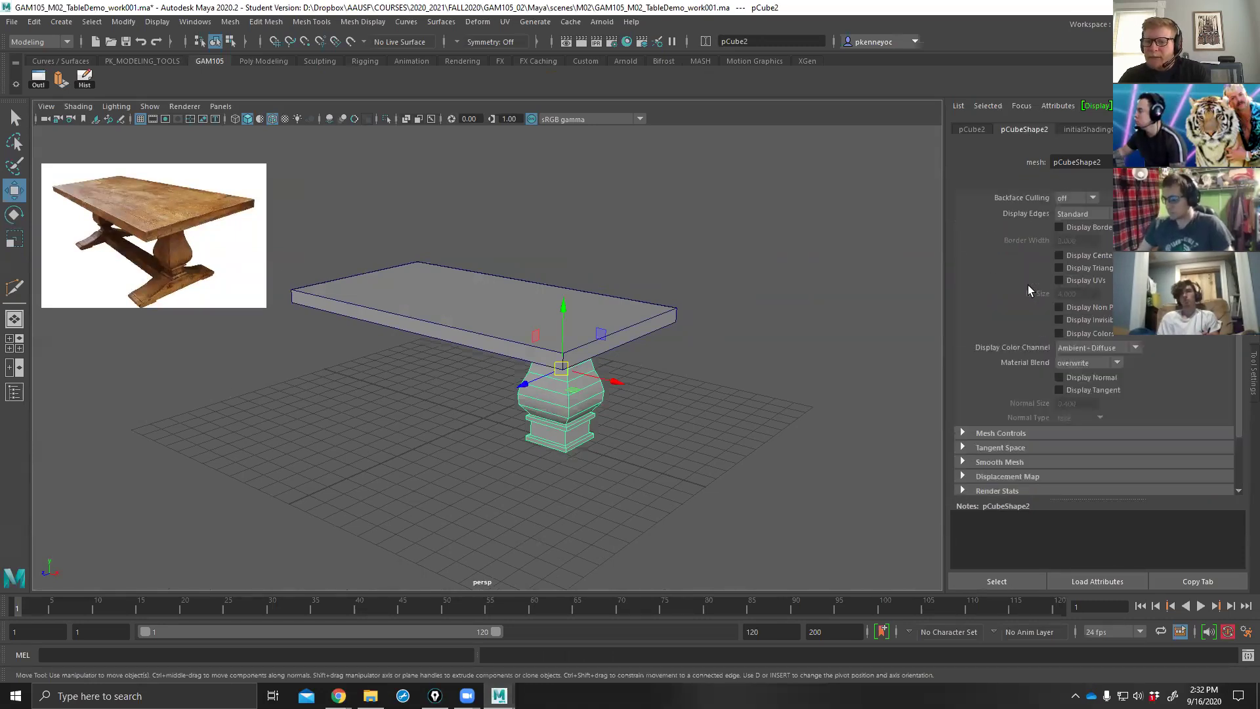
pyautogui.scroll(3, 1028, 285)
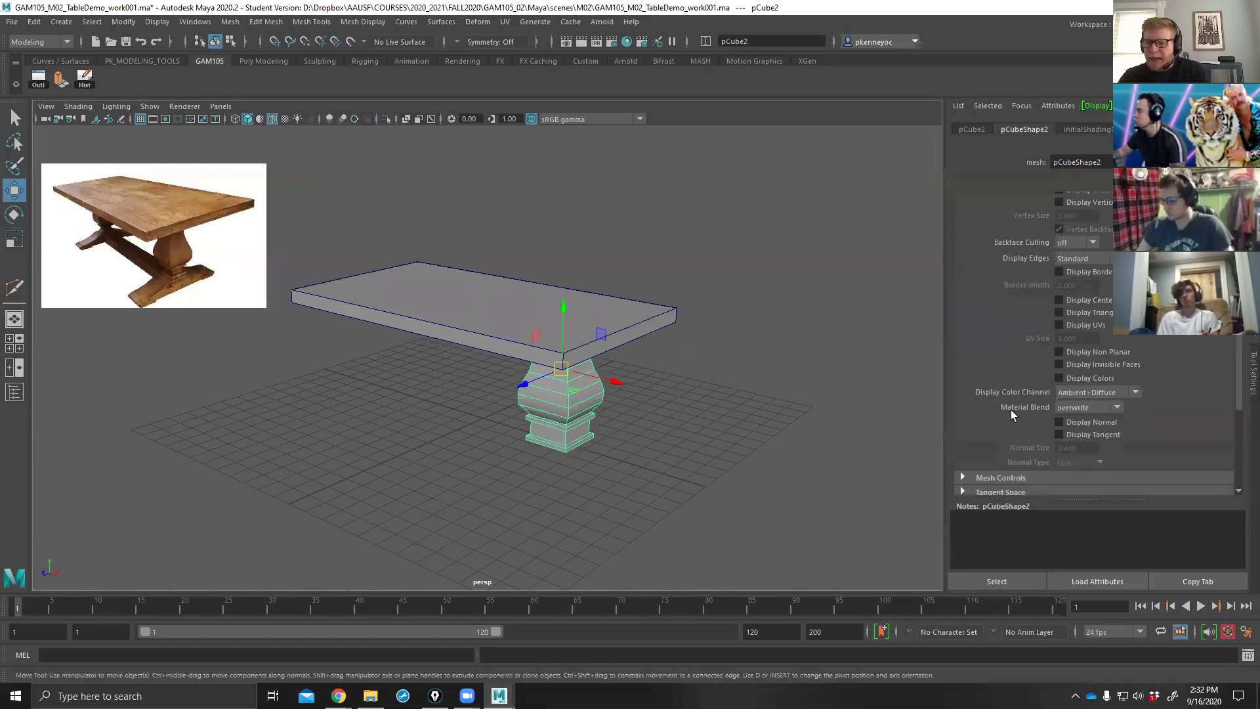
pyautogui.click(979, 217)
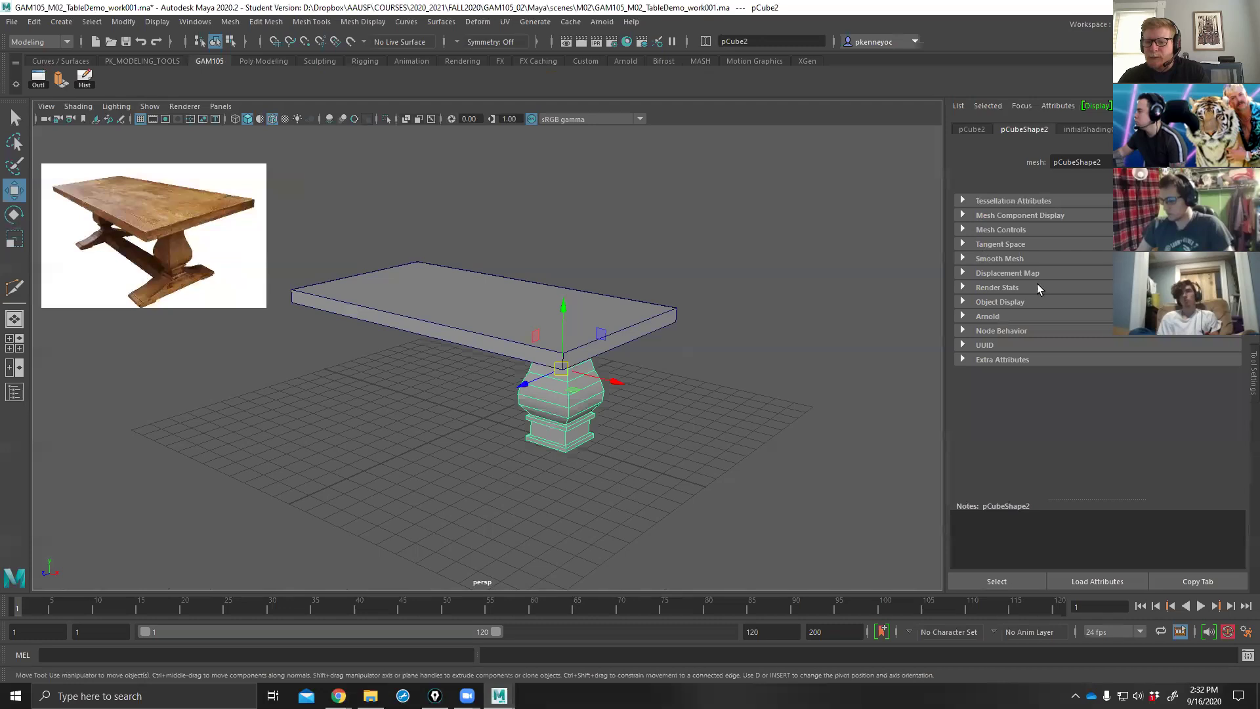
# Examine the Render Stats settings of the leg's shape node, including the Double Sided option.
pyautogui.click(986, 289)
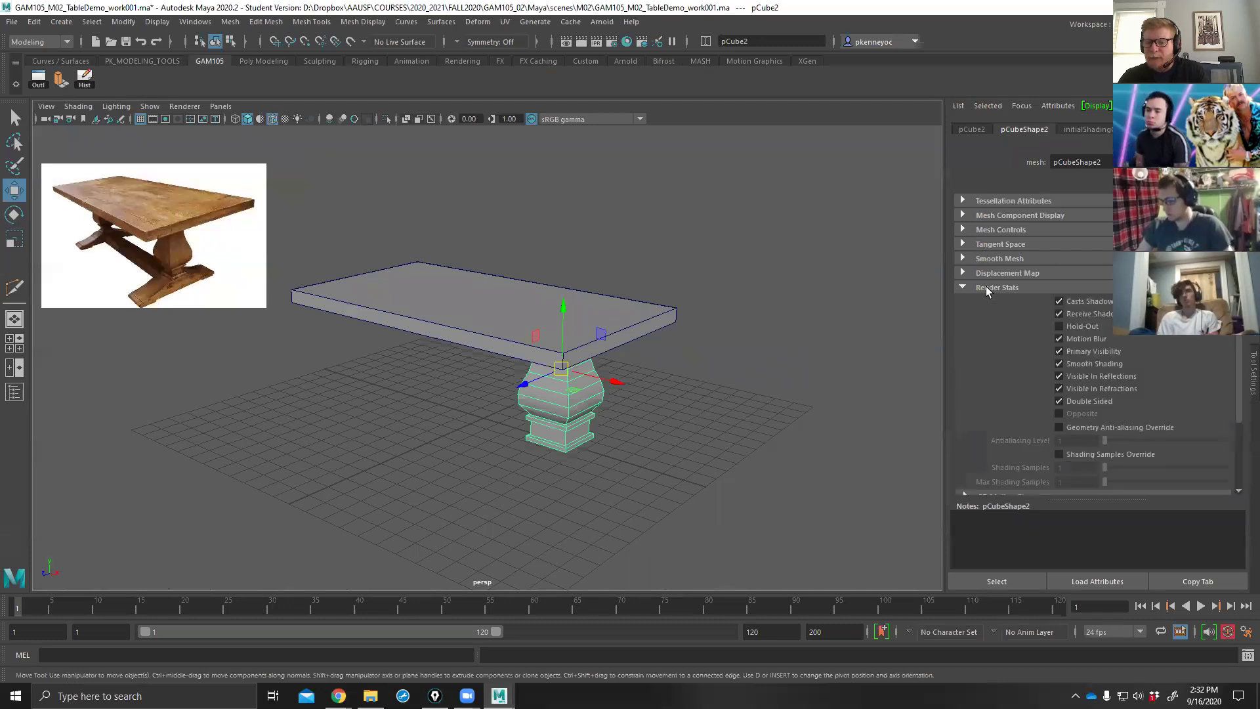
pyautogui.scroll(-2, 984, 334)
pyautogui.scroll(-1, 983, 371)
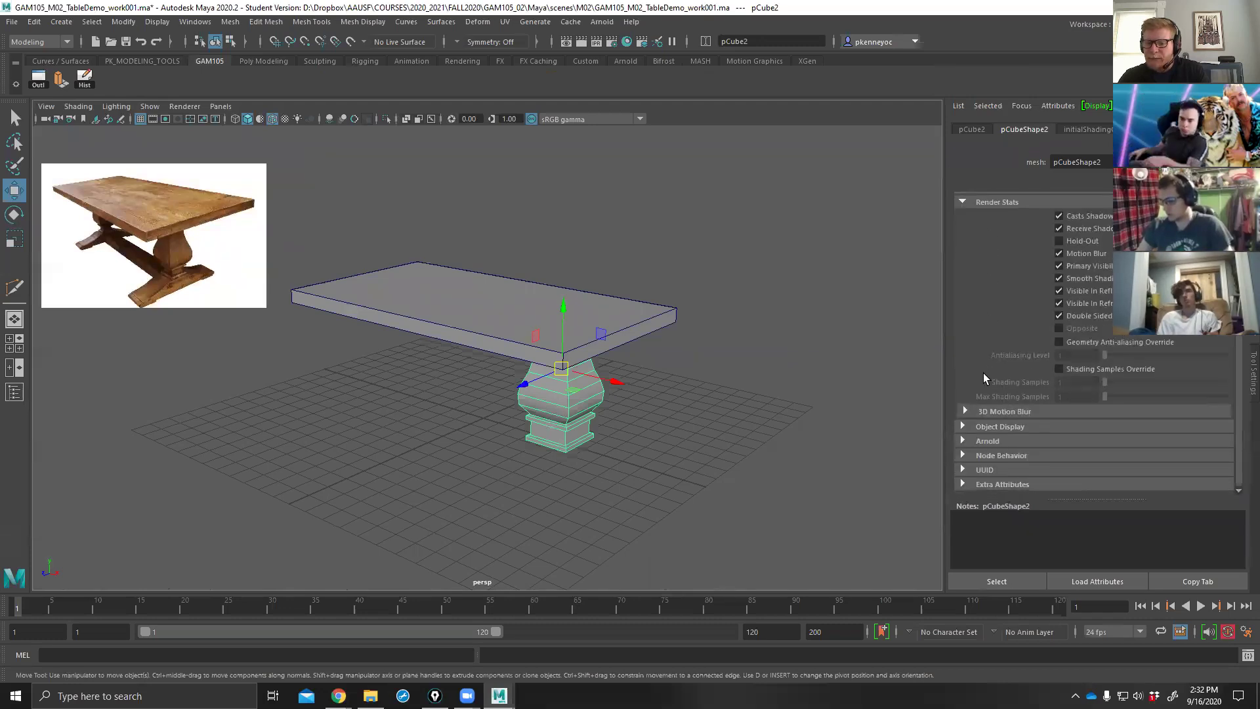
pyautogui.scroll(1, 1036, 329)
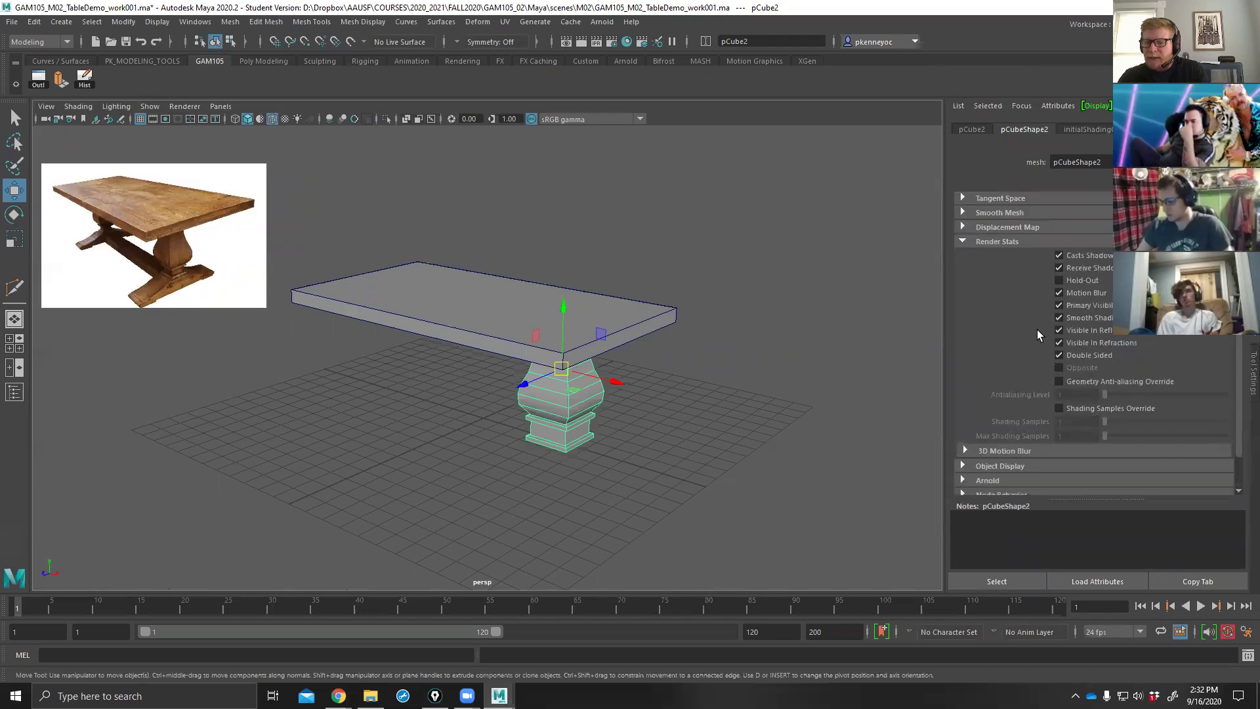
pyautogui.scroll(1, 1017, 273)
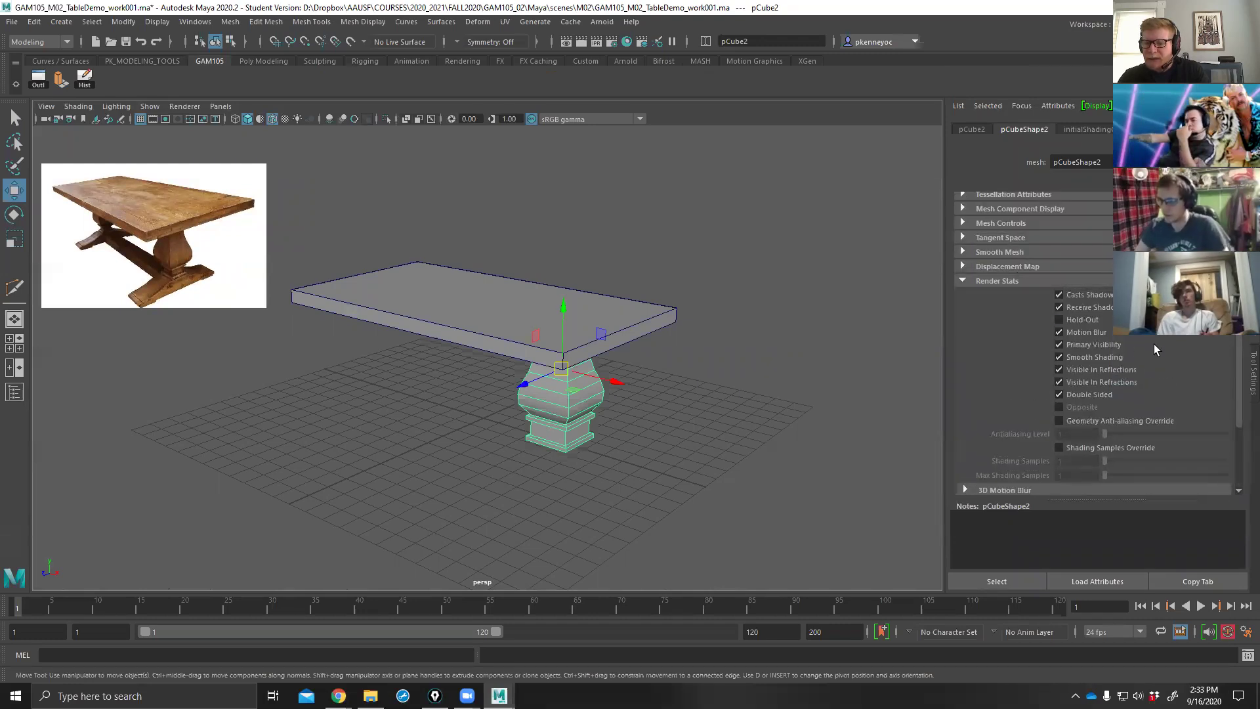
pyautogui.click(979, 281)
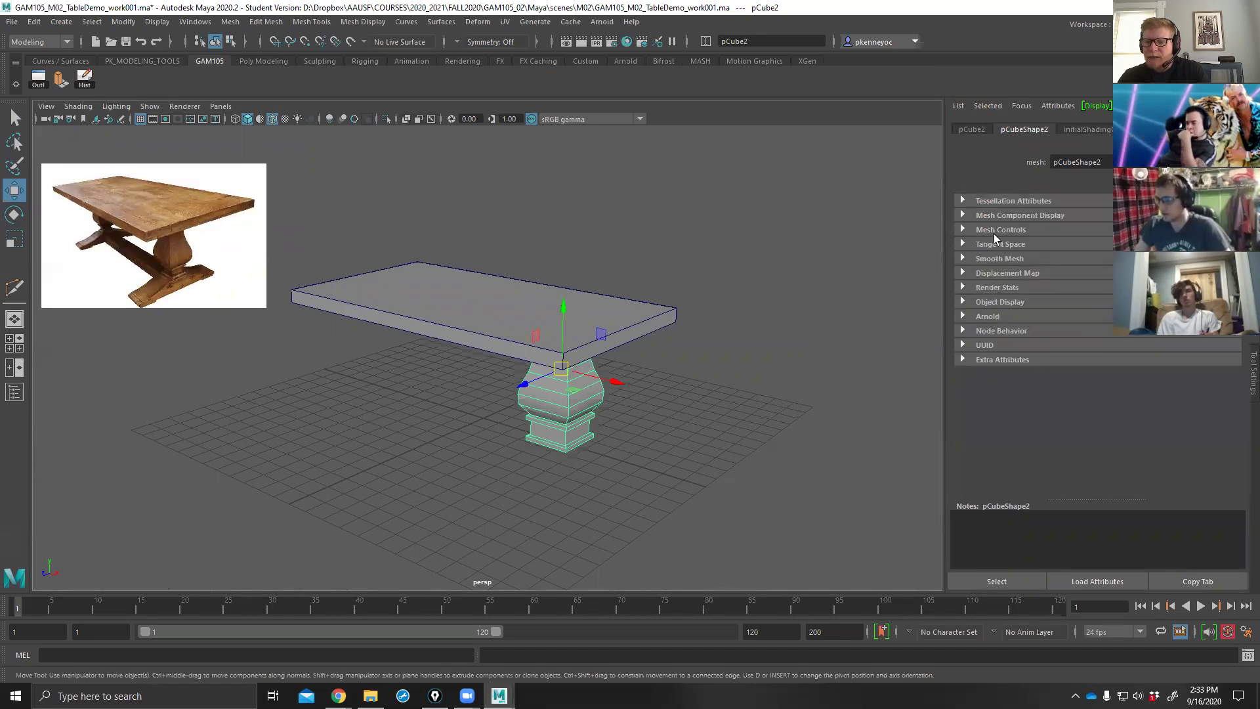
# Look through the leg shape's Mesh Component Display, Mesh Controls and Object Display settings.
pyautogui.click(1001, 215)
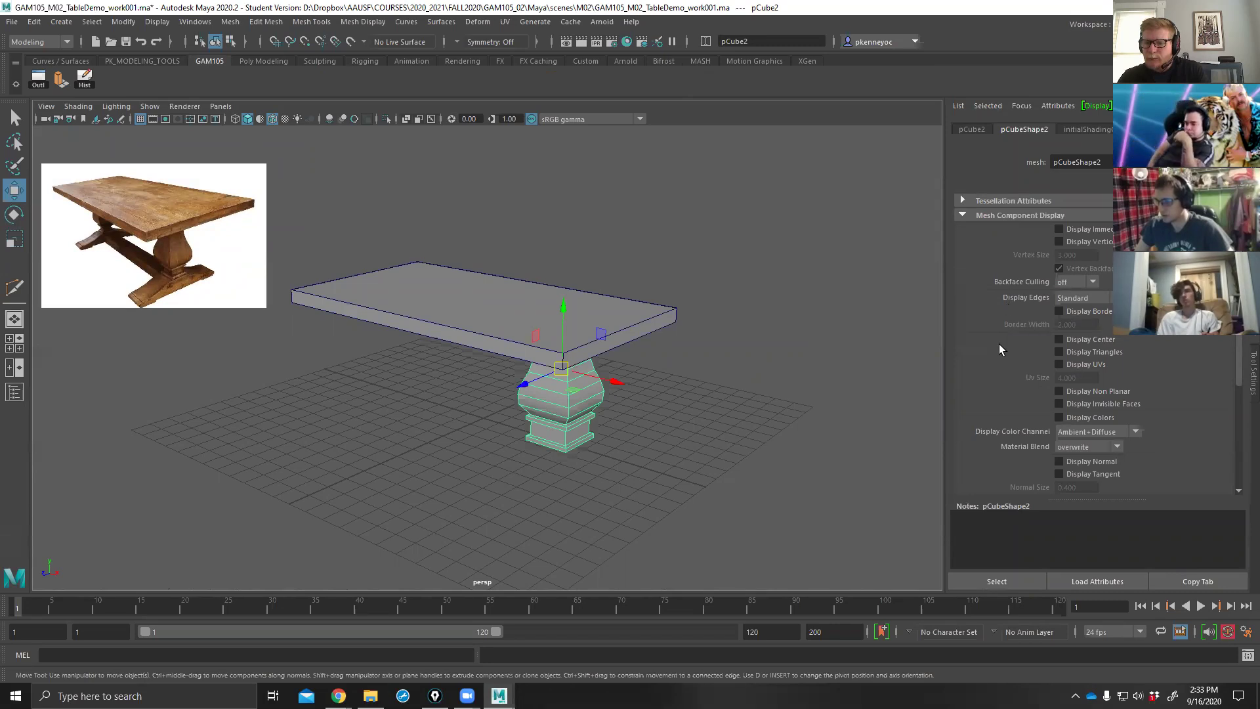
pyautogui.scroll(-2, 999, 346)
pyautogui.scroll(-2, 984, 407)
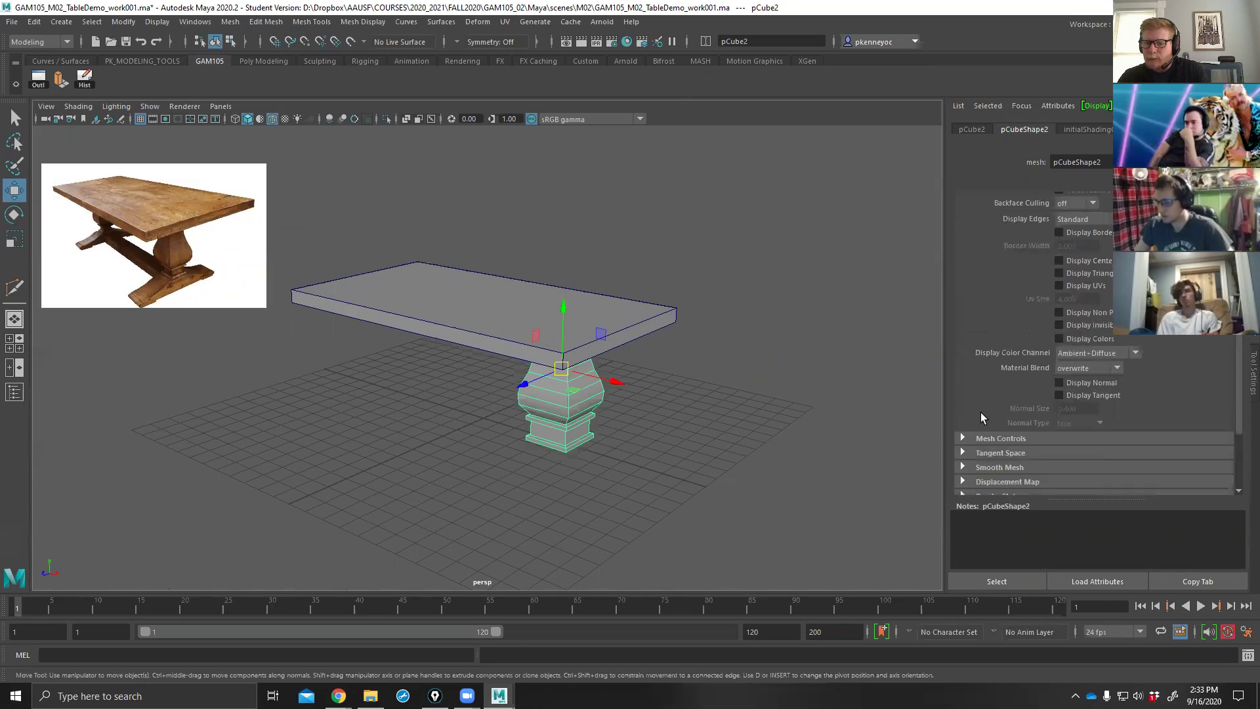
pyautogui.click(979, 439)
pyautogui.scroll(-2, 990, 378)
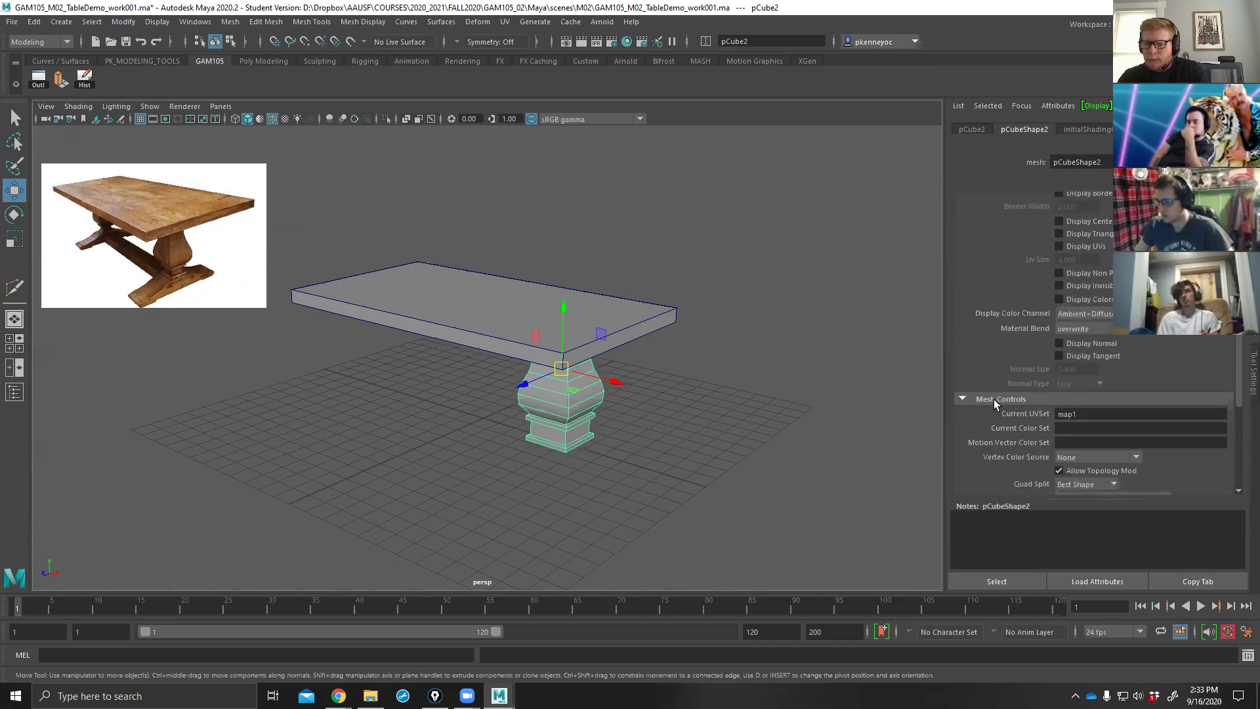
pyautogui.click(994, 399)
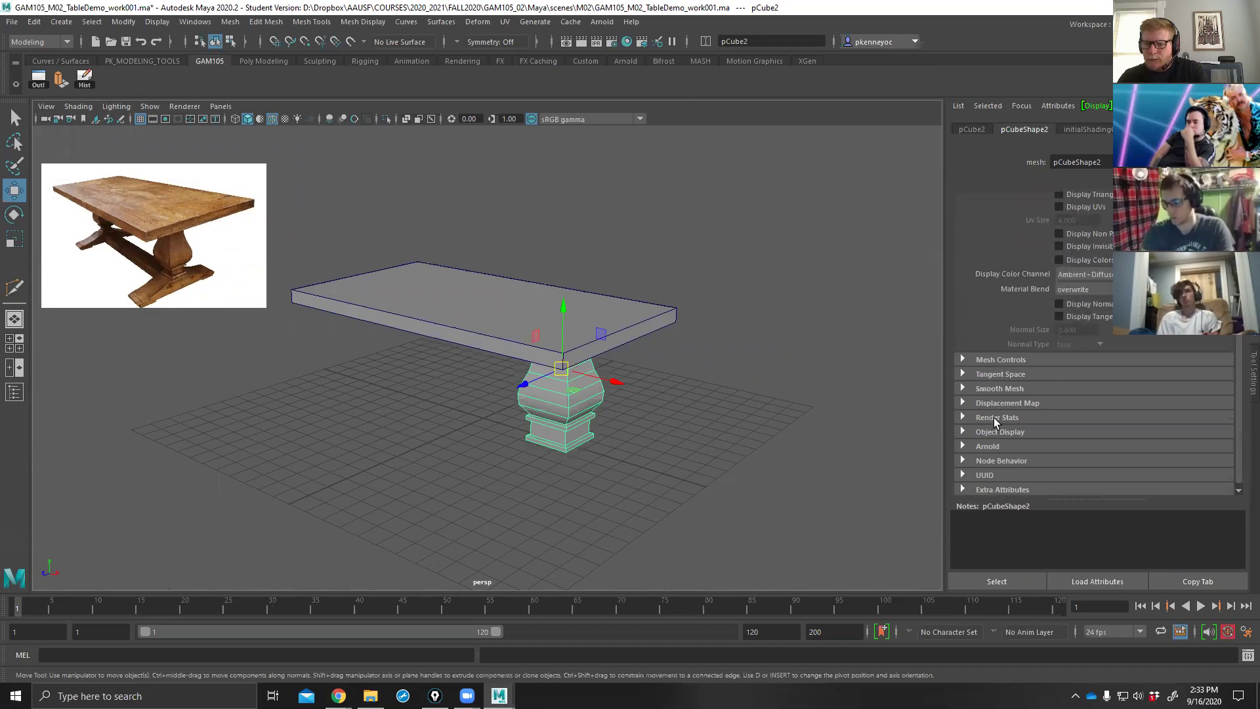
pyautogui.click(995, 431)
pyautogui.scroll(-4, 984, 361)
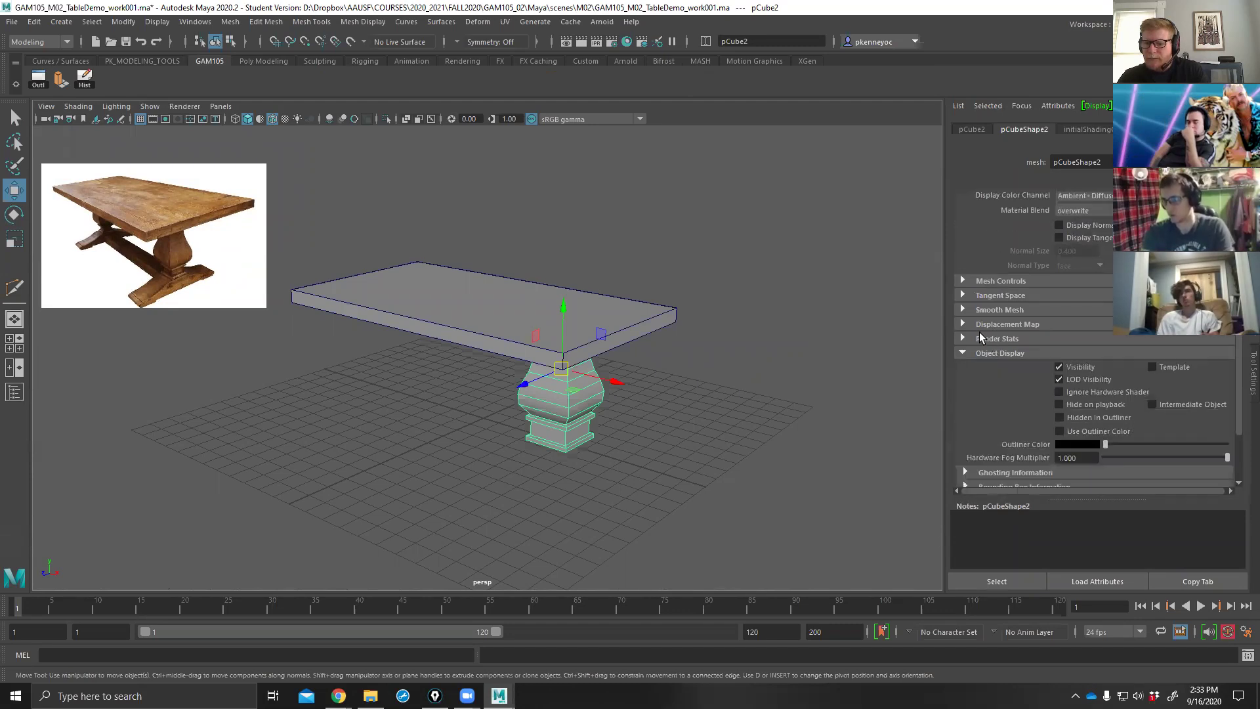
pyautogui.scroll(-4, 984, 358)
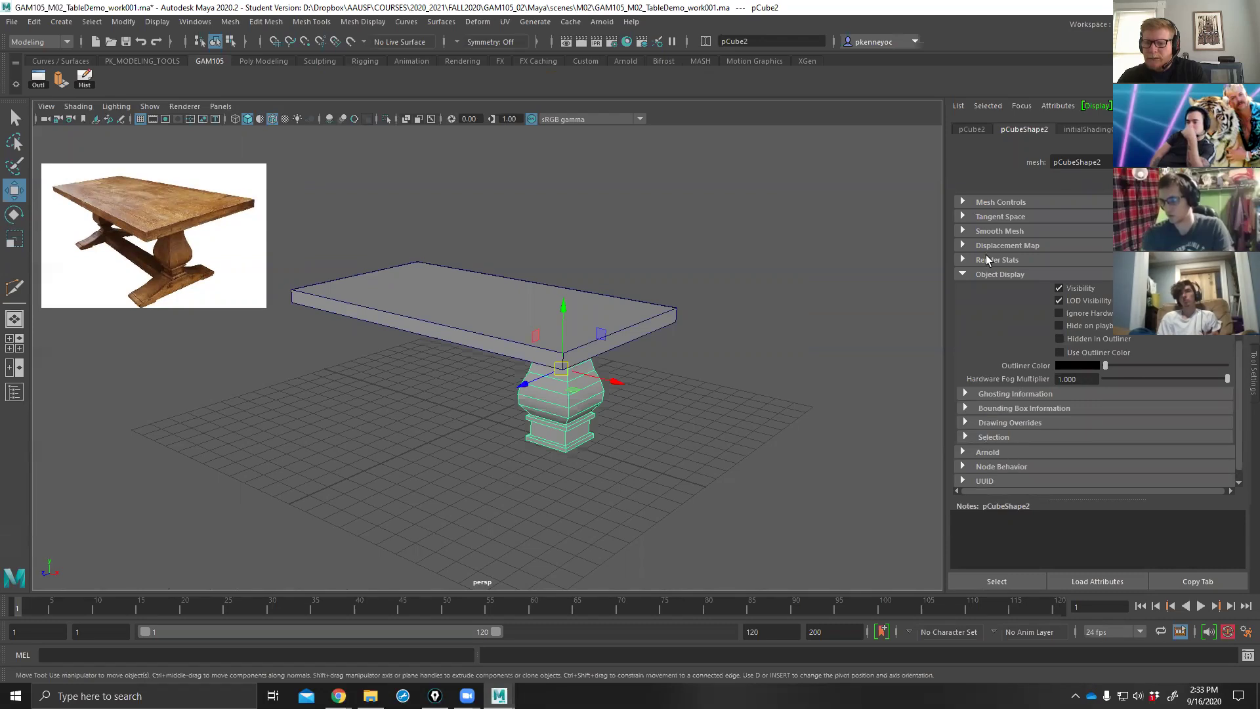
pyautogui.click(987, 274)
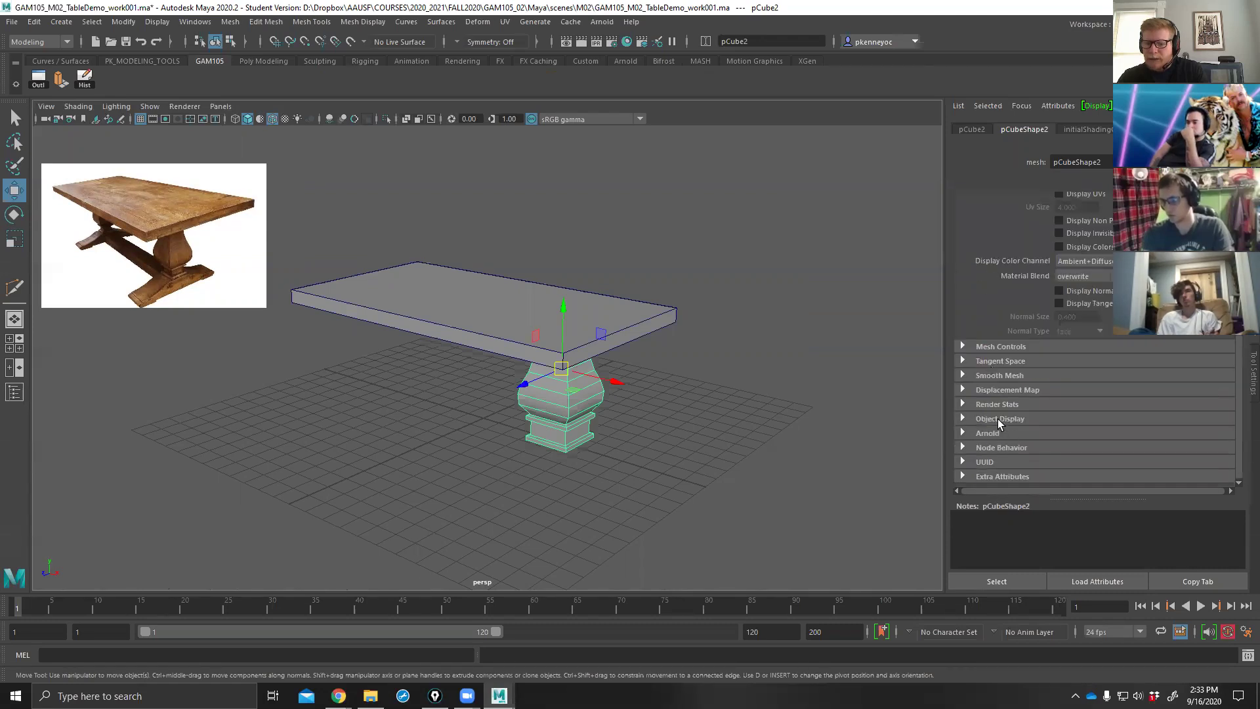
# Look through the leg shape's Render Stats and the neighbouring Smooth Mesh and Displacement Map sections.
pyautogui.click(985, 404)
pyautogui.scroll(-8, 989, 298)
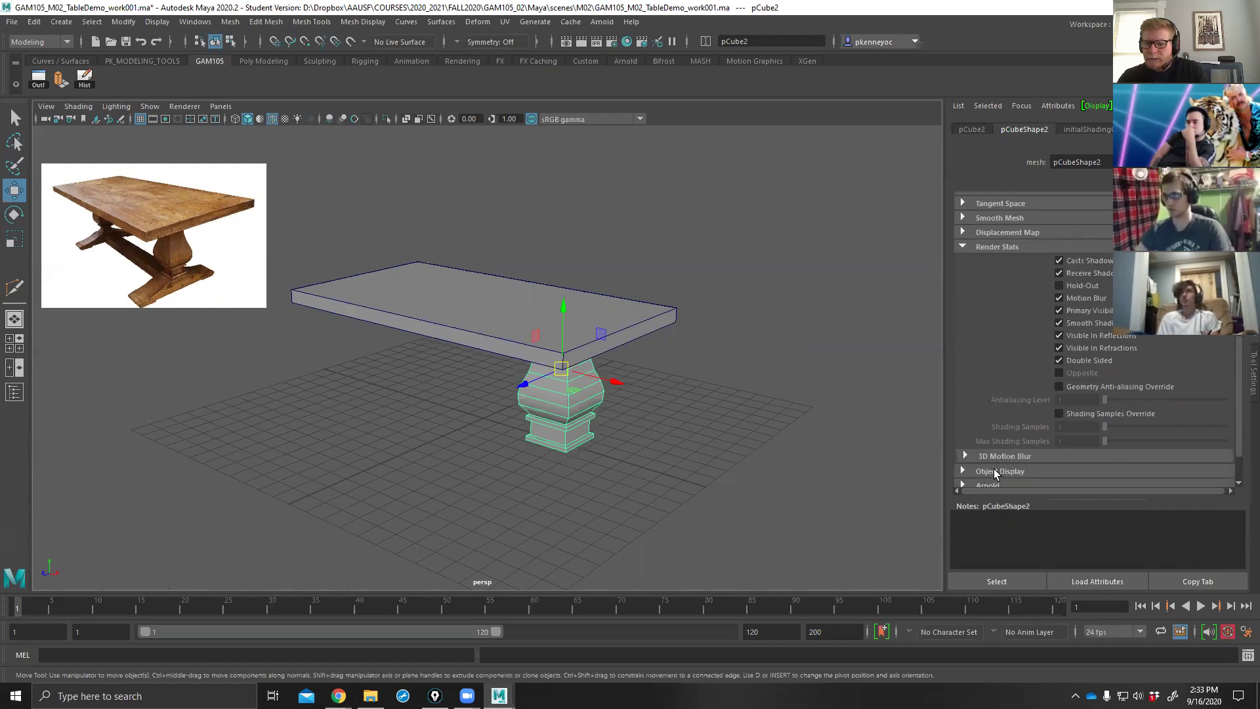
pyautogui.scroll(-2, 999, 348)
pyautogui.scroll(2, 997, 346)
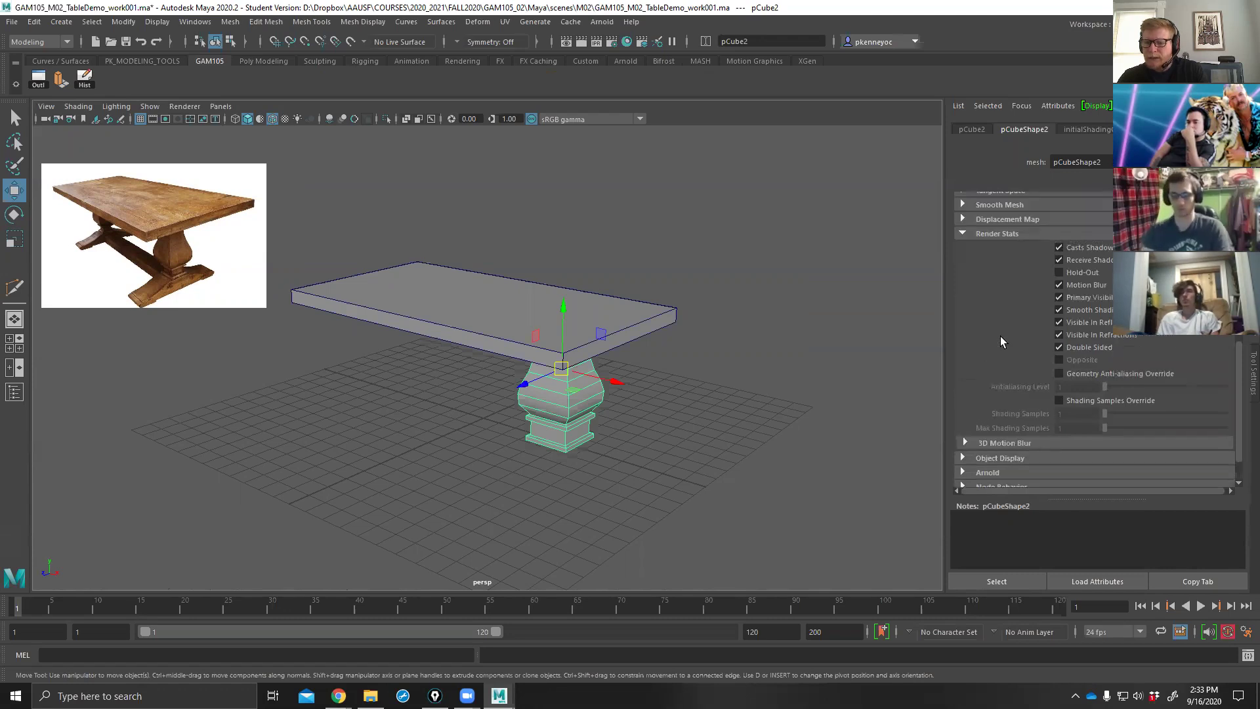
pyautogui.scroll(3, 1001, 336)
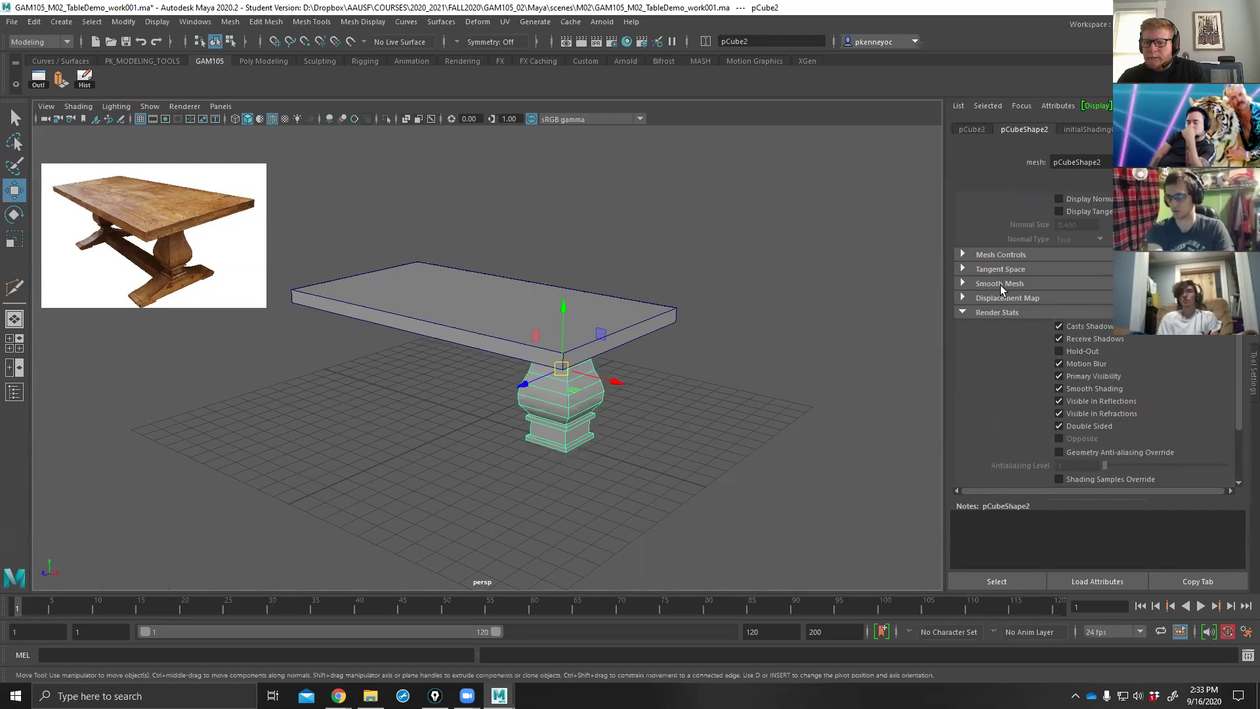
pyautogui.scroll(3, 1000, 289)
pyautogui.scroll(-7, 999, 283)
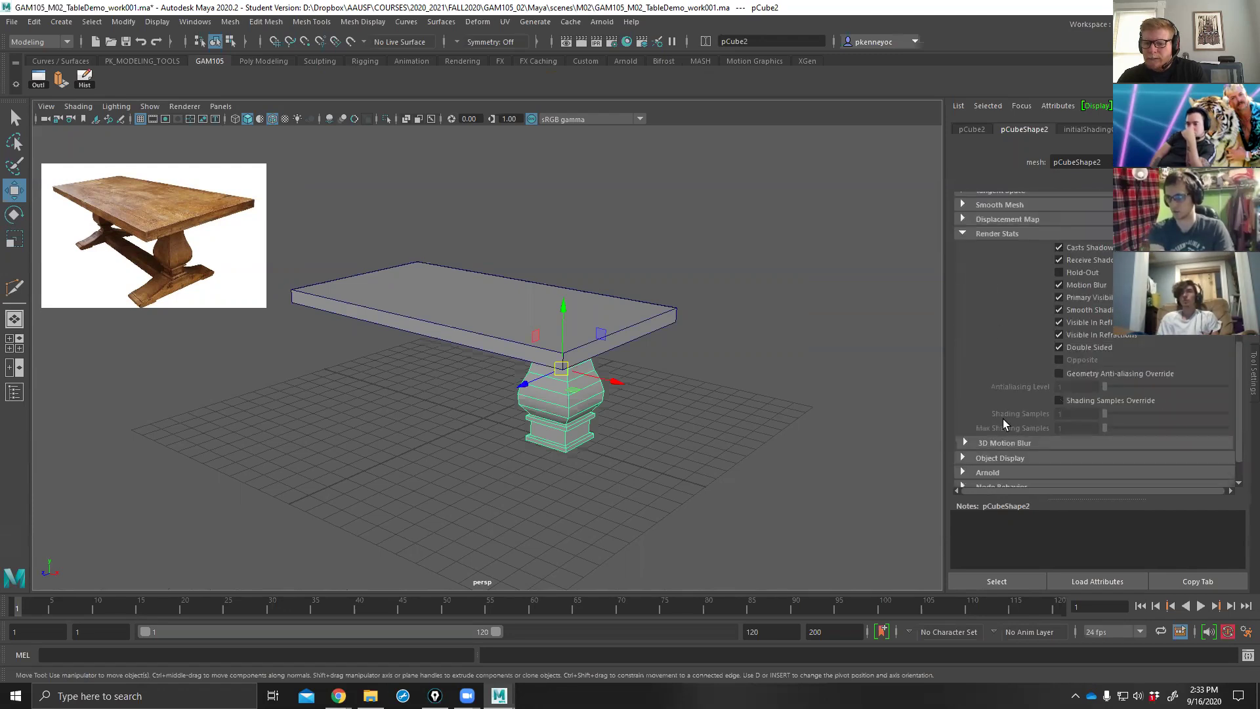
# Enable the drawing overrides in the Object Display settings of the leg's shape node.
pyautogui.click(995, 419)
pyautogui.scroll(-4, 995, 367)
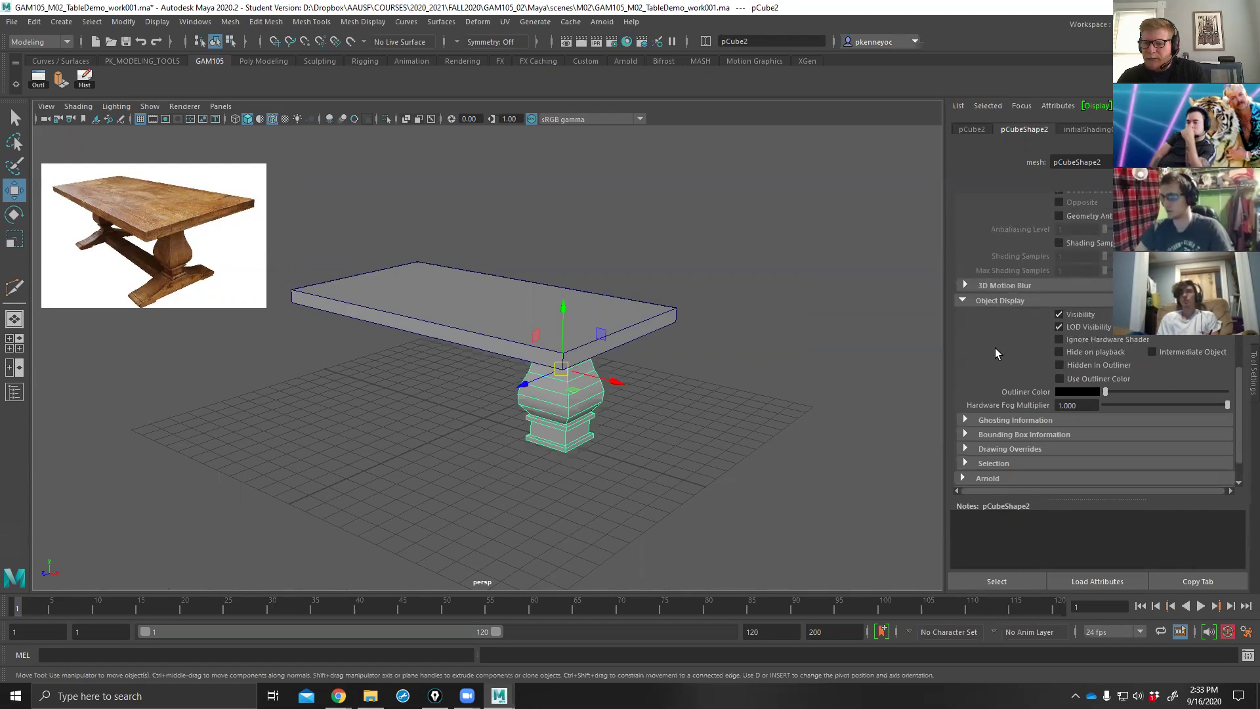
pyautogui.scroll(-2, 995, 367)
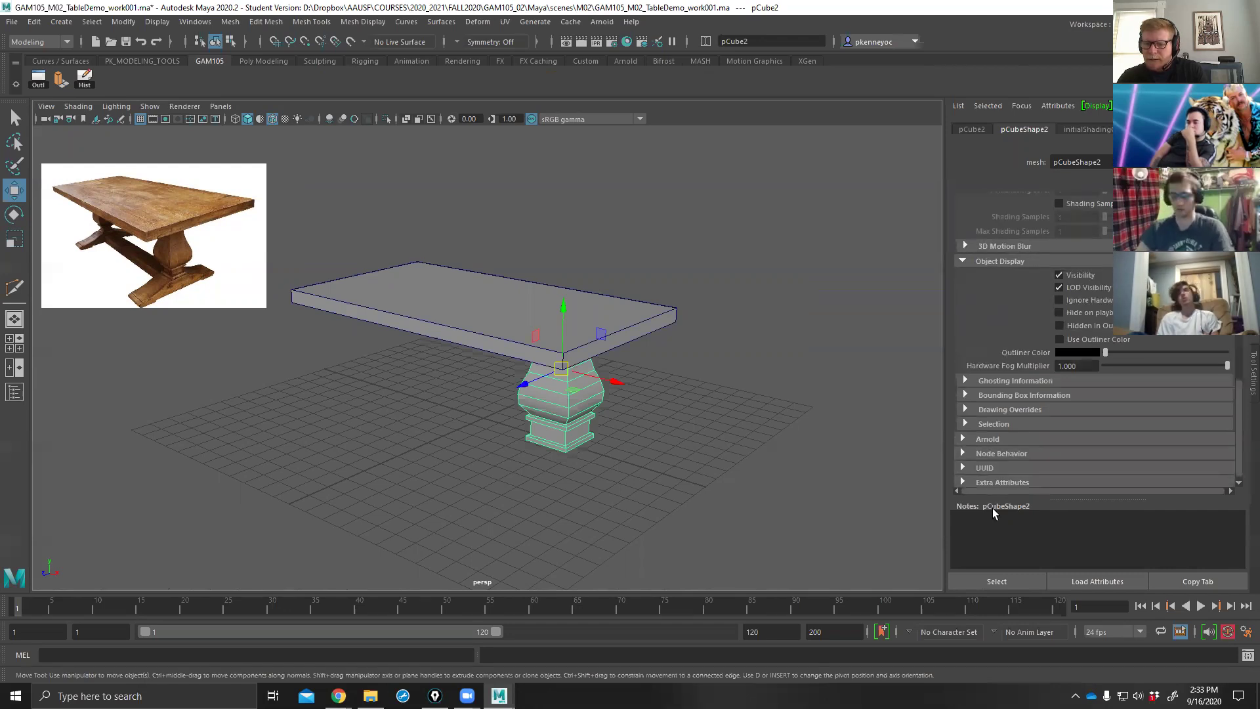
pyautogui.click(996, 405)
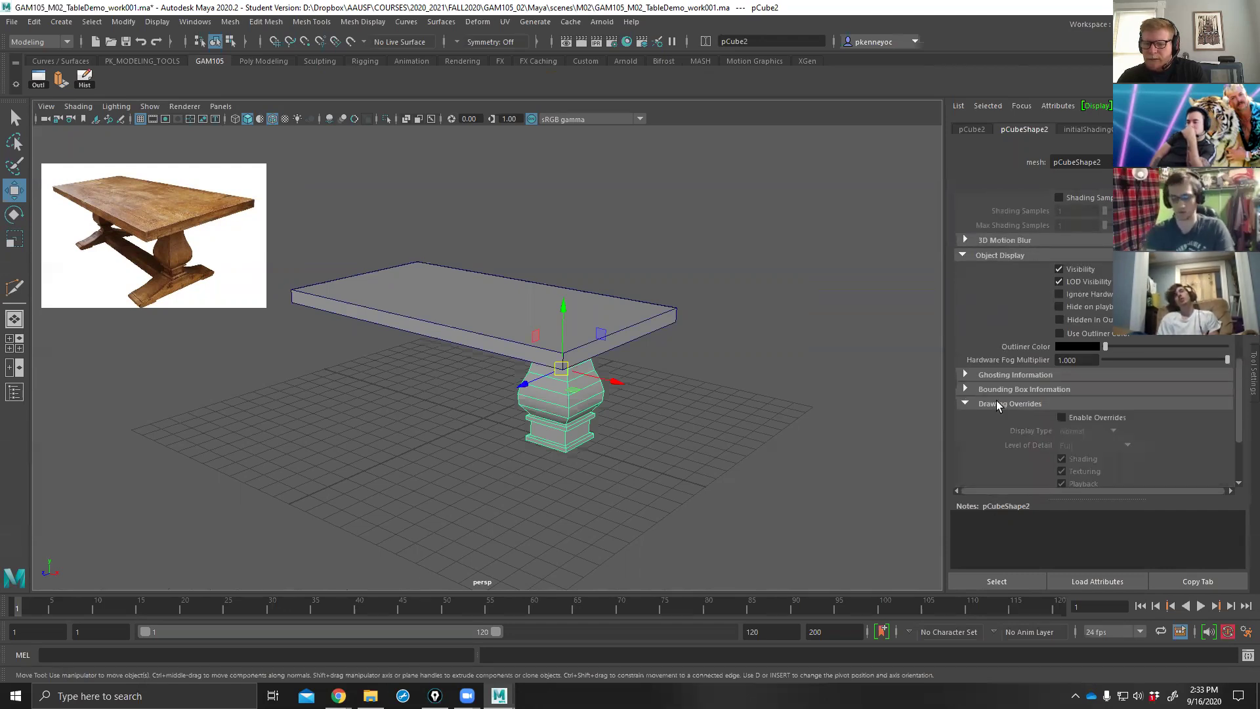
pyautogui.scroll(-4, 986, 296)
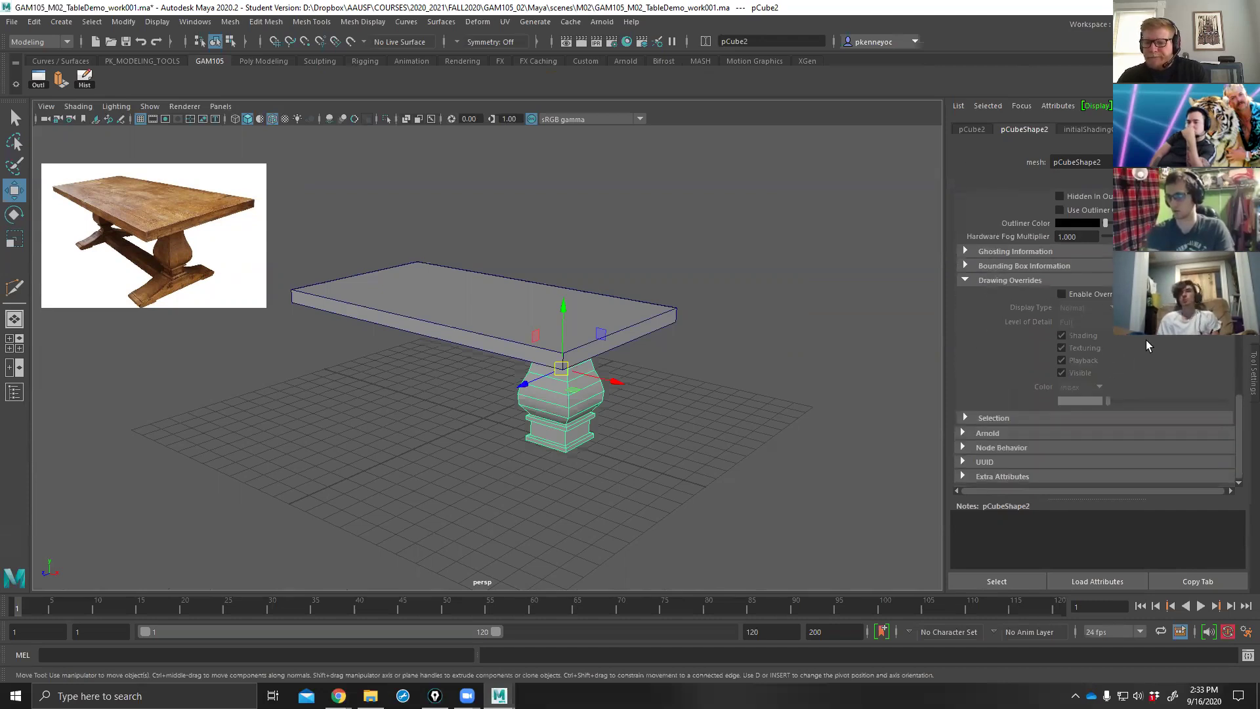
pyautogui.click(1062, 295)
# Turn off Shading in the leg's drawing overrides, keeping Level of Detail at Full, and inspect the leg beside the shaded tabletop.
pyautogui.click(1077, 309)
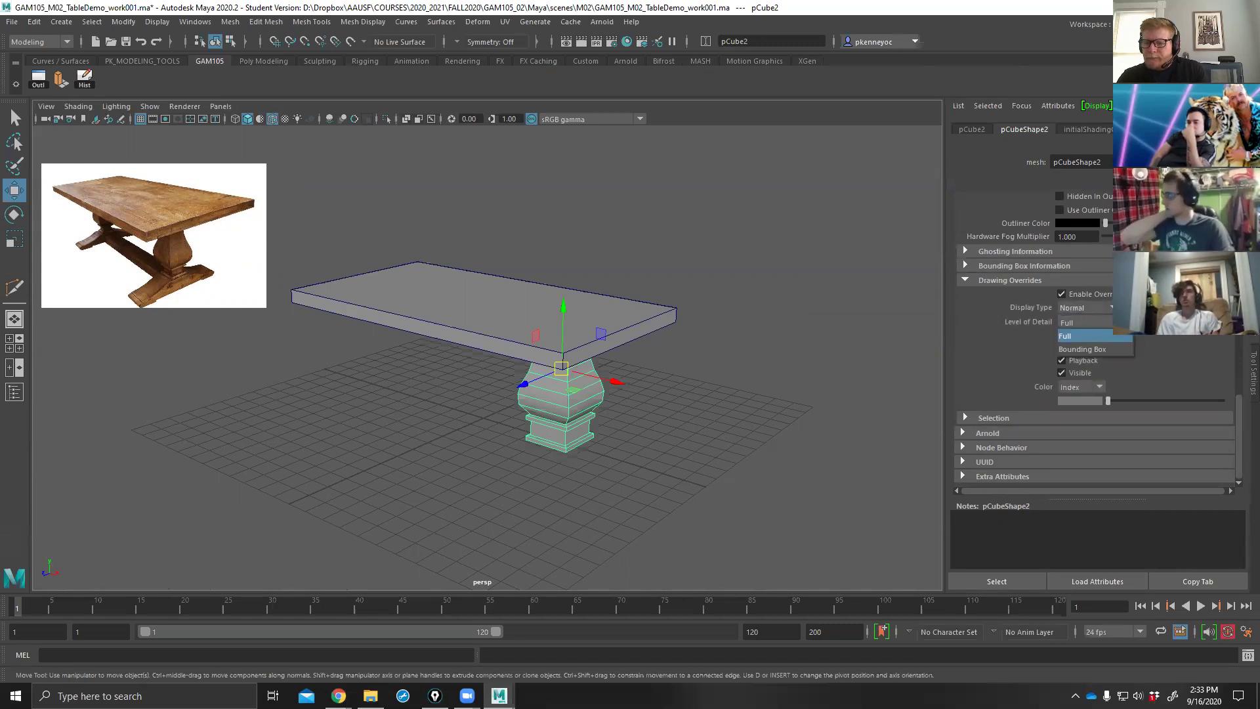
pyautogui.click(1103, 321)
pyautogui.click(1062, 336)
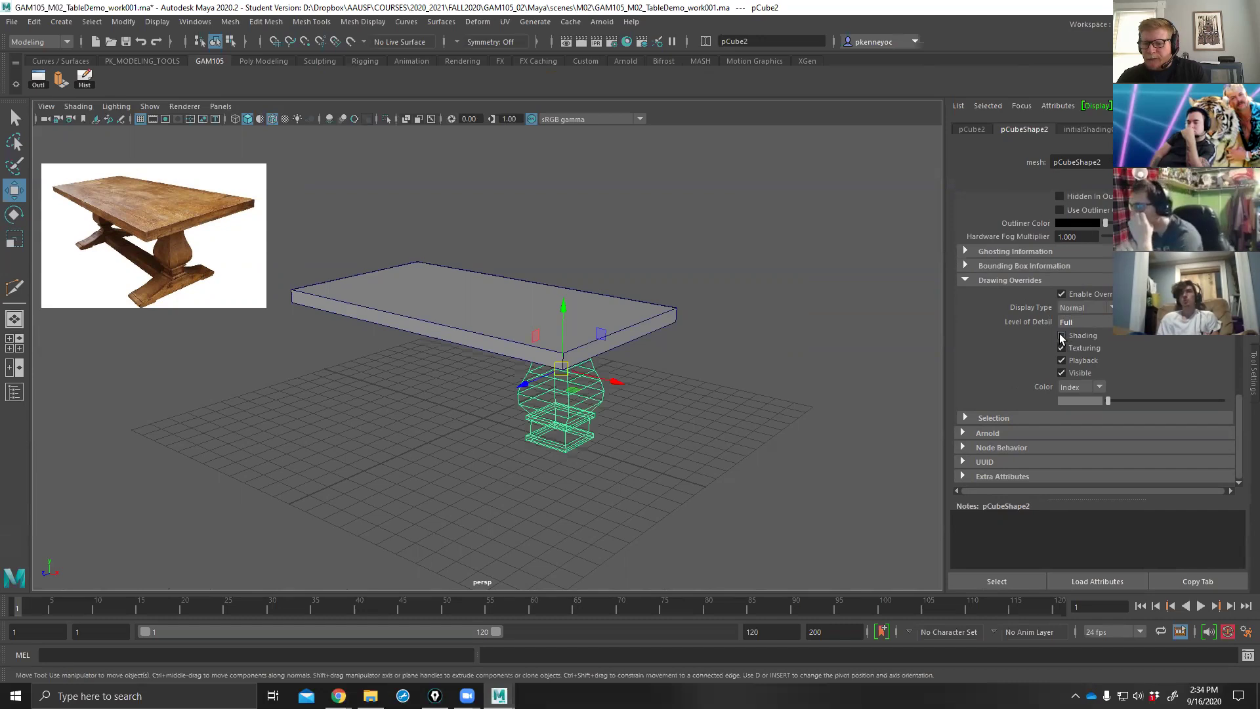
pyautogui.click(729, 336)
pyautogui.keyDown('alt'); pyautogui.moveTo(754, 329); pyautogui.dragTo(734, 346); pyautogui.keyUp('alt')
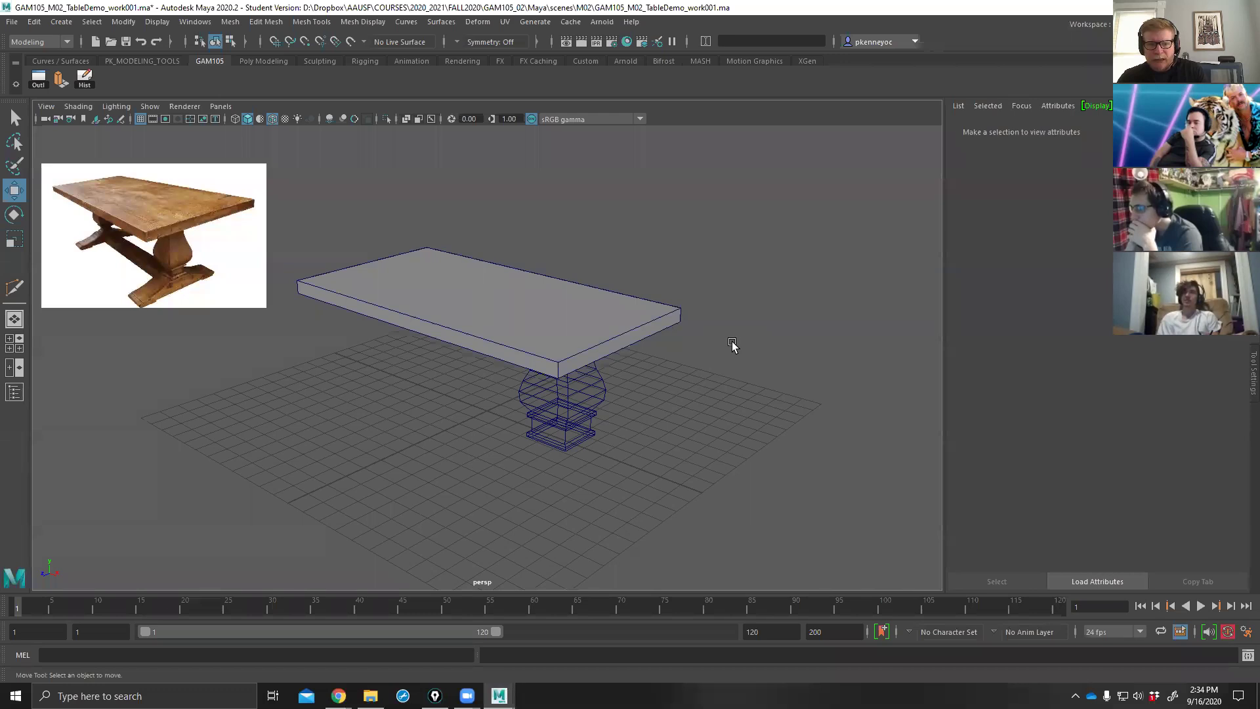
pyautogui.click(586, 396)
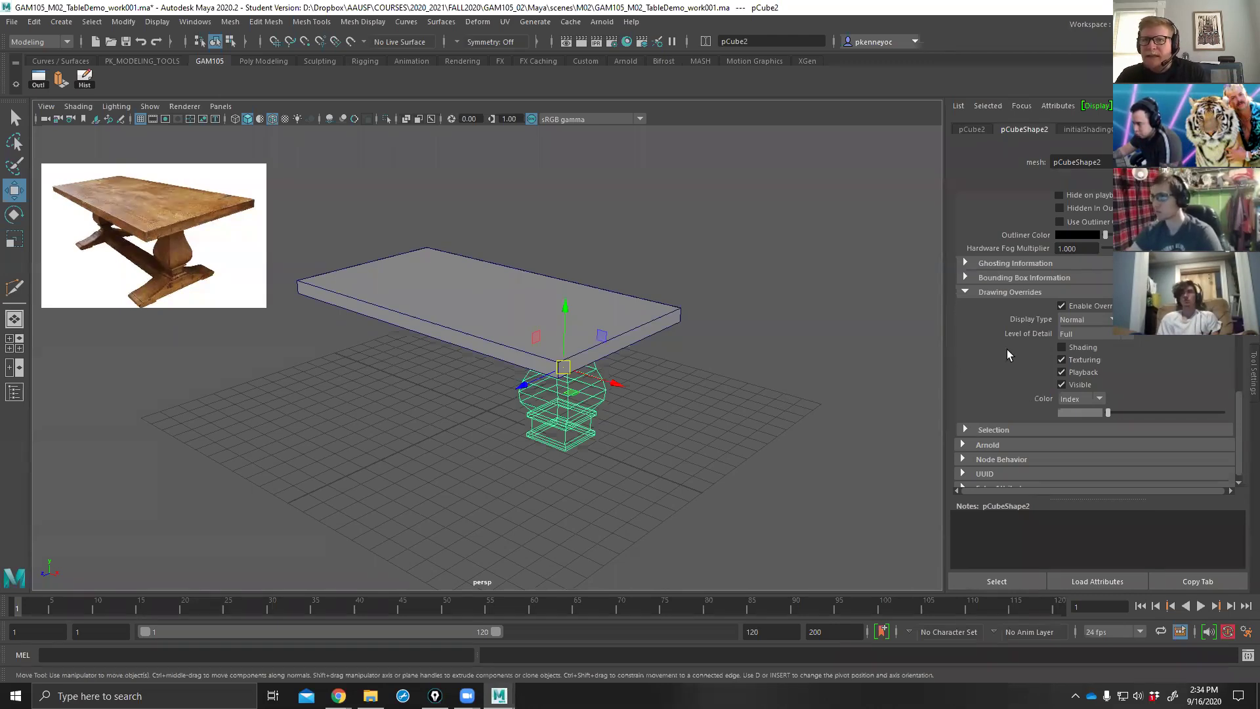
pyautogui.click(1061, 347)
pyautogui.click(1061, 346)
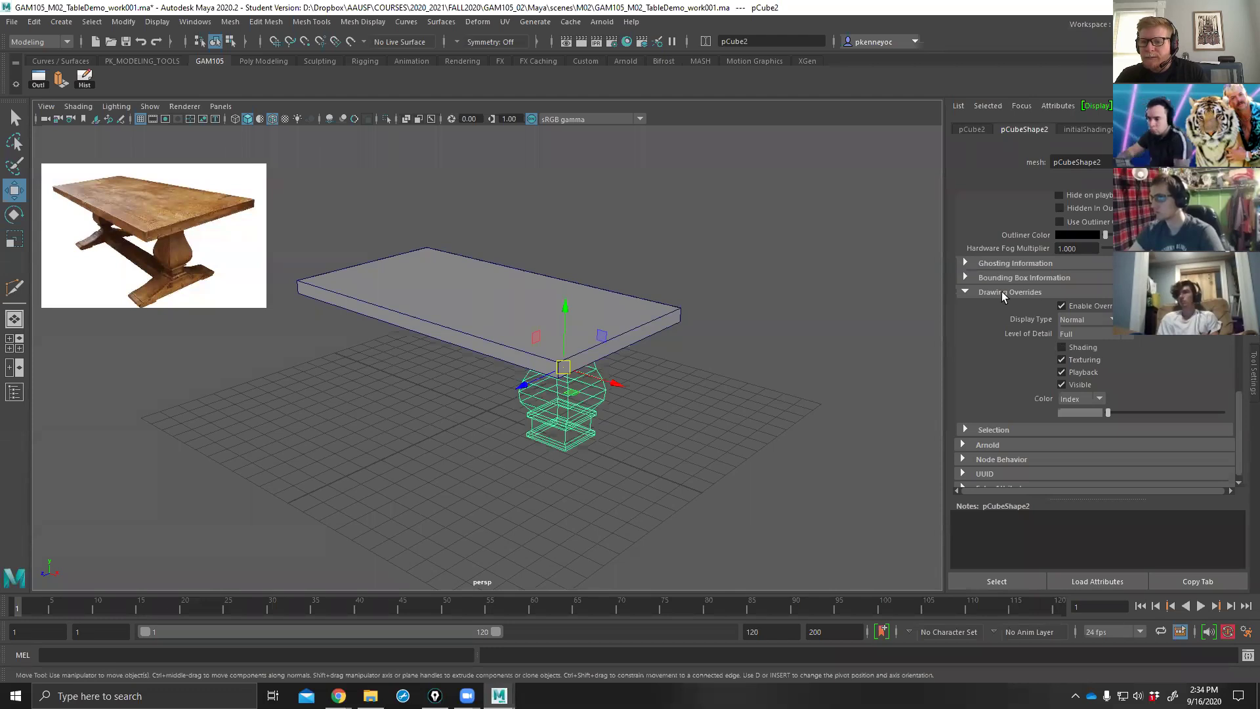
pyautogui.scroll(3, 1093, 290)
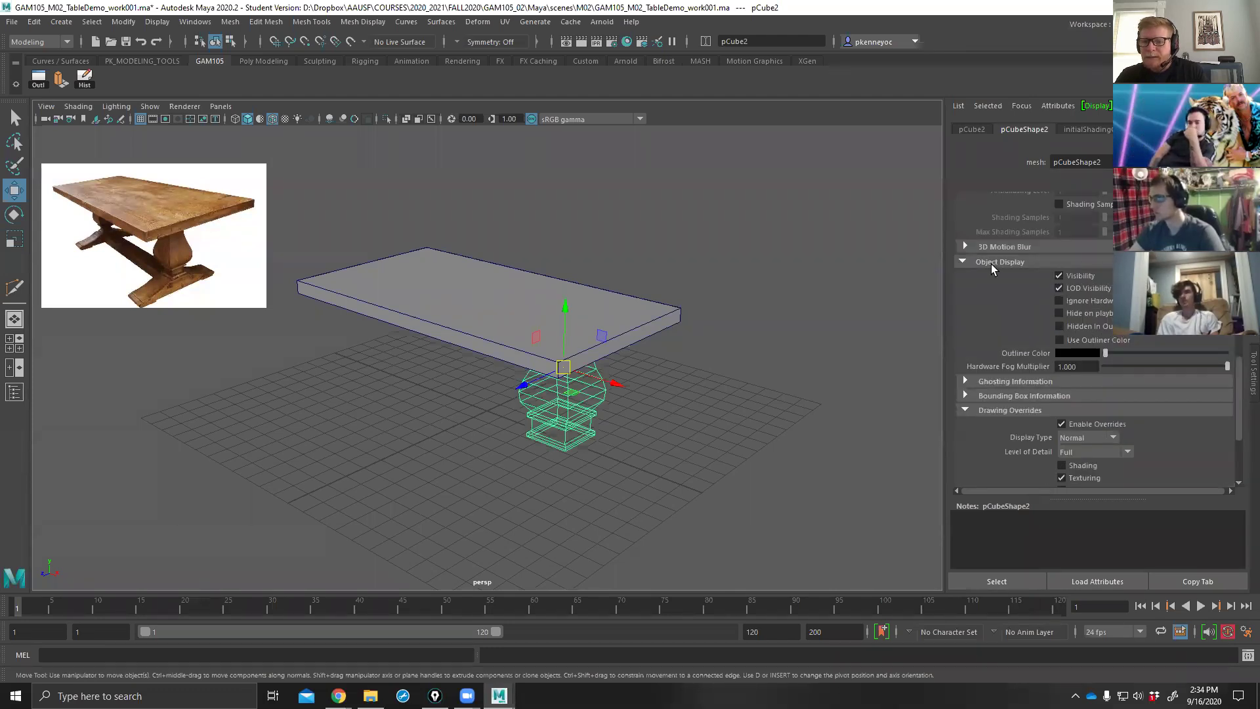
pyautogui.scroll(-2, 1024, 326)
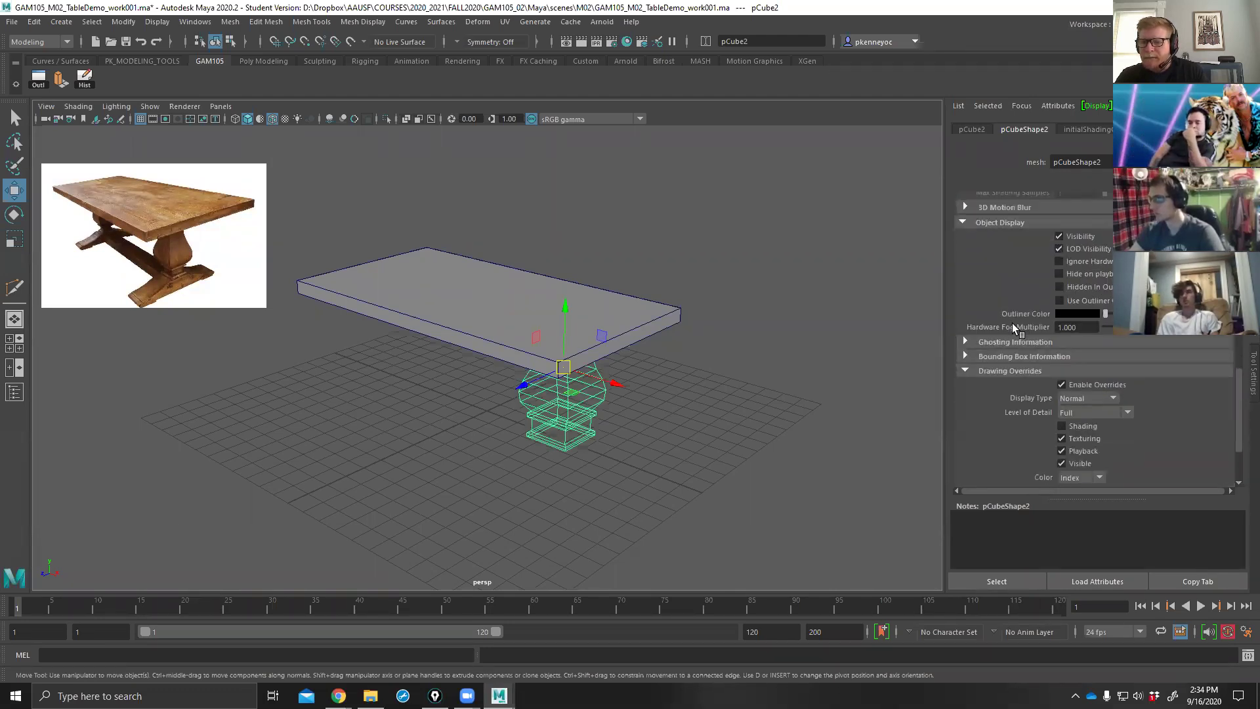
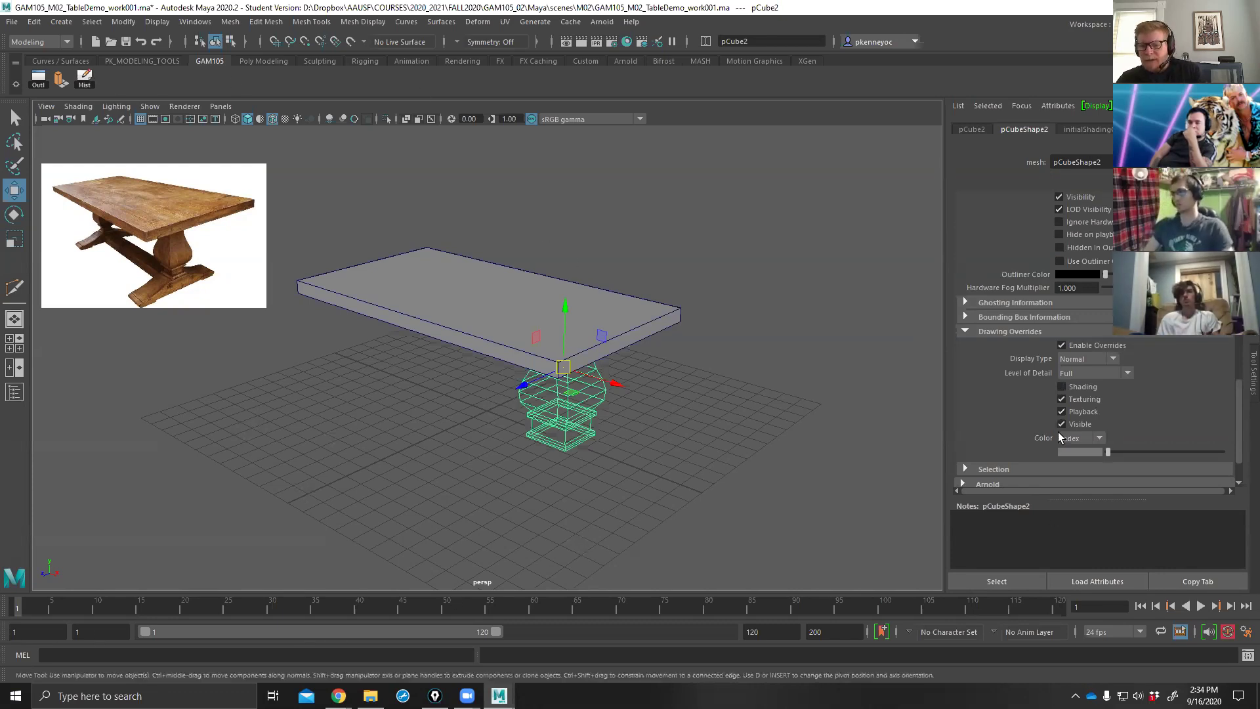
# Toggle the Shading option in the leg's drawing overrides repeatedly, leaving it turned on.
pyautogui.click(1061, 387)
pyautogui.click(1062, 388)
pyautogui.click(1061, 388)
pyautogui.click(1061, 387)
pyautogui.click(1061, 388)
pyautogui.click(1061, 388)
pyautogui.click(1061, 387)
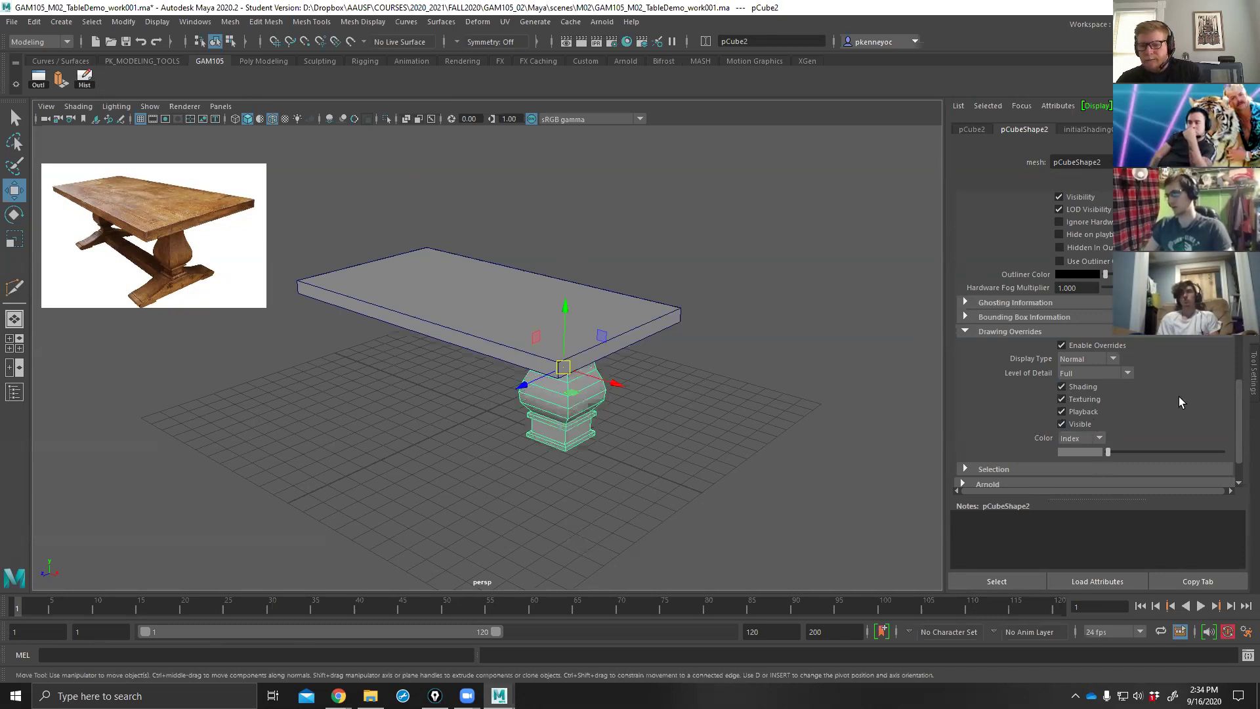
# Compare the table in wireframe and shaded display in the perspective view, also toggling Wireframe on Shaded.
pyautogui.click(816, 276)
pyautogui.keyDown('alt'); pyautogui.moveTo(816, 276); pyautogui.dragTo(749, 391); pyautogui.keyUp('alt')
pyautogui.keyDown('alt'); pyautogui.moveTo(734, 350); pyautogui.dragTo(691, 381); pyautogui.keyUp('alt')
pyautogui.press('4')
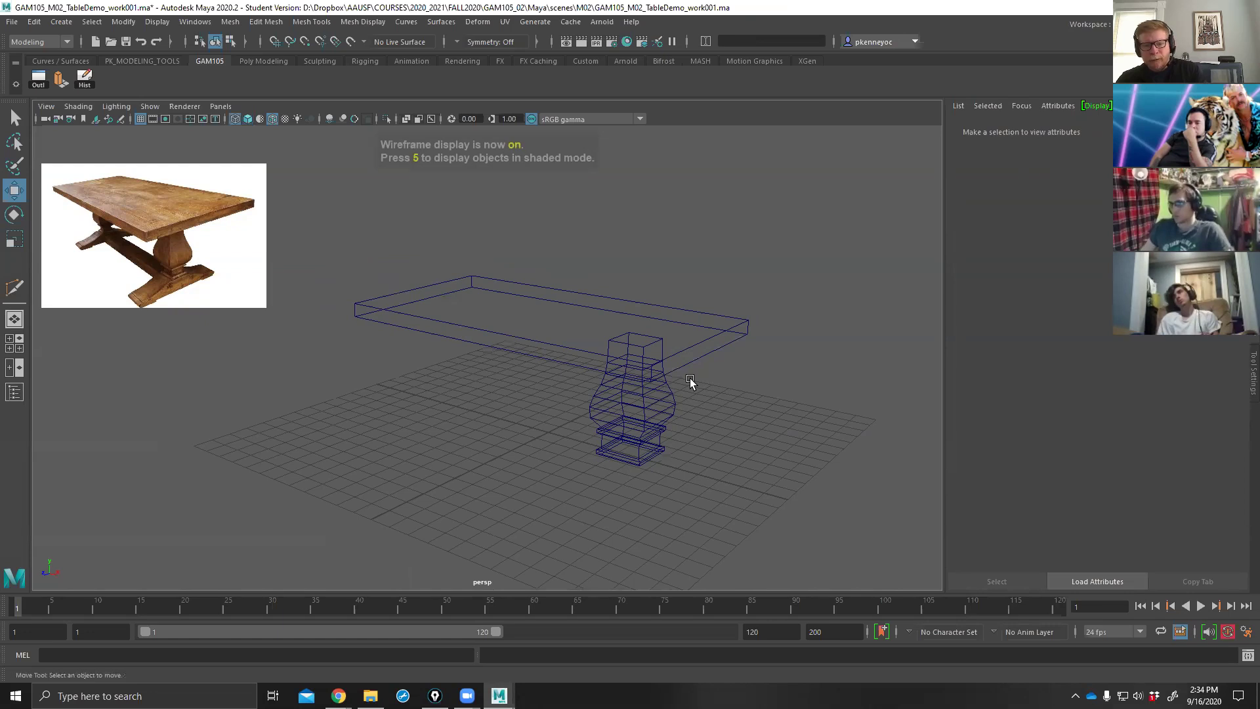
pyautogui.press('5')
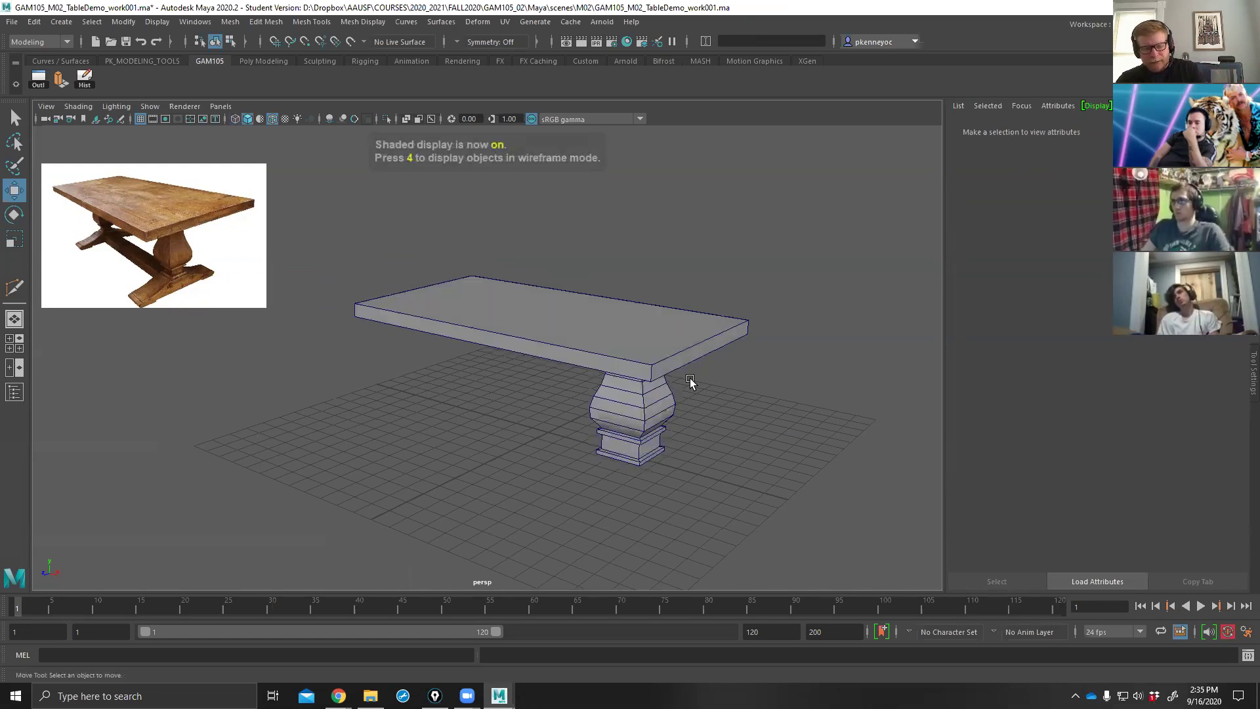
pyautogui.keyDown('alt'); pyautogui.moveTo(689, 382); pyautogui.dragTo(695, 357); pyautogui.keyUp('alt')
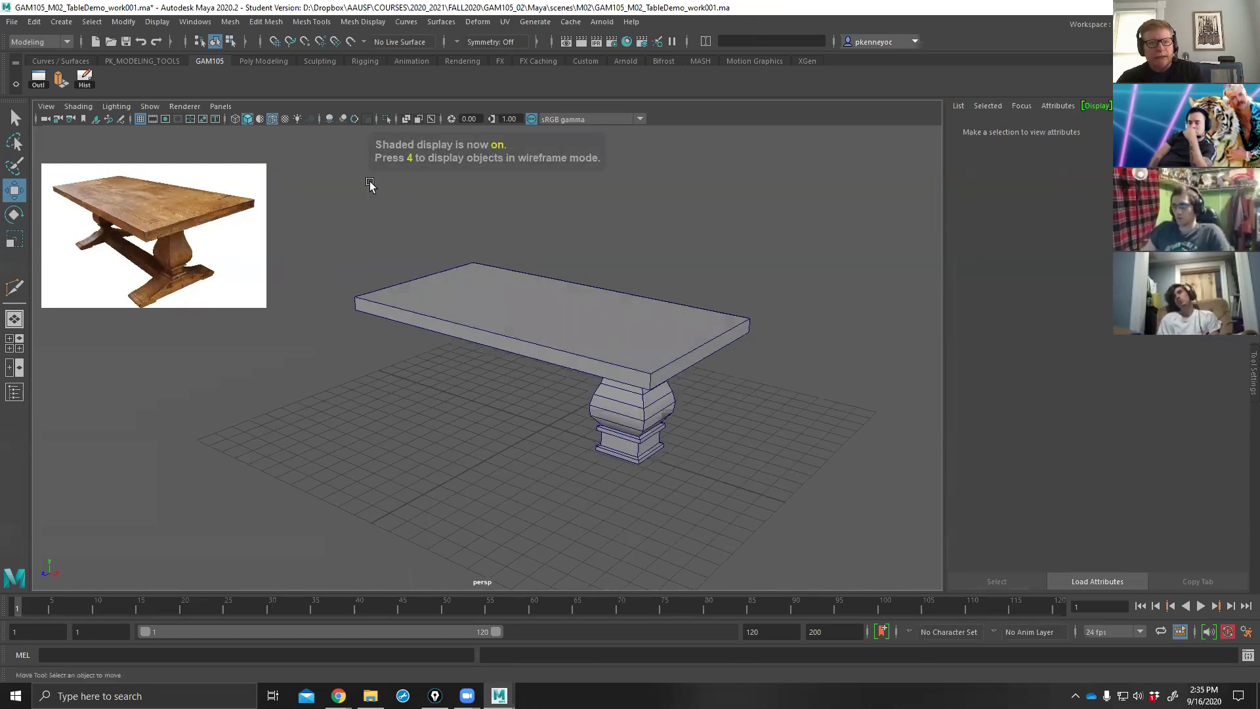
pyautogui.press('4')
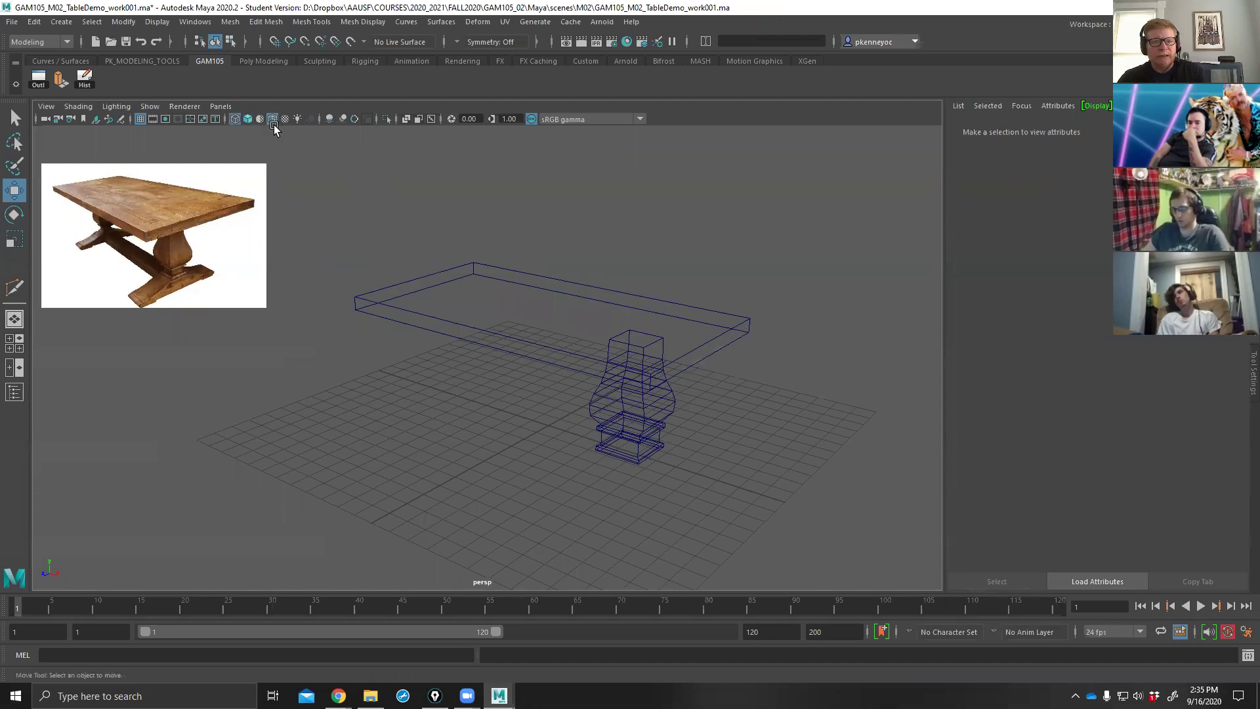
pyautogui.click(248, 119)
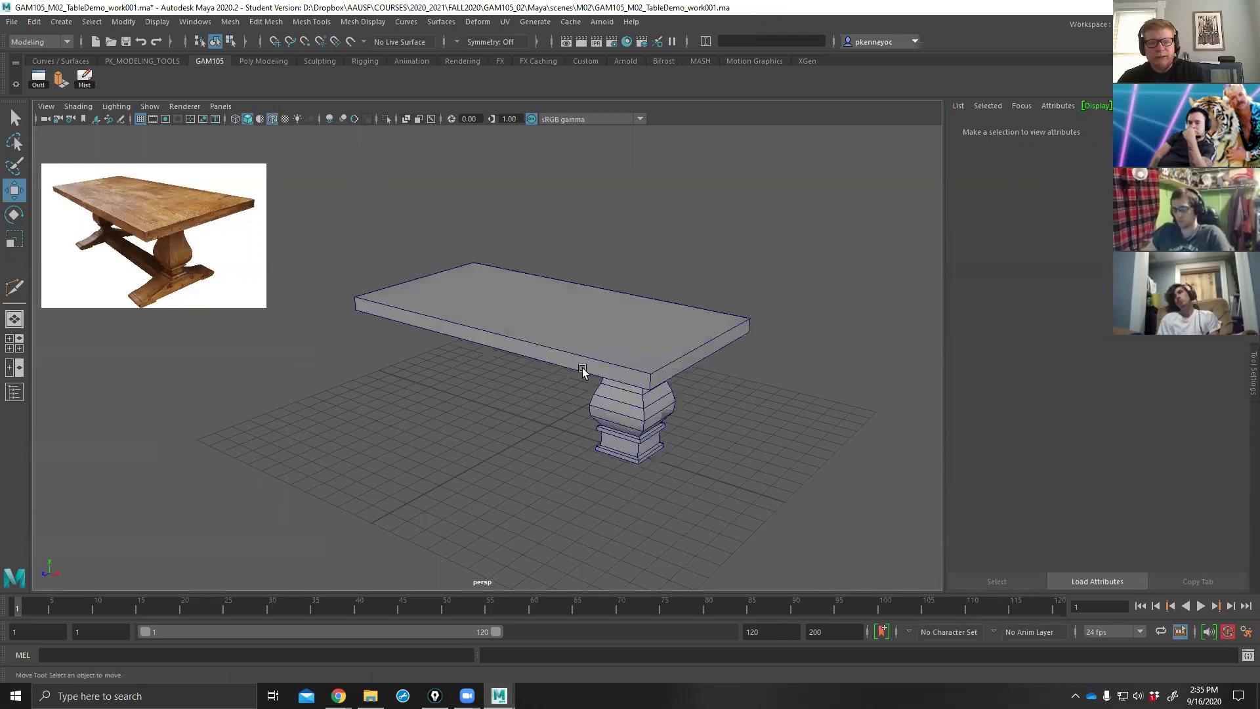
pyautogui.keyDown('alt'); pyautogui.moveTo(582, 368); pyautogui.dragTo(639, 366); pyautogui.keyUp('alt')
pyautogui.click(272, 119)
pyautogui.click(272, 119)
pyautogui.moveTo(761, 330)
pyautogui.keyDown('alt'); pyautogui.mouseDown()
pyautogui.moveTo(775, 355)
pyautogui.moveTo(726, 397)
pyautogui.moveTo(692, 363)
pyautogui.moveTo(722, 429)
pyautogui.moveTo(706, 402)
pyautogui.moveTo(707, 418)
pyautogui.moveTo(733, 400)
pyautogui.moveTo(697, 380)
pyautogui.moveTo(709, 391)
pyautogui.moveTo(481, 470)
pyautogui.mouseUp(); pyautogui.keyUp('alt')
# Hide the cameras in the front view around the table leg.
pyautogui.press('space')
pyautogui.press('space')
pyautogui.scroll(4, 528, 499)
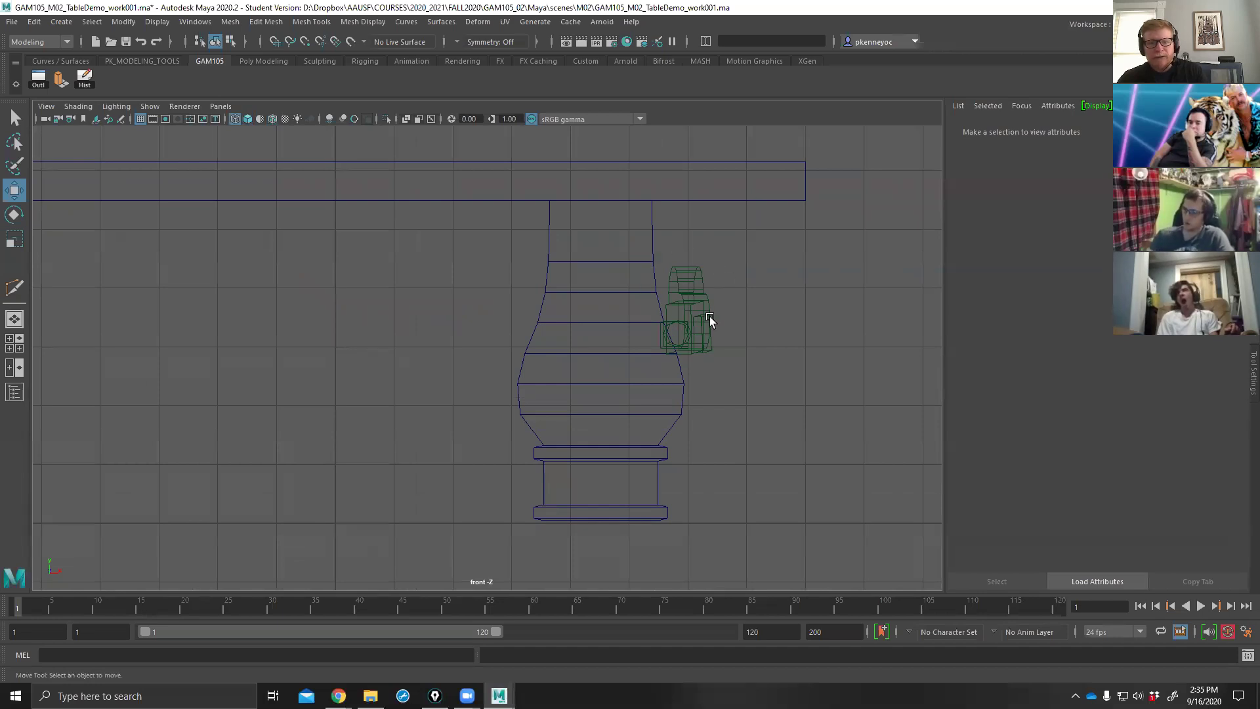
pyautogui.click(143, 109)
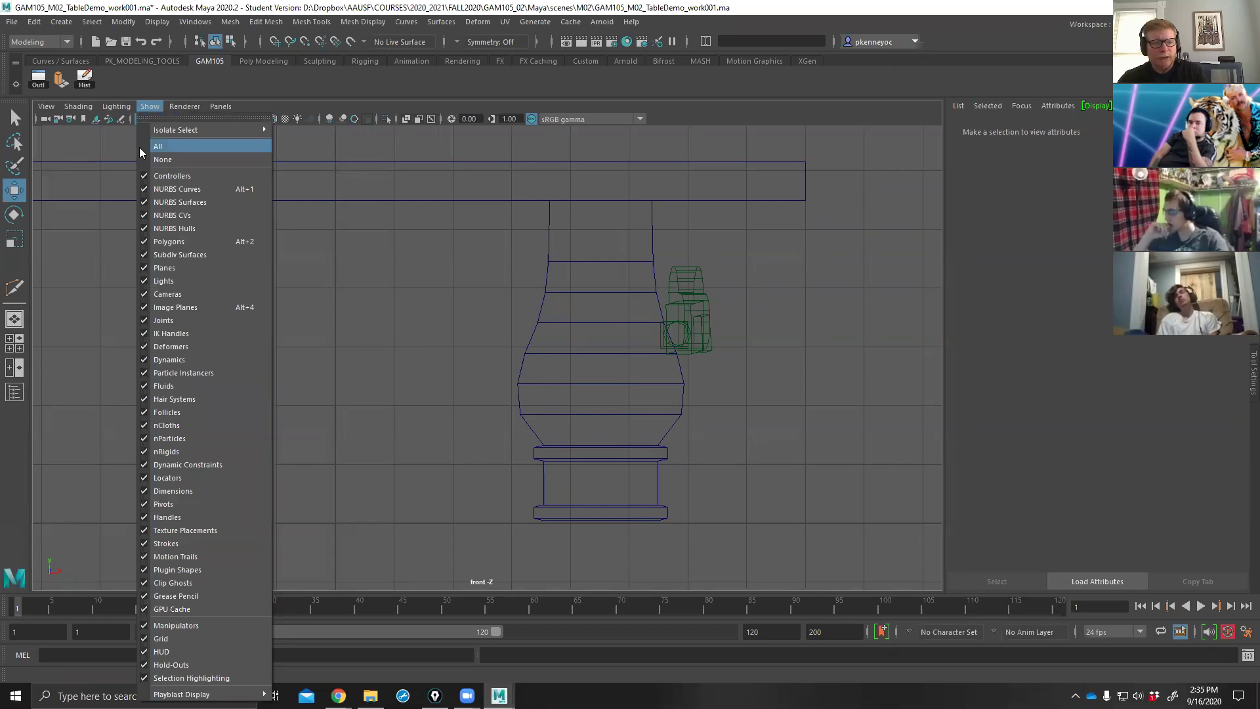
pyautogui.click(145, 295)
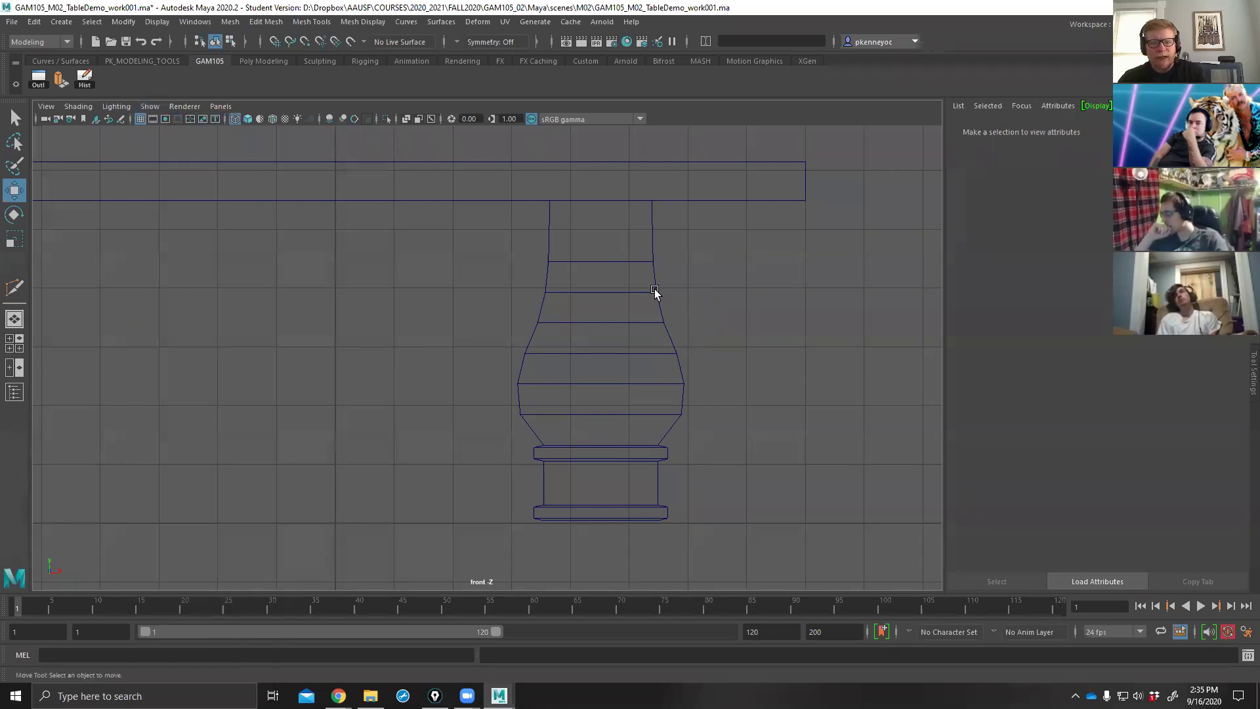
pyautogui.click(150, 106)
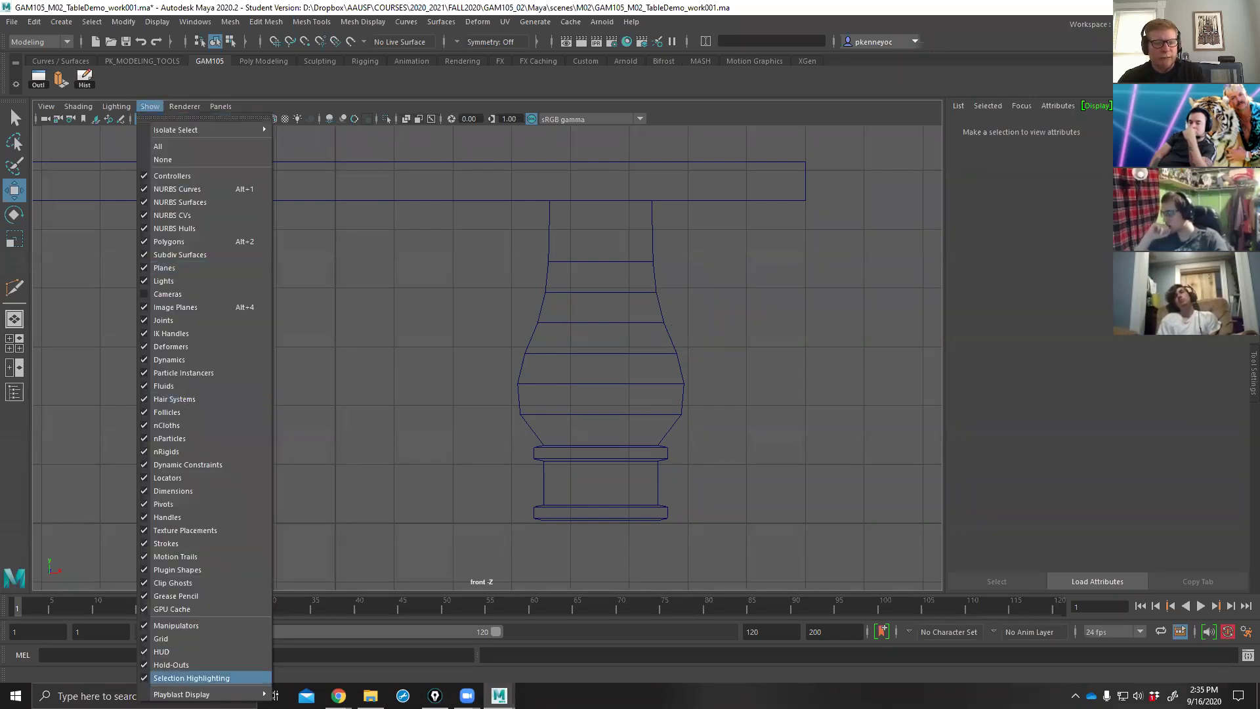
pyautogui.click(150, 107)
# Set the table reference image plane to display only when looking through its own camera.
pyautogui.press('space')
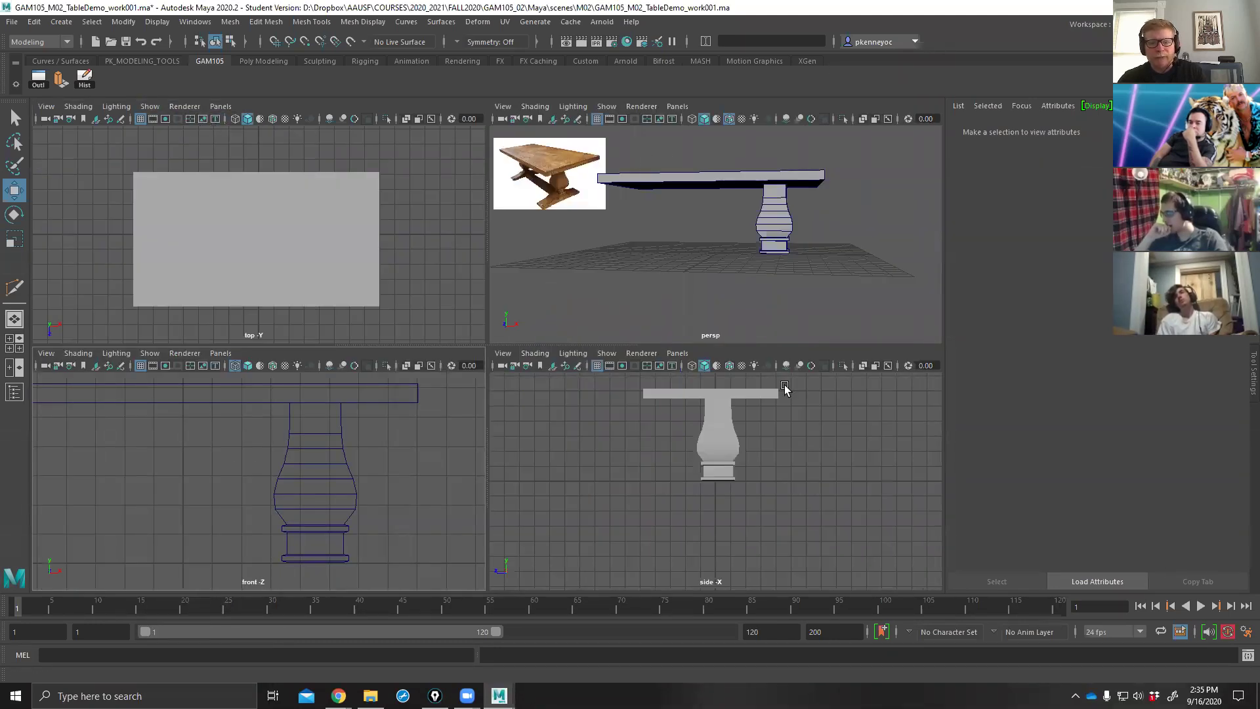
pyautogui.click(564, 187)
pyautogui.keyDown('alt'); pyautogui.moveTo(790, 493); pyautogui.dragTo(759, 506, button='middle'); pyautogui.keyUp('alt')
pyautogui.keyDown('alt'); pyautogui.moveTo(737, 273); pyautogui.dragTo(544, 197); pyautogui.keyUp('alt')
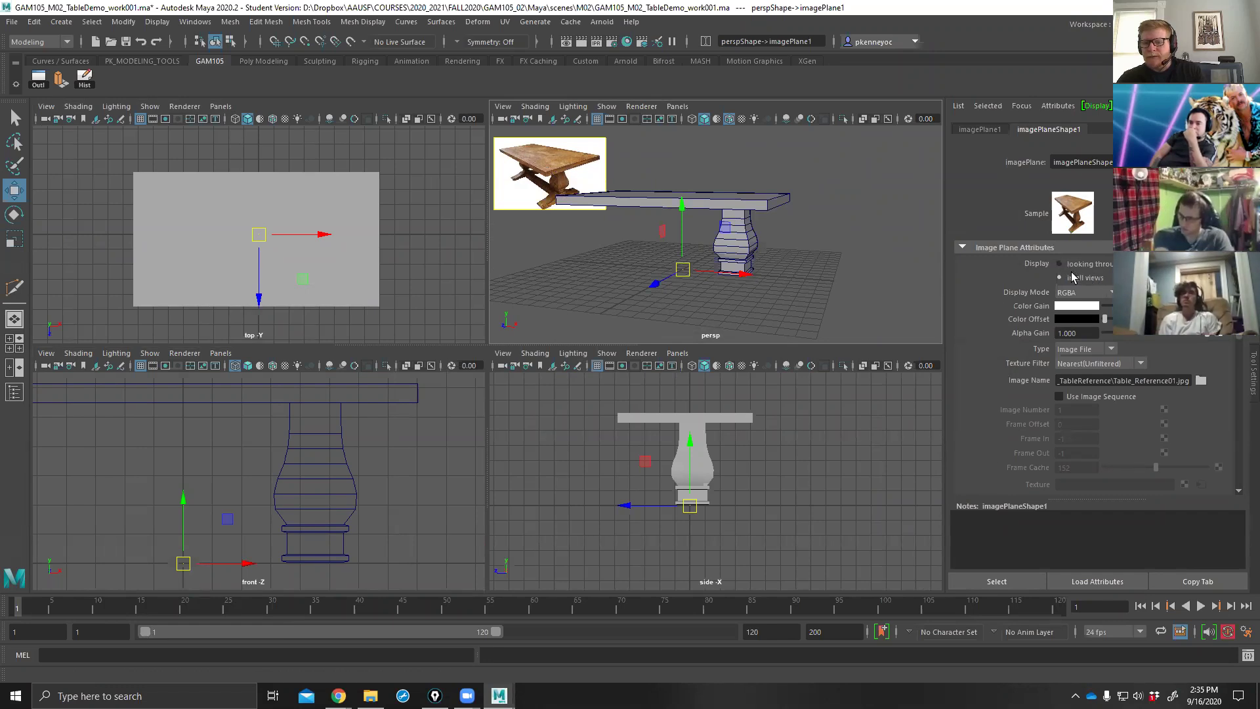
pyautogui.click(1058, 263)
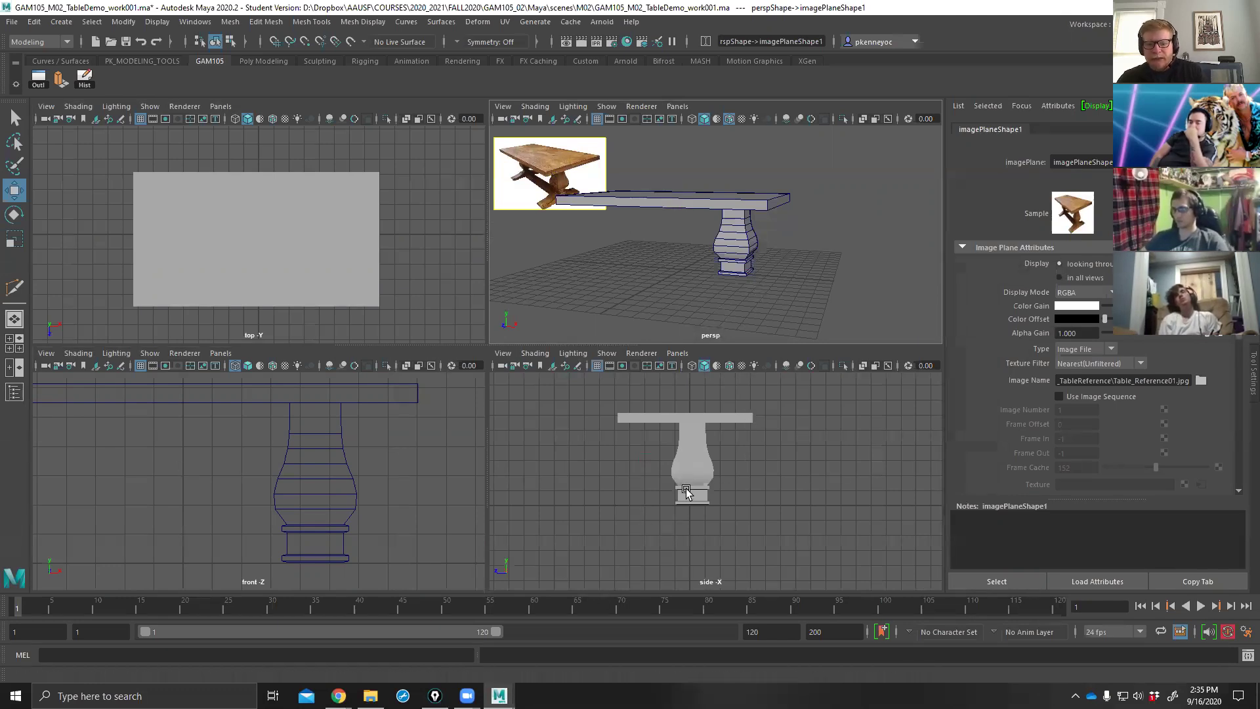
# Select the vertices of the leg's lower base block and scale them inward evenly in X and Z.
pyautogui.click(703, 499)
pyautogui.scroll(4, 364, 528)
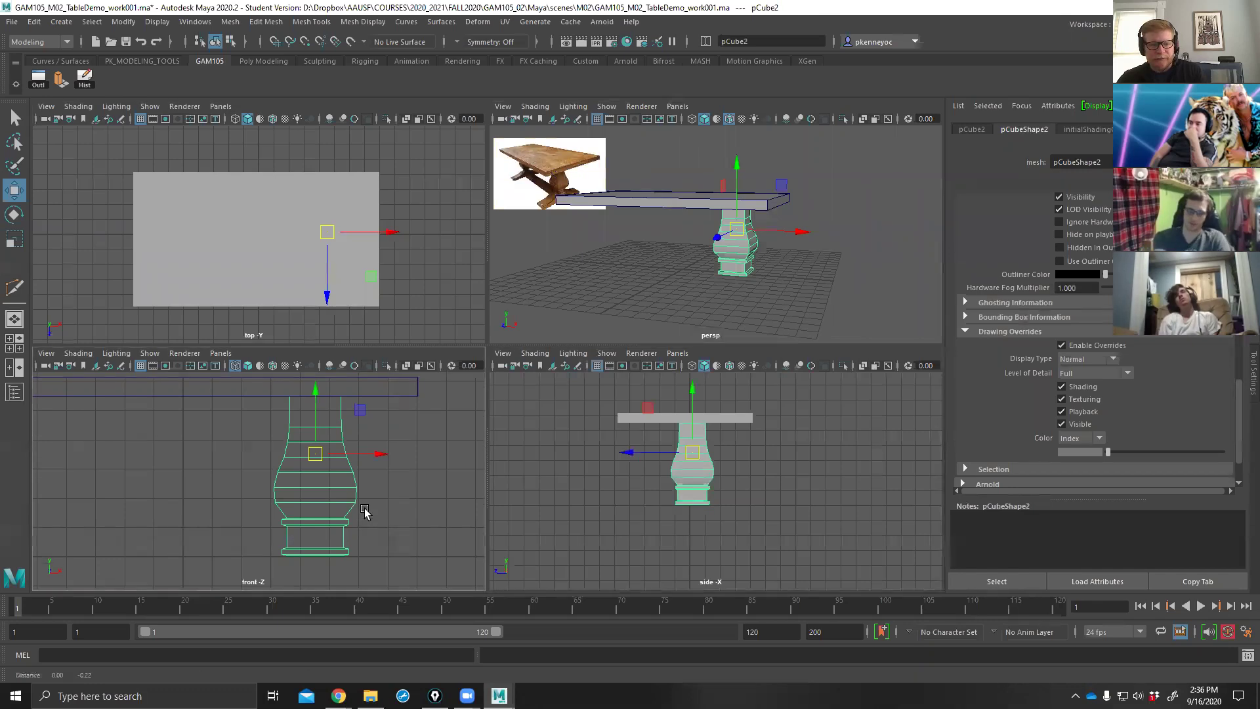
pyautogui.rightClick(330, 536)
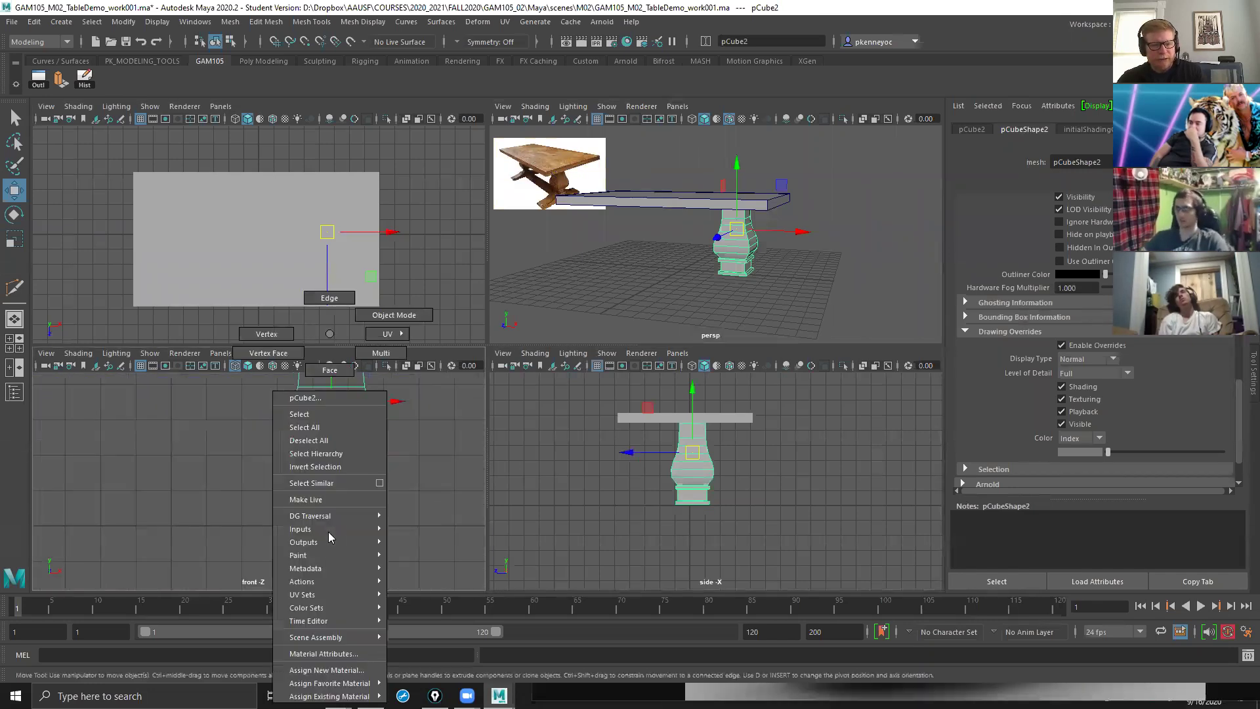
pyautogui.click(267, 333)
pyautogui.moveTo(286, 551); pyautogui.dragTo(389, 473)
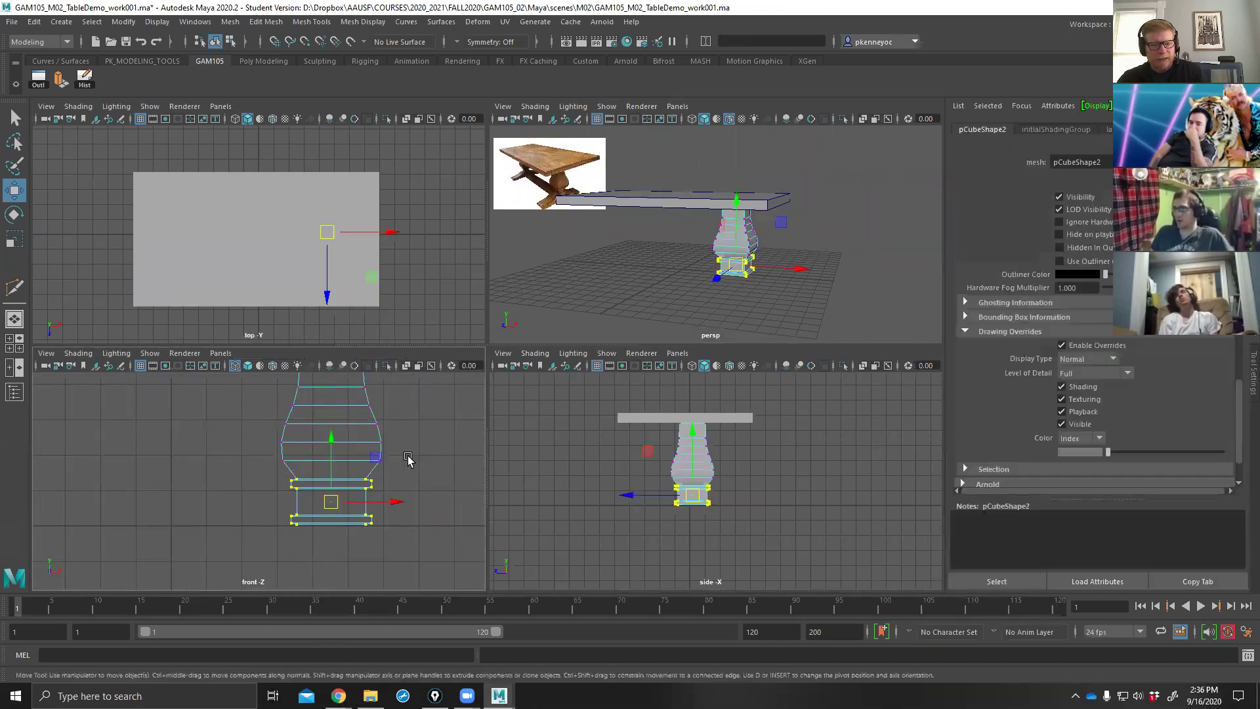
pyautogui.scroll(5, 783, 328)
pyautogui.scroll(1, 783, 328)
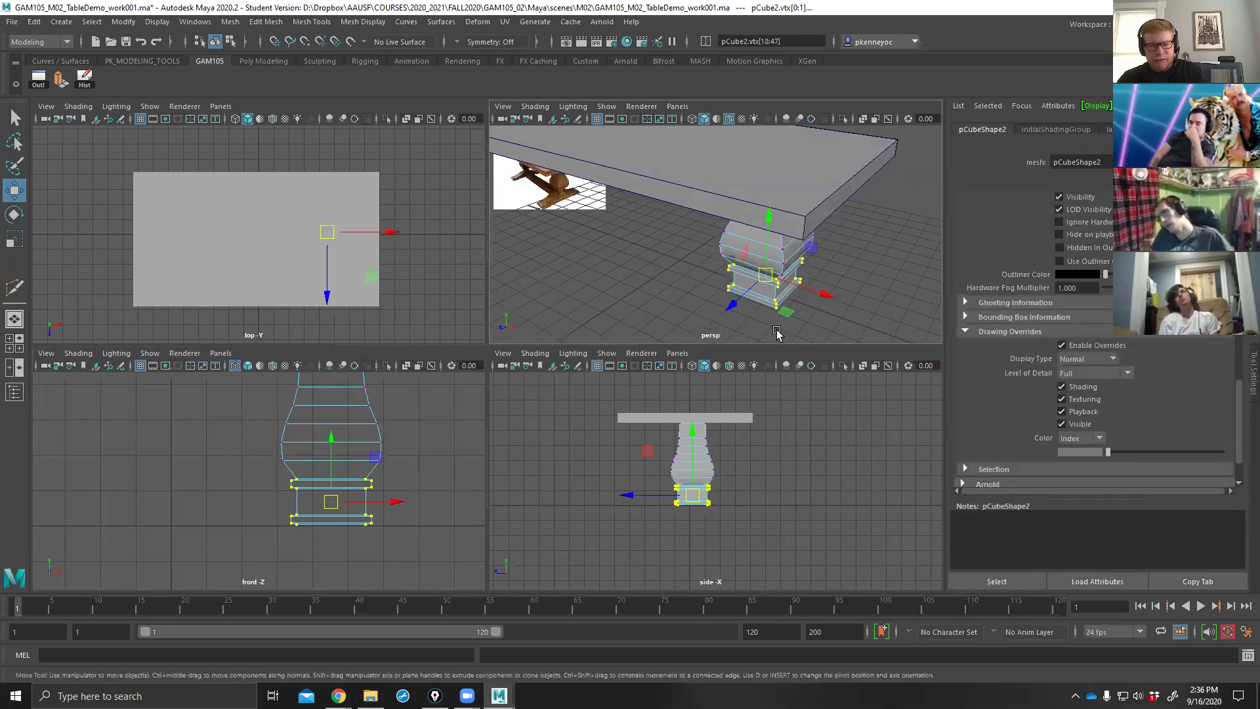
pyautogui.press('r')
pyautogui.moveTo(786, 314); pyautogui.dragTo(771, 313)
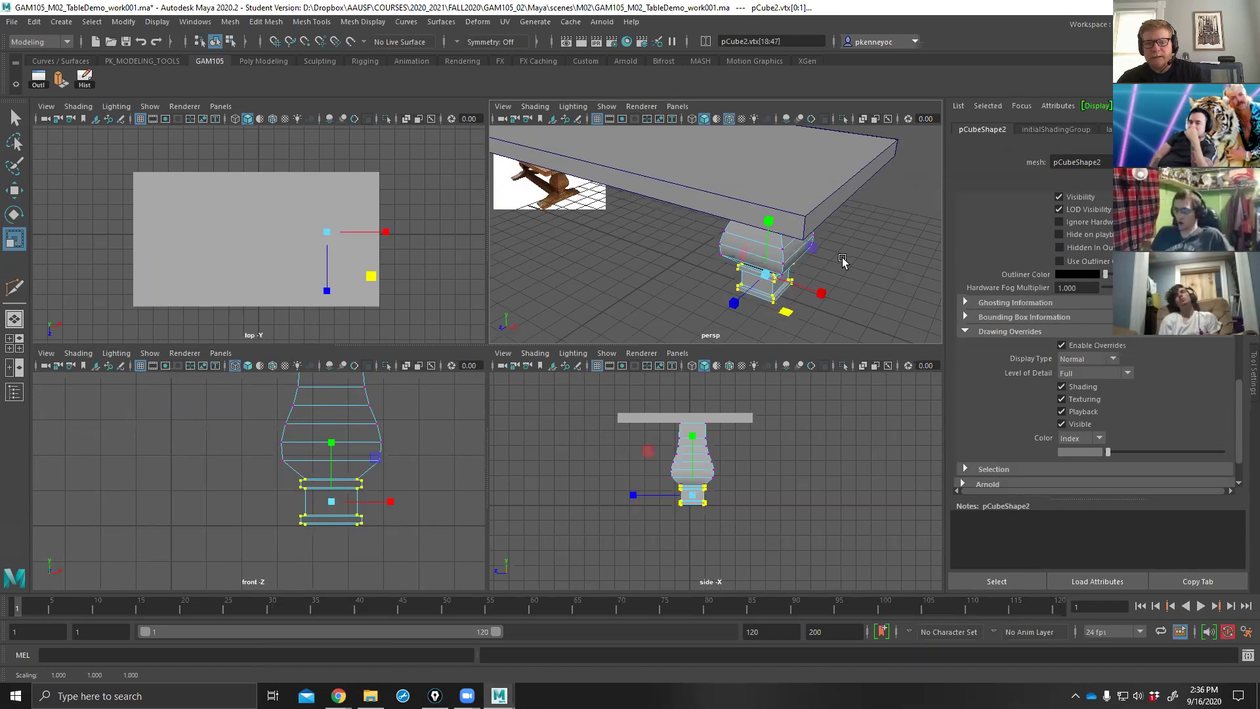
pyautogui.keyDown('alt'); pyautogui.moveTo(841, 260); pyautogui.dragTo(814, 260, button='middle'); pyautogui.keyUp('alt')
# Select the edge loop around the leg's lower bulge and scale it slightly and evenly in X and Z.
pyautogui.press('space')
pyautogui.keyDown('alt'); pyautogui.moveTo(777, 343); pyautogui.dragTo(736, 380); pyautogui.keyUp('alt')
pyautogui.click(728, 372)
pyautogui.moveTo(717, 331); pyautogui.dragTo(715, 296, button='right')
pyautogui.moveTo(618, 378)
pyautogui.keyDown('alt'); pyautogui.mouseDown()
pyautogui.moveTo(601, 368)
pyautogui.moveTo(638, 374)
pyautogui.mouseUp(); pyautogui.keyUp('alt')
pyautogui.doubleClick(600, 367)
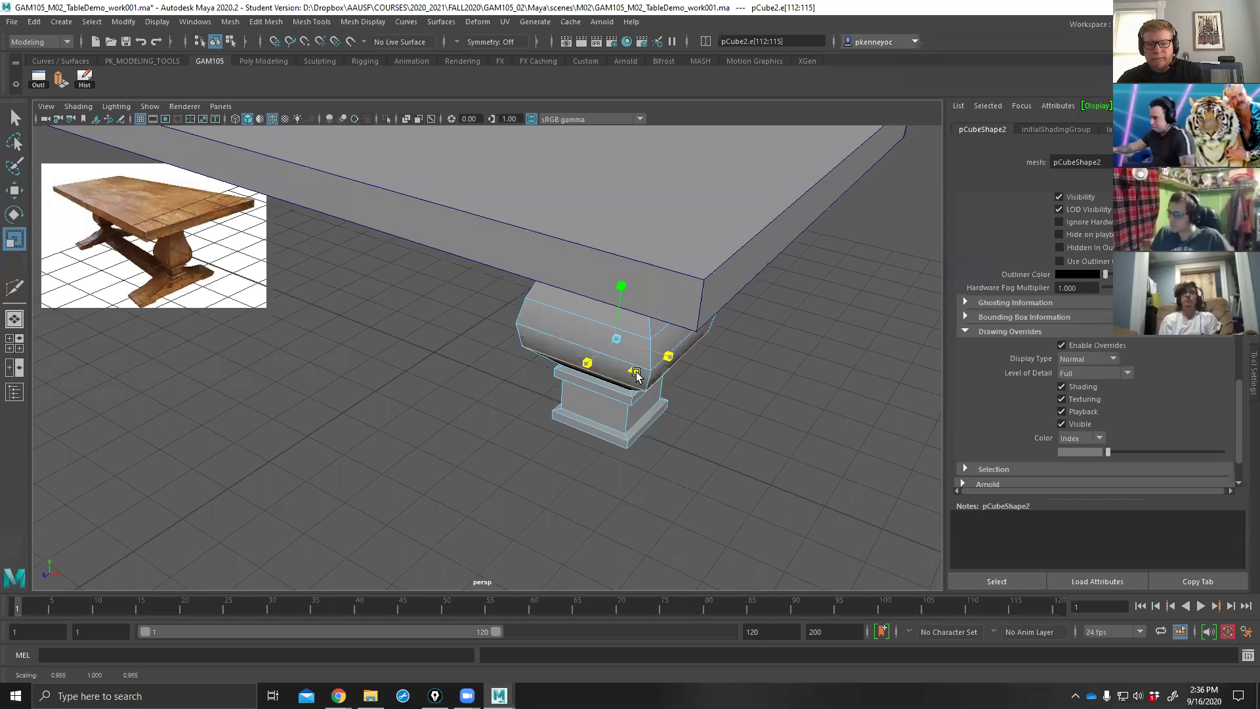
pyautogui.click(757, 402)
pyautogui.keyDown('alt'); pyautogui.moveTo(758, 403); pyautogui.dragTo(751, 377); pyautogui.keyUp('alt')
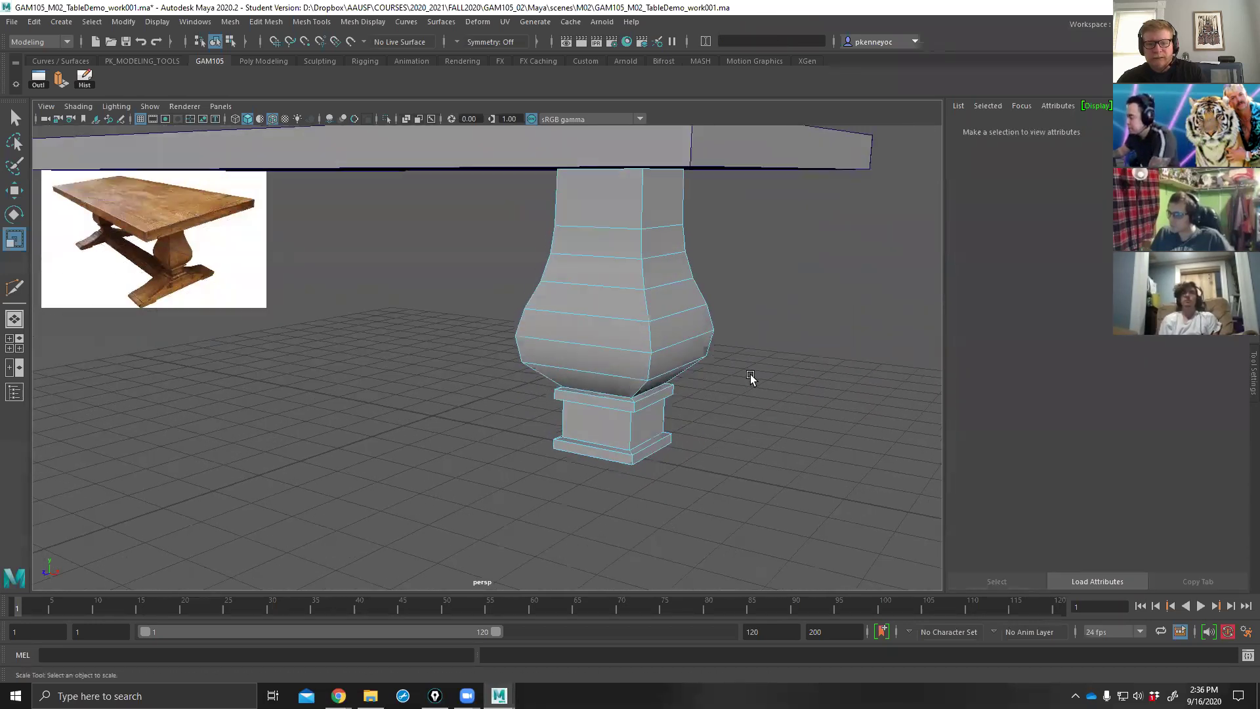
# Compare the leg's shape with the reference picture in the four-view layout and from several perspective angles.
pyautogui.press('space')
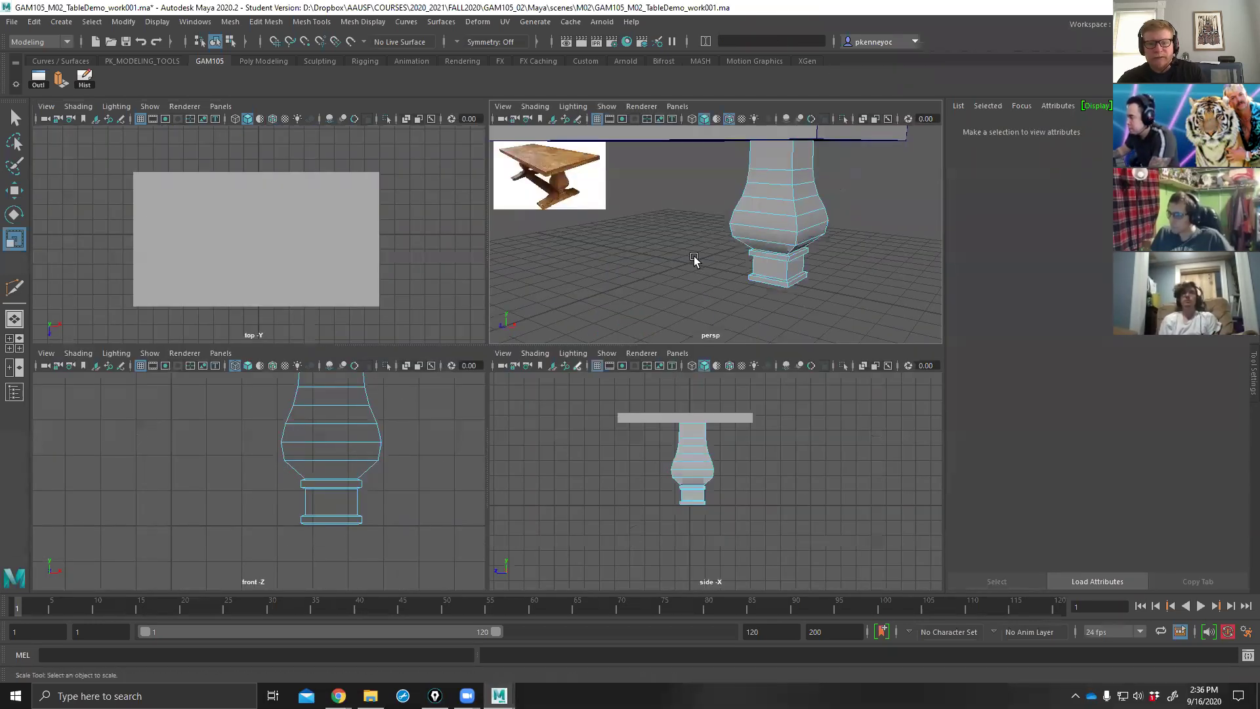
pyautogui.keyDown('alt'); pyautogui.moveTo(326, 436); pyautogui.dragTo(300, 455, button='middle'); pyautogui.keyUp('alt')
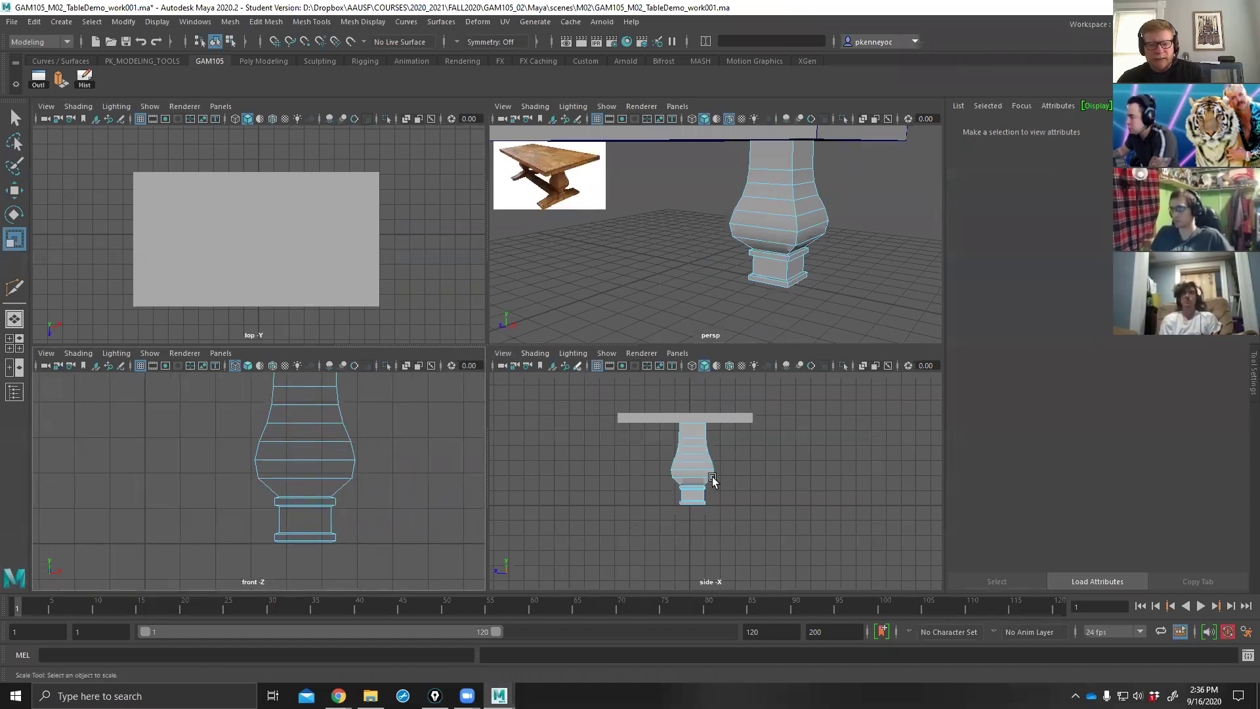
pyautogui.keyDown('alt'); pyautogui.moveTo(625, 328); pyautogui.dragTo(649, 279); pyautogui.keyUp('alt')
pyautogui.click(540, 394)
pyautogui.click(614, 330)
pyautogui.press('space')
pyautogui.scroll(-3, 550, 436)
pyautogui.keyDown('alt'); pyautogui.moveTo(562, 392); pyautogui.dragTo(760, 381); pyautogui.keyUp('alt')
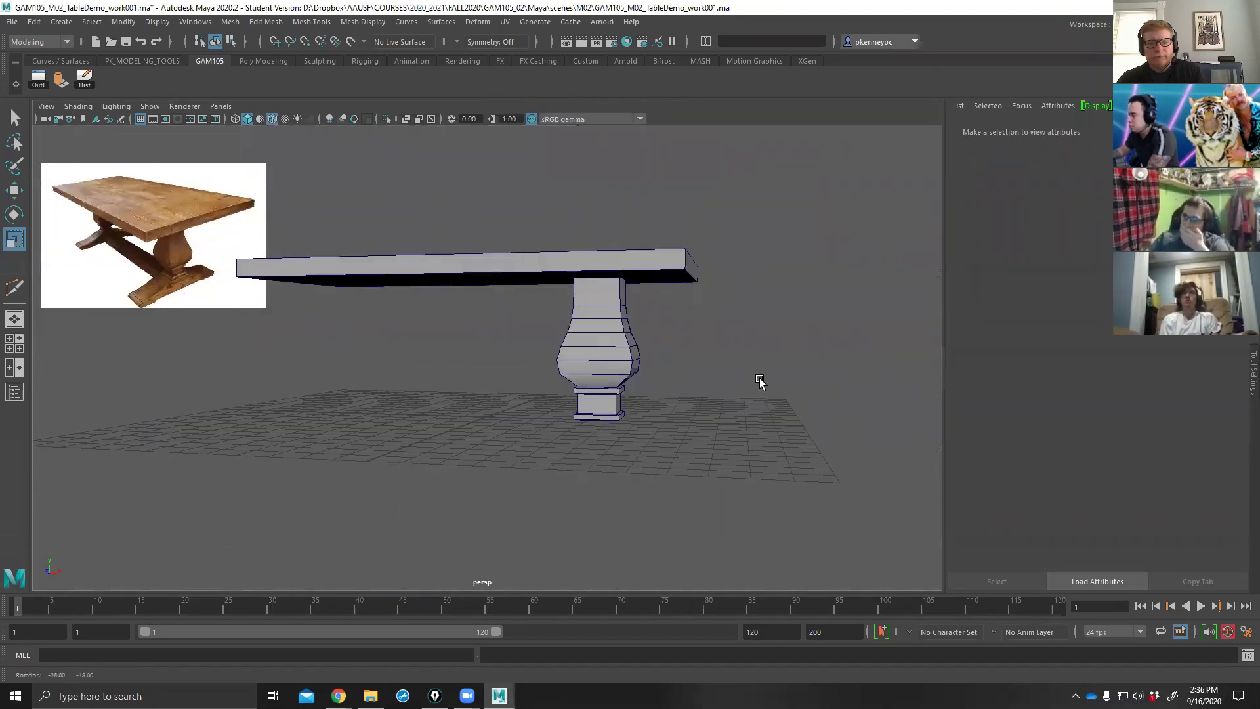
# Select the vertices of the leg's uppermost section under the tabletop and scale them inward.
pyautogui.click(602, 323)
pyautogui.rightClick(598, 286)
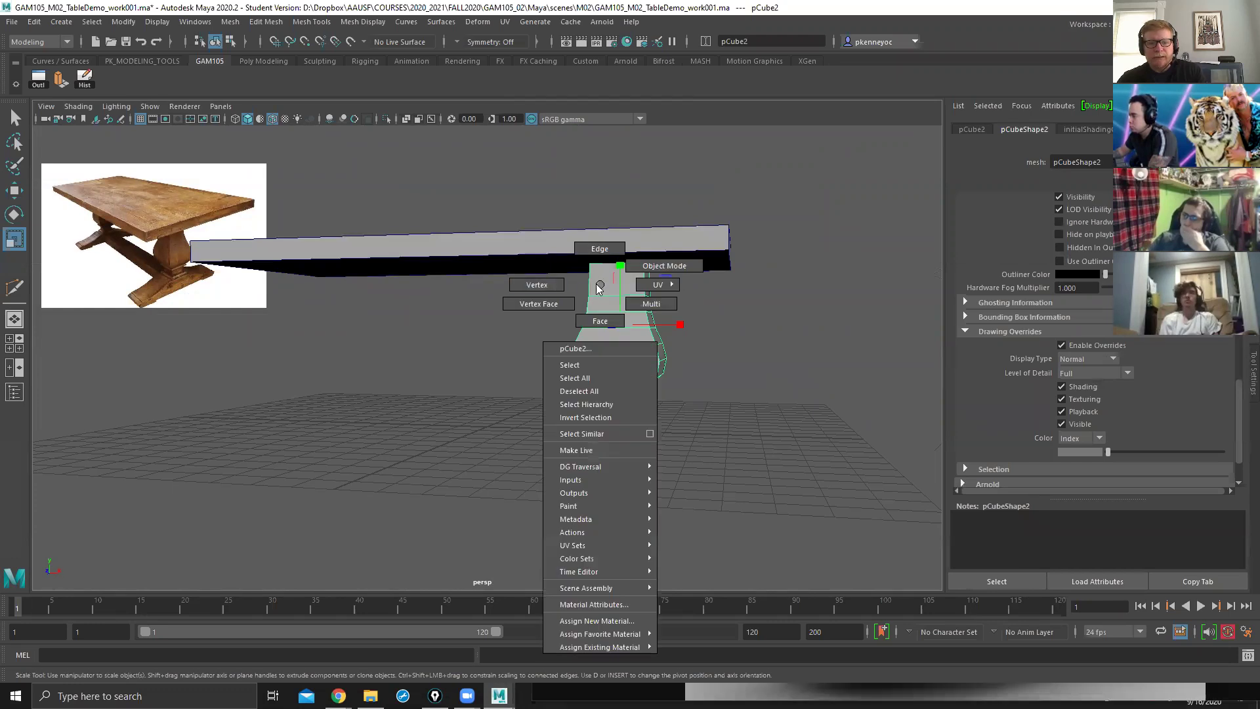
pyautogui.click(555, 284)
pyautogui.moveTo(662, 301)
pyautogui.mouseDown()
pyautogui.moveTo(632, 265)
pyautogui.moveTo(675, 296)
pyautogui.mouseUp()
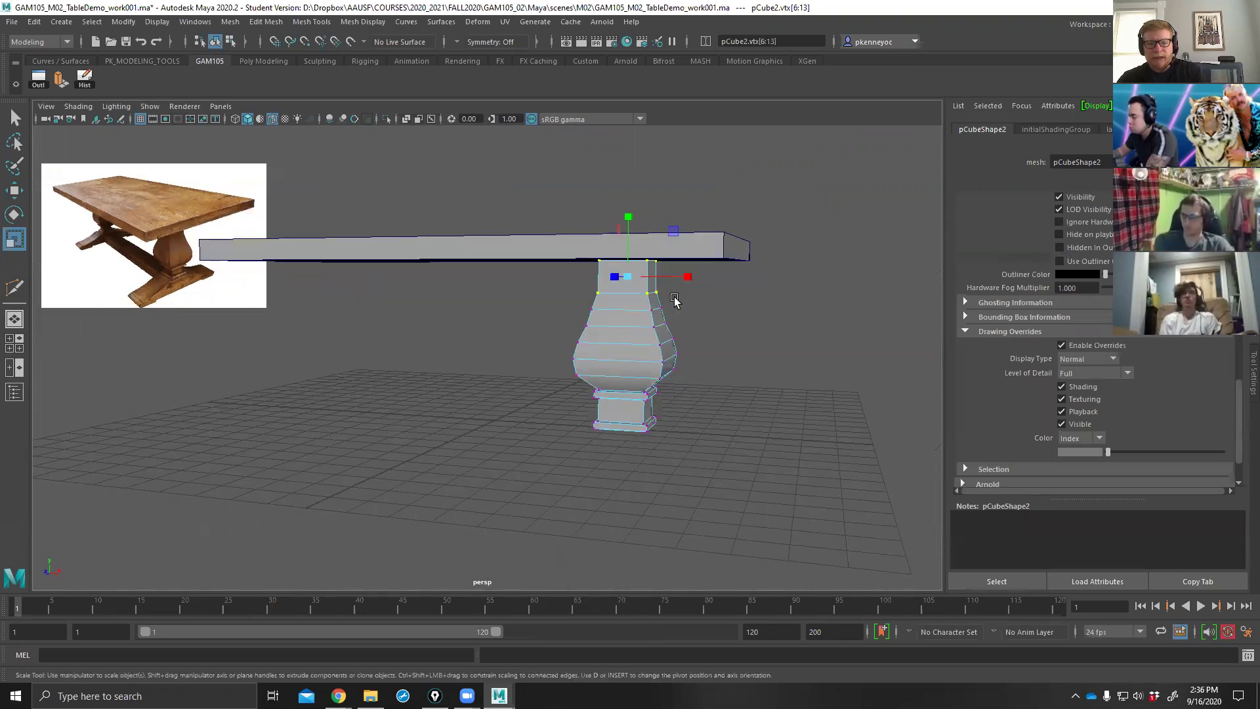
pyautogui.click(703, 308)
# Rescale the edge loops around the leg's neck and lower bulge to smooth its profile, returning to object selection.
pyautogui.moveTo(703, 308); pyautogui.dragTo(698, 269, button='right')
pyautogui.doubleClick(638, 313)
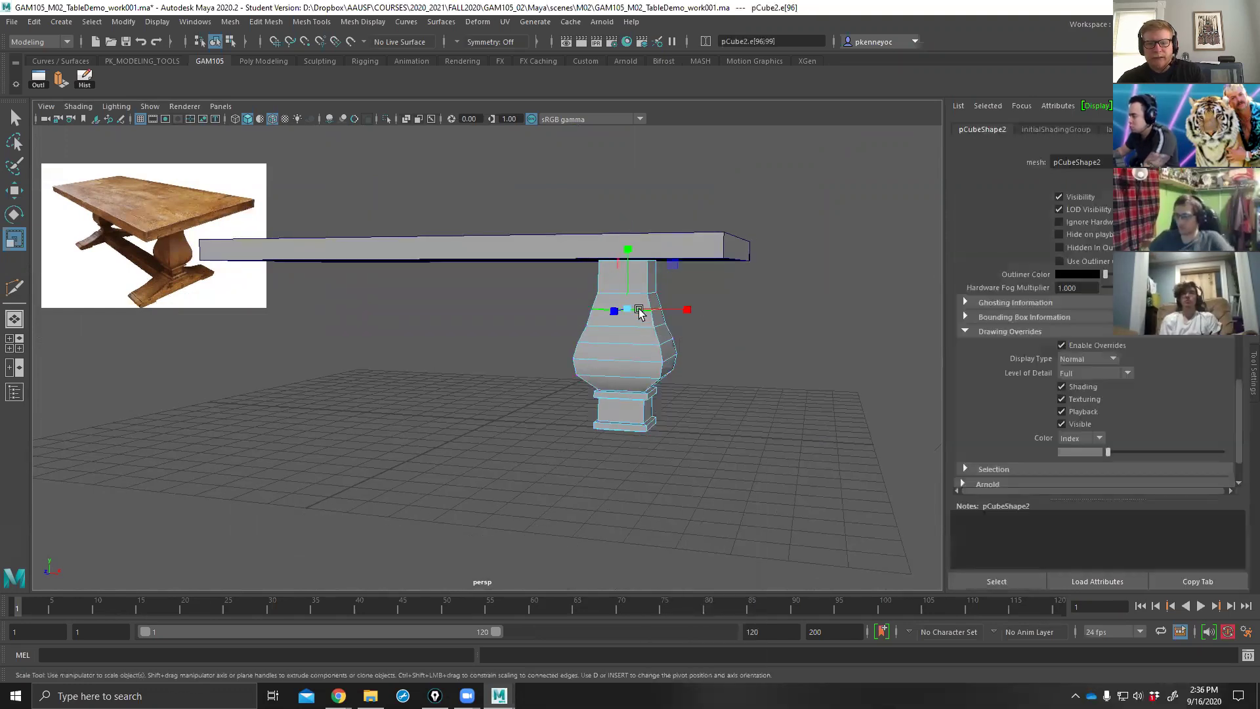
pyautogui.keyDown('alt'); pyautogui.moveTo(631, 269); pyautogui.dragTo(641, 368); pyautogui.keyUp('alt')
pyautogui.doubleClick(642, 361)
pyautogui.doubleClick(629, 380)
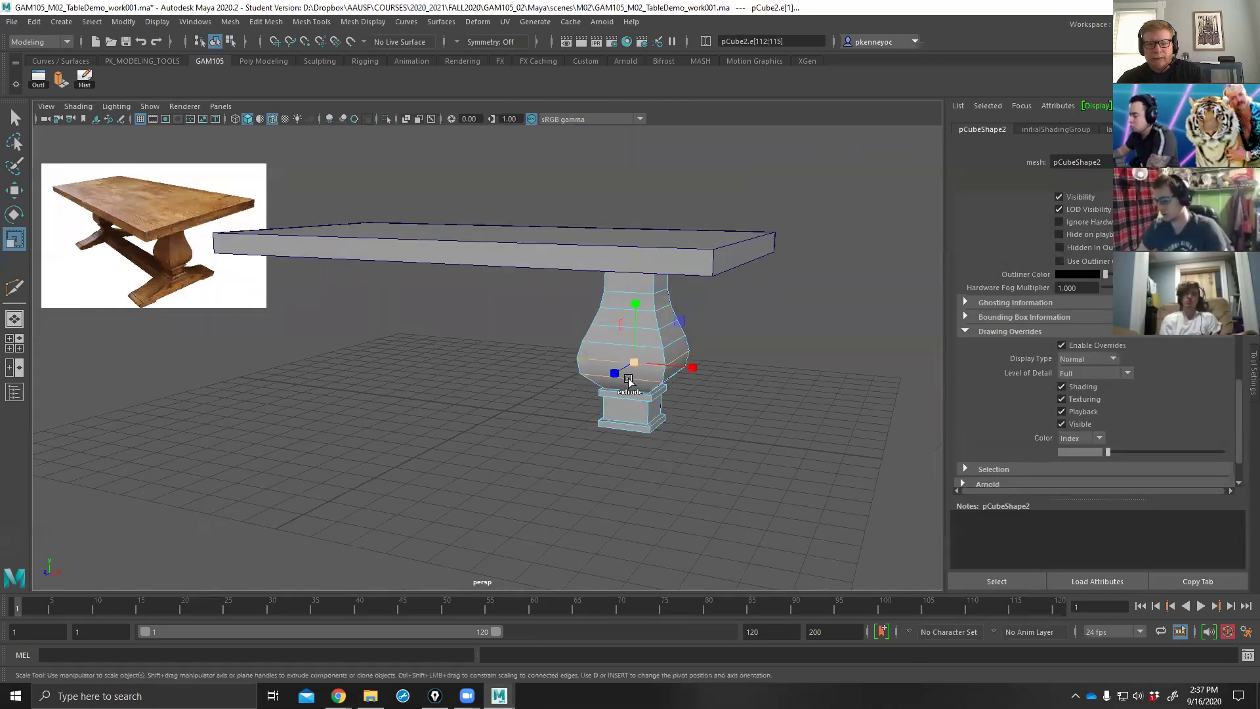
pyautogui.keyDown('alt'); pyautogui.moveTo(630, 383); pyautogui.dragTo(659, 380); pyautogui.keyUp('alt')
pyautogui.click(743, 362)
pyautogui.moveTo(746, 360)
pyautogui.keyDown('alt'); pyautogui.mouseDown()
pyautogui.moveTo(768, 374)
pyautogui.moveTo(748, 383)
pyautogui.mouseUp(); pyautogui.keyUp('alt')
pyautogui.keyDown('alt'); pyautogui.moveTo(670, 435); pyautogui.dragTo(689, 402); pyautogui.keyUp('alt')
pyautogui.press('F8')
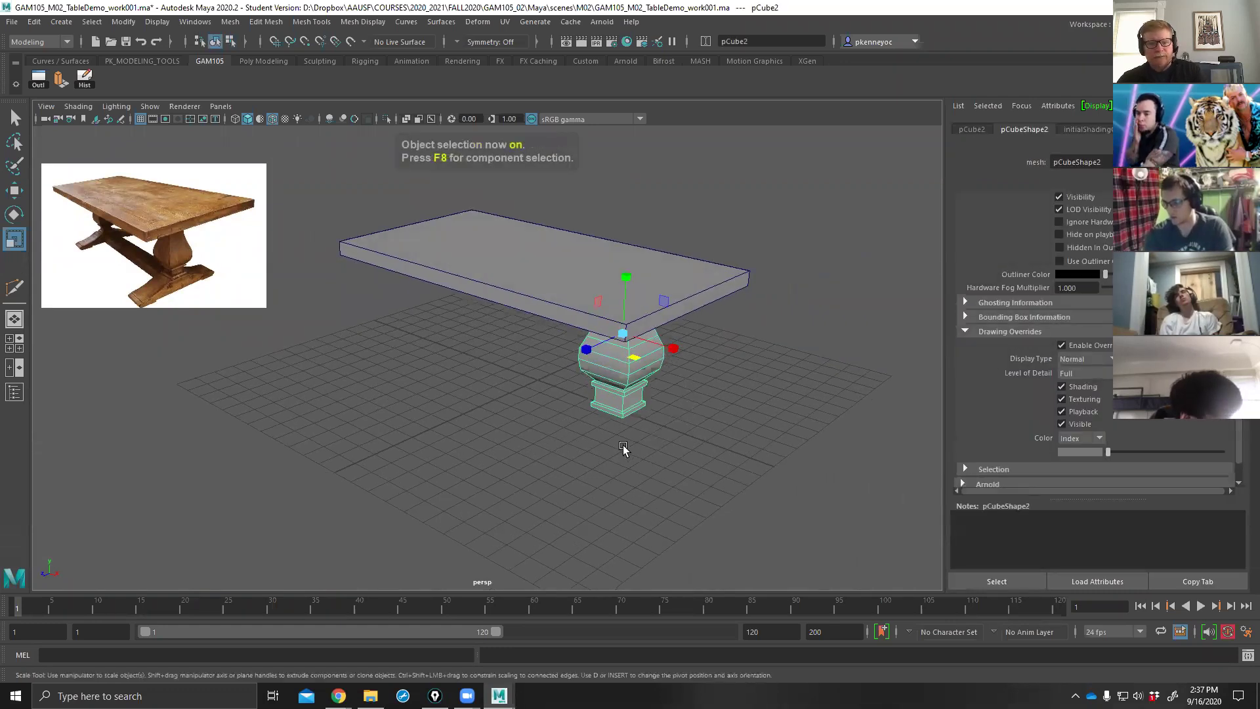
pyautogui.click(353, 372)
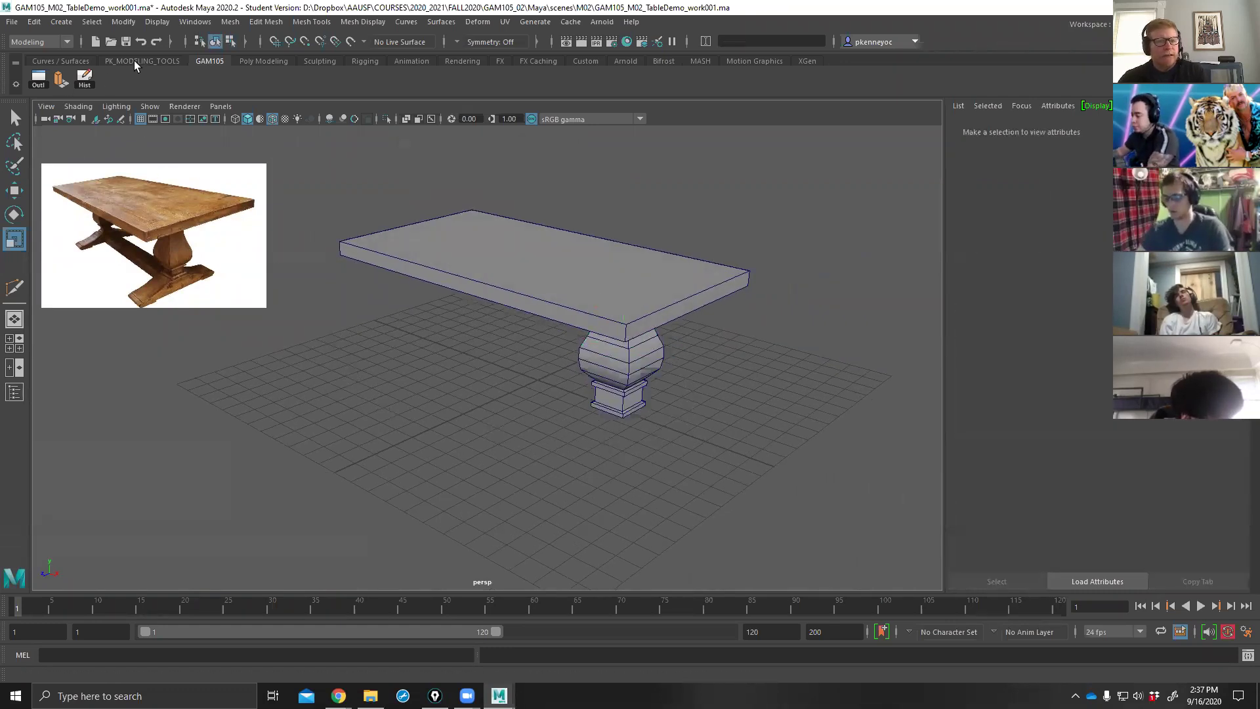
# Create a polygon cube and scale it into a long, low foot beam running across the table's width.
pyautogui.click(262, 60)
pyautogui.click(61, 79)
pyautogui.moveTo(696, 407)
pyautogui.keyDown('alt'); pyautogui.mouseDown()
pyautogui.moveTo(714, 383)
pyautogui.moveTo(643, 466)
pyautogui.moveTo(647, 483)
pyautogui.moveTo(673, 405)
pyautogui.mouseUp(); pyautogui.keyUp('alt')
pyautogui.keyDown('alt'); pyautogui.moveTo(672, 414); pyautogui.dragTo(571, 340, button='middle'); pyautogui.keyUp('alt')
pyautogui.keyDown('alt'); pyautogui.moveTo(712, 428); pyautogui.dragTo(768, 422, button='right'); pyautogui.keyUp('alt')
pyautogui.keyDown('alt'); pyautogui.moveTo(748, 420); pyautogui.dragTo(616, 391); pyautogui.keyUp('alt')
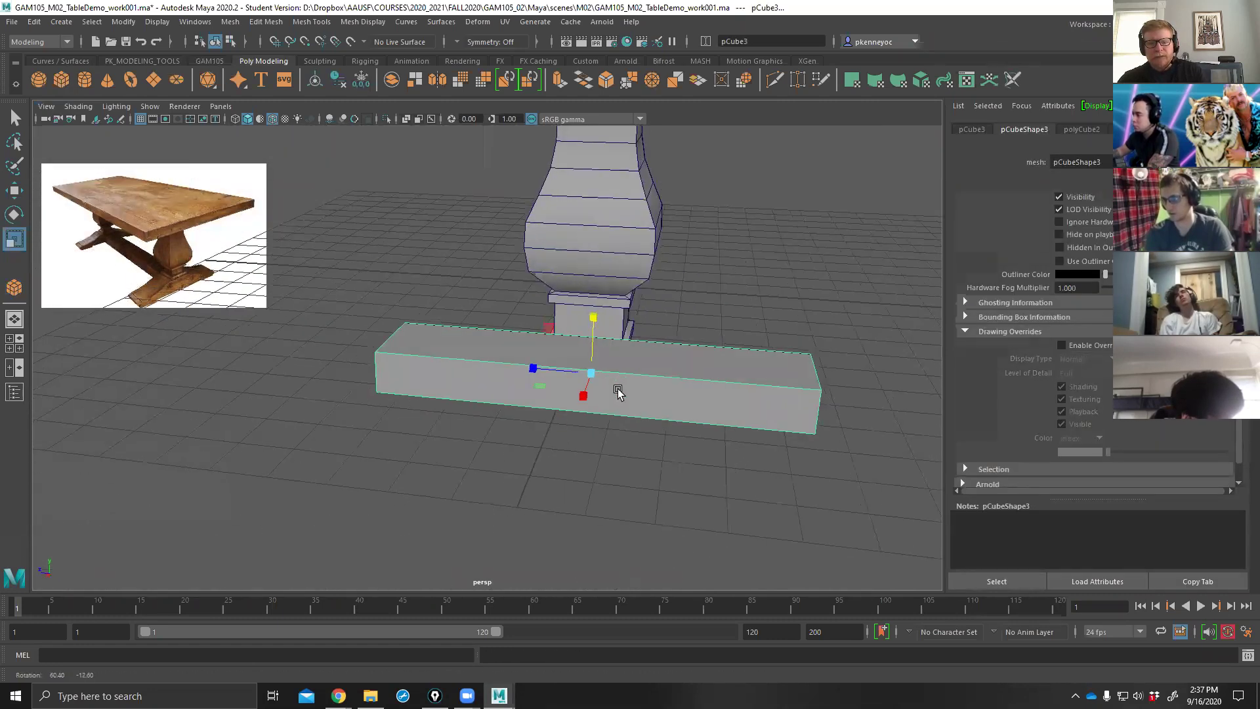
pyautogui.keyDown('alt'); pyautogui.moveTo(553, 379); pyautogui.dragTo(486, 392, button='right'); pyautogui.keyUp('alt')
pyautogui.keyDown('alt'); pyautogui.moveTo(486, 393); pyautogui.dragTo(592, 389); pyautogui.keyUp('alt')
pyautogui.keyDown('alt'); pyautogui.moveTo(743, 412); pyautogui.dragTo(706, 431, button='right'); pyautogui.keyUp('alt')
pyautogui.keyDown('alt'); pyautogui.moveTo(706, 430); pyautogui.dragTo(602, 412); pyautogui.keyUp('alt')
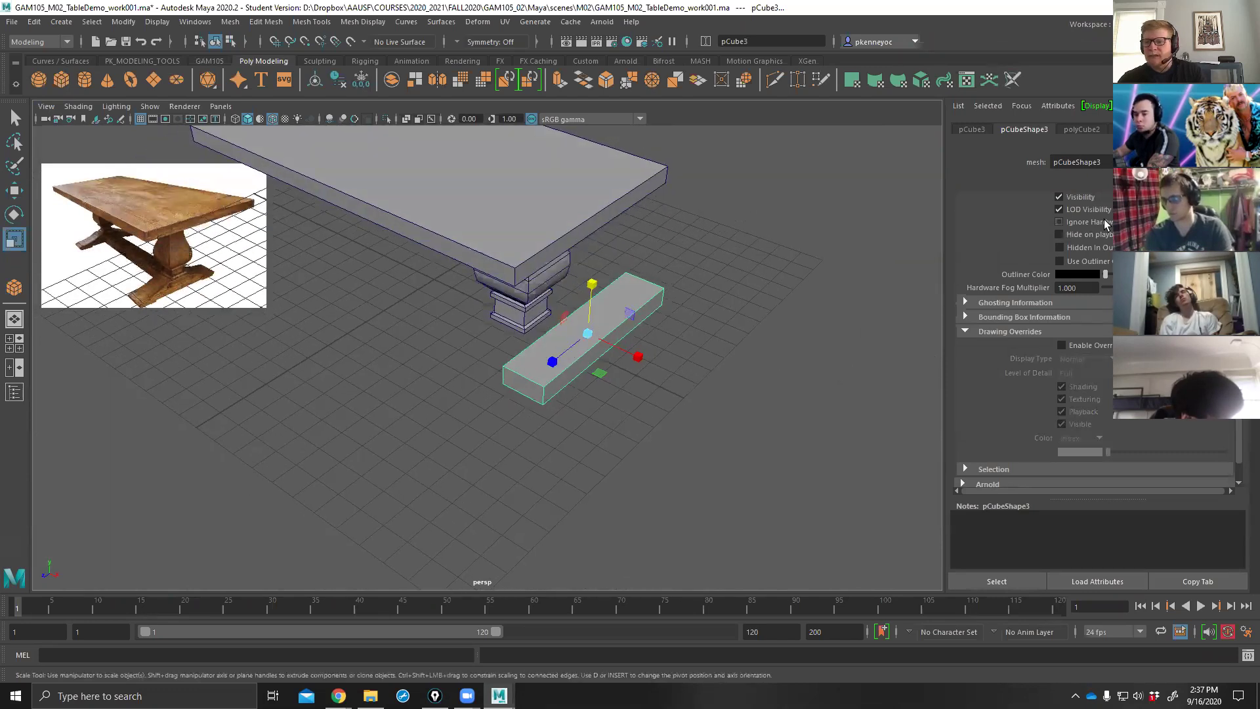
# Set the foot beam's Translate Z to 0 and slide it along X until it sits beneath the leg.
pyautogui.hotkey('ctrl', 'a')
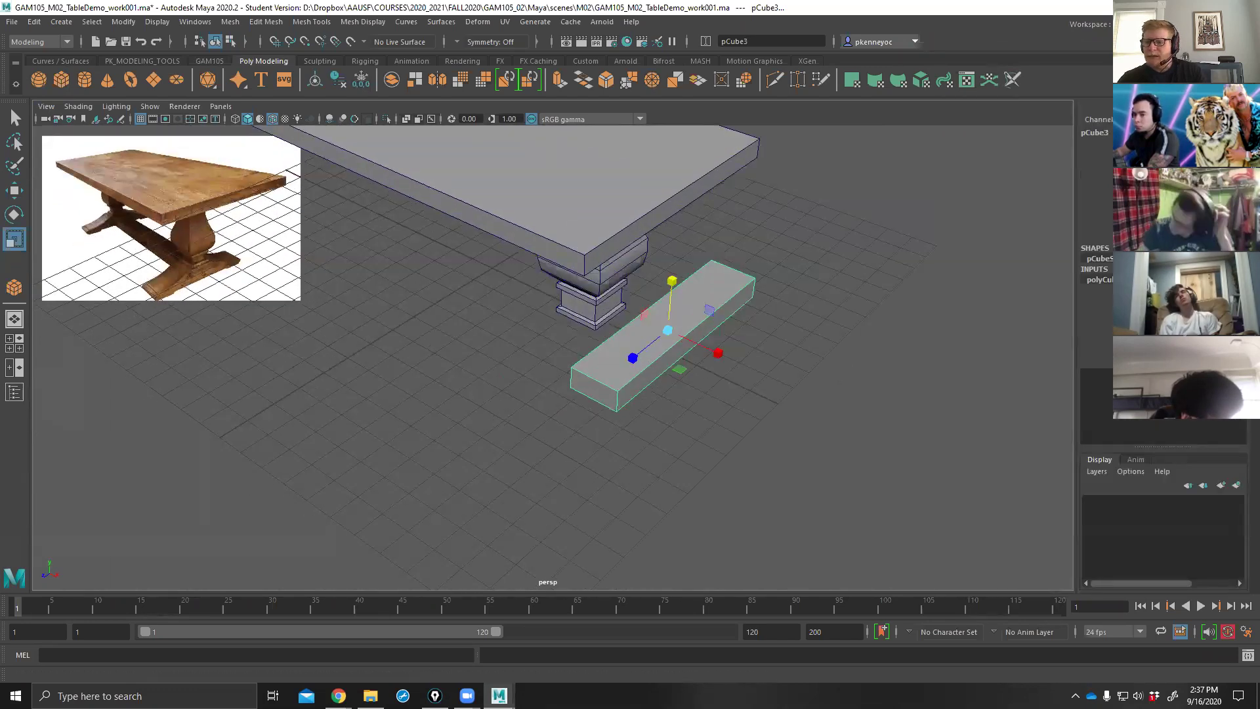
pyautogui.write('0')
pyautogui.press('Return')
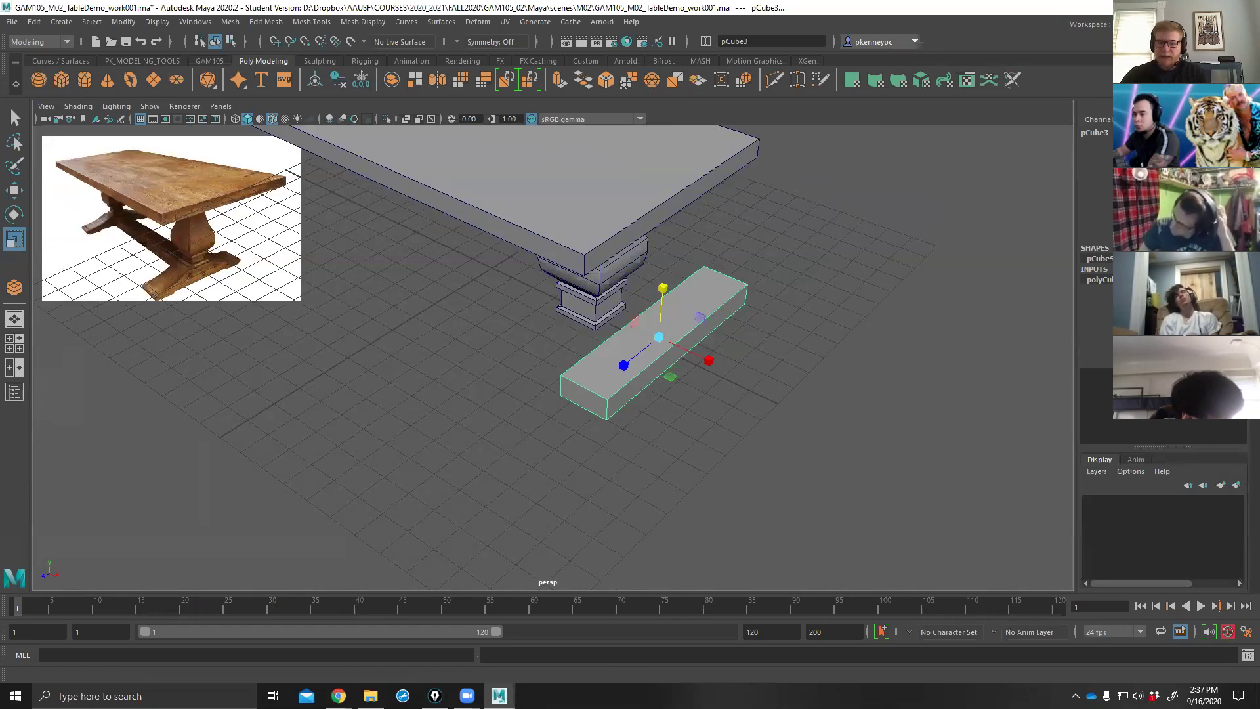
pyautogui.keyDown('alt'); pyautogui.moveTo(667, 414); pyautogui.dragTo(703, 386); pyautogui.keyUp('alt')
pyautogui.press('w')
pyautogui.moveTo(704, 330); pyautogui.dragTo(617, 315)
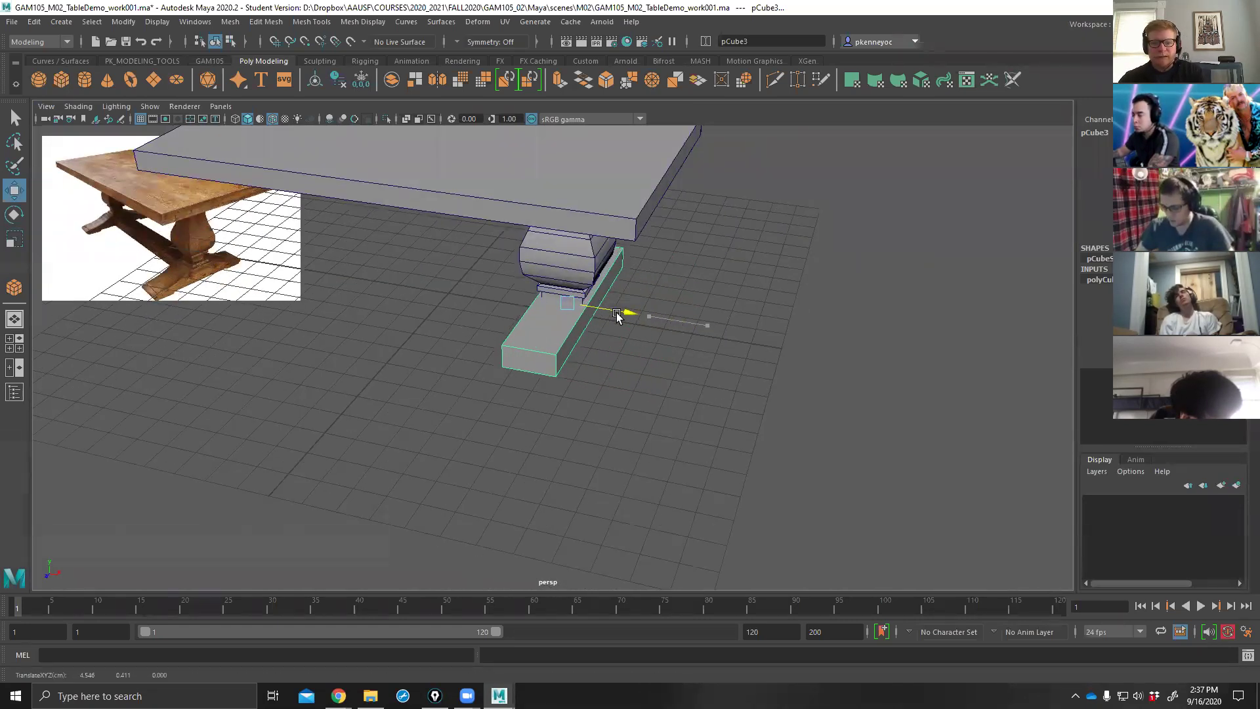
# Select the foot beam, leg and tabletop together and raise them so the beam rests on the ground grid.
pyautogui.moveTo(570, 254); pyautogui.dragTo(530, 254)
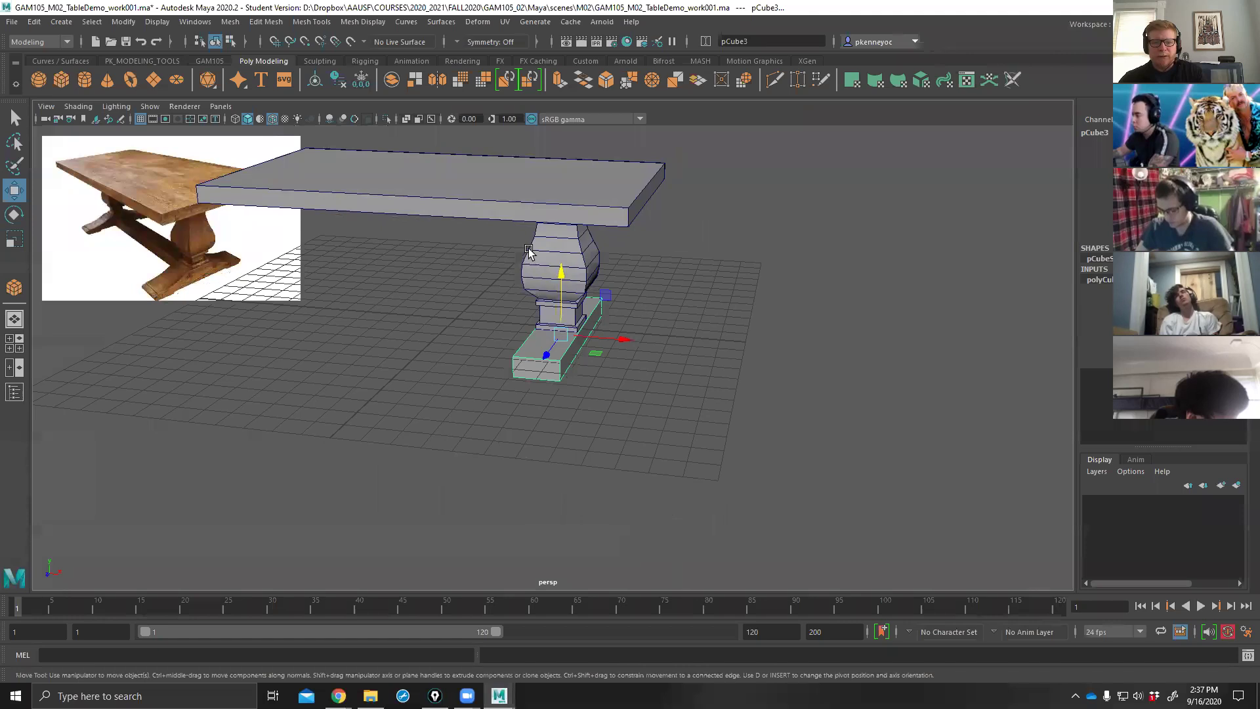
pyautogui.click(530, 253)
pyautogui.click(442, 210)
pyautogui.moveTo(444, 147); pyautogui.dragTo(442, 124)
pyautogui.press('space')
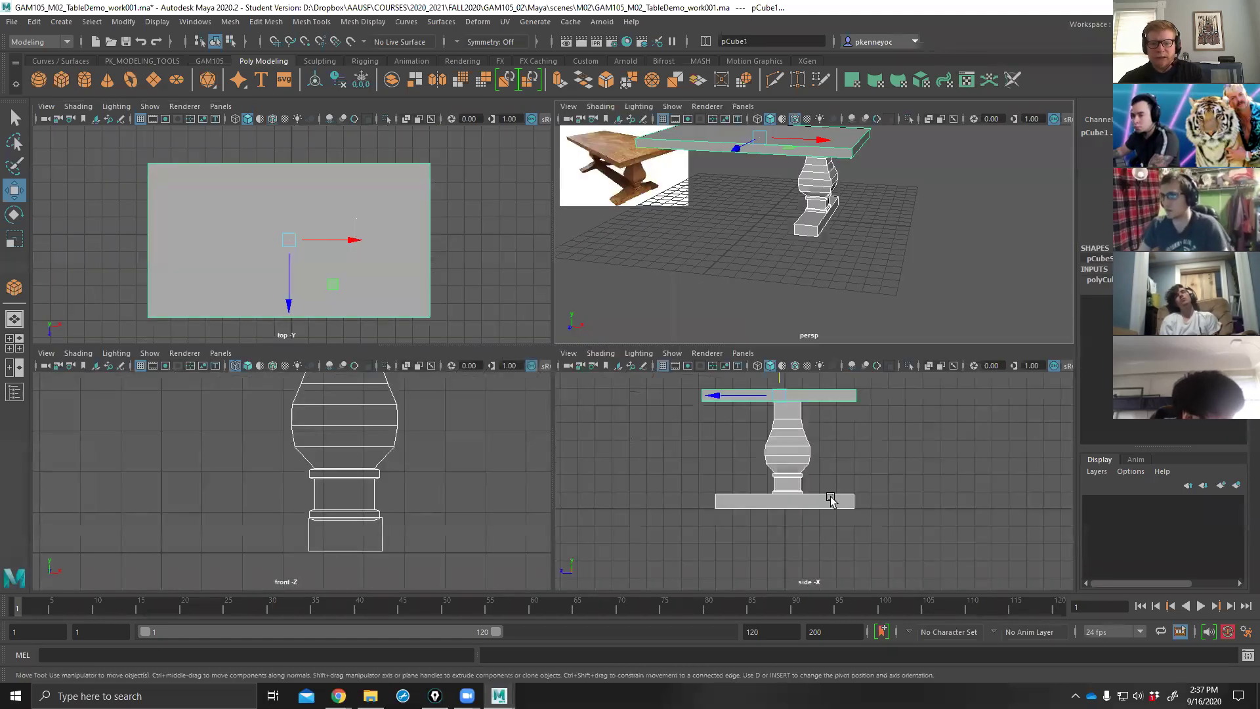
pyautogui.moveTo(778, 377); pyautogui.dragTo(779, 375)
pyautogui.press('space')
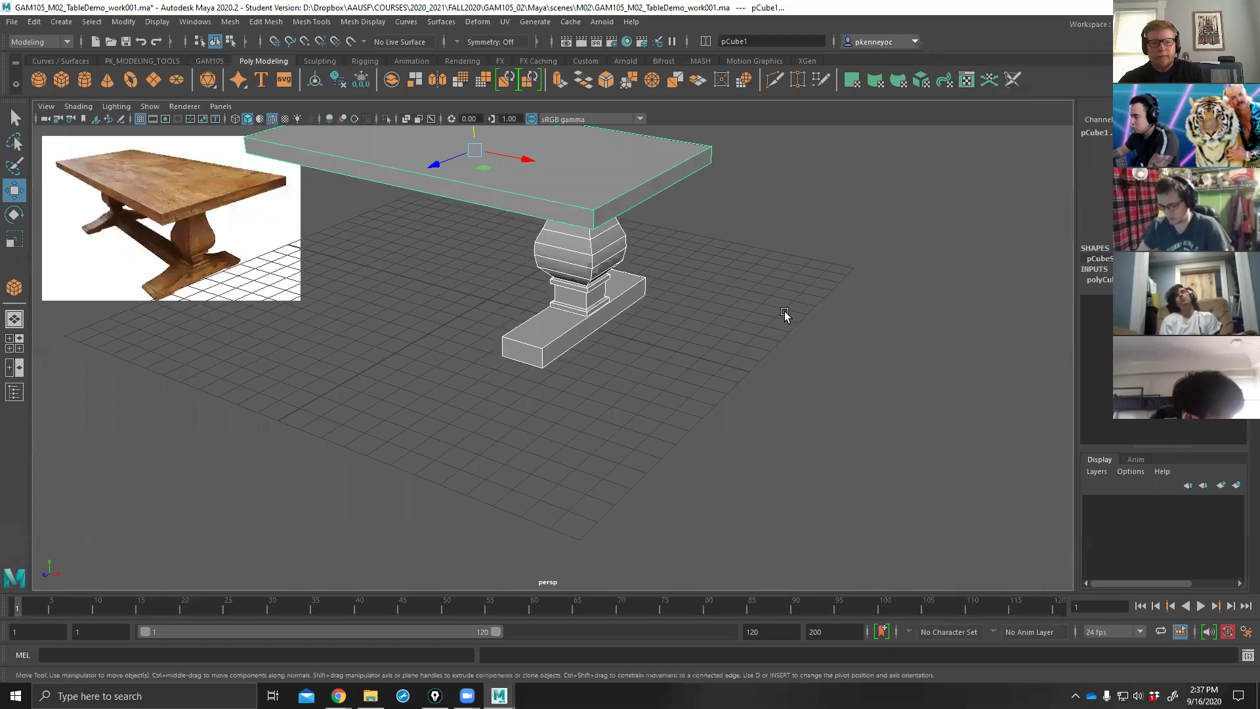
pyautogui.click(784, 314)
# Select the leg and adjust its position value to centre it over the foot beam.
pyautogui.keyDown('alt'); pyautogui.moveTo(649, 376); pyautogui.dragTo(680, 369, button='middle'); pyautogui.keyUp('alt')
pyautogui.click(661, 298)
pyautogui.keyDown('alt'); pyautogui.moveTo(684, 345); pyautogui.dragTo(625, 315); pyautogui.keyUp('alt')
pyautogui.click(651, 277)
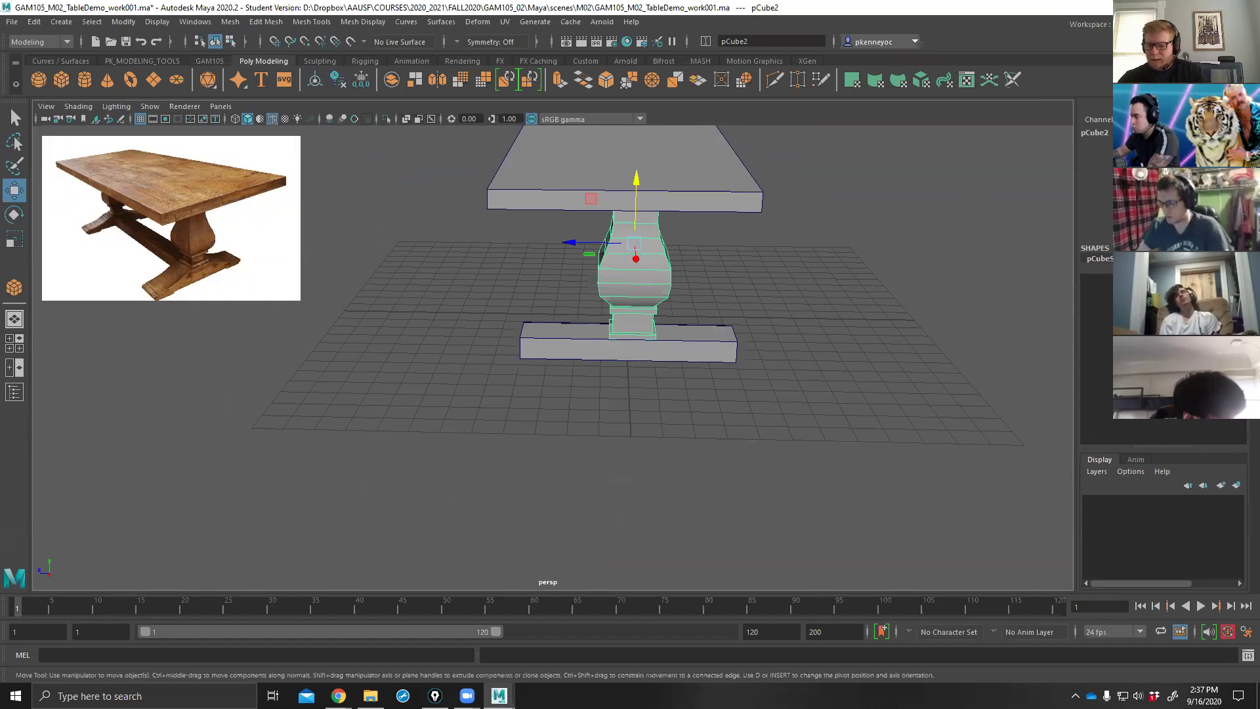
pyautogui.press('Return')
pyautogui.keyDown('alt'); pyautogui.moveTo(888, 412); pyautogui.dragTo(858, 392); pyautogui.keyUp('alt')
# Set the foot beam's depth subdivisions to 6 in its cube creation settings.
pyautogui.click(704, 344)
pyautogui.keyDown('alt'); pyautogui.moveTo(704, 344); pyautogui.dragTo(738, 431); pyautogui.keyUp('alt')
pyautogui.click(672, 392)
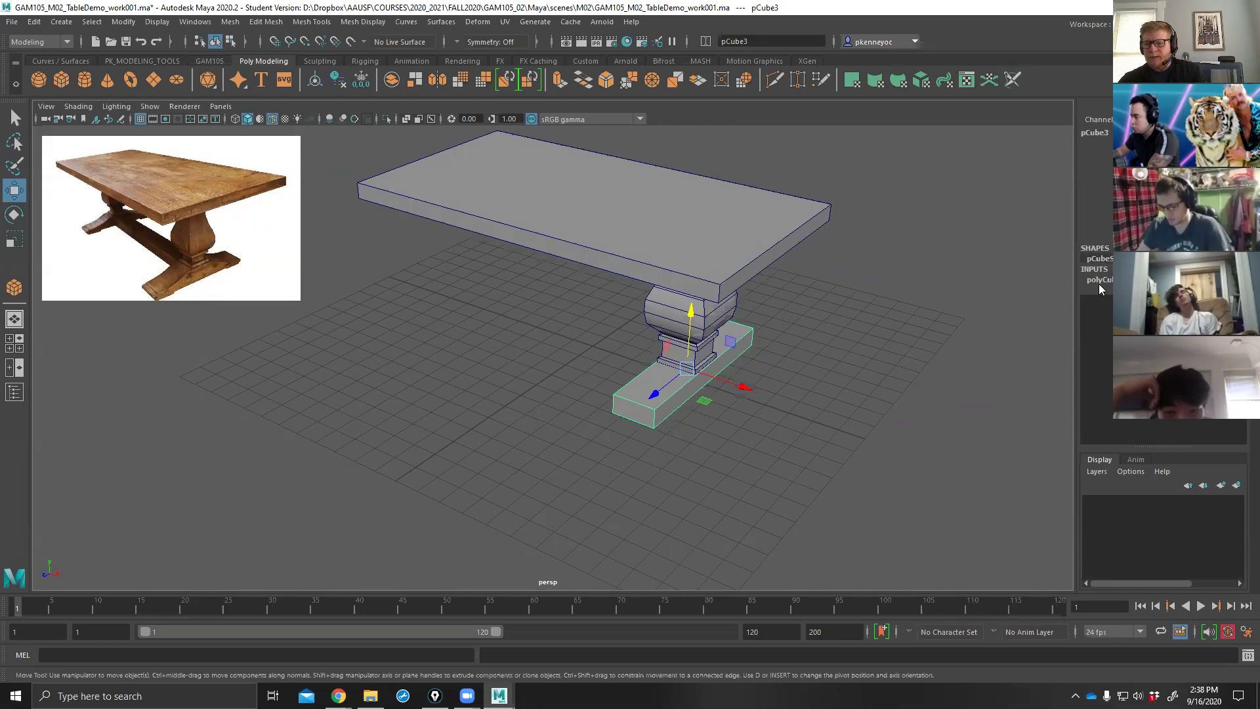
pyautogui.click(1096, 342)
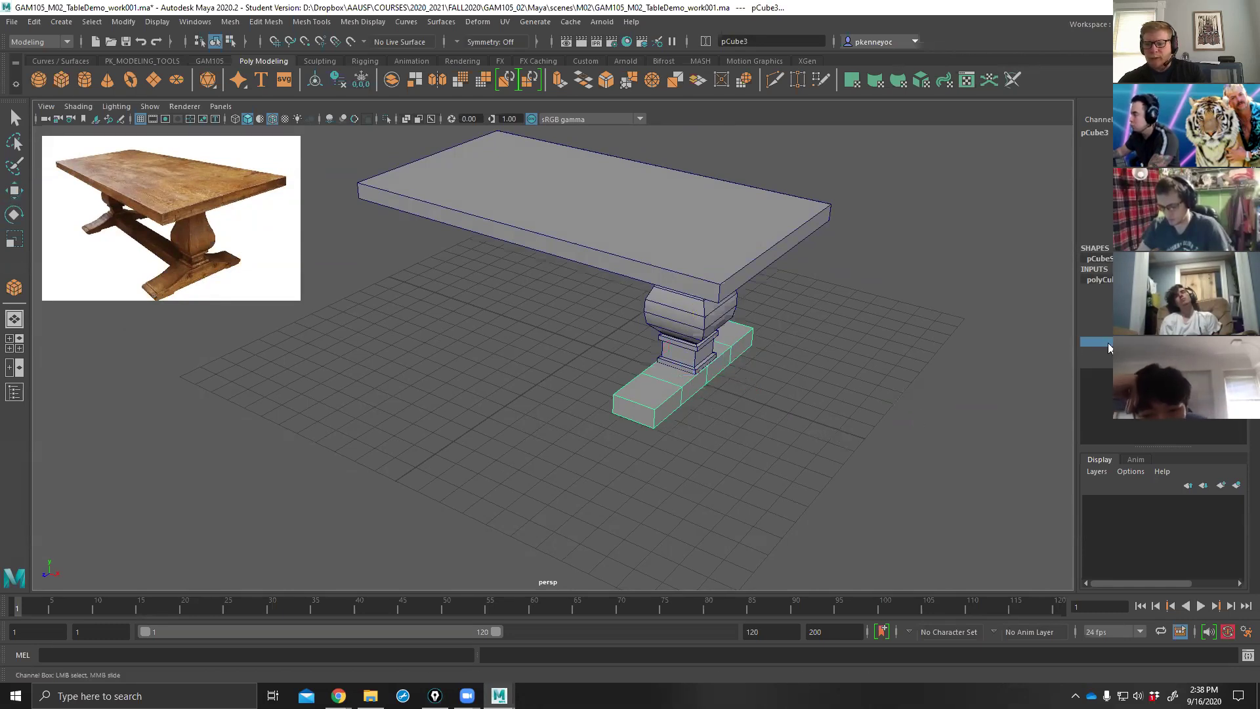
pyautogui.keyDown('alt'); pyautogui.moveTo(820, 498); pyautogui.dragTo(774, 487); pyautogui.keyUp('alt')
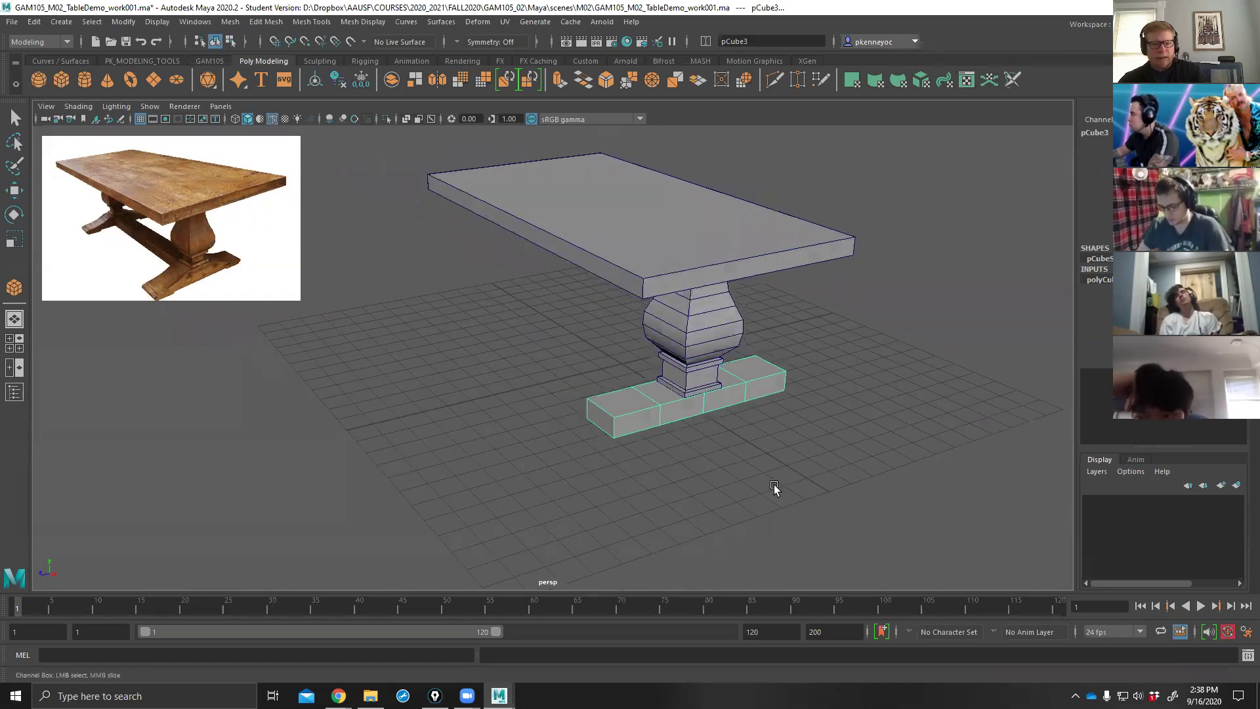
pyautogui.press('6')
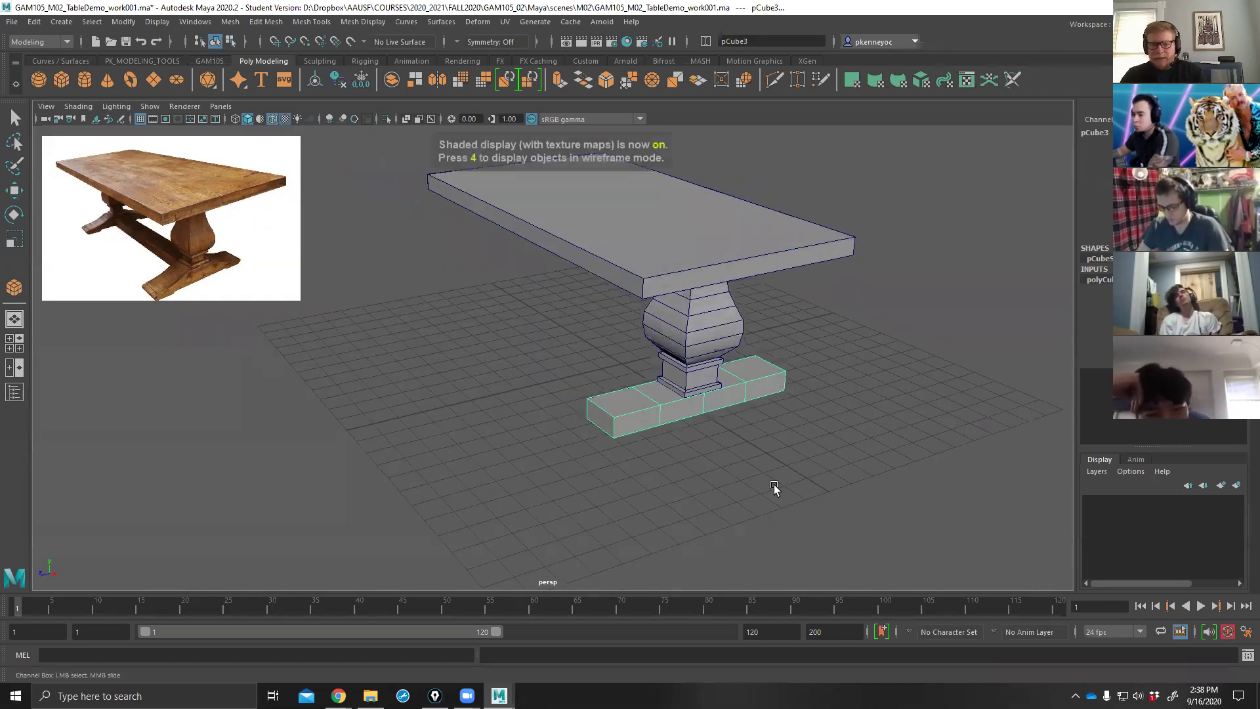
pyautogui.press('w')
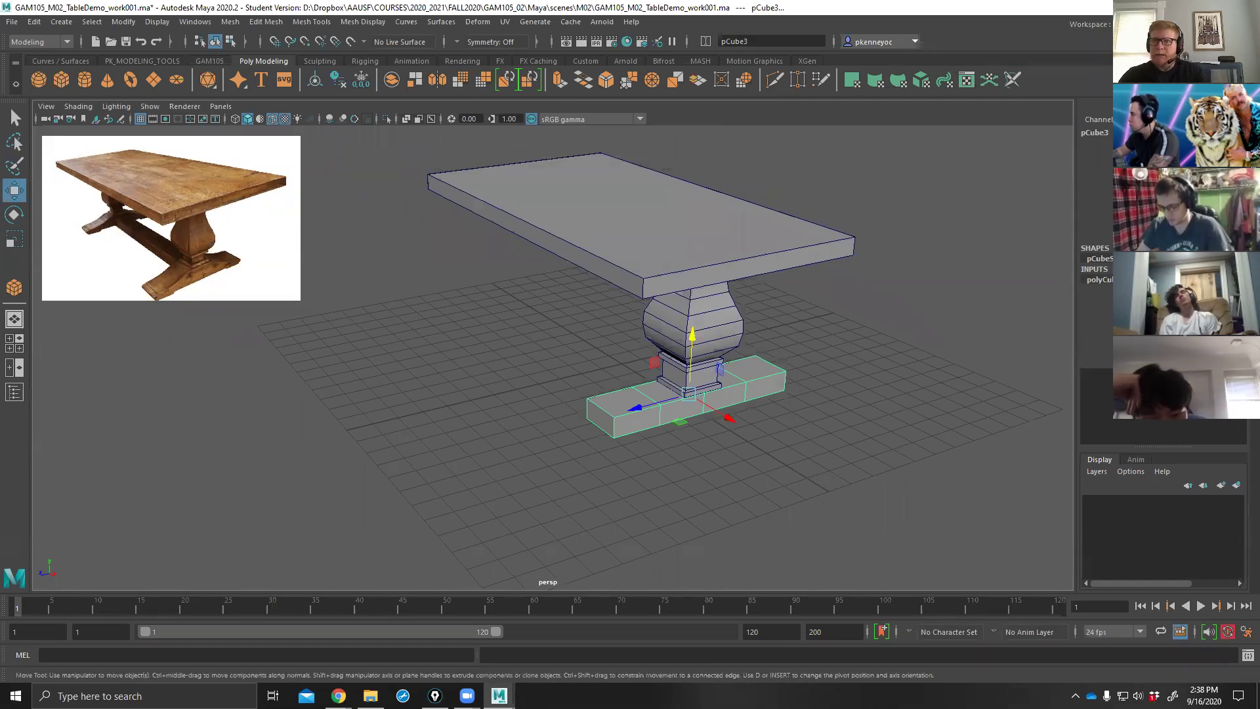
pyautogui.keyDown('alt'); pyautogui.moveTo(771, 507); pyautogui.dragTo(747, 362); pyautogui.keyUp('alt')
pyautogui.click(842, 407)
pyautogui.click(747, 363)
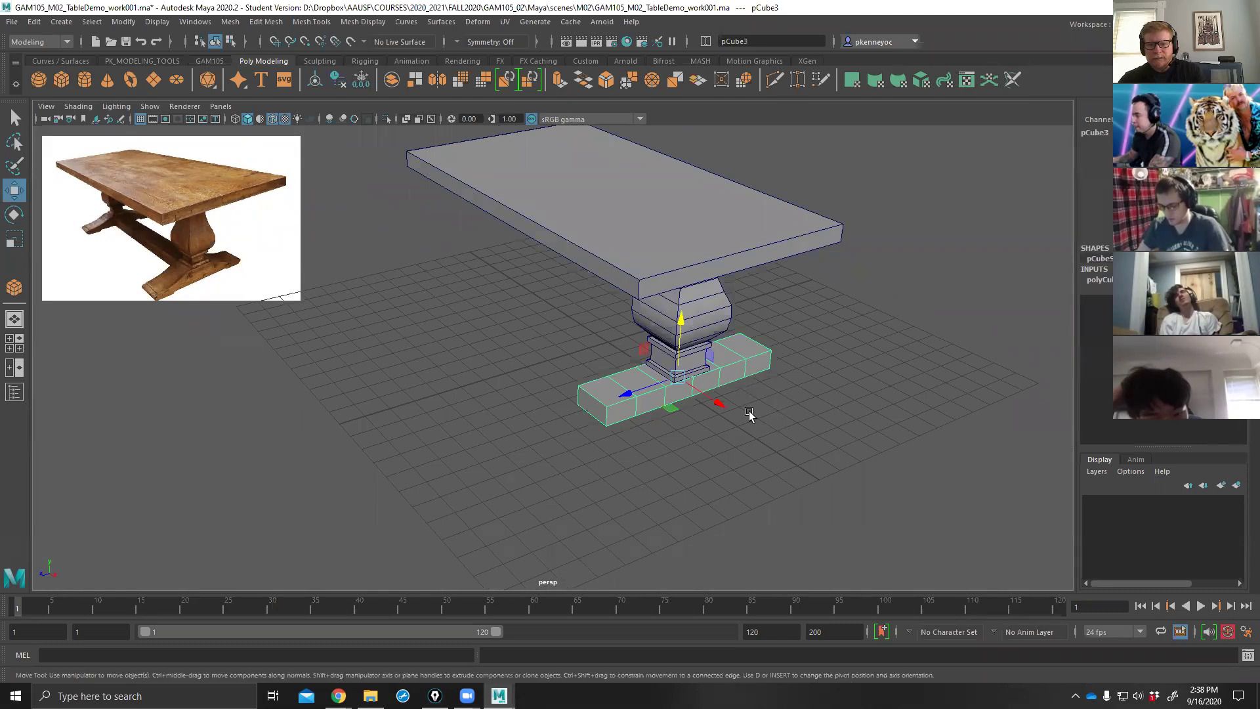
# Select the top faces of the foot beam's two end segments and lower them to form sloping feet.
pyautogui.scroll(3, 764, 434)
pyautogui.keyDown('alt'); pyautogui.moveTo(834, 388); pyautogui.dragTo(790, 400, button='middle'); pyautogui.keyUp('alt')
pyautogui.moveTo(790, 401); pyautogui.dragTo(794, 364, button='right')
pyautogui.click(787, 359)
pyautogui.keyDown('shift'); pyautogui.click(594, 418); pyautogui.keyUp('shift')
pyautogui.moveTo(682, 319); pyautogui.dragTo(681, 344)
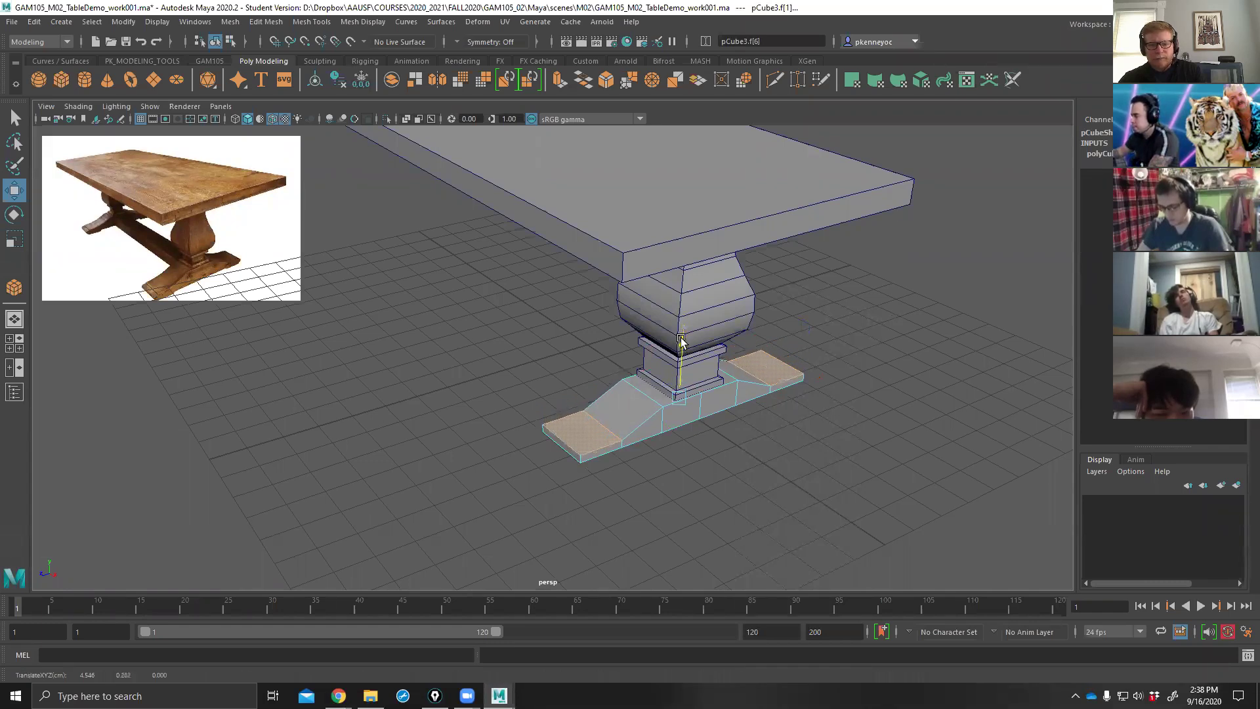
pyautogui.click(857, 430)
pyautogui.moveTo(833, 453)
pyautogui.keyDown('alt'); pyautogui.mouseDown()
pyautogui.moveTo(821, 442)
pyautogui.moveTo(836, 455)
pyautogui.mouseUp(); pyautogui.keyUp('alt')
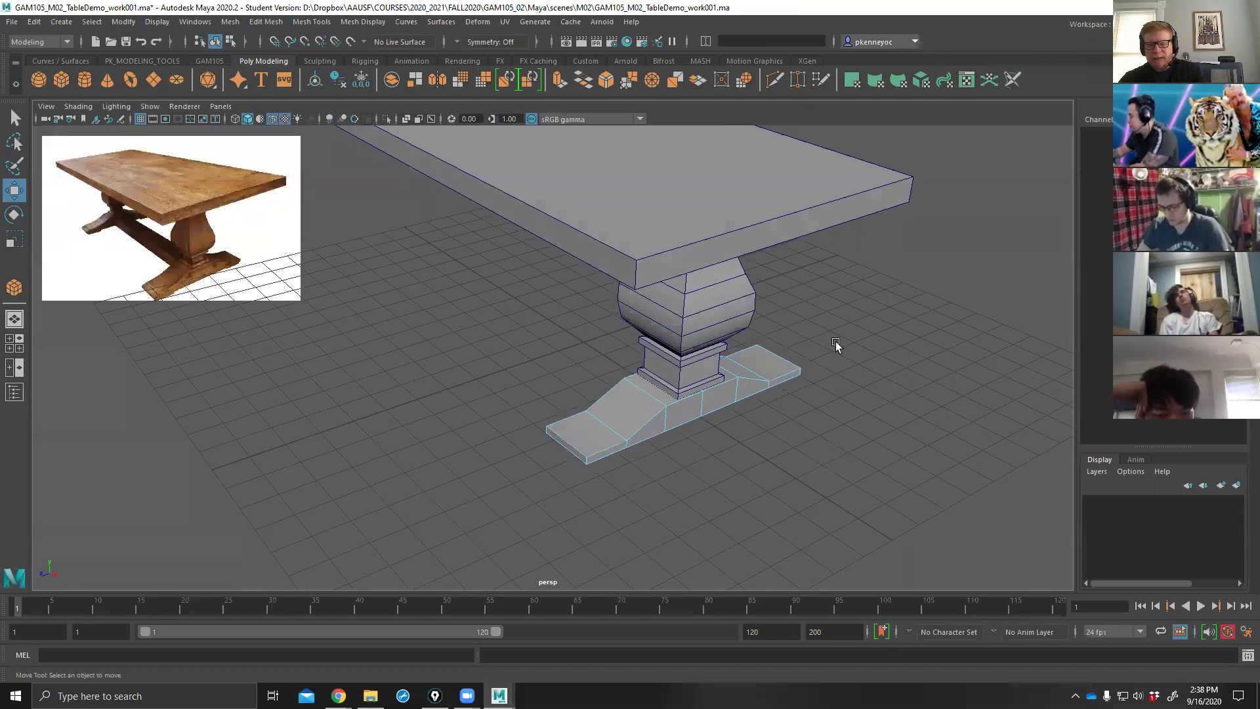
# Insert an edge loop halfway along each sloped section of the foot with the Multi-Cut tool.
pyautogui.moveTo(854, 338); pyautogui.dragTo(845, 294, button='right')
pyautogui.moveTo(626, 421)
pyautogui.keyDown('alt'); pyautogui.mouseDown()
pyautogui.moveTo(658, 441)
pyautogui.moveTo(636, 416)
pyautogui.mouseUp(); pyautogui.keyUp('alt')
pyautogui.click(640, 421)
pyautogui.keyDown('alt'); pyautogui.moveTo(714, 426); pyautogui.dragTo(777, 405); pyautogui.keyUp('alt')
pyautogui.keyDown('shift'); pyautogui.moveTo(778, 405); pyautogui.dragTo(708, 411, button='right'); pyautogui.keyUp('shift')
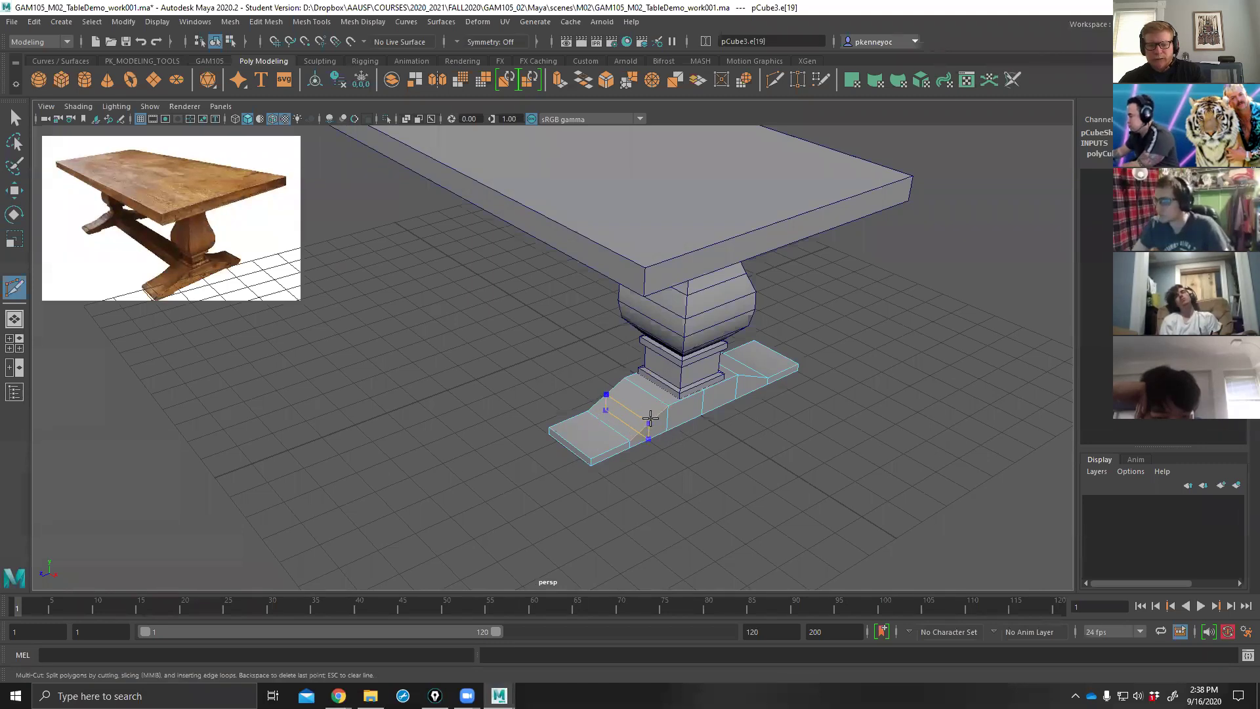
pyautogui.press('Return')
pyautogui.keyDown('alt'); pyautogui.moveTo(651, 418); pyautogui.dragTo(721, 450); pyautogui.keyUp('alt')
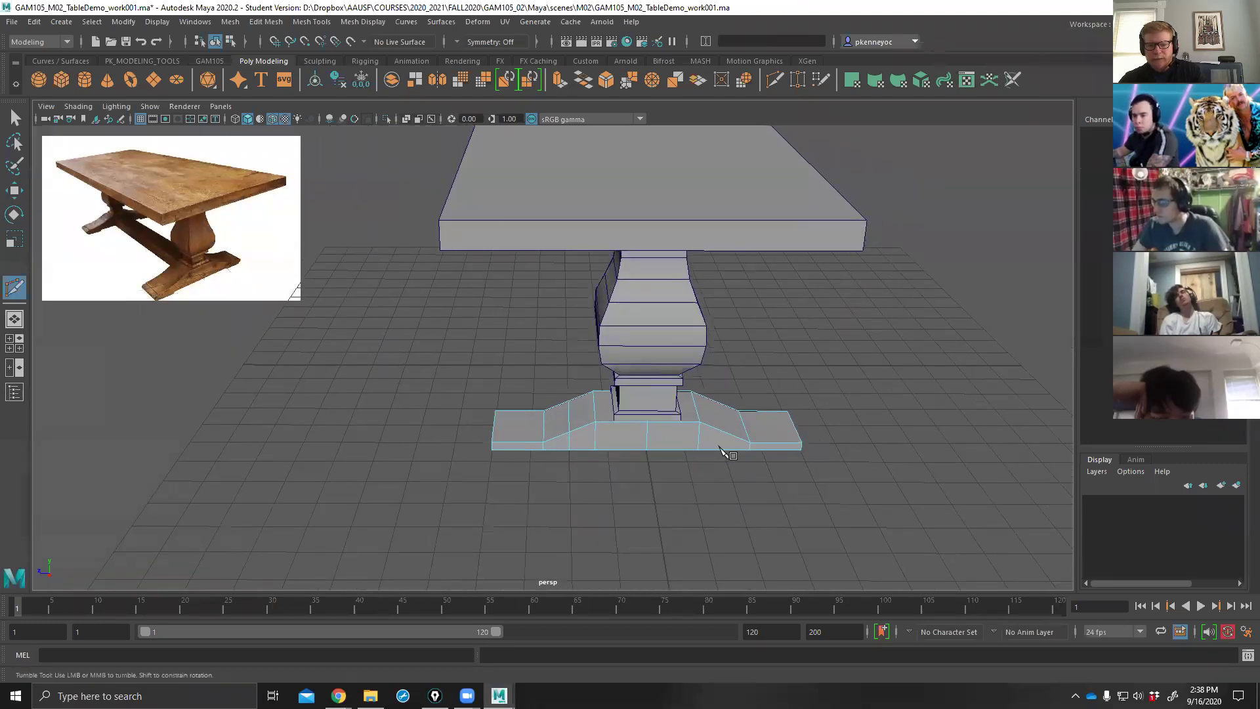
pyautogui.press('Return')
pyautogui.keyDown('alt'); pyautogui.moveTo(709, 522); pyautogui.dragTo(742, 498); pyautogui.keyUp('alt')
pyautogui.keyDown('alt'); pyautogui.moveTo(742, 499); pyautogui.dragTo(734, 484, button='right'); pyautogui.keyUp('alt')
# Select the new top edges midway along both foot slopes and lower them slightly to give a curved profile.
pyautogui.press('w')
pyautogui.keyDown('alt'); pyautogui.moveTo(734, 483); pyautogui.dragTo(712, 484); pyautogui.keyUp('alt')
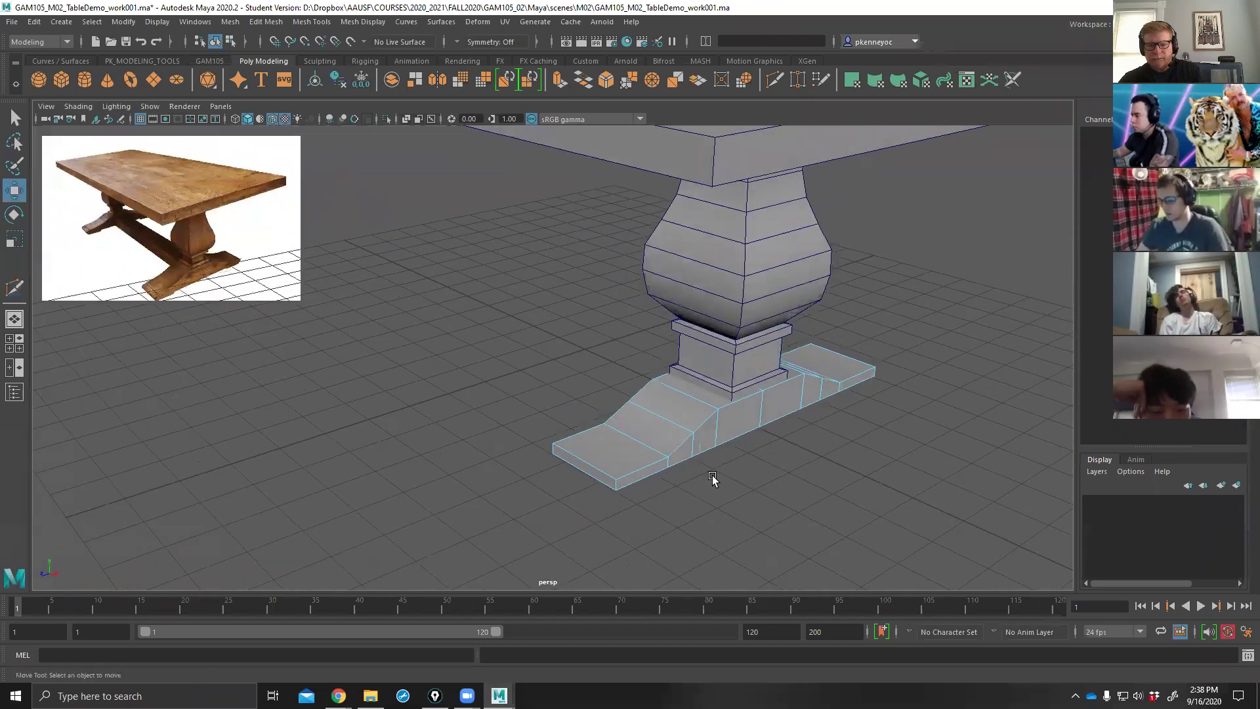
pyautogui.click(672, 420)
pyautogui.keyDown('alt'); pyautogui.moveTo(824, 439); pyautogui.dragTo(791, 433); pyautogui.keyUp('alt')
pyautogui.click(534, 445)
pyautogui.keyDown('alt'); pyautogui.moveTo(534, 444); pyautogui.dragTo(732, 337); pyautogui.keyUp('alt')
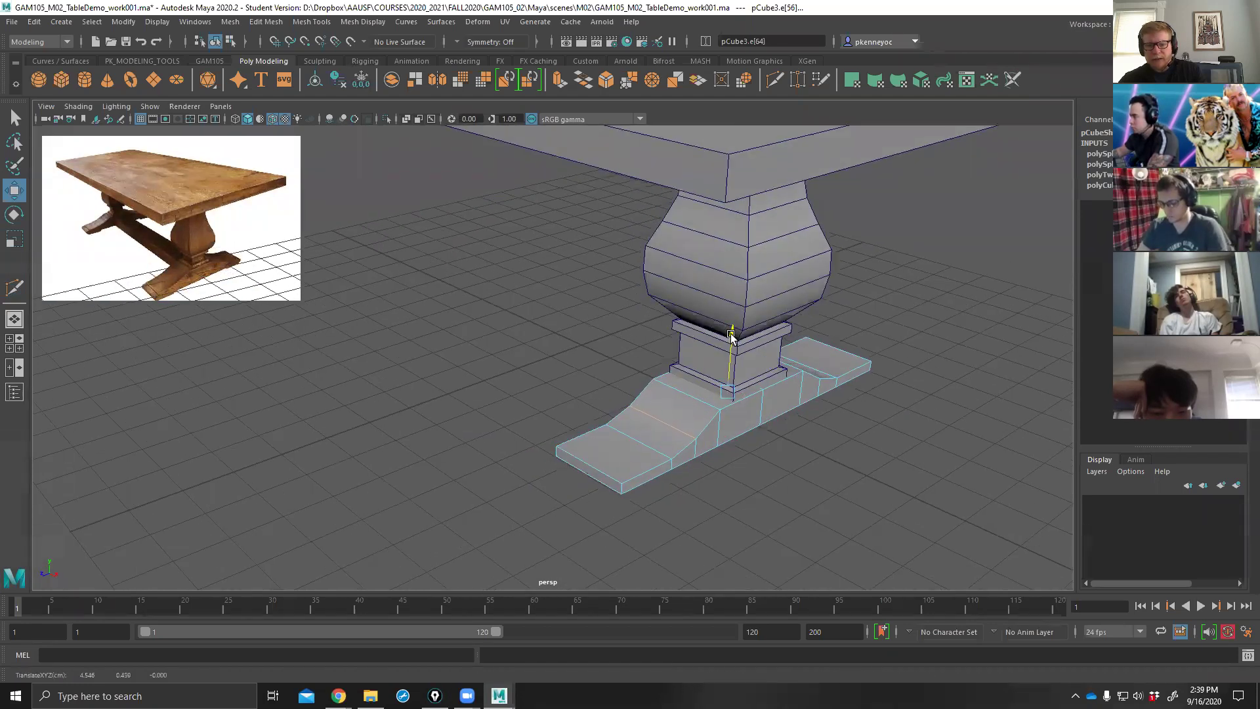
pyautogui.keyDown('alt'); pyautogui.moveTo(772, 414); pyautogui.dragTo(801, 450); pyautogui.keyUp('alt')
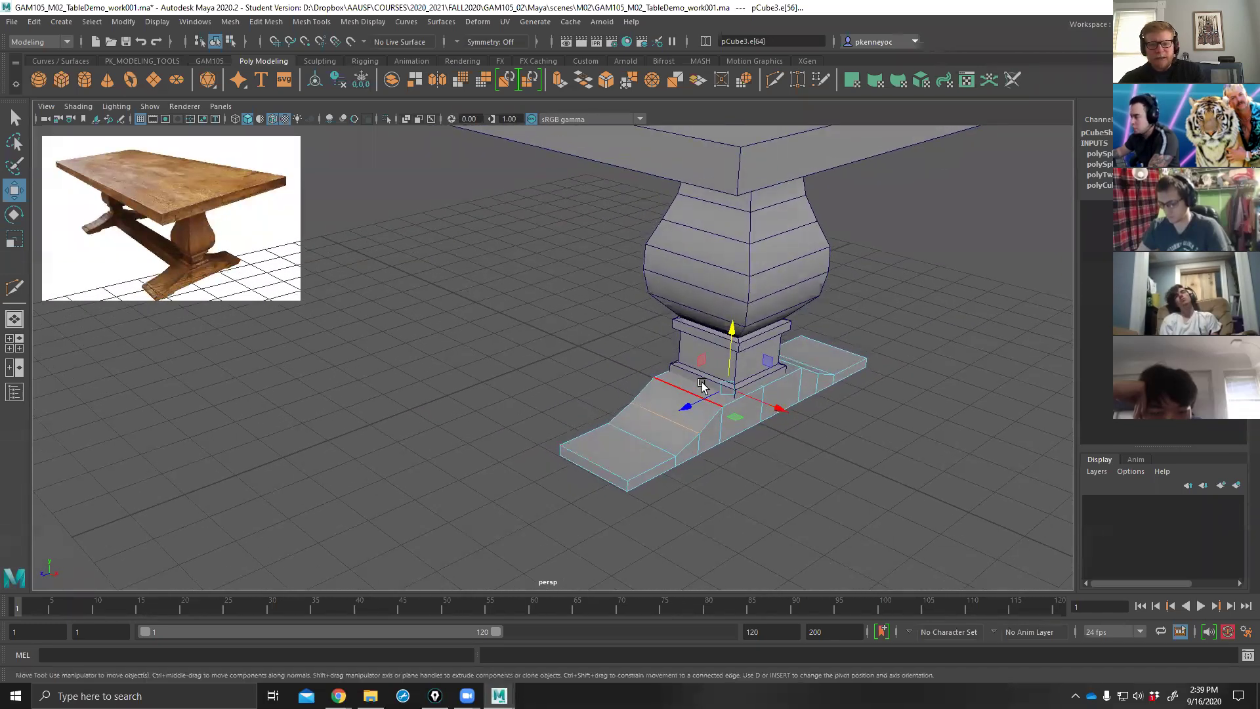
pyautogui.keyDown('alt'); pyautogui.moveTo(744, 412); pyautogui.dragTo(741, 471, button='right'); pyautogui.keyUp('alt')
pyautogui.keyDown('alt'); pyautogui.moveTo(741, 470); pyautogui.dragTo(655, 481); pyautogui.keyUp('alt')
pyautogui.keyDown('alt'); pyautogui.moveTo(792, 451); pyautogui.dragTo(825, 457); pyautogui.keyUp('alt')
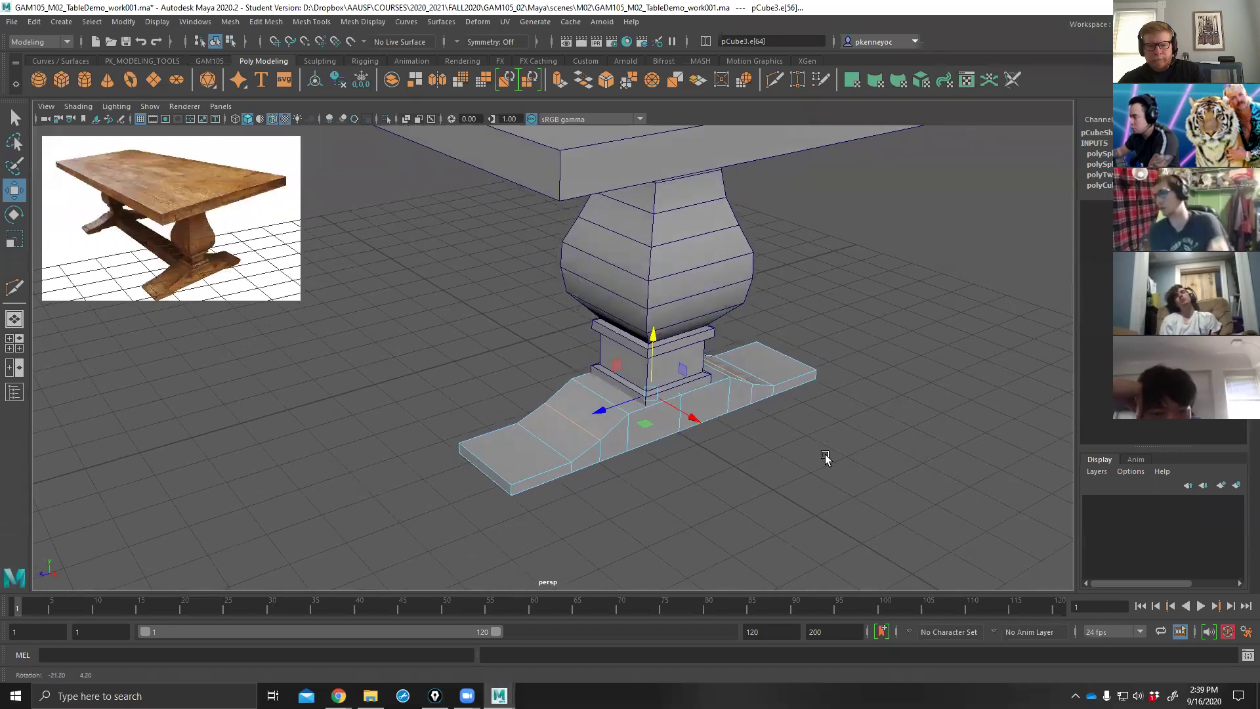
pyautogui.click(820, 434)
pyautogui.keyDown('alt'); pyautogui.moveTo(808, 369); pyautogui.dragTo(653, 423); pyautogui.keyUp('alt')
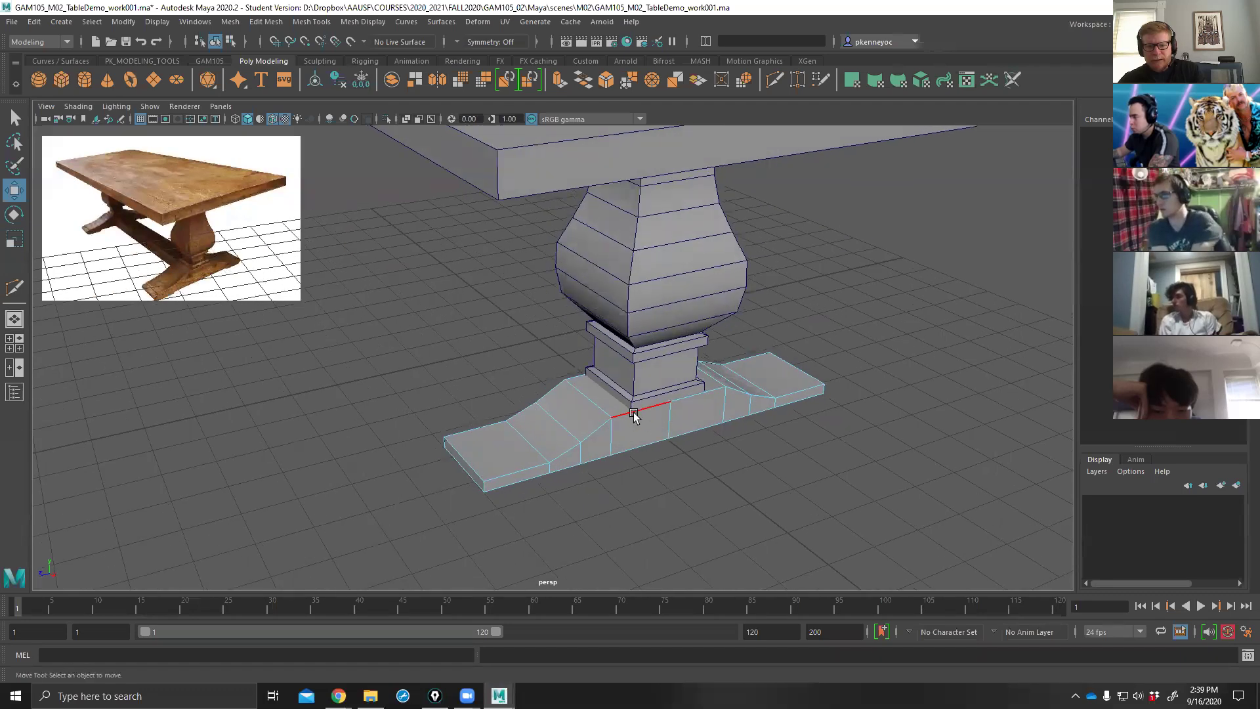
# Open the Insert Edge Loop tool's settings for the foot beam and choose multiple edge loops with the number of loops set to 1.
pyautogui.click(644, 445)
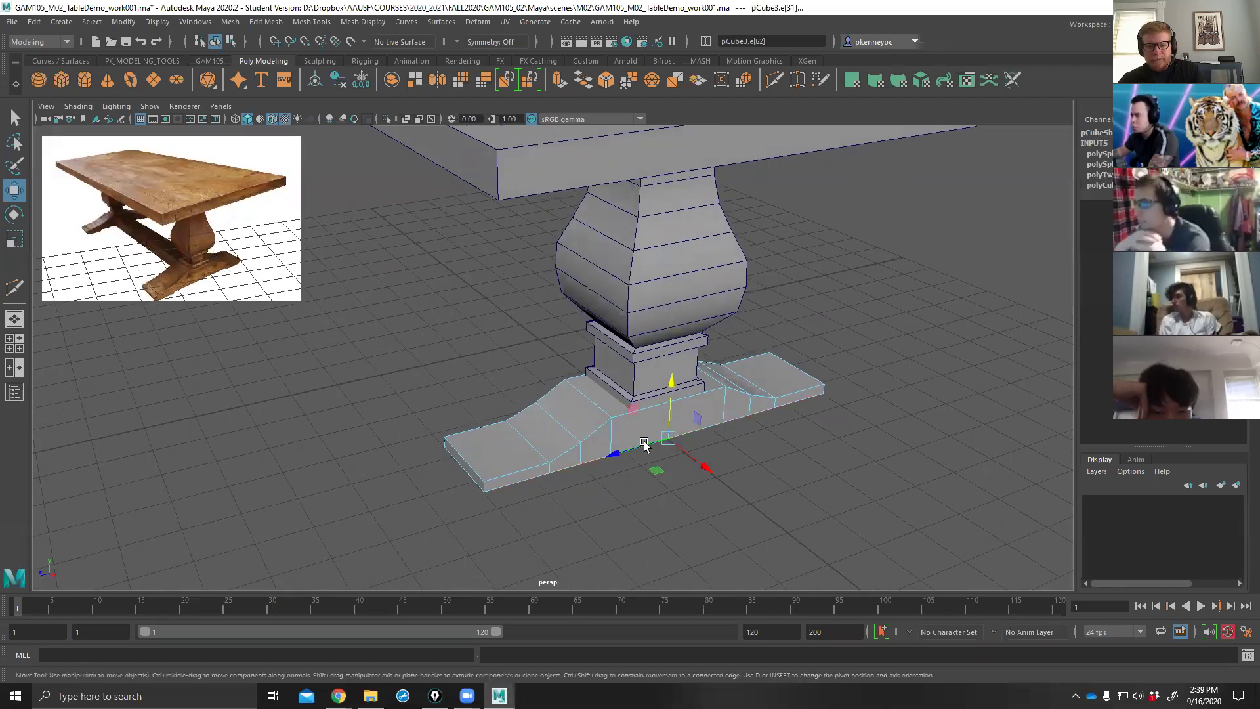
pyautogui.click(824, 450)
pyautogui.keyDown('alt'); pyautogui.moveTo(824, 450); pyautogui.dragTo(861, 431); pyautogui.keyUp('alt')
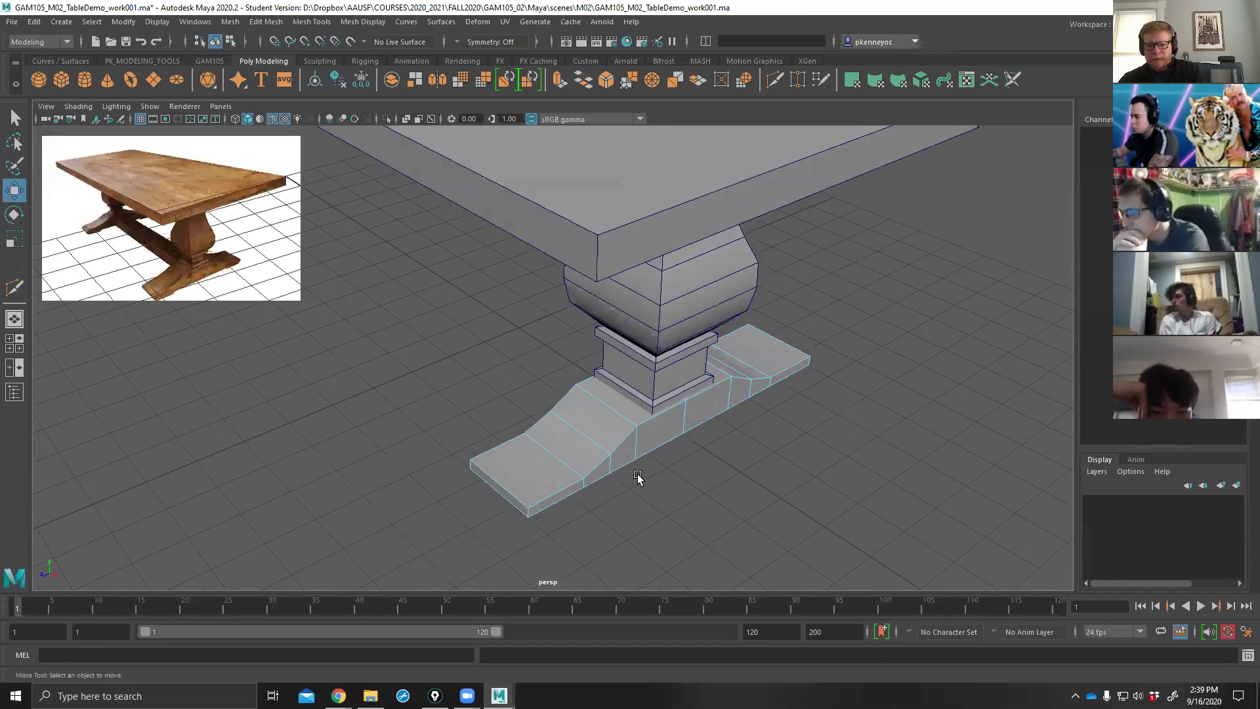
pyautogui.click(662, 445)
pyautogui.keyDown('shift'); pyautogui.rightClick(859, 339); pyautogui.keyUp('shift')
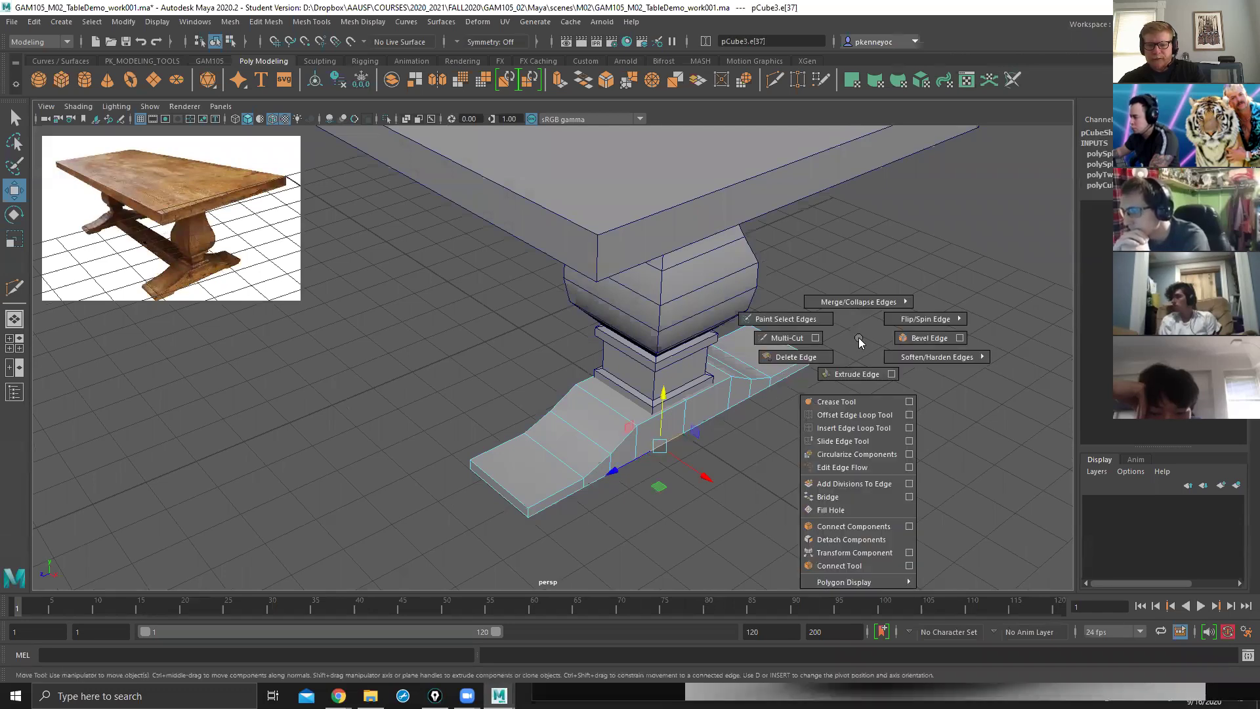
pyautogui.click(910, 428)
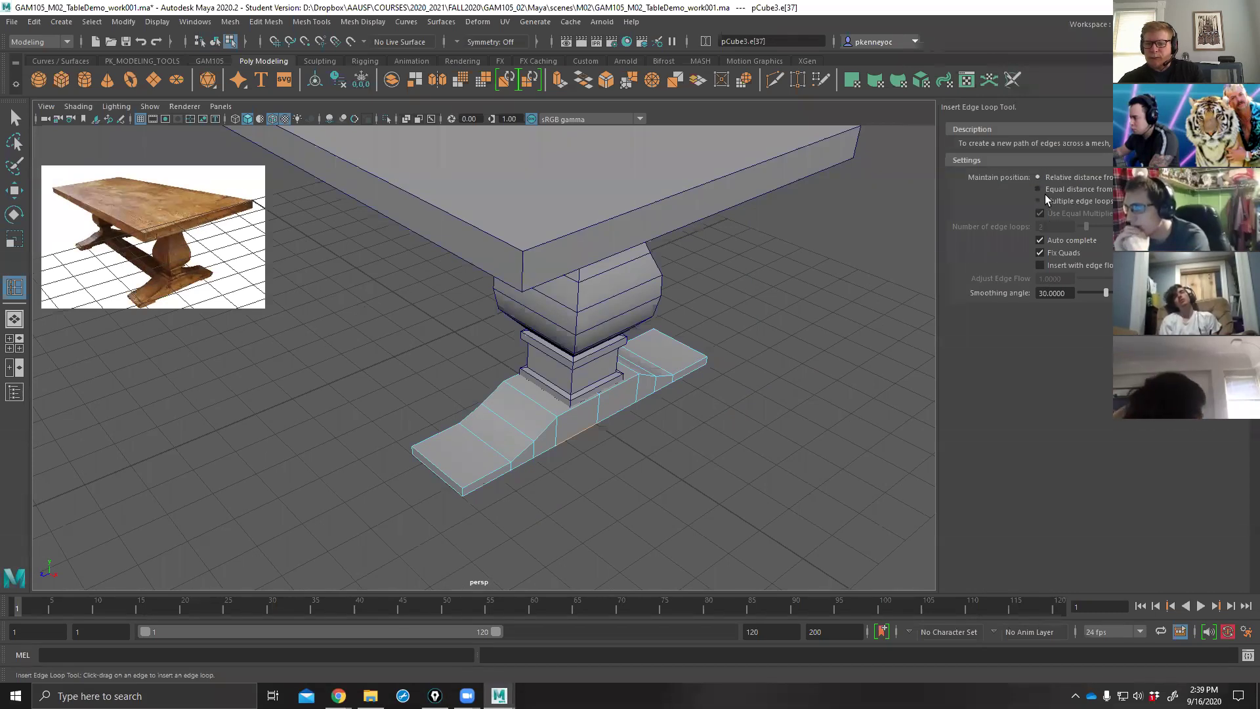
pyautogui.moveTo(577, 410); pyautogui.dragTo(585, 413)
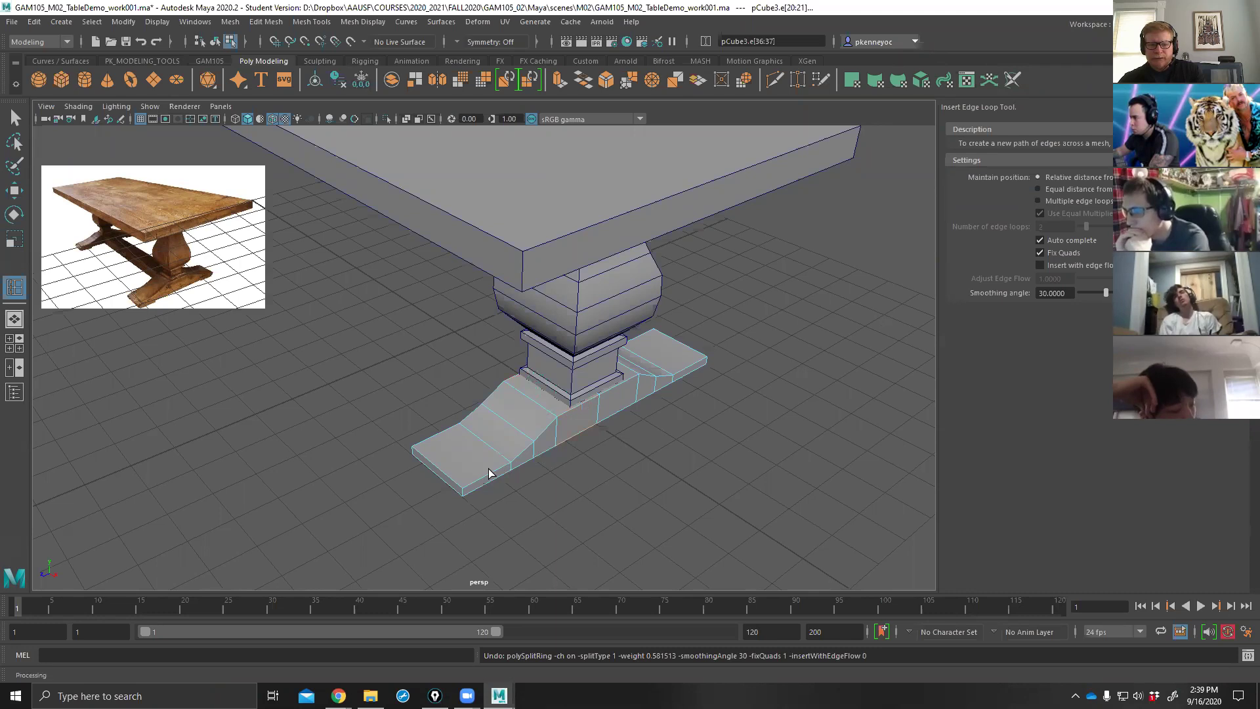
pyautogui.click(446, 472)
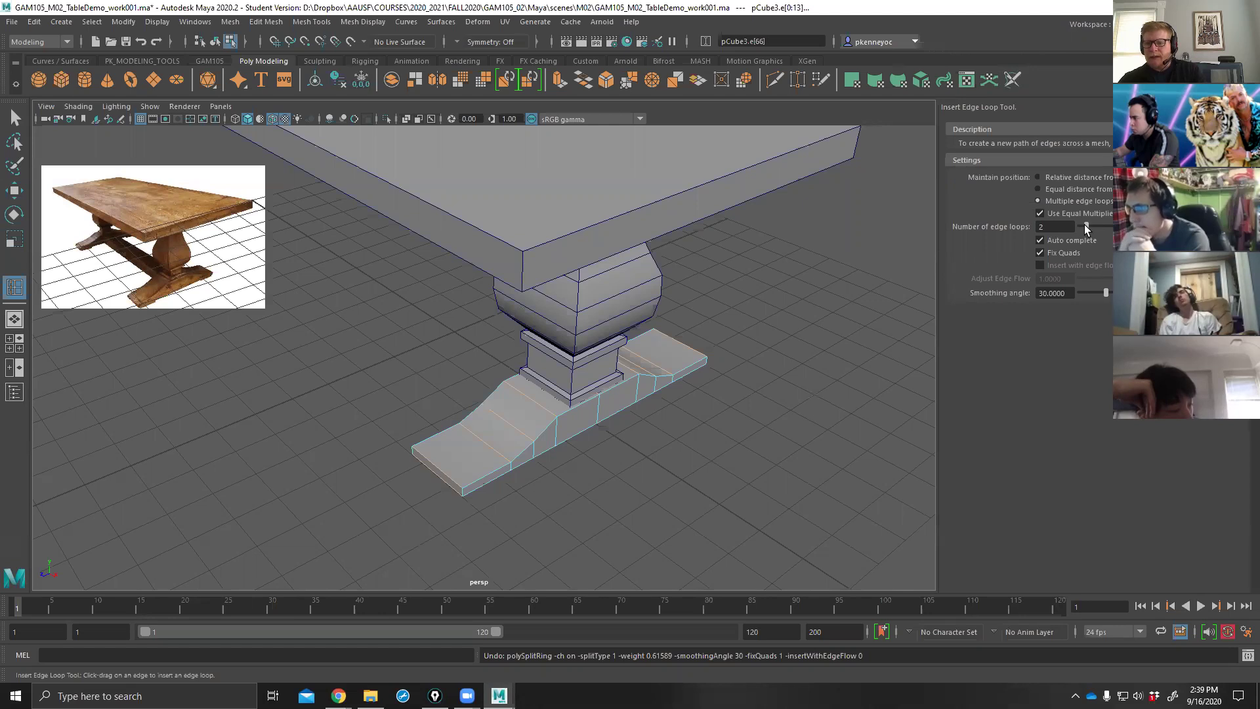
pyautogui.moveTo(1084, 225); pyautogui.dragTo(1080, 224)
# Try splitting the foot beam's middle segment with one and with three evenly spaced edge loops, undoing each trial.
pyautogui.keyDown('alt'); pyautogui.moveTo(709, 420); pyautogui.dragTo(722, 507); pyautogui.keyUp('alt')
pyautogui.click(571, 430)
pyautogui.hotkey('ctrl', 'z')
pyautogui.hotkey('ctrl', 'z')
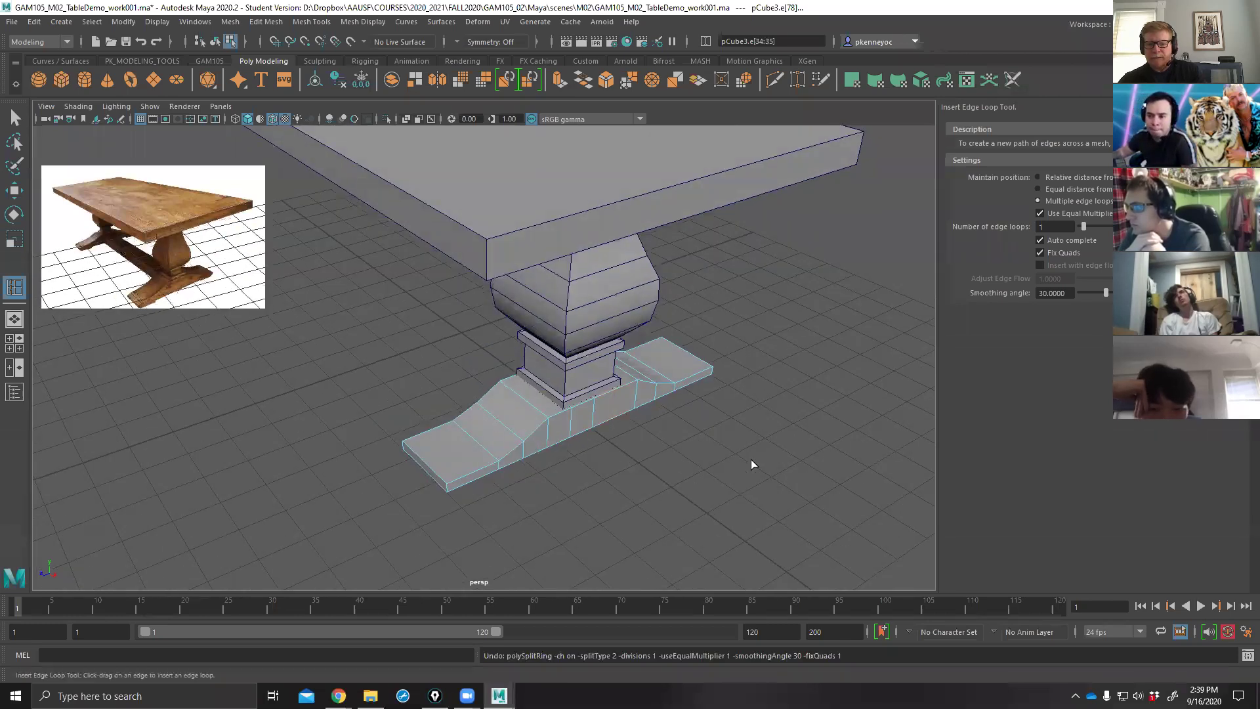
pyautogui.hotkey('ctrl', 'z')
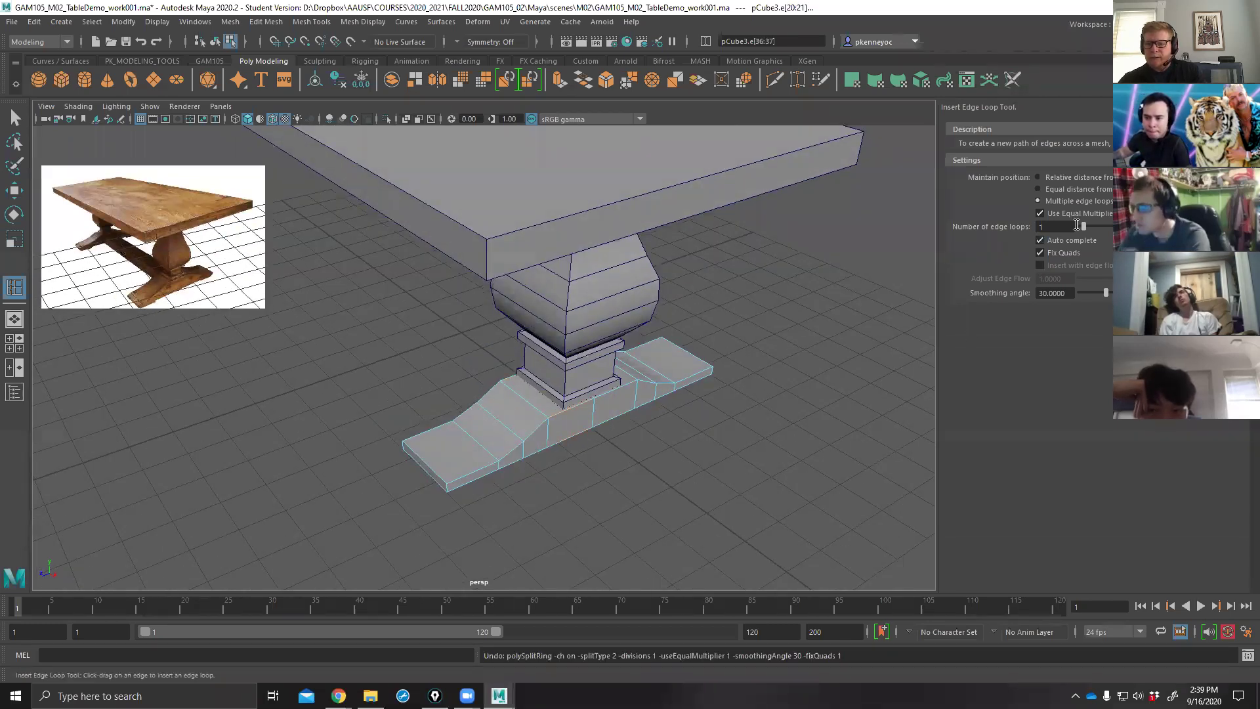
pyautogui.moveTo(1082, 226); pyautogui.dragTo(1089, 225)
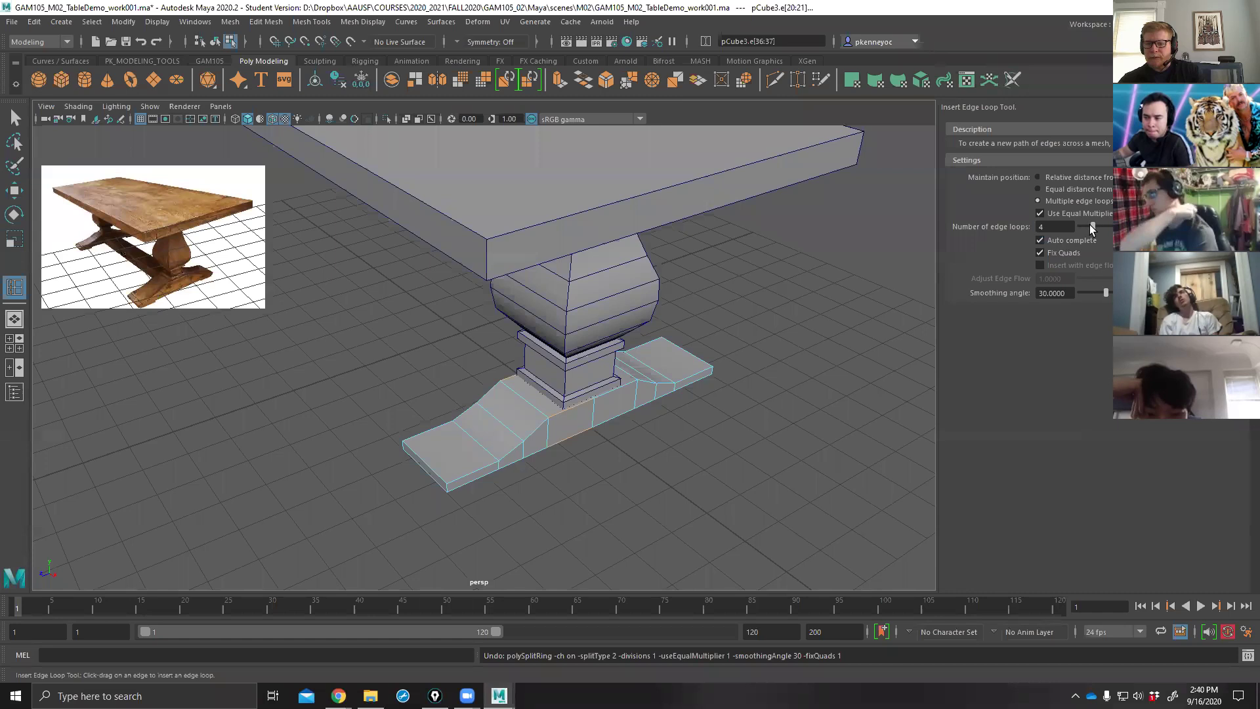
pyautogui.click(561, 426)
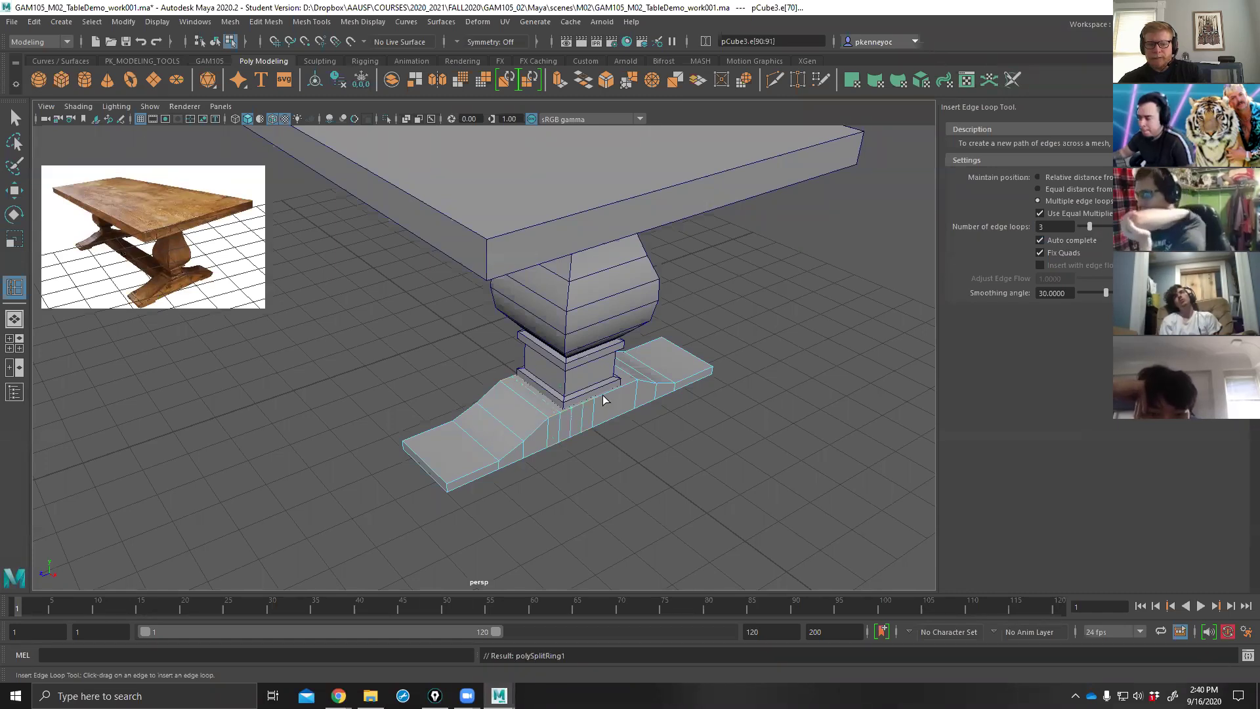
pyautogui.hotkey('ctrl', 'z')
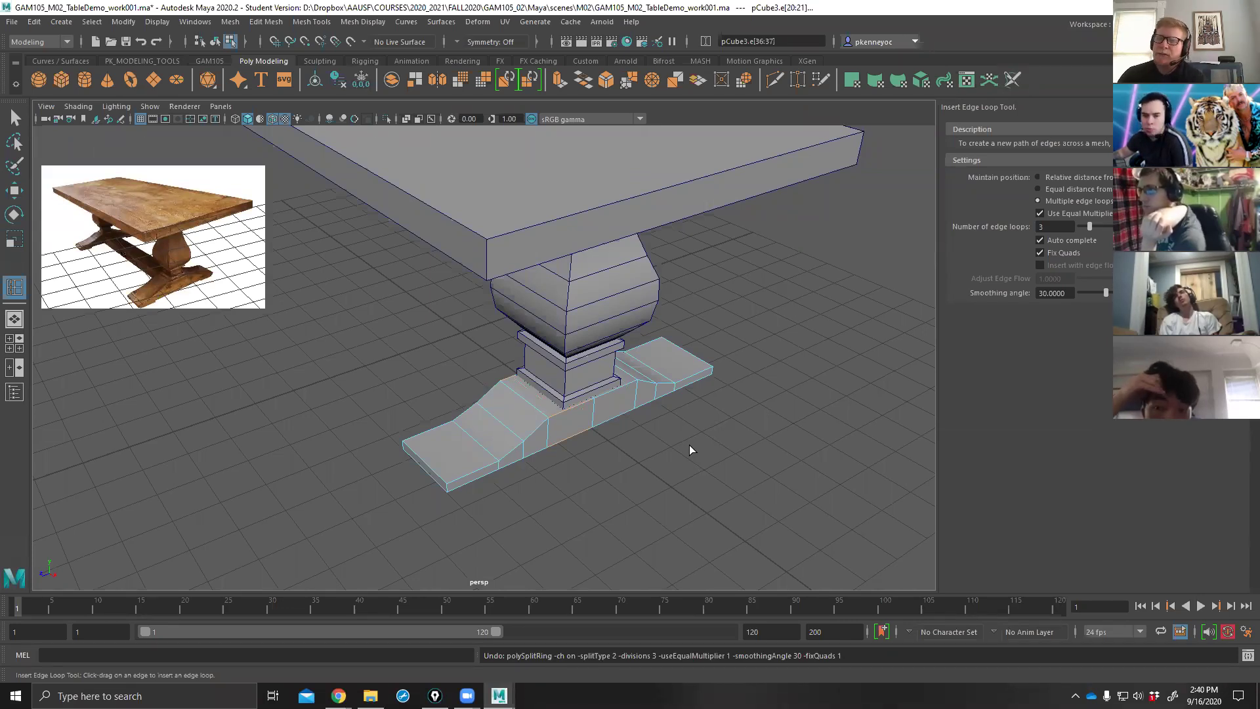
# Set the number of edge loops to 1 and insert a centred loop in each of the foot beam's two middle segments.
pyautogui.keyDown('alt'); pyautogui.moveTo(689, 450); pyautogui.dragTo(697, 430); pyautogui.keyUp('alt')
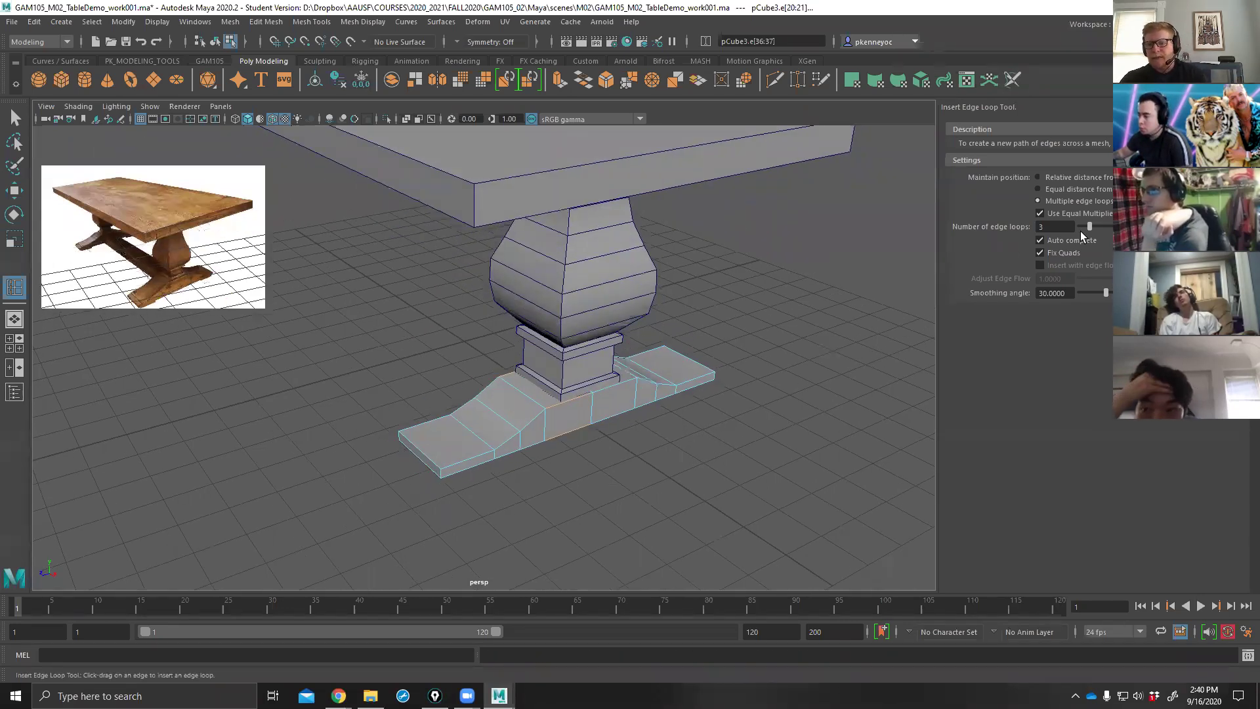
pyautogui.moveTo(1088, 226); pyautogui.dragTo(1083, 226)
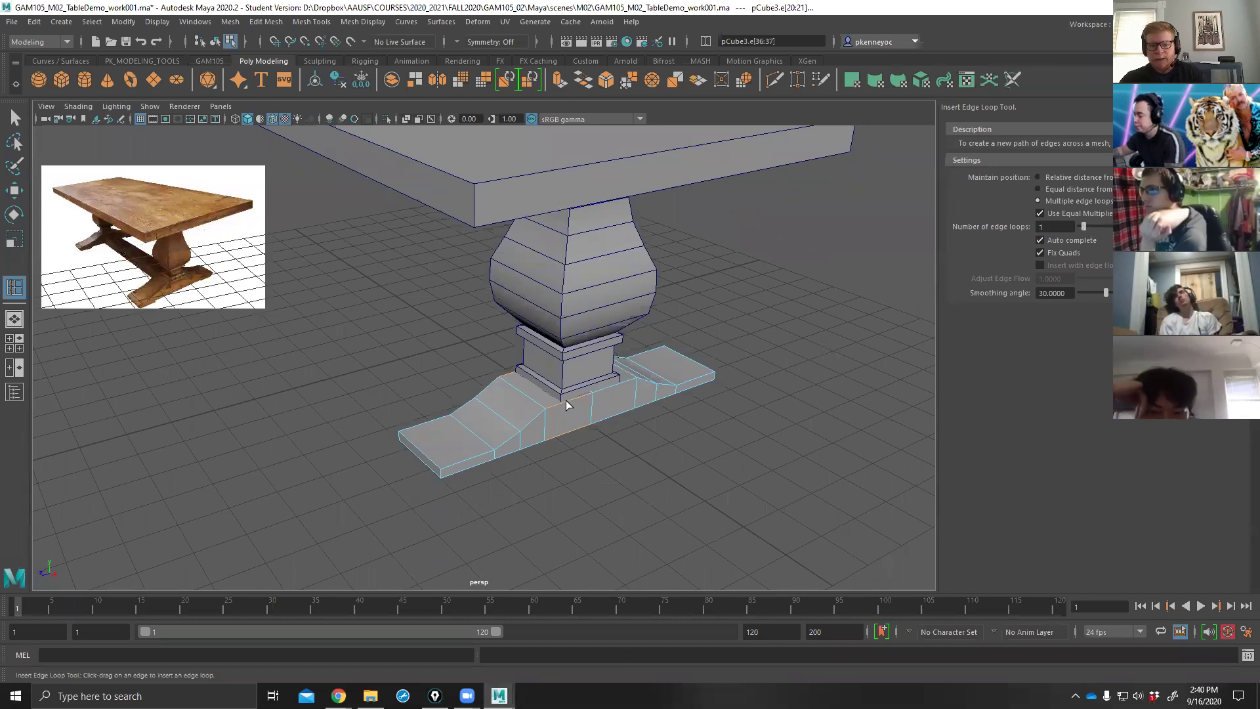
pyautogui.moveTo(620, 390); pyautogui.dragTo(614, 390)
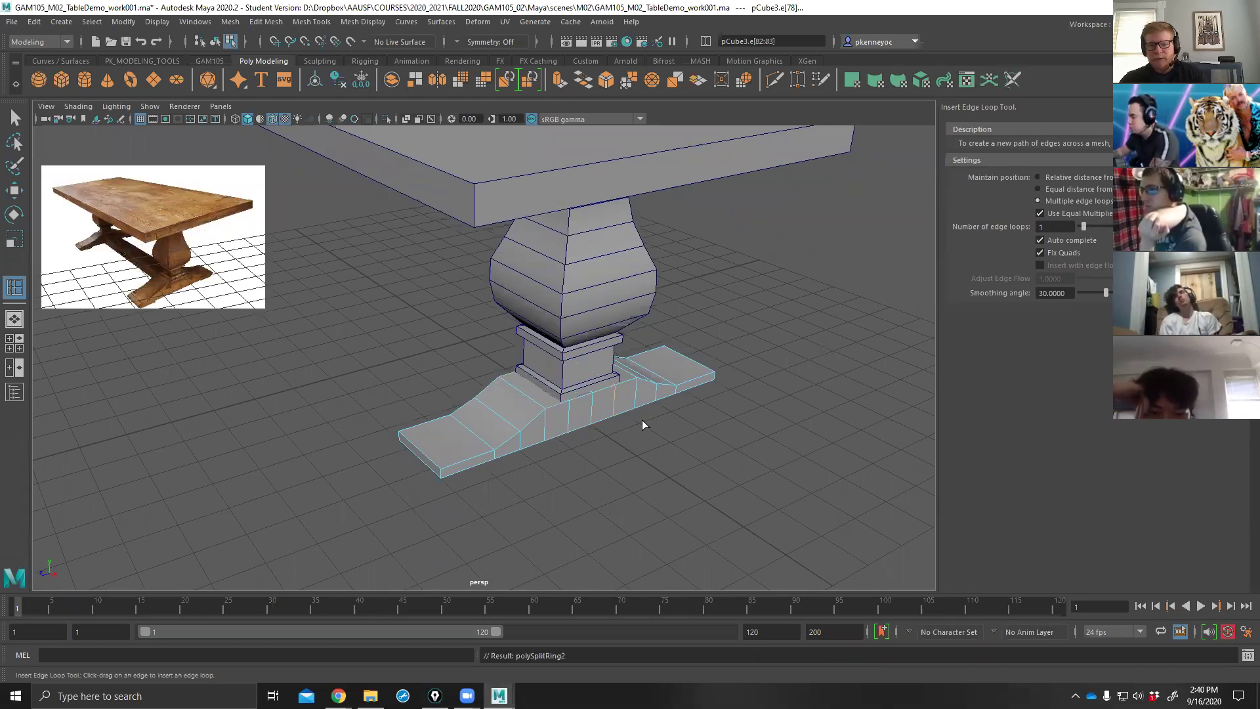
# Select both new edge loops and scale them apart along the foot beam's length, towards the start of the slopes.
pyautogui.keyDown('alt'); pyautogui.moveTo(629, 431); pyautogui.dragTo(664, 422, button='right'); pyautogui.keyUp('alt')
pyautogui.press('w')
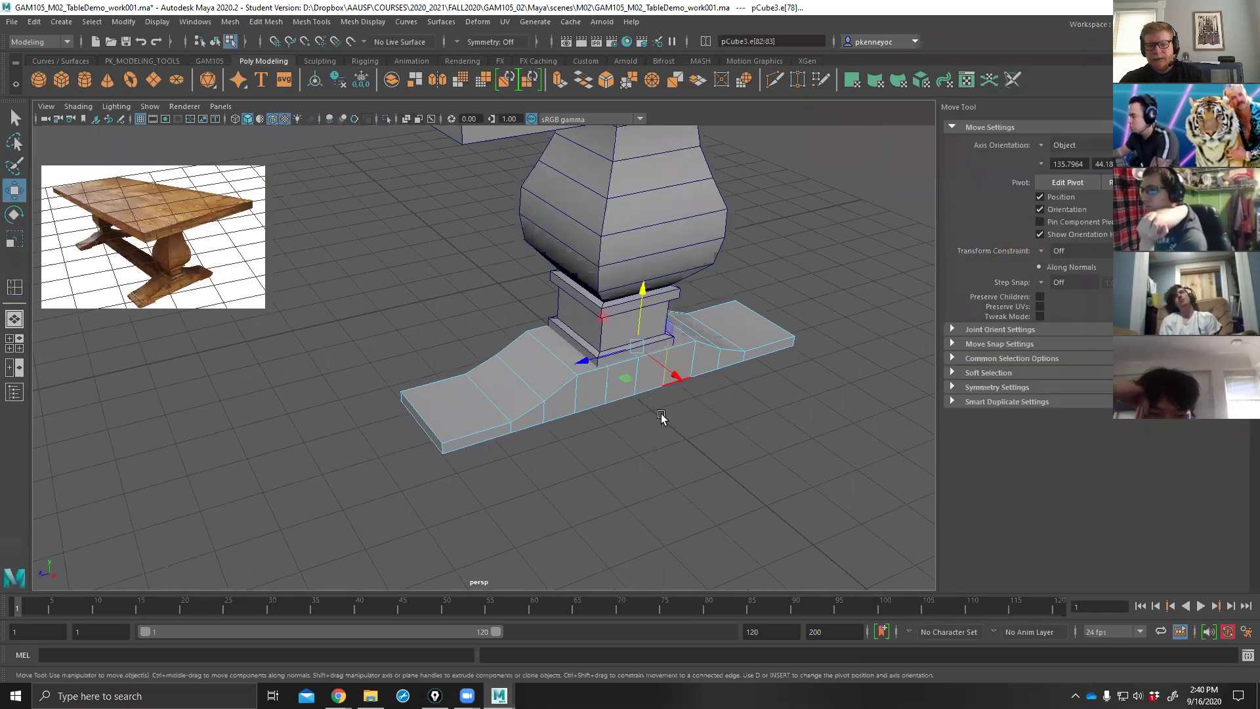
pyautogui.click(606, 390)
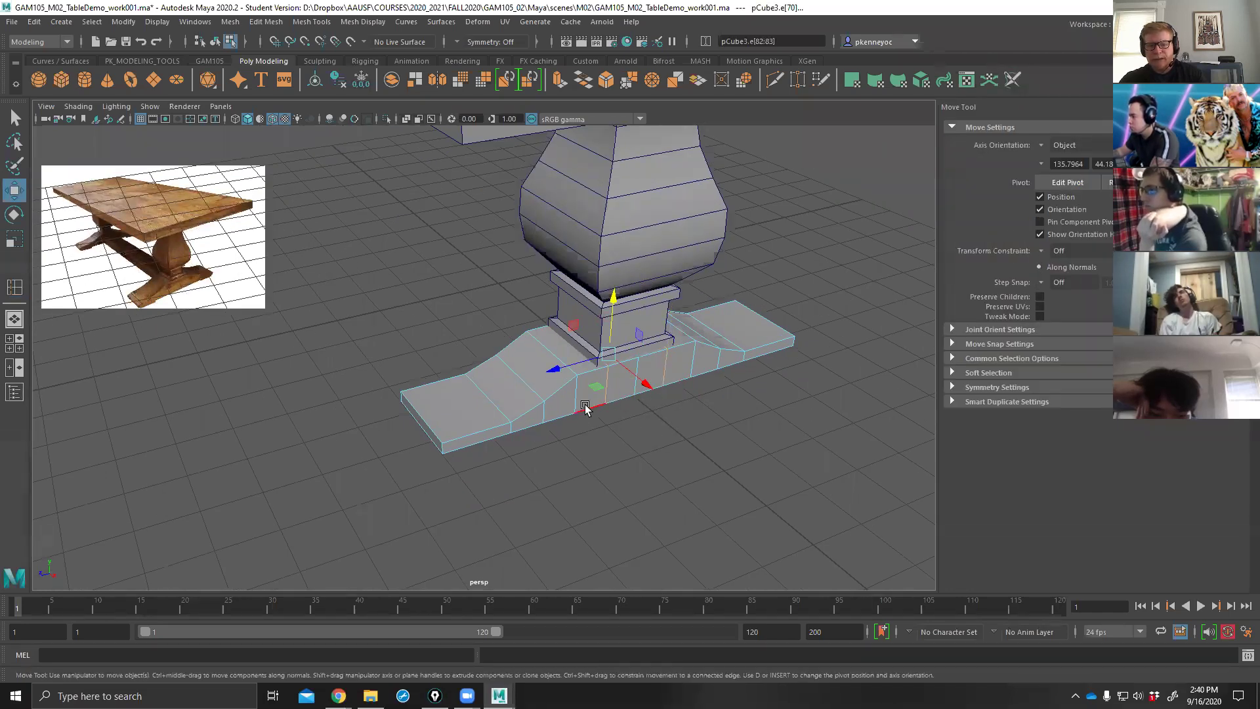
pyautogui.press('r')
pyautogui.moveTo(554, 365); pyautogui.dragTo(537, 372)
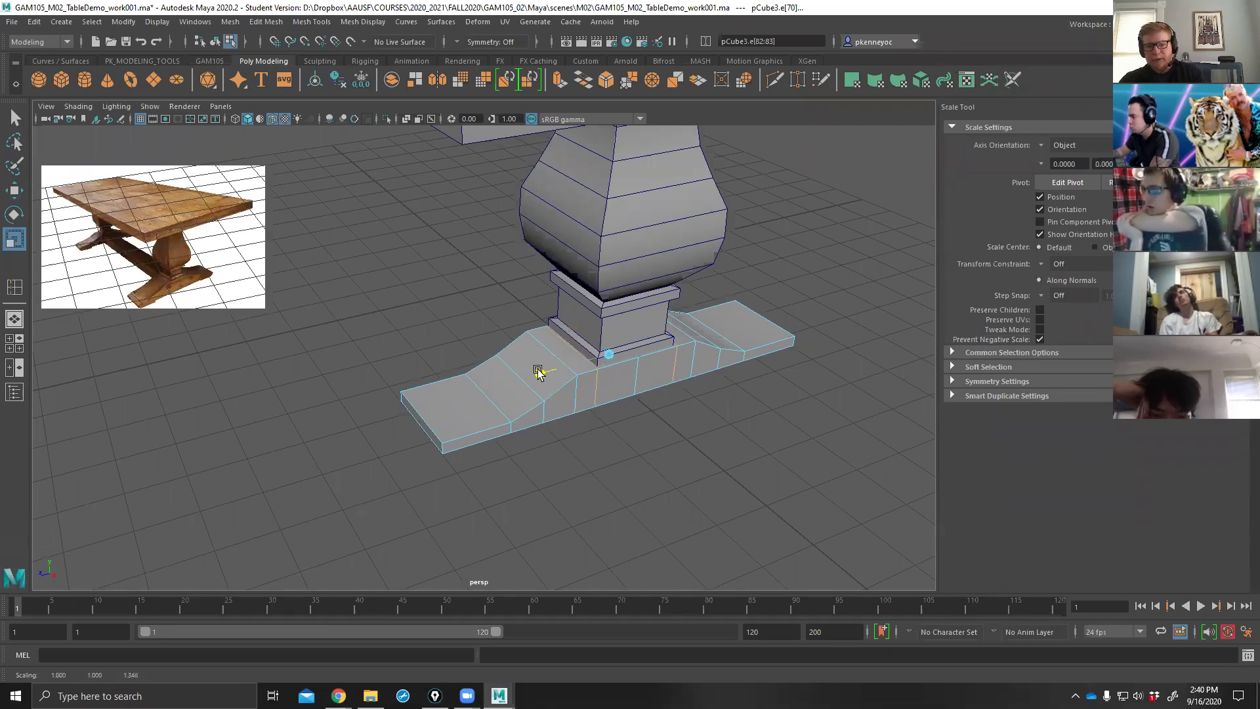
# Select the two top edges where the foot's slopes begin and adjust their height slightly to soften the shoulders.
pyautogui.keyDown('alt'); pyautogui.moveTo(735, 399); pyautogui.dragTo(689, 399, button='middle'); pyautogui.keyUp('alt')
pyautogui.click(793, 280)
pyautogui.click(506, 379)
pyautogui.keyDown('alt'); pyautogui.moveTo(588, 422); pyautogui.dragTo(644, 442); pyautogui.keyUp('alt')
pyautogui.keyDown('shift'); pyautogui.click(618, 338); pyautogui.keyUp('shift')
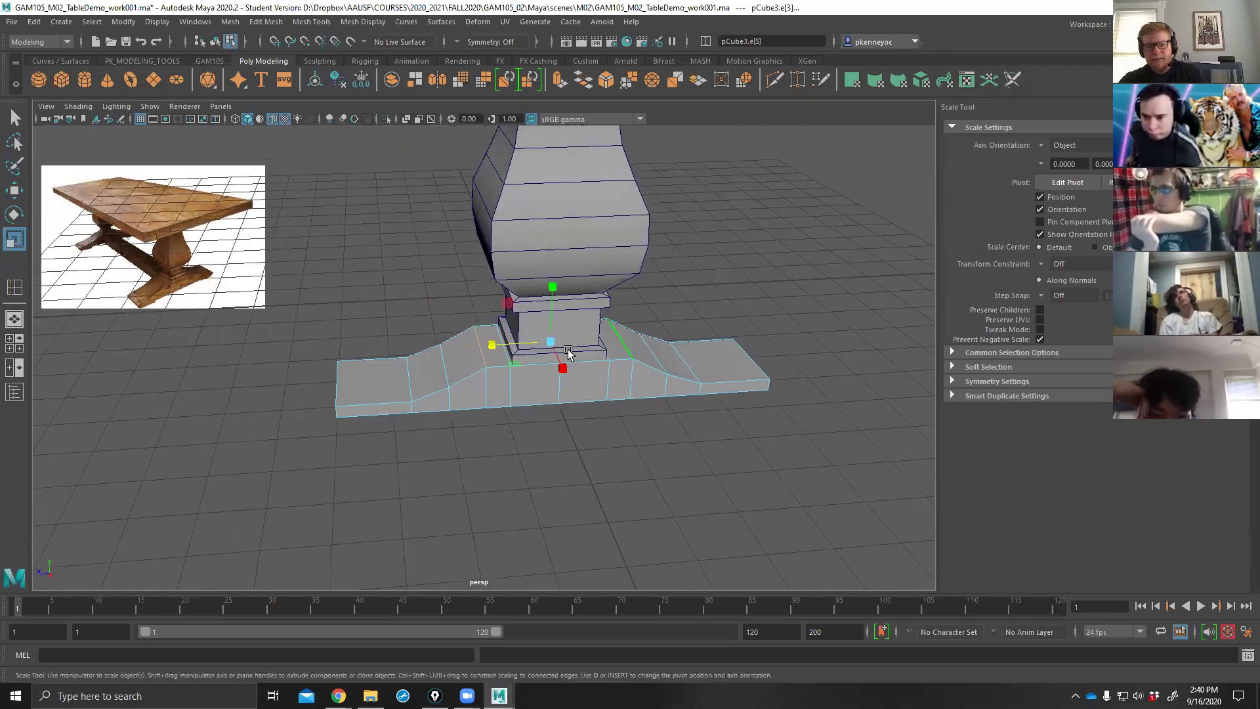
pyautogui.press('w')
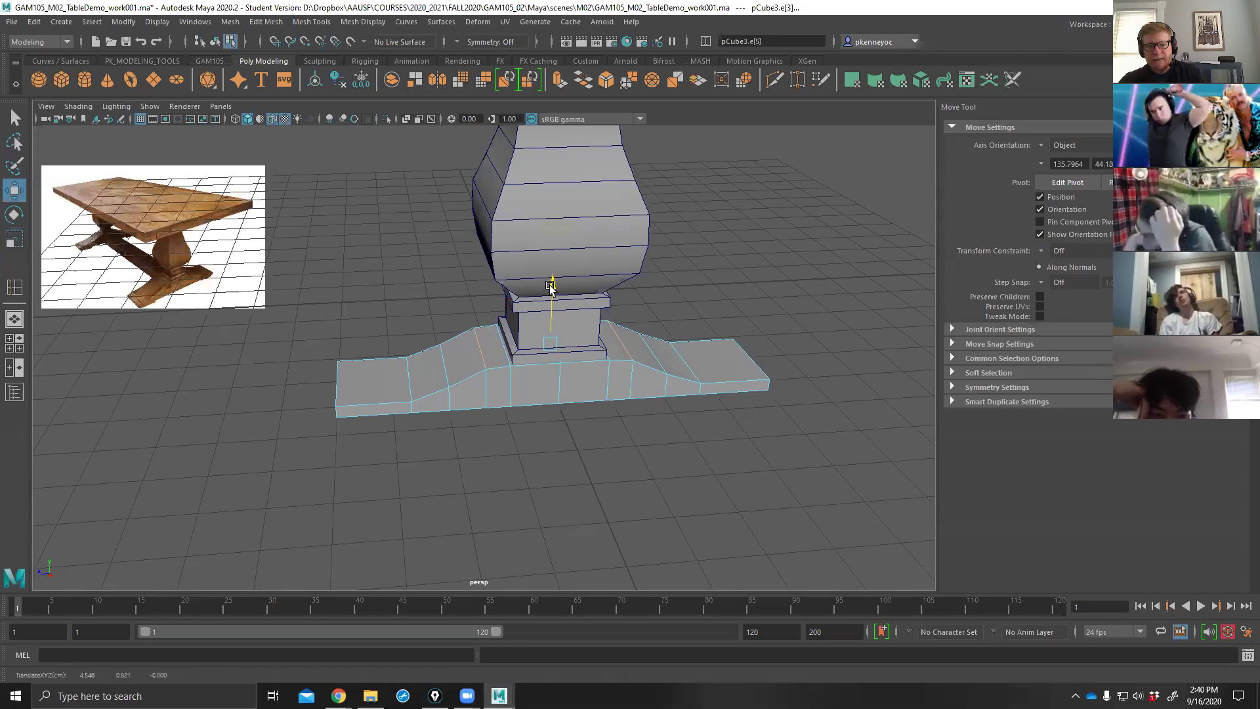
pyautogui.click(735, 318)
# Select the faces at both ends of the foot beam and scale them inward along its length to about 0.907.
pyautogui.keyDown('alt'); pyautogui.moveTo(726, 324); pyautogui.dragTo(514, 422); pyautogui.keyUp('alt')
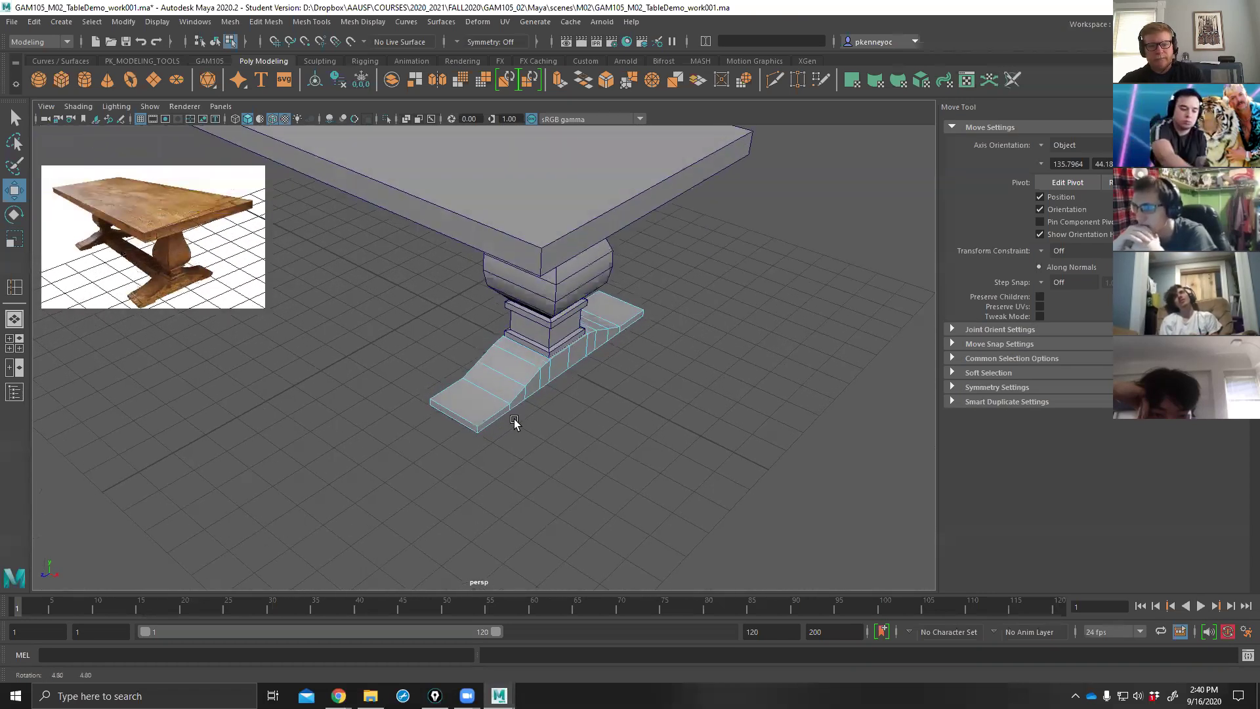
pyautogui.keyDown('alt'); pyautogui.moveTo(651, 404); pyautogui.dragTo(577, 371); pyautogui.keyUp('alt')
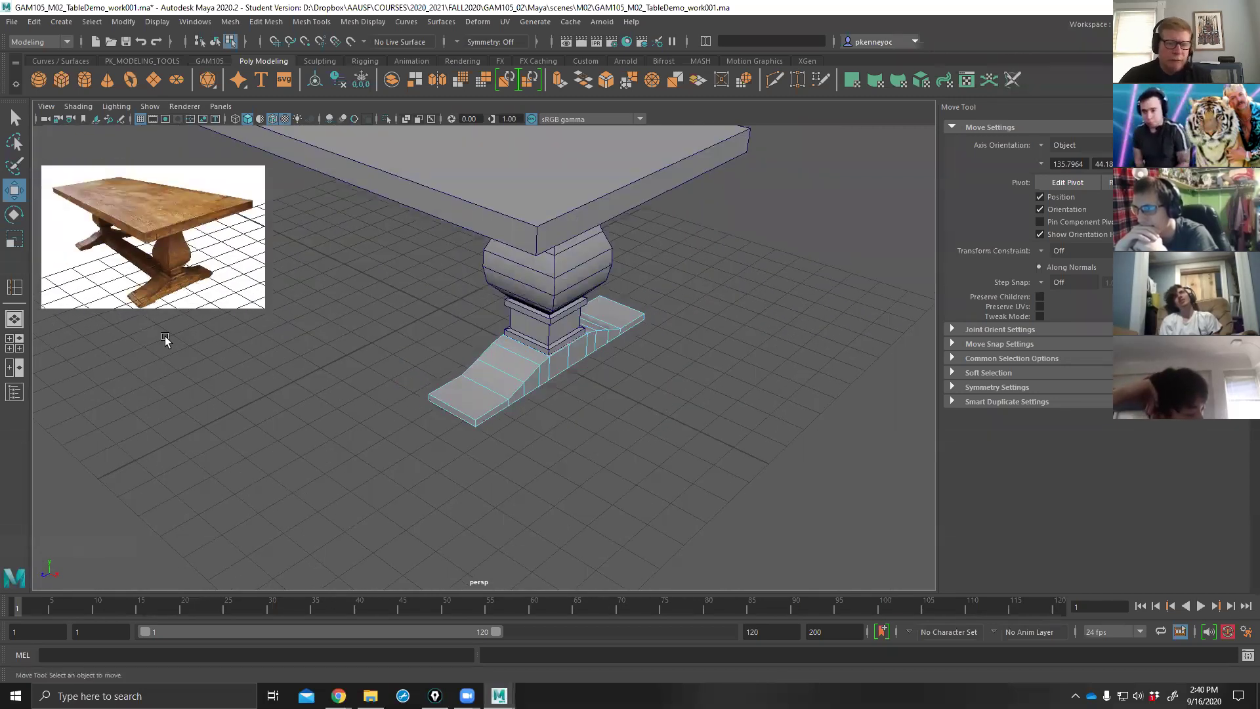
pyautogui.moveTo(467, 398)
pyautogui.keyDown('alt'); pyautogui.mouseDown()
pyautogui.moveTo(380, 391)
pyautogui.moveTo(480, 390)
pyautogui.mouseUp(); pyautogui.keyUp('alt')
pyautogui.keyDown('alt'); pyautogui.moveTo(717, 387); pyautogui.dragTo(636, 336); pyautogui.keyUp('alt')
pyautogui.rightClick(635, 335)
pyautogui.click(636, 371)
pyautogui.click(590, 436)
pyautogui.keyDown('alt'); pyautogui.moveTo(590, 435); pyautogui.dragTo(460, 404); pyautogui.keyUp('alt')
pyautogui.click(459, 403)
pyautogui.keyDown('alt'); pyautogui.moveTo(572, 420); pyautogui.dragTo(553, 424); pyautogui.keyUp('alt')
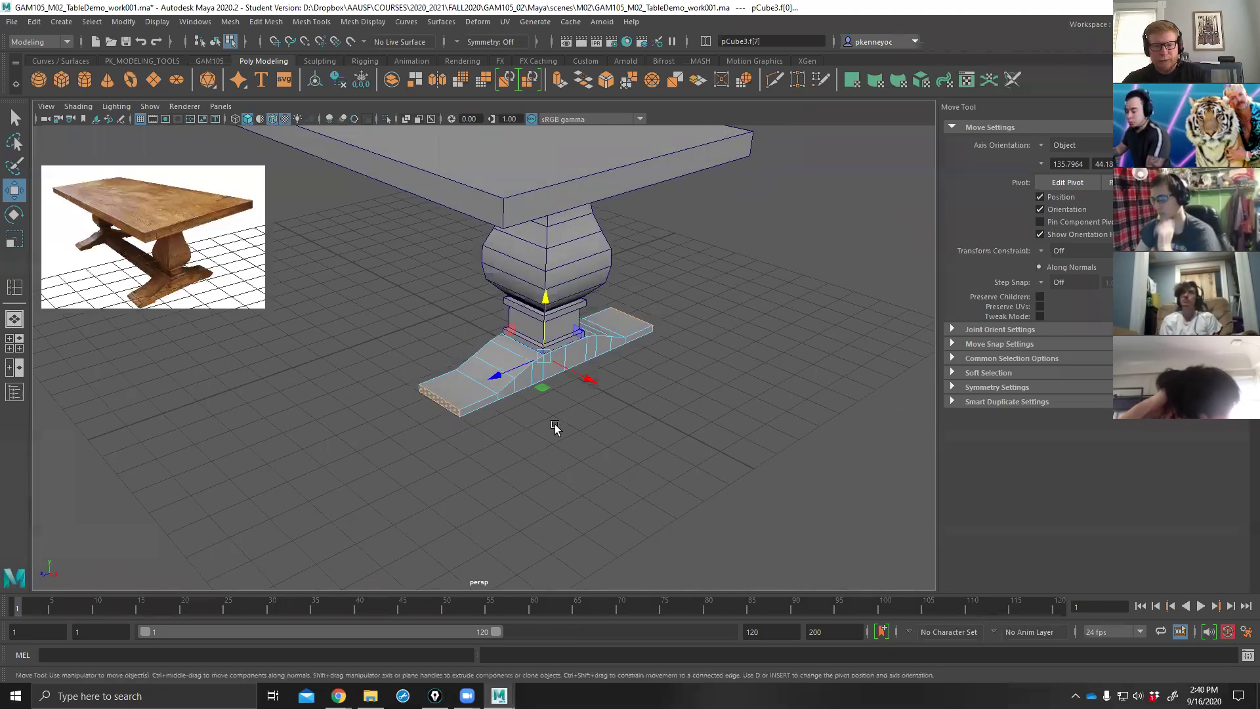
pyautogui.press('r')
pyautogui.moveTo(500, 373); pyautogui.dragTo(507, 372)
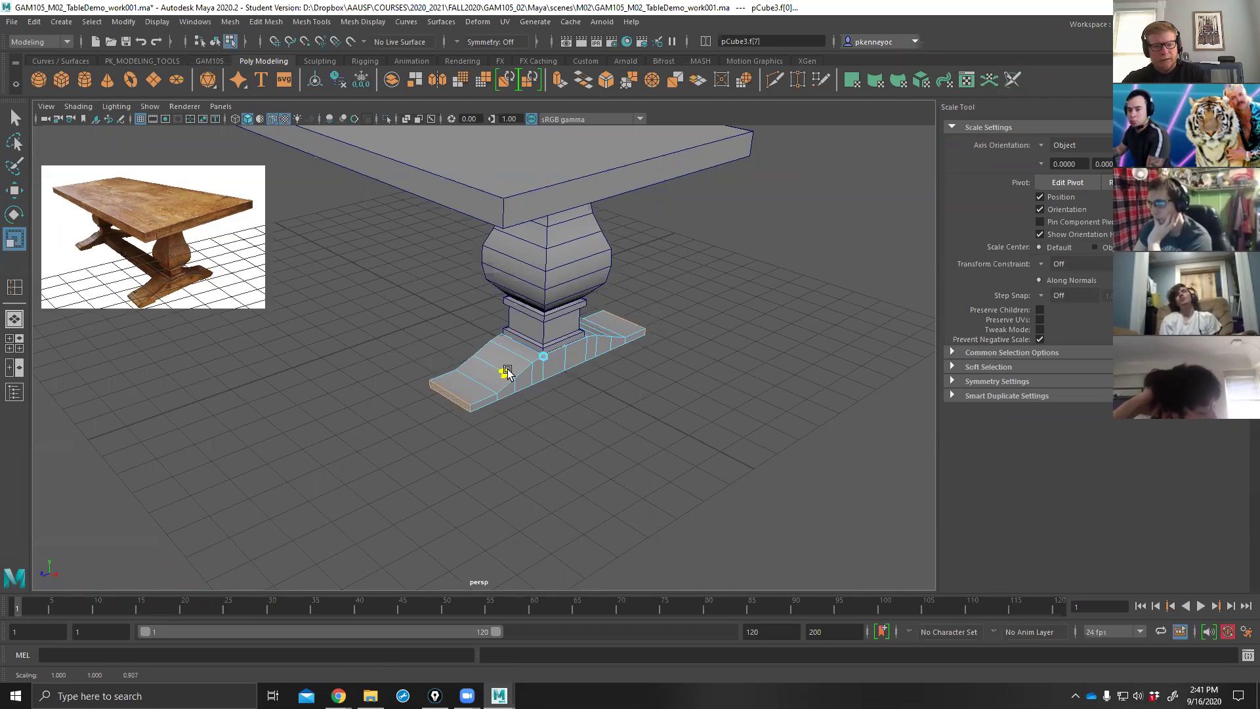
# Extrude both end faces of the foot outward with a Local Translate Z of 0.152 and scale them down vertically to form chamfered ends.
pyautogui.keyDown('alt'); pyautogui.moveTo(527, 419); pyautogui.dragTo(569, 431); pyautogui.keyUp('alt')
pyautogui.keyDown('alt'); pyautogui.moveTo(569, 430); pyautogui.dragTo(718, 458, button='right'); pyautogui.keyUp('alt')
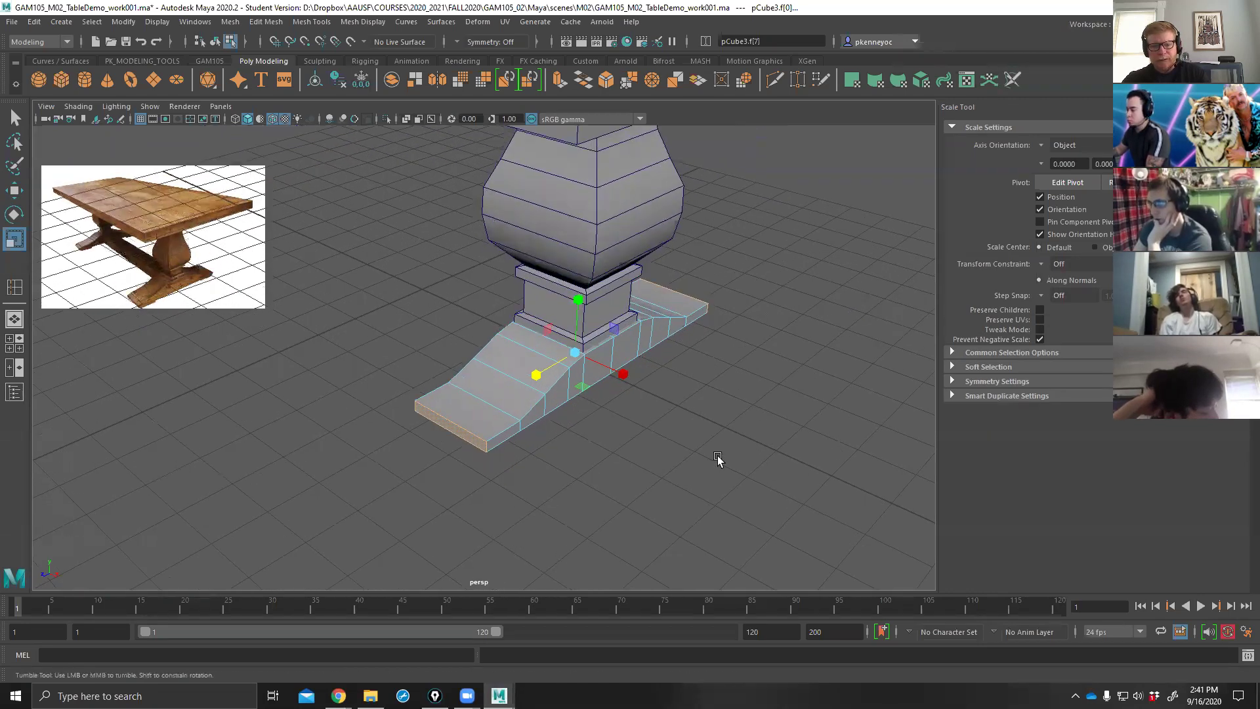
pyautogui.keyDown('alt'); pyautogui.moveTo(718, 458); pyautogui.dragTo(689, 433); pyautogui.keyUp('alt')
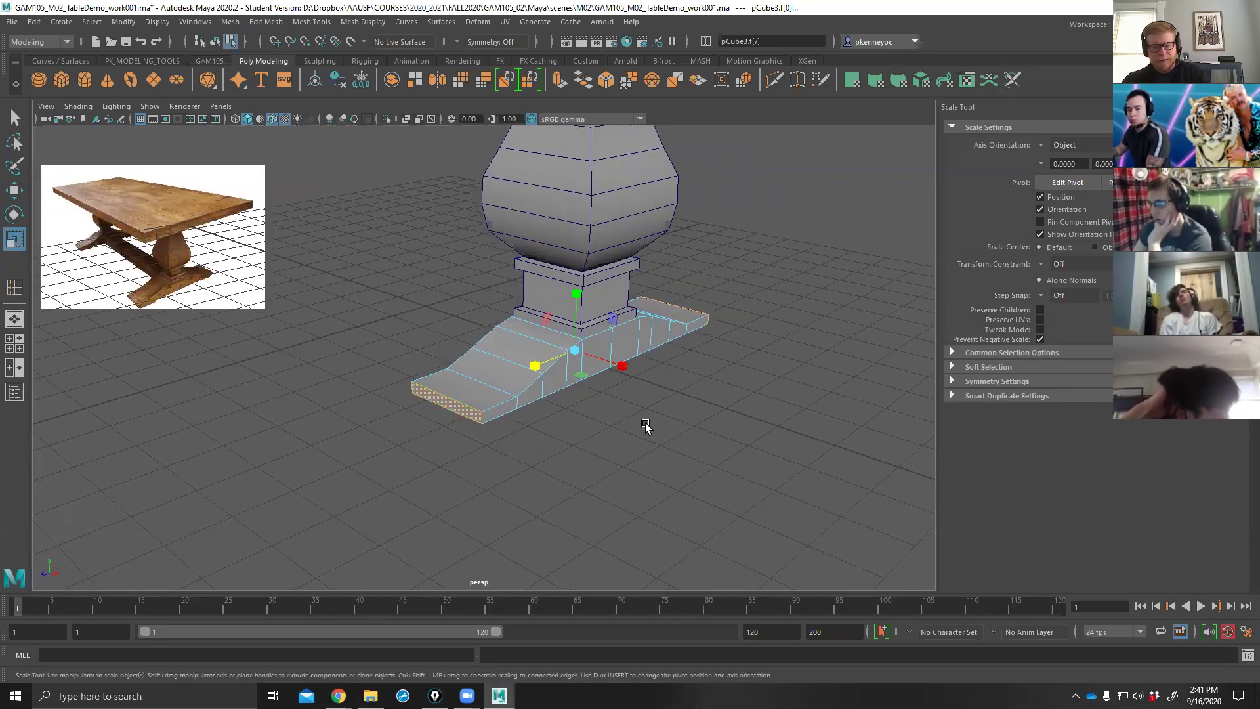
pyautogui.keyDown('shift'); pyautogui.moveTo(714, 362); pyautogui.dragTo(754, 381, button='right'); pyautogui.keyUp('shift')
pyautogui.moveTo(422, 438); pyautogui.dragTo(529, 449)
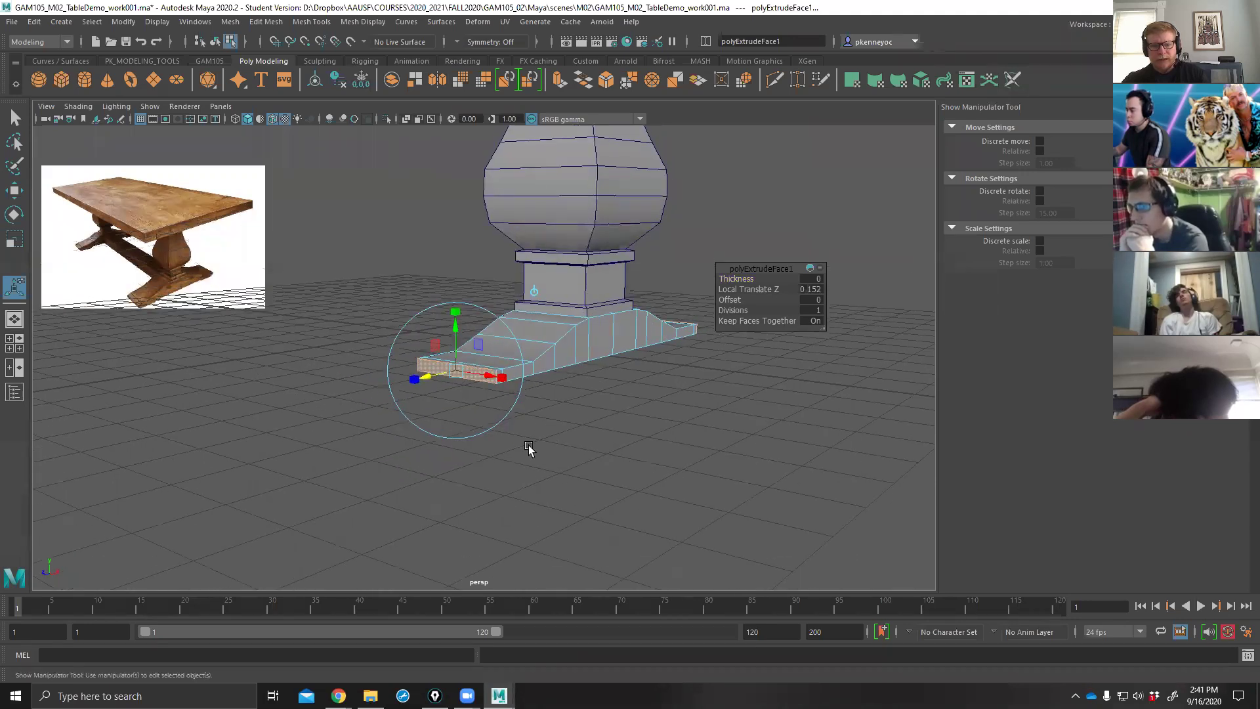
pyautogui.click(459, 310)
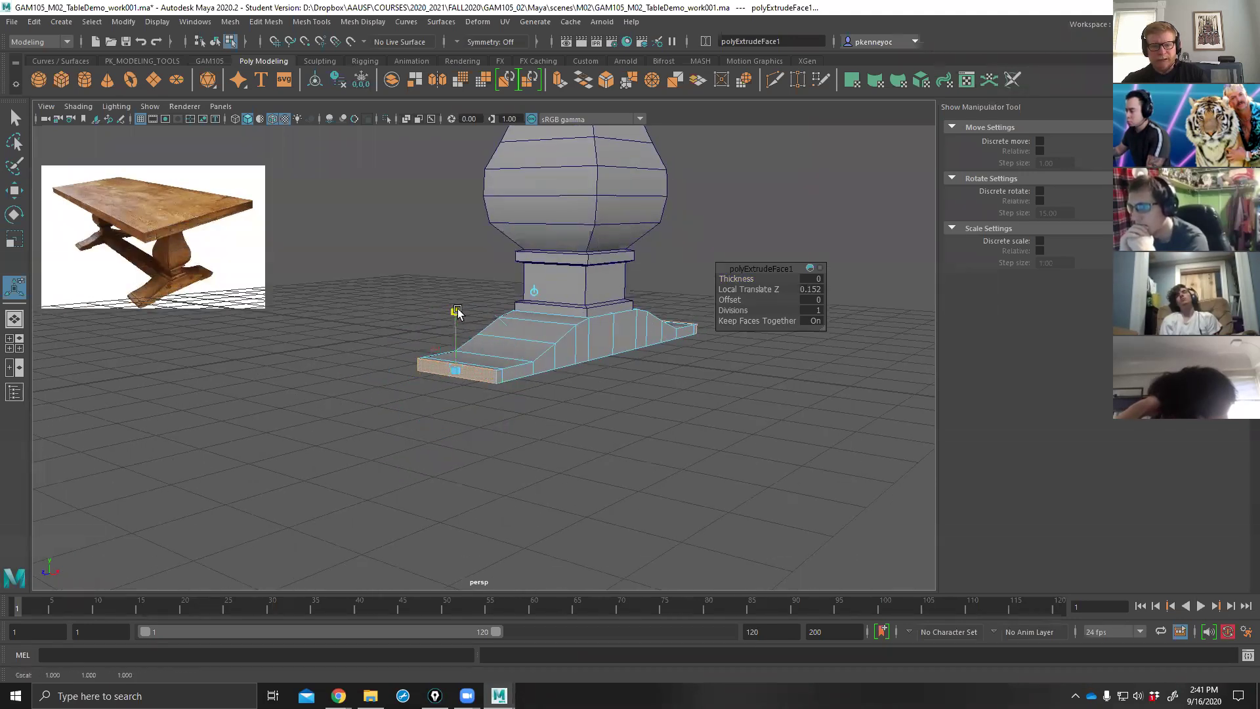
pyautogui.moveTo(458, 302); pyautogui.dragTo(459, 339)
pyautogui.keyDown('alt'); pyautogui.moveTo(401, 276); pyautogui.dragTo(548, 282); pyautogui.keyUp('alt')
pyautogui.click(689, 248)
# Return the foot beam to object mode, deselect it and turn off the wireframe on shaded display to review the whole table.
pyautogui.keyDown('alt'); pyautogui.moveTo(613, 374); pyautogui.dragTo(444, 396); pyautogui.keyUp('alt')
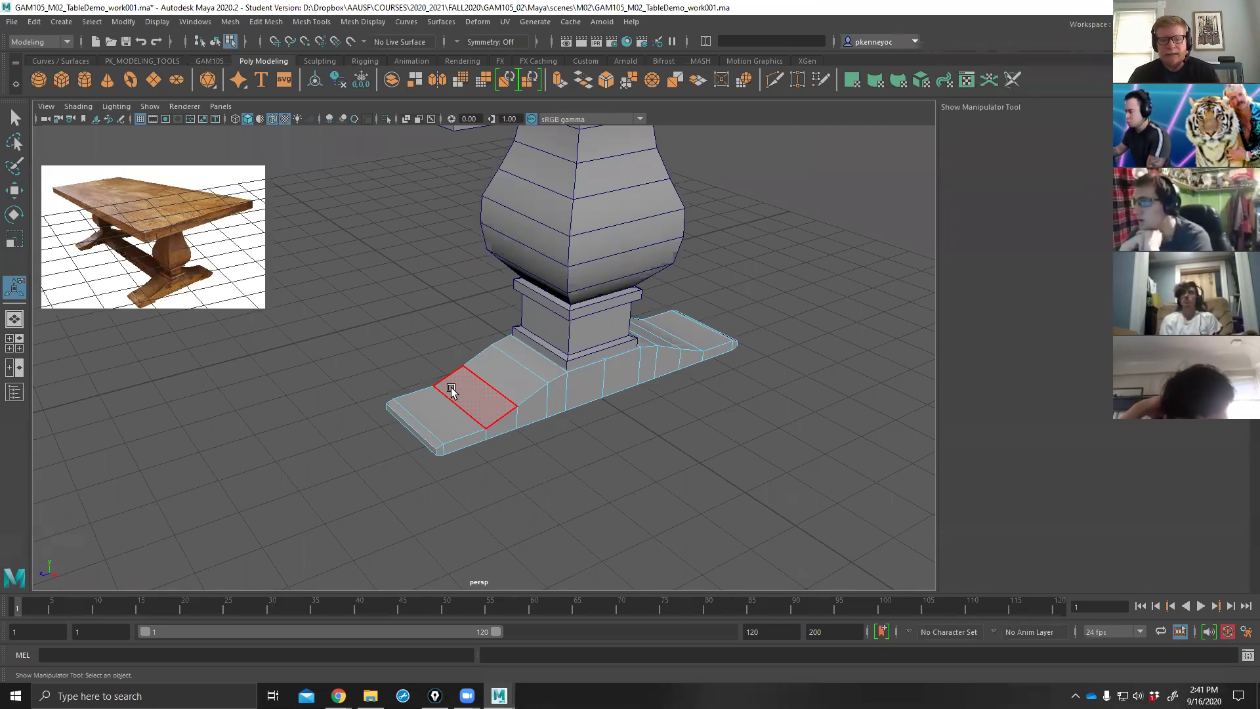
pyautogui.keyDown('alt'); pyautogui.moveTo(620, 369); pyautogui.dragTo(647, 417); pyautogui.keyUp('alt')
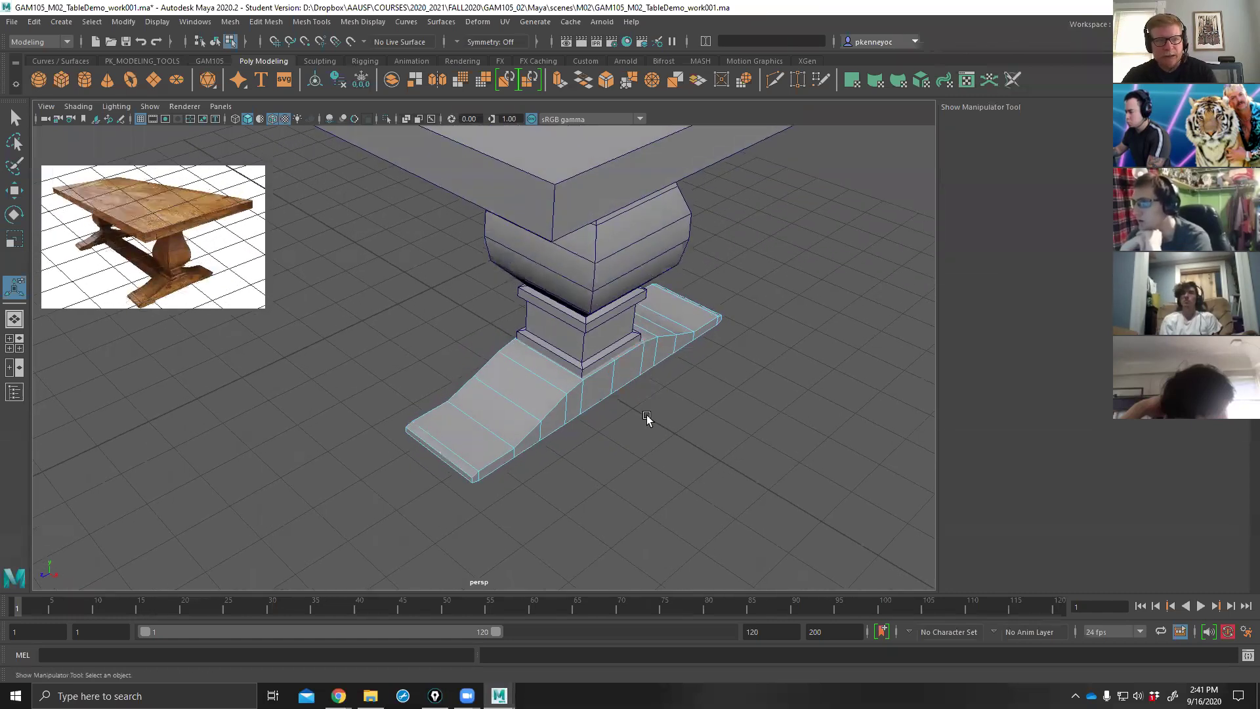
pyautogui.keyDown('alt'); pyautogui.moveTo(648, 467); pyautogui.dragTo(646, 420); pyautogui.keyUp('alt')
pyautogui.click(422, 430)
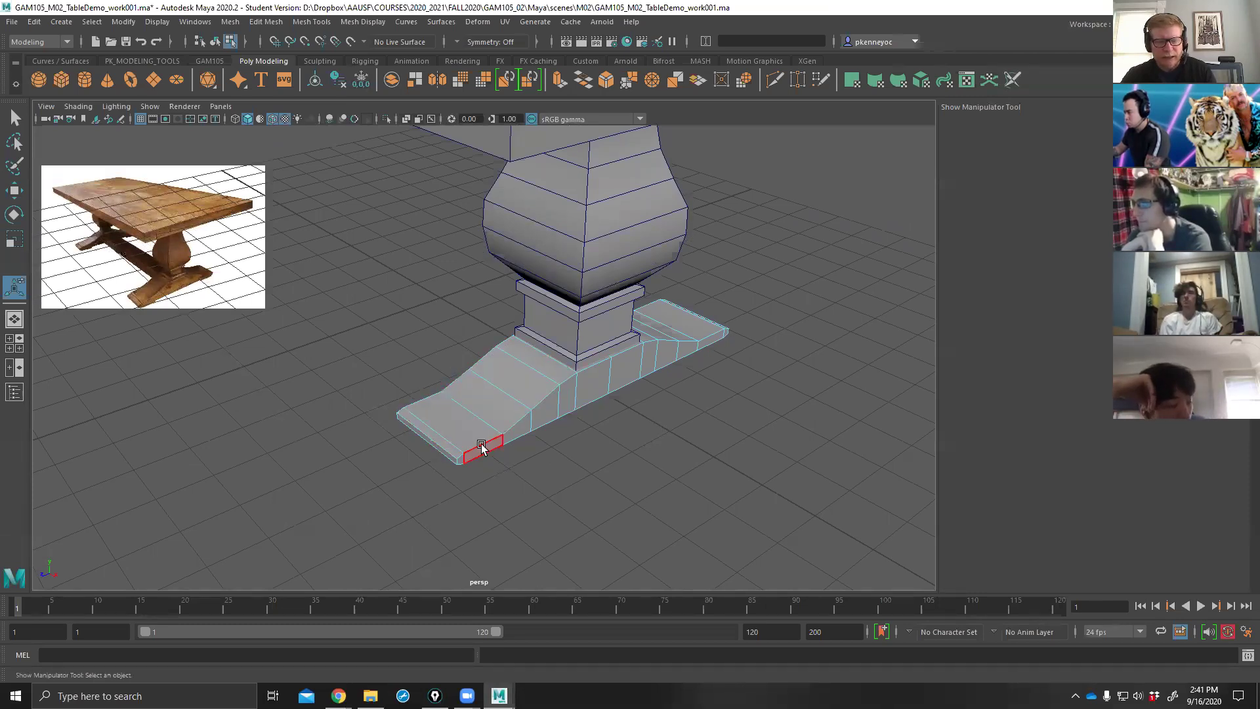
pyautogui.keyDown('alt'); pyautogui.moveTo(506, 470); pyautogui.dragTo(483, 427); pyautogui.keyUp('alt')
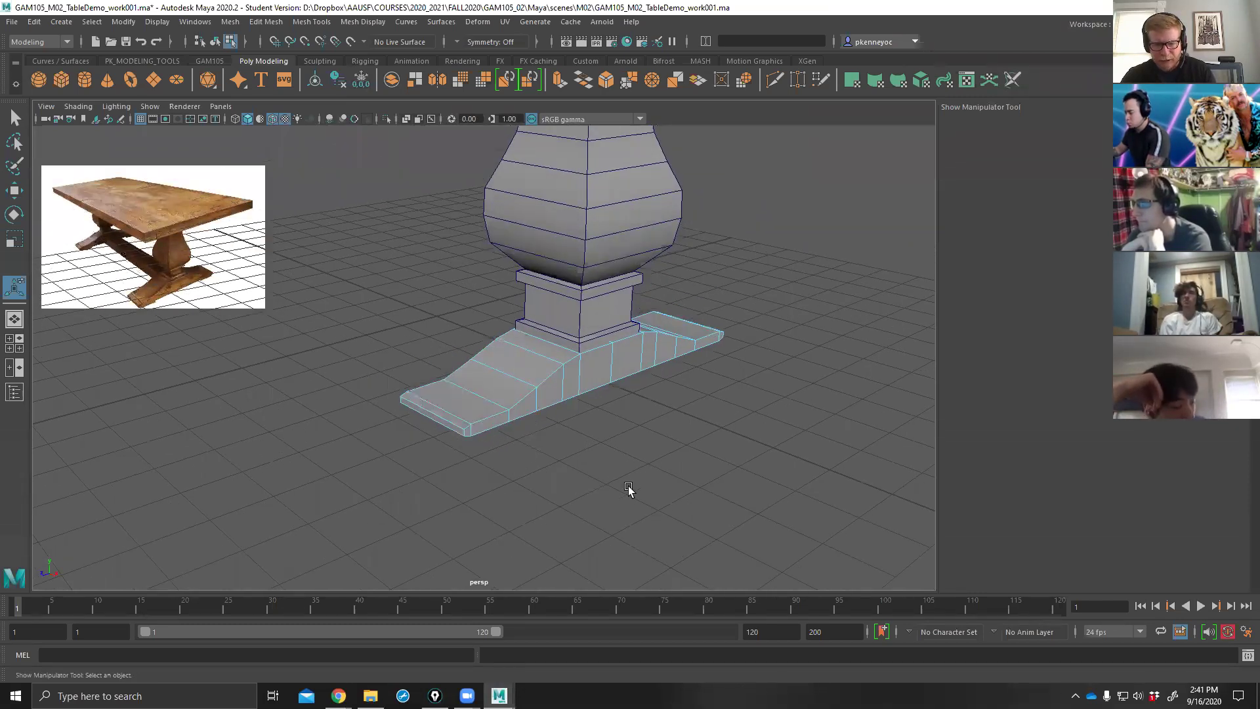
pyautogui.keyDown('alt'); pyautogui.moveTo(625, 456); pyautogui.dragTo(638, 430, button='right'); pyautogui.keyUp('alt')
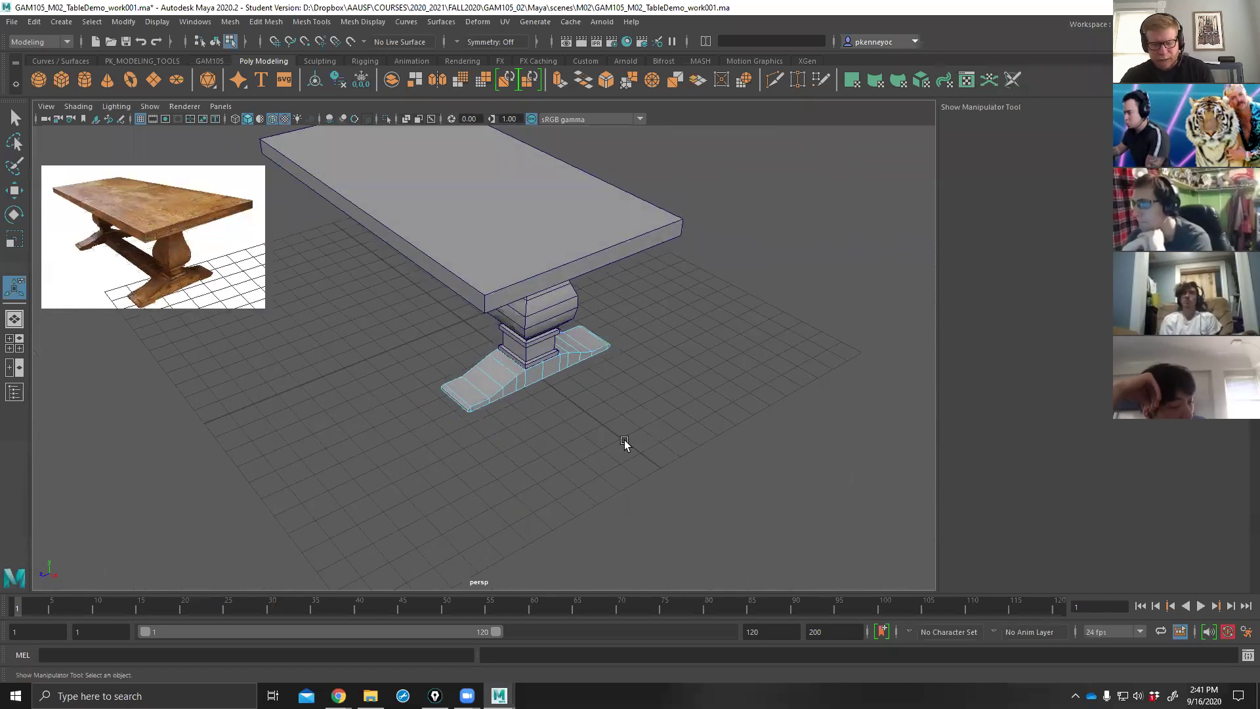
pyautogui.moveTo(639, 300); pyautogui.dragTo(670, 277, button='right')
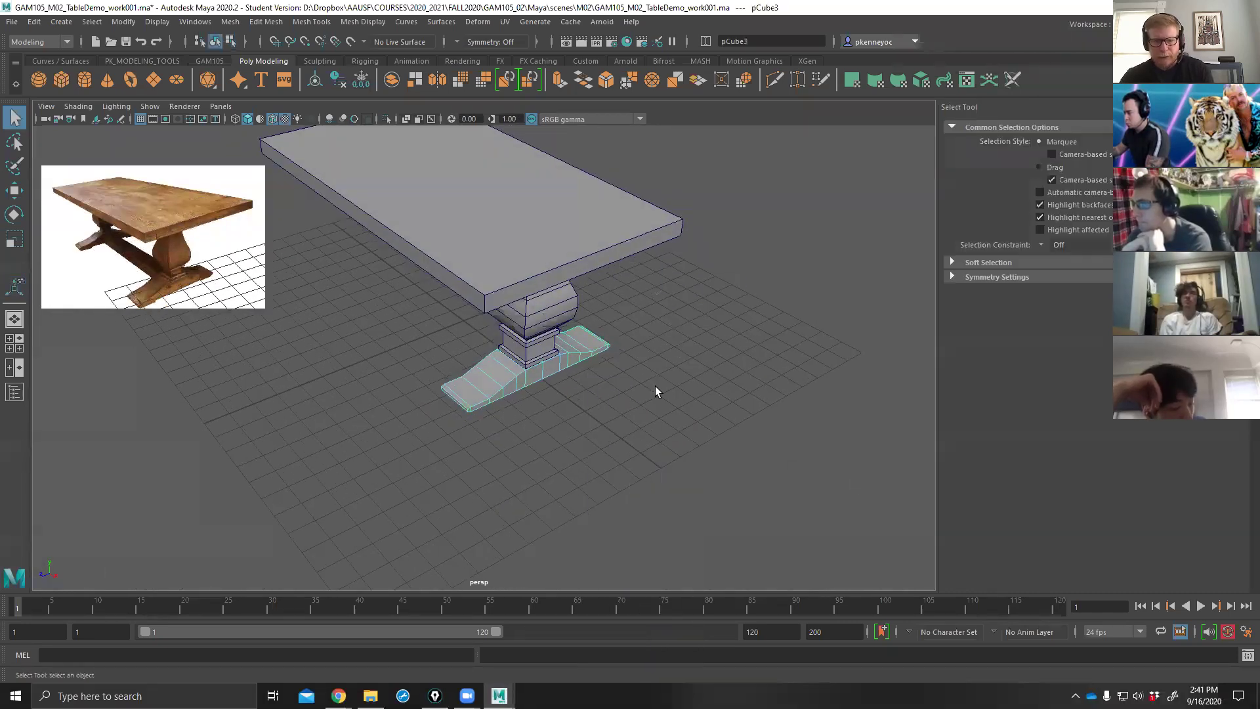
pyautogui.click(688, 357)
pyautogui.scroll(-4, 688, 356)
pyautogui.keyDown('alt'); pyautogui.moveTo(688, 357); pyautogui.dragTo(391, 275); pyautogui.keyUp('alt')
pyautogui.click(272, 119)
pyautogui.scroll(-3, 582, 259)
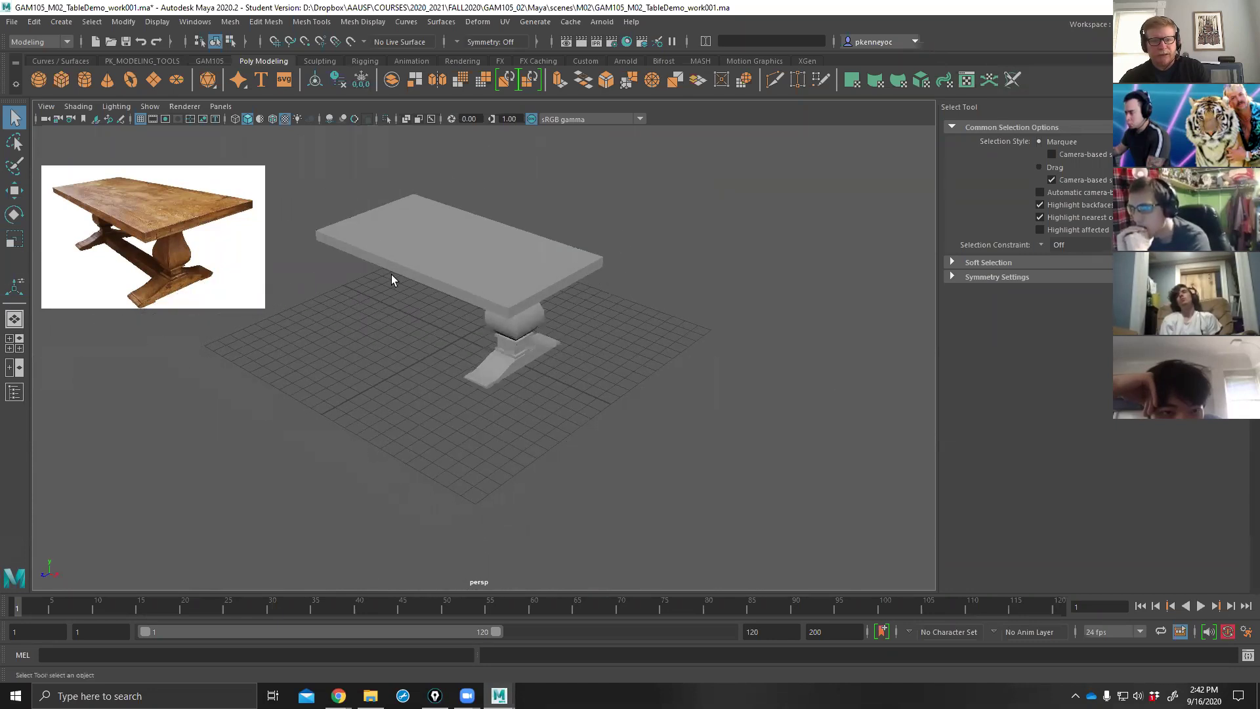
pyautogui.keyDown('alt'); pyautogui.moveTo(696, 282); pyautogui.dragTo(569, 420); pyautogui.keyUp('alt')
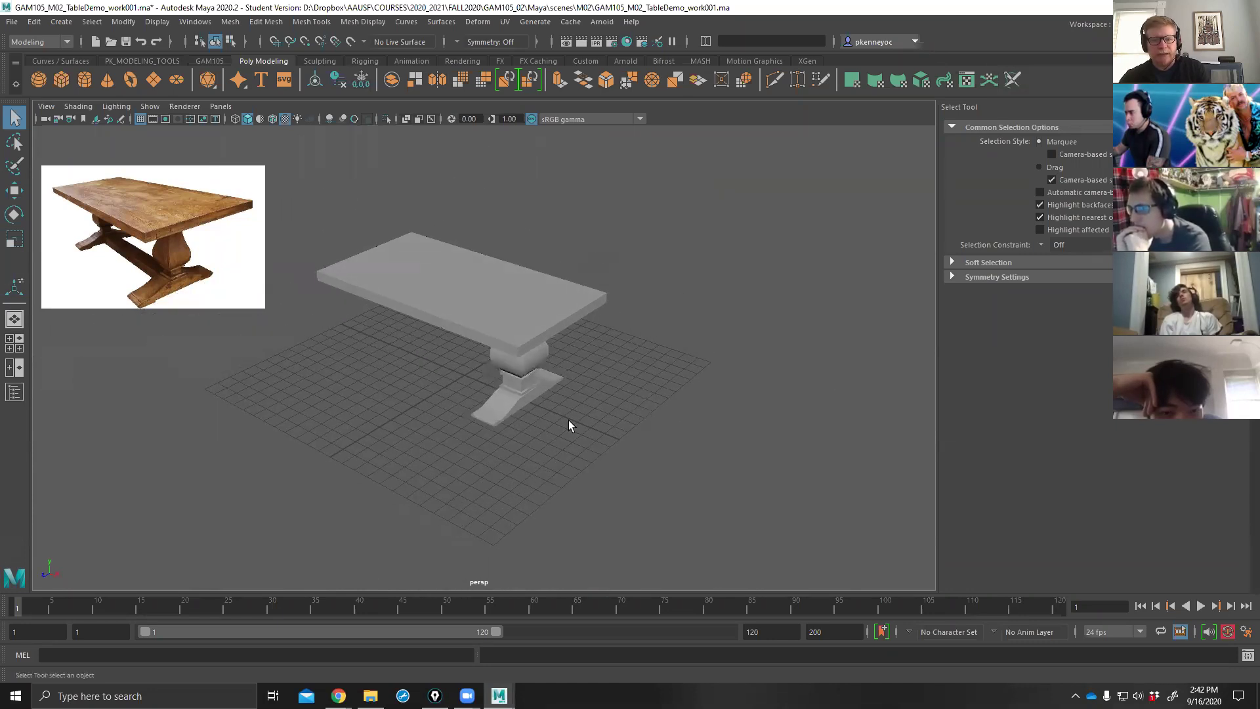
# Create a large practice cube beside the table and select its side face.
pyautogui.moveTo(649, 500); pyautogui.dragTo(715, 358)
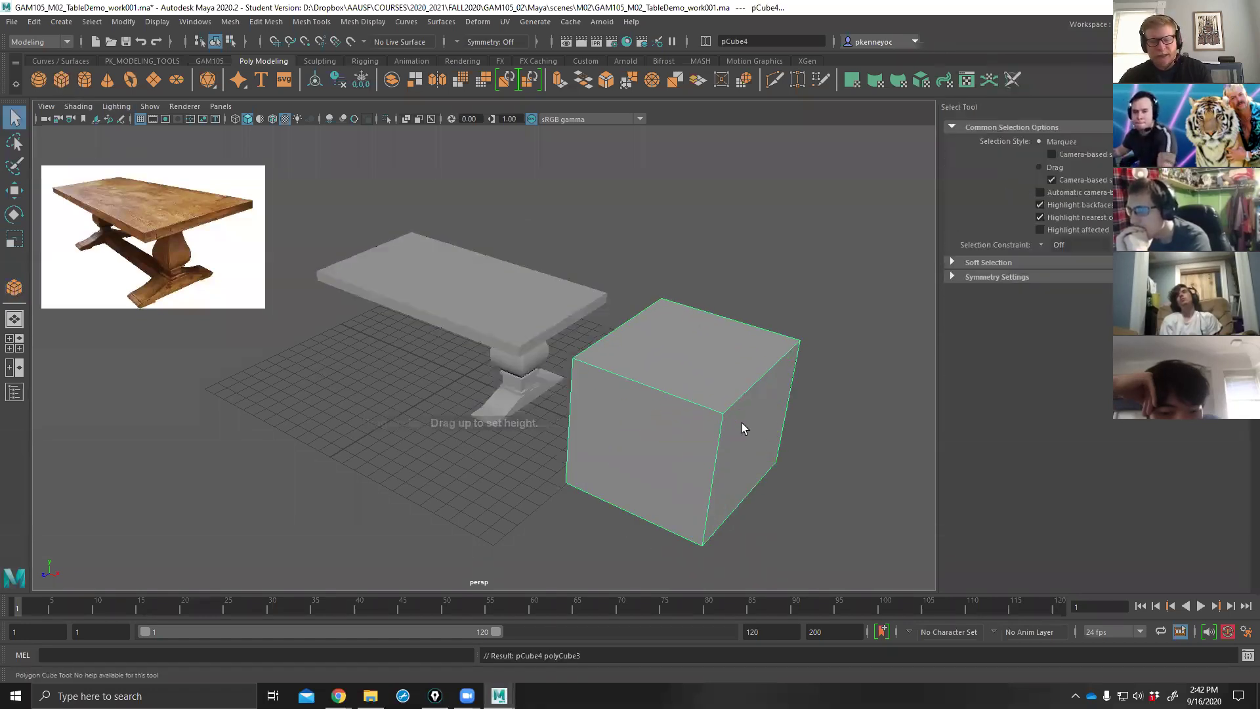
pyautogui.keyDown('alt'); pyautogui.moveTo(689, 416); pyautogui.dragTo(670, 366); pyautogui.keyUp('alt')
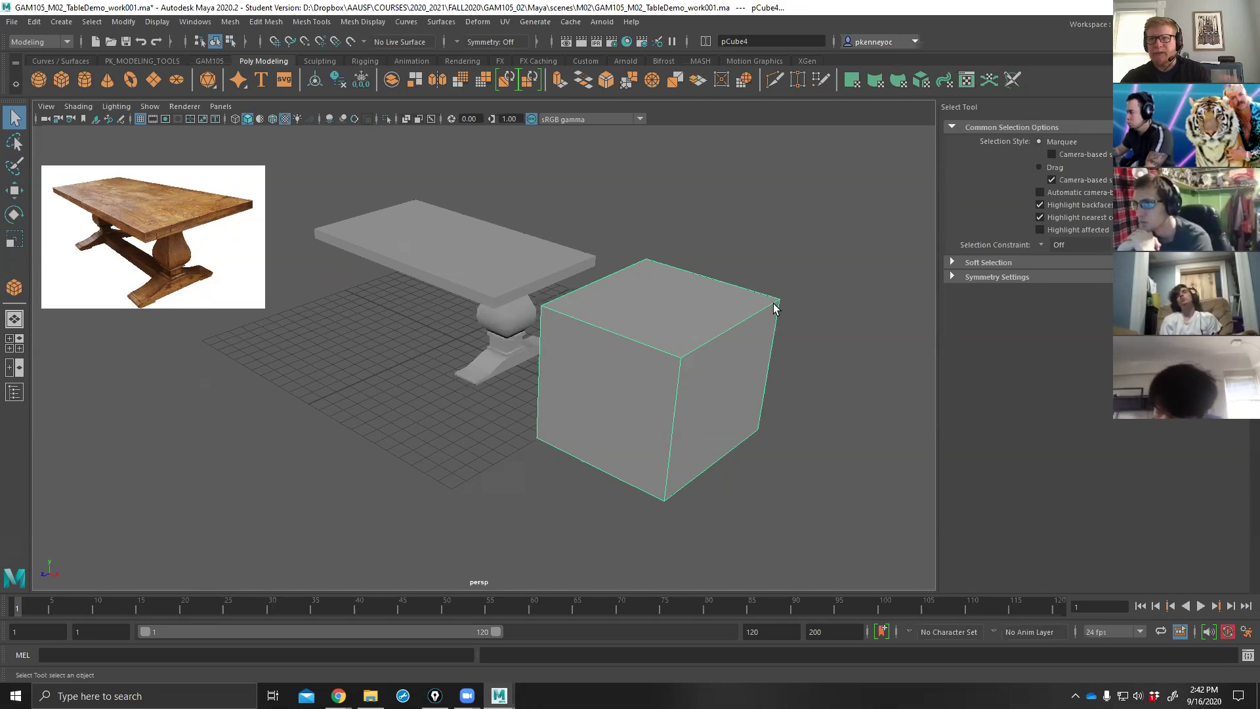
pyautogui.moveTo(746, 227); pyautogui.dragTo(720, 373, button='right')
pyautogui.click(719, 373)
# Extrude the cube's side face with Local Translate Z of 10.11, Offset of 1.7 and Thickness of -0.6.
pyautogui.keyDown('alt'); pyautogui.moveTo(741, 423); pyautogui.dragTo(664, 369); pyautogui.keyUp('alt')
pyautogui.keyDown('shift'); pyautogui.moveTo(740, 300); pyautogui.dragTo(733, 354, button='right'); pyautogui.keyUp('shift')
pyautogui.moveTo(752, 369); pyautogui.dragTo(861, 443)
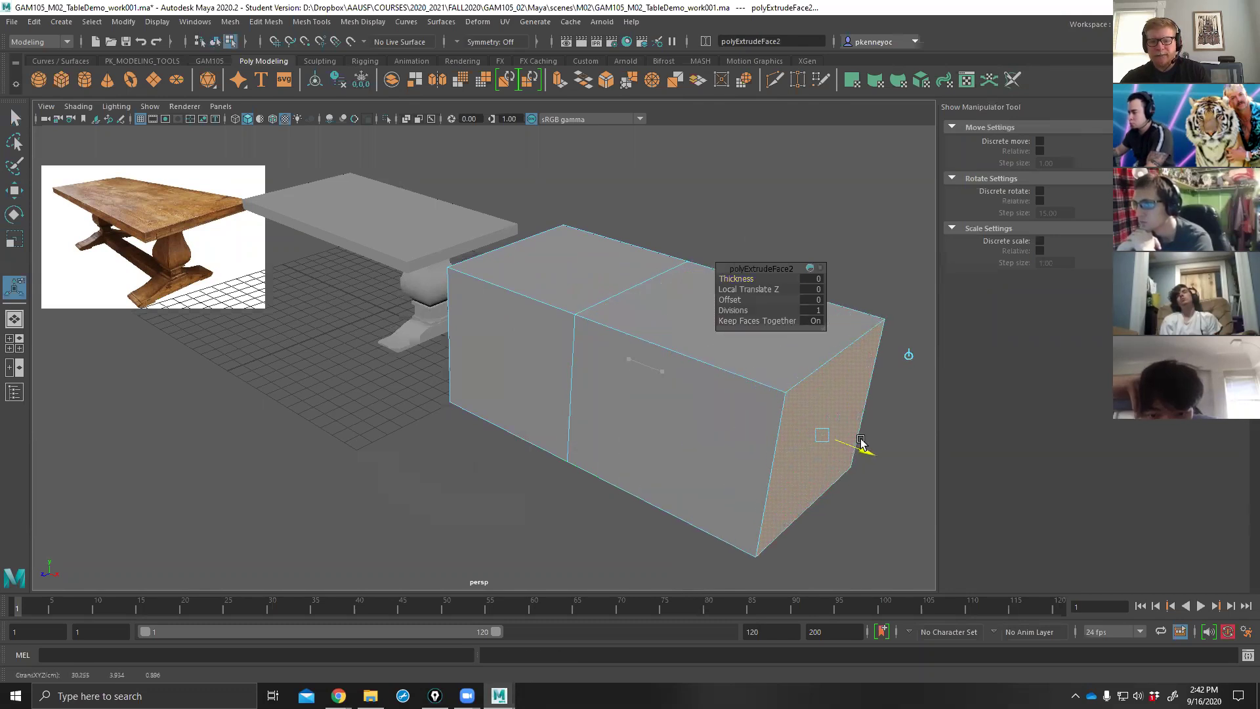
pyautogui.moveTo(777, 269); pyautogui.dragTo(808, 193)
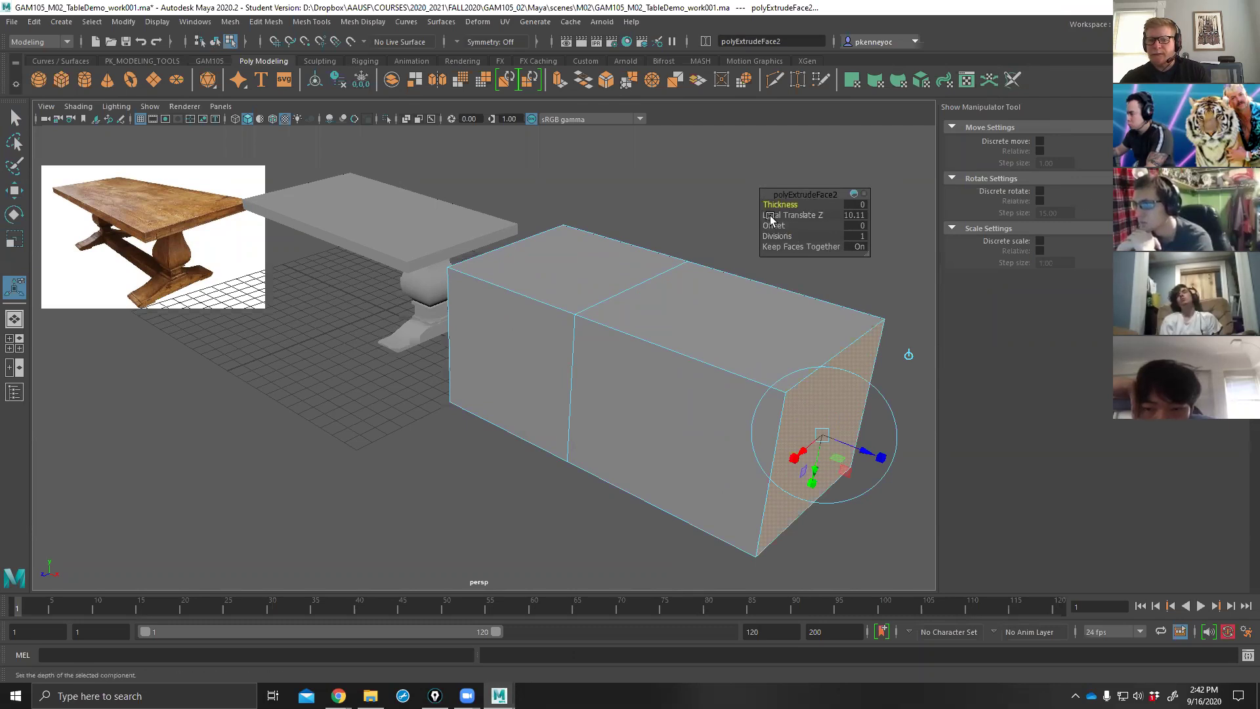
pyautogui.moveTo(779, 226); pyautogui.dragTo(774, 204)
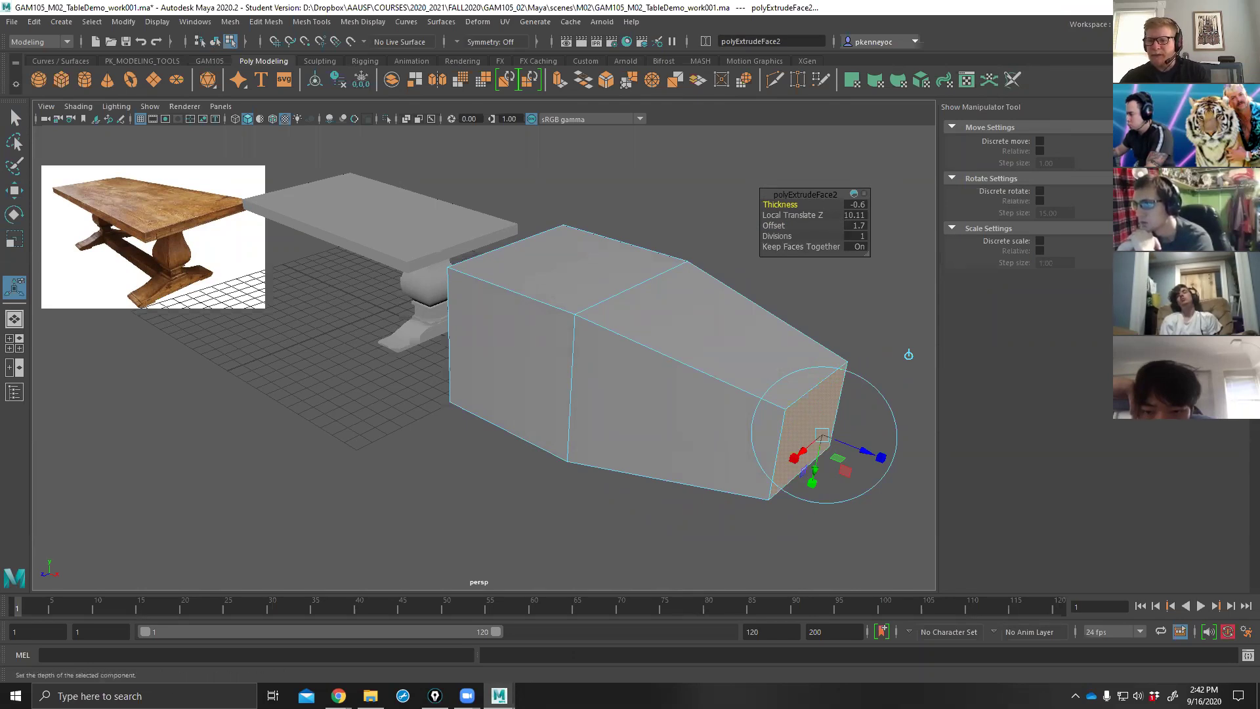
# Edit the extrusion from the cube's construction history and split the extruded section into several divisions.
pyautogui.click(1253, 148)
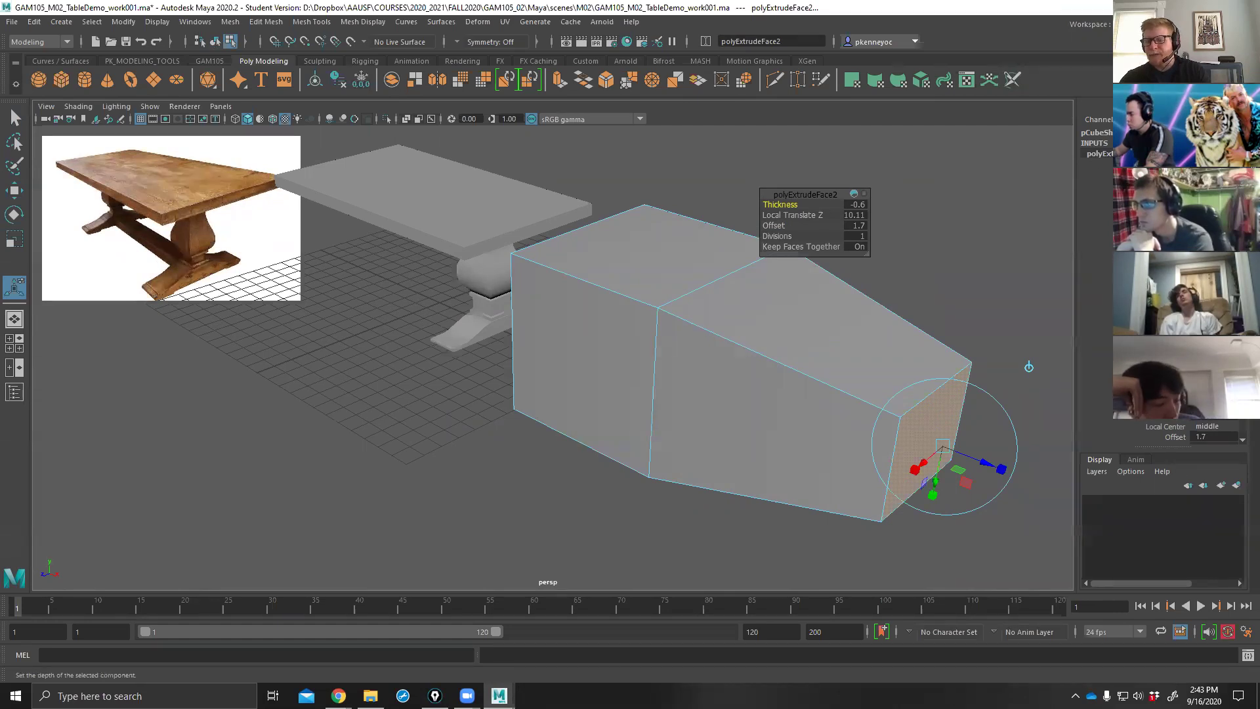
pyautogui.scroll(-5, 1167, 407)
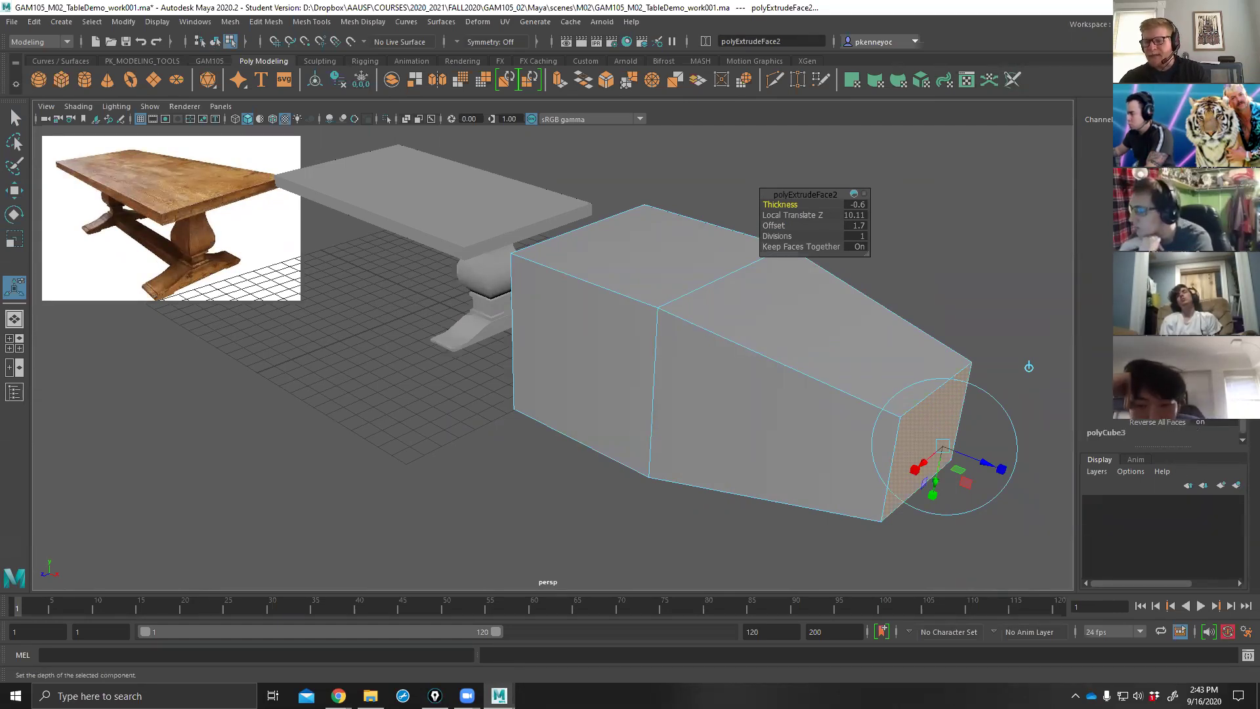
pyautogui.click(1167, 378)
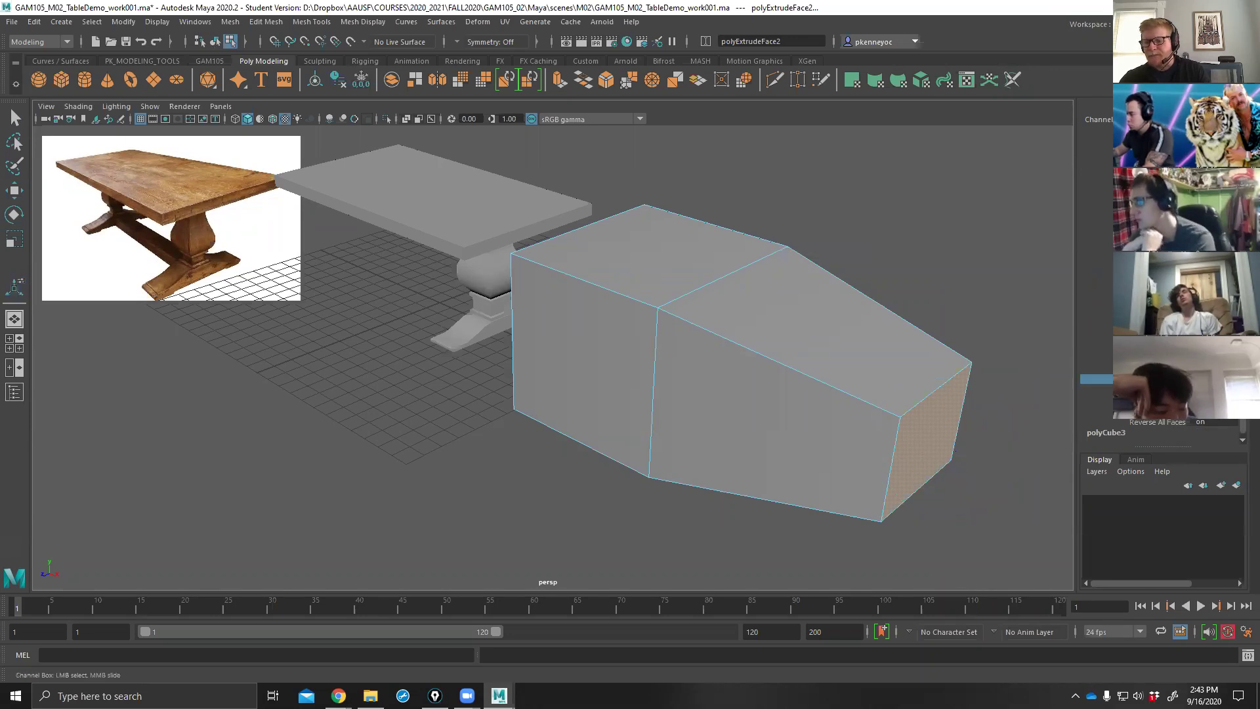
pyautogui.hotkey('ctrl', 'z')
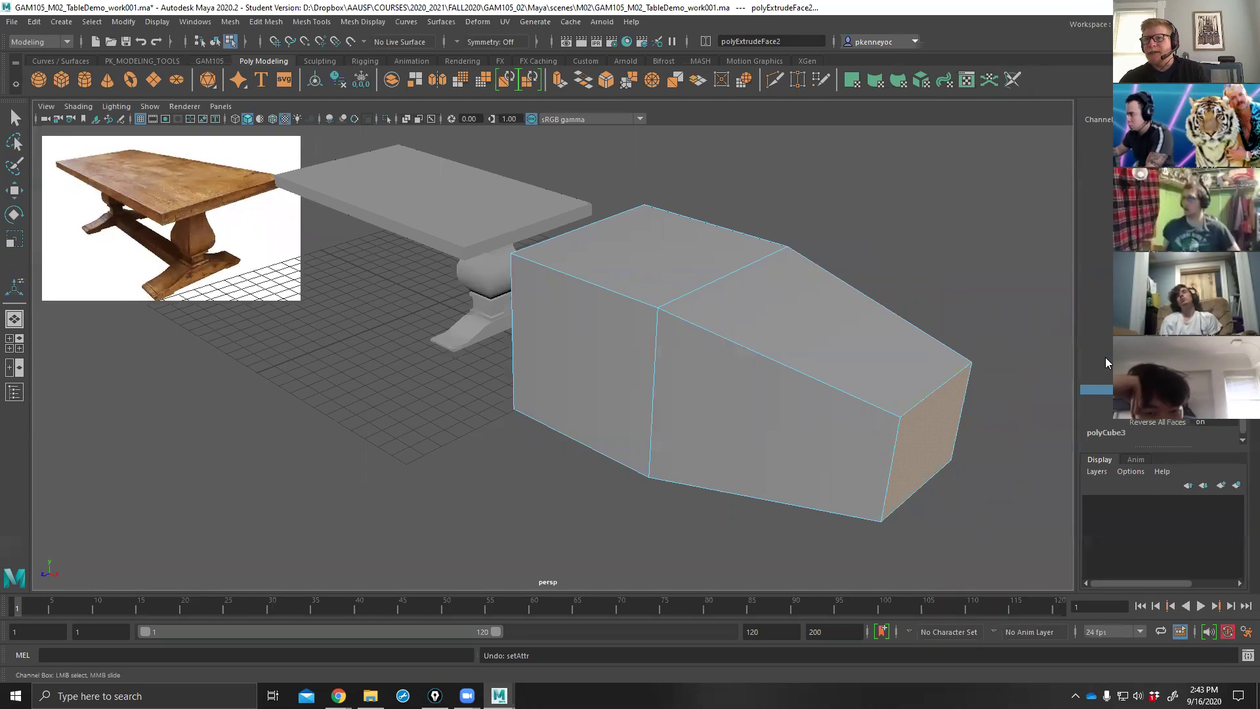
pyautogui.moveTo(875, 221); pyautogui.dragTo(896, 222, button='middle')
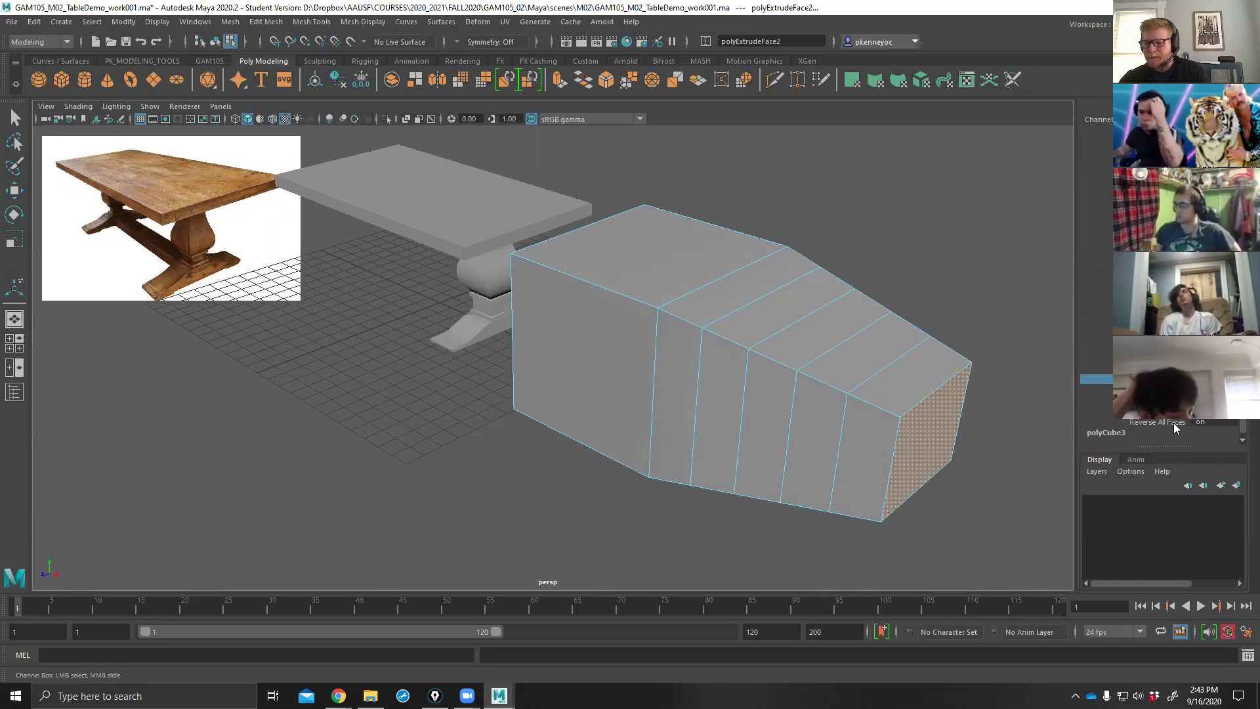
# Undo the extra divisions, the offset and thickness, and the outward translation of the side extrusion.
pyautogui.hotkey('ctrl', 'z')
pyautogui.keyDown('alt'); pyautogui.moveTo(1045, 182); pyautogui.dragTo(801, 239); pyautogui.keyUp('alt')
pyautogui.hotkey('ctrl', 'z')
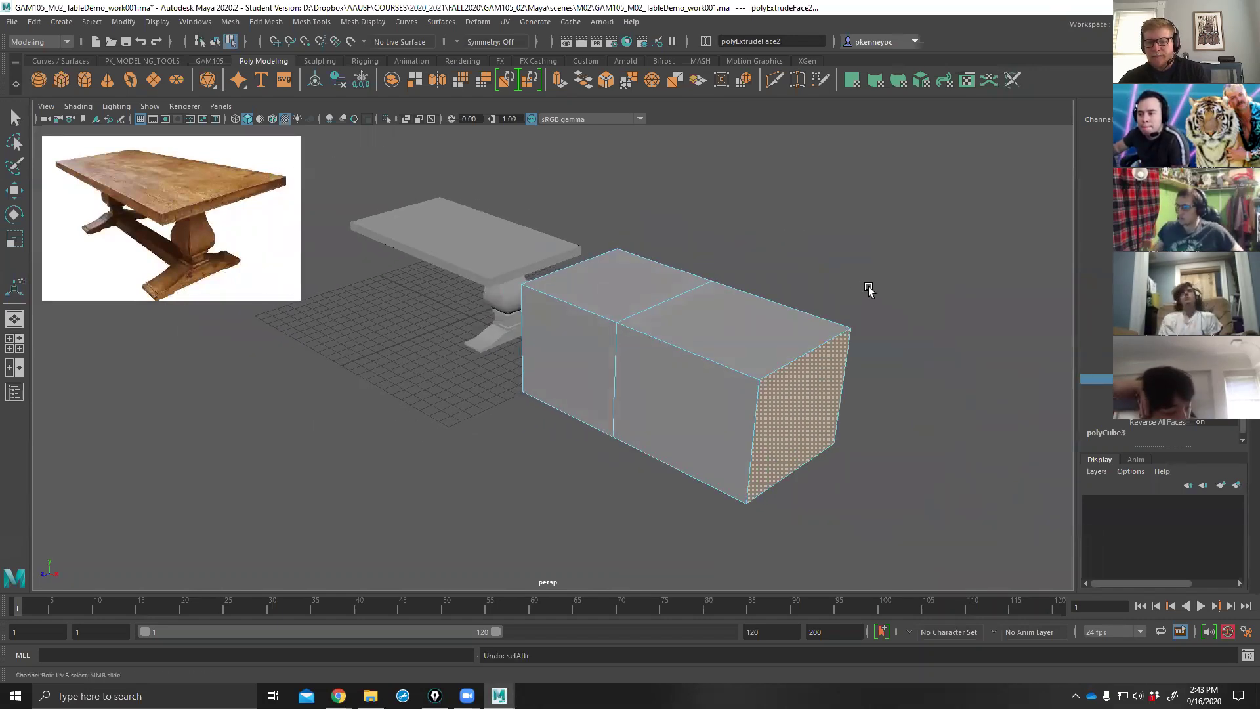
pyautogui.hotkey('ctrl', 'z')
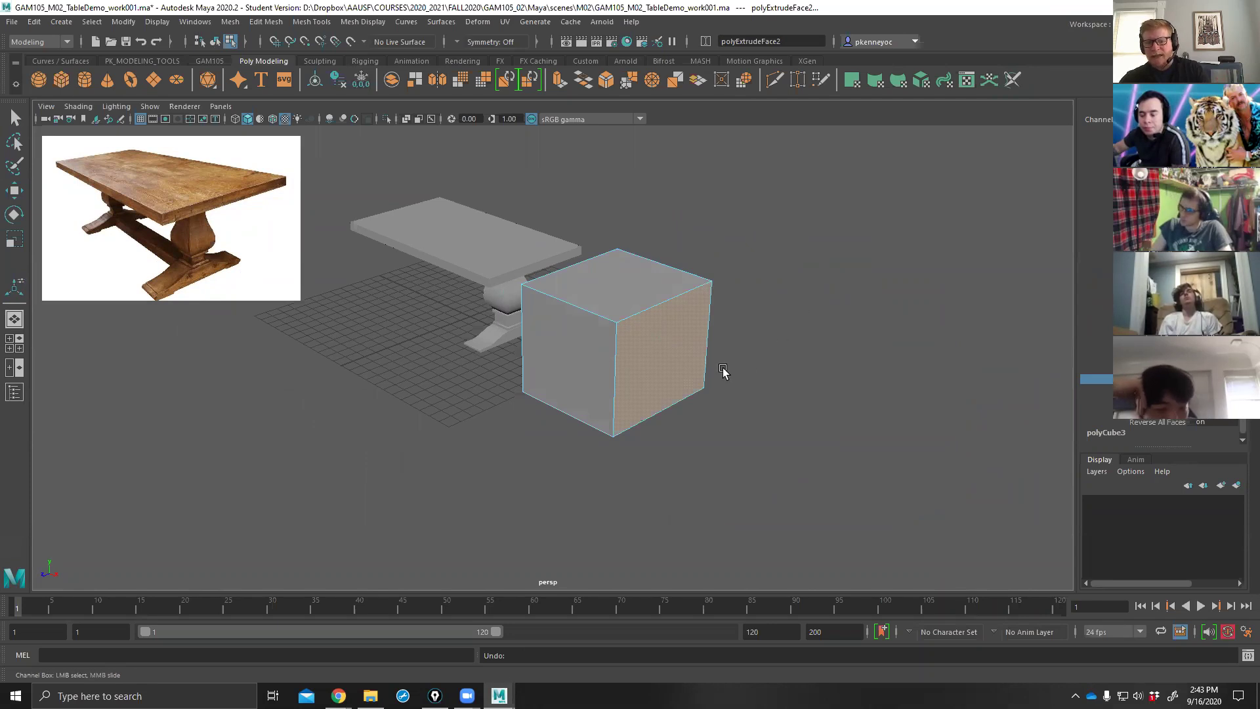
# Move the cube's side face outward and downward to inspect the geometry of the zero-distance extrusion from below.
pyautogui.click(671, 355)
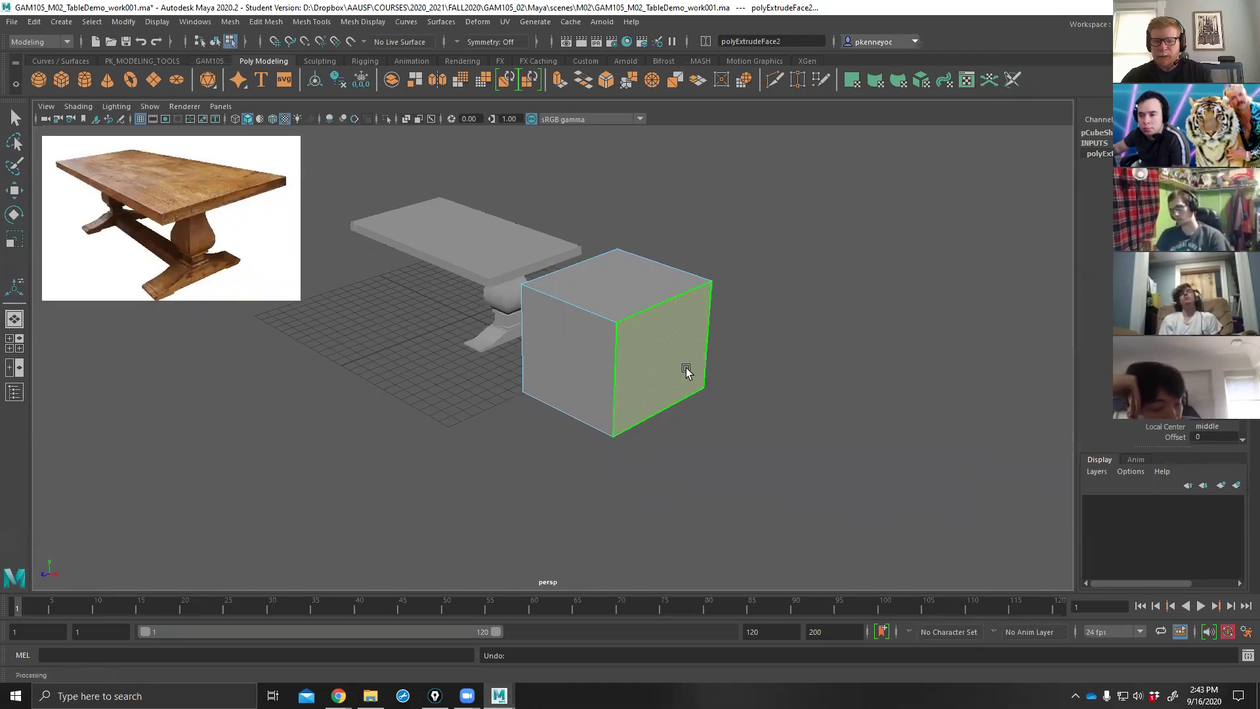
pyautogui.press('w')
pyautogui.moveTo(664, 357); pyautogui.dragTo(769, 433)
pyautogui.keyDown('alt'); pyautogui.moveTo(647, 411); pyautogui.dragTo(509, 388); pyautogui.keyUp('alt')
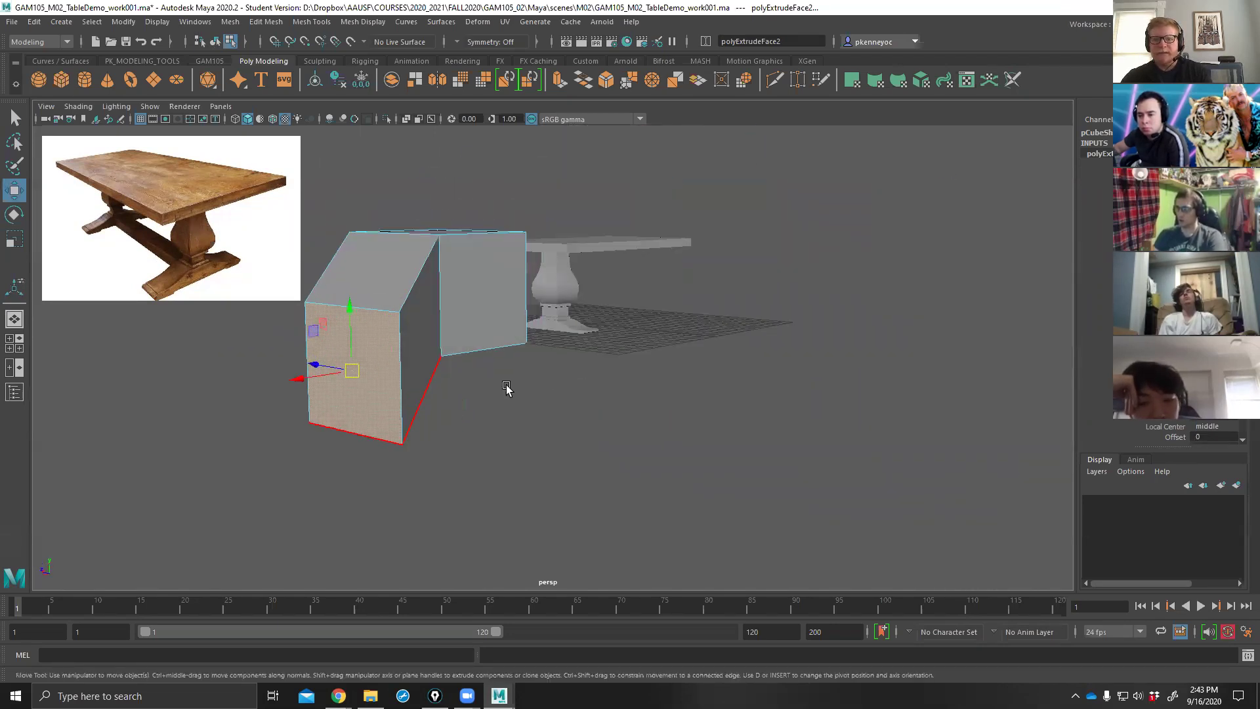
pyautogui.keyDown('alt'); pyautogui.moveTo(422, 356); pyautogui.dragTo(811, 392); pyautogui.keyUp('alt')
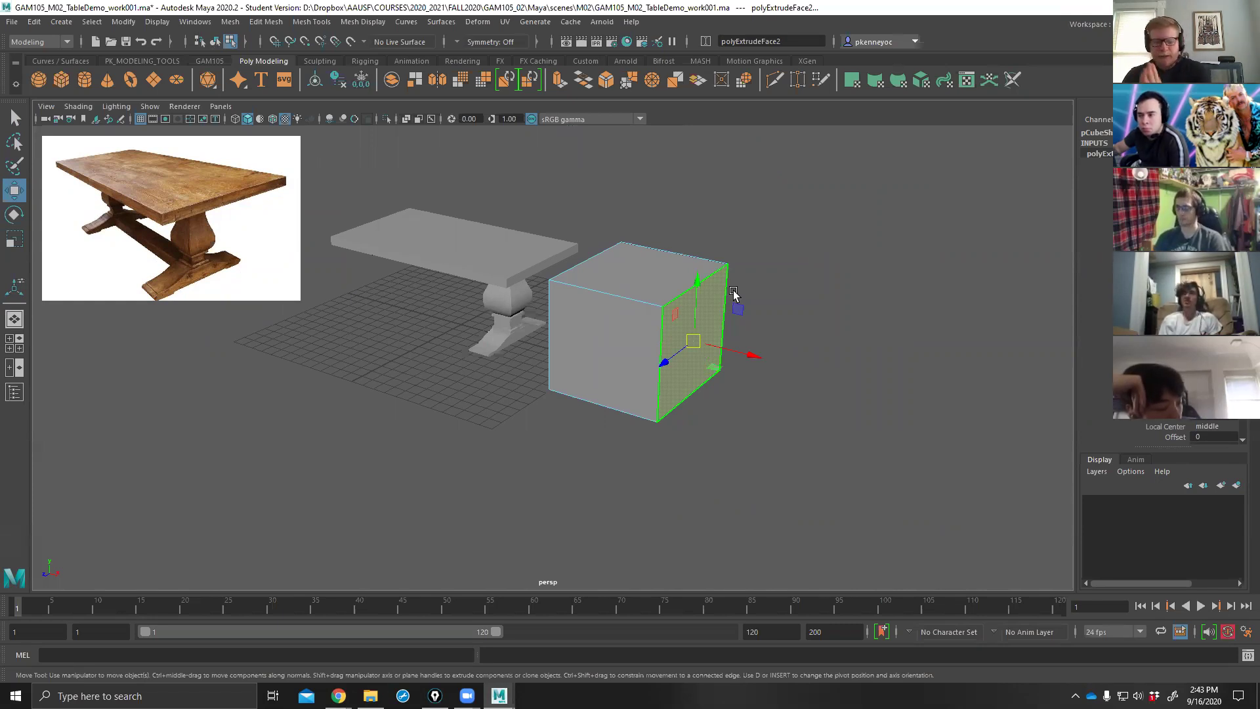
# Undo and redo the zero-distance extrusion of the side face, and try nudging the face before undoing that move.
pyautogui.hotkey('ctrl', 'z')
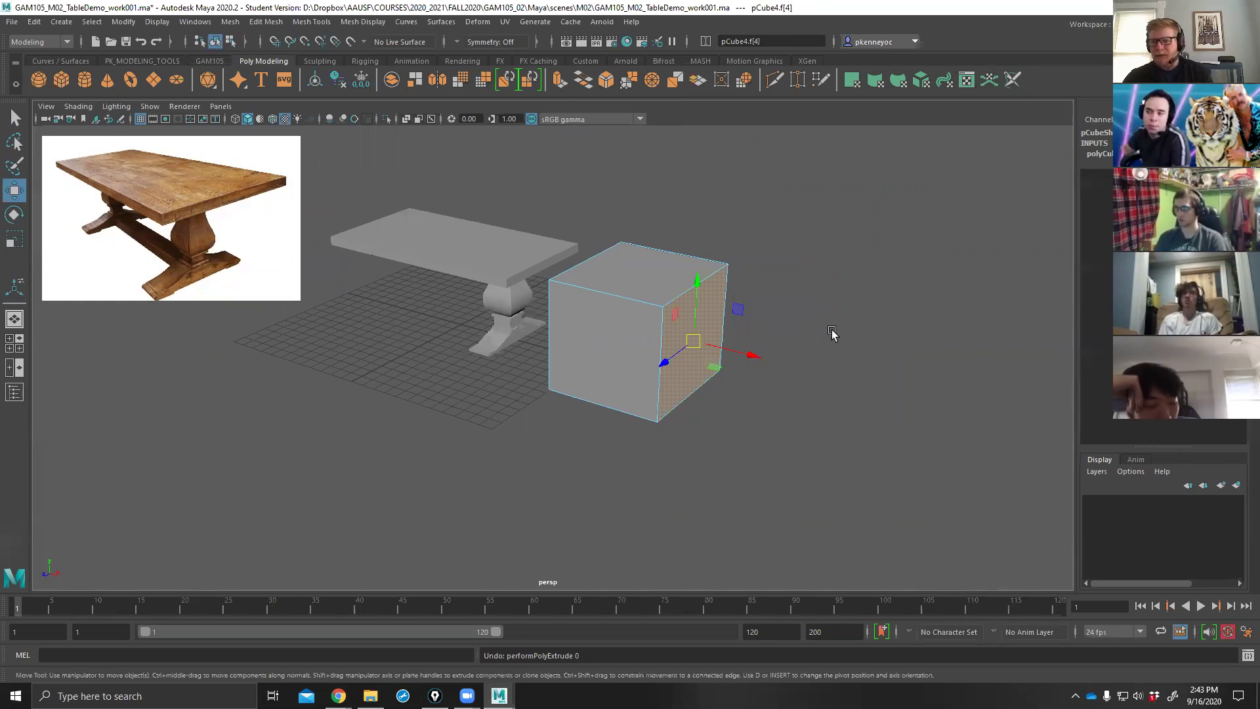
pyautogui.hotkey('shift', 'z')
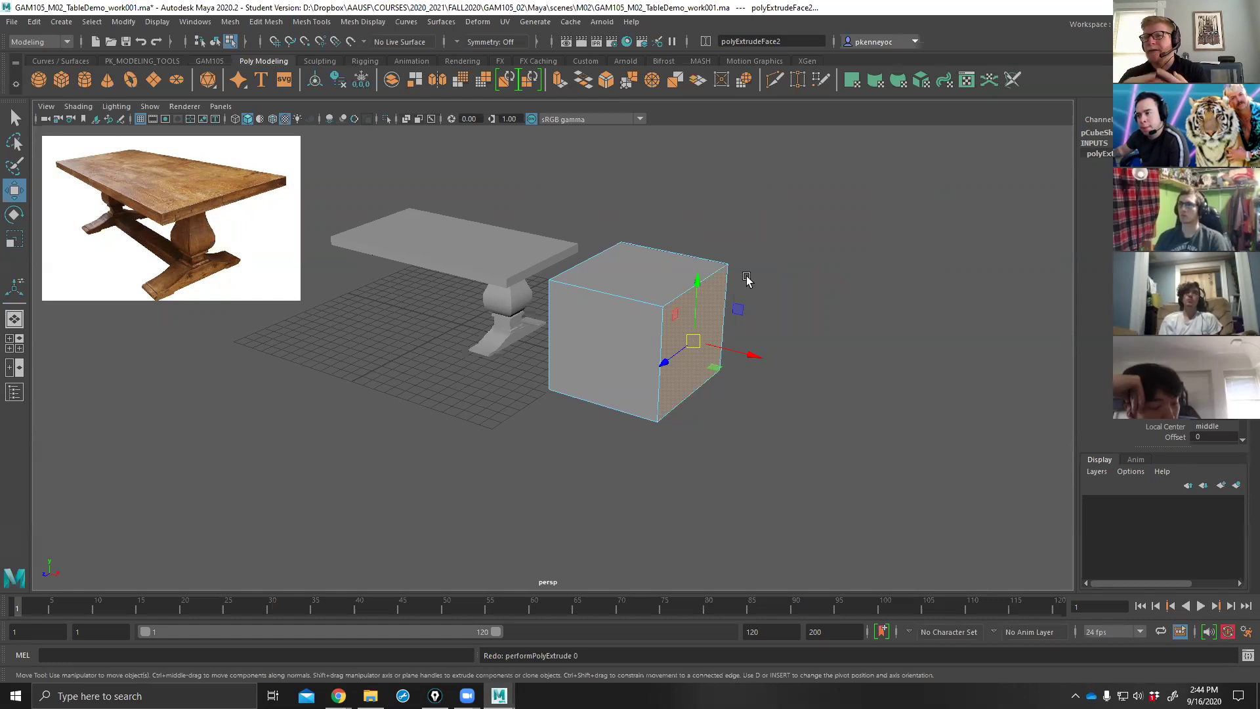
pyautogui.moveTo(694, 341)
pyautogui.mouseDown()
pyautogui.moveTo(702, 367)
pyautogui.moveTo(719, 326)
pyautogui.moveTo(675, 329)
pyautogui.moveTo(706, 348)
pyautogui.mouseUp()
pyautogui.hotkey('ctrl', 'z')
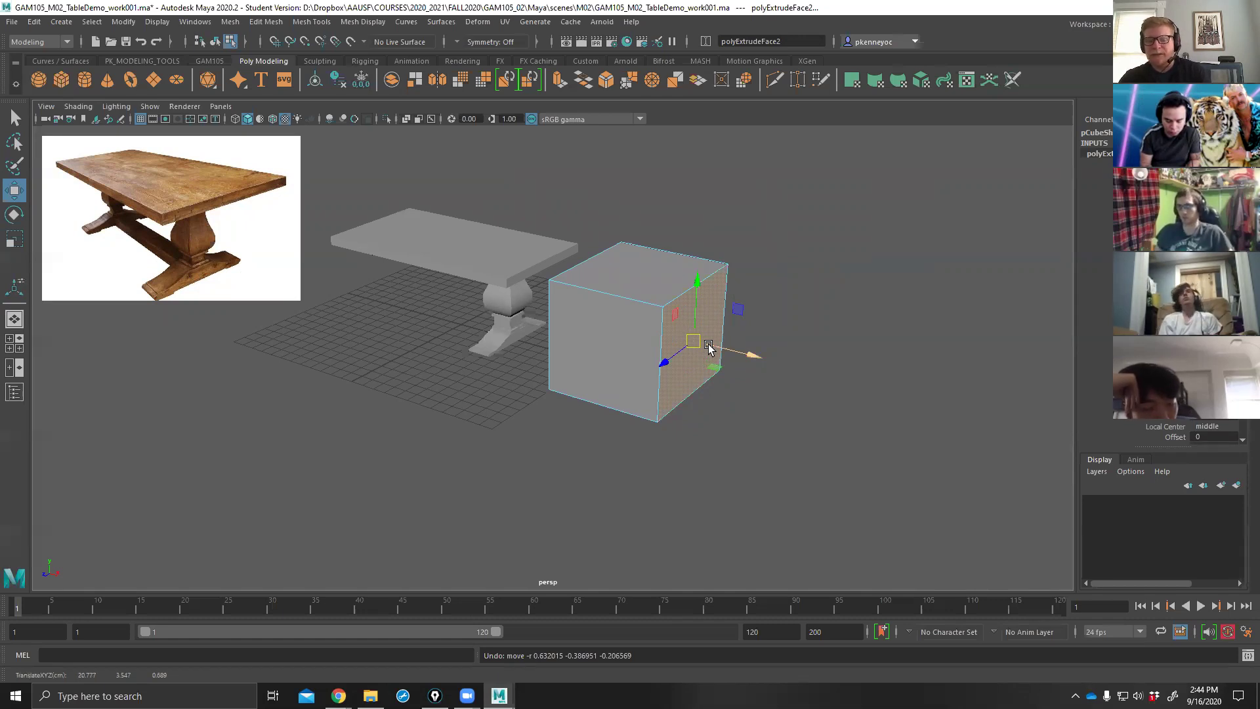
# Try moving the side face in several directions, undoing each move, and undo the zero-distance extrusion itself.
pyautogui.keyDown('alt'); pyautogui.moveTo(790, 307); pyautogui.dragTo(768, 321); pyautogui.keyUp('alt')
pyautogui.moveTo(624, 411); pyautogui.dragTo(591, 423)
pyautogui.hotkey('ctrl', 'z')
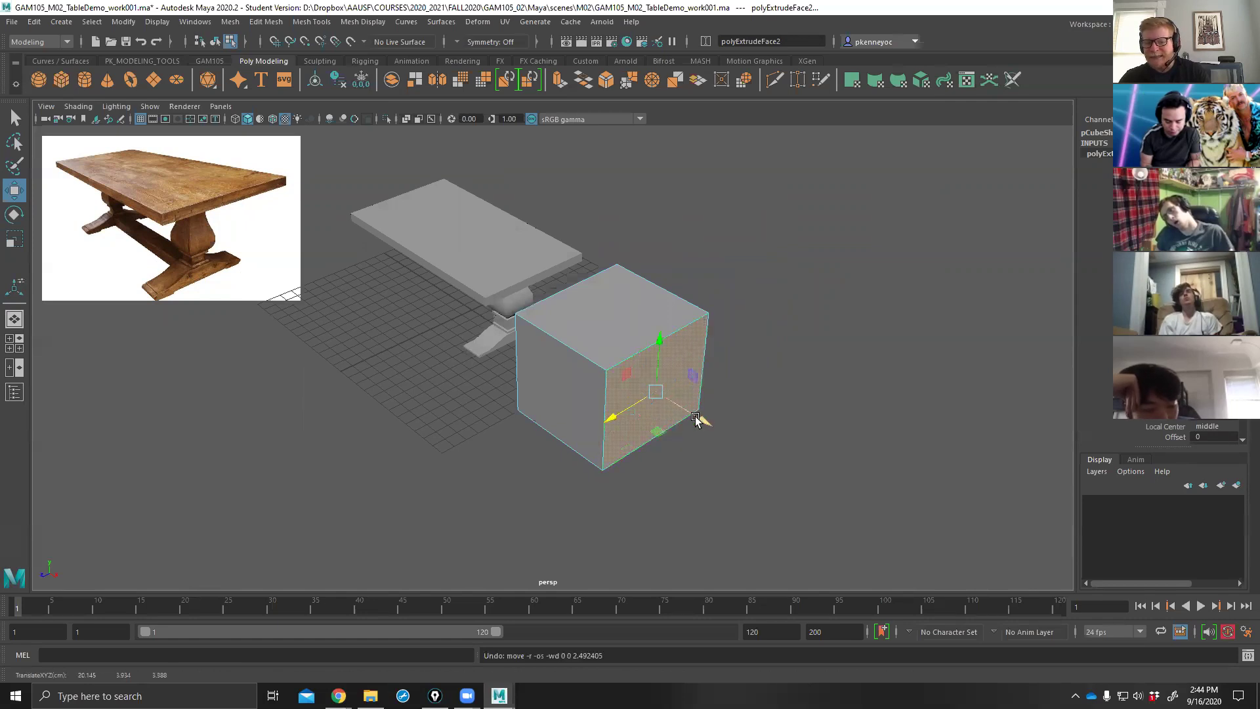
pyautogui.moveTo(658, 394); pyautogui.dragTo(811, 407)
pyautogui.hotkey('ctrl', 'z')
pyautogui.moveTo(741, 377); pyautogui.dragTo(773, 383)
pyautogui.hotkey('ctrl', 'z')
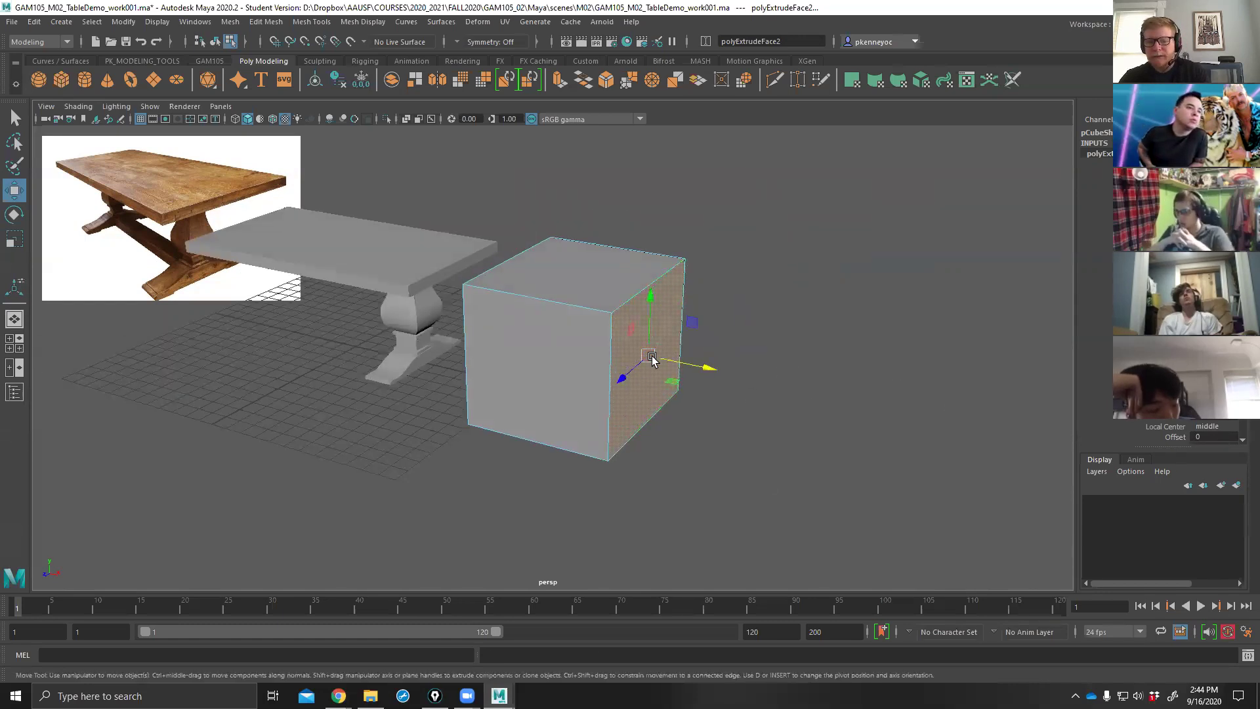
pyautogui.keyDown('alt'); pyautogui.moveTo(765, 337); pyautogui.dragTo(760, 340); pyautogui.keyUp('alt')
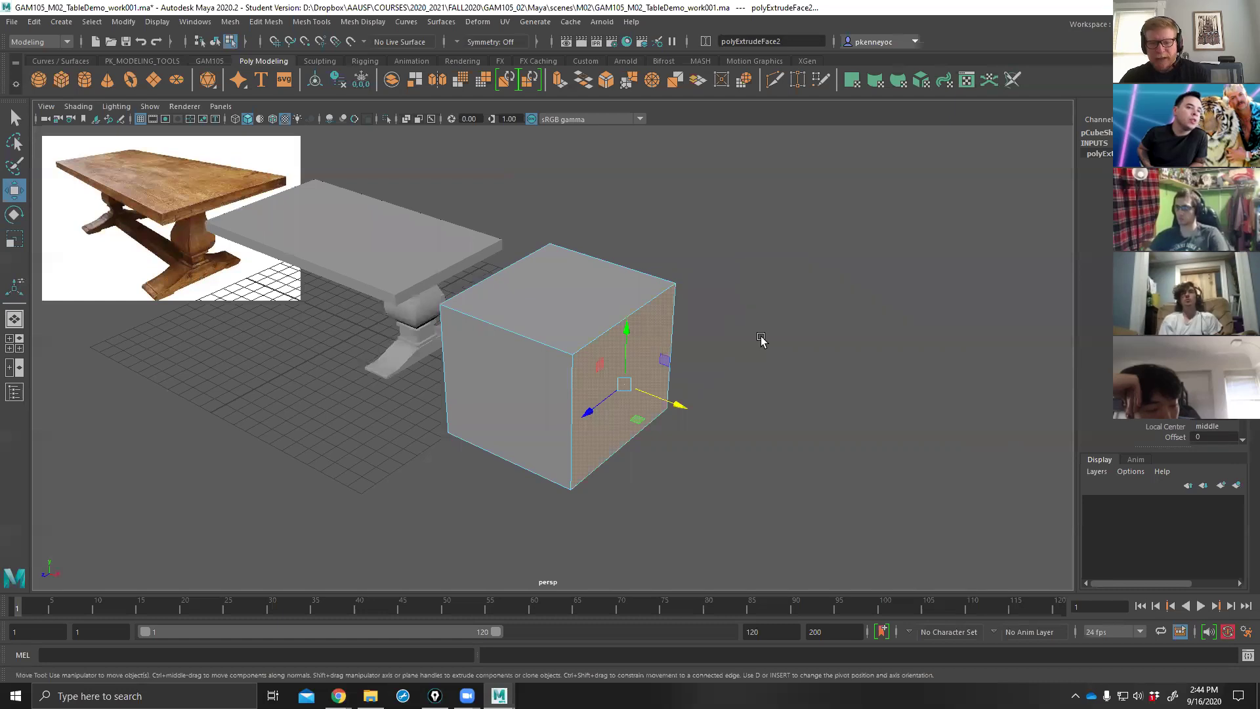
pyautogui.hotkey('ctrl', 'z')
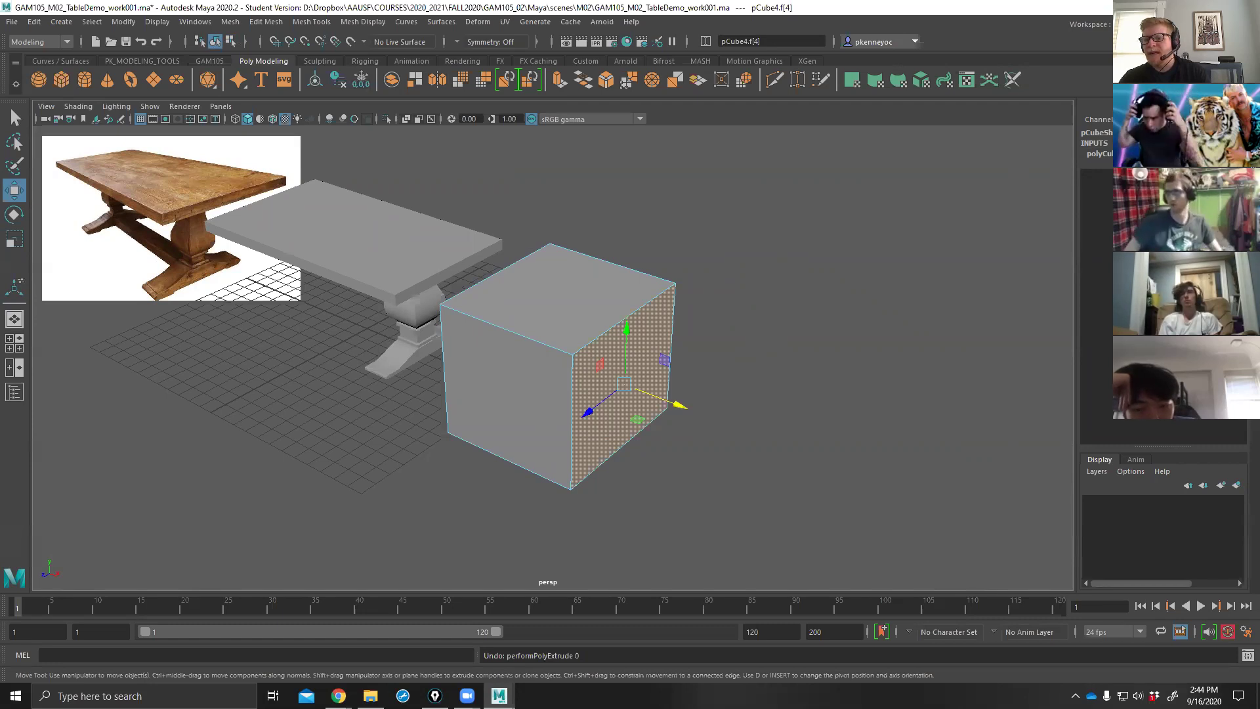
# Extrude the side face with Local Translate Z of 8.729, lower it, undo both moves to leave a zero-distance extrusion, and clear the selection.
pyautogui.keyDown('alt'); pyautogui.moveTo(861, 348); pyautogui.dragTo(857, 347); pyautogui.keyUp('alt')
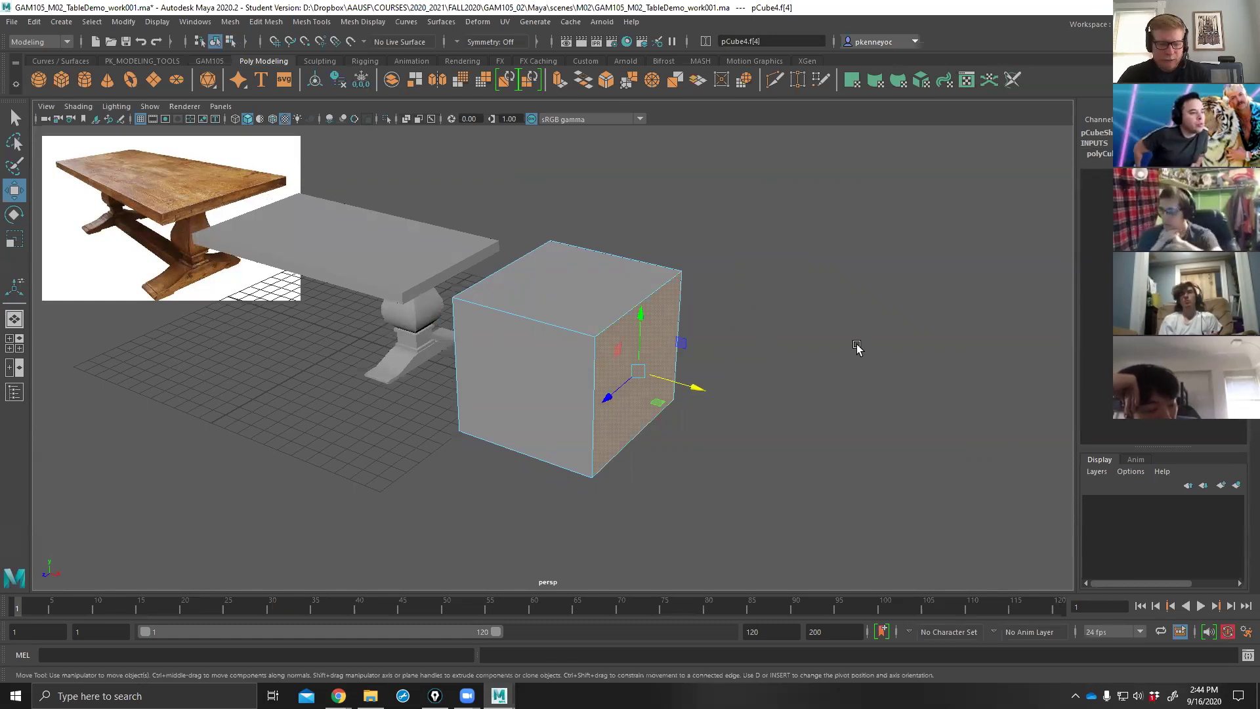
pyautogui.keyDown('shift'); pyautogui.moveTo(781, 334); pyautogui.dragTo(784, 369, button='right'); pyautogui.keyUp('shift')
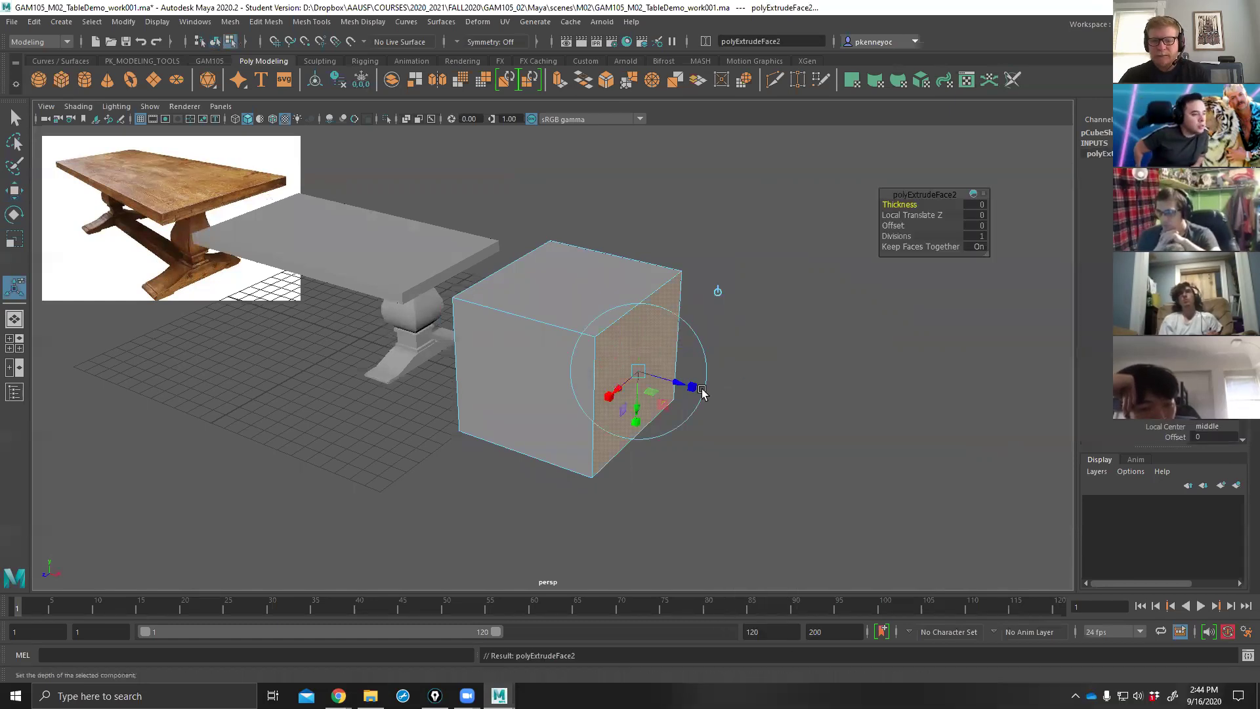
pyautogui.moveTo(667, 384); pyautogui.dragTo(874, 467)
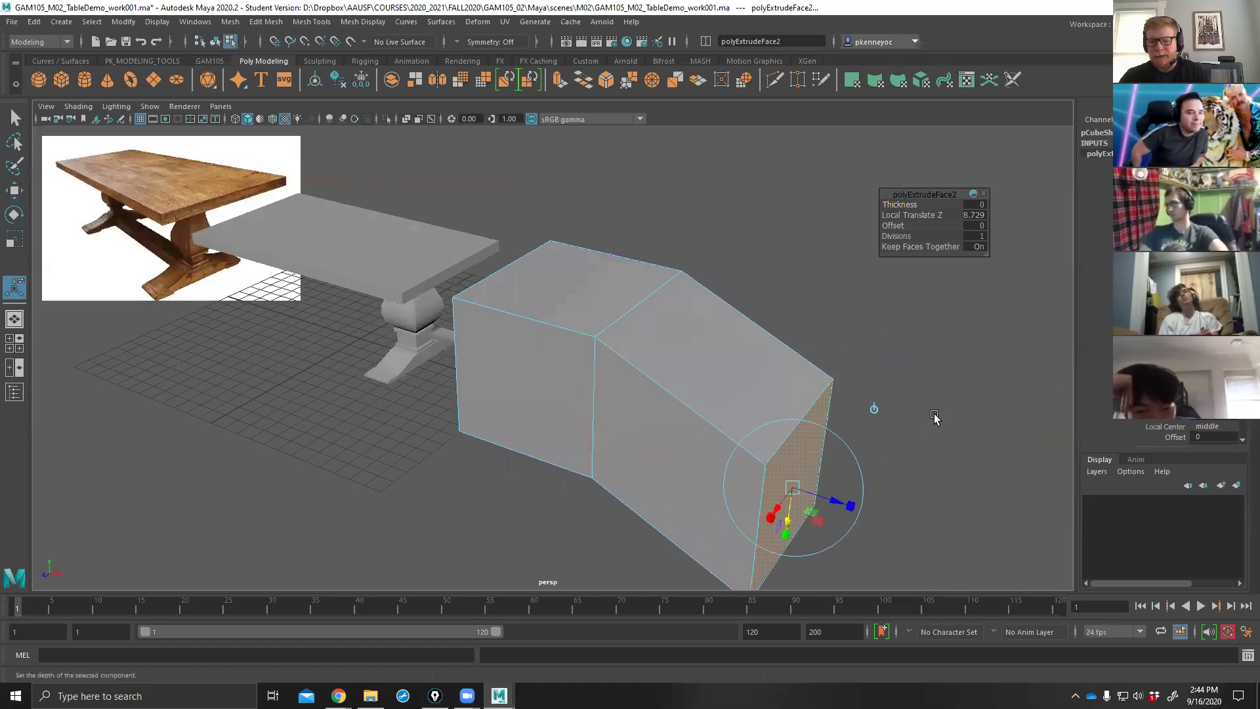
pyautogui.hotkey('ctrl', 'z')
pyautogui.hotkey('ctrl', 'z')
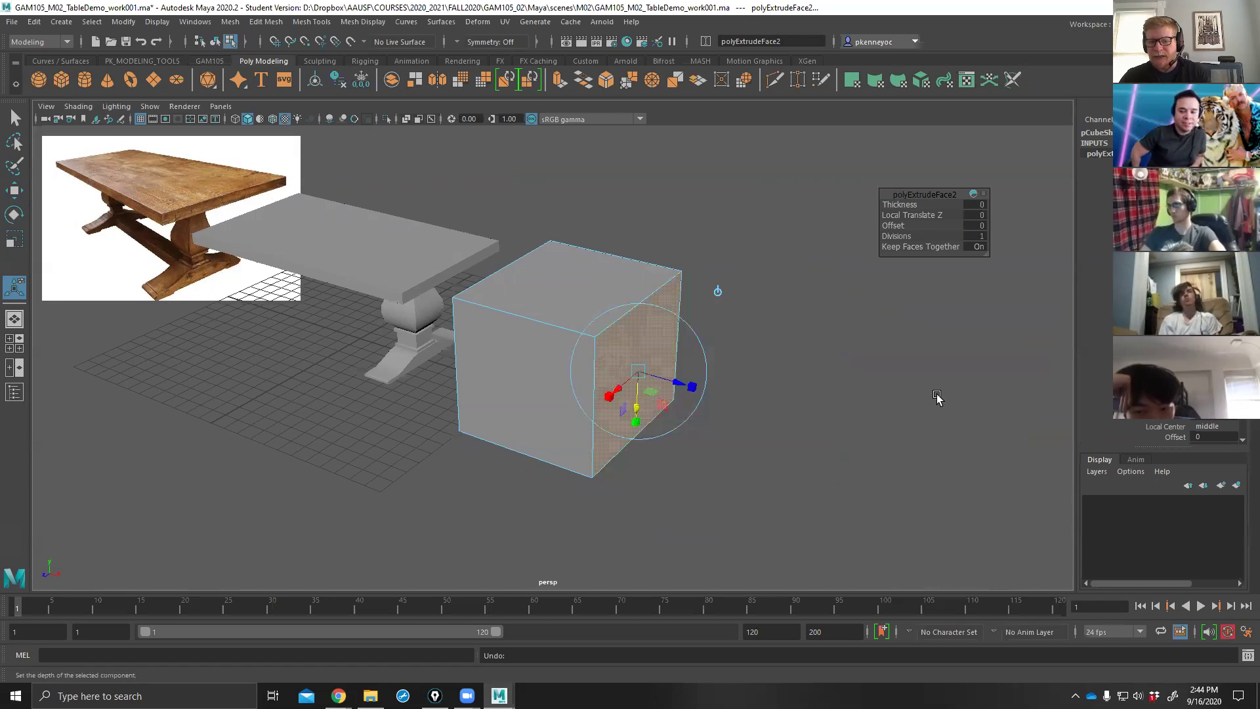
pyautogui.moveTo(929, 192); pyautogui.dragTo(895, 208)
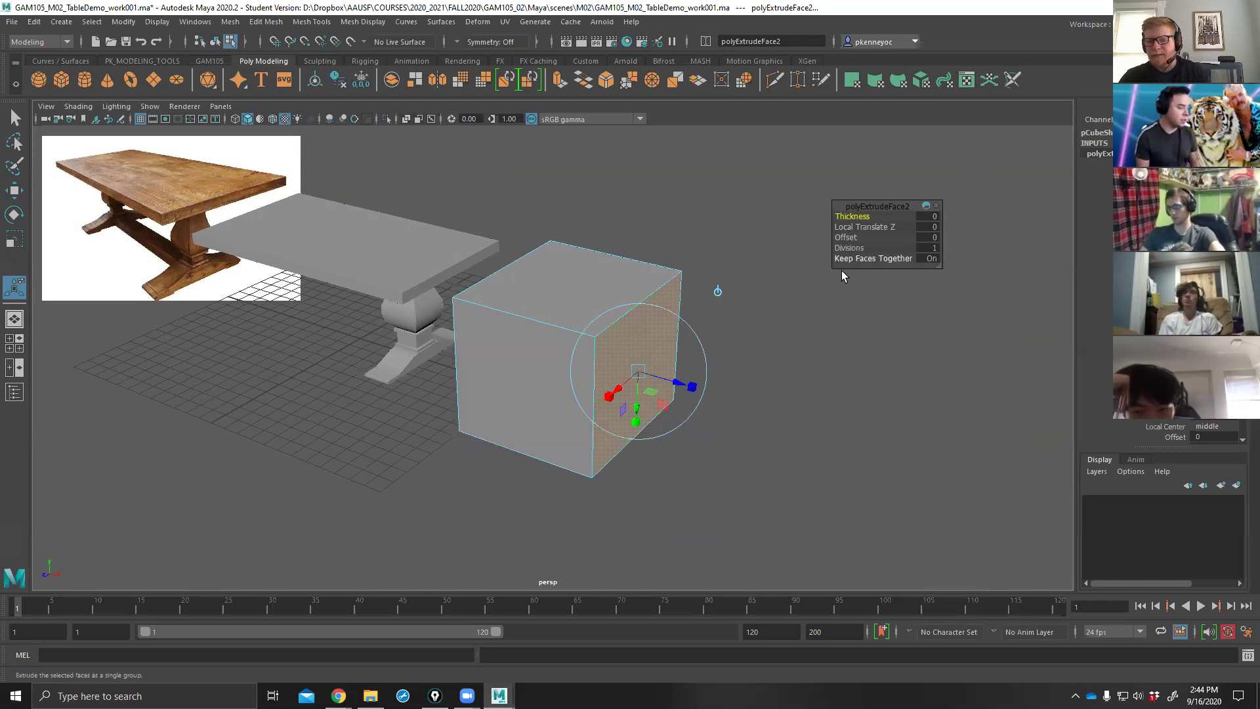
pyautogui.click(801, 193)
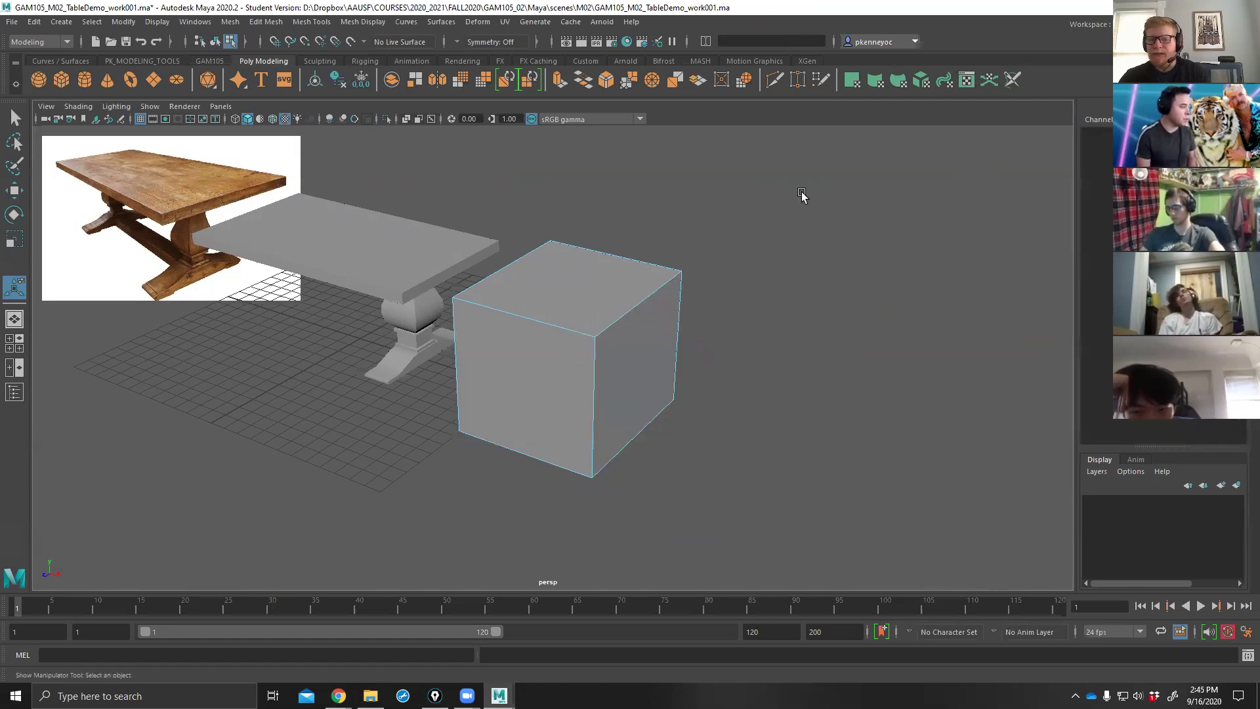
# Extrude the cube's front face outward with Local Translate Z of 8.585.
pyautogui.click(519, 407)
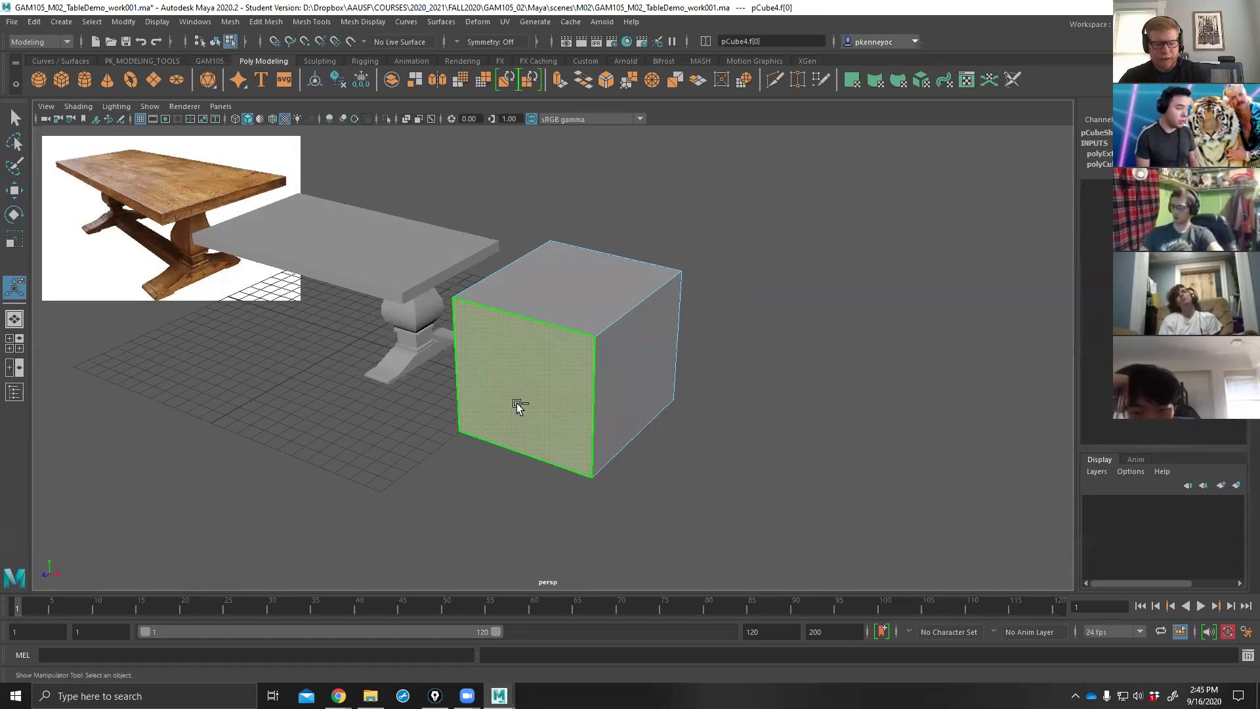
pyautogui.keyDown('shift'); pyautogui.moveTo(785, 301); pyautogui.dragTo(785, 330, button='right'); pyautogui.keyUp('shift')
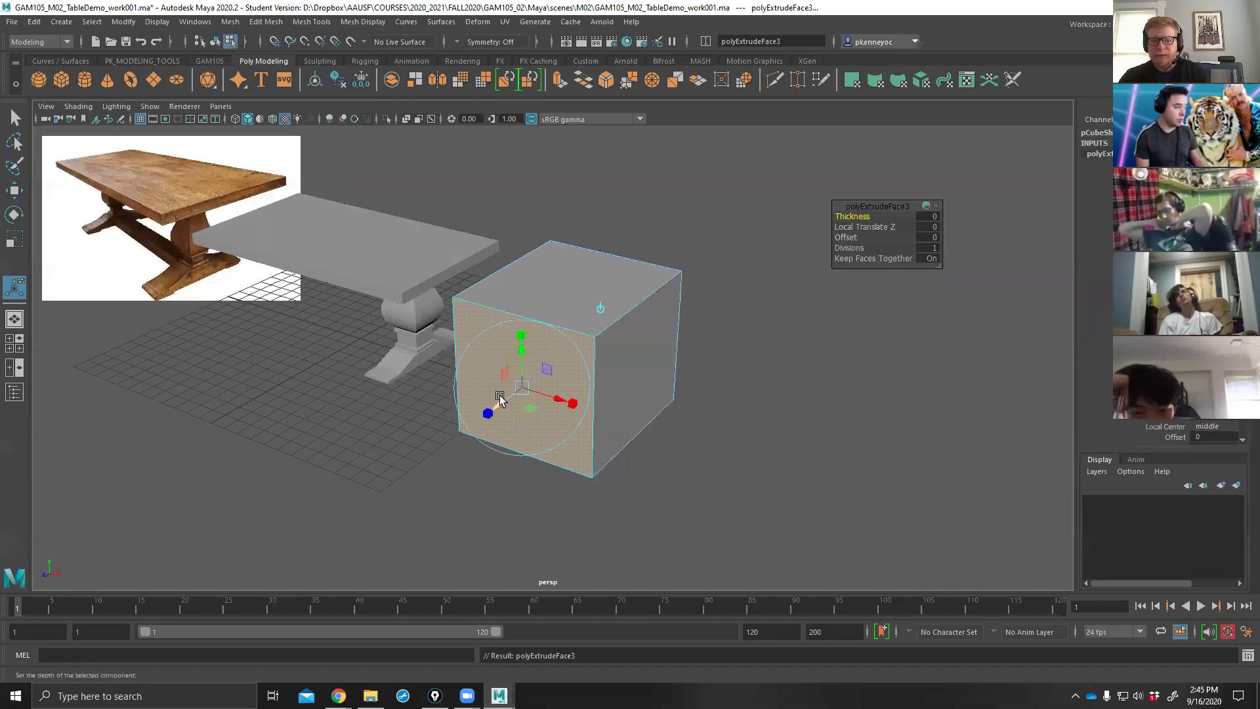
pyautogui.moveTo(500, 398); pyautogui.dragTo(389, 490)
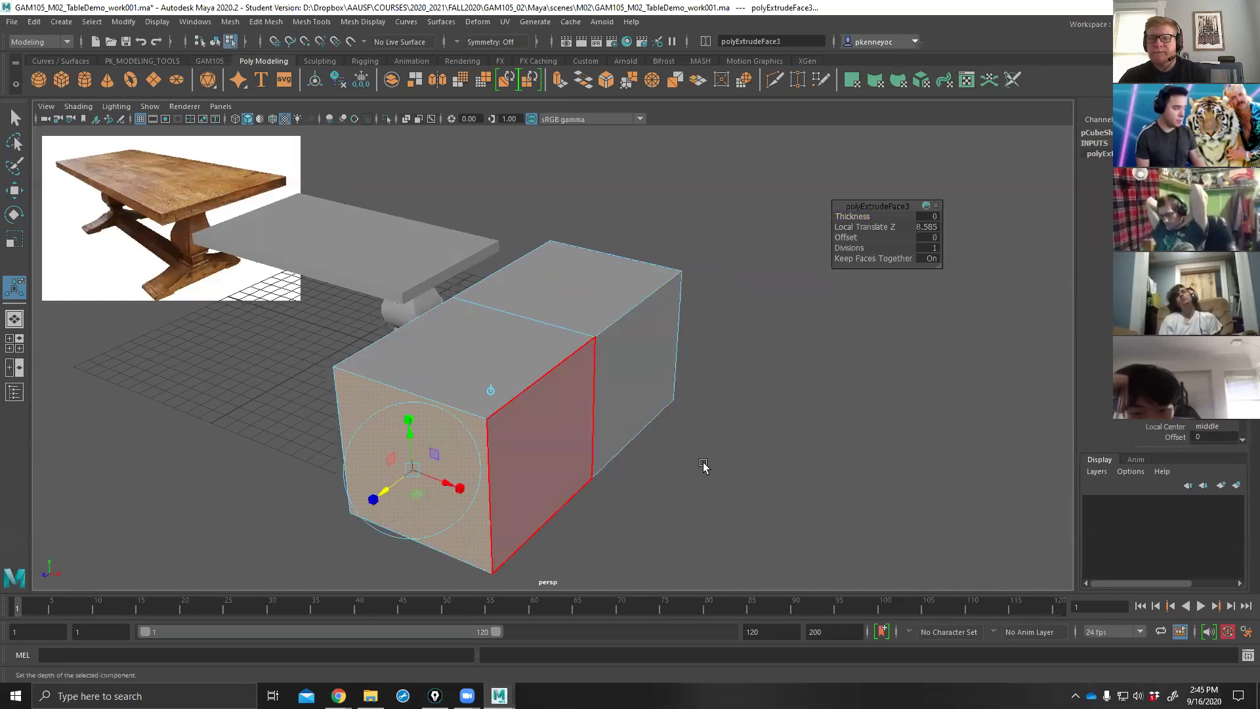
# Try moving the doubled side face outward, and undo that move and the front face's extrusion.
pyautogui.click(632, 385)
pyautogui.press('w')
pyautogui.moveTo(668, 369); pyautogui.dragTo(765, 387)
pyautogui.hotkey('ctrl', 'z')
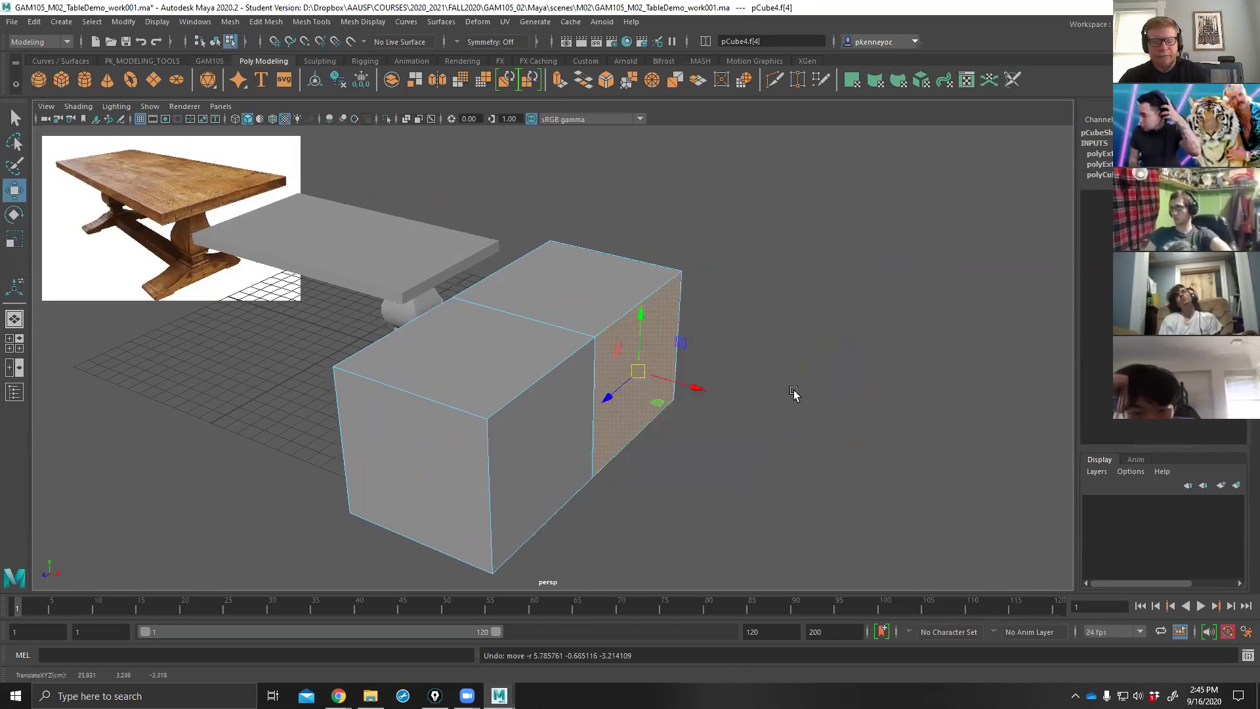
pyautogui.hotkey('ctrl', 'z')
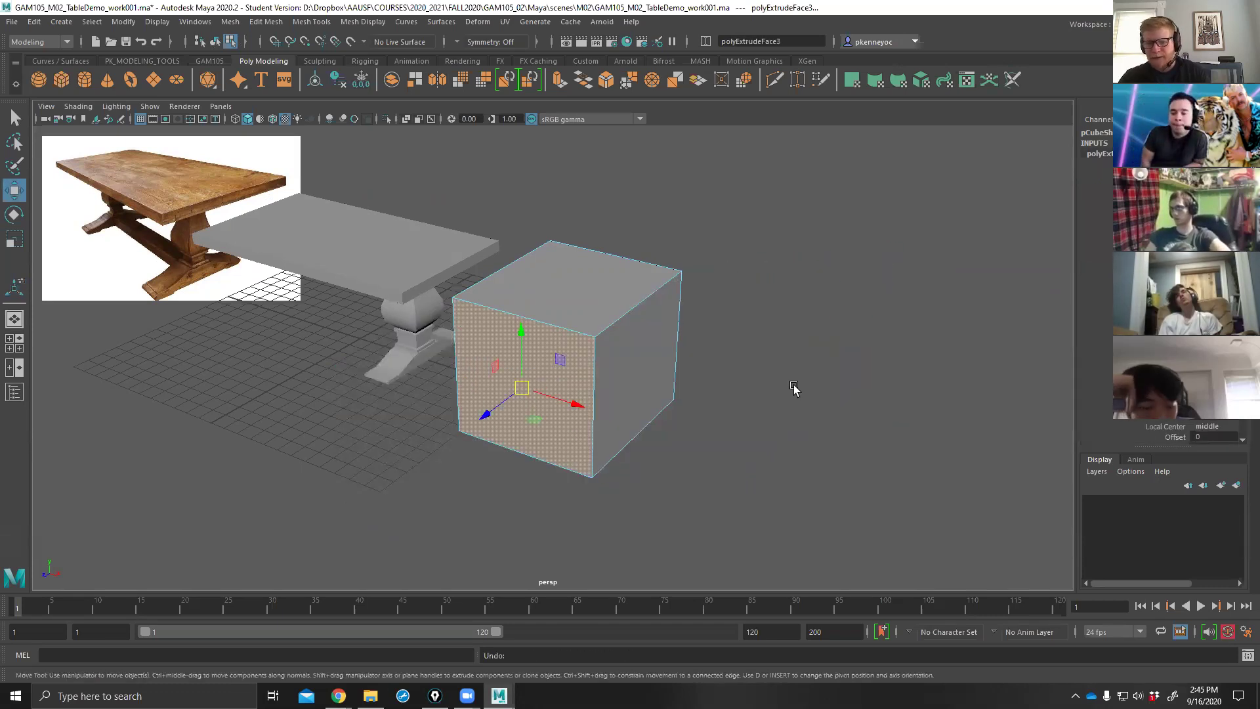
pyautogui.hotkey('ctrl', 'z')
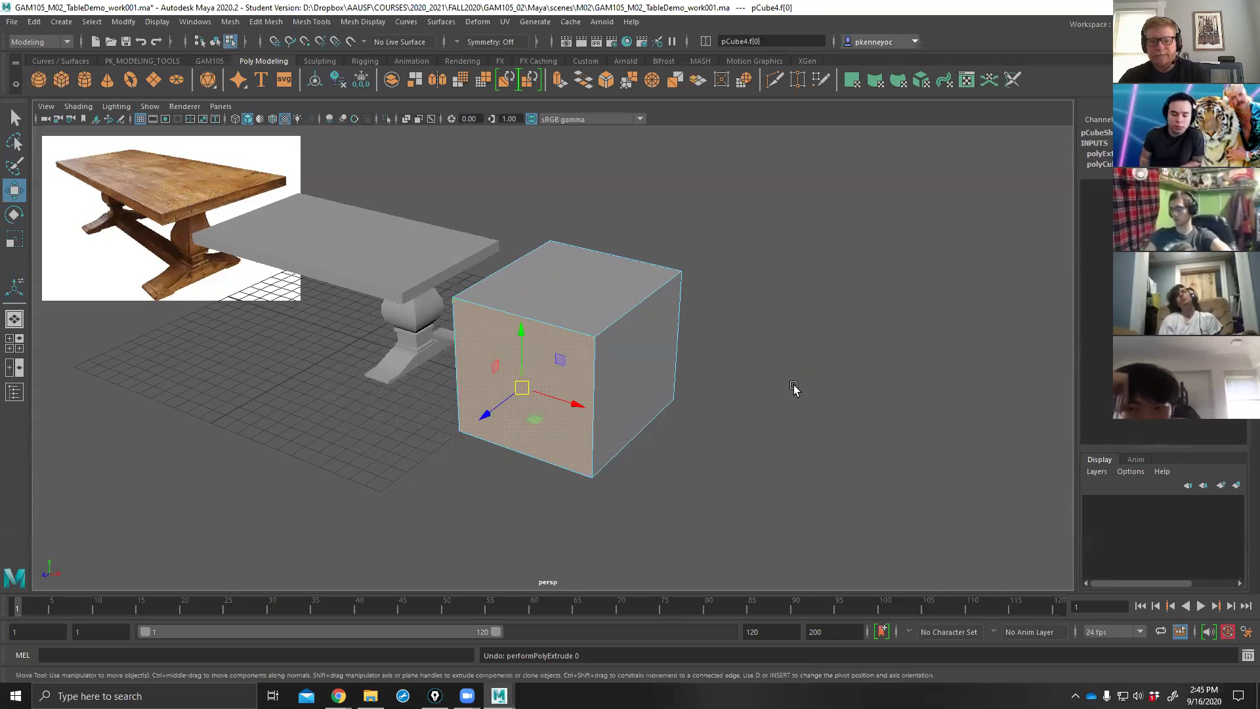
# Try moving a cube face once more, undo the move and clear the face selection.
pyautogui.moveTo(638, 371); pyautogui.dragTo(868, 391)
pyautogui.hotkey('ctrl', 'z')
pyautogui.keyDown('alt'); pyautogui.moveTo(868, 391); pyautogui.dragTo(765, 389, button='right'); pyautogui.keyUp('alt')
pyautogui.click(763, 388)
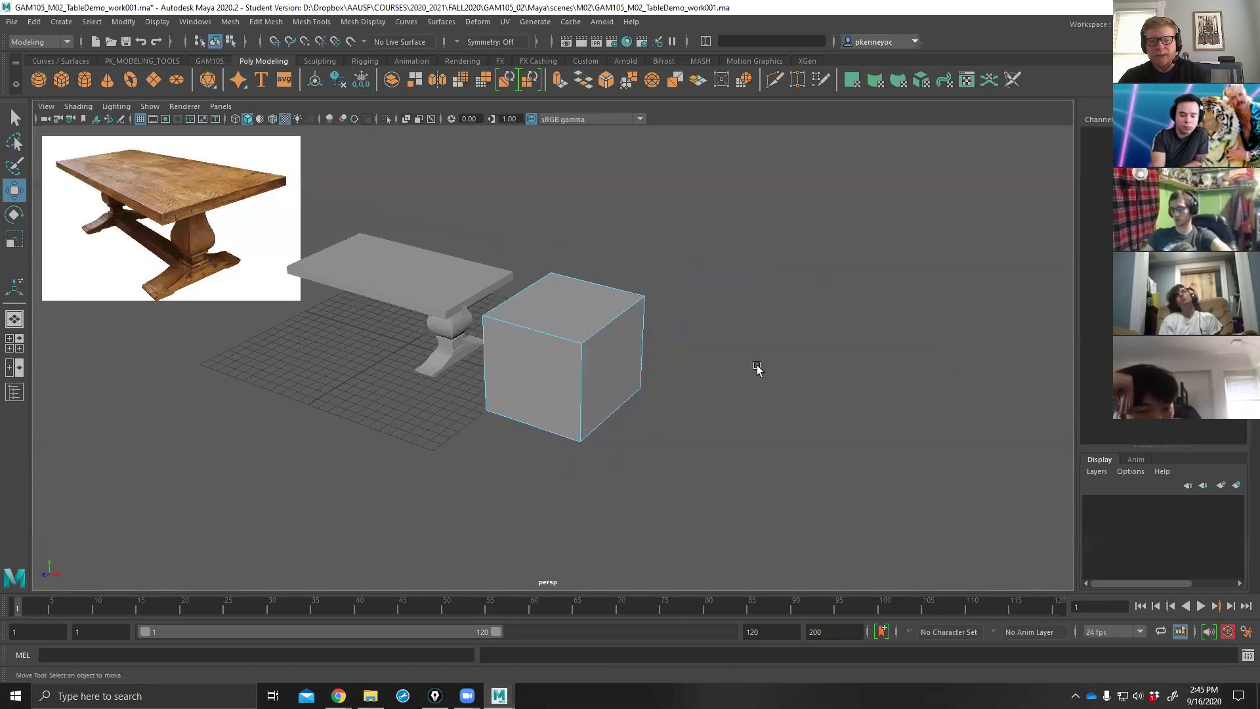
# Turn on Display Center for the practice cube's mesh to show its face centers, and activate the Select tool.
pyautogui.keyDown('alt'); pyautogui.moveTo(757, 367); pyautogui.dragTo(750, 377); pyautogui.keyUp('alt')
pyautogui.keyDown('alt'); pyautogui.moveTo(662, 384); pyautogui.dragTo(715, 370, button='middle'); pyautogui.keyUp('alt')
pyautogui.press('F8')
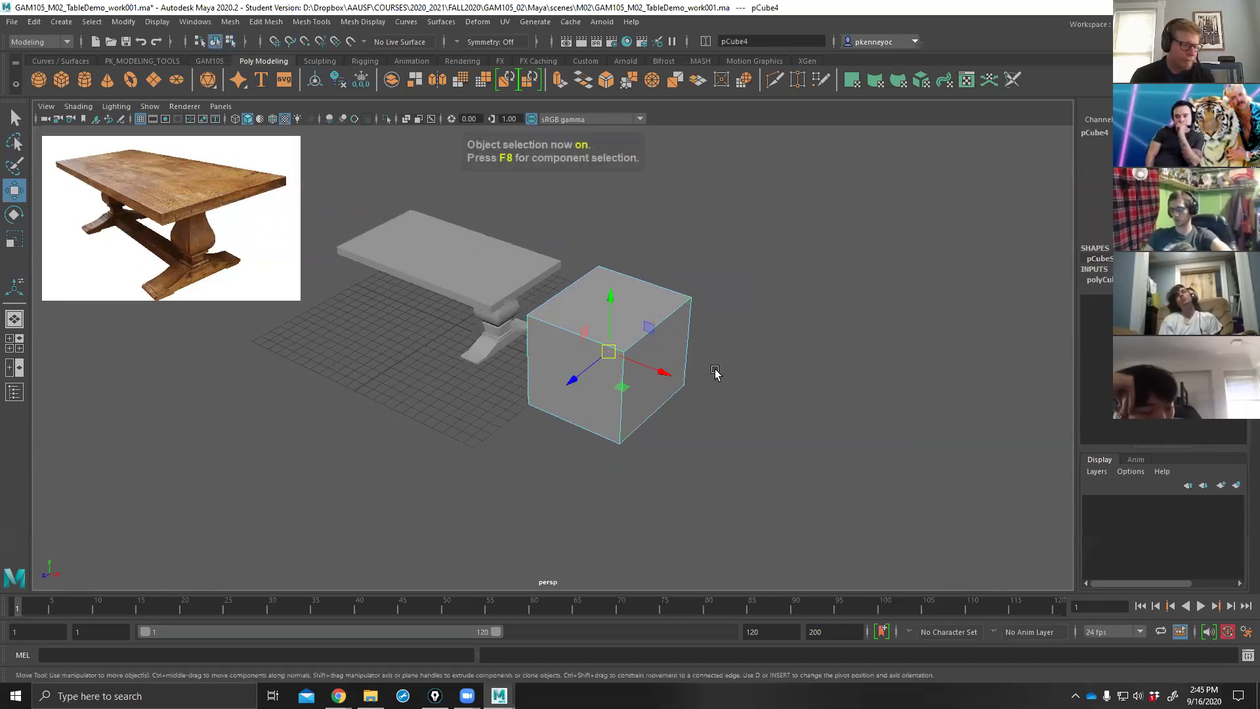
pyautogui.keyDown('alt'); pyautogui.moveTo(706, 380); pyautogui.dragTo(719, 352); pyautogui.keyUp('alt')
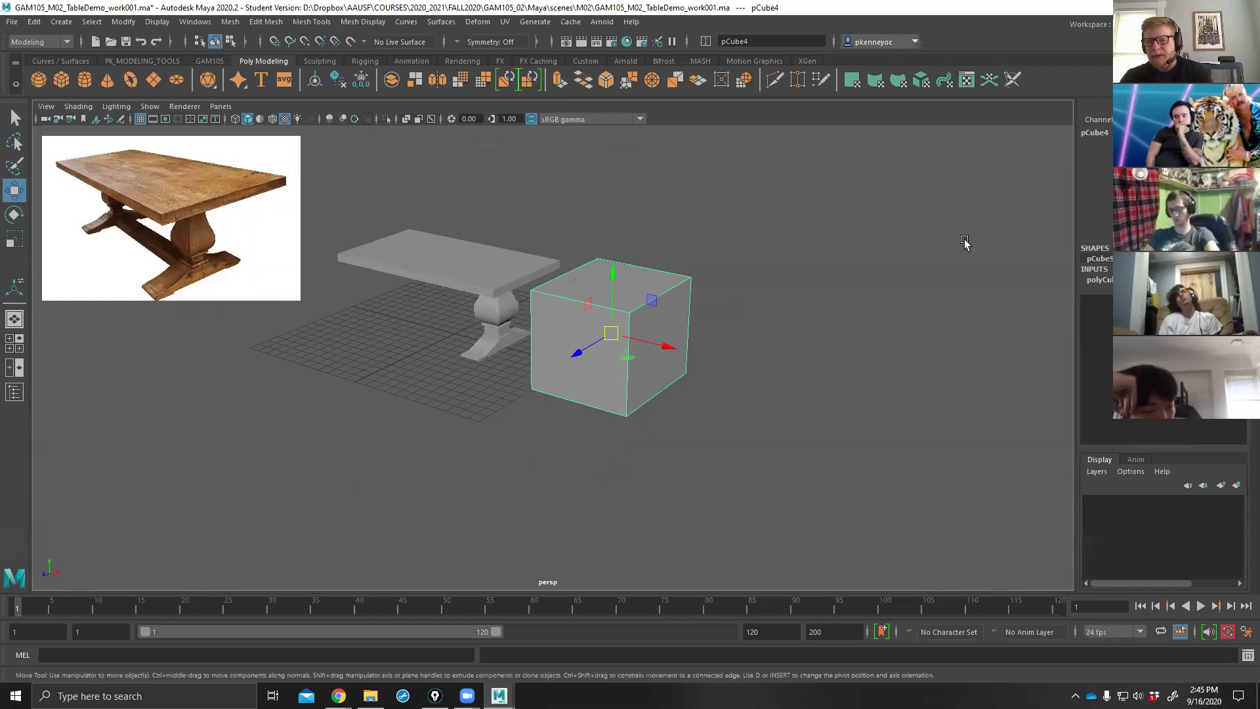
pyautogui.hotkey('ctrl', 'a')
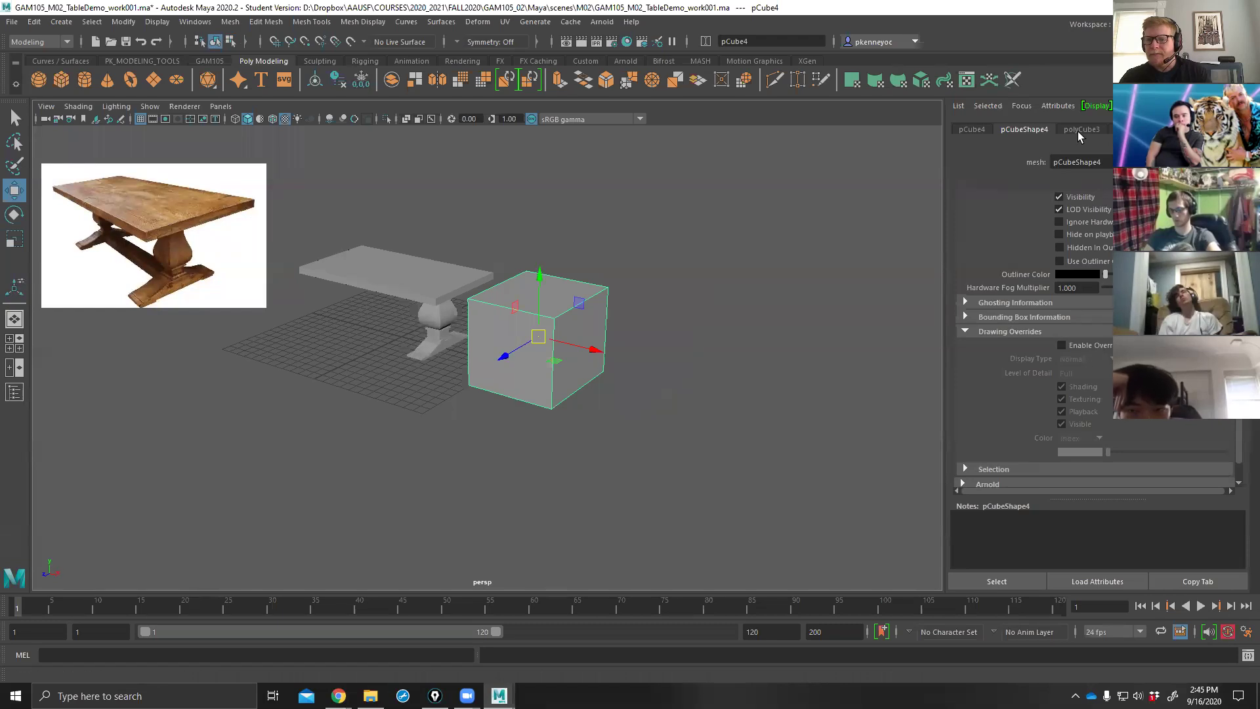
pyautogui.scroll(1, 1048, 359)
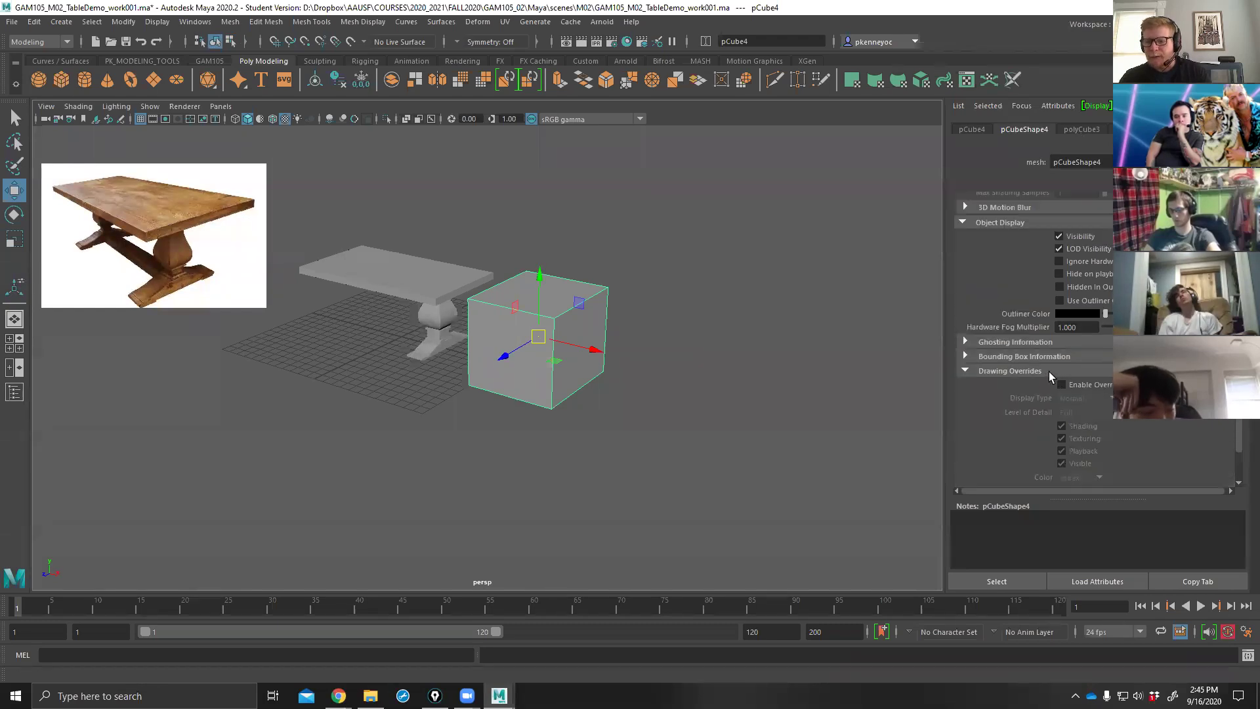
pyautogui.scroll(1, 1043, 371)
pyautogui.scroll(5, 1042, 371)
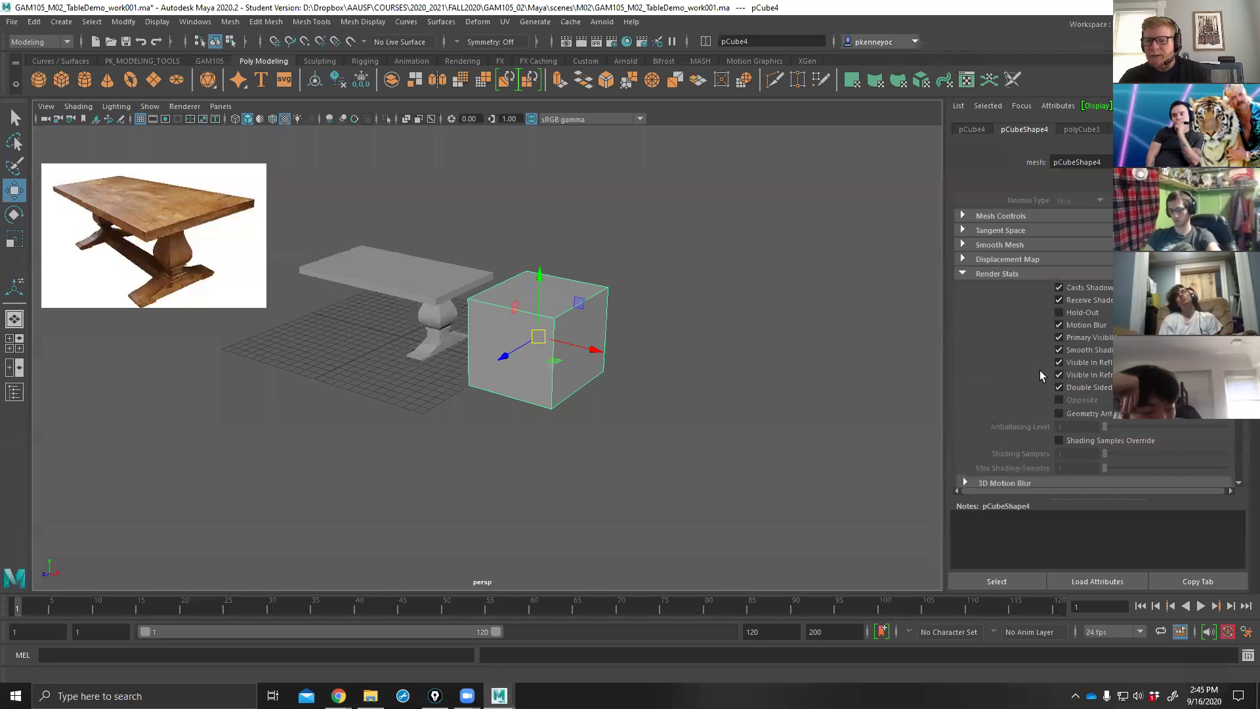
pyautogui.scroll(-5, 1010, 402)
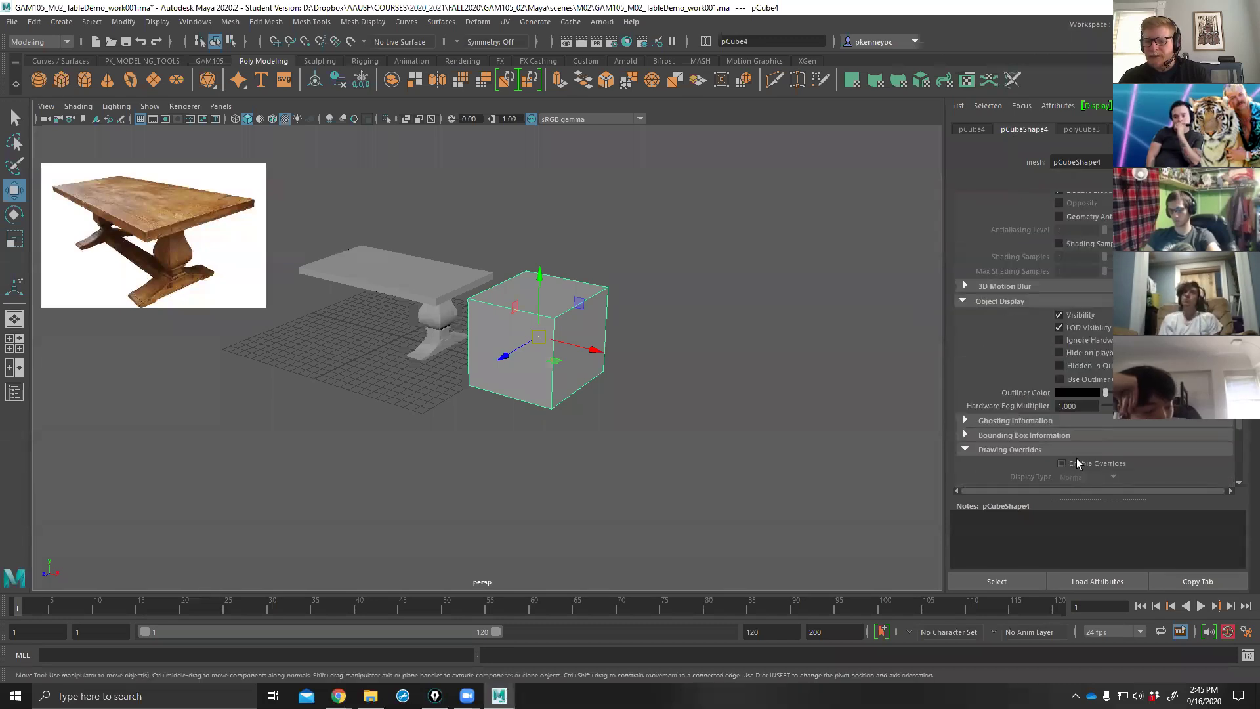
pyautogui.scroll(5, 1029, 347)
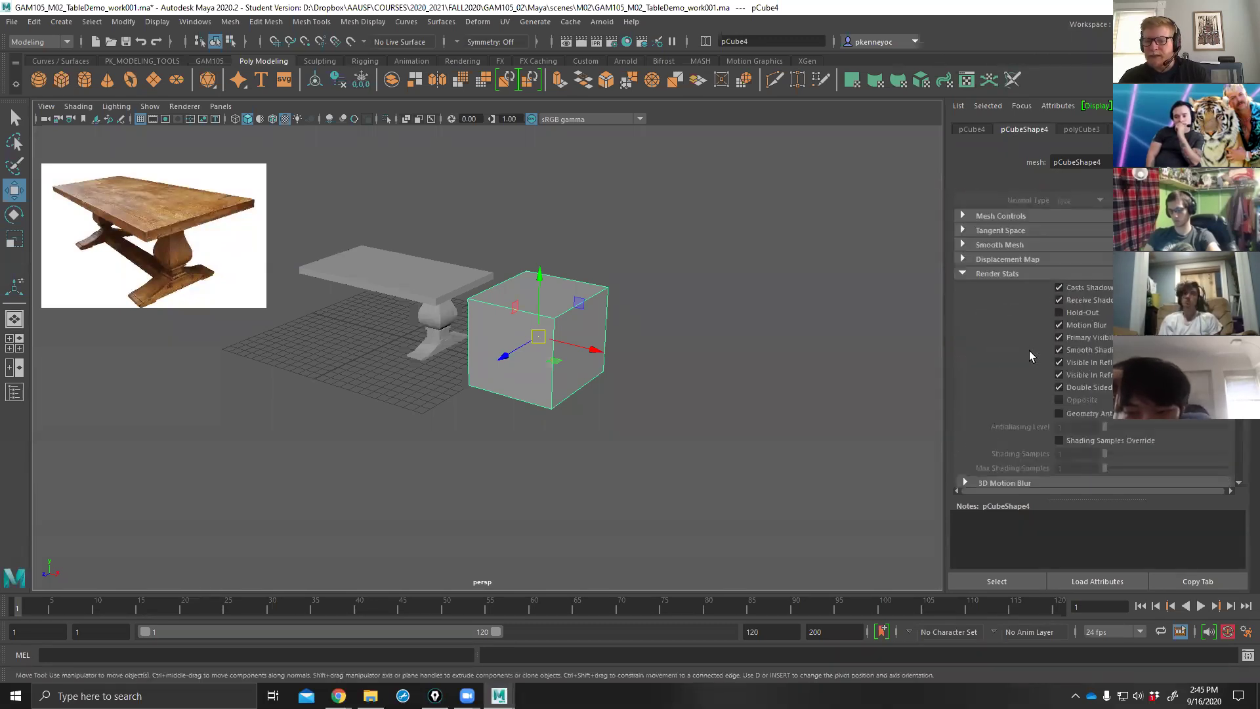
pyautogui.scroll(6, 994, 338)
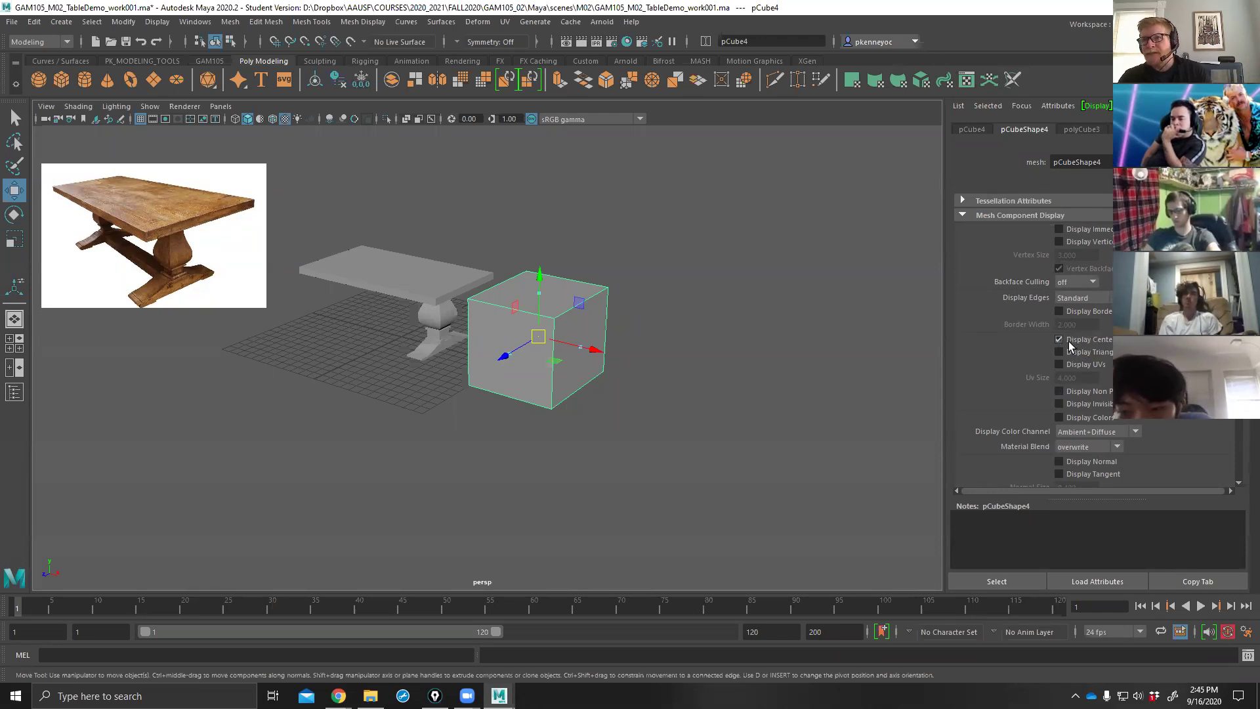
pyautogui.click(680, 368)
pyautogui.keyDown('alt'); pyautogui.moveTo(681, 368); pyautogui.dragTo(652, 394); pyautogui.keyUp('alt')
pyautogui.click(578, 328)
pyautogui.press('q')
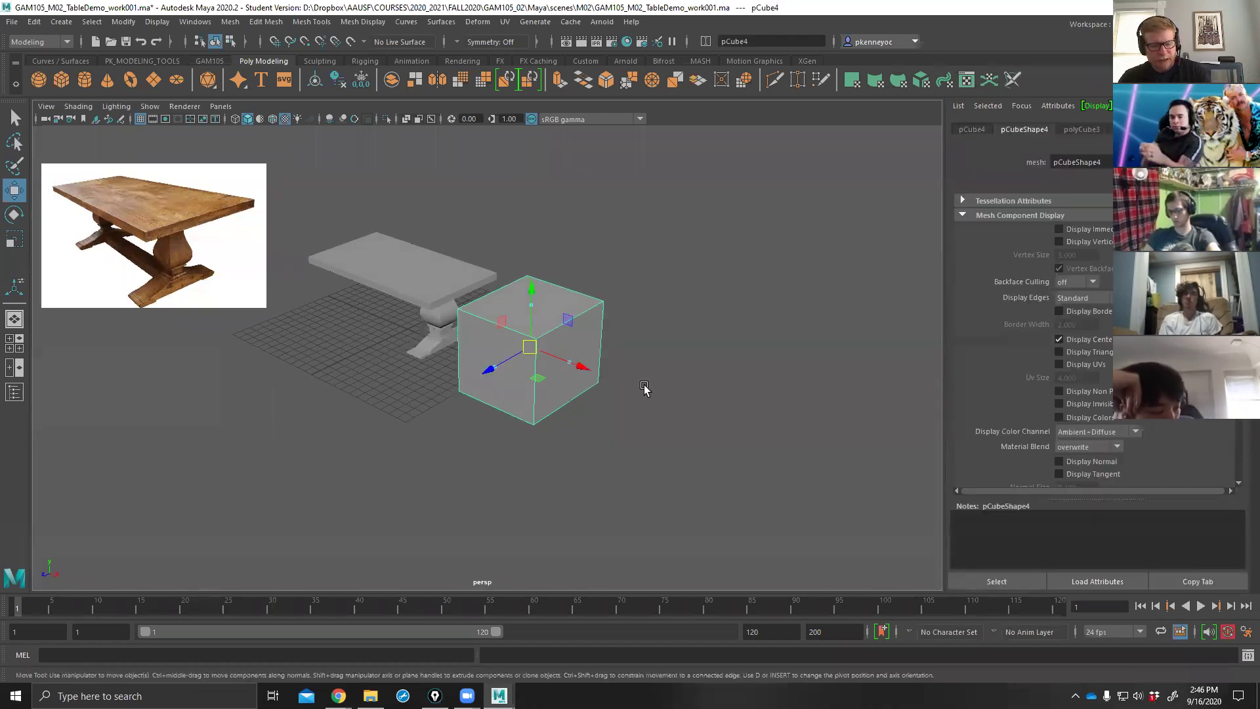
pyautogui.scroll(4, 645, 387)
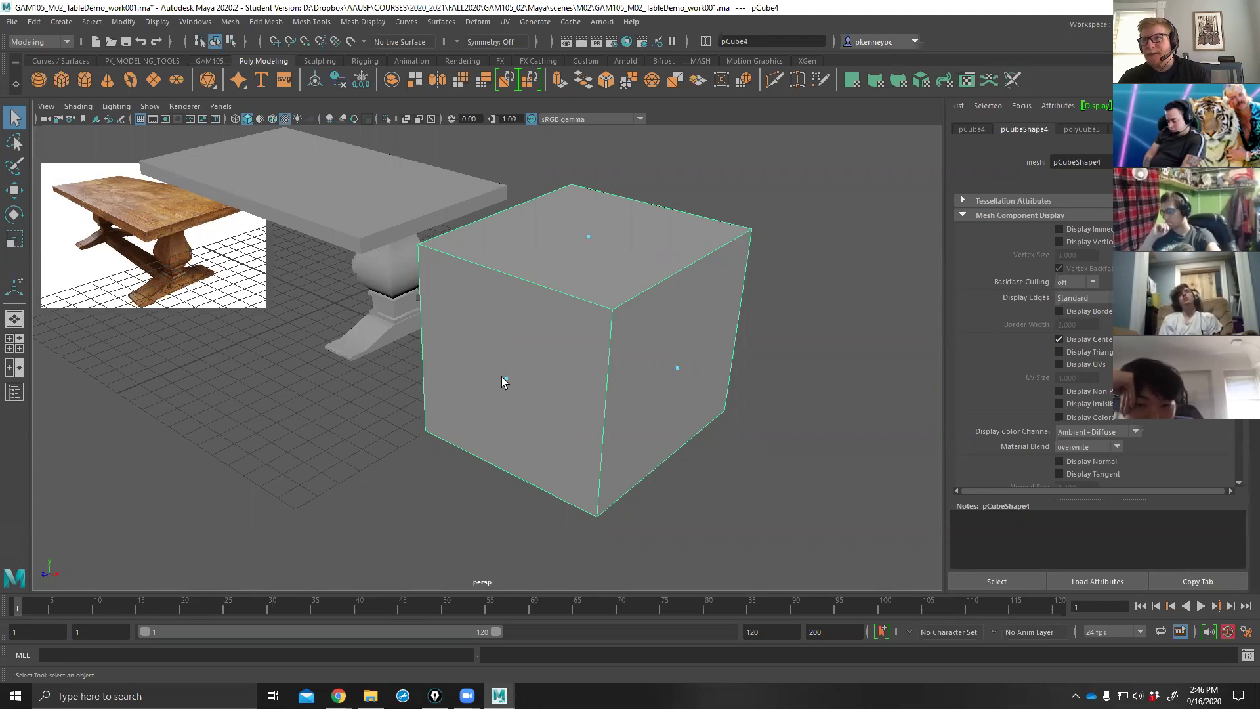
# Extrude the cube's side face outward and undo the pull, leaving a zero-distance extrusion.
pyautogui.rightClick(788, 281)
pyautogui.click(787, 315)
pyautogui.click(725, 326)
pyautogui.scroll(-3, 784, 359)
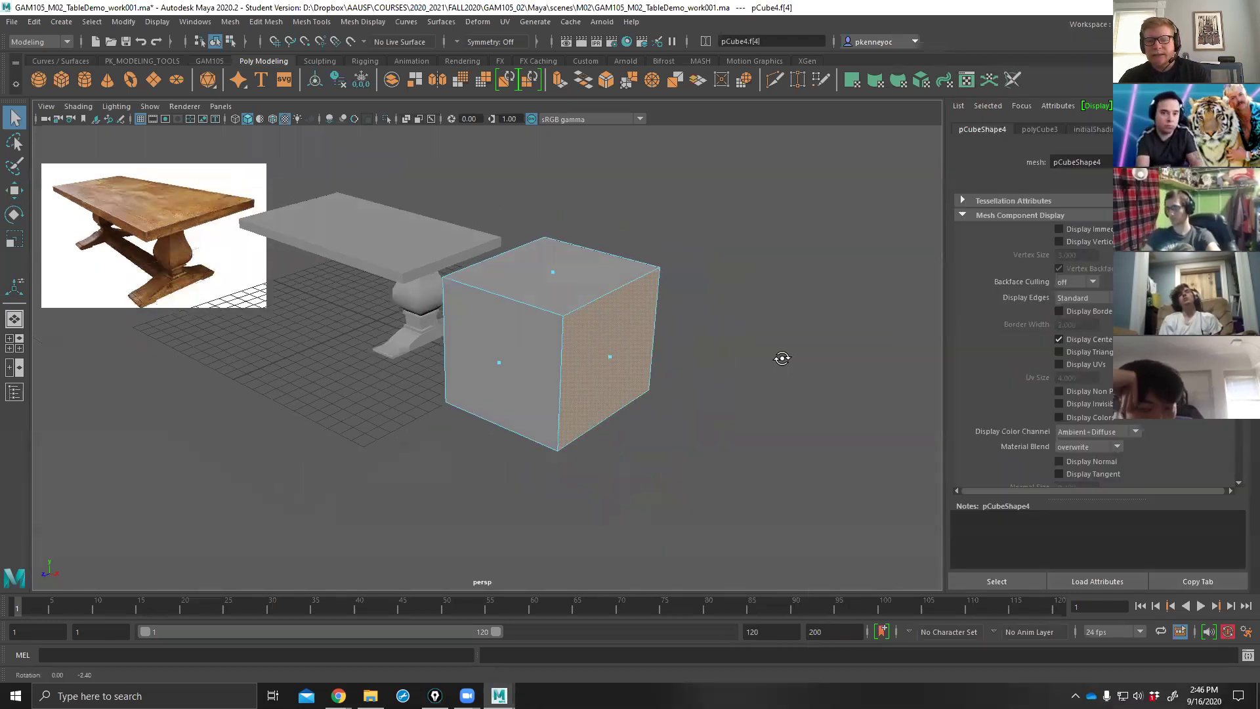
pyautogui.keyDown('shift'); pyautogui.moveTo(743, 357); pyautogui.dragTo(799, 391, button='right'); pyautogui.keyUp('shift')
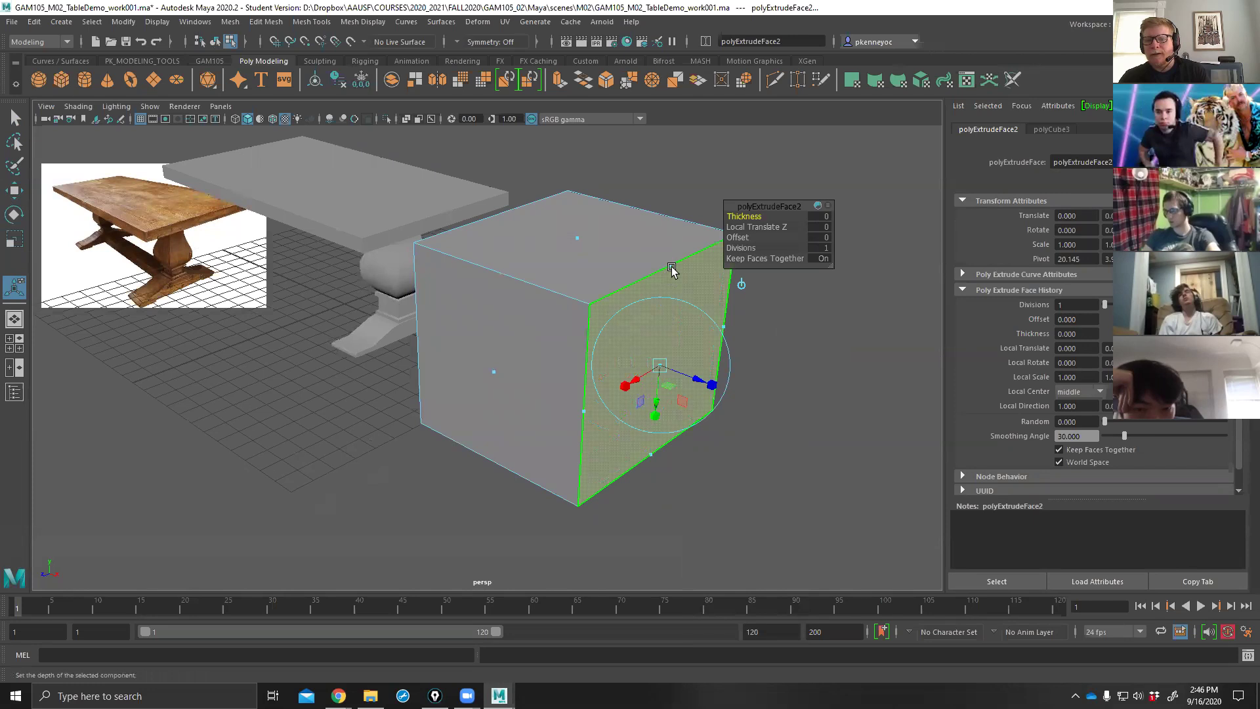
pyautogui.moveTo(707, 385); pyautogui.dragTo(825, 425)
pyautogui.hotkey('ctrl', 'z')
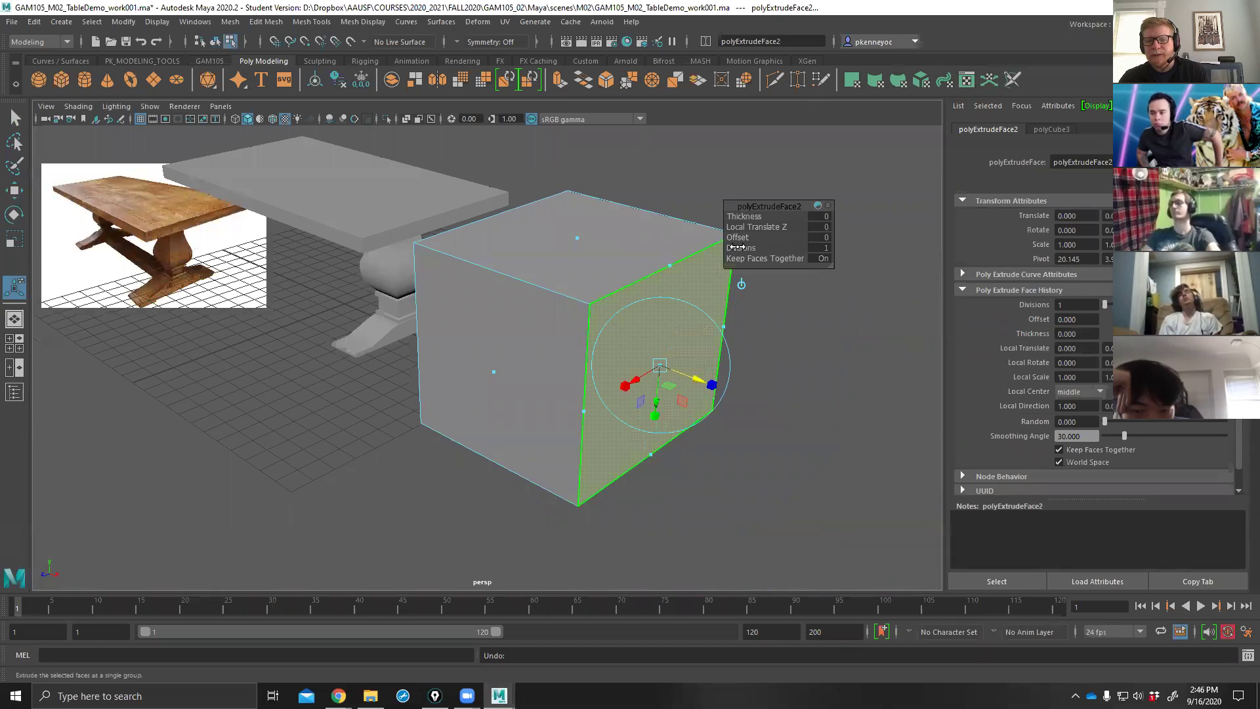
pyautogui.moveTo(760, 207); pyautogui.dragTo(818, 198)
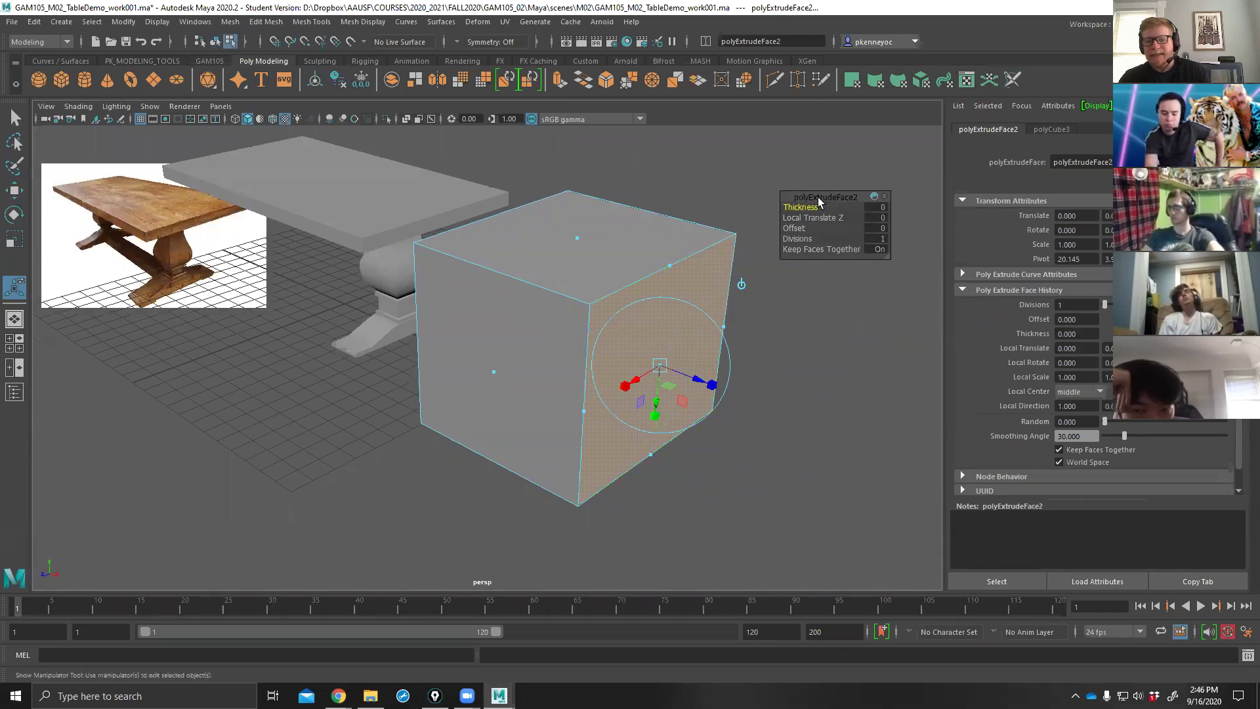
# Try moving the doubled side face away from the cube, and undo the move and the extrusion.
pyautogui.click(597, 262)
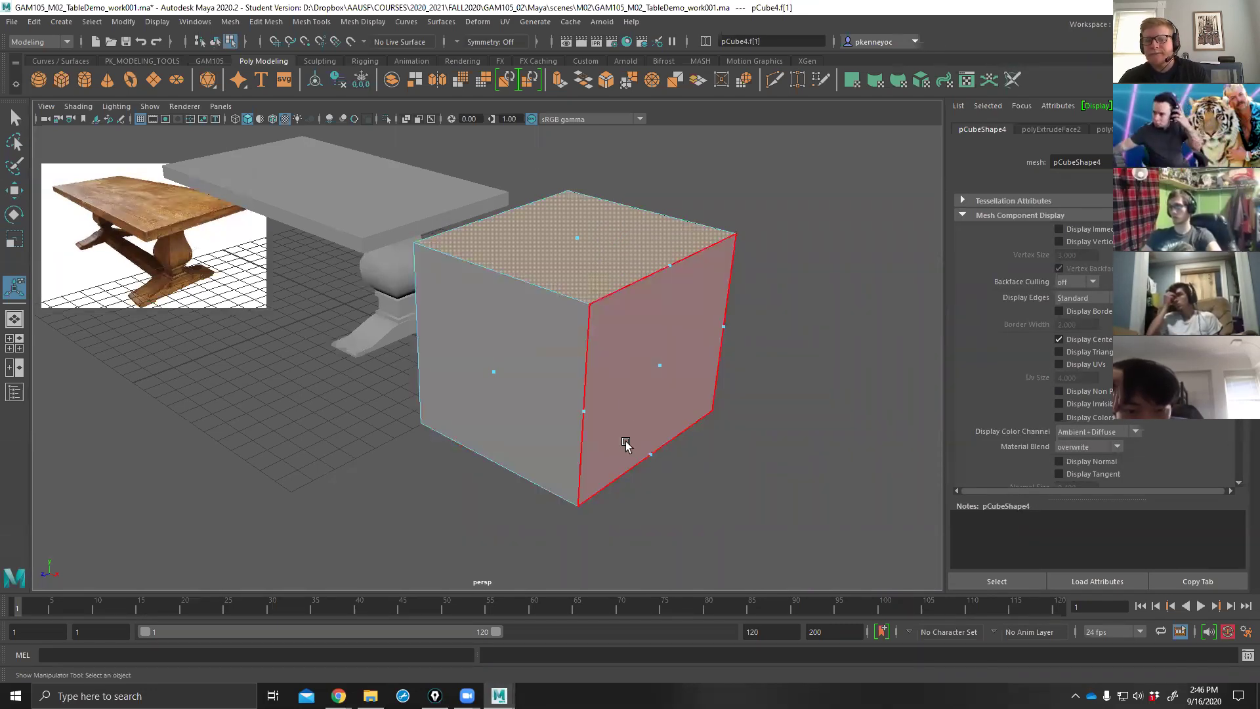
pyautogui.click(645, 404)
pyautogui.press('w')
pyautogui.moveTo(661, 368); pyautogui.dragTo(825, 313)
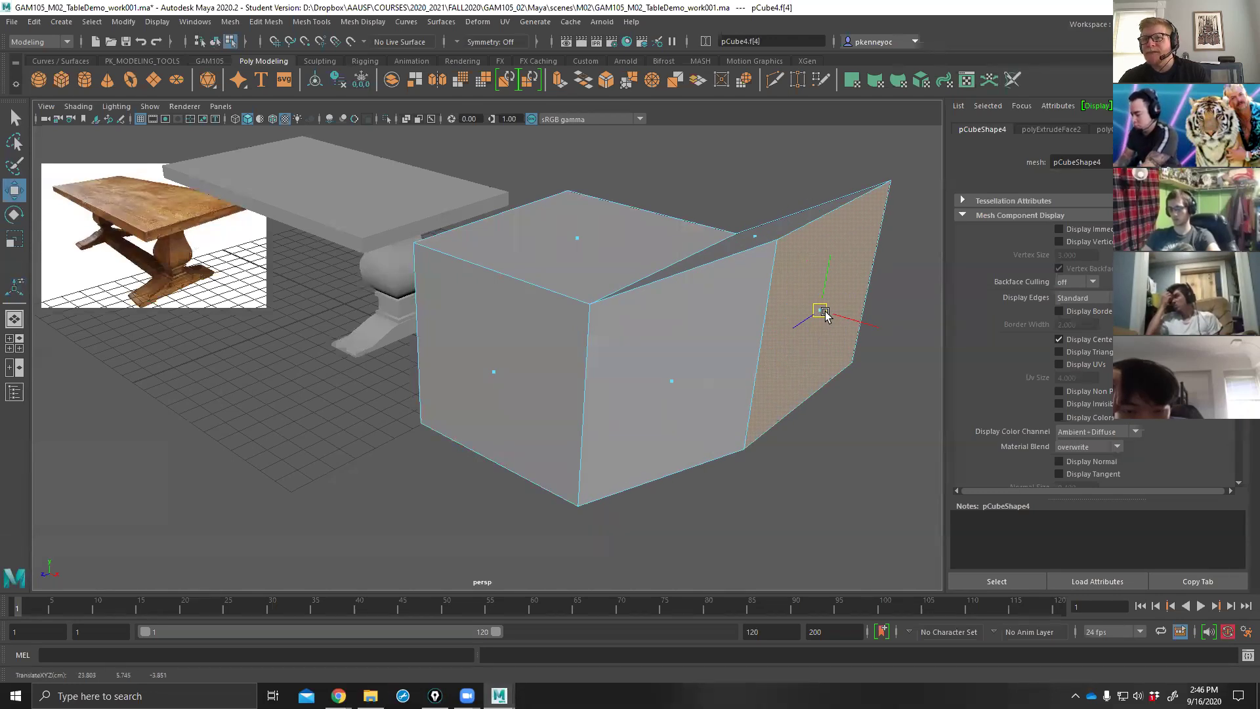
pyautogui.hotkey('ctrl', 'z')
pyautogui.hotkey('ctrl', 'z')
pyautogui.hotkey('ctrl', 'z')
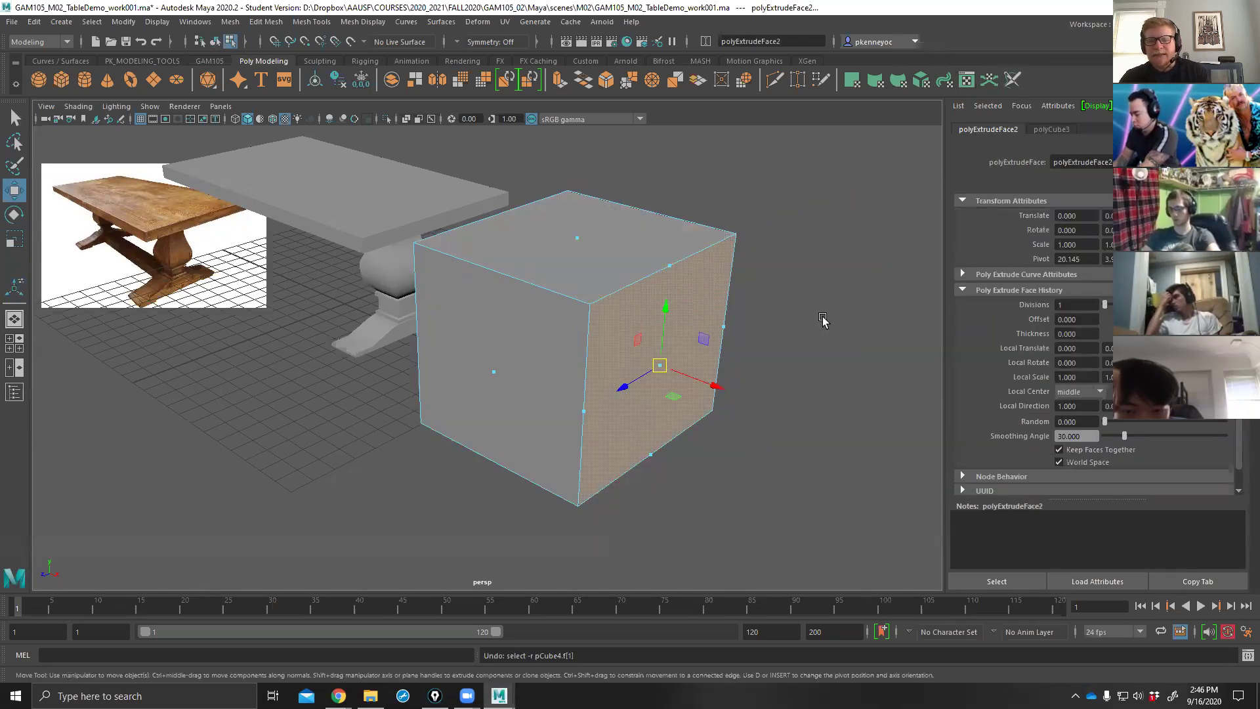
pyautogui.hotkey('ctrl', 'z')
pyautogui.keyDown('alt'); pyautogui.moveTo(791, 343); pyautogui.dragTo(722, 388, button='right'); pyautogui.keyUp('alt')
pyautogui.keyDown('alt'); pyautogui.moveTo(723, 388); pyautogui.dragTo(742, 386); pyautogui.keyUp('alt')
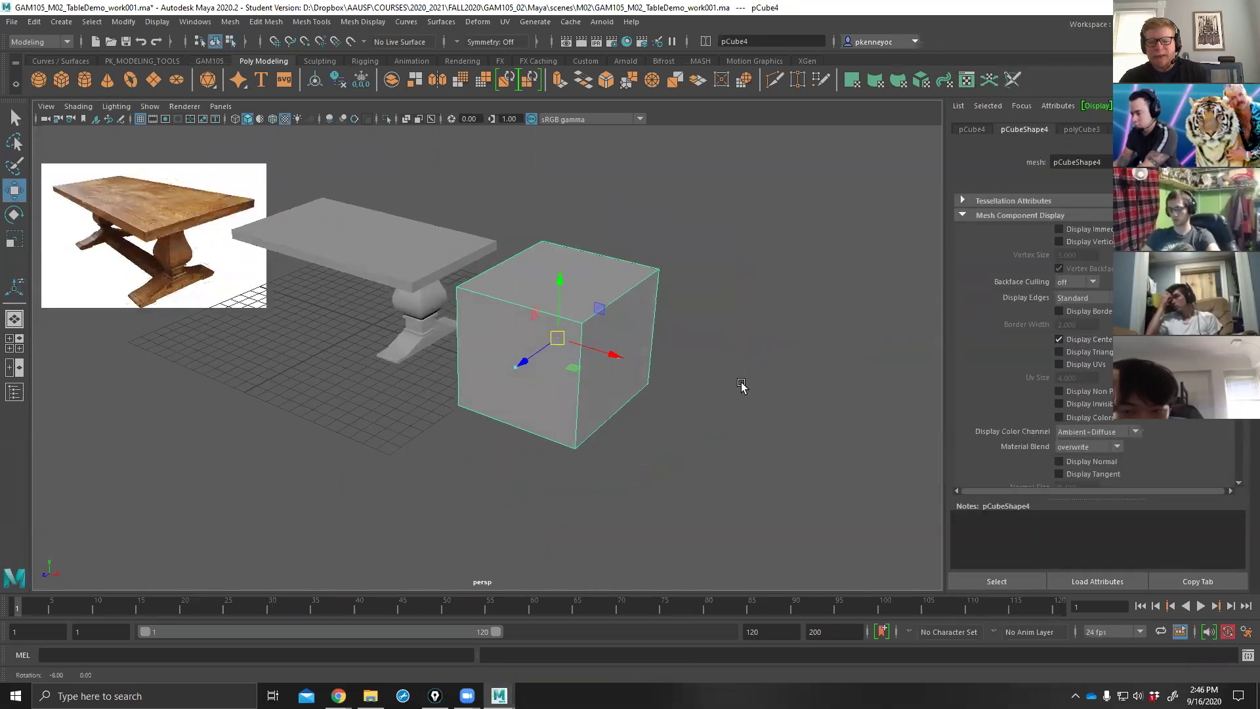
# Turn off Display Center on the practice cube and delete the cube from the scene.
pyautogui.click(1058, 339)
pyautogui.keyDown('alt'); pyautogui.moveTo(640, 354); pyautogui.dragTo(625, 357); pyautogui.keyUp('alt')
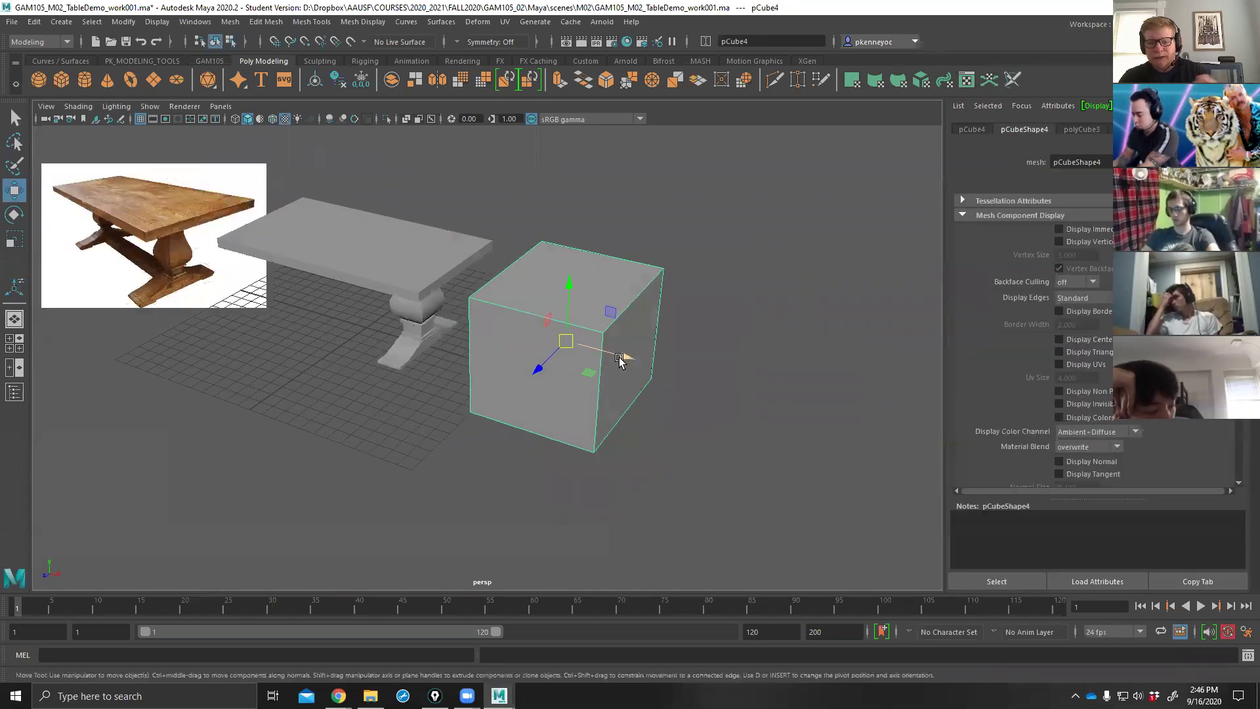
pyautogui.press('F8')
pyautogui.press('F8')
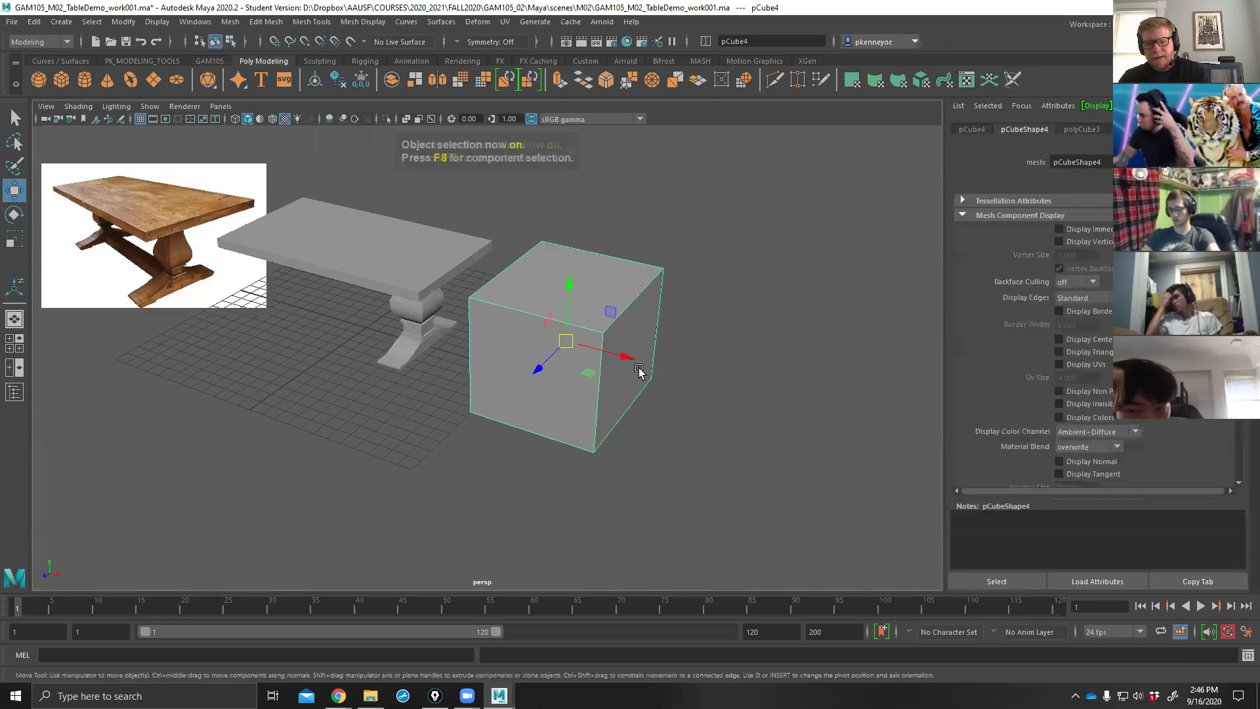
pyautogui.press('Delete')
pyautogui.keyDown('alt'); pyautogui.moveTo(521, 408); pyautogui.dragTo(628, 370); pyautogui.keyUp('alt')
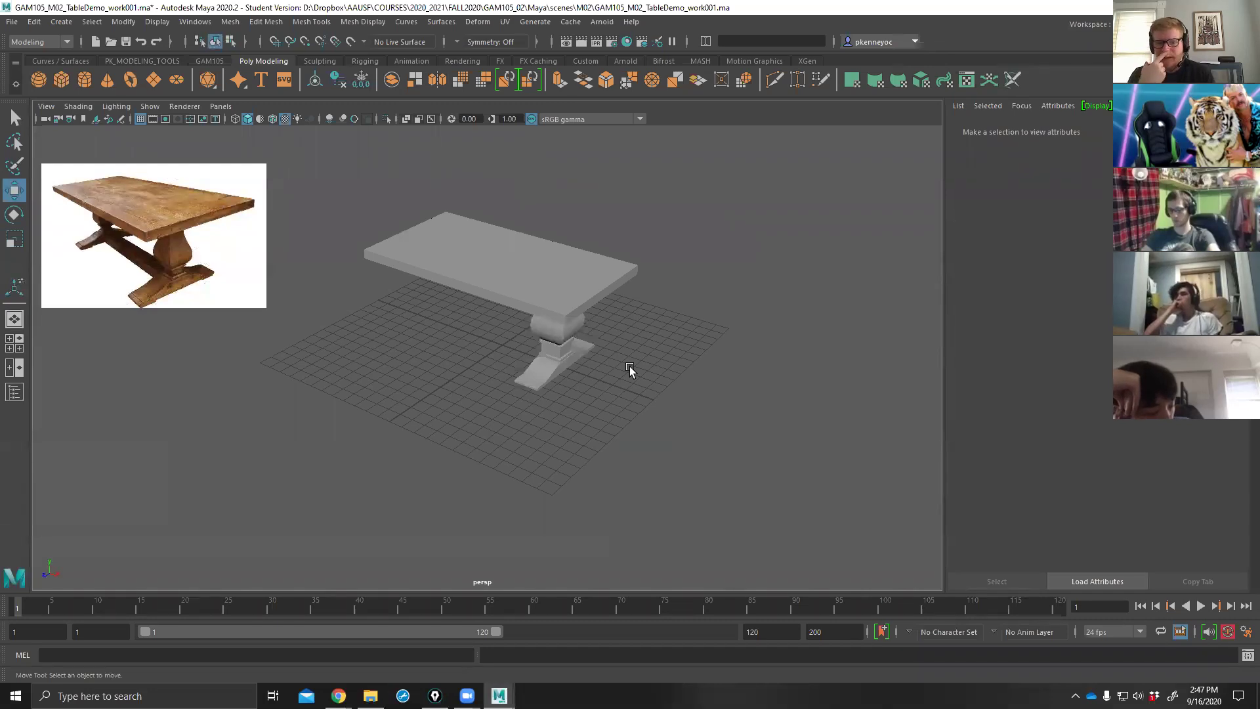
# Examine the table's pedestal, foot and tabletop from several angles, comparing them with the reference picture.
pyautogui.keyDown('alt'); pyautogui.moveTo(625, 358); pyautogui.dragTo(620, 338); pyautogui.keyUp('alt')
pyautogui.moveTo(633, 352)
pyautogui.keyDown('alt'); pyautogui.mouseDown(button='right')
pyautogui.moveTo(728, 336)
pyautogui.moveTo(638, 341)
pyautogui.mouseUp(button='right'); pyautogui.keyUp('alt')
pyautogui.click(638, 376)
pyautogui.keyDown('alt'); pyautogui.moveTo(639, 376); pyautogui.dragTo(624, 388); pyautogui.keyUp('alt')
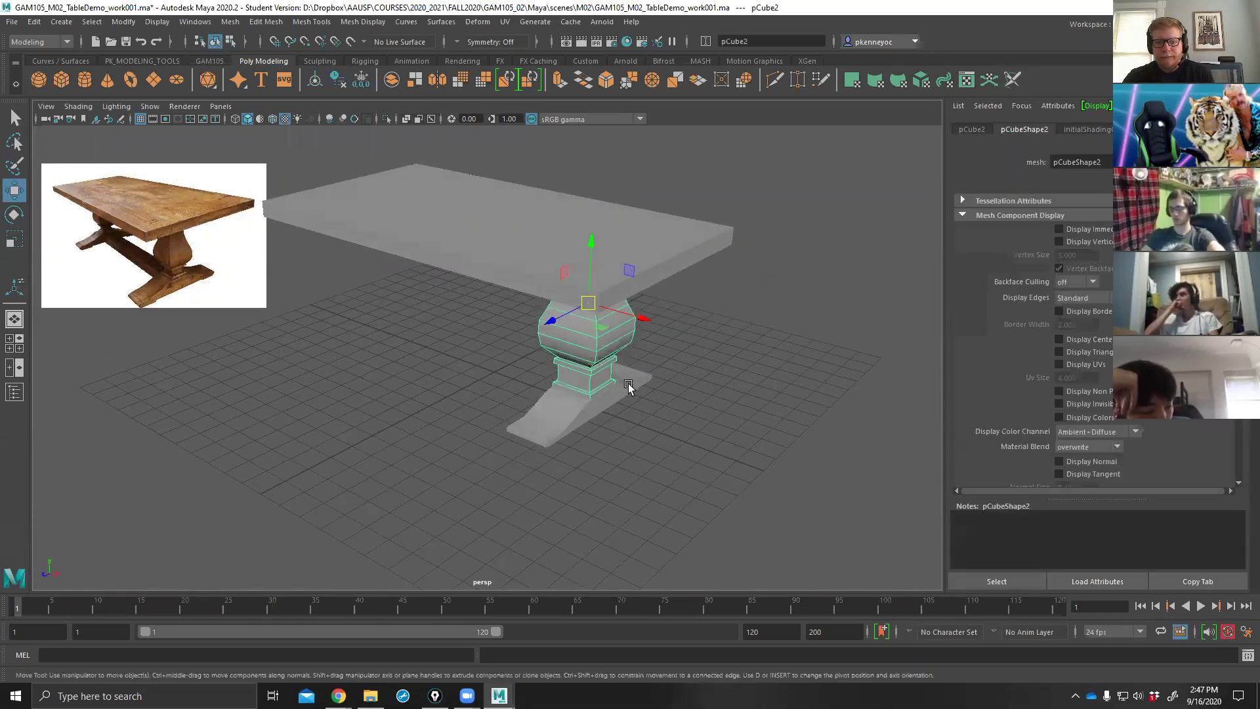
pyautogui.hotkey('ctrl', 'd')
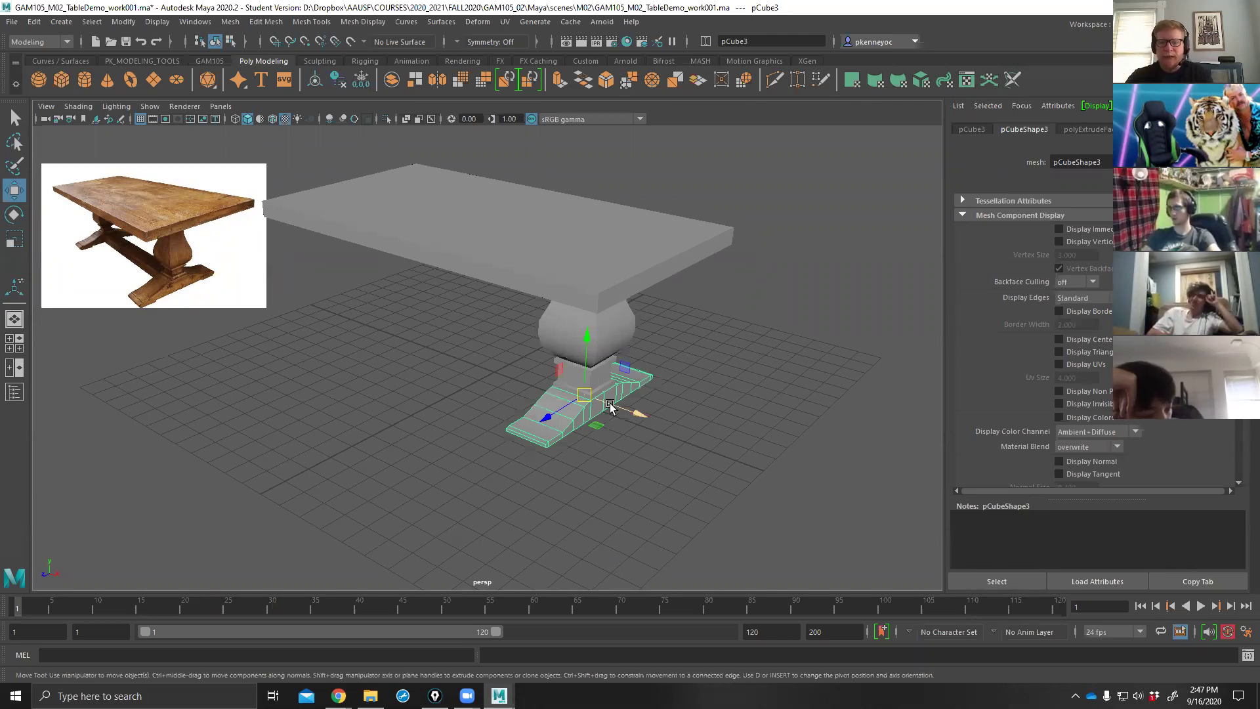
pyautogui.click(699, 379)
pyautogui.keyDown('alt'); pyautogui.moveTo(711, 351); pyautogui.dragTo(537, 373); pyautogui.keyUp('alt')
pyautogui.keyDown('alt'); pyautogui.moveTo(551, 378); pyautogui.dragTo(676, 405, button='right'); pyautogui.keyUp('alt')
pyautogui.keyDown('alt'); pyautogui.moveTo(594, 323); pyautogui.dragTo(579, 363, button='middle'); pyautogui.keyUp('alt')
pyautogui.click(657, 271)
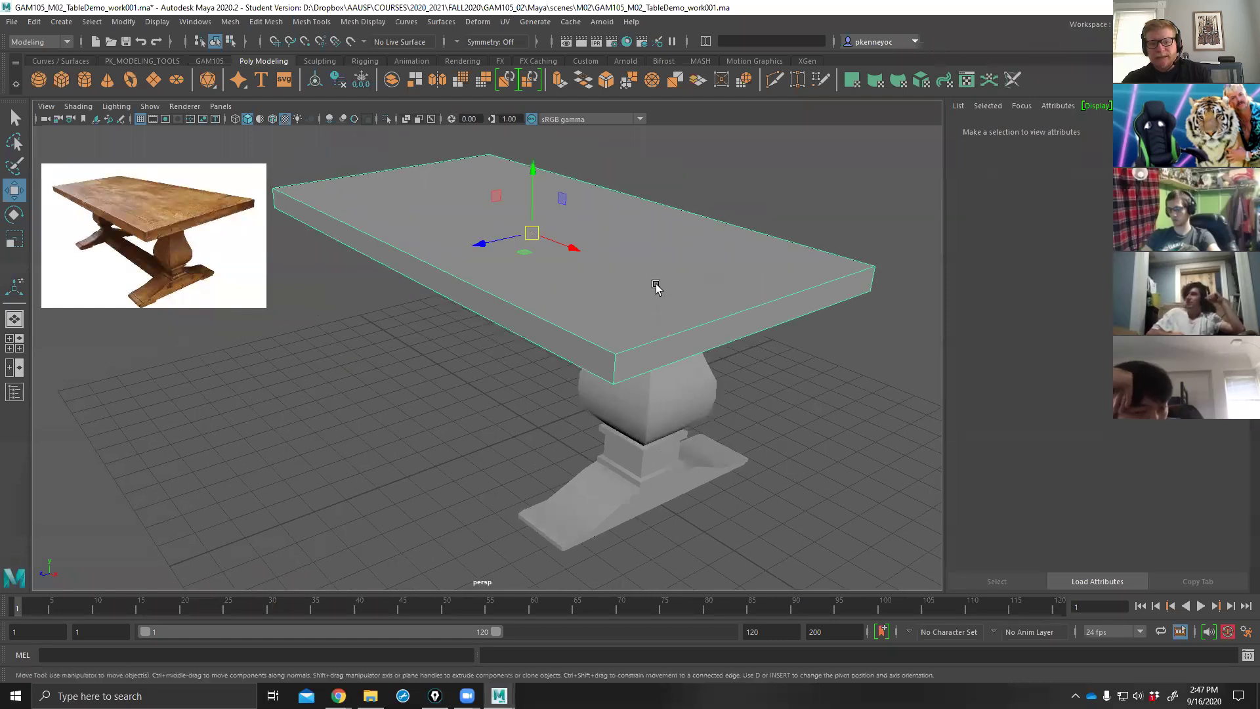
pyautogui.keyDown('alt'); pyautogui.moveTo(548, 393); pyautogui.dragTo(544, 393); pyautogui.keyUp('alt')
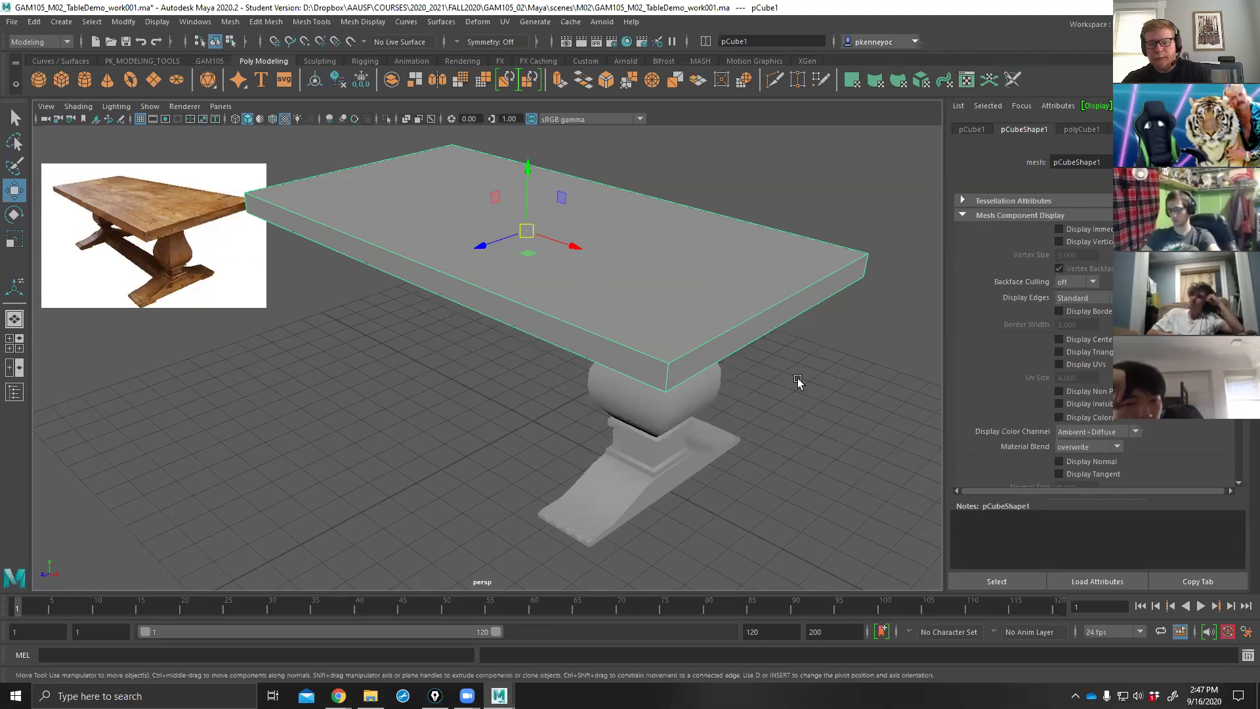
pyautogui.click(814, 404)
pyautogui.keyDown('alt'); pyautogui.moveTo(814, 404); pyautogui.dragTo(759, 409); pyautogui.keyUp('alt')
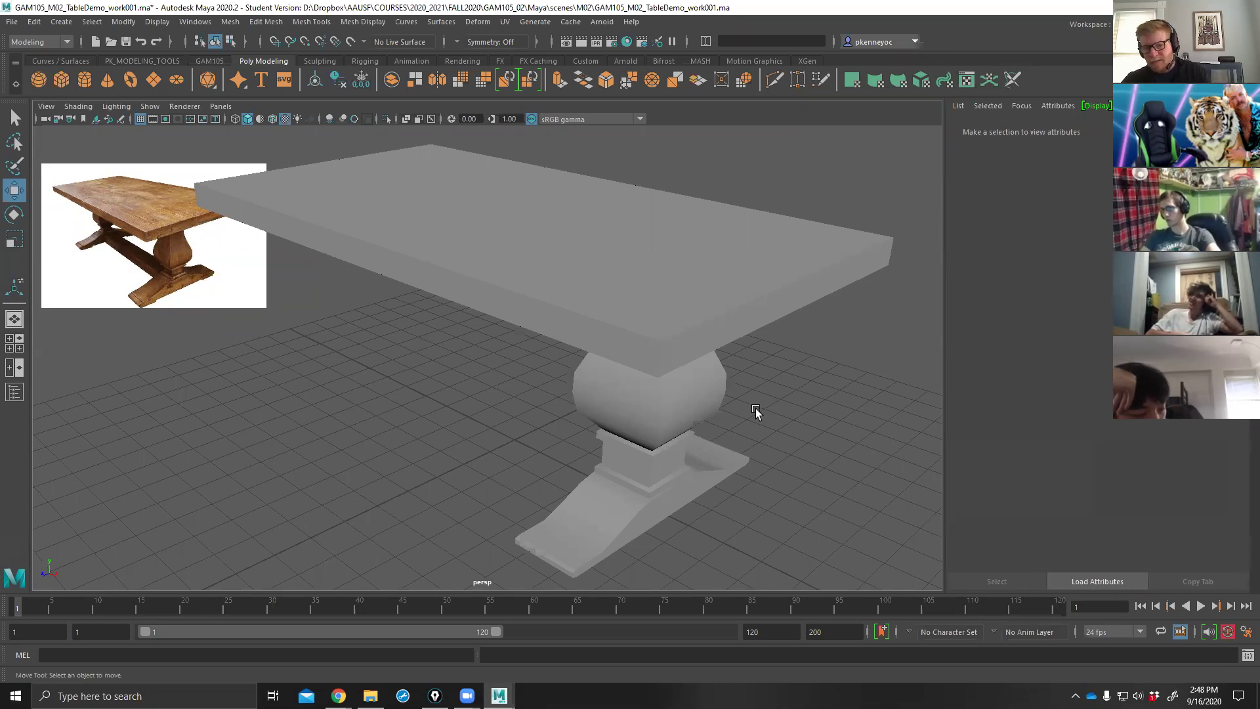
pyautogui.keyDown('alt'); pyautogui.moveTo(755, 406); pyautogui.dragTo(758, 406); pyautogui.keyUp('alt')
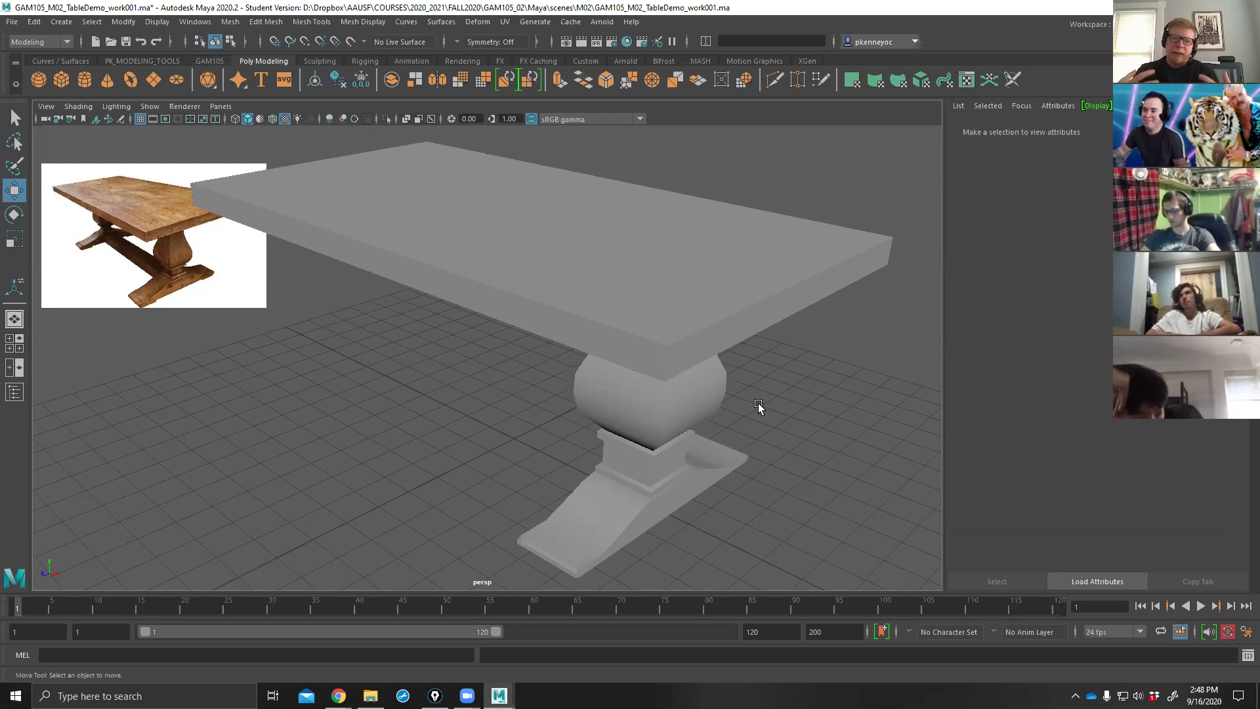
# Bevel all edges of the tabletop with a Fraction of 0.1.
pyautogui.click(718, 319)
pyautogui.scroll(-2, 768, 336)
pyautogui.scroll(-2, 768, 337)
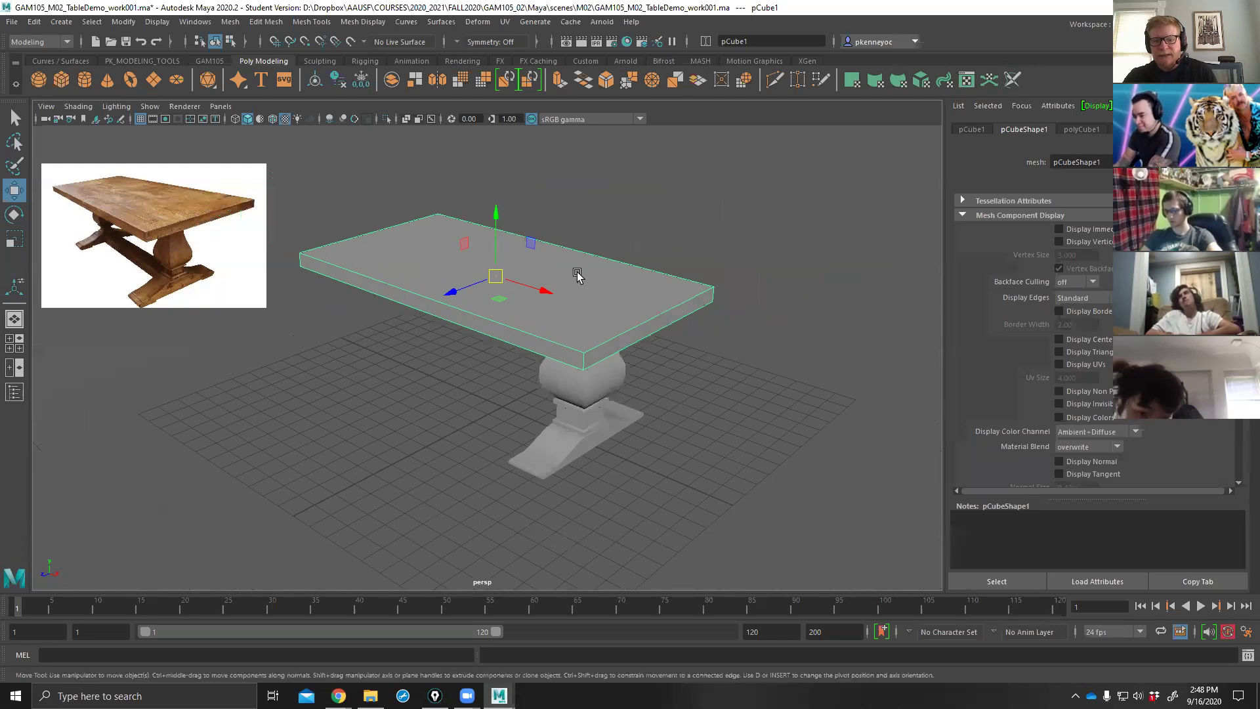
pyautogui.moveTo(651, 284); pyautogui.dragTo(650, 248, button='right')
pyautogui.moveTo(237, 164); pyautogui.dragTo(903, 539)
pyautogui.keyDown('shift'); pyautogui.moveTo(787, 263); pyautogui.dragTo(829, 264, button='right'); pyautogui.keyUp('shift')
pyautogui.scroll(5, 779, 315)
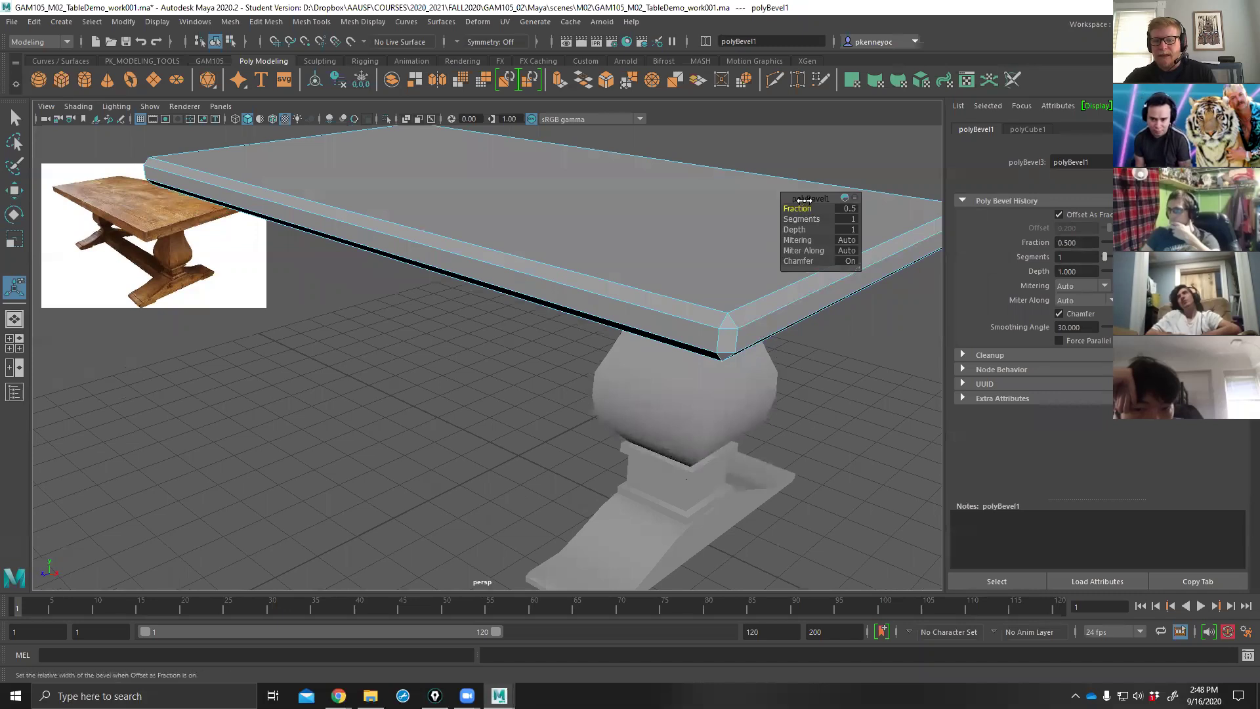
pyautogui.moveTo(809, 198); pyautogui.dragTo(466, 339)
pyautogui.scroll(3, 650, 392)
pyautogui.keyDown('alt'); pyautogui.moveTo(648, 394); pyautogui.dragTo(703, 408, button='middle'); pyautogui.keyUp('alt')
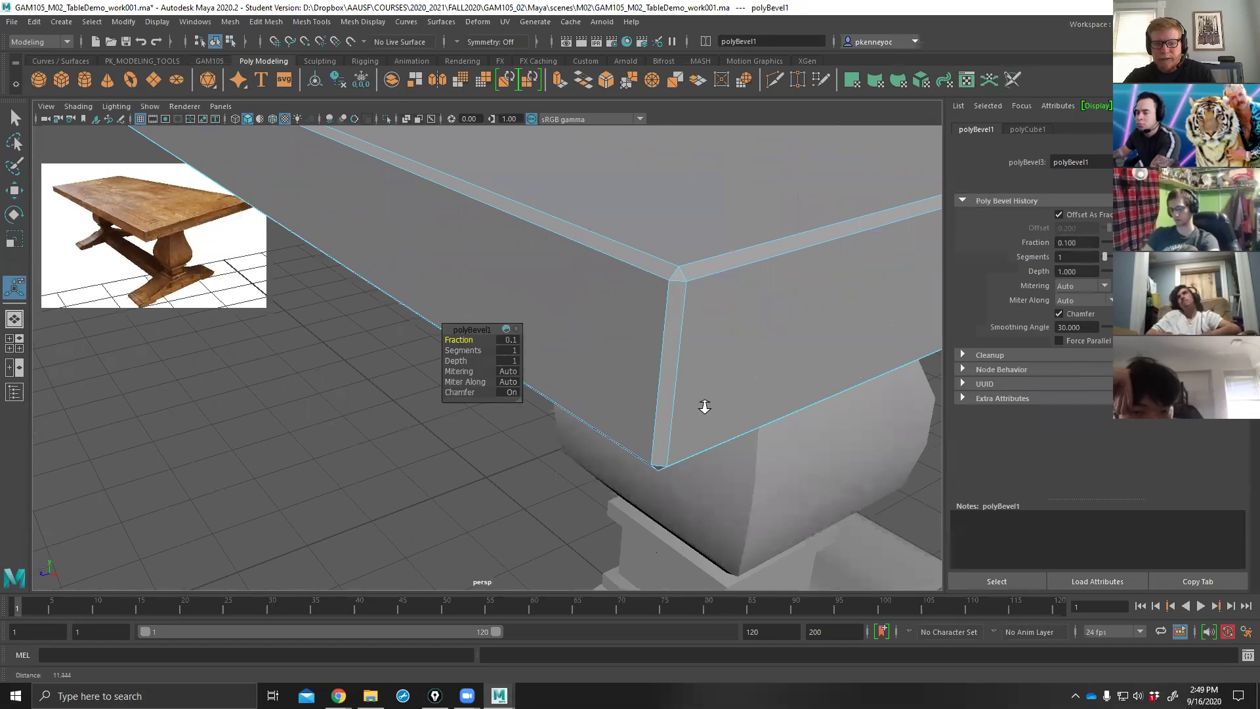
# Set the tabletop bevel's Segments to 2, return to object selection and deselect the tabletop.
pyautogui.click(462, 351)
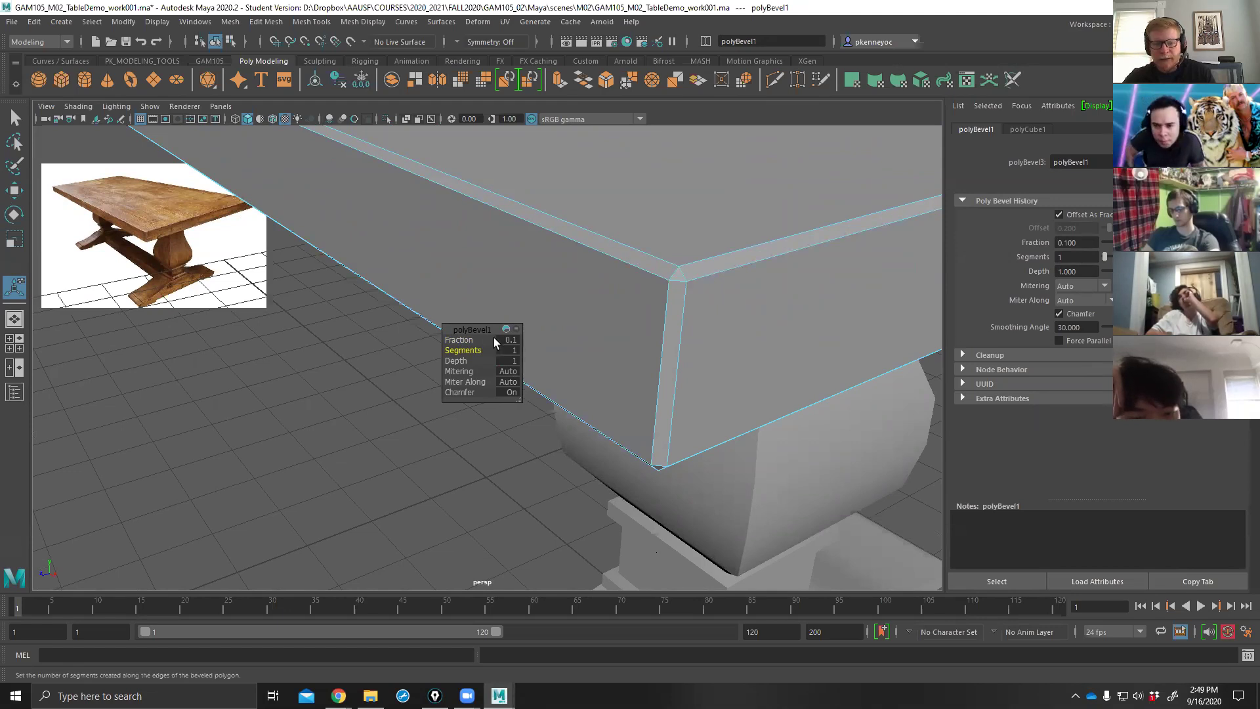
pyautogui.moveTo(468, 351); pyautogui.dragTo(489, 350)
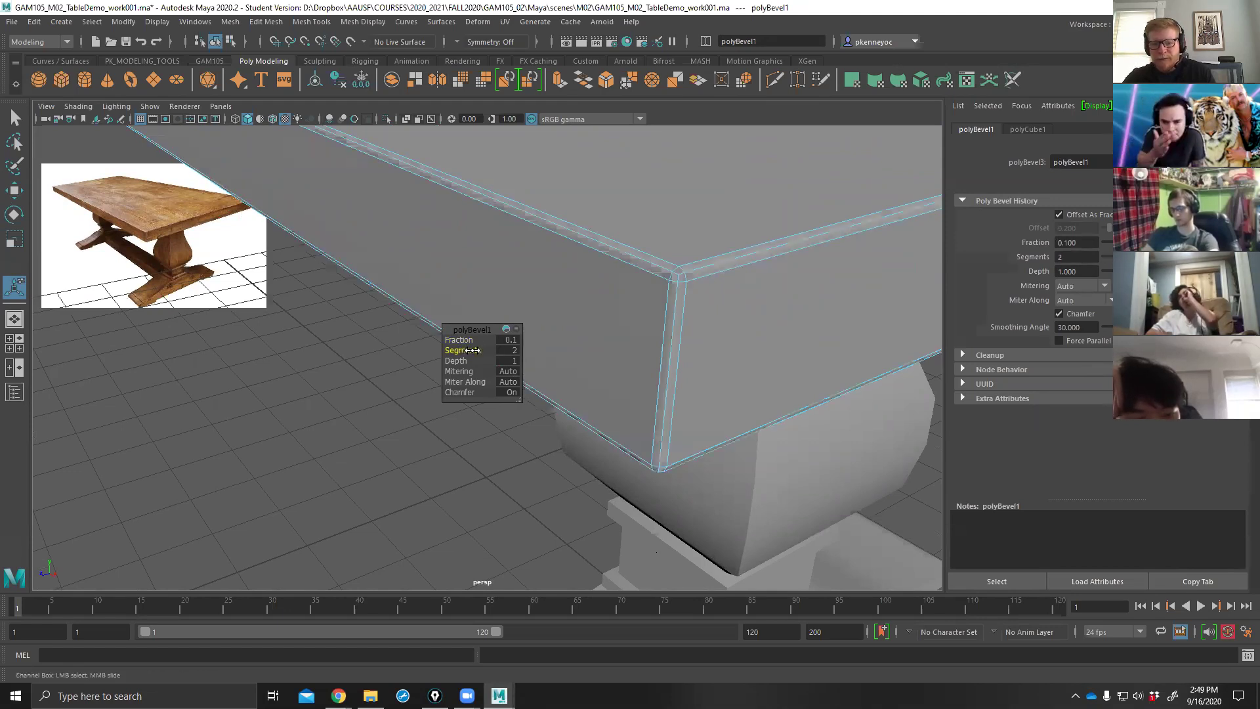
pyautogui.keyDown('alt'); pyautogui.moveTo(632, 342); pyautogui.dragTo(657, 367, button='right'); pyautogui.keyUp('alt')
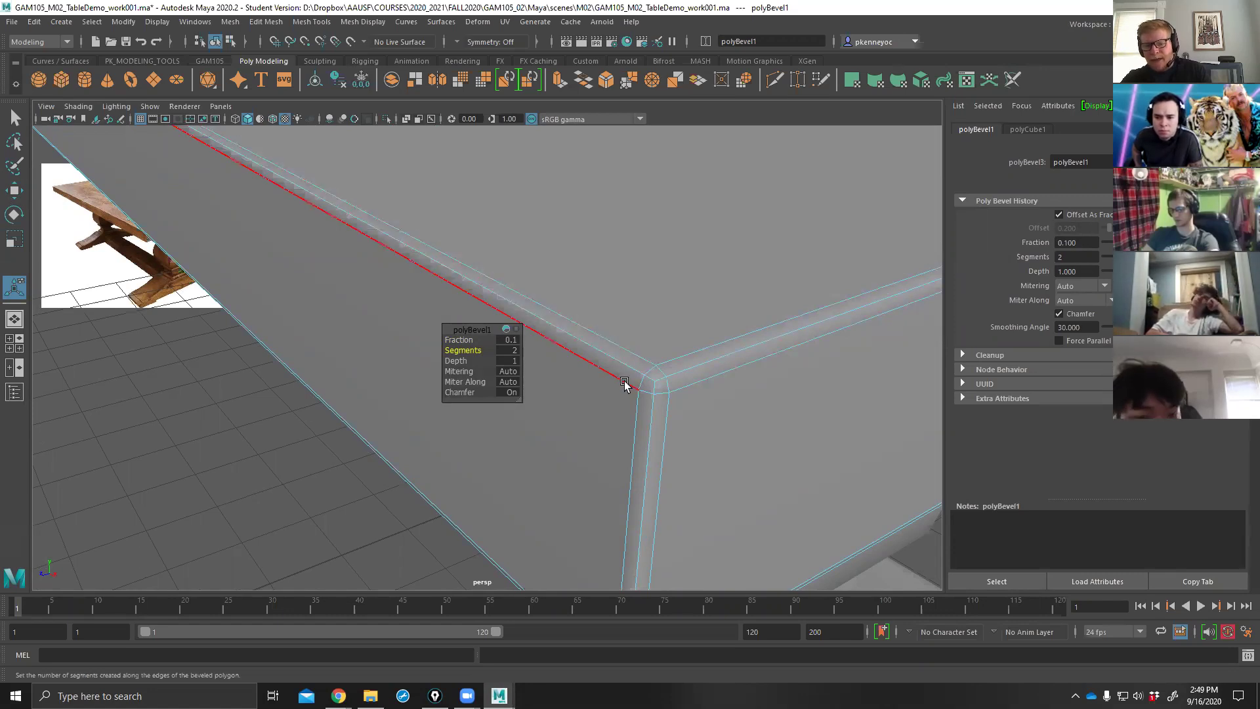
pyautogui.scroll(-5, 624, 379)
pyautogui.moveTo(471, 333); pyautogui.dragTo(311, 385)
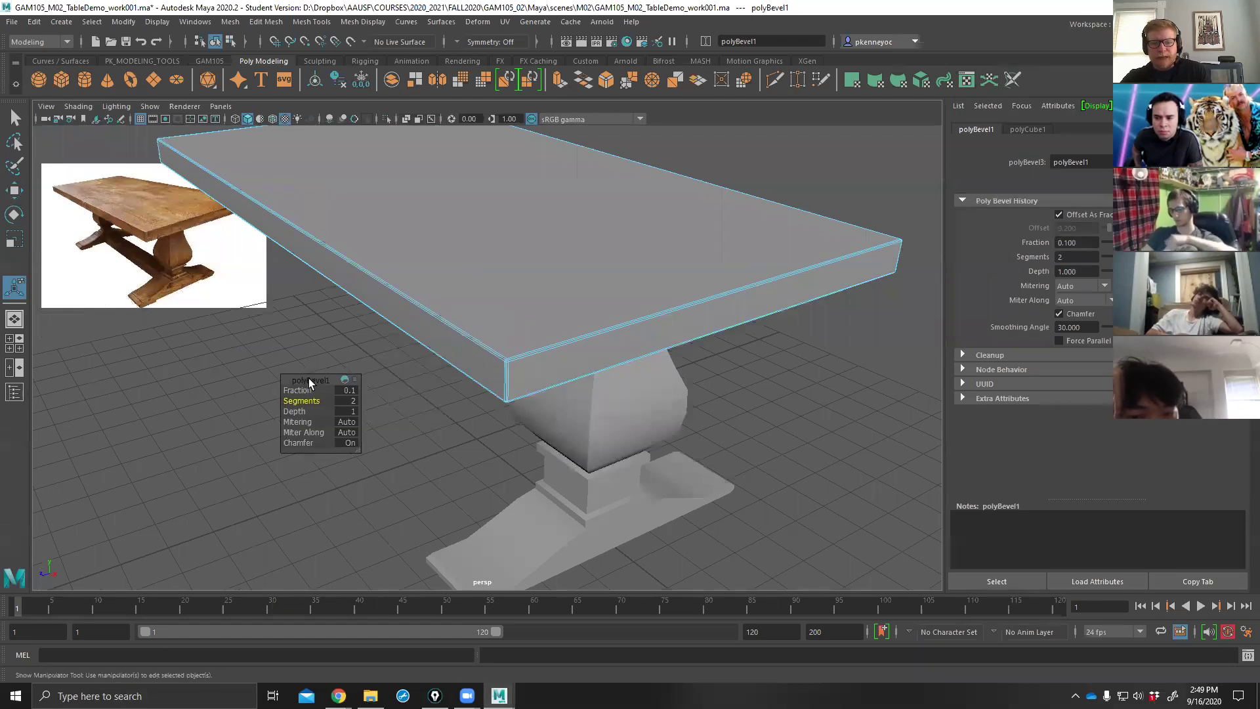
pyautogui.click(423, 441)
pyautogui.press('F8')
pyautogui.click(758, 380)
pyautogui.keyDown('alt'); pyautogui.moveTo(769, 399); pyautogui.dragTo(782, 404); pyautogui.keyUp('alt')
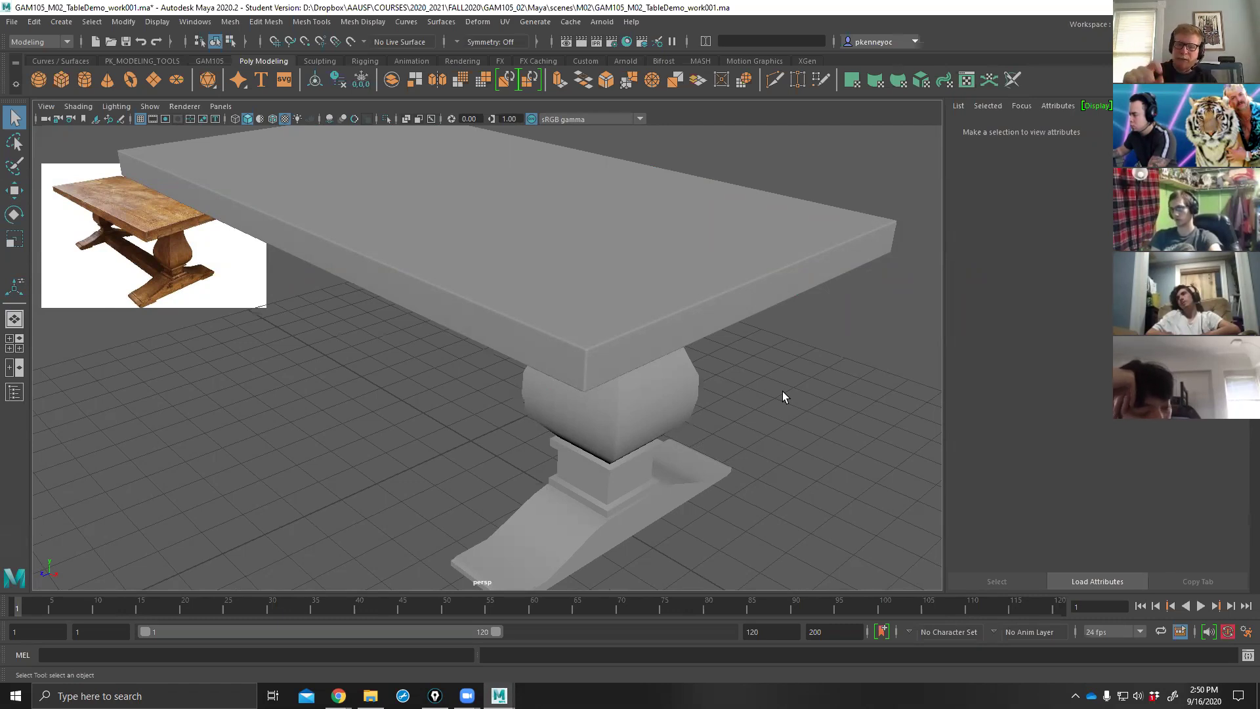
# Show the Channel Box in place of the Attribute Editor and deselect the tabletop.
pyautogui.click(745, 303)
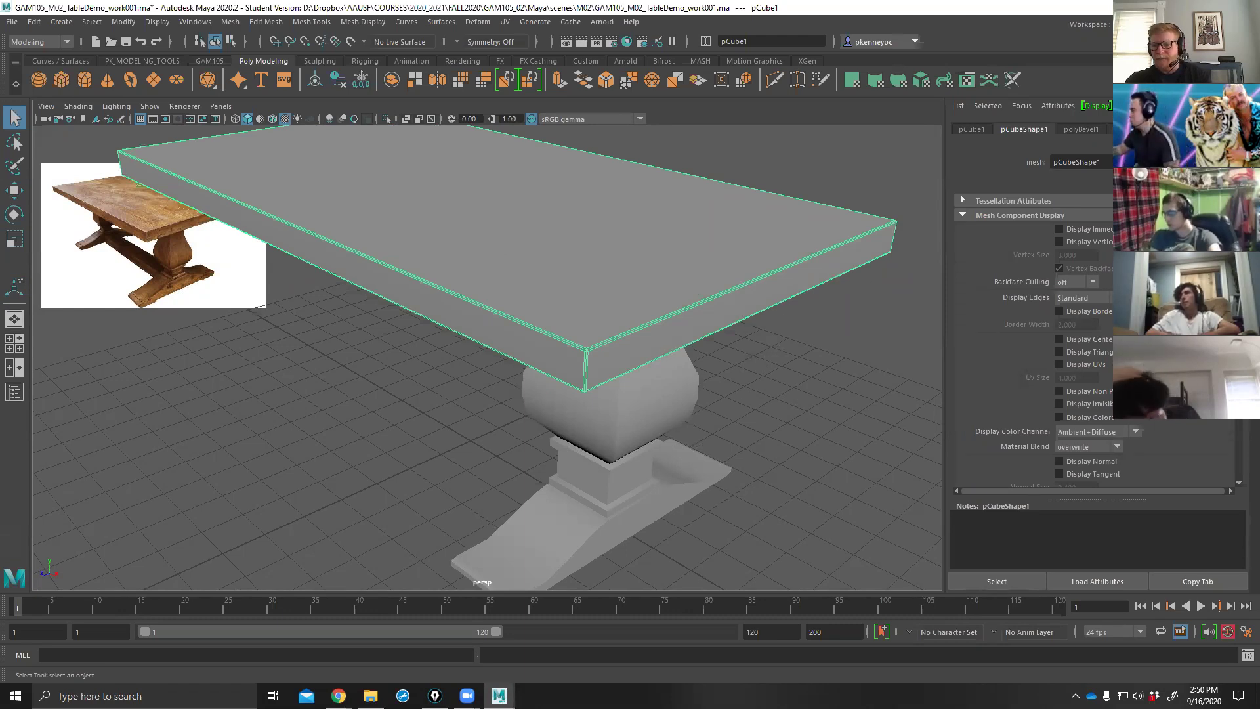
pyautogui.hotkey('ctrl', 'a')
pyautogui.click(924, 358)
# Inspect the construction history inputs of the pedestal, the foot and the tabletop one after another.
pyautogui.keyDown('alt'); pyautogui.moveTo(882, 374); pyautogui.dragTo(702, 415); pyautogui.keyUp('alt')
pyautogui.keyDown('alt'); pyautogui.moveTo(702, 415); pyautogui.dragTo(648, 433, button='right'); pyautogui.keyUp('alt')
pyautogui.keyDown('alt'); pyautogui.moveTo(648, 433); pyautogui.dragTo(664, 402); pyautogui.keyUp('alt')
pyautogui.click(649, 426)
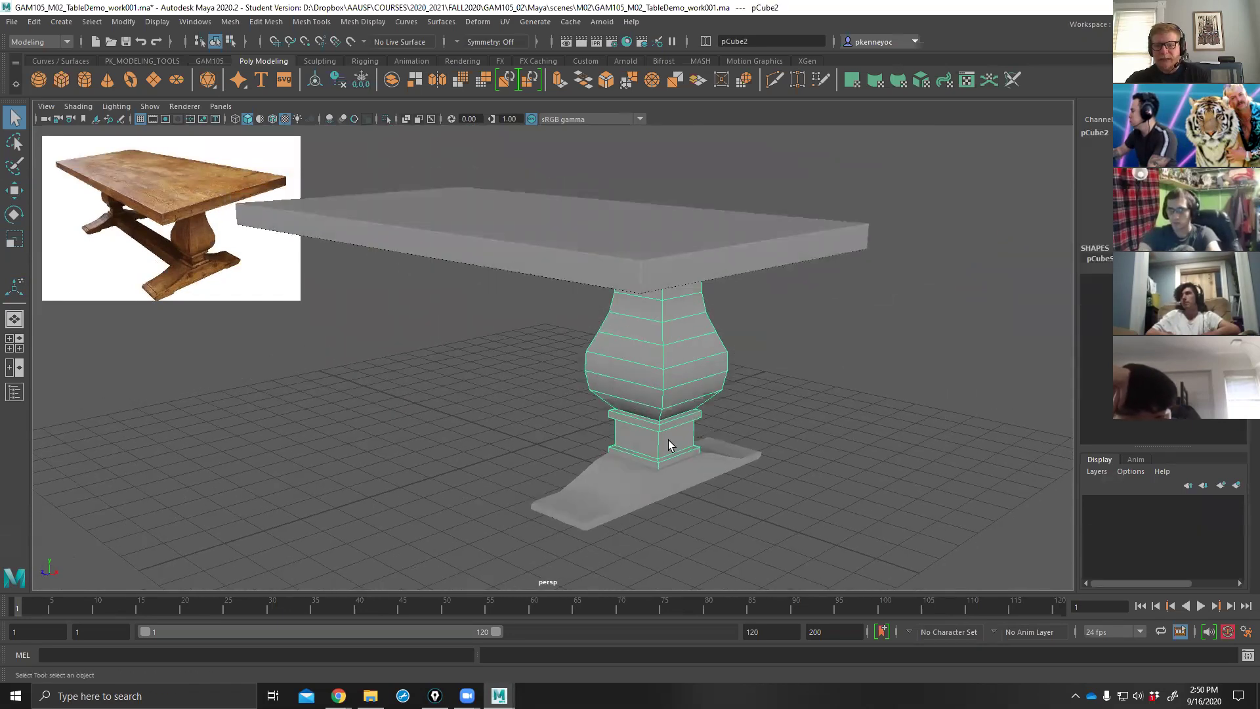
pyautogui.click(592, 504)
pyautogui.keyDown('alt'); pyautogui.moveTo(591, 504); pyautogui.dragTo(789, 482); pyautogui.keyUp('alt')
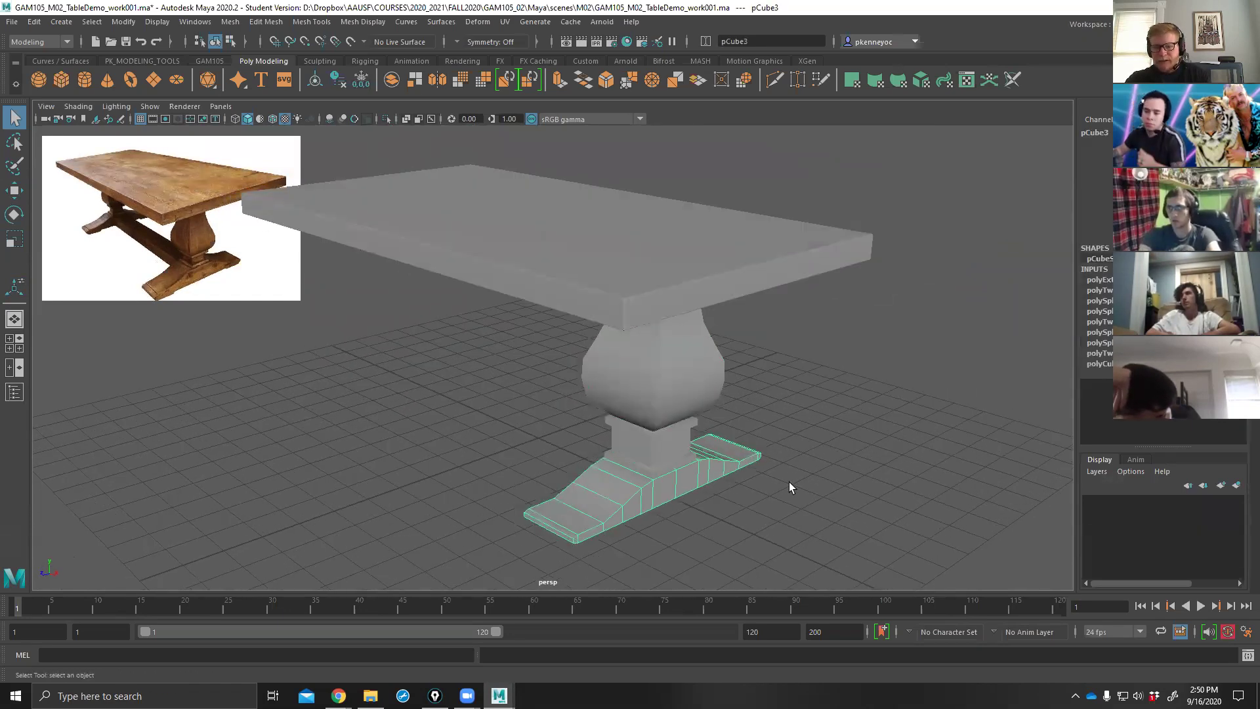
pyautogui.click(655, 388)
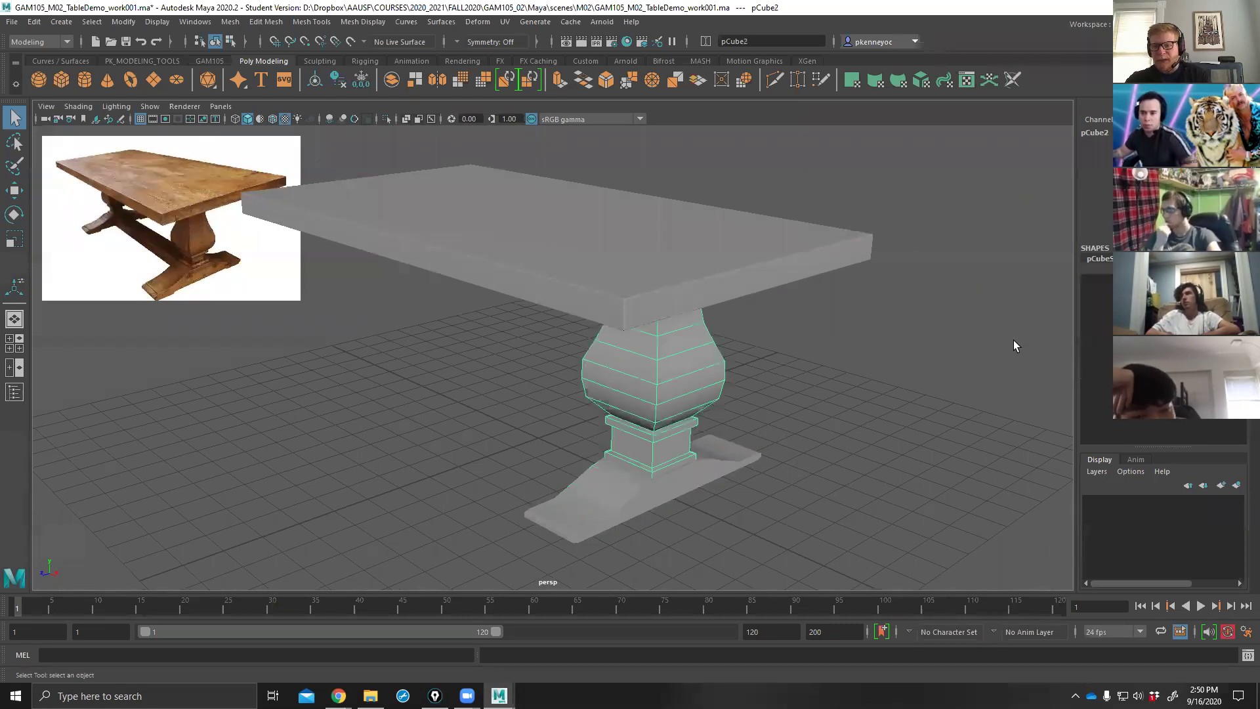
pyautogui.click(666, 468)
pyautogui.click(12, 21)
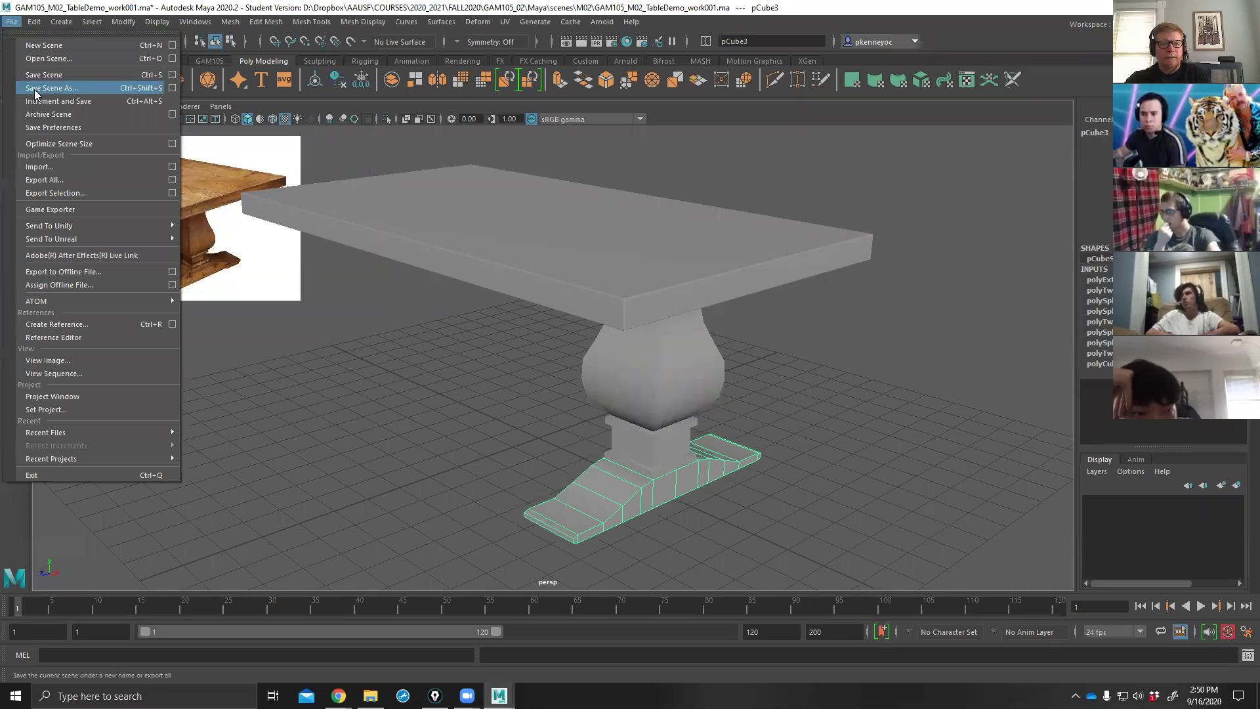
pyautogui.click(692, 242)
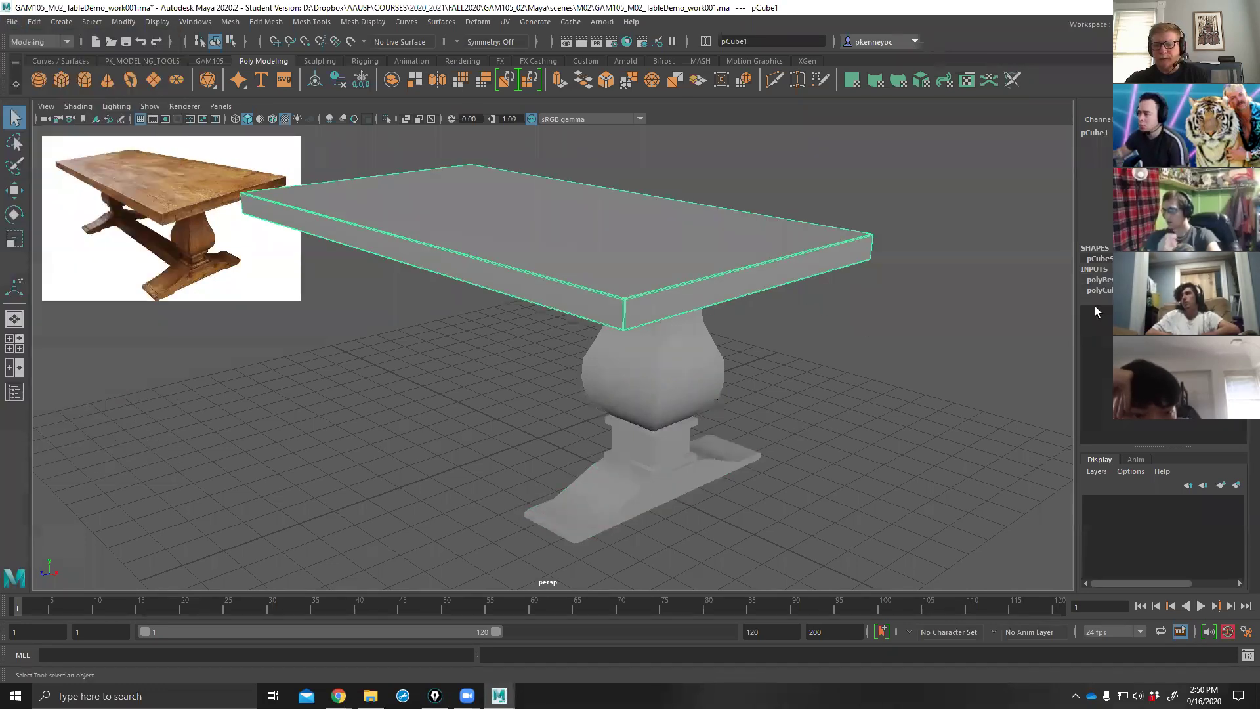
pyautogui.click(573, 326)
pyautogui.click(674, 350)
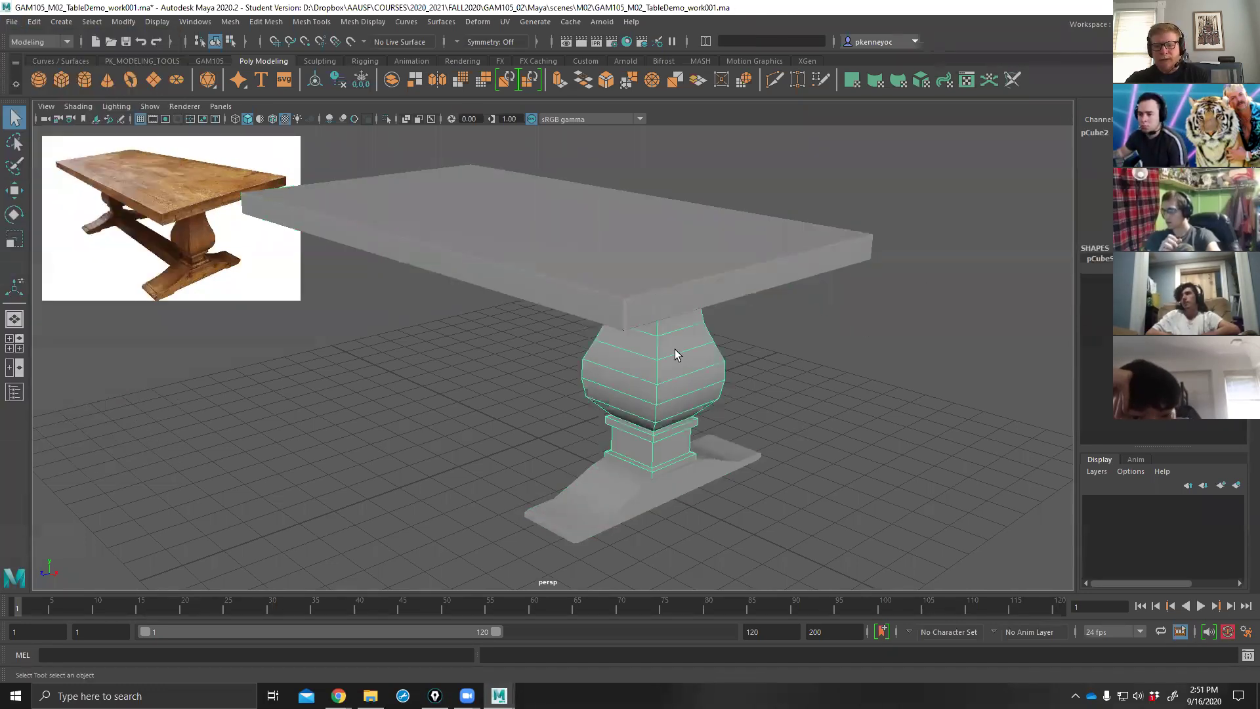
pyautogui.click(681, 475)
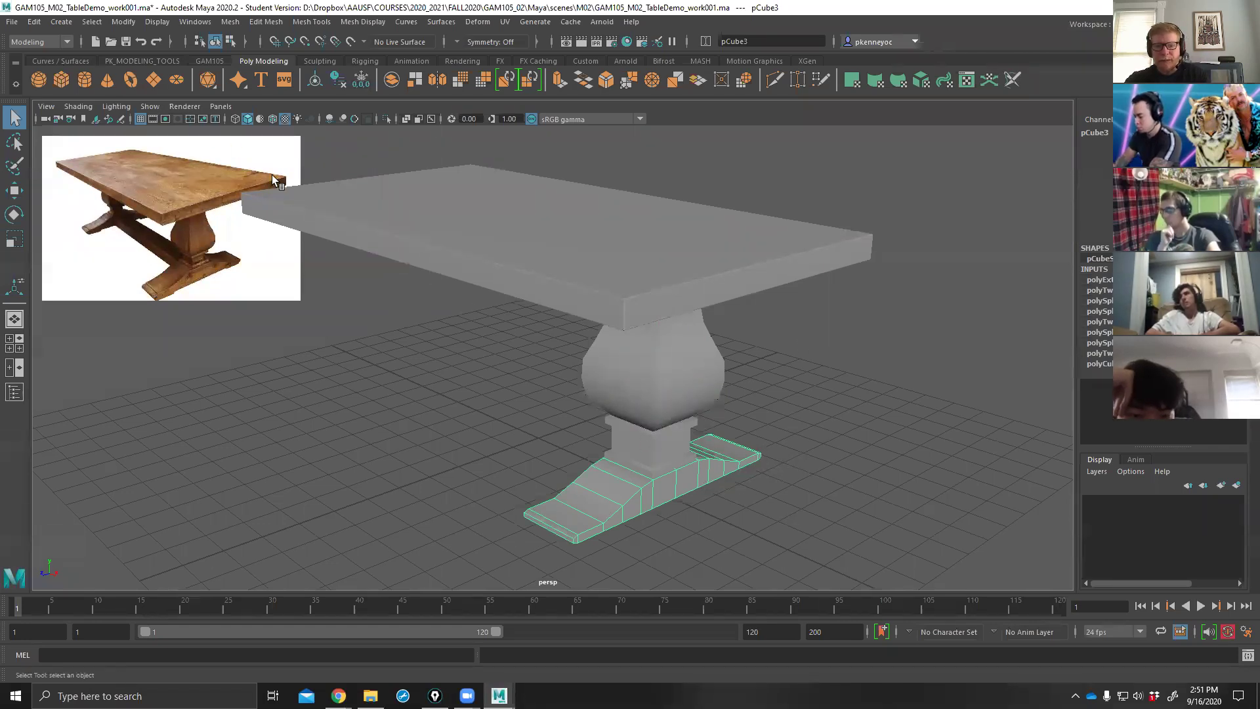
# Save the scene as a new version named GAM105_M02_TableDemo_work002.ma and deselect the foot.
pyautogui.click(12, 22)
pyautogui.click(40, 88)
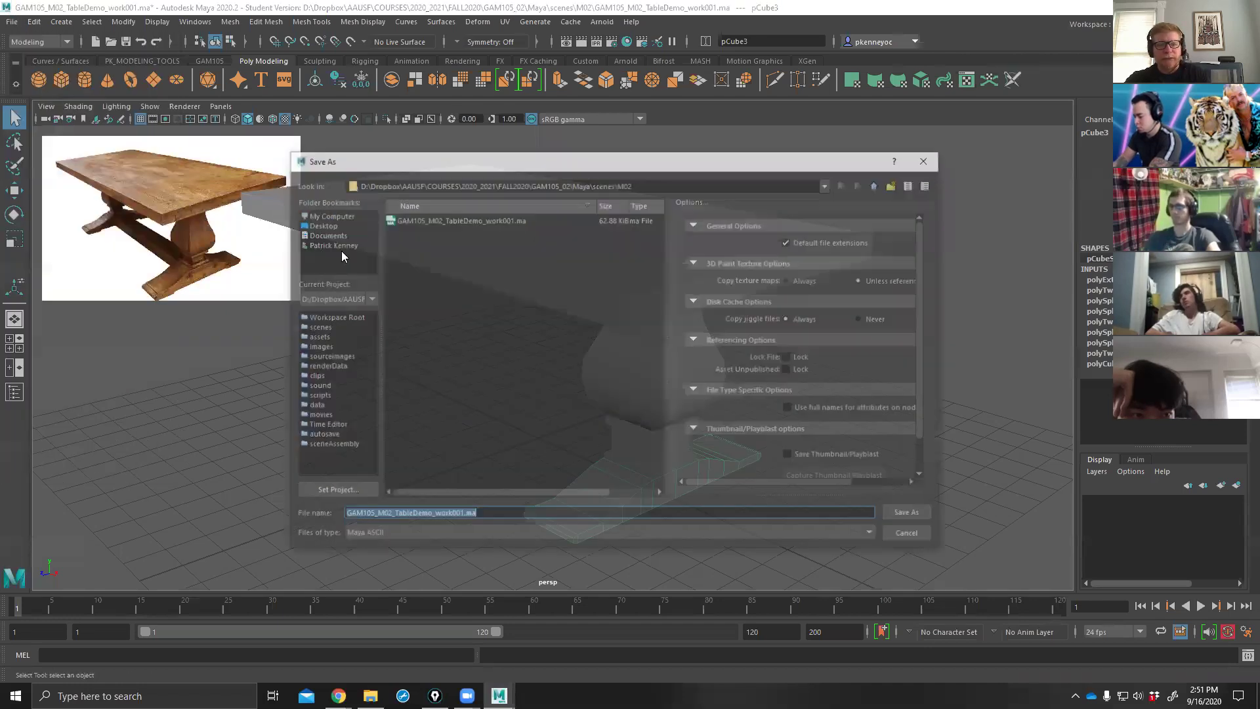
pyautogui.click(431, 220)
pyautogui.click(463, 515)
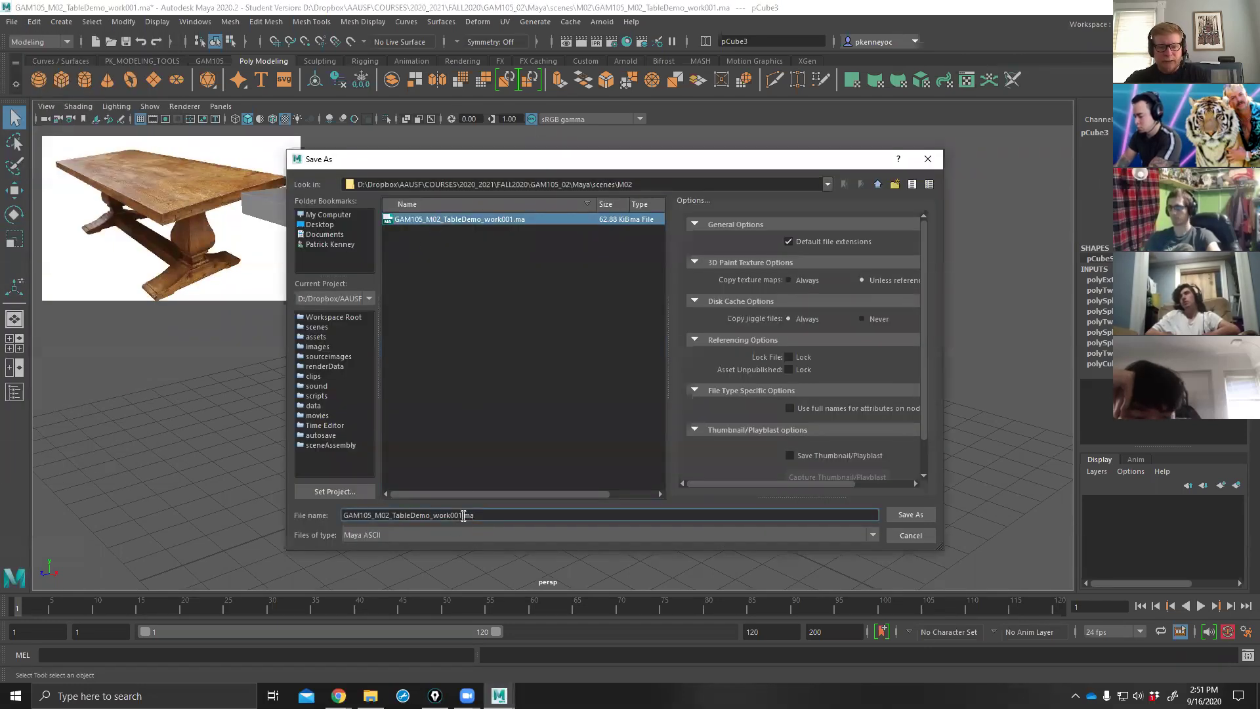
pyautogui.press('Return')
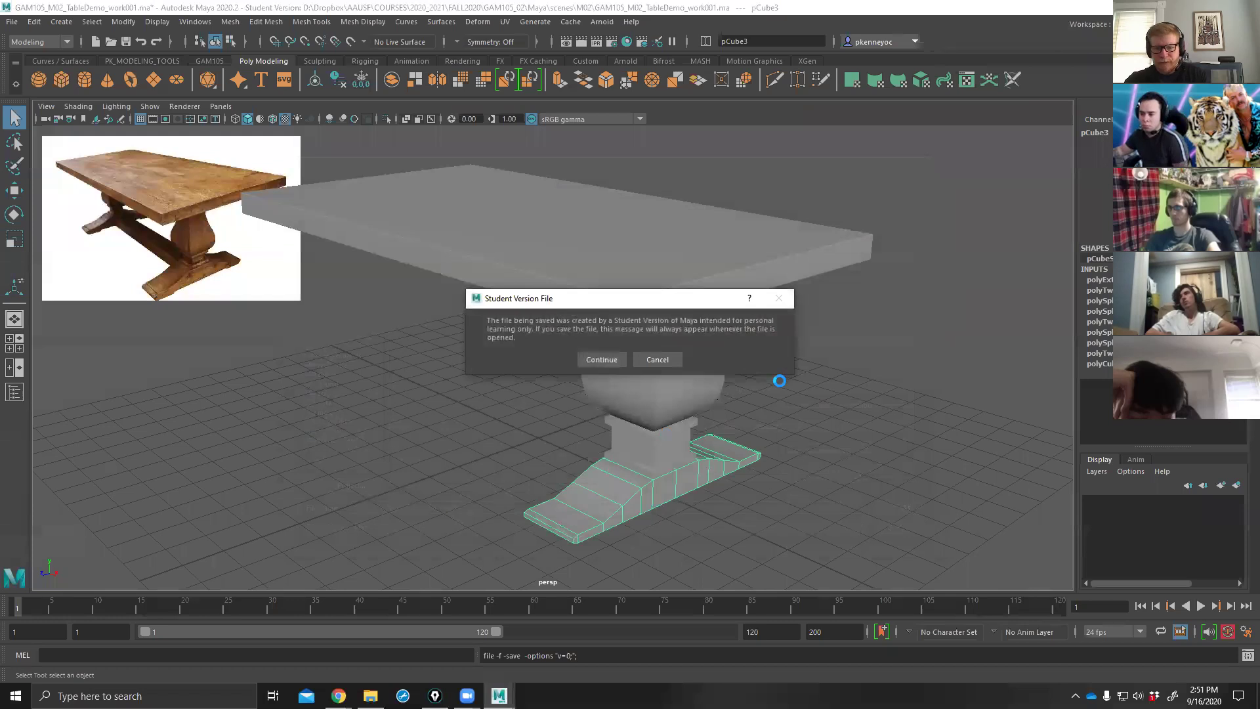
pyautogui.press('Return')
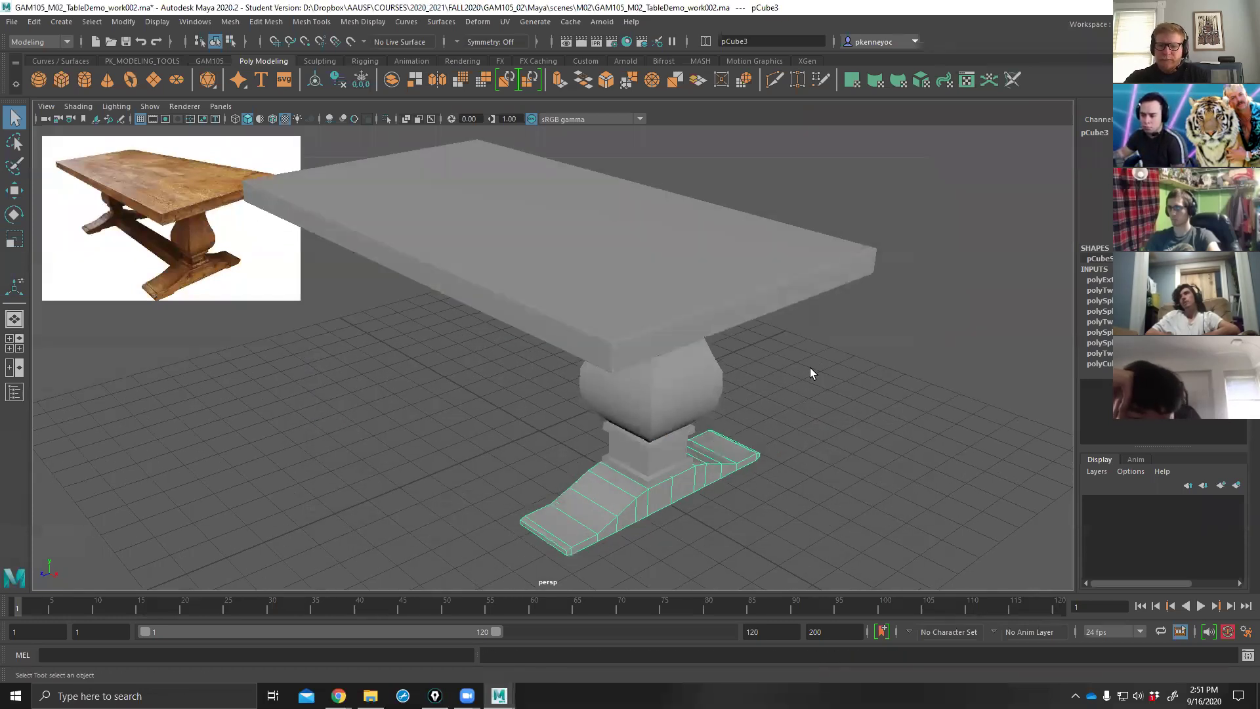
pyautogui.click(811, 373)
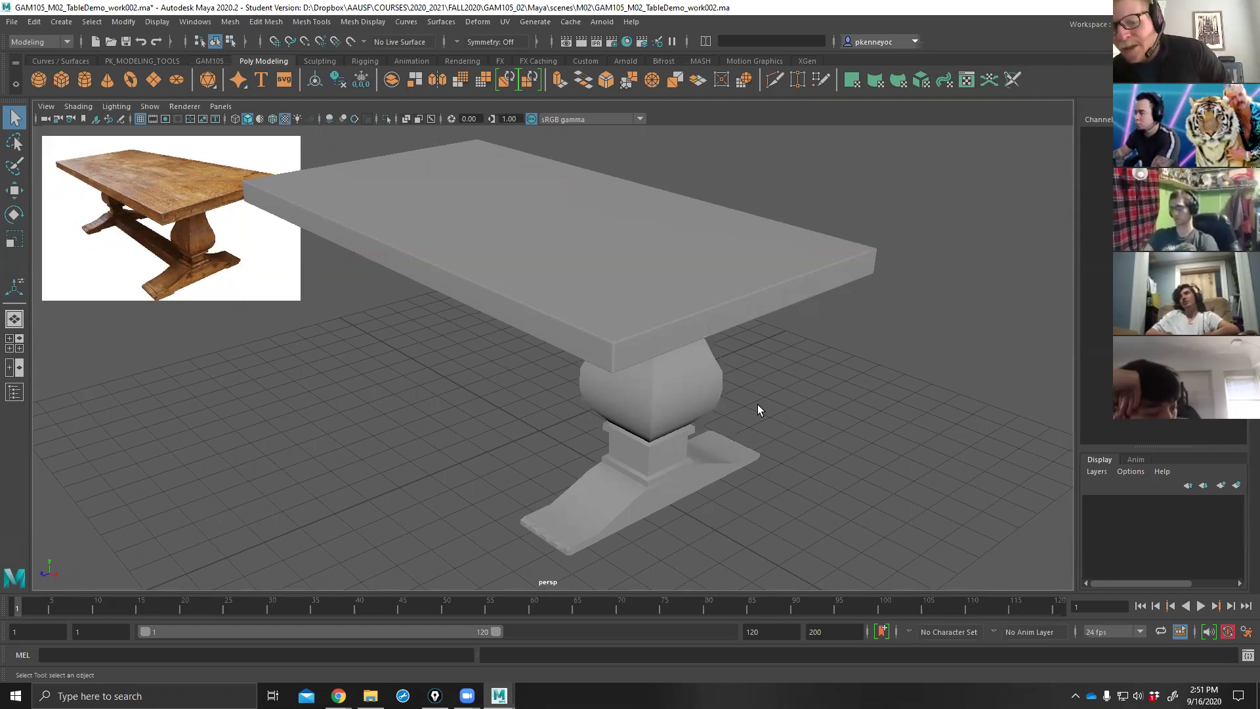
# Delete the construction history of the pedestal.
pyautogui.keyDown('alt'); pyautogui.moveTo(745, 368); pyautogui.dragTo(772, 409); pyautogui.keyUp('alt')
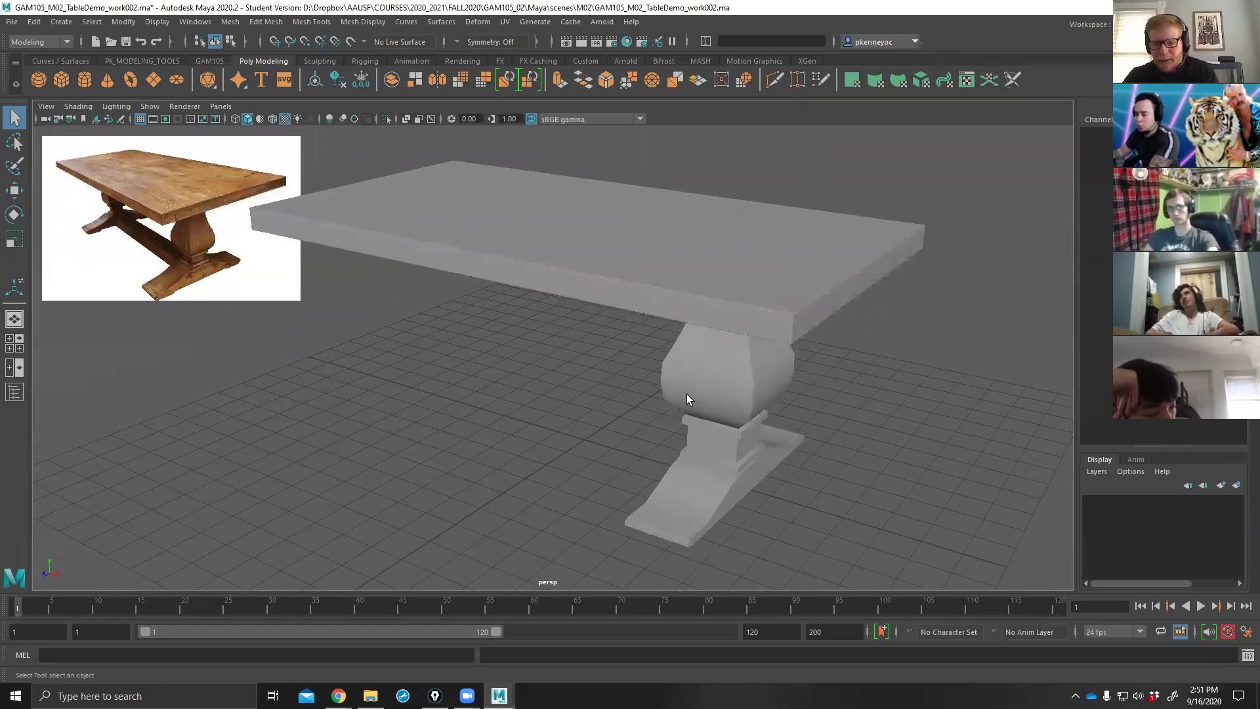
pyautogui.click(746, 361)
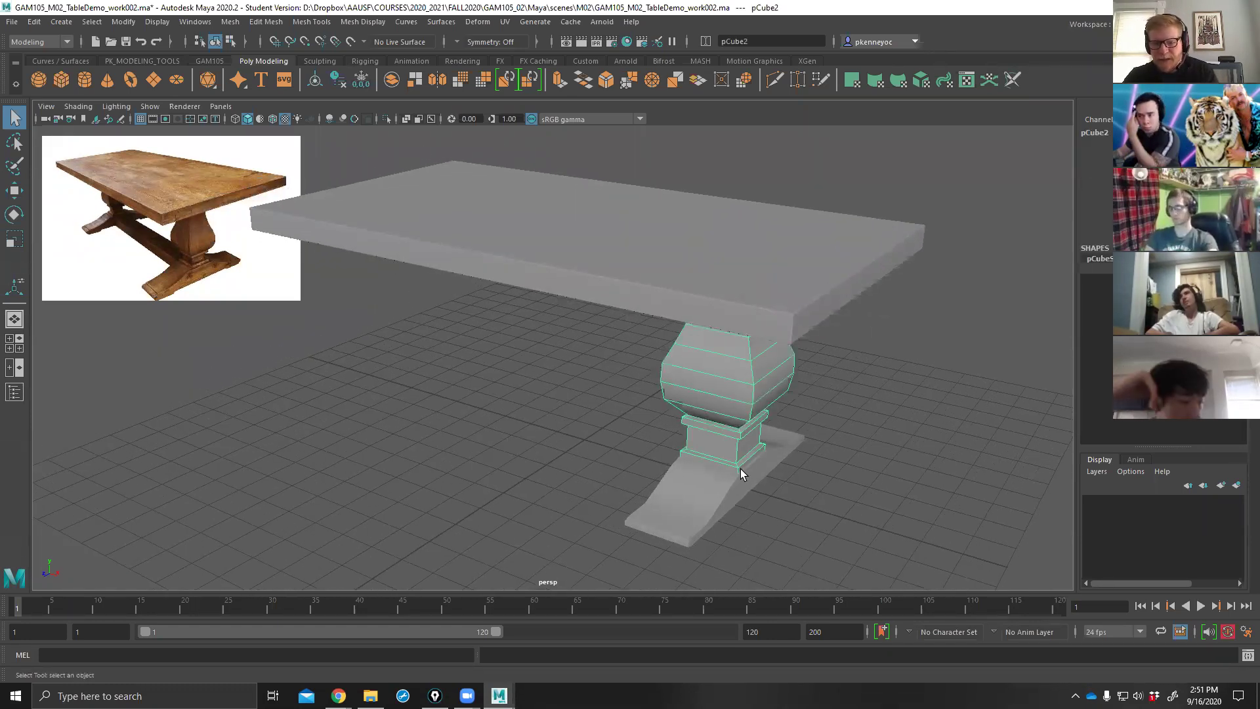
pyautogui.keyDown('alt'); pyautogui.moveTo(671, 416); pyautogui.dragTo(687, 367); pyautogui.keyUp('alt')
pyautogui.click(722, 270)
pyautogui.click(687, 367)
pyautogui.keyDown('alt'); pyautogui.moveTo(794, 360); pyautogui.dragTo(853, 331); pyautogui.keyUp('alt')
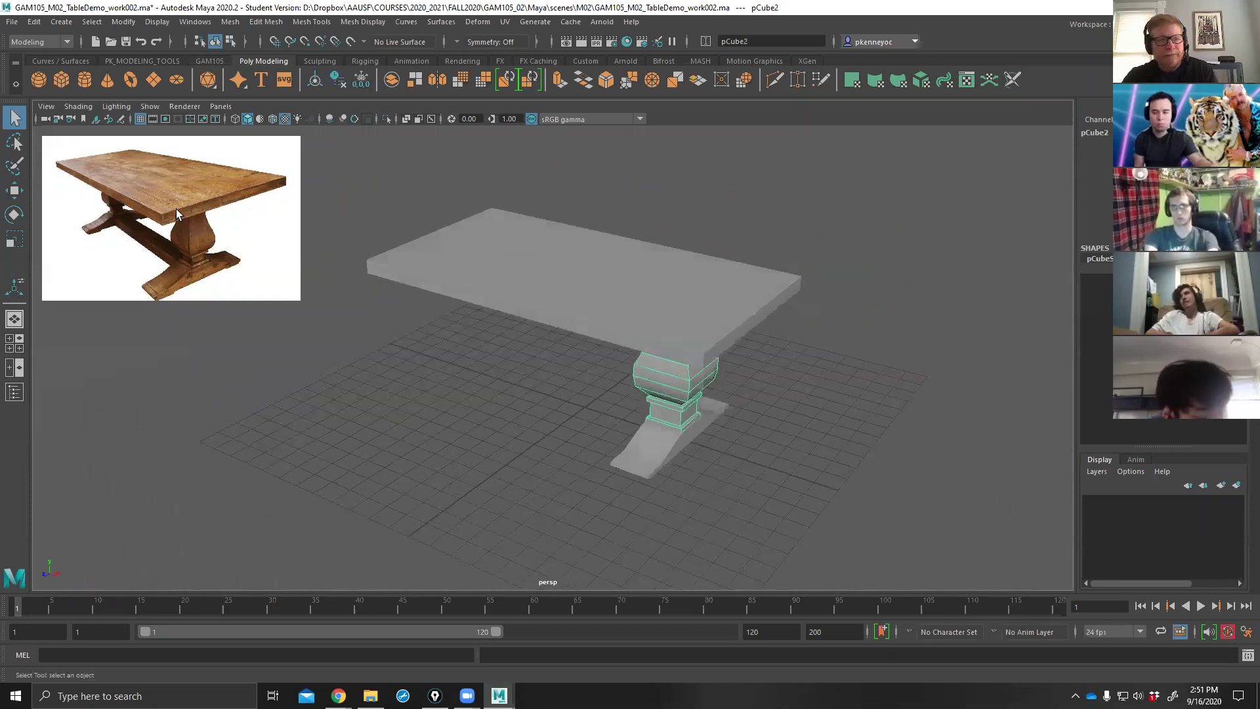
pyautogui.click(34, 22)
pyautogui.moveTo(61, 177)
pyautogui.click(226, 176)
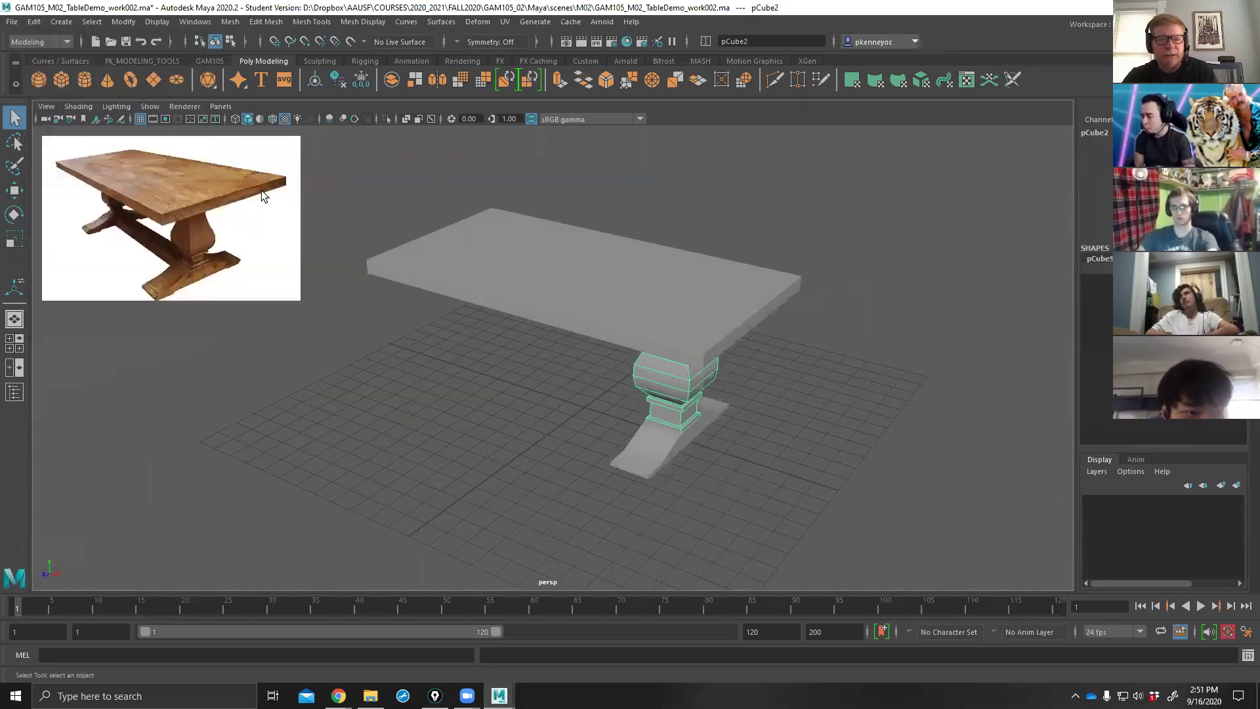
# Delete the construction history of the foot beneath the pedestal.
pyautogui.click(667, 446)
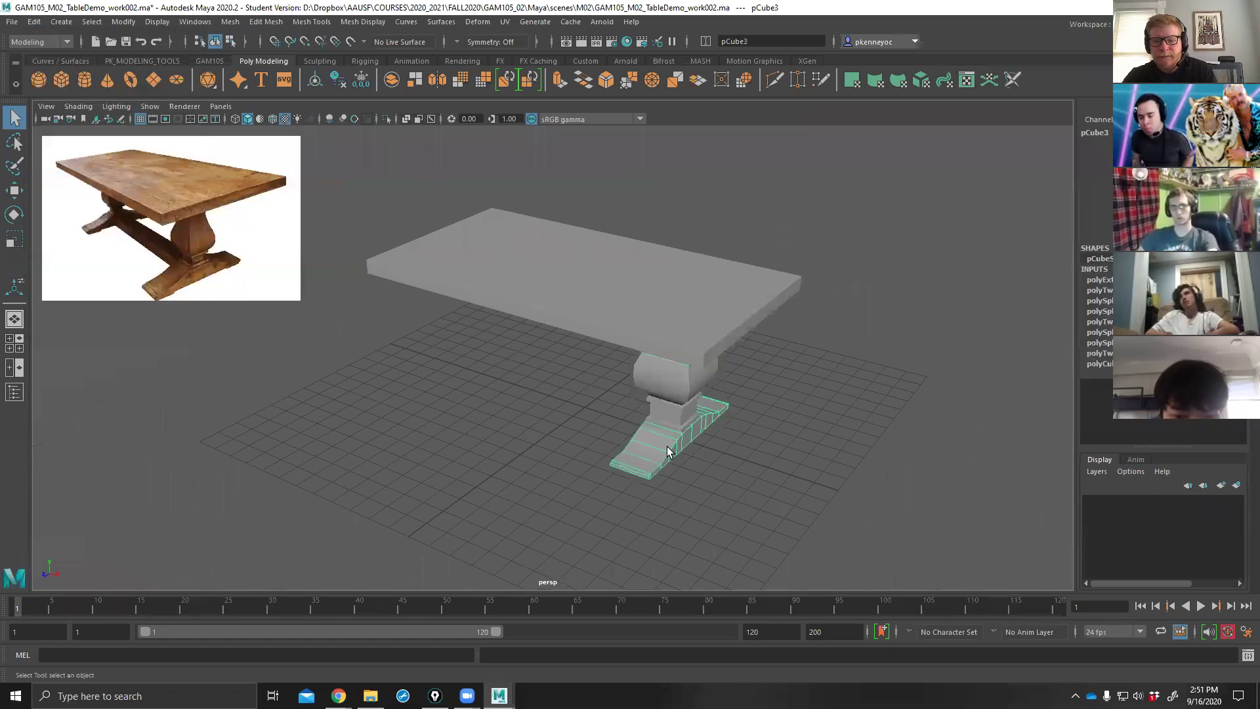
pyautogui.click(33, 22)
pyautogui.moveTo(72, 176)
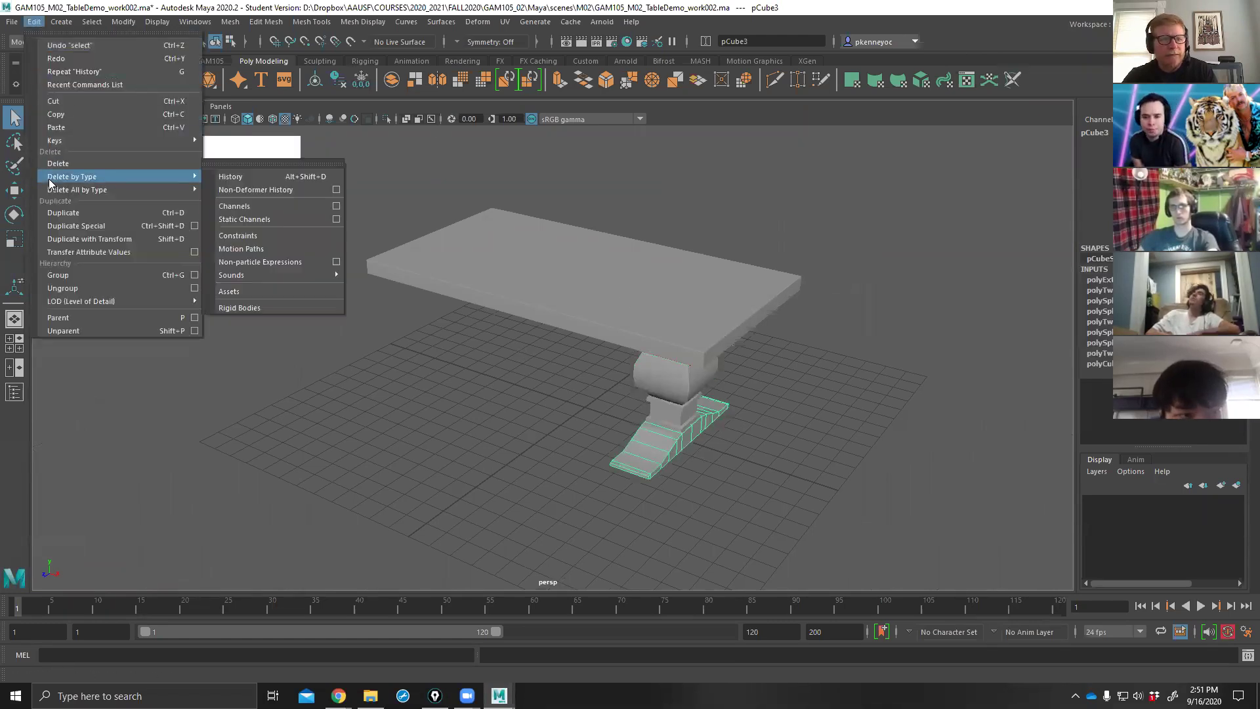
pyautogui.click(225, 175)
# Delete the tabletop's construction history with the custom Hist command.
pyautogui.click(702, 358)
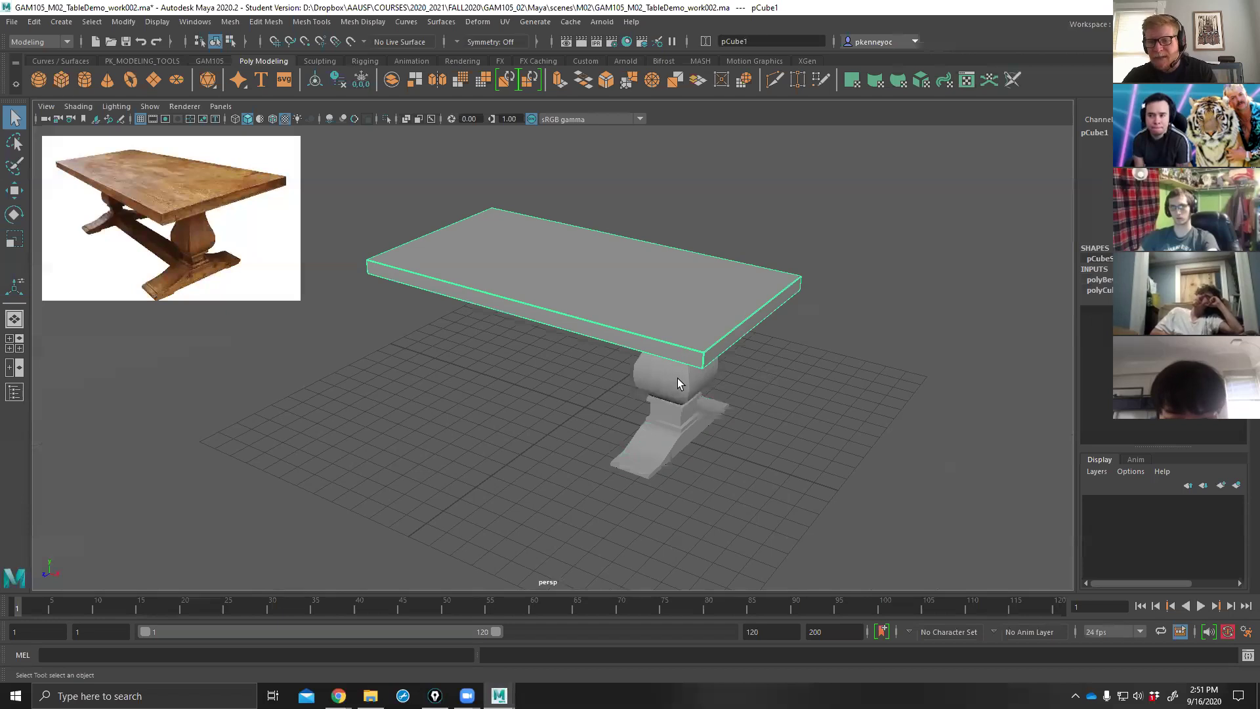
pyautogui.click(209, 61)
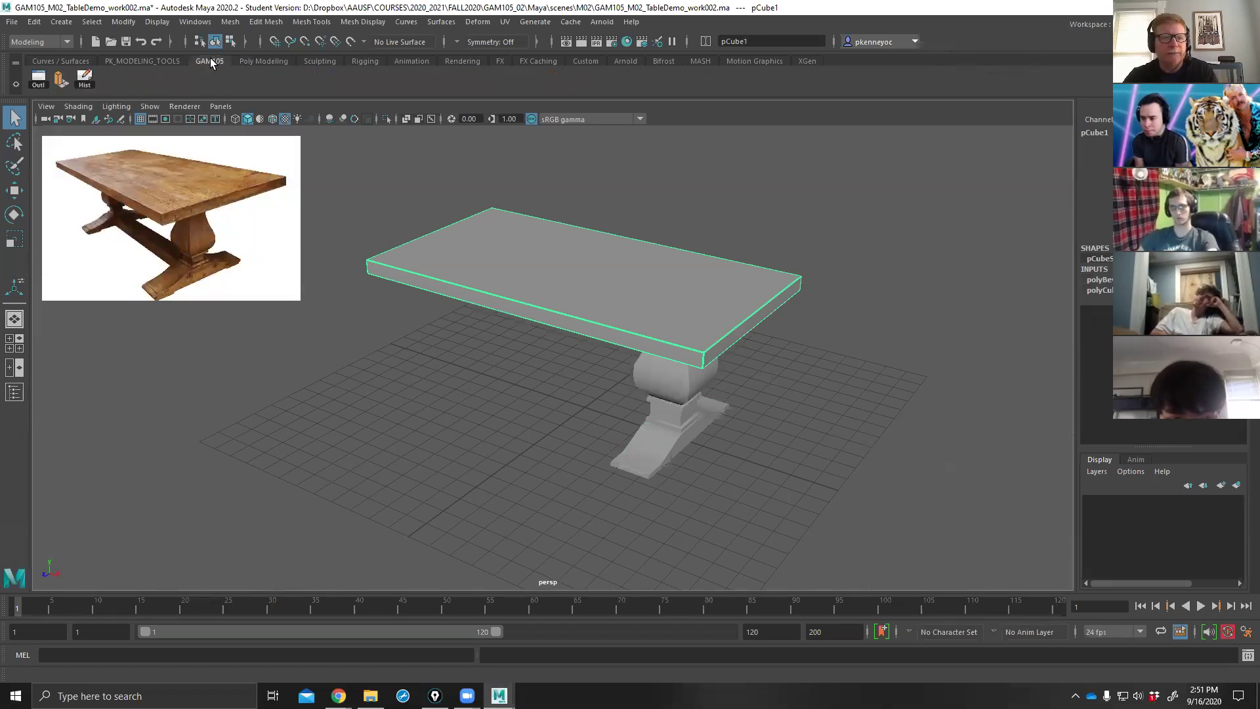
pyautogui.click(84, 79)
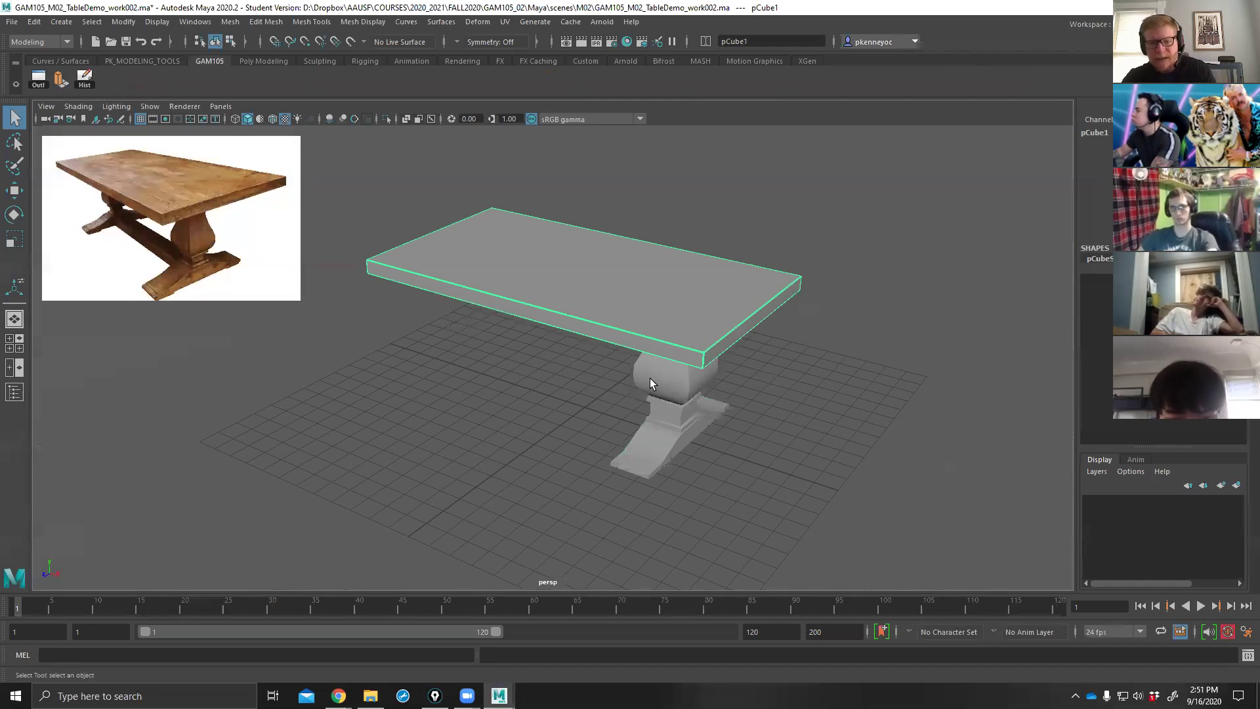
# Check the tabletop, foot and pedestal for remaining construction history while viewing the table from several angles.
pyautogui.click(810, 386)
pyautogui.keyDown('alt'); pyautogui.moveTo(810, 386); pyautogui.dragTo(801, 366); pyautogui.keyUp('alt')
pyautogui.click(695, 346)
pyautogui.click(669, 430)
pyautogui.keyDown('alt'); pyautogui.moveTo(669, 430); pyautogui.dragTo(718, 367); pyautogui.keyUp('alt')
pyautogui.click(683, 378)
pyautogui.moveTo(662, 425)
pyautogui.keyDown('alt'); pyautogui.mouseDown()
pyautogui.moveTo(692, 428)
pyautogui.moveTo(682, 420)
pyautogui.mouseUp(); pyautogui.keyUp('alt')
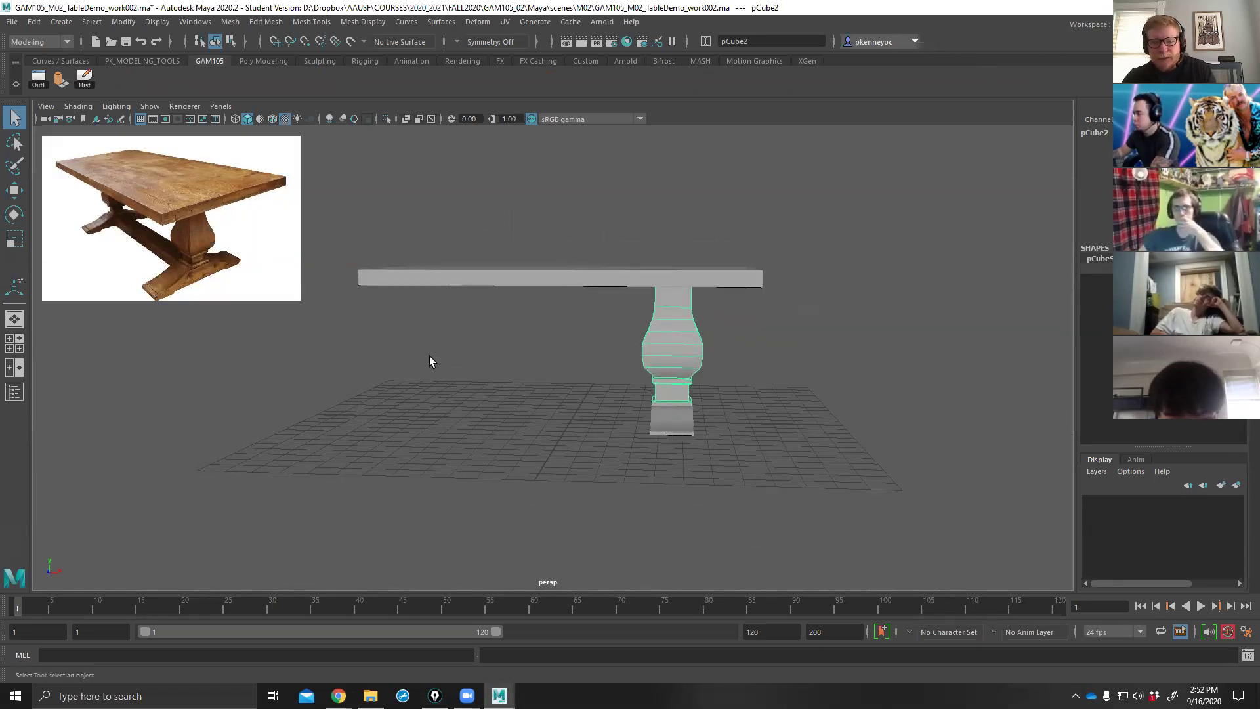
pyautogui.keyDown('alt'); pyautogui.moveTo(726, 373); pyautogui.dragTo(564, 430); pyautogui.keyUp('alt')
# Select the foot with the Move tool and frame the whole table in an enlarged front view.
pyautogui.press('w')
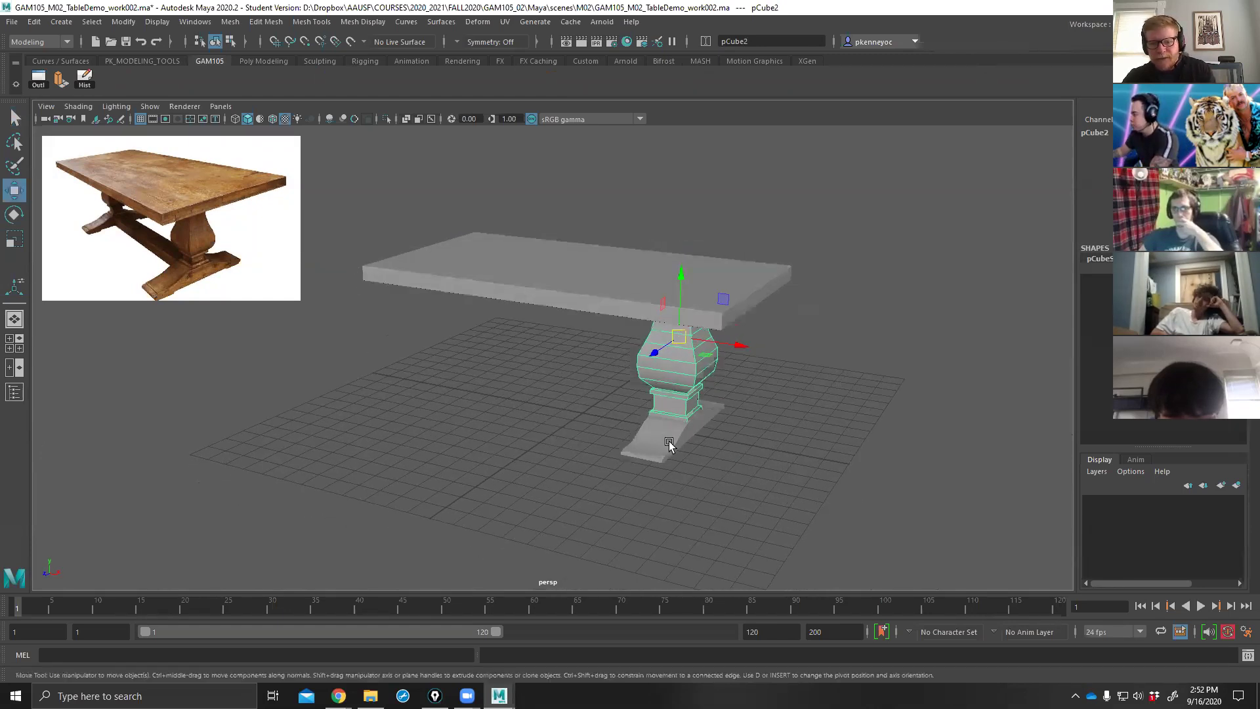
pyautogui.click(666, 445)
pyautogui.moveTo(534, 479)
pyautogui.keyDown('alt'); pyautogui.mouseDown()
pyautogui.moveTo(641, 479)
pyautogui.moveTo(512, 477)
pyautogui.mouseUp(); pyautogui.keyUp('alt')
pyautogui.keyDown('alt'); pyautogui.moveTo(512, 477); pyautogui.dragTo(568, 478, button='middle'); pyautogui.keyUp('alt')
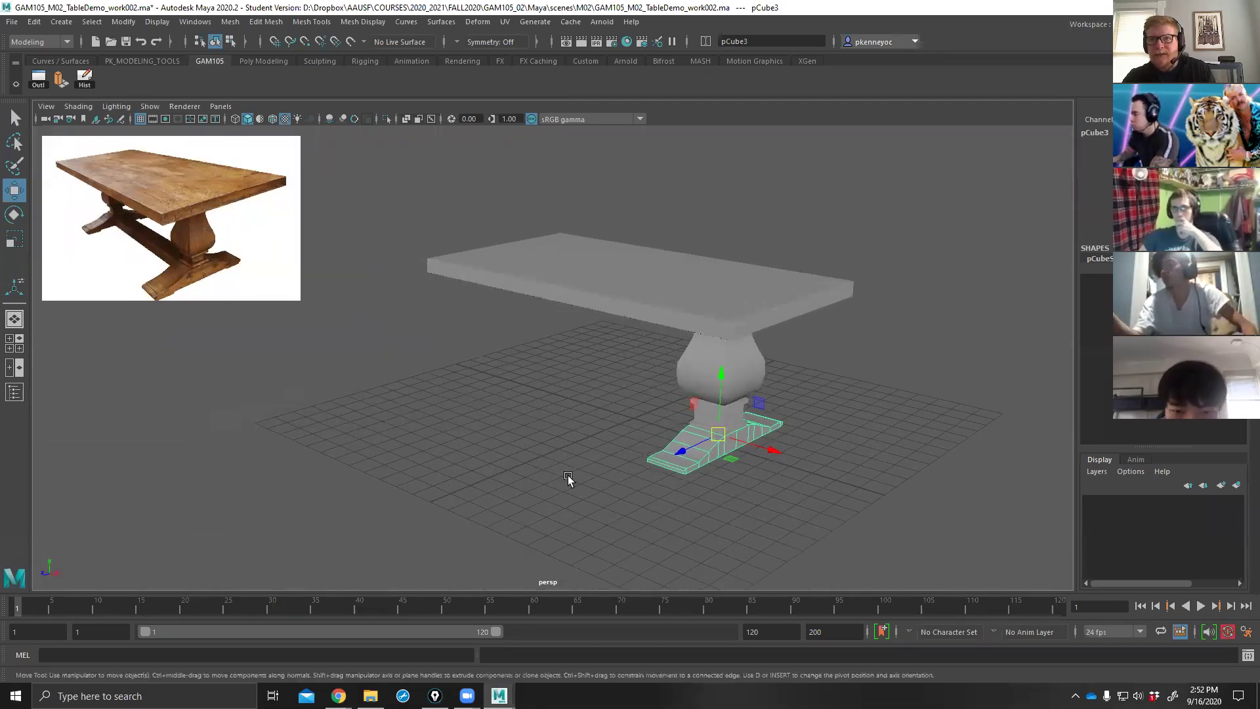
pyautogui.keyDown('alt'); pyautogui.moveTo(470, 458); pyautogui.dragTo(423, 459); pyautogui.keyUp('alt')
pyautogui.press('space')
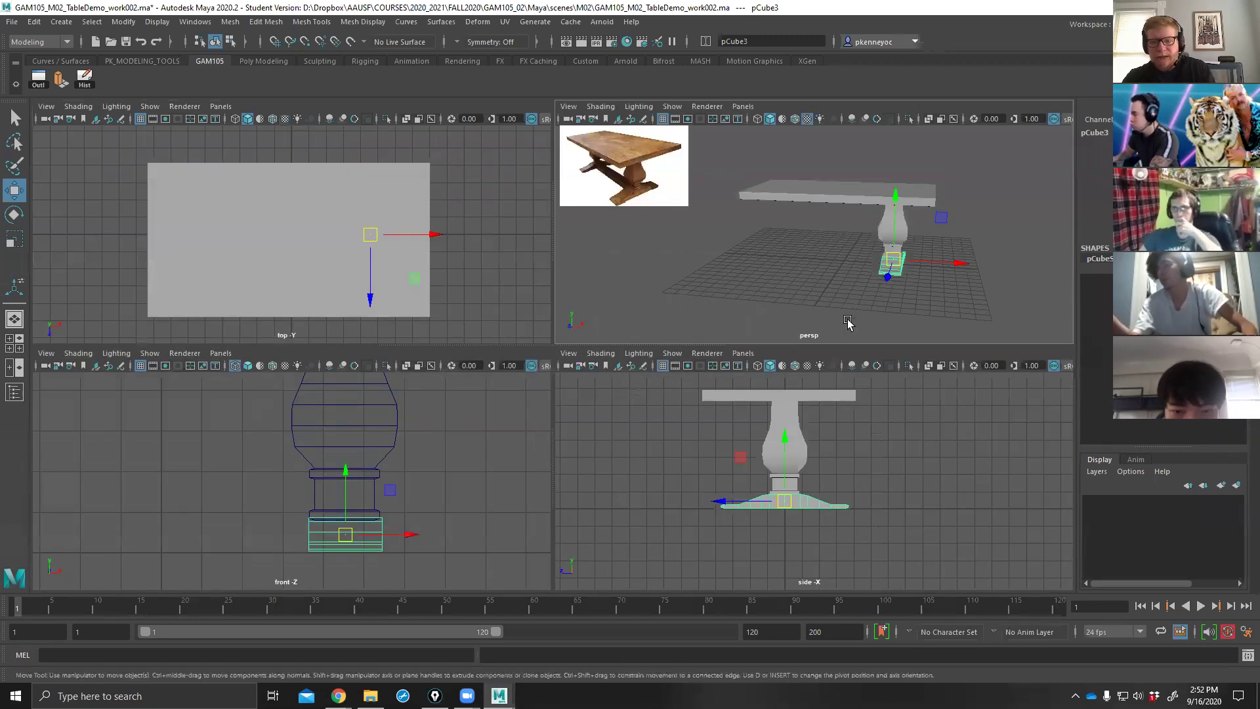
pyautogui.scroll(-4, 388, 459)
pyautogui.scroll(-2, 430, 483)
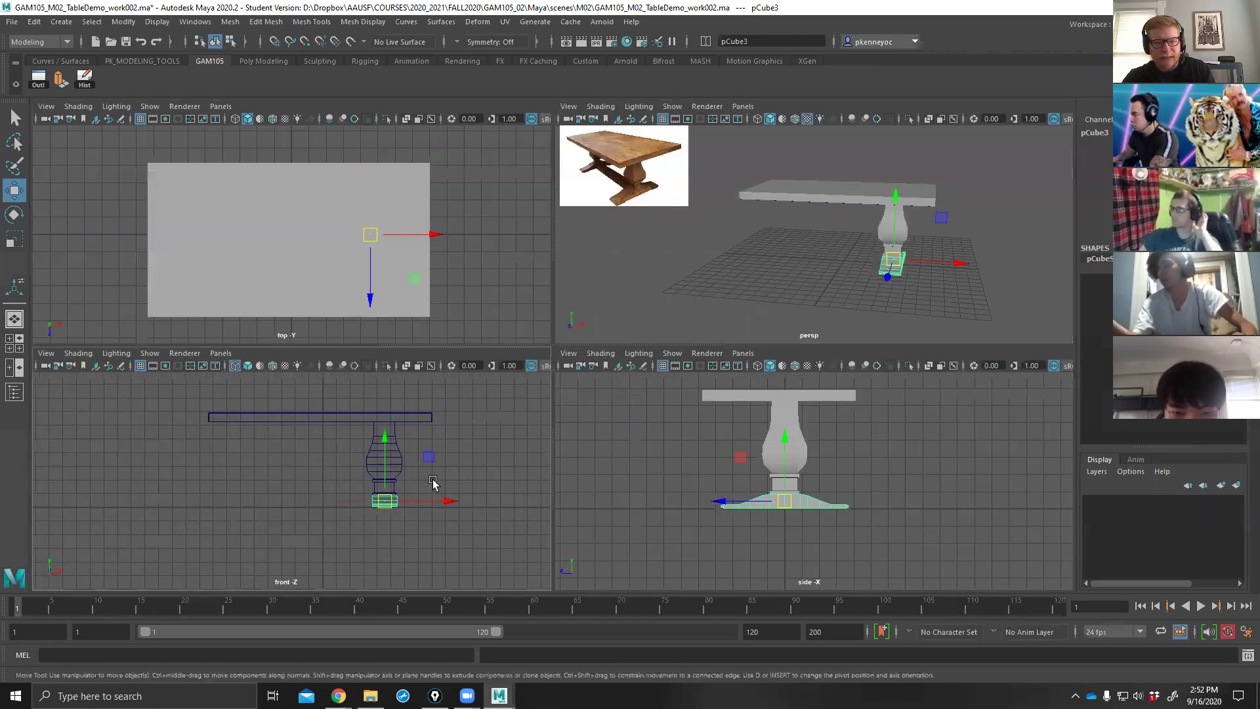
pyautogui.press('space')
pyautogui.keyDown('alt'); pyautogui.moveTo(710, 422); pyautogui.dragTo(593, 439, button='middle'); pyautogui.keyUp('alt')
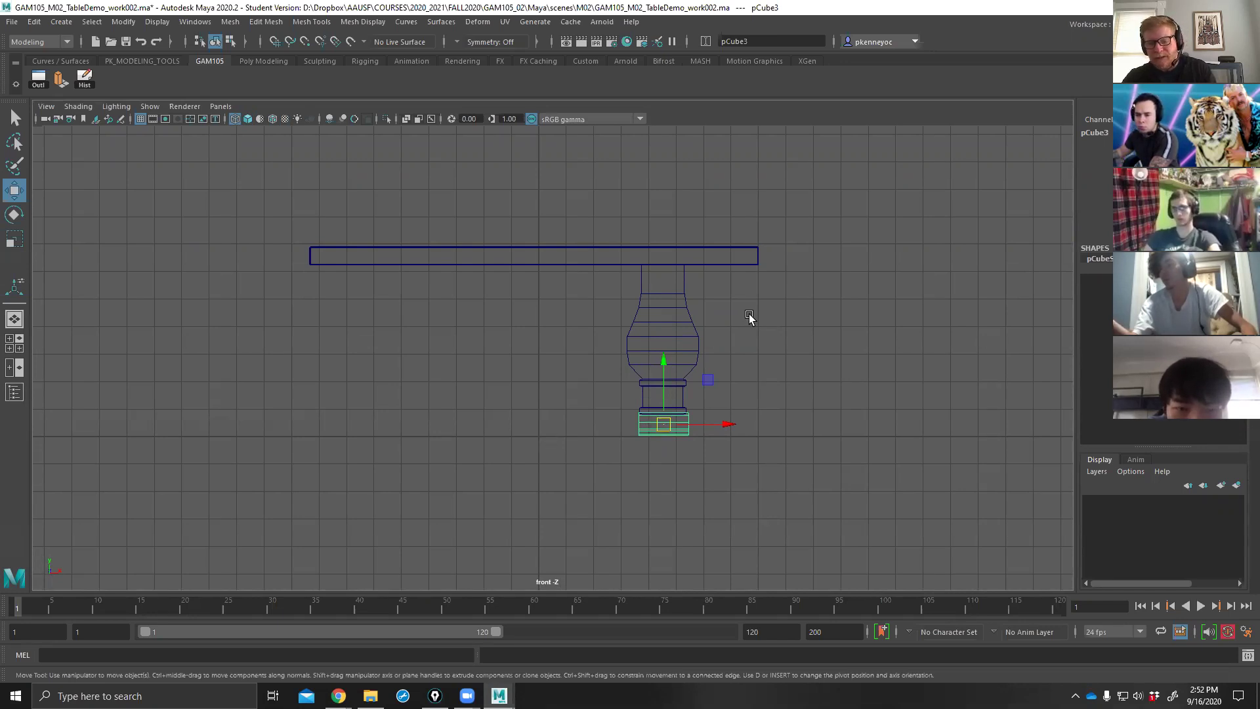
# Try to duplicate the foot along the X axis toward the opposite end of the tabletop.
pyautogui.keyDown('shift'); pyautogui.moveTo(697, 426); pyautogui.dragTo(426, 437); pyautogui.keyUp('shift')
pyautogui.hotkey('ctrl', 'z')
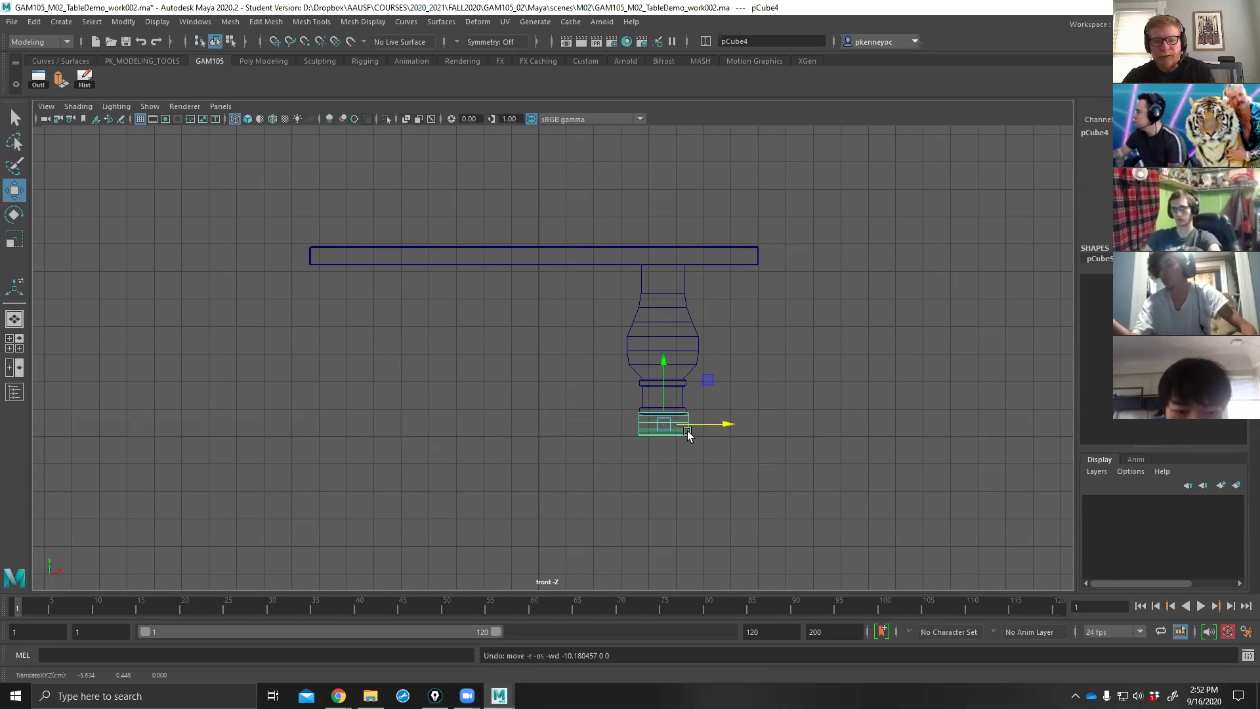
pyautogui.hotkey('ctrl', 'z')
# Group the pedestal and foot, duplicate the group mirrored along X to the tabletop's other end, and deselect it.
pyautogui.keyDown('alt'); pyautogui.moveTo(759, 385); pyautogui.dragTo(776, 349, button='middle'); pyautogui.keyUp('alt')
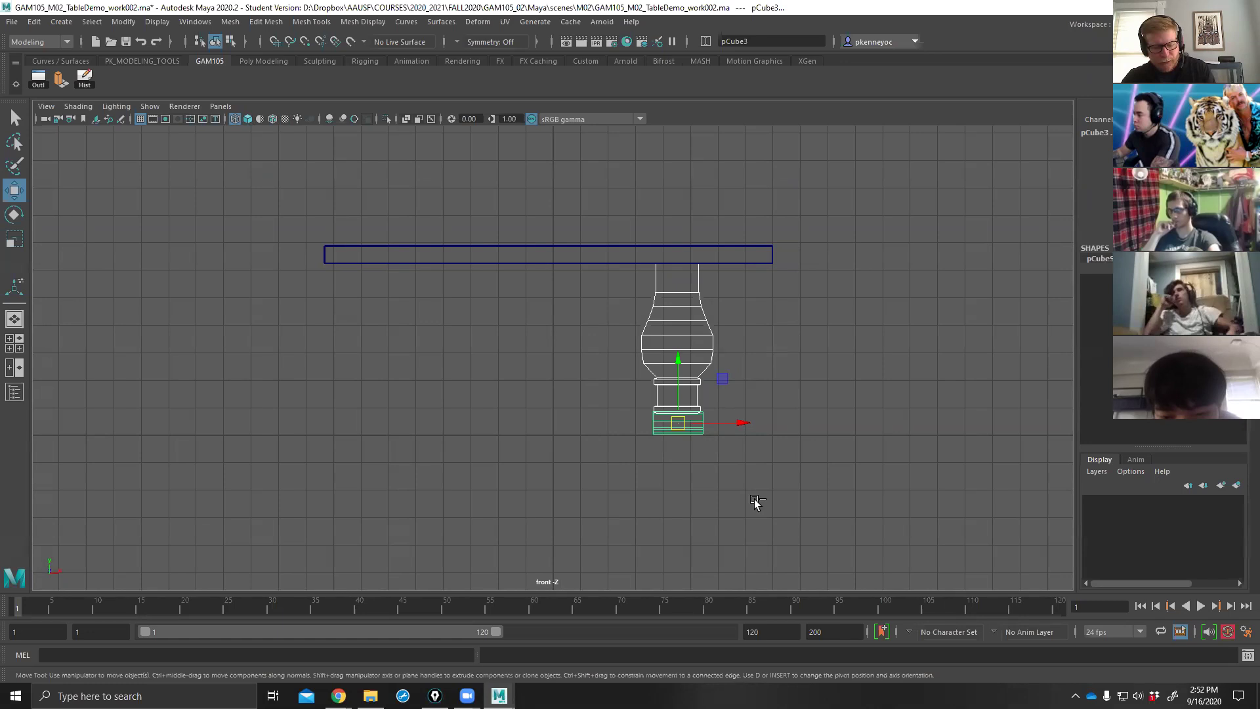
pyautogui.hotkey('ctrl', 'g')
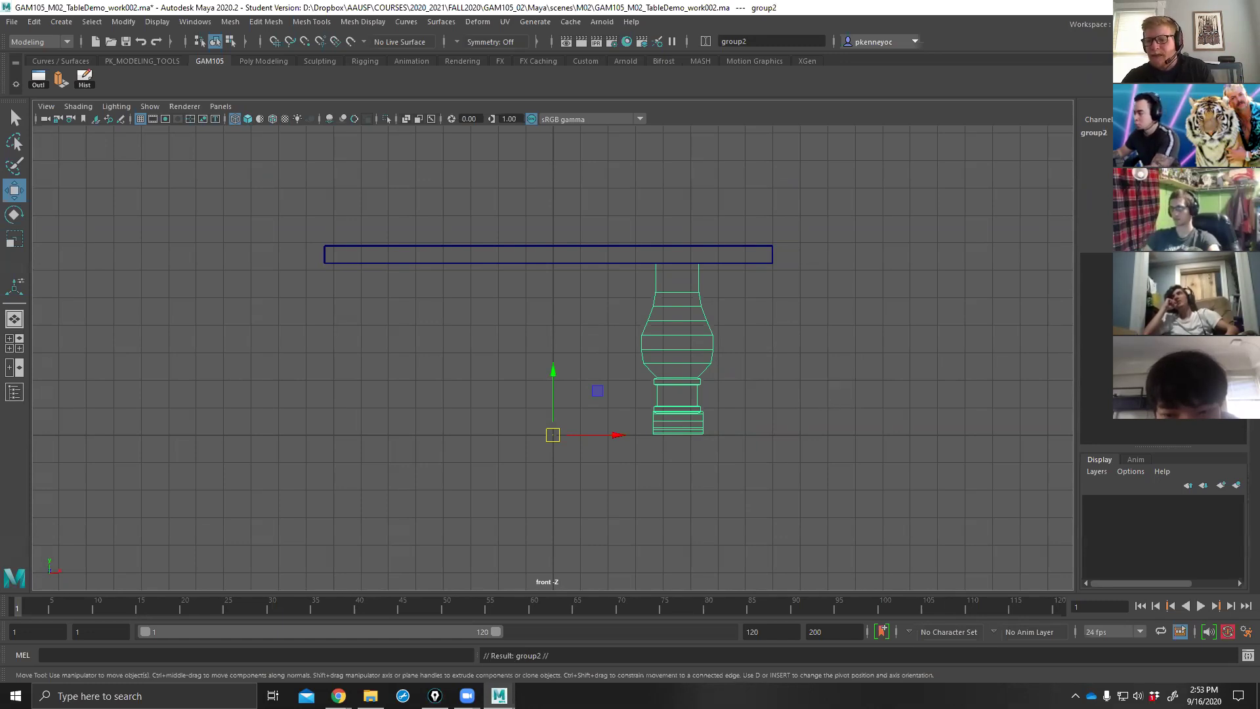
pyautogui.hotkey('ctrl', 'shift', 'd')
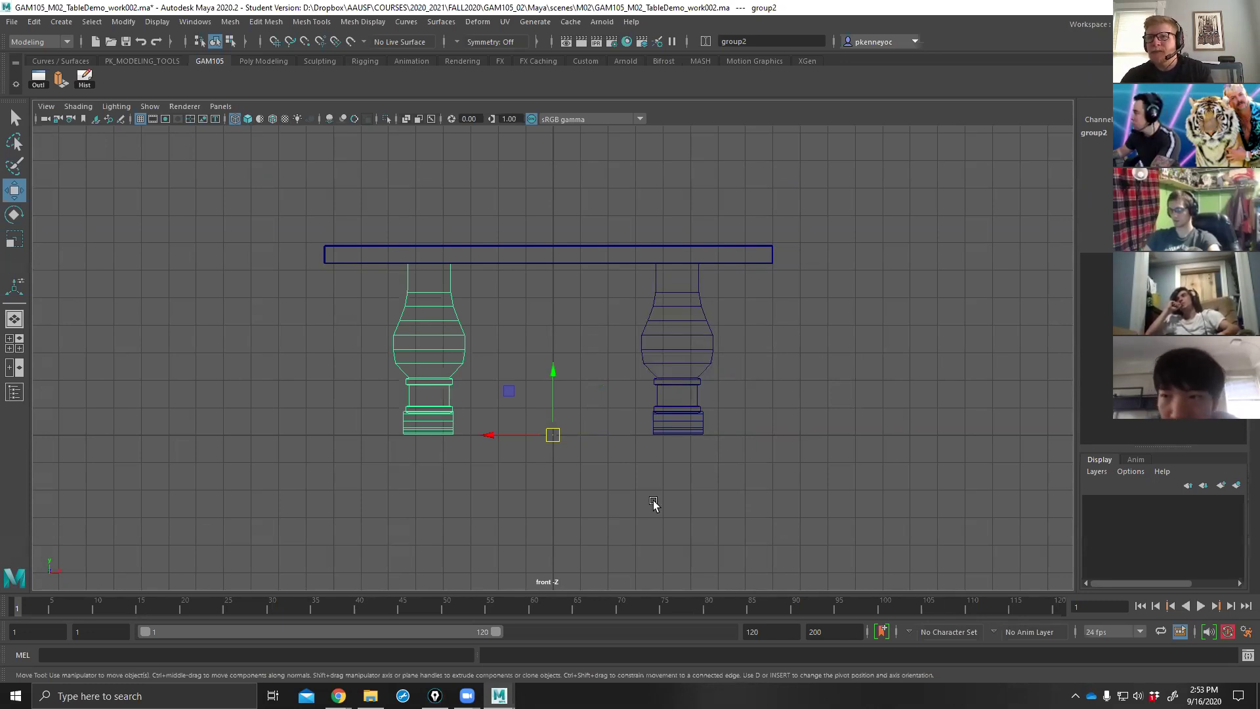
pyautogui.click(834, 335)
# Return to the perspective view, examine the table with both legs, and open the Outliner.
pyautogui.press('space')
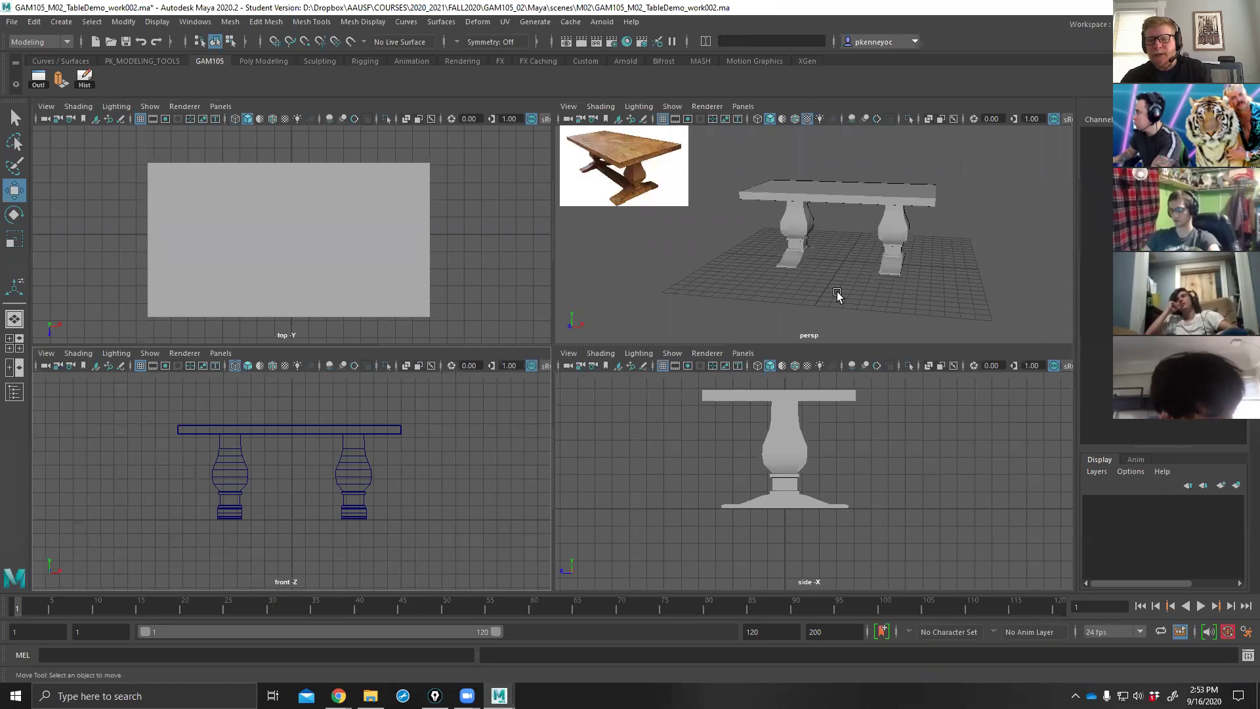
pyautogui.keyDown('alt'); pyautogui.moveTo(835, 335); pyautogui.dragTo(807, 307); pyautogui.keyUp('alt')
pyautogui.press('space')
pyautogui.keyDown('alt'); pyautogui.moveTo(676, 354); pyautogui.dragTo(610, 393); pyautogui.keyUp('alt')
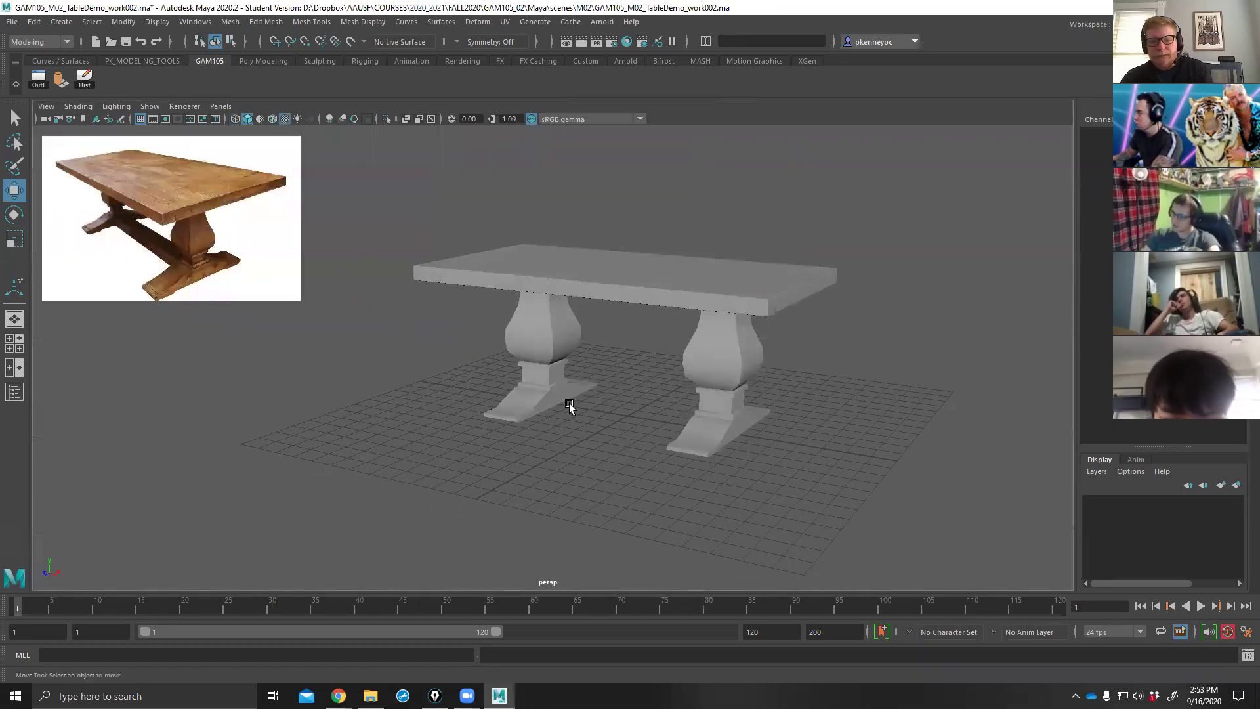
pyautogui.click(15, 392)
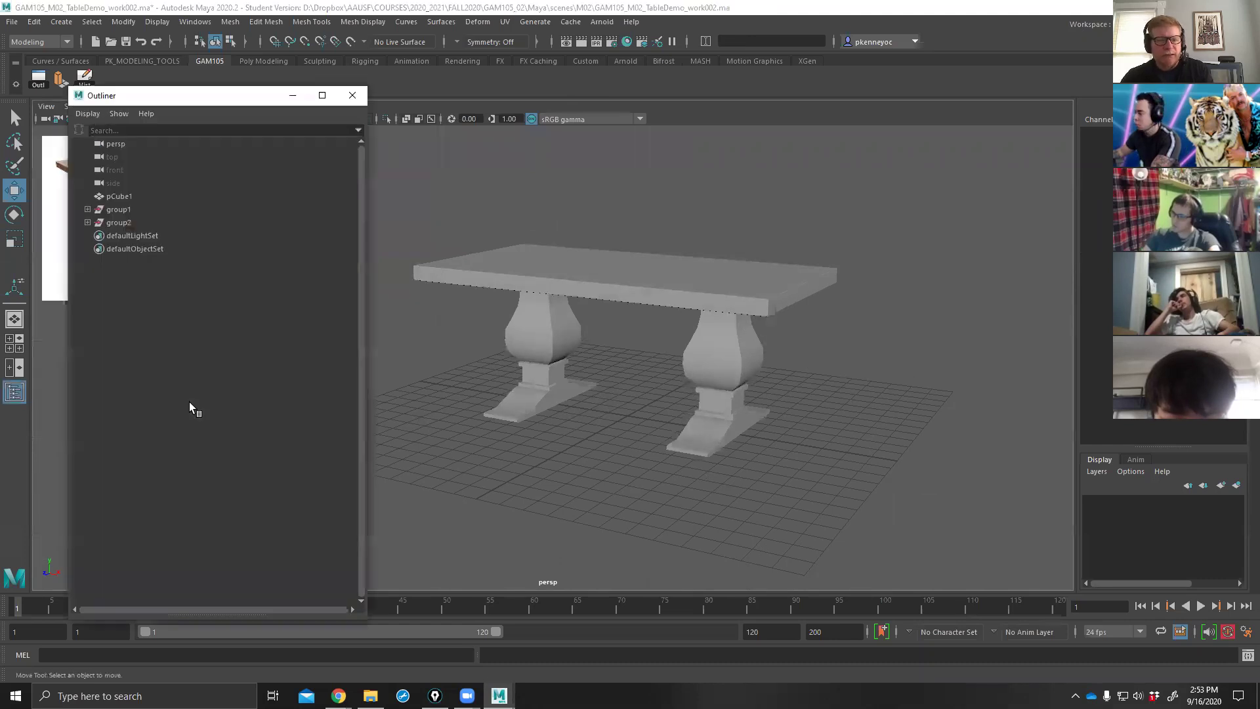
# Freeze the transformations of the mirrored leg group, group2.
pyautogui.click(115, 222)
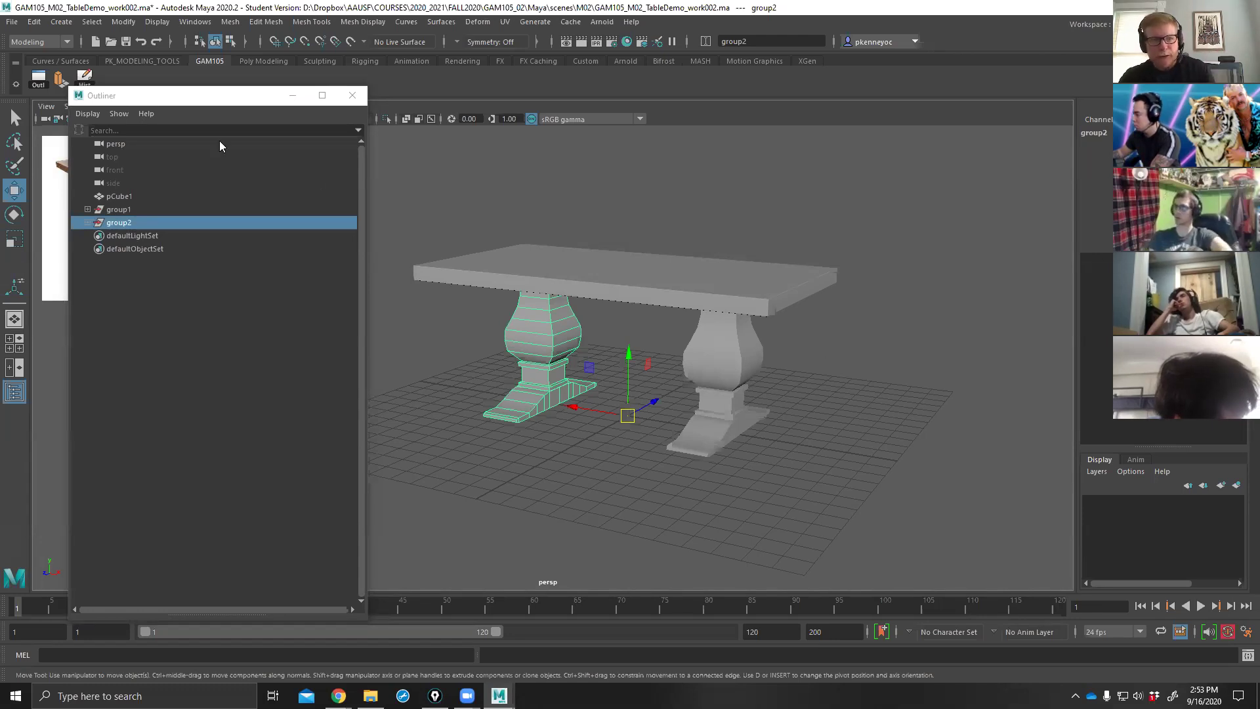
pyautogui.moveTo(143, 102); pyautogui.dragTo(148, 112)
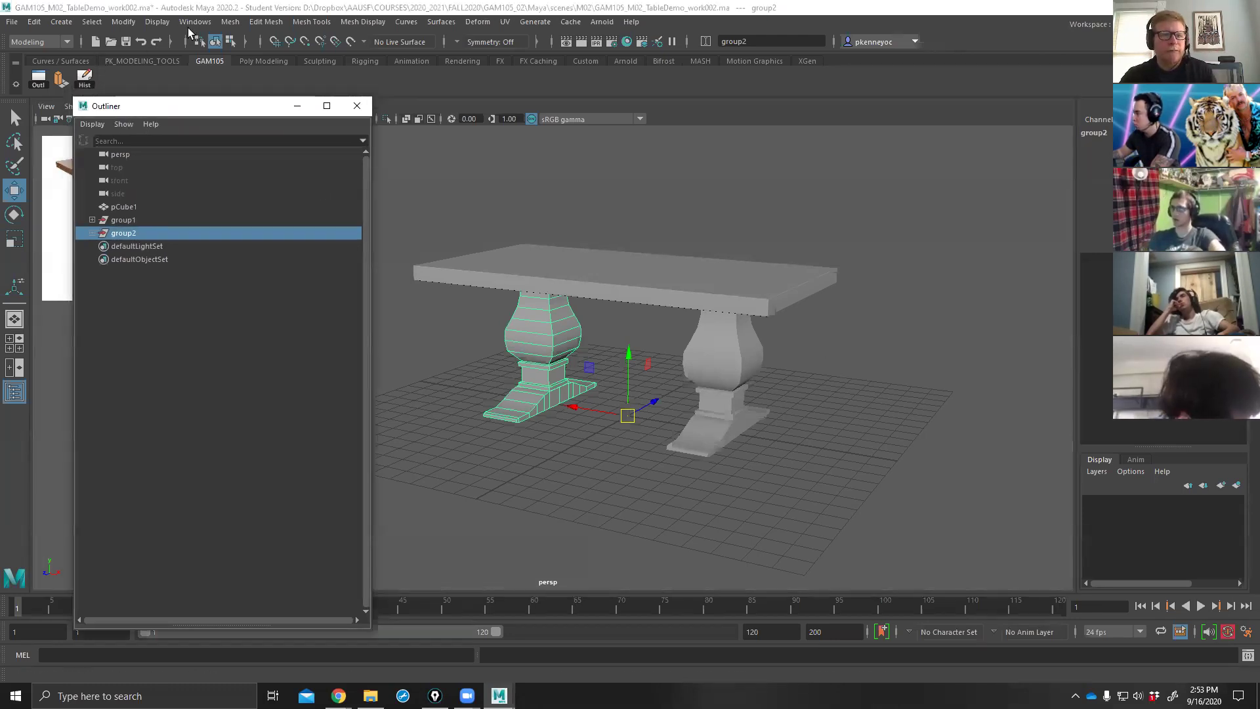
pyautogui.click(124, 22)
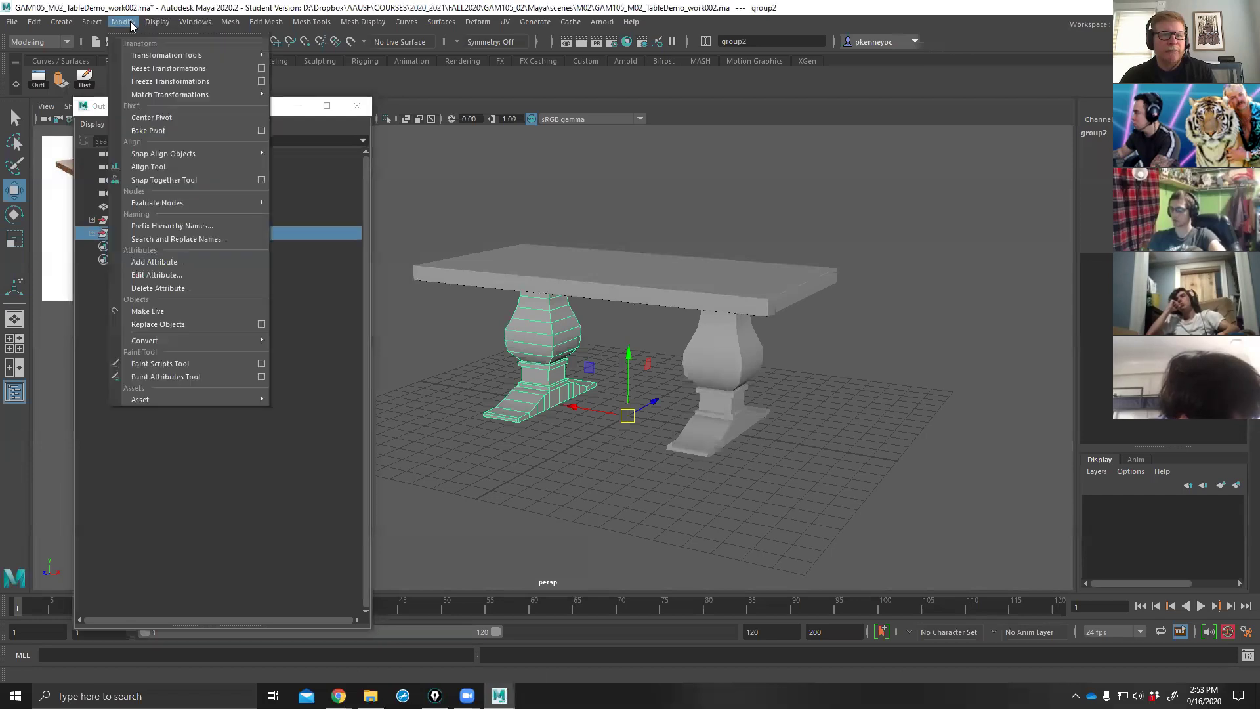
pyautogui.click(144, 86)
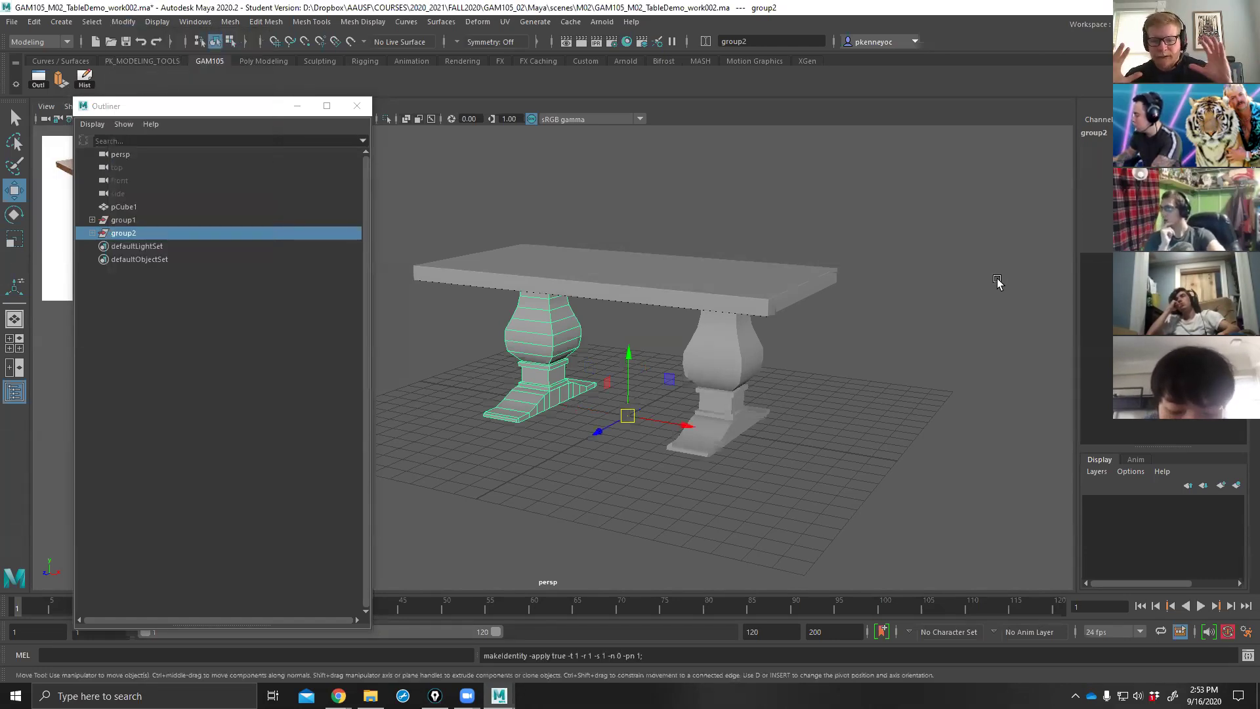
# Deselect the leg group, examine the table from several angles against the reference picture, and close the Outliner.
pyautogui.moveTo(589, 478)
pyautogui.keyDown('alt'); pyautogui.mouseDown()
pyautogui.moveTo(694, 485)
pyautogui.moveTo(578, 475)
pyautogui.mouseUp(); pyautogui.keyUp('alt')
pyautogui.keyDown('alt'); pyautogui.moveTo(455, 467); pyautogui.dragTo(789, 446); pyautogui.keyUp('alt')
pyautogui.click(818, 402)
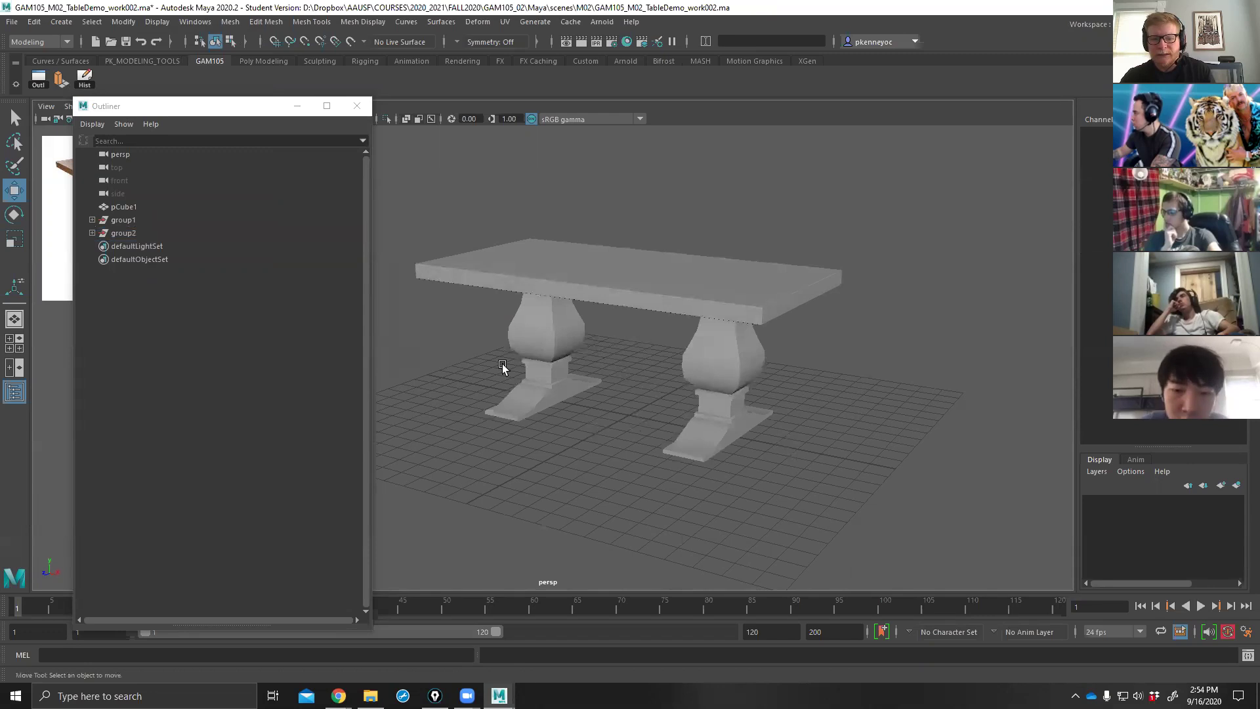
pyautogui.keyDown('alt'); pyautogui.moveTo(604, 402); pyautogui.dragTo(501, 376); pyautogui.keyUp('alt')
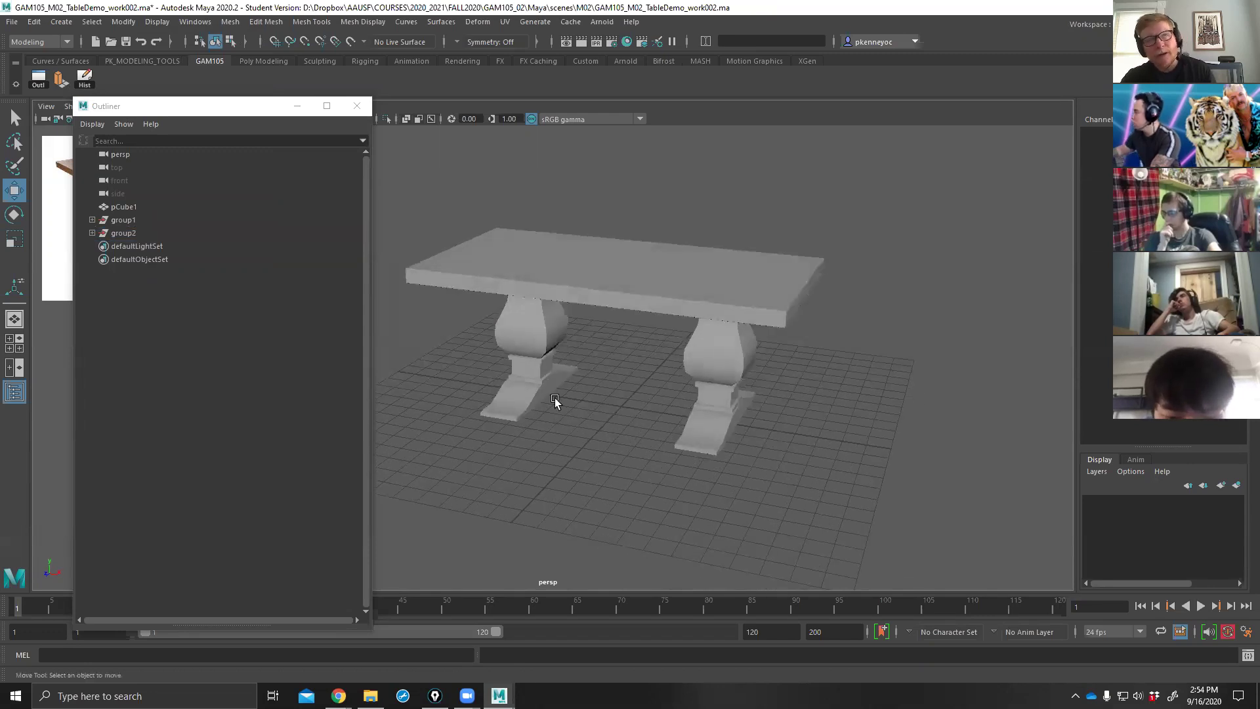
pyautogui.keyDown('alt'); pyautogui.moveTo(599, 444); pyautogui.dragTo(430, 301); pyautogui.keyUp('alt')
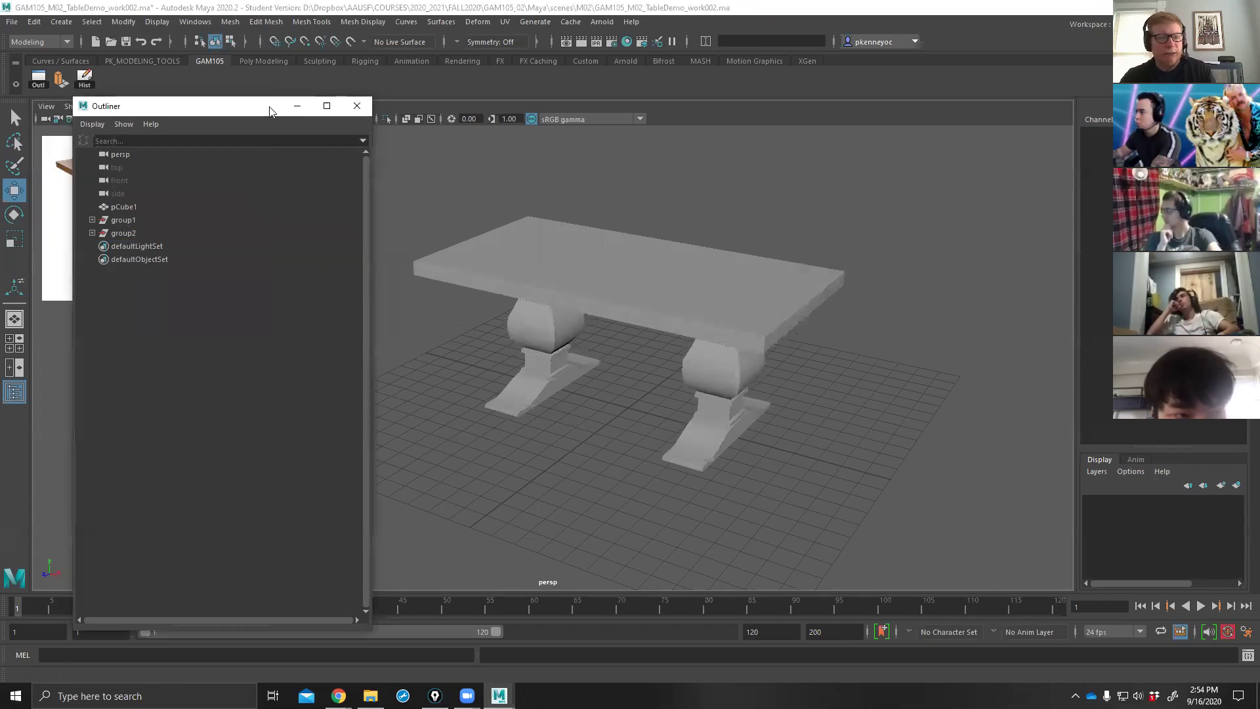
pyautogui.moveTo(269, 107); pyautogui.dragTo(429, 118)
pyautogui.keyDown('alt'); pyautogui.moveTo(579, 358); pyautogui.dragTo(584, 355); pyautogui.keyUp('alt')
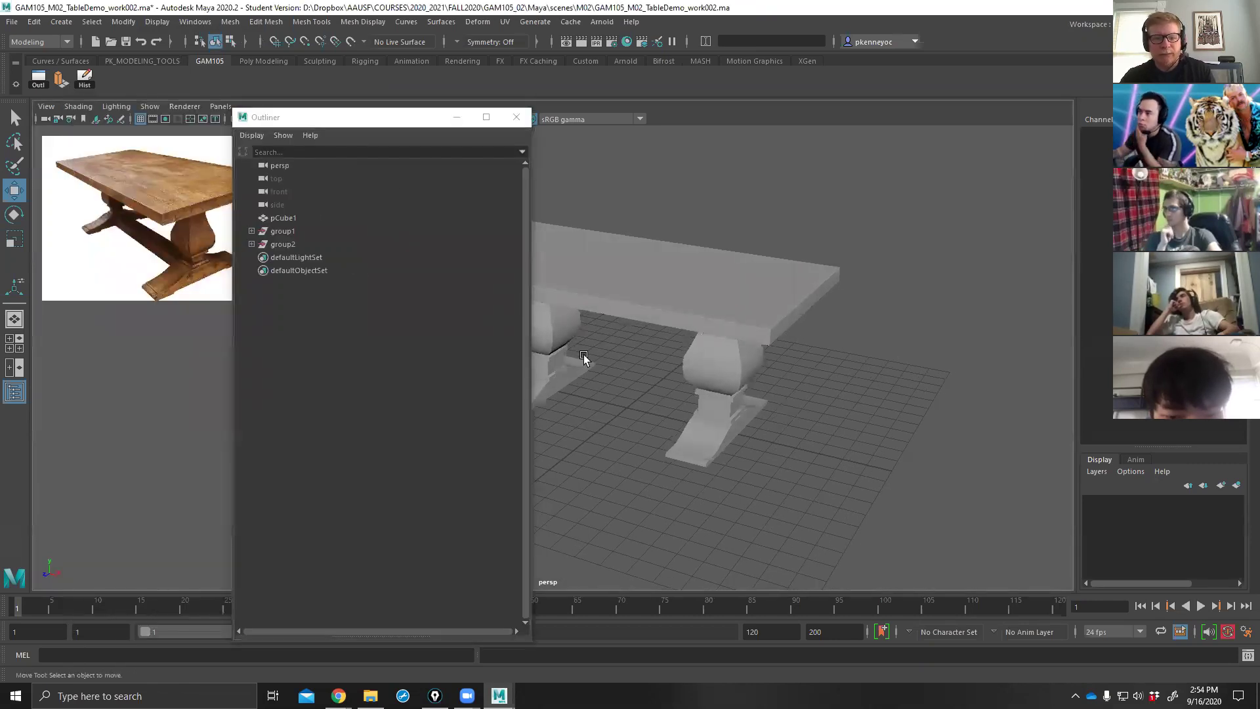
pyautogui.click(515, 116)
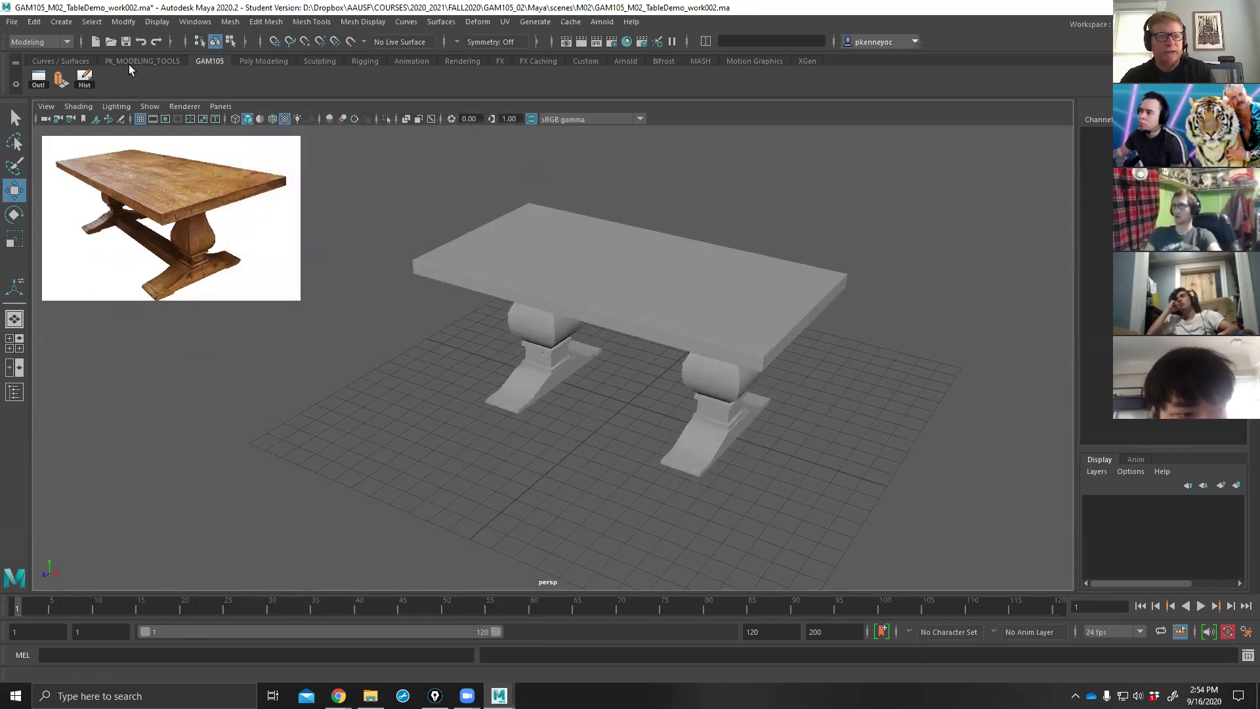
# Create a long, narrow polygon cube on the grid in front of the table as the connecting rung.
pyautogui.click(237, 60)
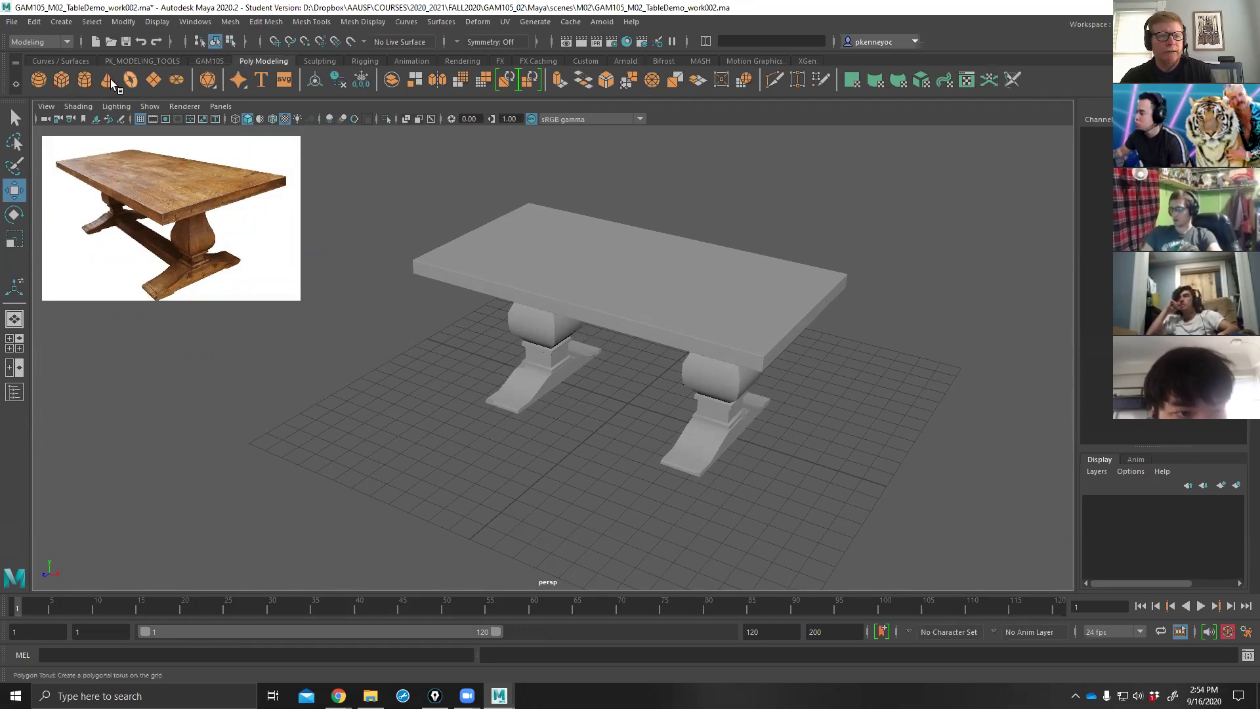
pyautogui.click(62, 79)
pyautogui.keyDown('alt'); pyautogui.moveTo(424, 423); pyautogui.dragTo(690, 462); pyautogui.keyUp('alt')
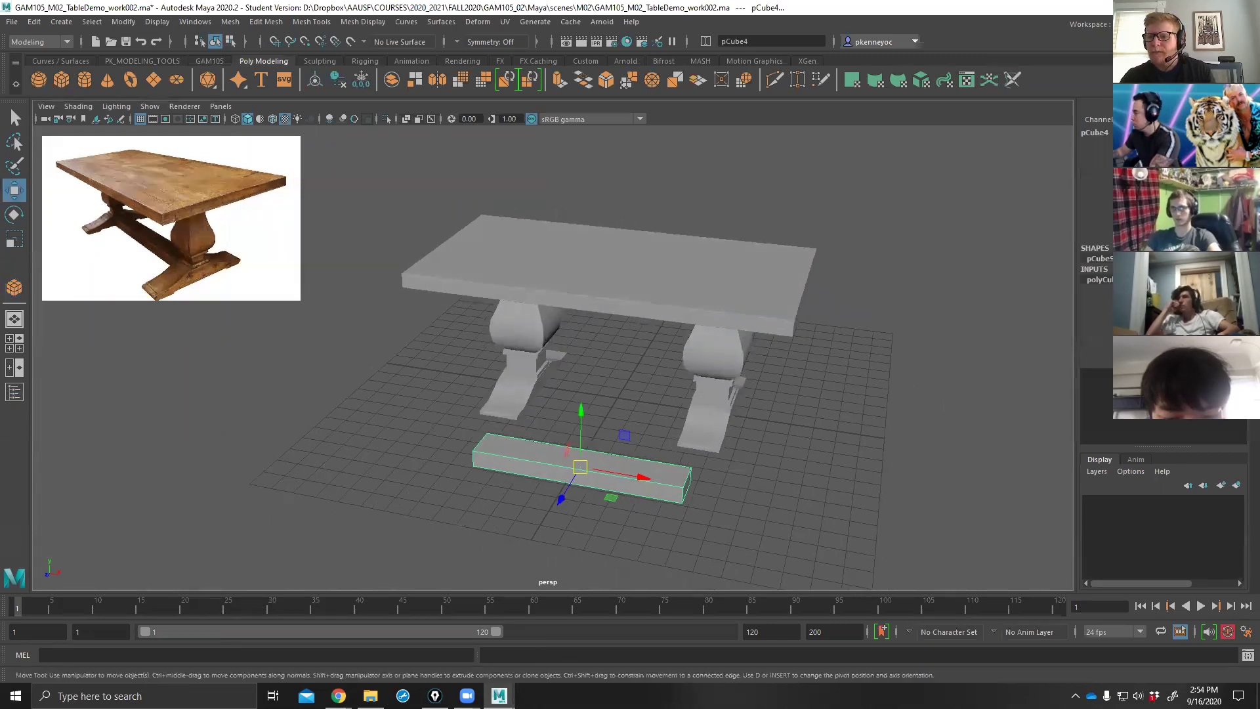
# Center the rung beneath the tabletop, raise it between the two feet with the Move tool, and deselect it.
pyautogui.moveTo(1181, 142); pyautogui.dragTo(1181, 164)
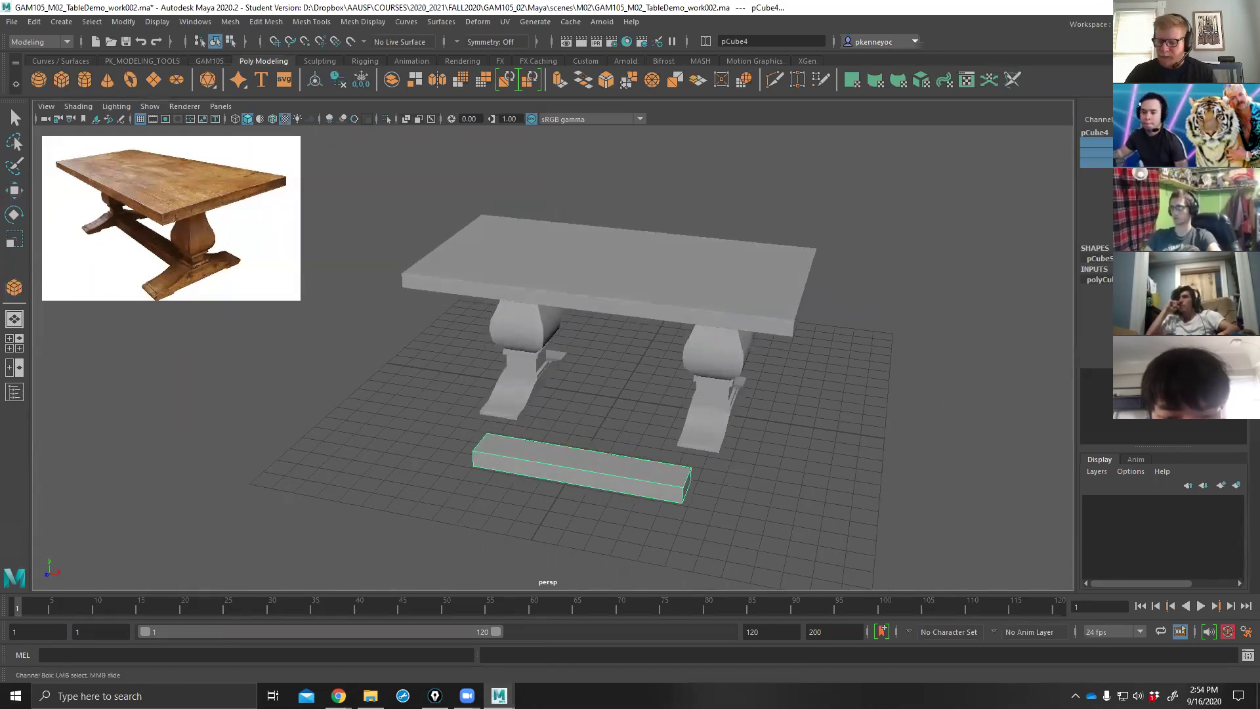
pyautogui.moveTo(1181, 163); pyautogui.dragTo(1155, 164, button='middle')
pyautogui.keyDown('alt'); pyautogui.moveTo(752, 439); pyautogui.dragTo(789, 433); pyautogui.keyUp('alt')
pyautogui.keyDown('alt'); pyautogui.moveTo(753, 453); pyautogui.dragTo(772, 434, button='right'); pyautogui.keyUp('alt')
pyautogui.press('w')
pyautogui.moveTo(610, 392); pyautogui.dragTo(568, 484)
pyautogui.click(630, 502)
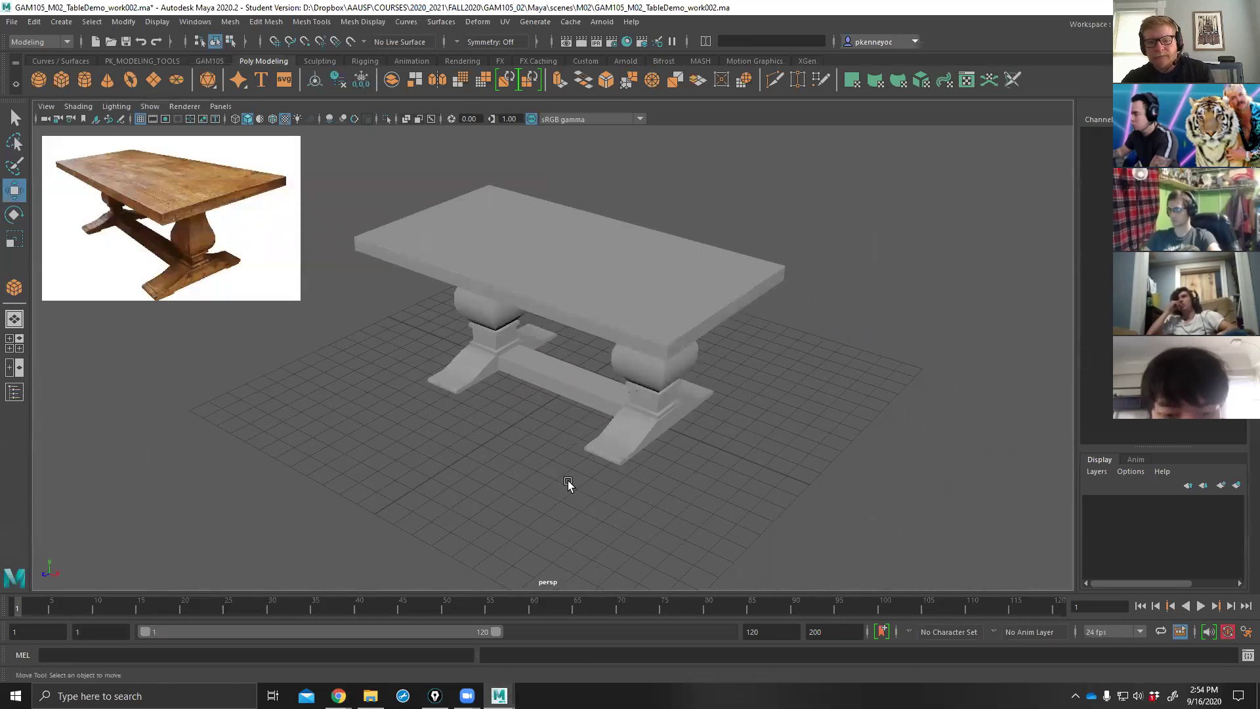
# Rename the tabletop object as Table_Top.
pyautogui.click(569, 389)
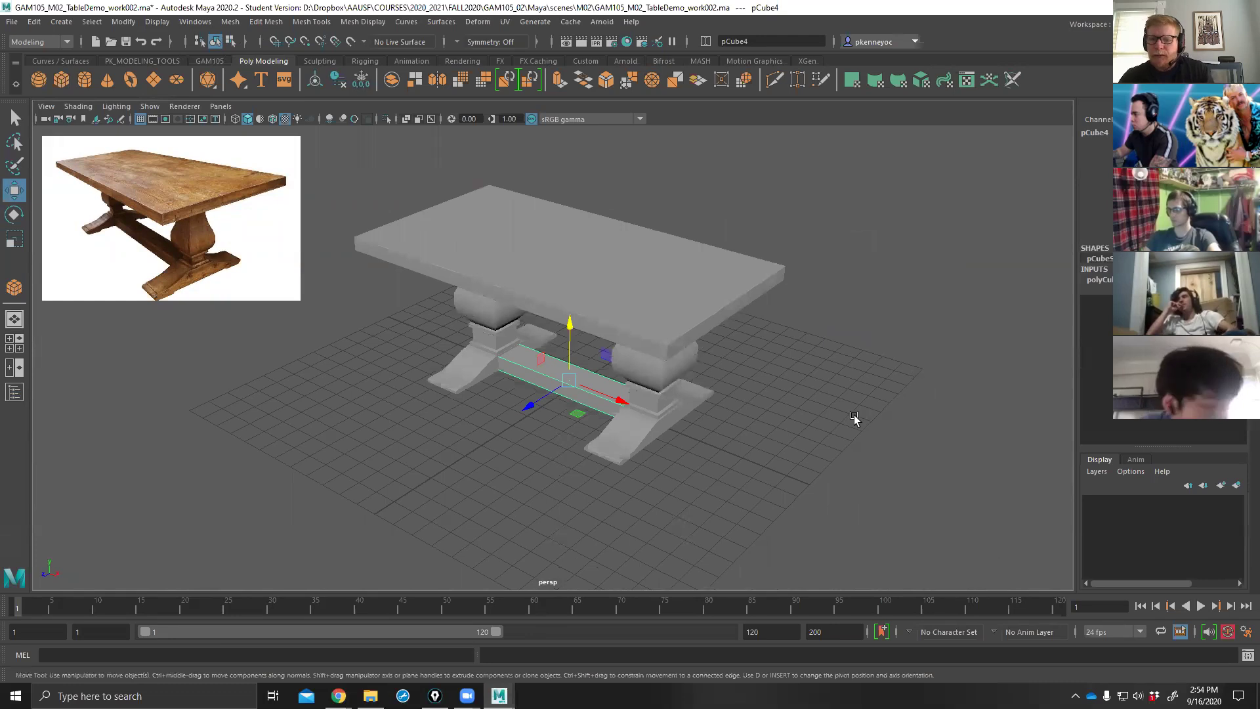
pyautogui.click(720, 284)
pyautogui.doubleClick(1094, 133)
pyautogui.write('Table')
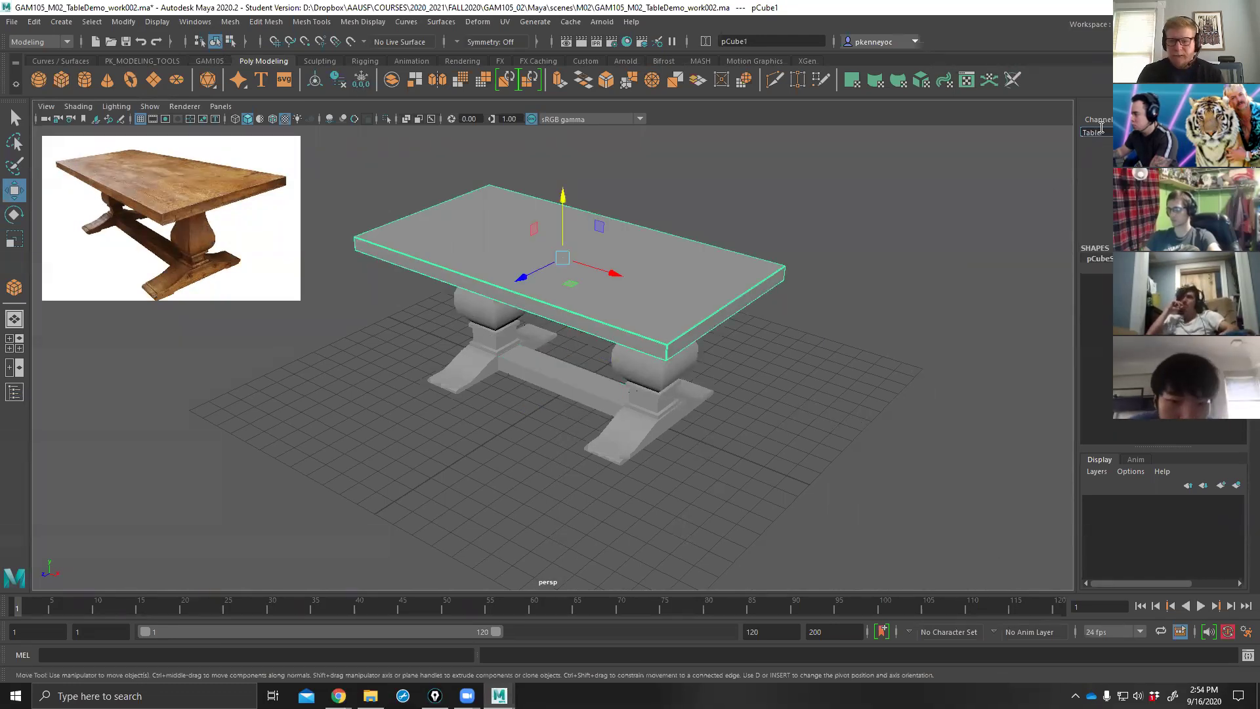
pyautogui.write('_T')
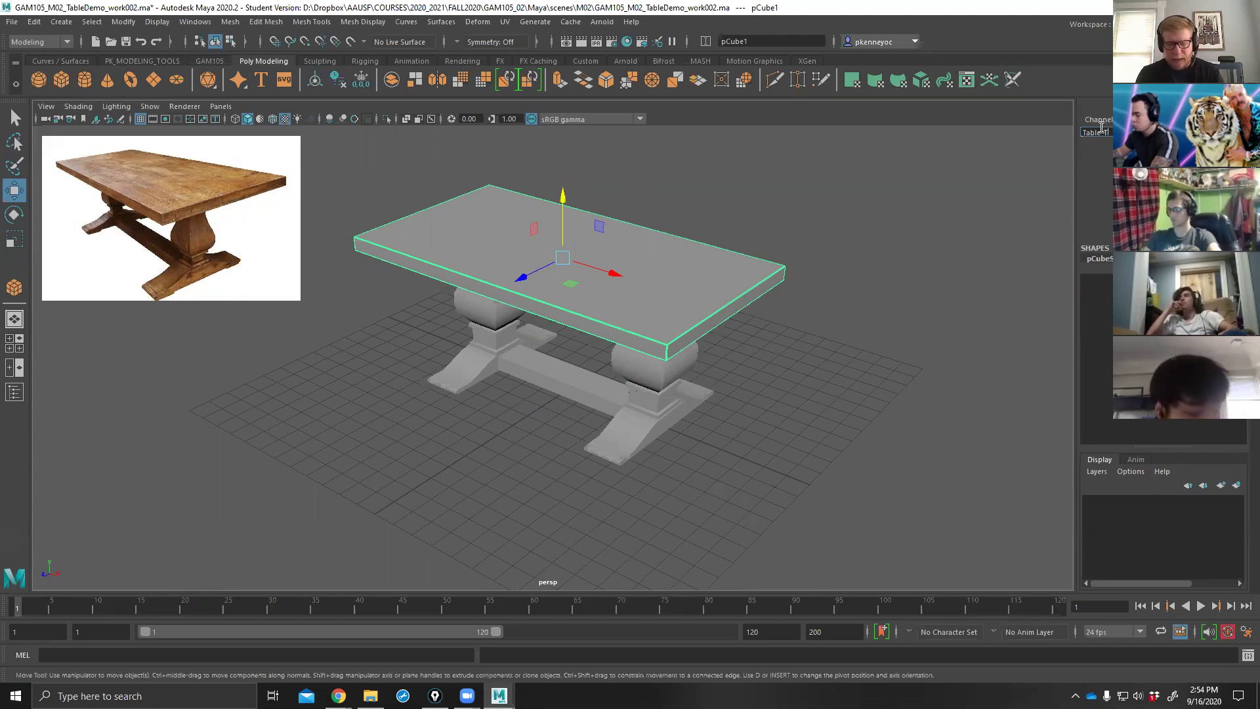
pyautogui.write('op')
pyautogui.press('Return')
# Rename the pedestal in group1 as Table_Leg01.
pyautogui.keyDown('alt'); pyautogui.moveTo(663, 478); pyautogui.dragTo(659, 374); pyautogui.keyUp('alt')
pyautogui.click(660, 374)
pyautogui.doubleClick(1105, 137)
pyautogui.write('Table')
pyautogui.write('_Leg01')
pyautogui.press('Return')
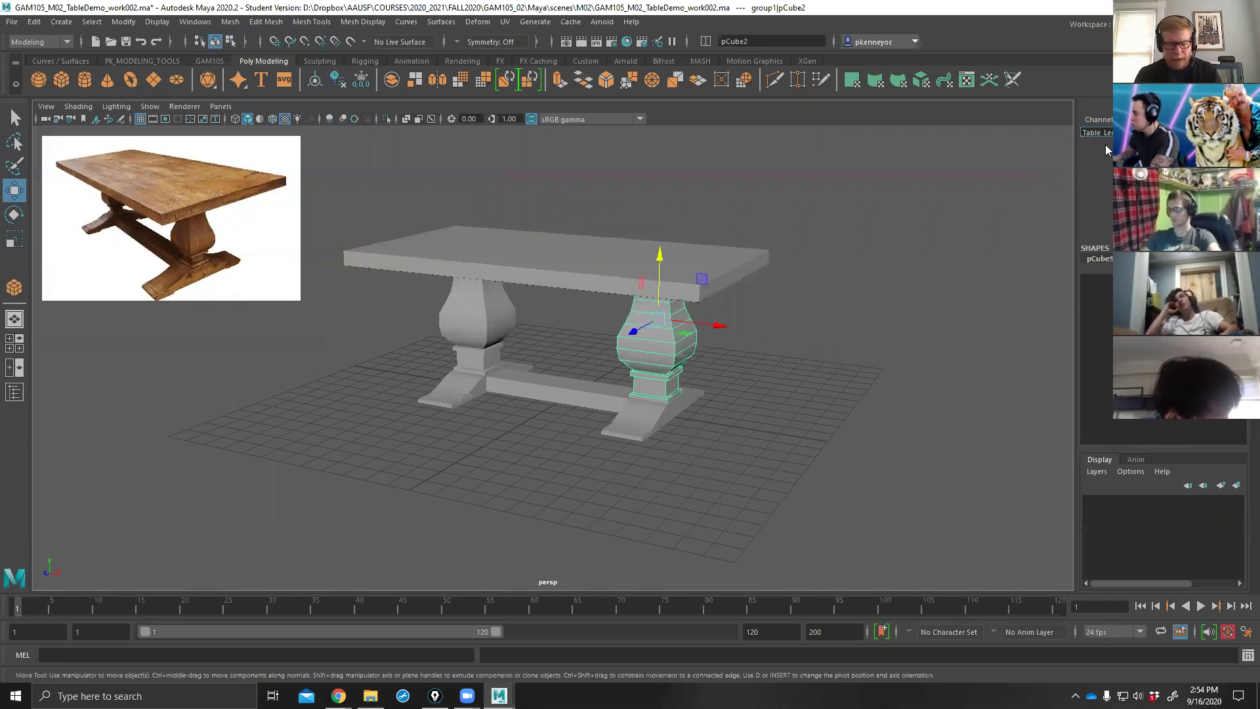
# Rename the foot under Table_Leg01 as Table_Foot01.
pyautogui.click(635, 422)
pyautogui.doubleClick(1096, 133)
pyautogui.write('Tabl')
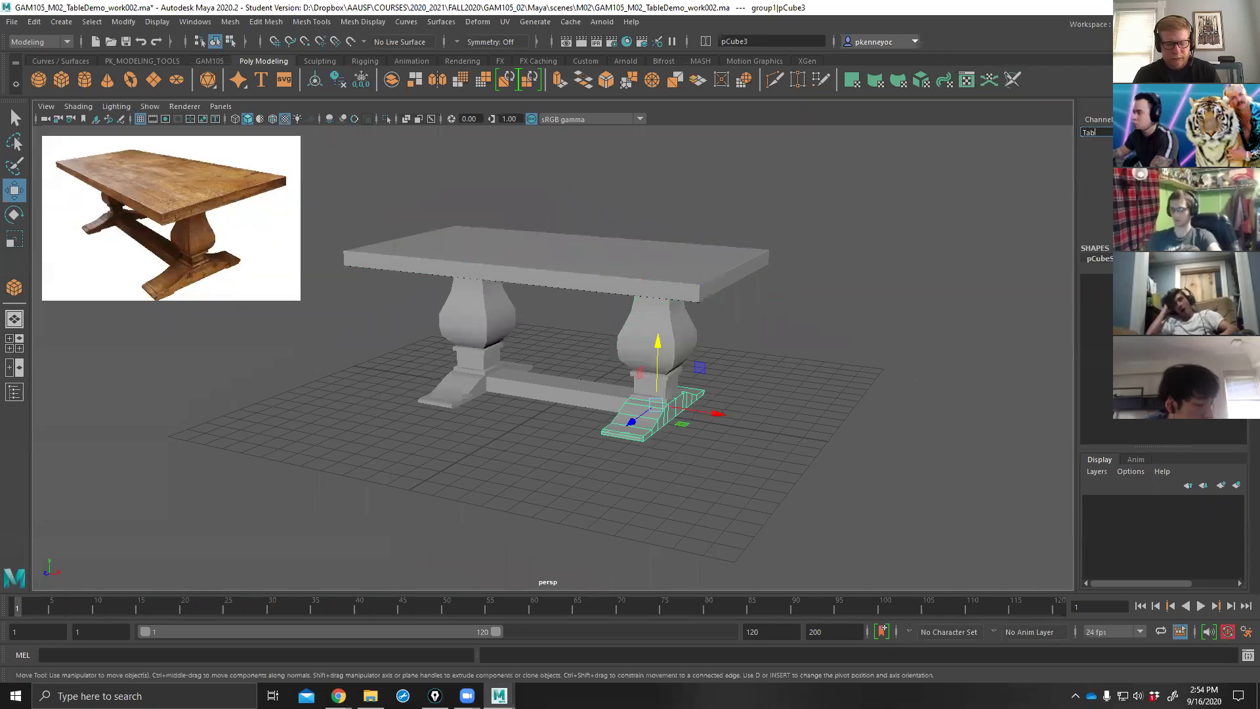
pyautogui.write('e_Fo')
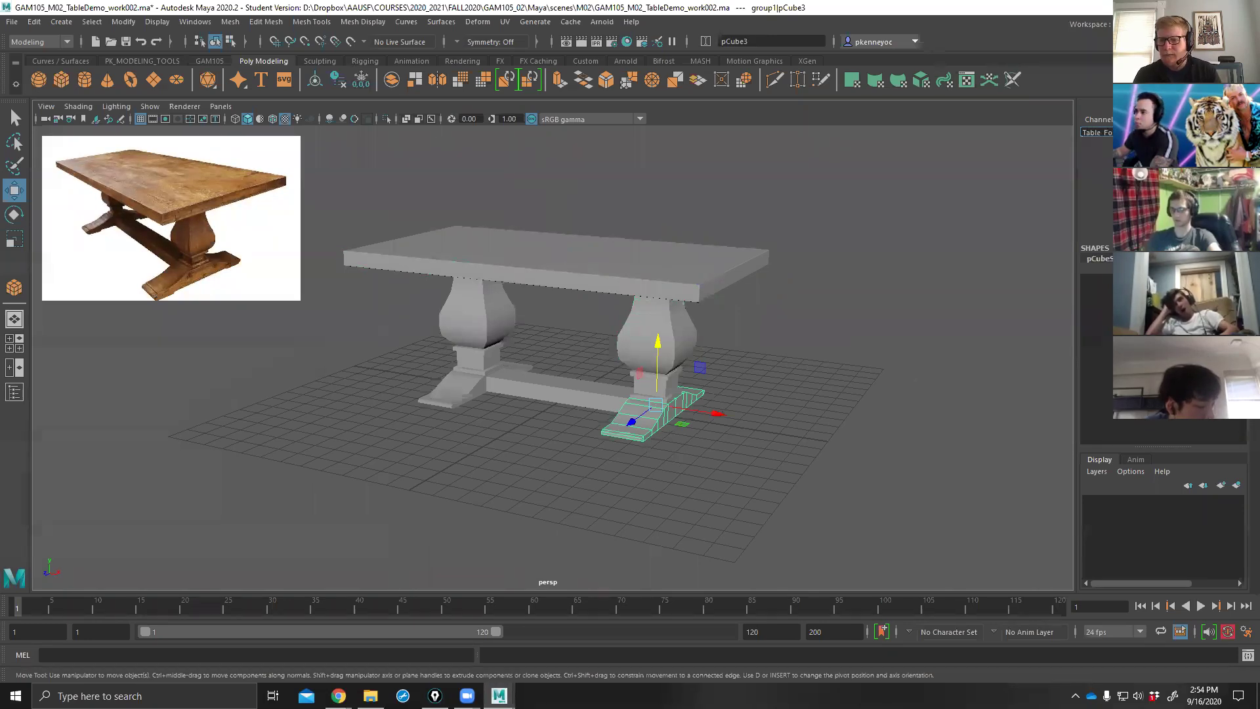
pyautogui.press('Return')
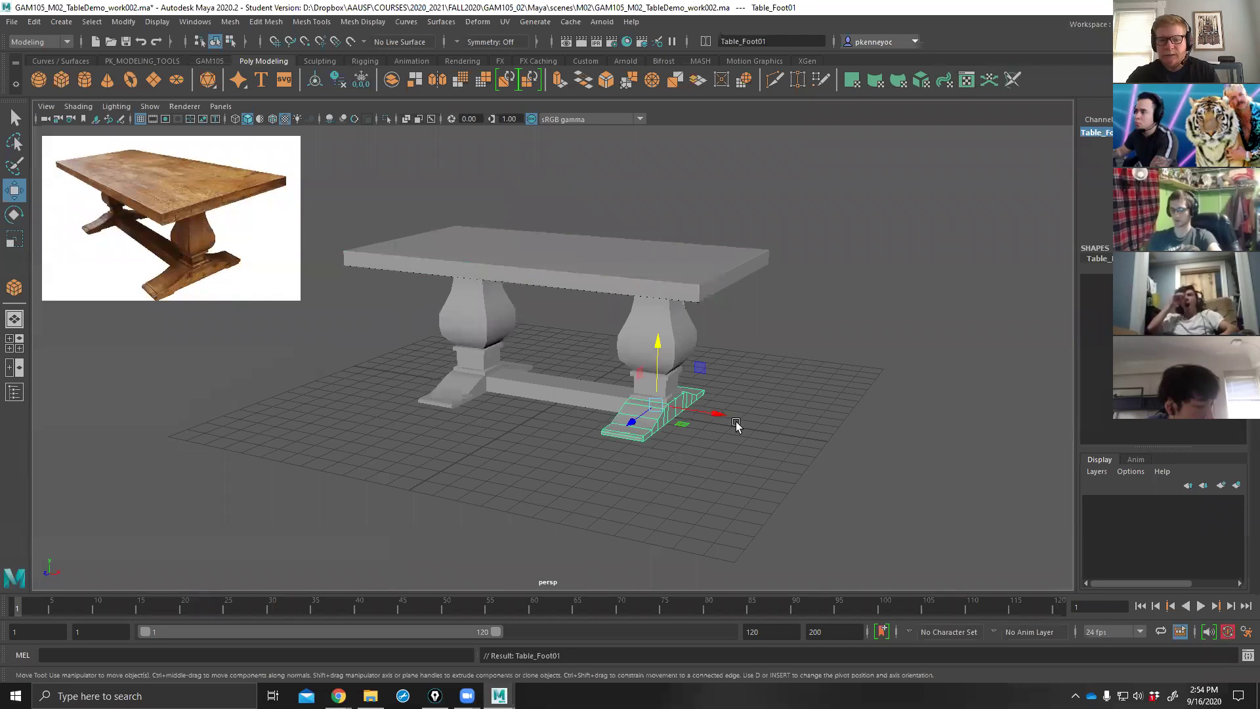
# Rename the connecting beam between the feet as Table_Rung.
pyautogui.click(483, 317)
pyautogui.click(475, 390)
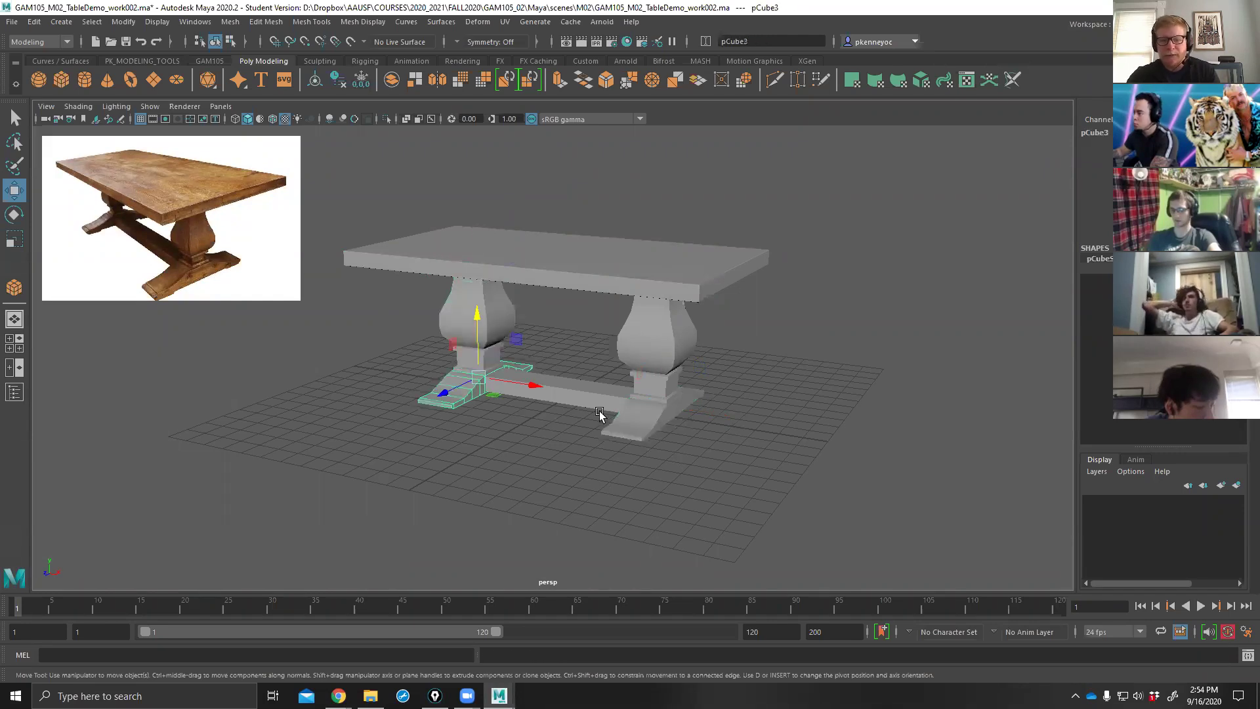
pyautogui.click(603, 399)
pyautogui.keyDown('alt'); pyautogui.moveTo(842, 329); pyautogui.dragTo(843, 338); pyautogui.keyUp('alt')
pyautogui.doubleClick(1094, 132)
pyautogui.write('Table_Rung')
pyautogui.press('Return')
# Deselect the rung, examine the assembled table, and select Table_Leg01 for a close look at the base.
pyautogui.keyDown('alt'); pyautogui.moveTo(711, 402); pyautogui.dragTo(821, 394); pyautogui.keyUp('alt')
pyautogui.click(844, 338)
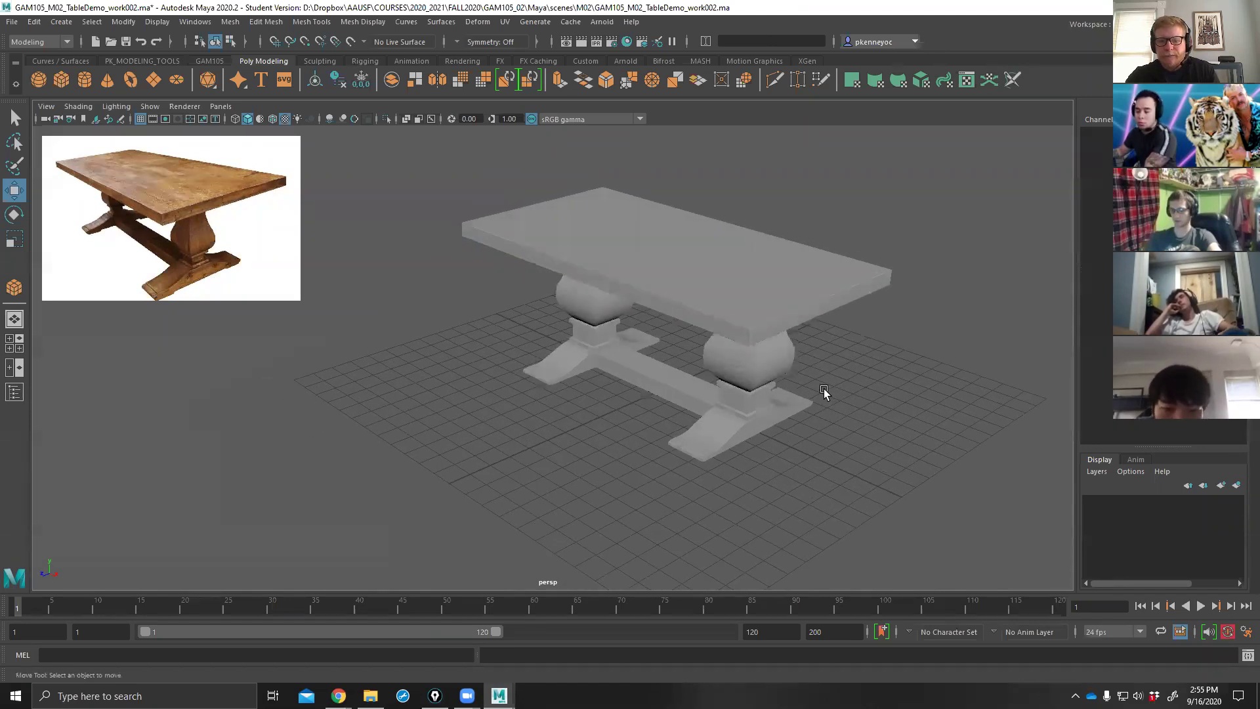
pyautogui.click(739, 341)
pyautogui.click(758, 370)
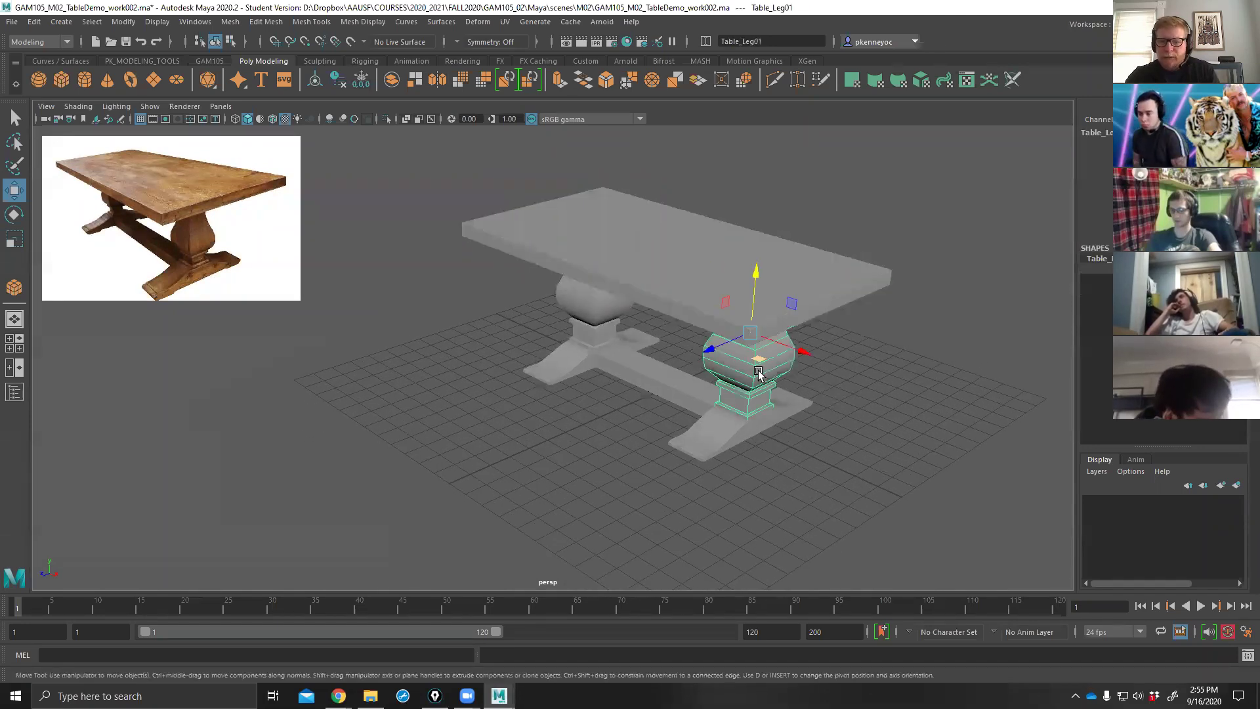
pyautogui.keyDown('alt'); pyautogui.moveTo(790, 391); pyautogui.dragTo(706, 363, button='middle'); pyautogui.keyUp('alt')
pyautogui.keyDown('alt'); pyautogui.moveTo(715, 380); pyautogui.dragTo(897, 353, button='right'); pyautogui.keyUp('alt')
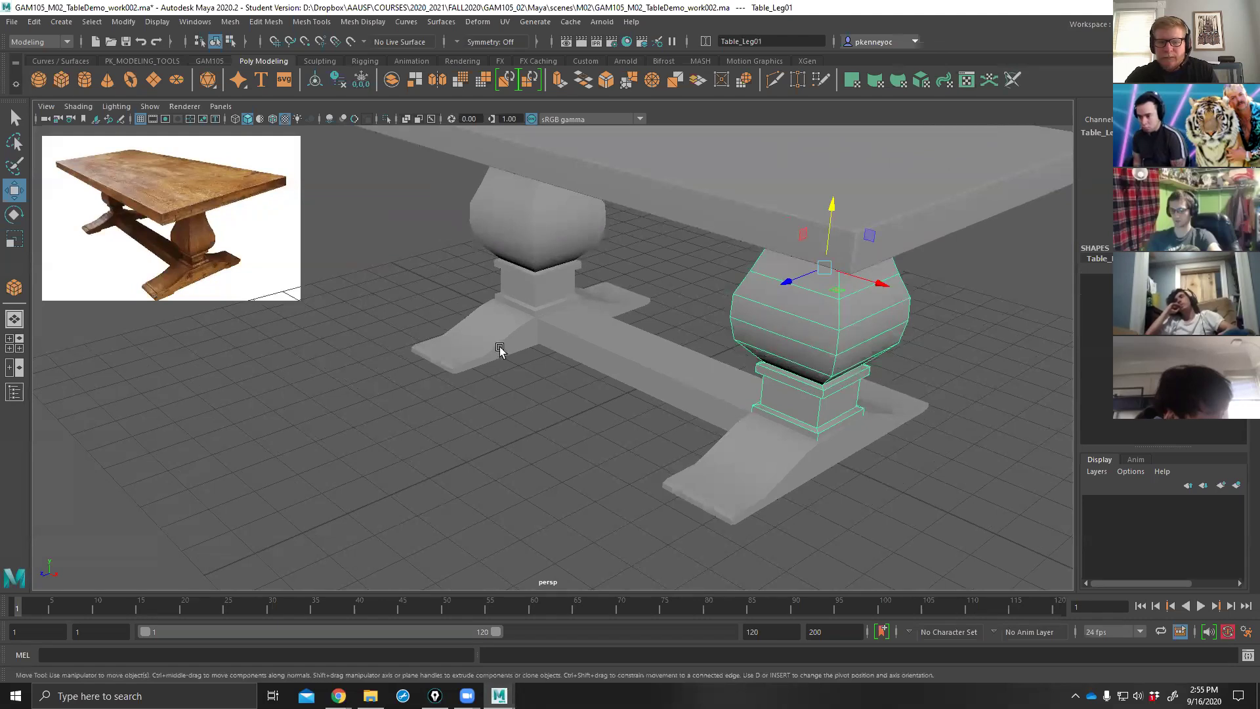
pyautogui.keyDown('alt'); pyautogui.moveTo(500, 350); pyautogui.dragTo(380, 342); pyautogui.keyUp('alt')
# Save the scene as a new version named GAM105_M02_TableDemo_work003.ma.
pyautogui.click(12, 21)
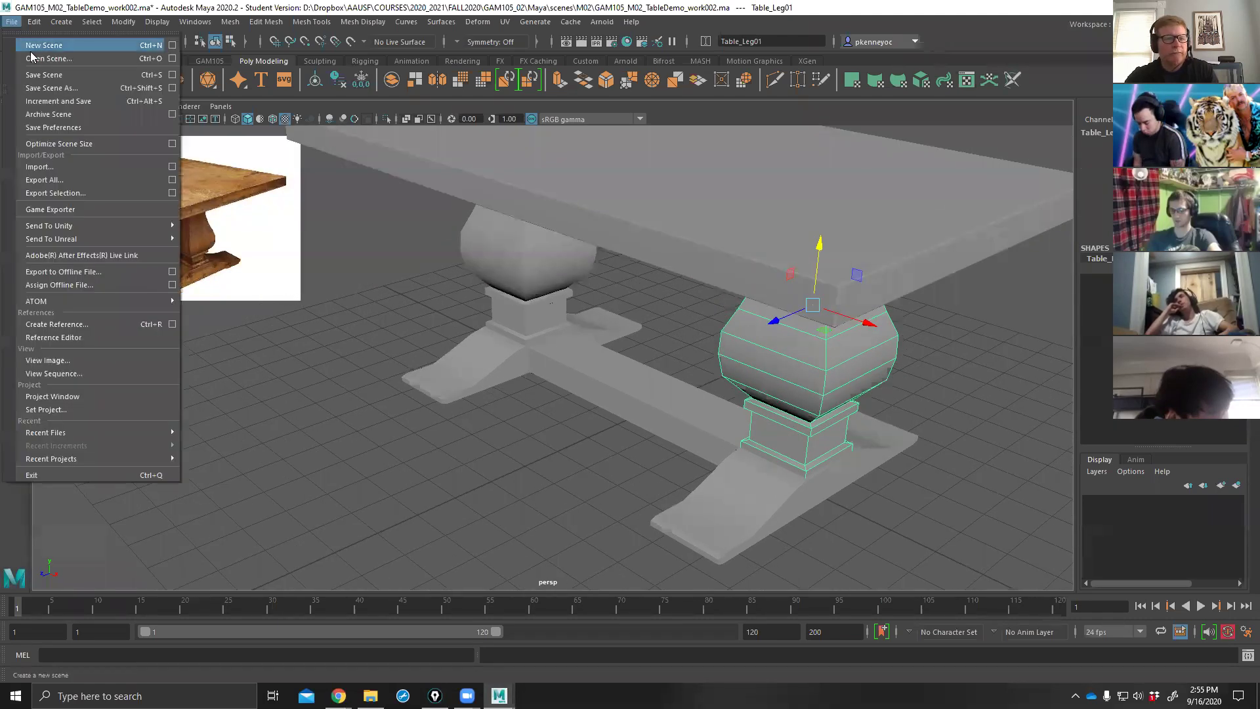
pyautogui.click(43, 89)
pyautogui.click(455, 218)
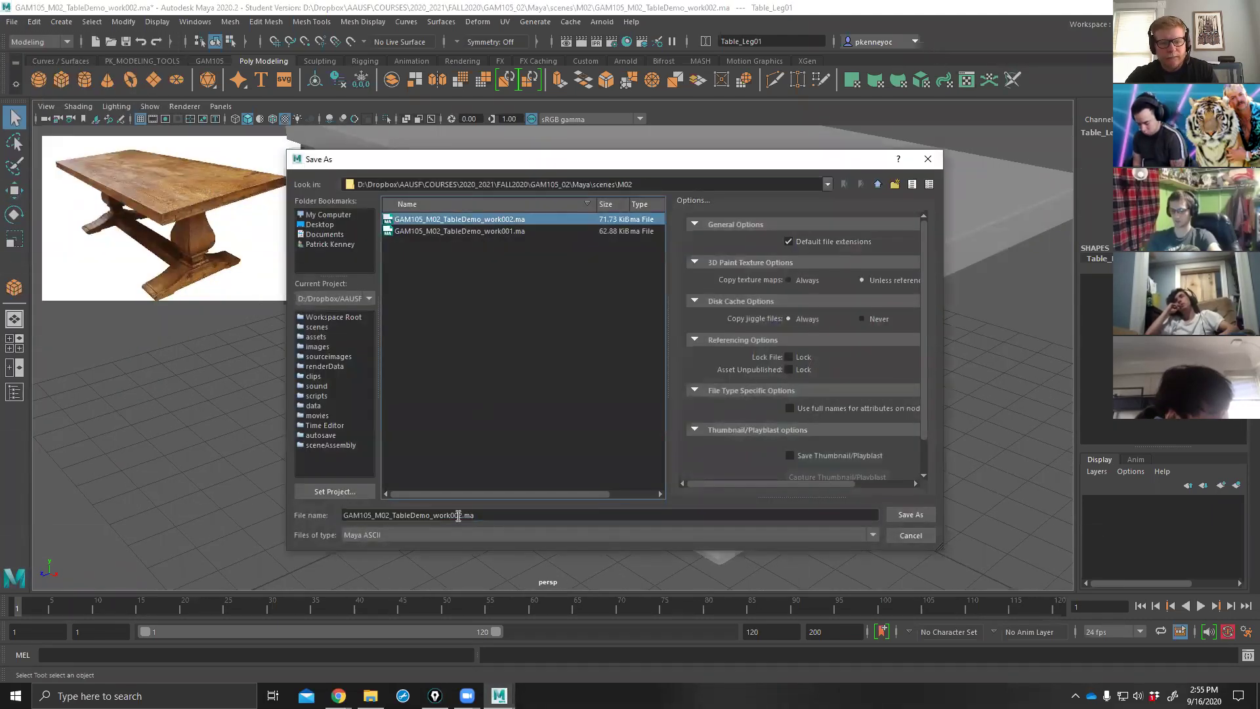
pyautogui.click(459, 514)
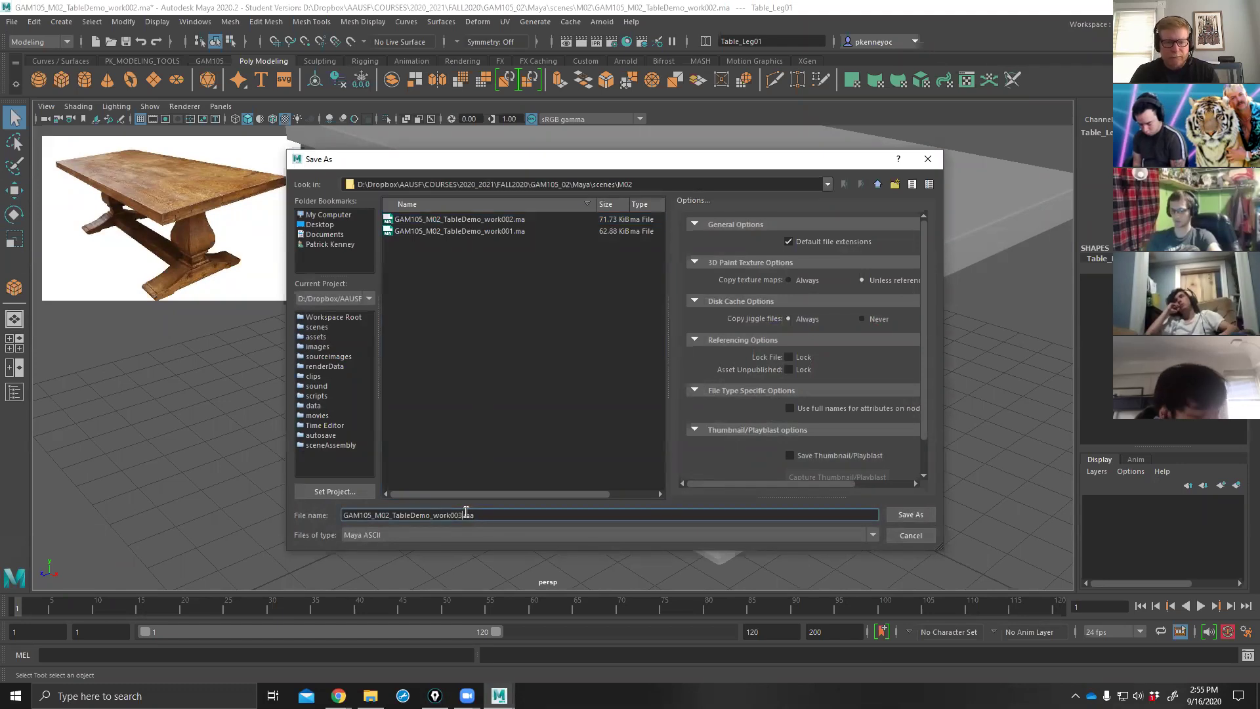
pyautogui.press('Return')
pyautogui.click(601, 359)
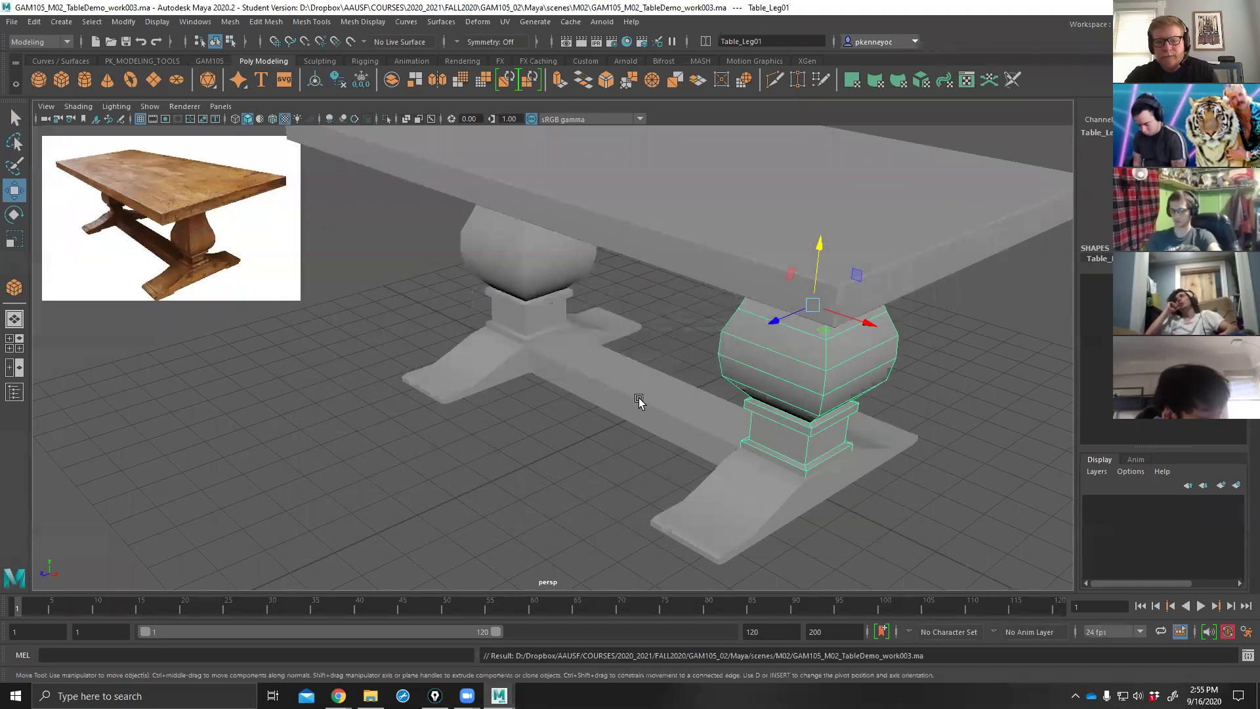
# Open the Outliner and group group1, group2 and Table_Top together.
pyautogui.press('w')
pyautogui.scroll(-5, 617, 433)
pyautogui.keyDown('alt'); pyautogui.moveTo(606, 446); pyautogui.dragTo(168, 441); pyautogui.keyUp('alt')
pyautogui.click(15, 393)
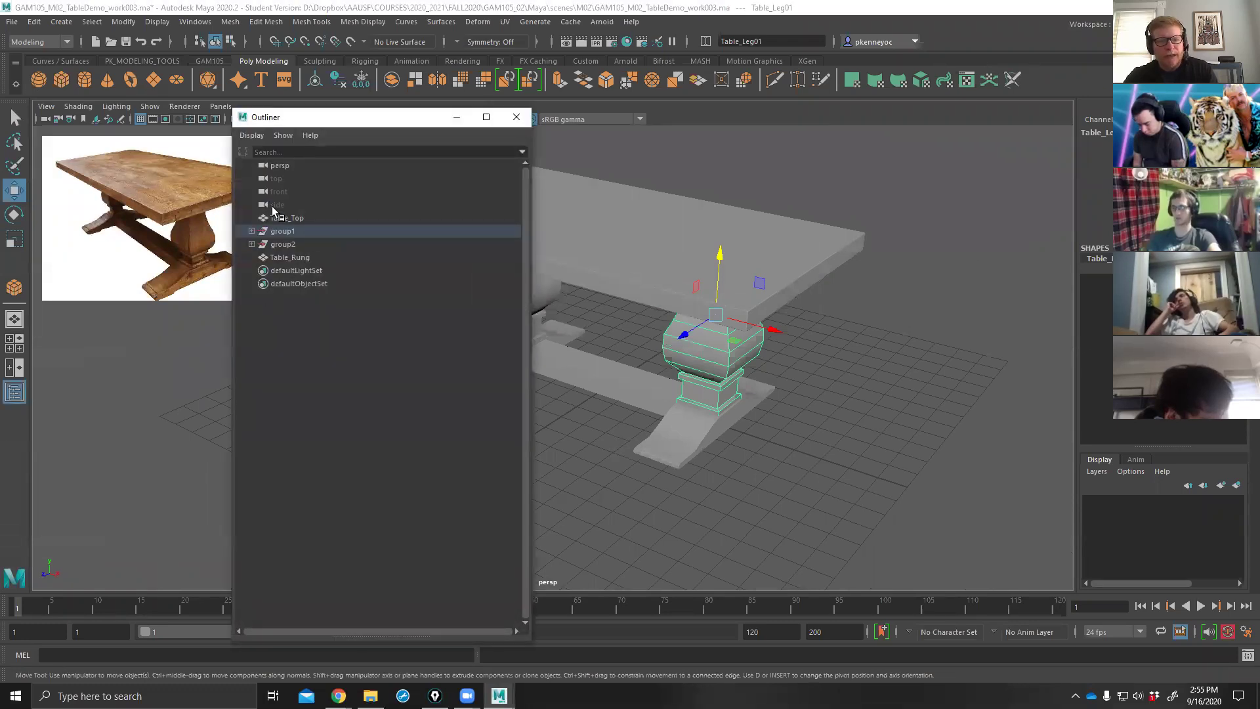
pyautogui.click(286, 244)
pyautogui.keyDown('shift'); pyautogui.click(288, 226); pyautogui.keyUp('shift')
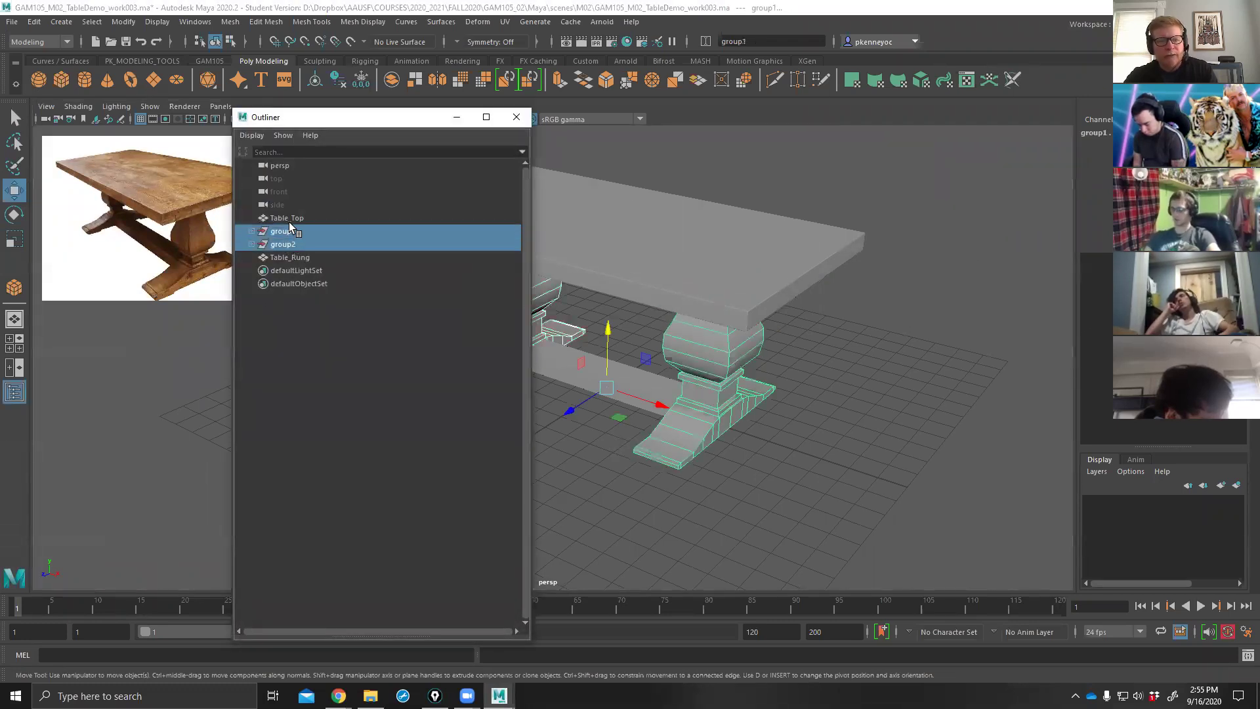
pyautogui.keyDown('ctrl'); pyautogui.click(287, 218); pyautogui.keyUp('ctrl')
pyautogui.hotkey('ctrl', 'g')
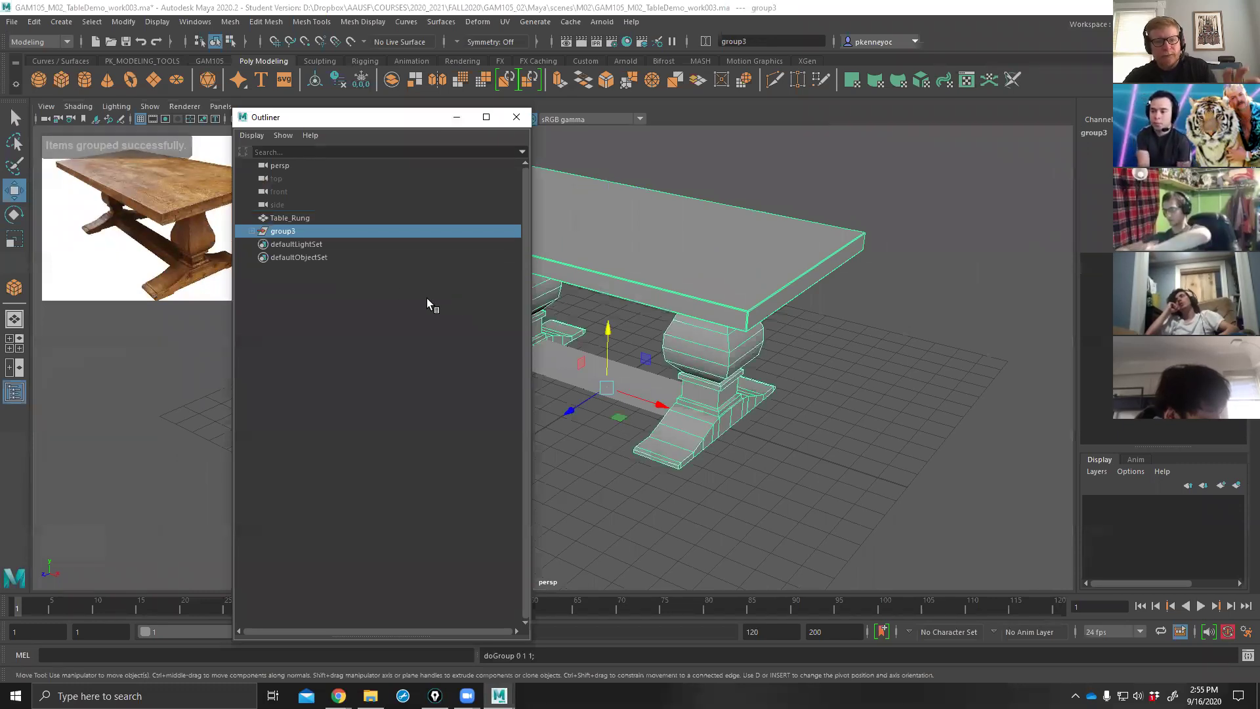
# Move Table_Rung into the new group3 and expand that group in the Outliner.
pyautogui.click(289, 218)
pyautogui.moveTo(289, 217); pyautogui.dragTo(287, 233, button='middle')
pyautogui.click(252, 218)
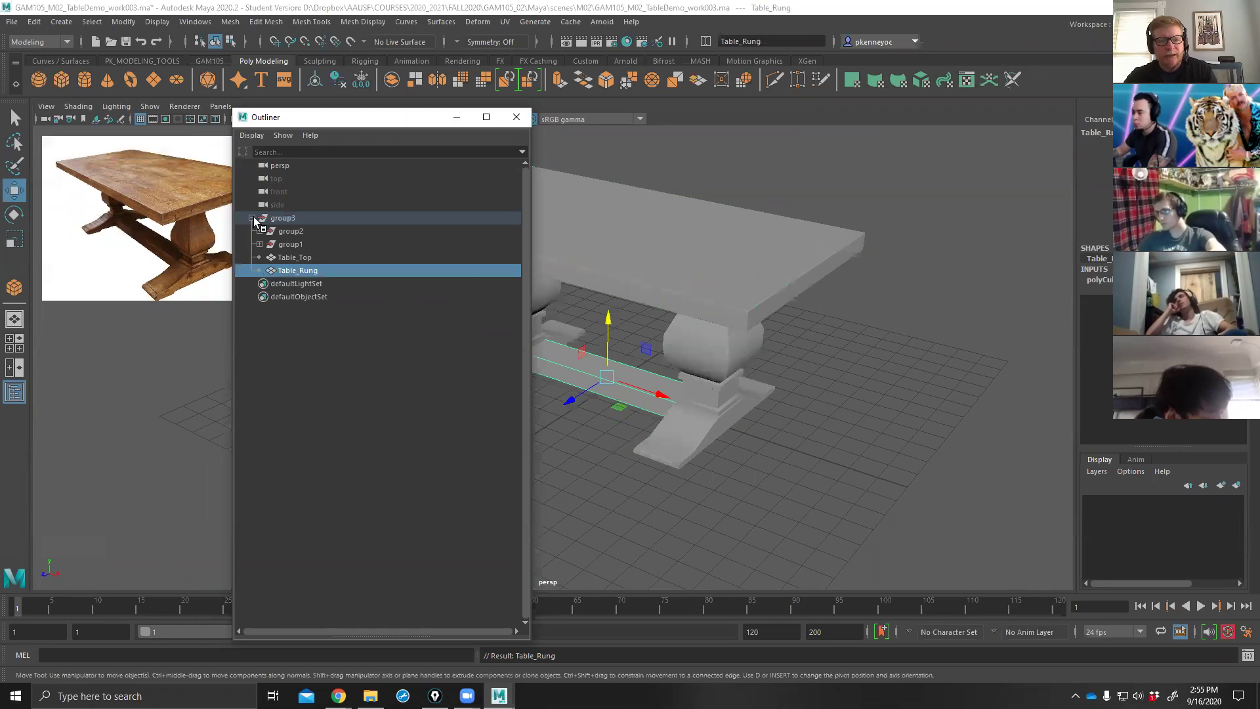
# Rename the parent group, group3, as Table.
pyautogui.doubleClick(289, 219)
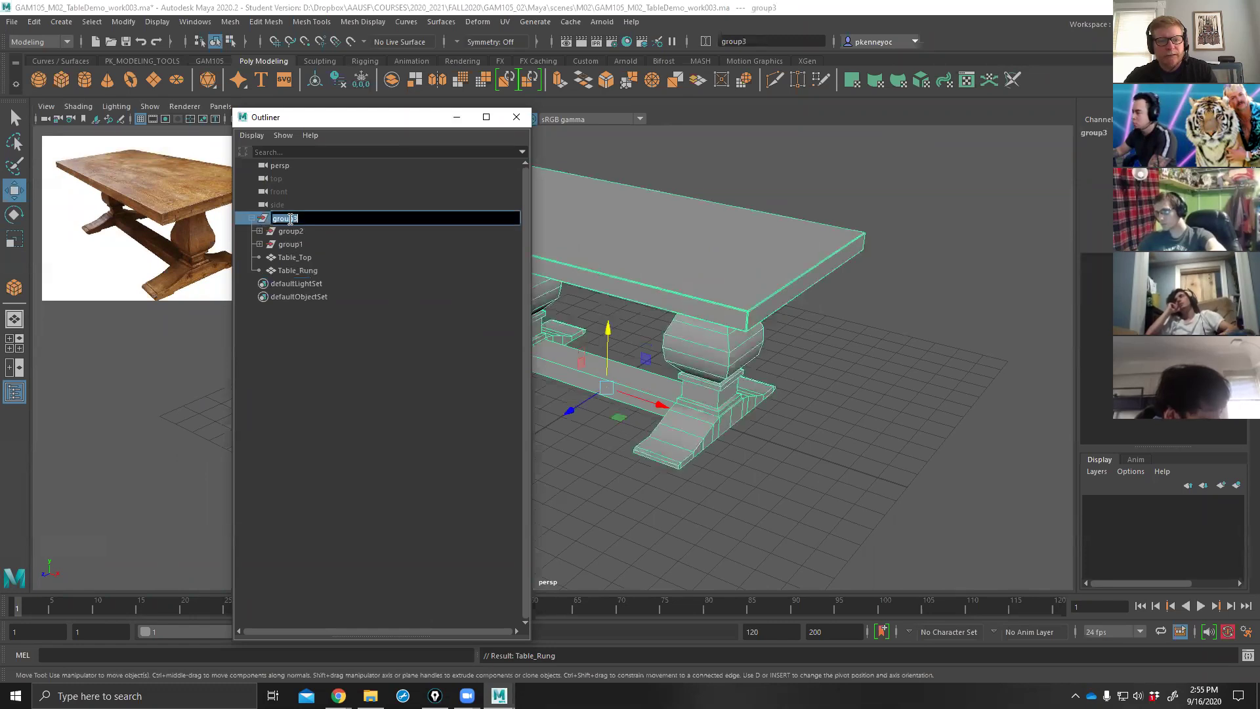
pyautogui.write('Table')
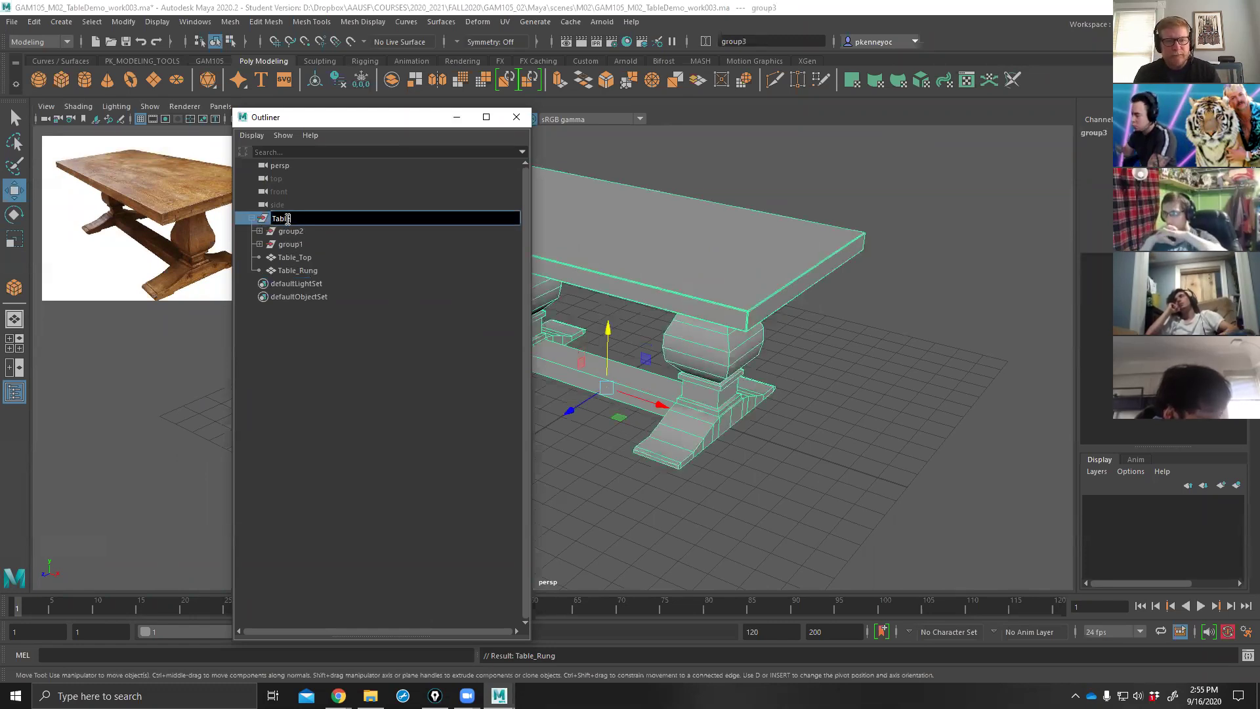
pyautogui.press('Return')
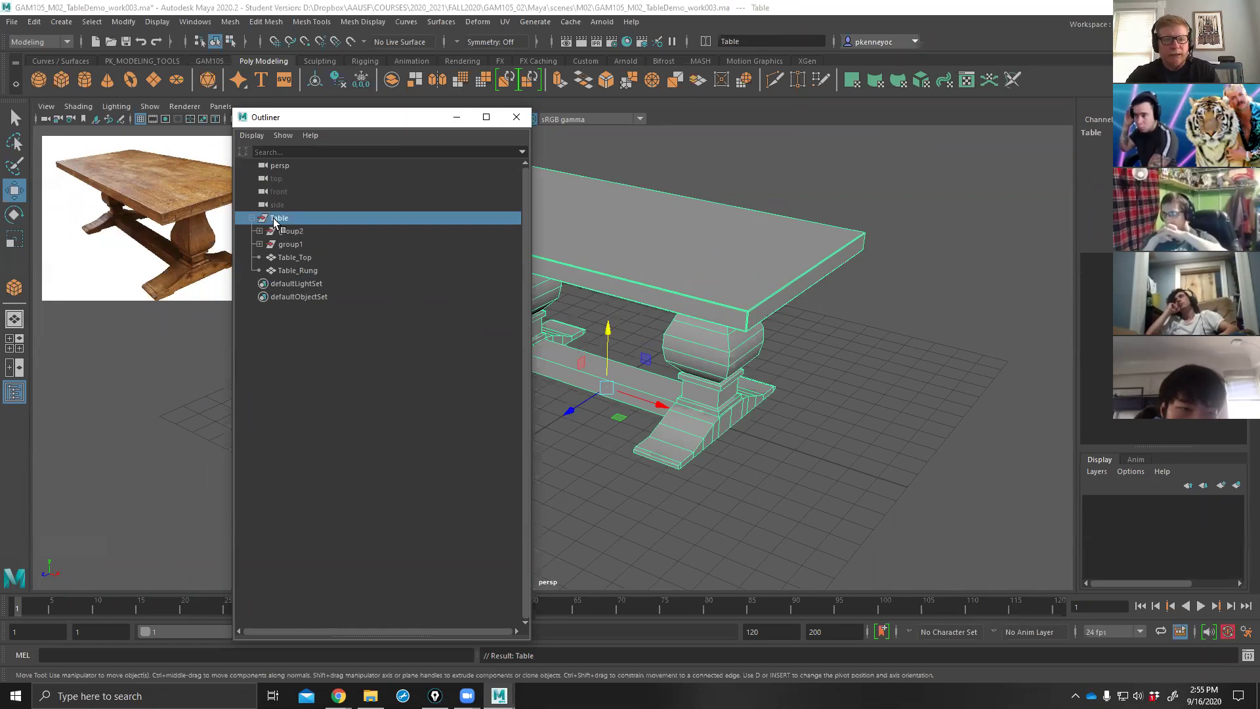
# Rename the parent group Table as Table_GRP.
pyautogui.doubleClick(289, 219)
pyautogui.write('_G')
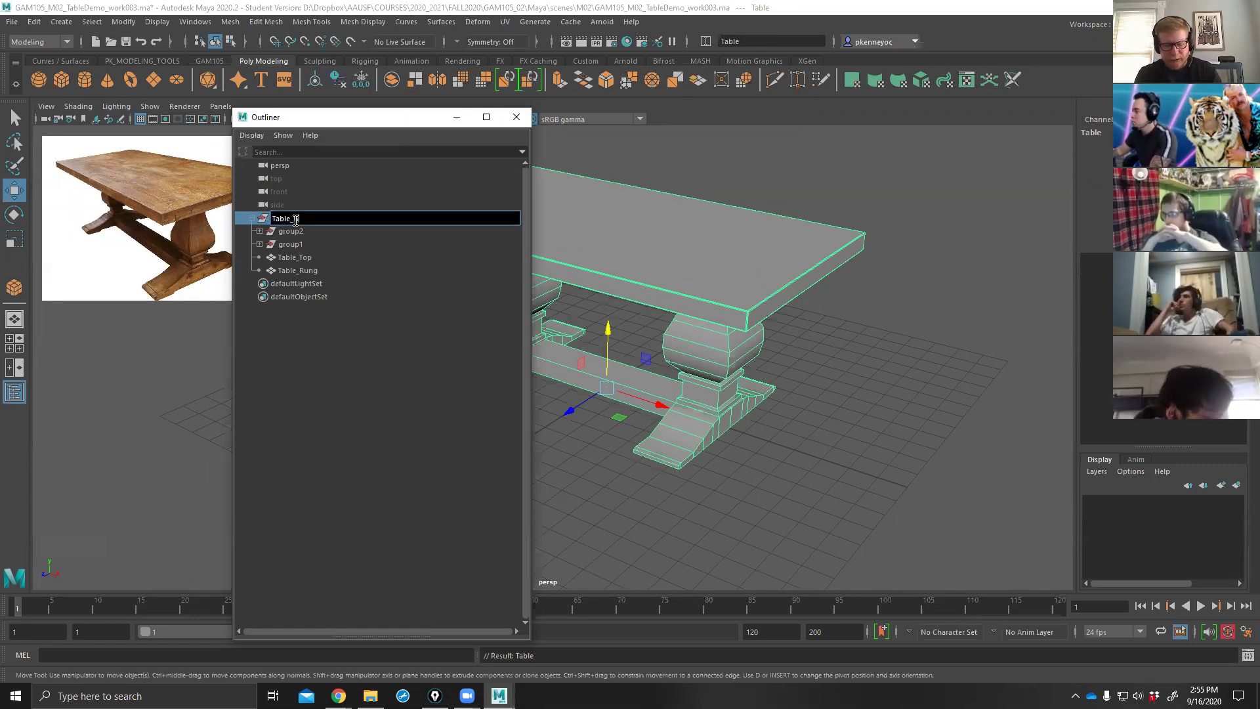
pyautogui.write('R')
pyautogui.press('Return')
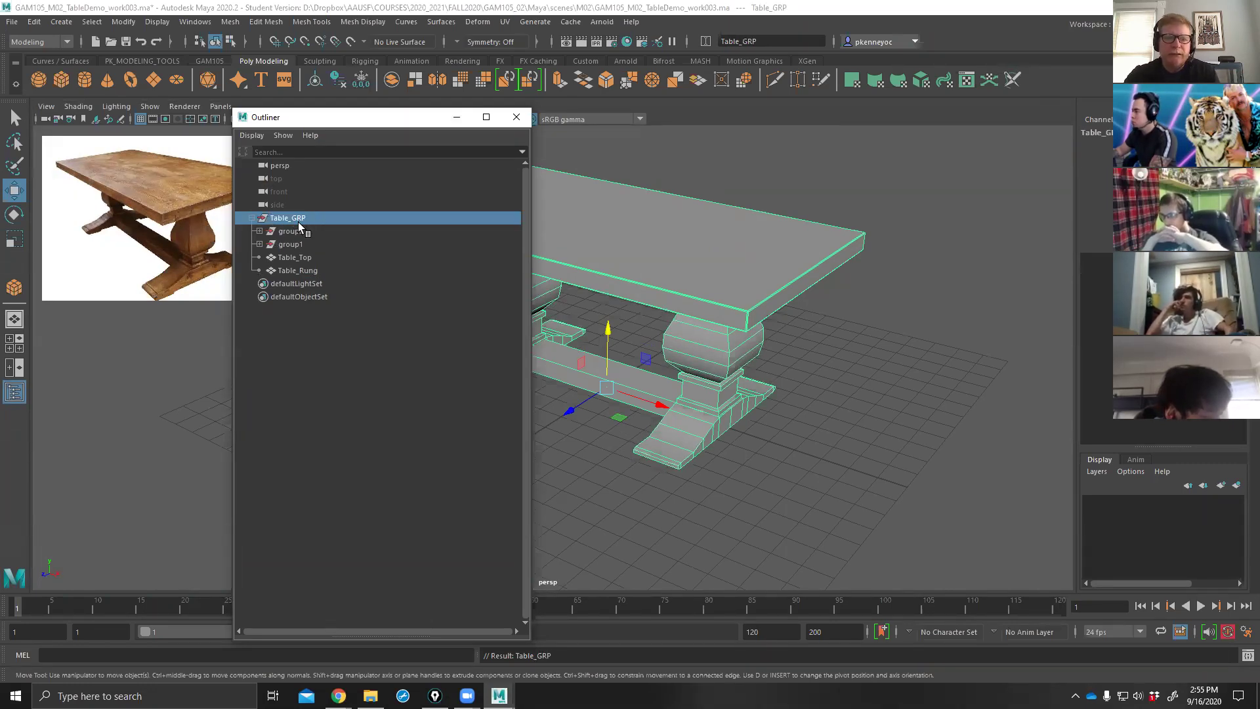
# Expand group2 inside Table_GRP, select it to check which leg it holds, close the Outliner and clear the selection.
pyautogui.click(260, 232)
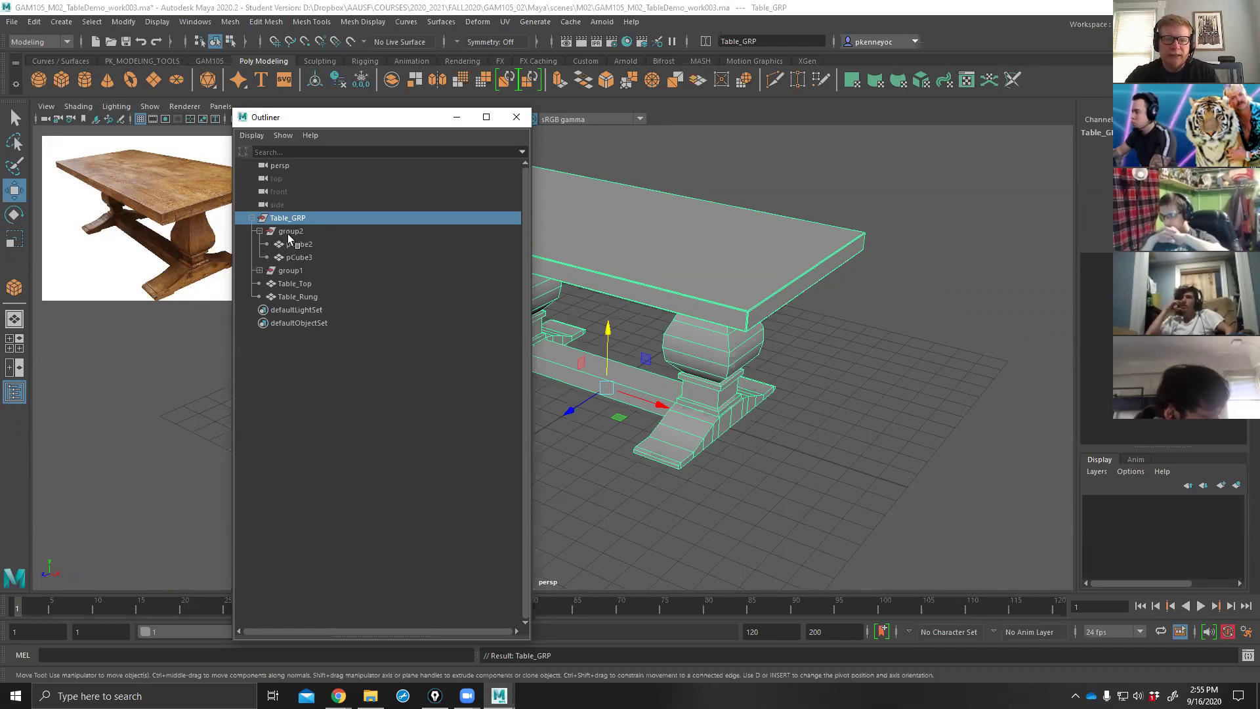
pyautogui.click(288, 233)
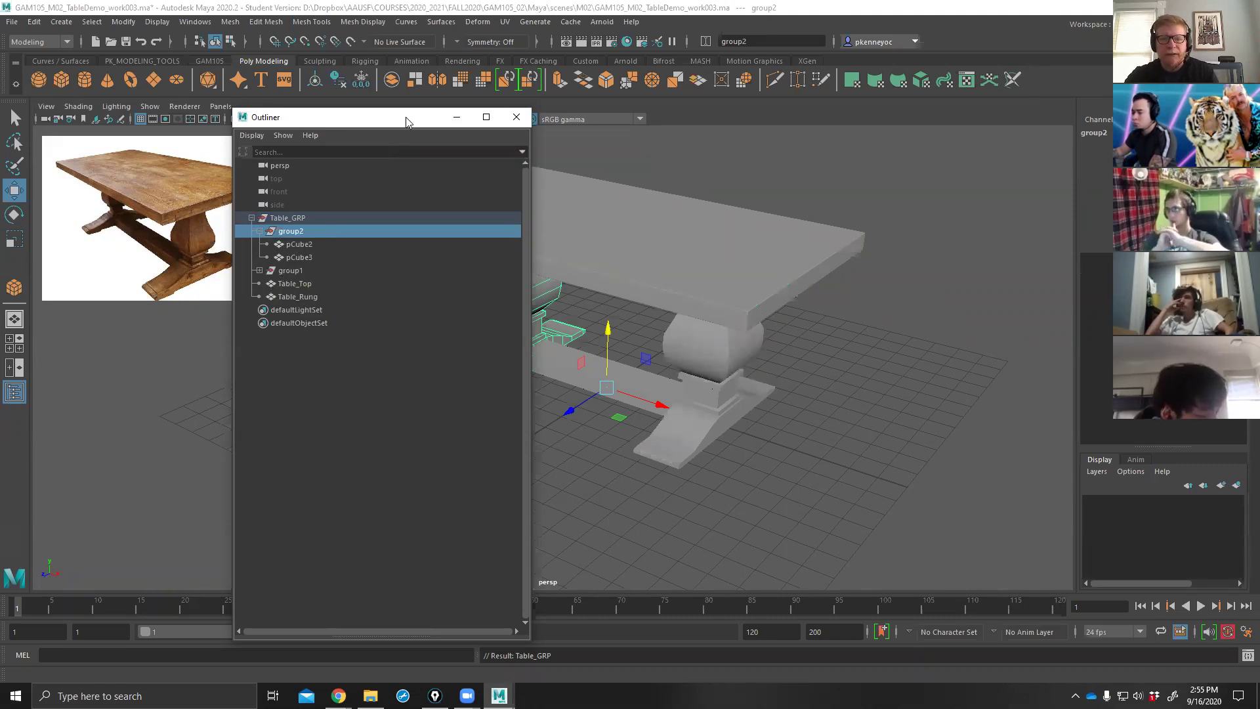
pyautogui.moveTo(405, 120); pyautogui.dragTo(468, 126)
pyautogui.click(579, 124)
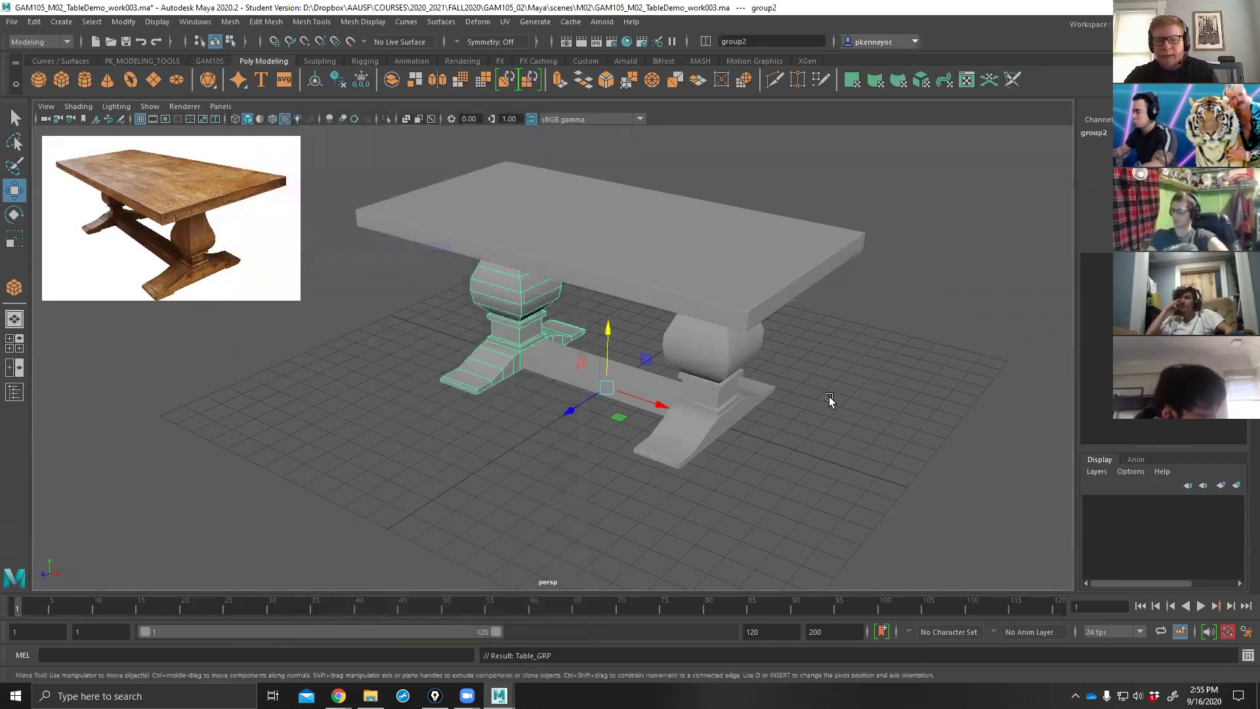
pyautogui.click(797, 453)
pyautogui.keyDown('alt'); pyautogui.moveTo(797, 452); pyautogui.dragTo(793, 438); pyautogui.keyUp('alt')
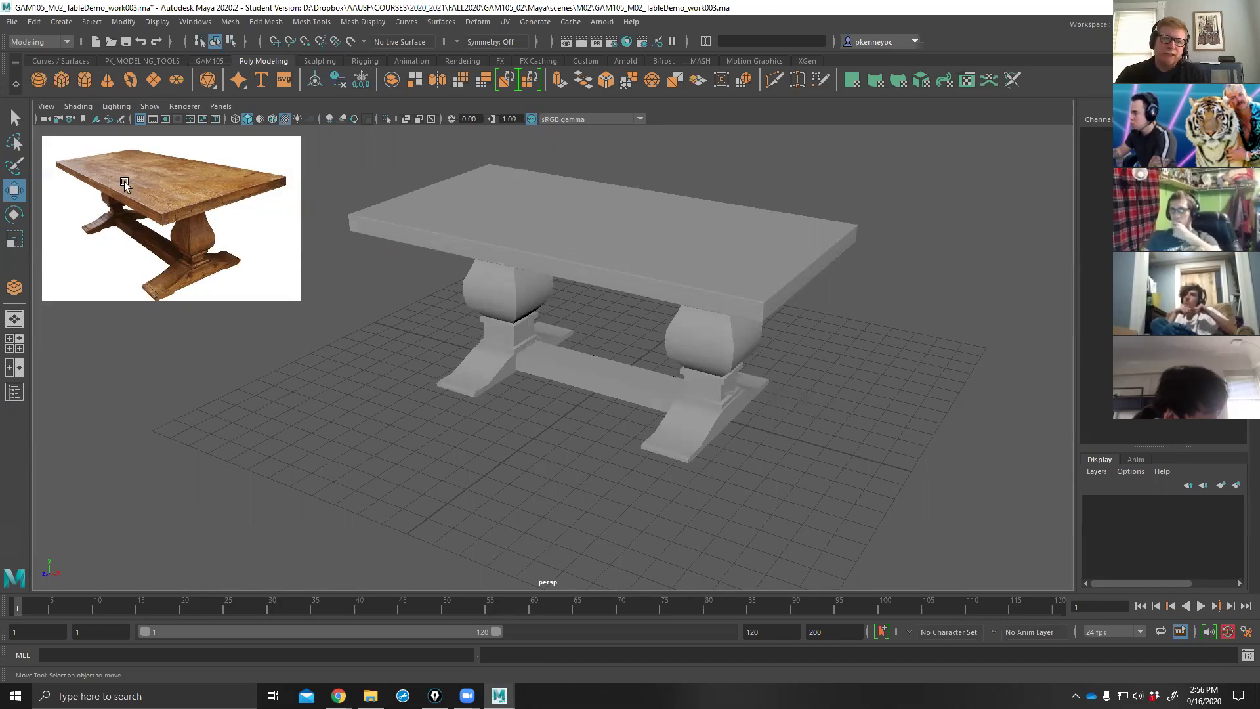
pyautogui.click(122, 22)
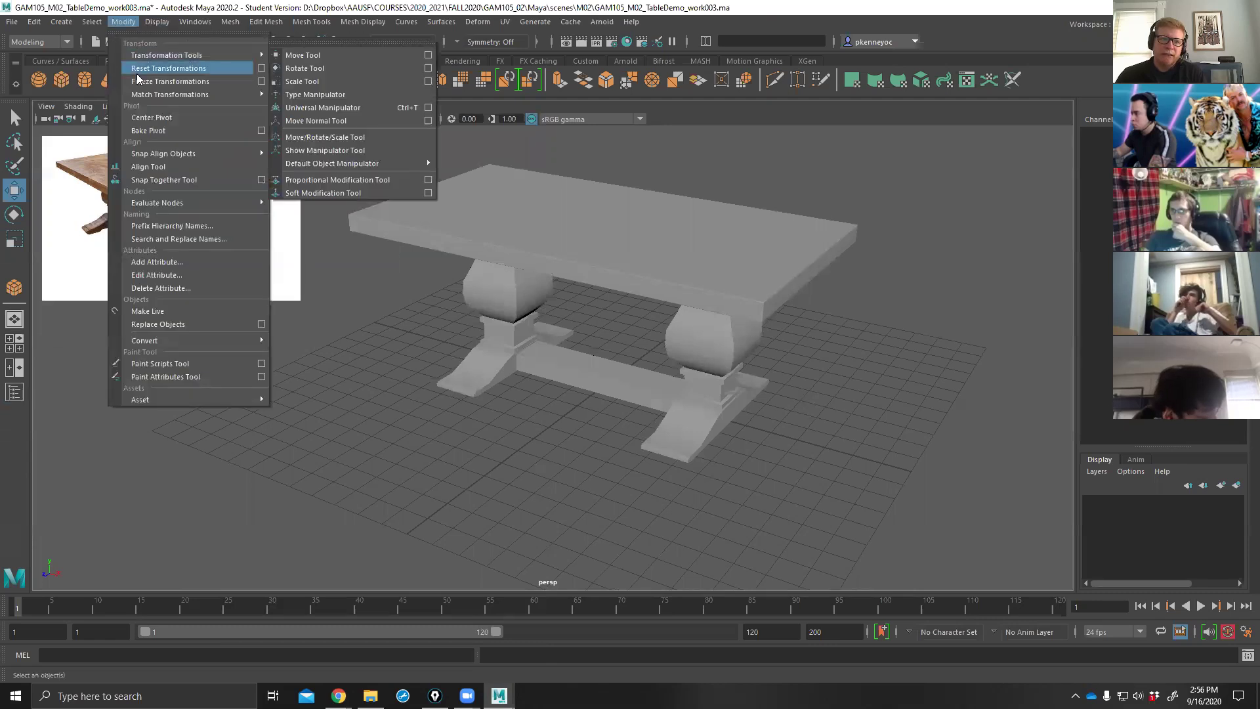
pyautogui.moveTo(33, 21)
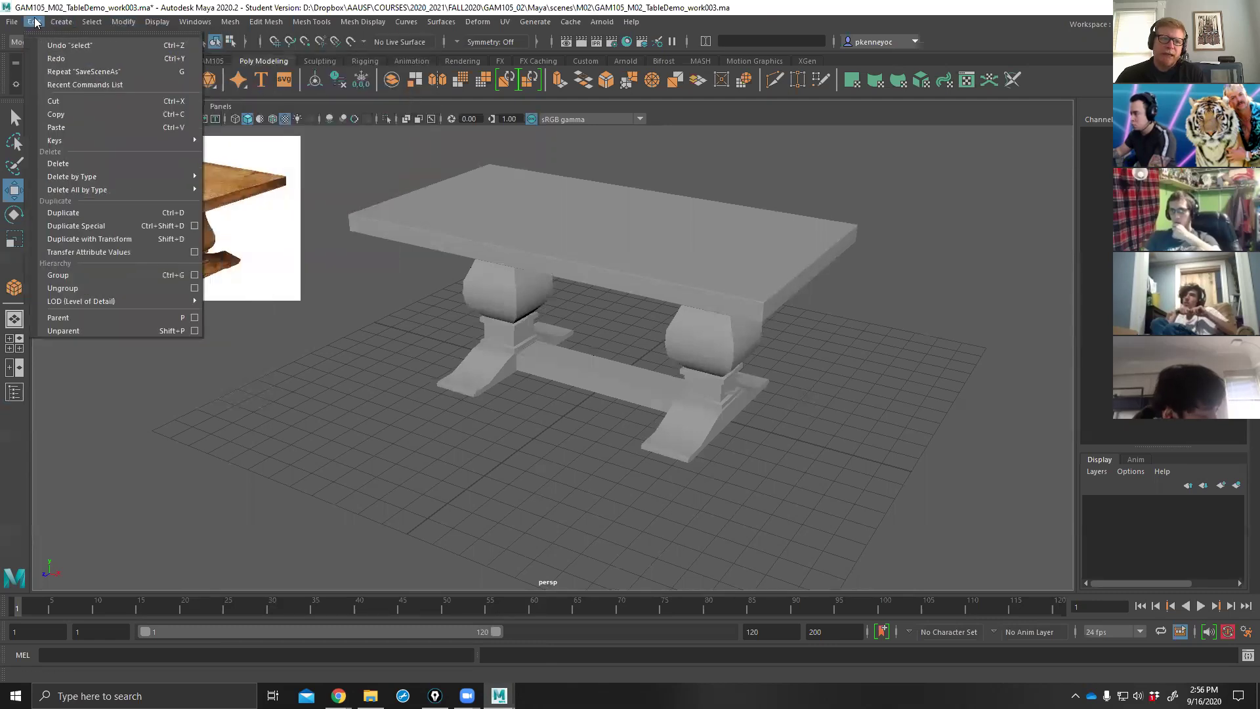
pyautogui.moveTo(53, 184)
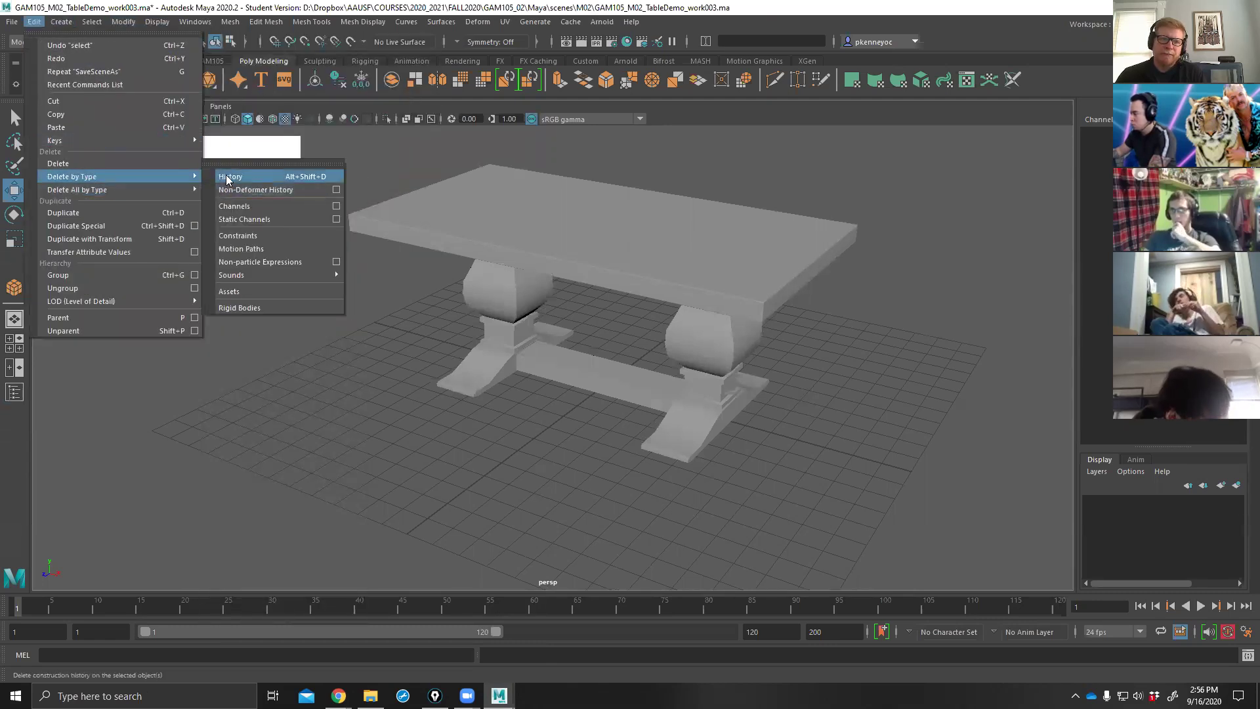
pyautogui.click(172, 12)
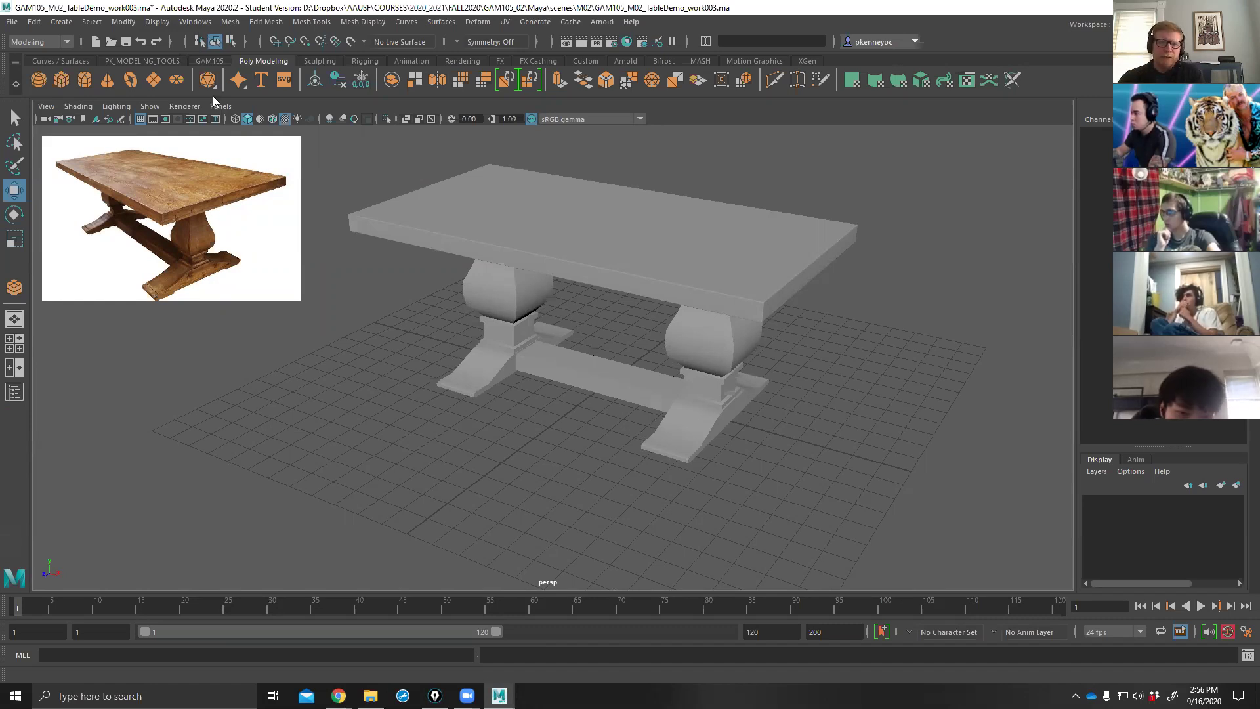
# Turn on wireframe on shaded for the perspective view.
pyautogui.click(272, 120)
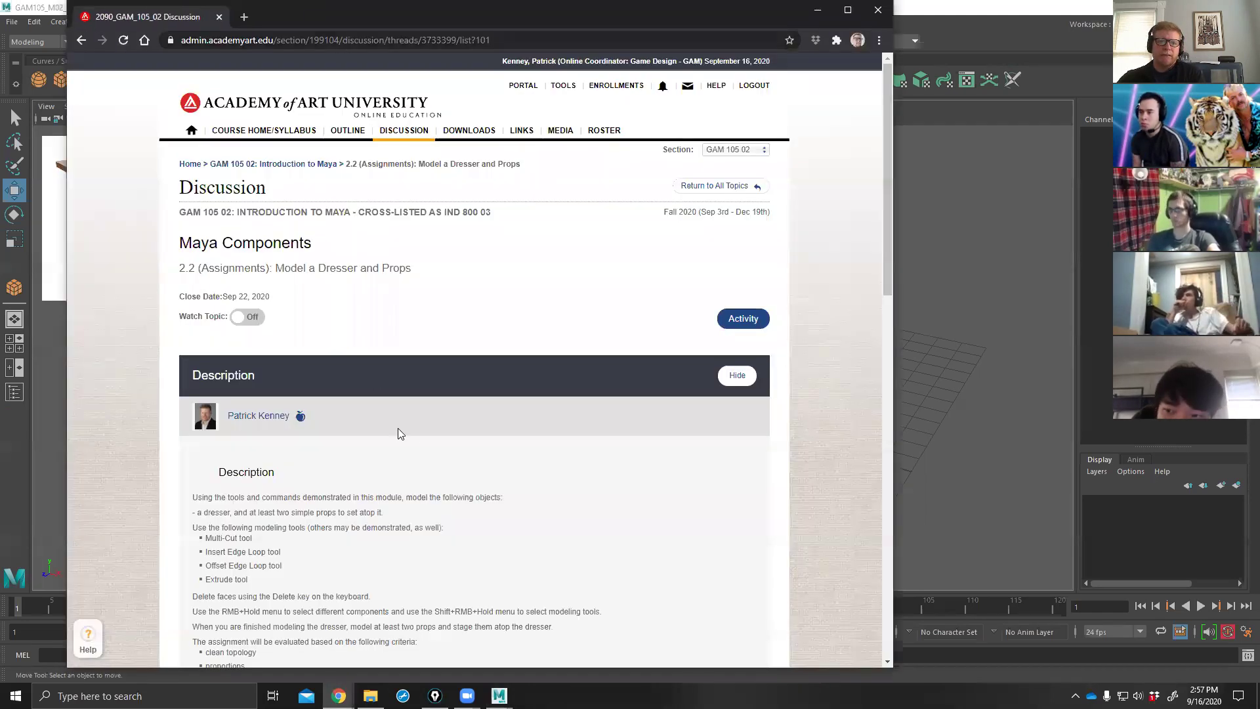
# Examine the dresser assignment's description, criteria and submission directions on the course discussion page, and return to Maya.
pyautogui.scroll(-10, 398, 428)
pyautogui.scroll(3, 420, 432)
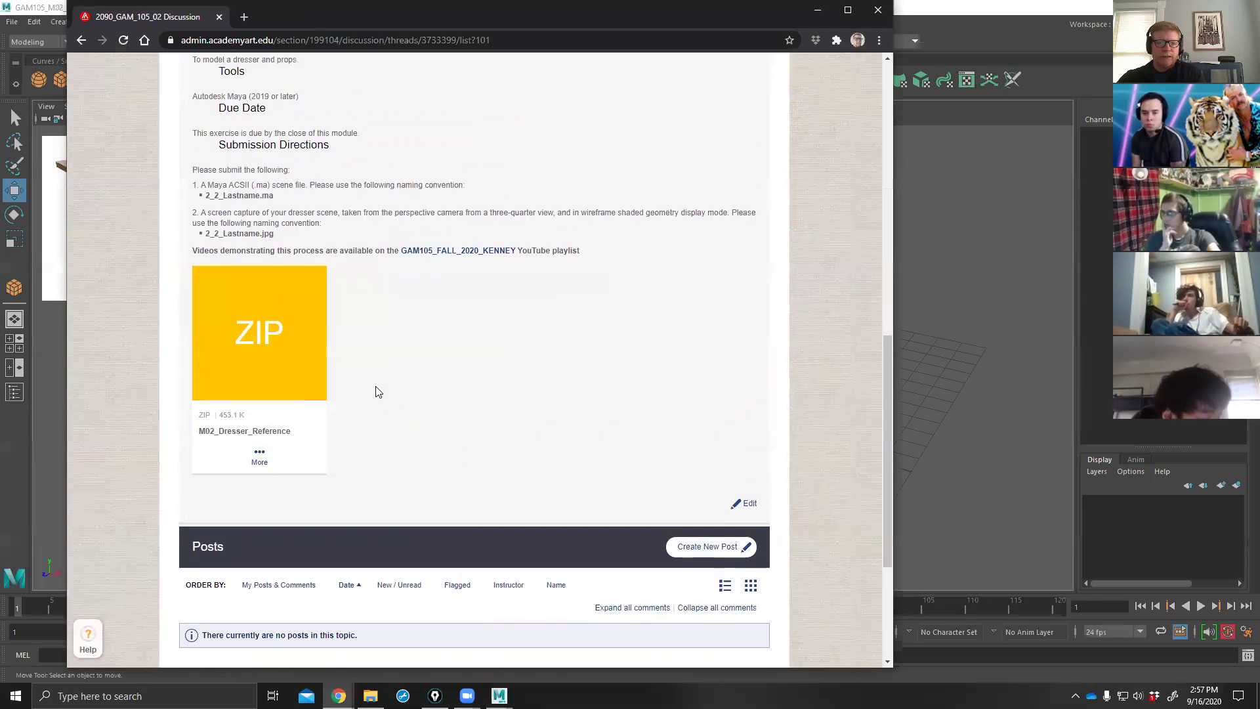
pyautogui.scroll(2, 441, 446)
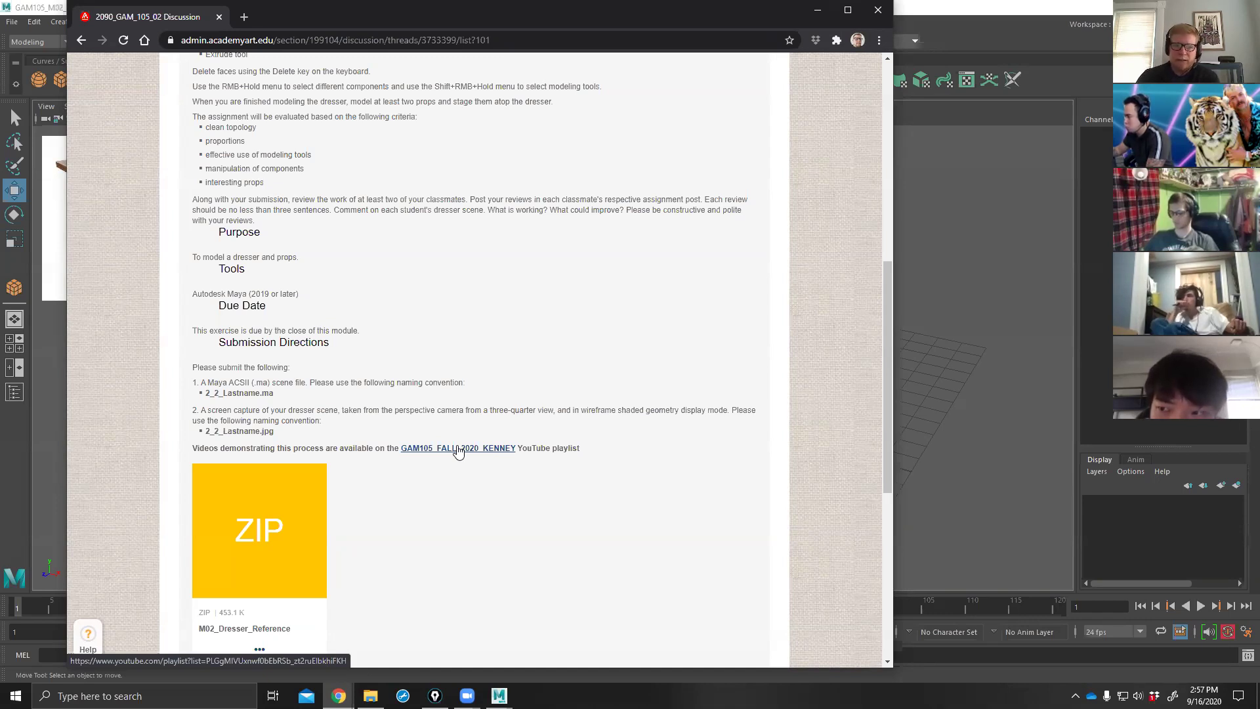
pyautogui.scroll(3, 423, 398)
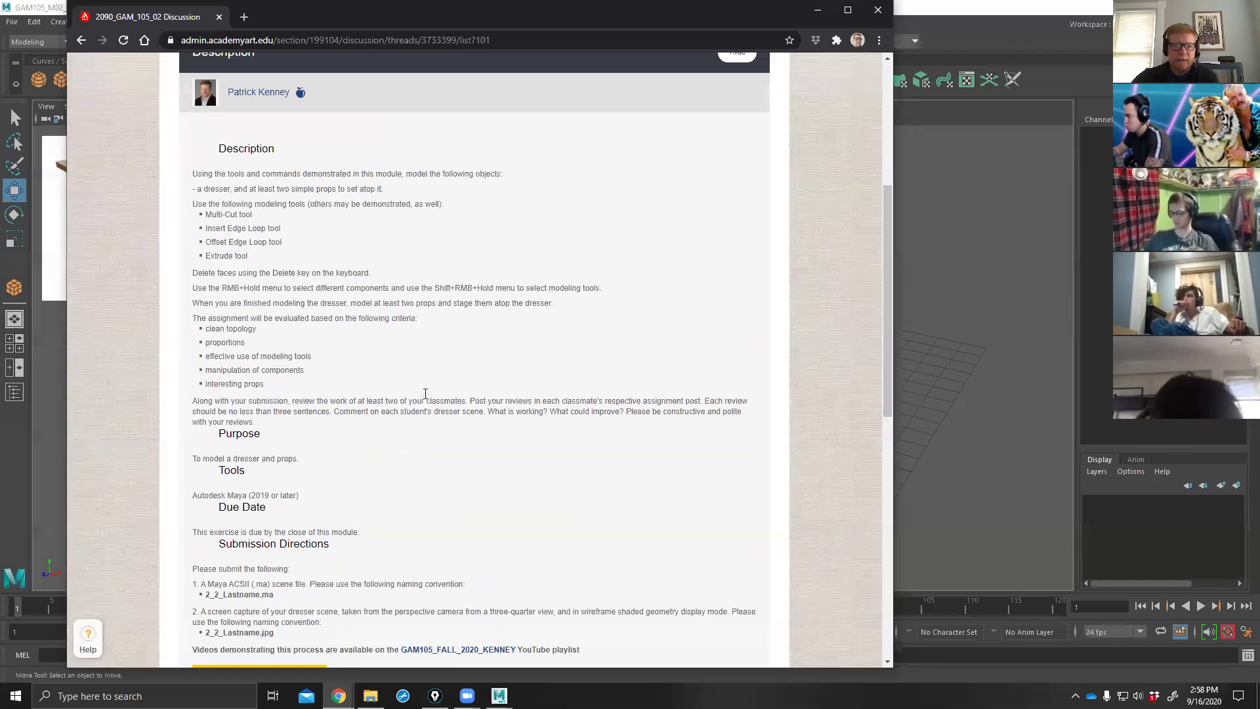
pyautogui.scroll(1, 425, 394)
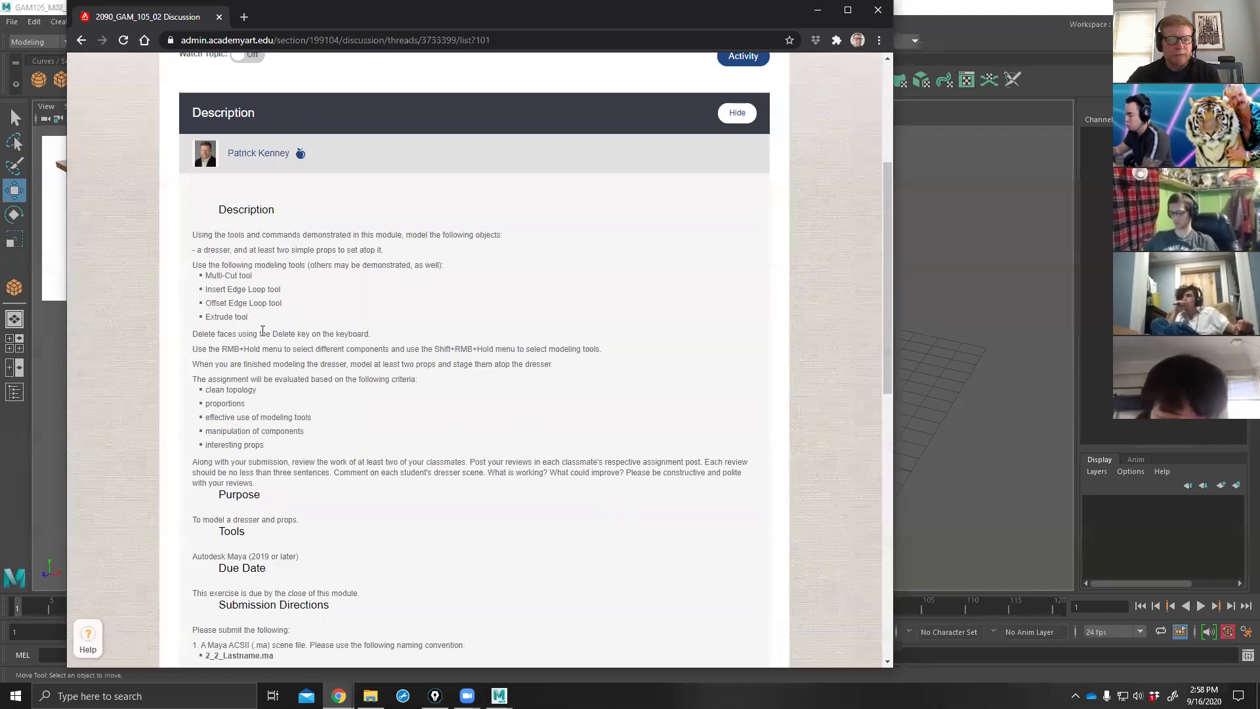
pyautogui.scroll(-2, 259, 315)
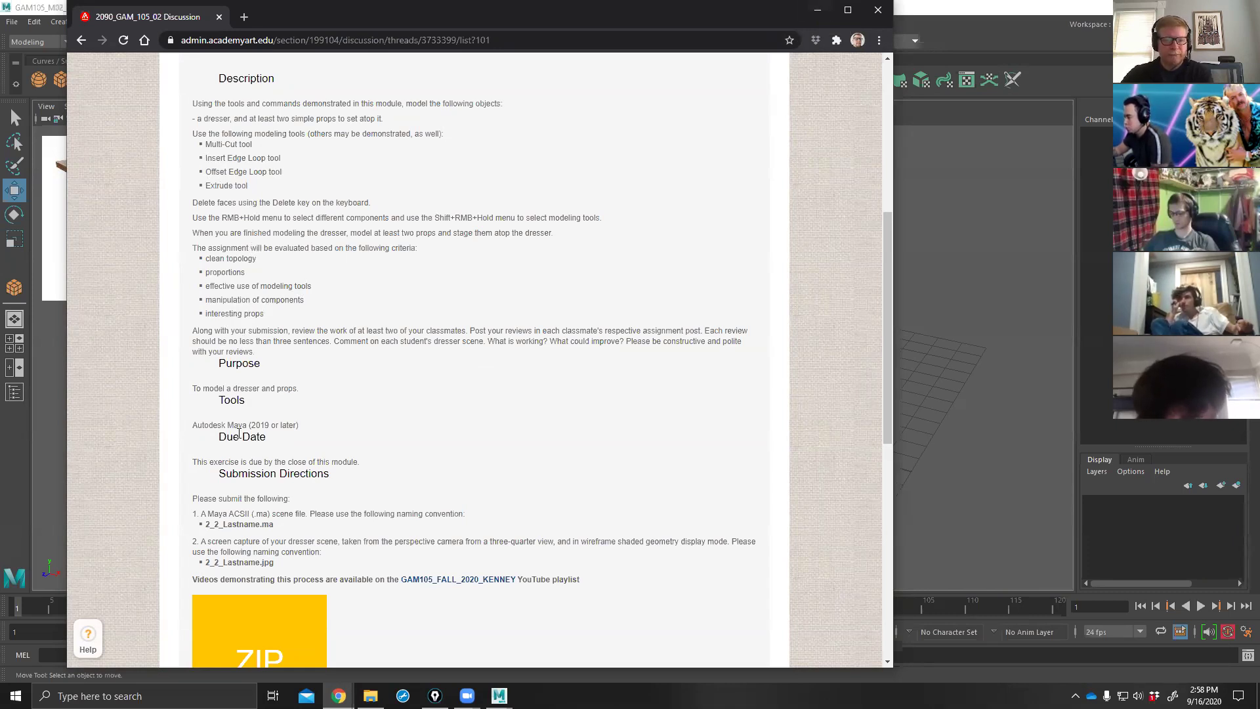
pyautogui.scroll(-1, 470, 228)
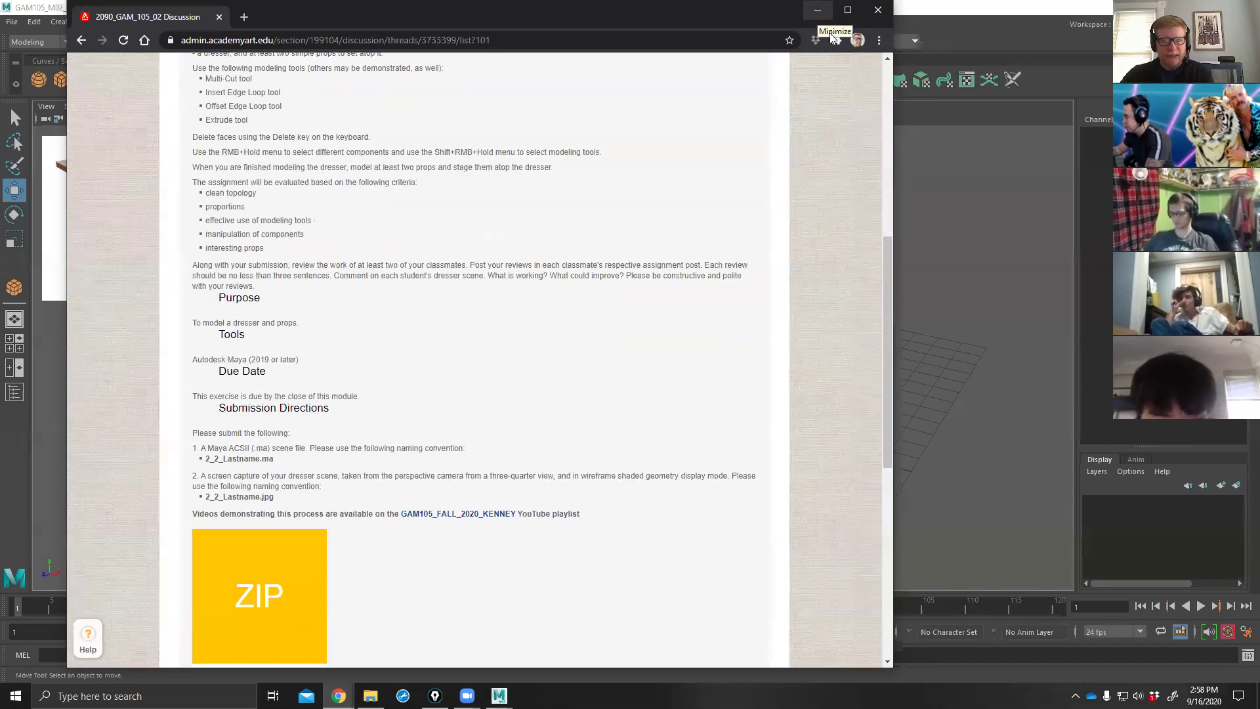
pyautogui.click(817, 10)
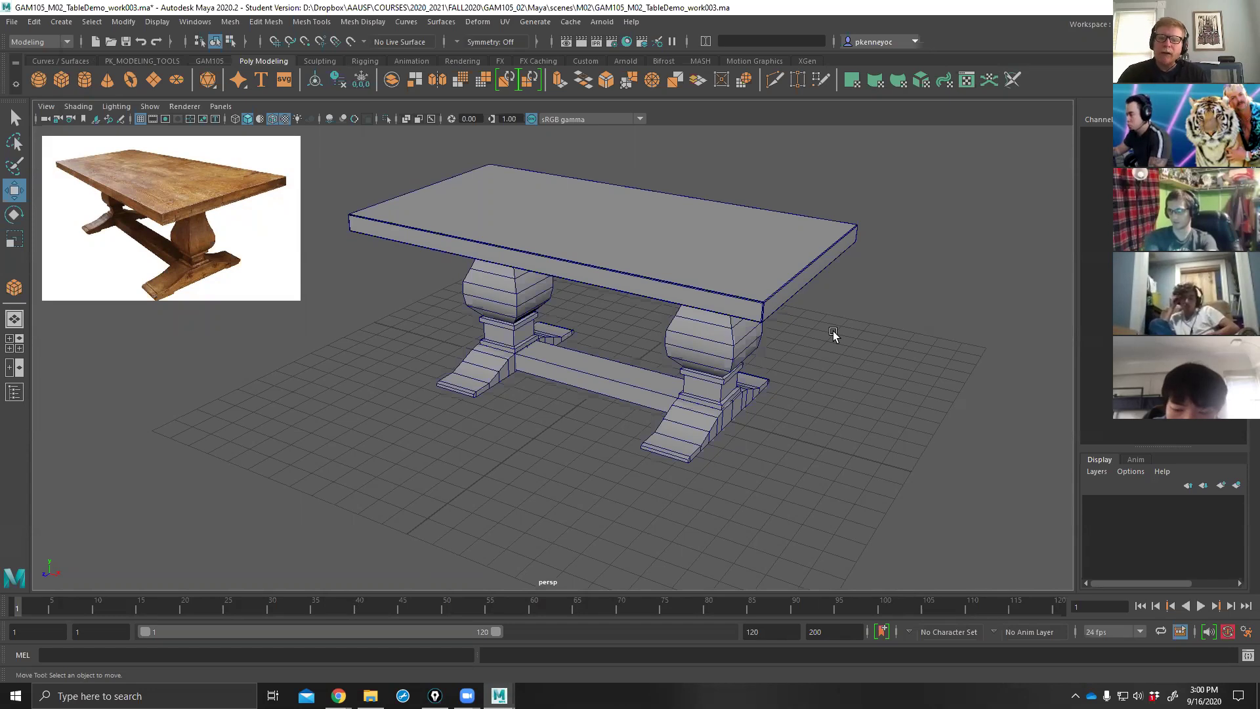
# Select the vertical corner edge loops of Table_Leg01, from bulb down to base band, and bevel them.
pyautogui.keyDown('alt'); pyautogui.moveTo(749, 340); pyautogui.dragTo(722, 309); pyautogui.keyUp('alt')
pyautogui.click(706, 316)
pyautogui.scroll(3, 723, 309)
pyautogui.keyDown('alt'); pyautogui.moveTo(765, 360); pyautogui.dragTo(650, 350, button='middle'); pyautogui.keyUp('alt')
pyautogui.scroll(2, 650, 349)
pyautogui.keyDown('alt'); pyautogui.moveTo(651, 349); pyautogui.dragTo(669, 374); pyautogui.keyUp('alt')
pyautogui.scroll(4, 648, 330)
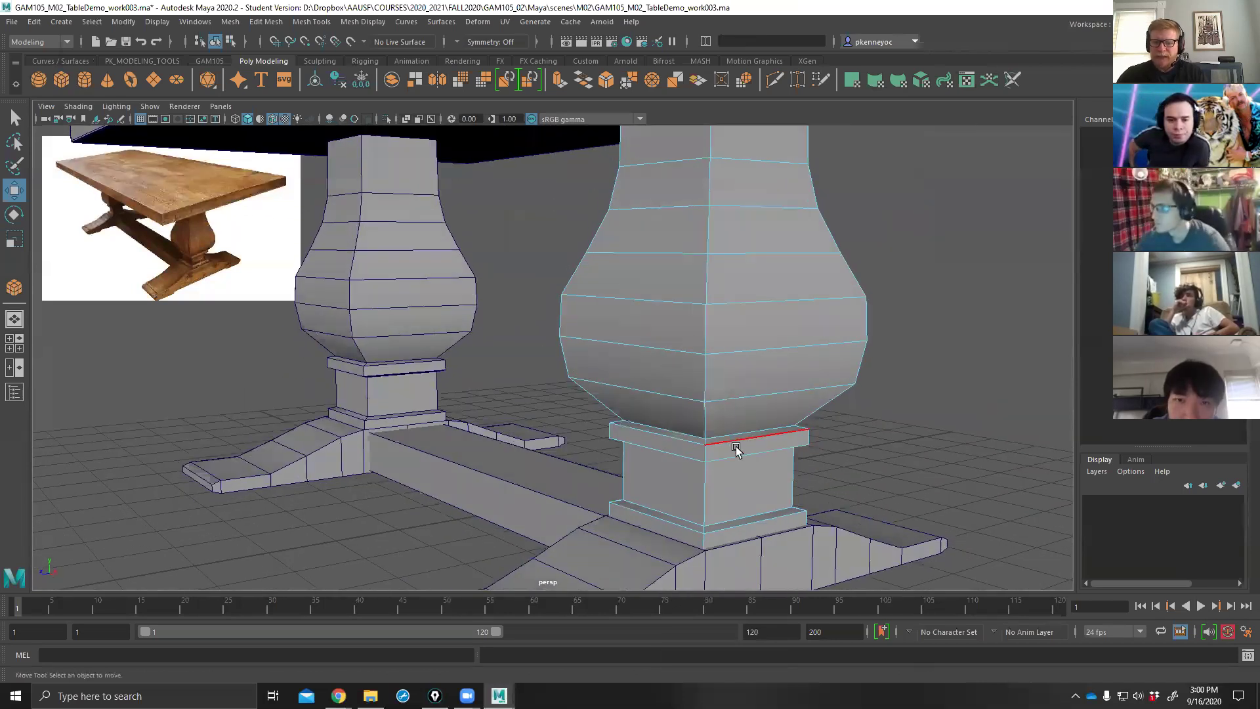
pyautogui.click(711, 271)
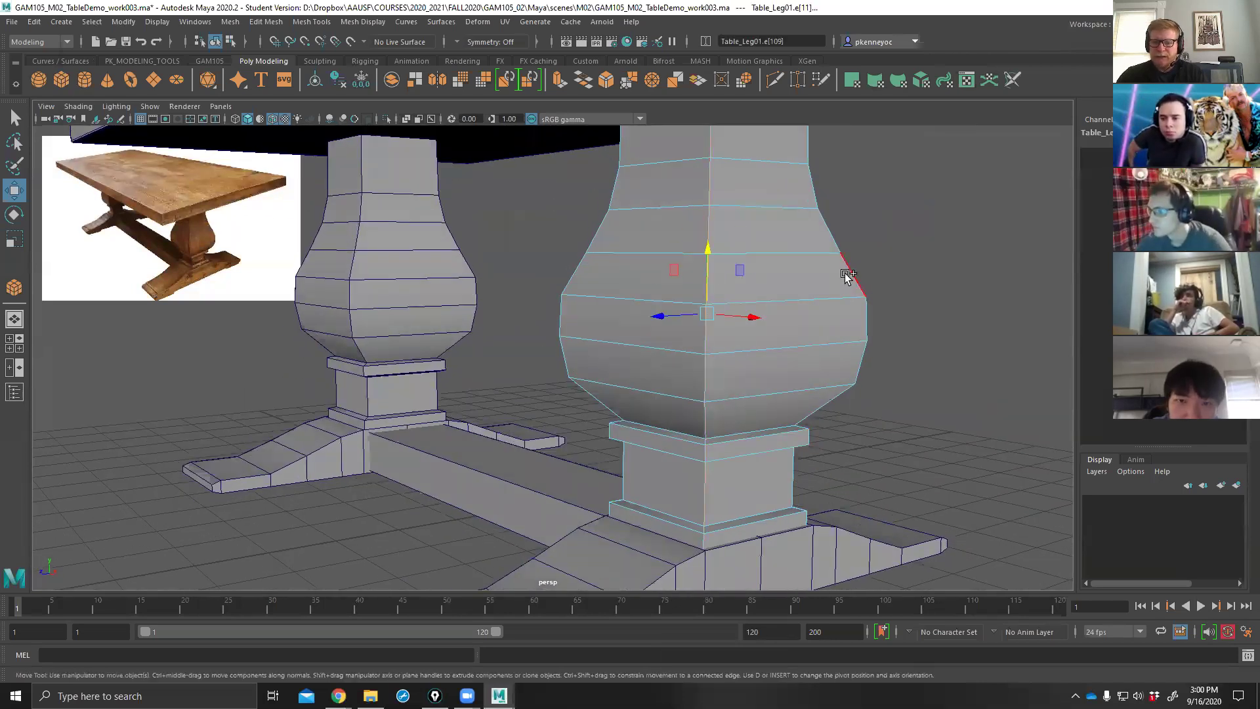
pyautogui.keyDown('shift'); pyautogui.click(596, 269); pyautogui.keyUp('shift')
pyautogui.keyDown('alt'); pyautogui.moveTo(558, 380); pyautogui.dragTo(648, 381); pyautogui.keyUp('alt')
pyautogui.keyDown('shift'); pyautogui.click(648, 310); pyautogui.keyUp('shift')
pyautogui.keyDown('alt'); pyautogui.moveTo(649, 380); pyautogui.dragTo(791, 414, button='right'); pyautogui.keyUp('alt')
pyautogui.keyDown('alt'); pyautogui.moveTo(791, 413); pyautogui.dragTo(730, 403); pyautogui.keyUp('alt')
pyautogui.keyDown('alt'); pyautogui.moveTo(751, 328); pyautogui.dragTo(765, 327); pyautogui.keyUp('alt')
pyautogui.keyDown('shift'); pyautogui.moveTo(765, 322); pyautogui.dragTo(799, 327, button='right'); pyautogui.keyUp('shift')
pyautogui.keyDown('alt'); pyautogui.moveTo(788, 321); pyautogui.dragTo(780, 329); pyautogui.keyUp('alt')
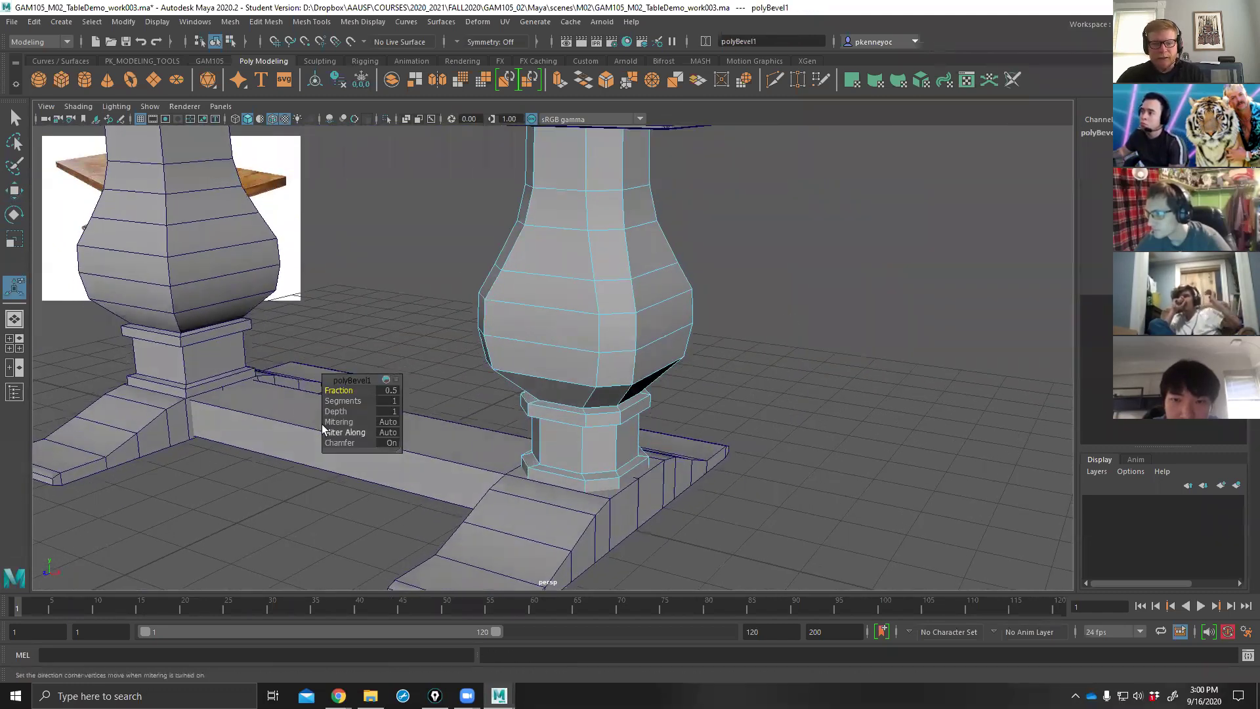
# Set the corner bevel's Fraction to 0.1 and Segments to 2.
pyautogui.moveTo(344, 392); pyautogui.dragTo(338, 393)
pyautogui.click(342, 401)
pyautogui.moveTo(342, 400); pyautogui.dragTo(811, 354, button='middle')
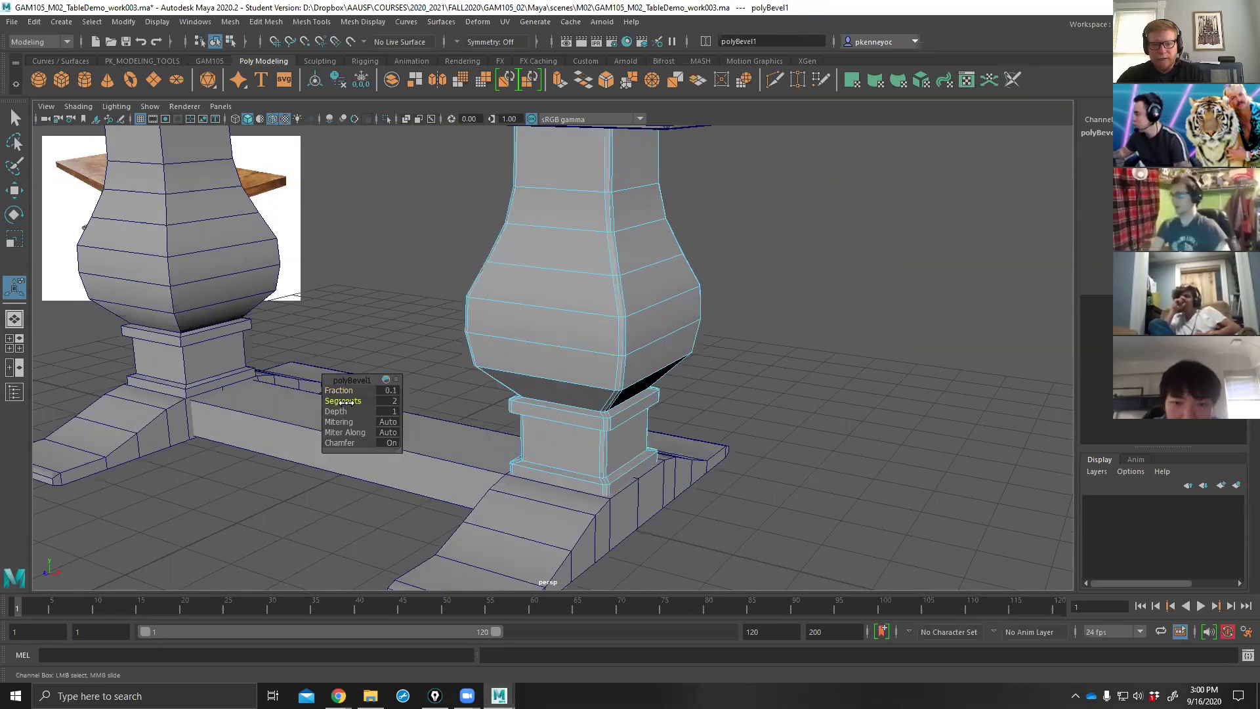
pyautogui.click(797, 379)
# Select the horizontal edge loops of the collar and base bands on Table_Leg01 and bevel them, checking in wireframe.
pyautogui.keyDown('alt'); pyautogui.moveTo(799, 386); pyautogui.dragTo(820, 382); pyautogui.keyUp('alt')
pyautogui.keyDown('alt'); pyautogui.moveTo(819, 383); pyautogui.dragTo(817, 412, button='right'); pyautogui.keyUp('alt')
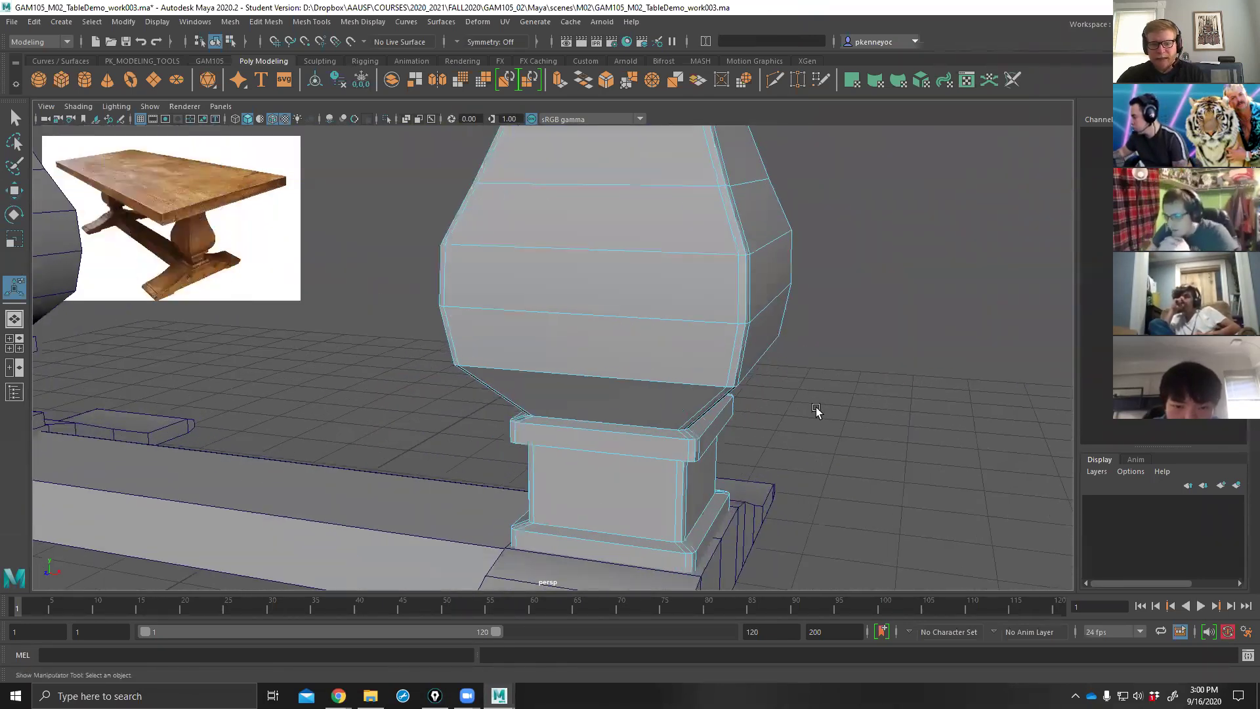
pyautogui.keyDown('alt'); pyautogui.moveTo(818, 412); pyautogui.dragTo(797, 357, button='middle'); pyautogui.keyUp('alt')
pyautogui.moveTo(800, 339); pyautogui.dragTo(801, 295, button='right')
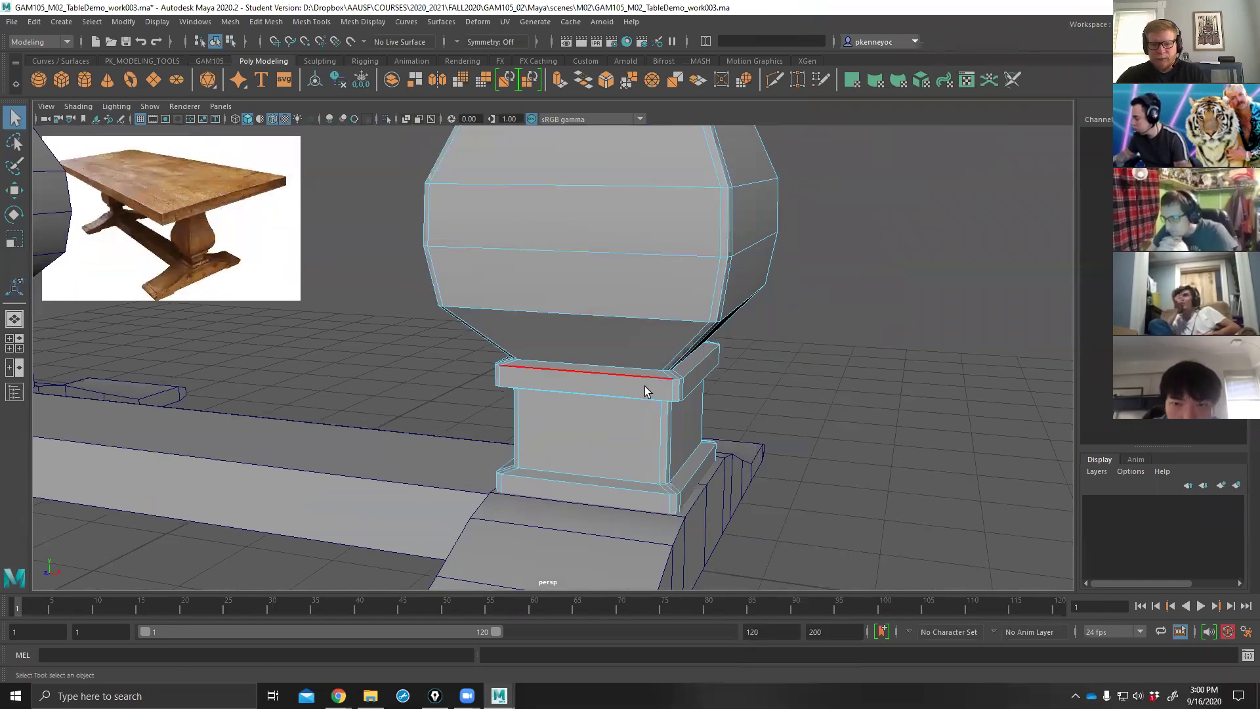
pyautogui.click(647, 388)
pyautogui.keyDown('alt'); pyautogui.moveTo(664, 459); pyautogui.dragTo(637, 312); pyautogui.keyUp('alt')
pyautogui.keyDown('shift'); pyautogui.click(634, 311); pyautogui.keyUp('shift')
pyautogui.click(568, 442)
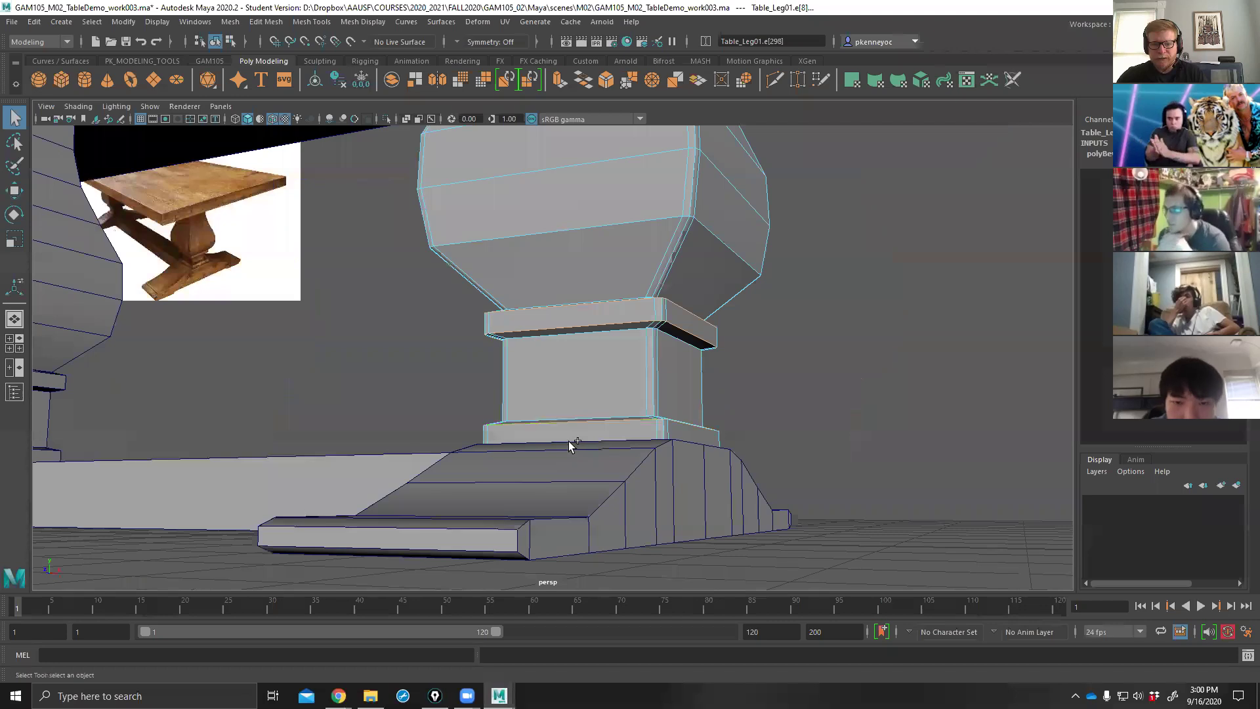
pyautogui.press('4')
pyautogui.keyDown('shift'); pyautogui.moveTo(827, 332); pyautogui.dragTo(881, 339, button='right'); pyautogui.keyUp('shift')
pyautogui.keyDown('alt'); pyautogui.moveTo(513, 360); pyautogui.dragTo(433, 390); pyautogui.keyUp('alt')
pyautogui.press('5')
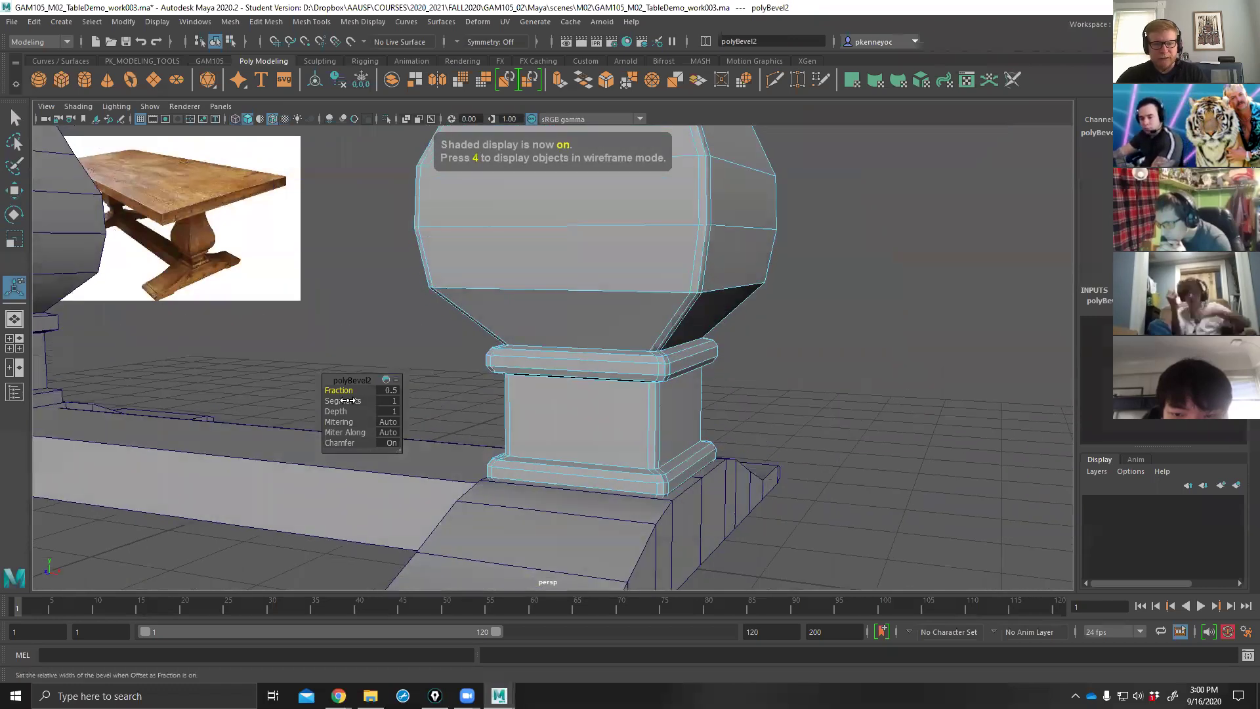
# Reduce the Fraction of the bevel on the collar and base bands, and return to object selection.
pyautogui.moveTo(341, 391); pyautogui.dragTo(336, 391)
pyautogui.click(795, 336)
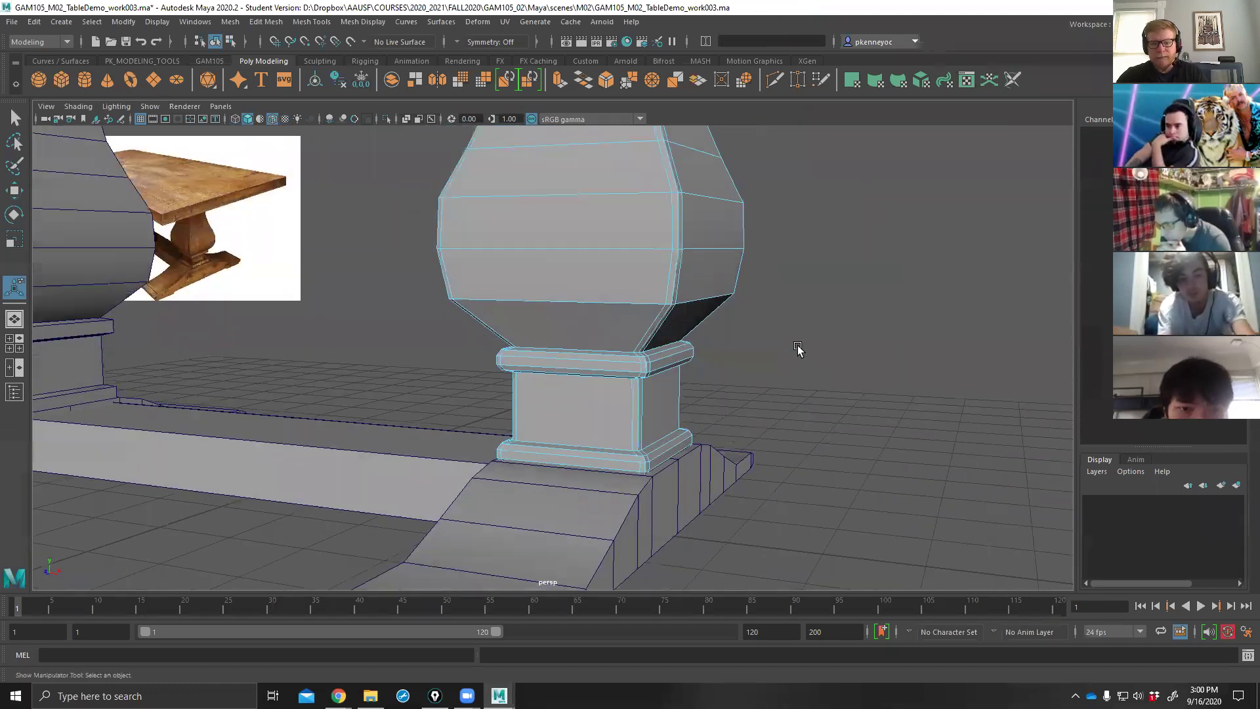
pyautogui.keyDown('alt'); pyautogui.moveTo(799, 348); pyautogui.dragTo(779, 360); pyautogui.keyUp('alt')
pyautogui.press('q')
pyautogui.press('F8')
pyautogui.keyDown('alt'); pyautogui.moveTo(779, 358); pyautogui.dragTo(721, 412, button='right'); pyautogui.keyUp('alt')
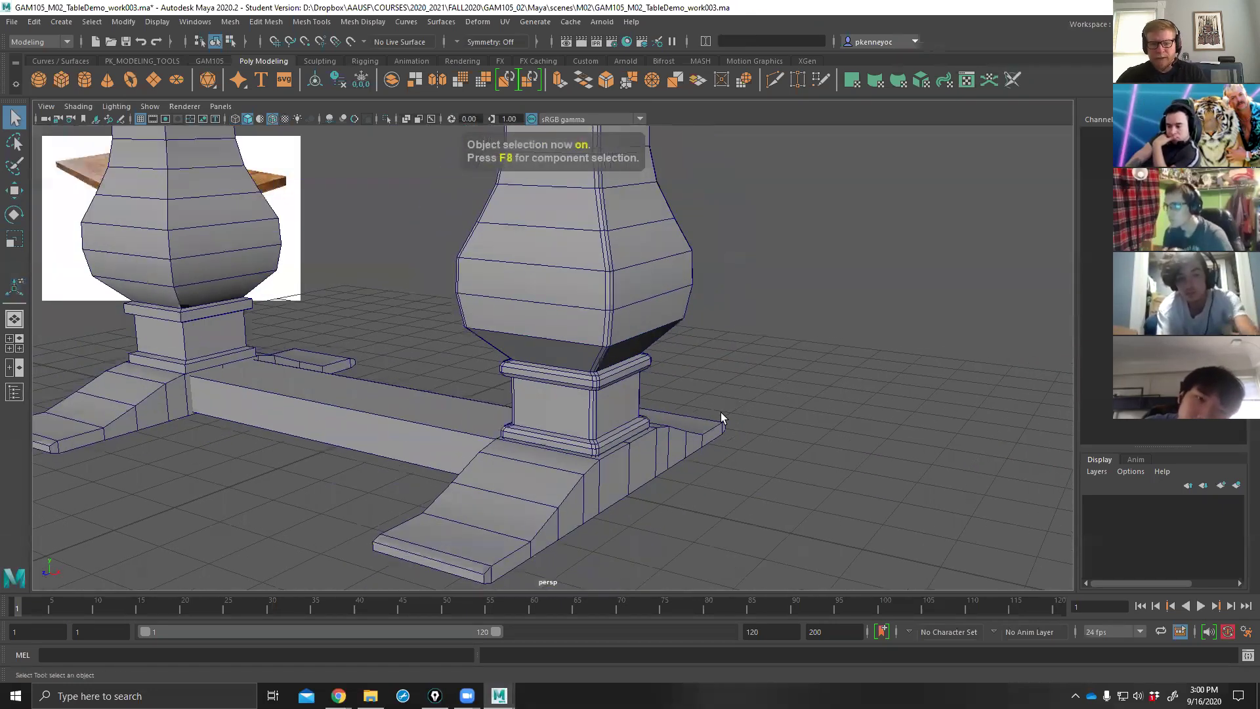
pyautogui.keyDown('alt'); pyautogui.moveTo(721, 412); pyautogui.dragTo(712, 426); pyautogui.keyUp('alt')
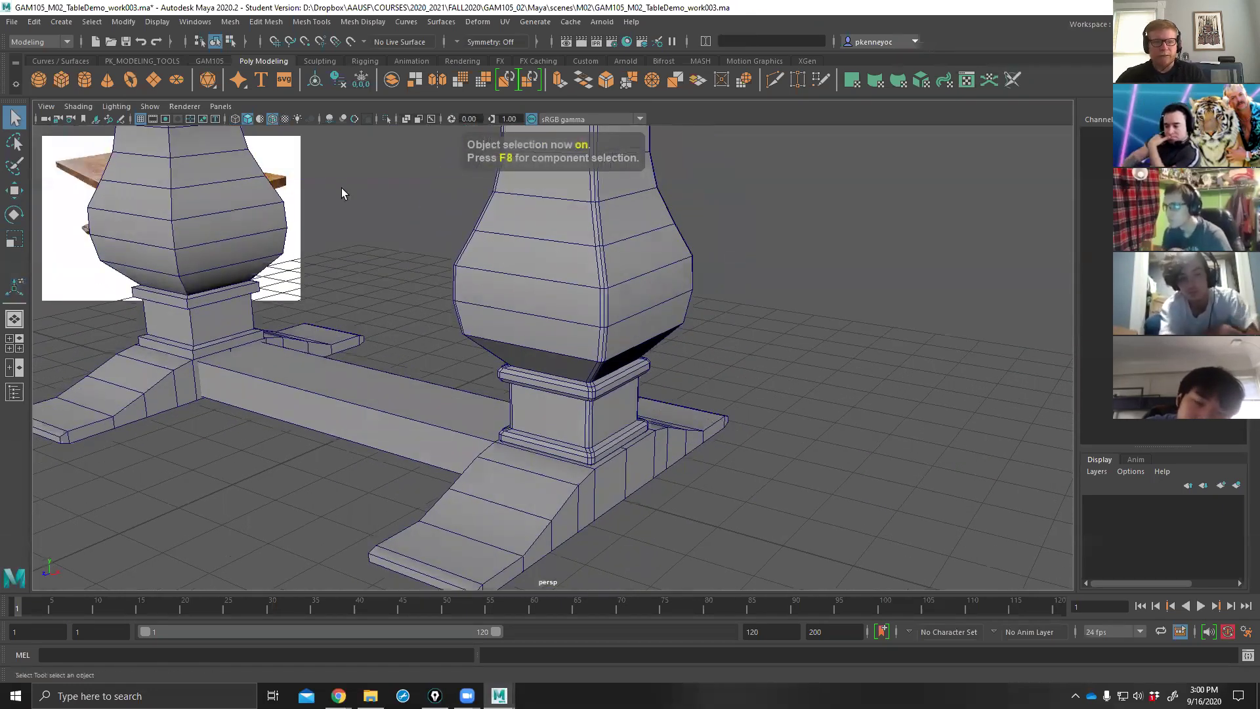
# Turn off wireframe on shaded and inspect the leg's shading around the bulb and collar.
pyautogui.click(273, 119)
pyautogui.keyDown('alt'); pyautogui.moveTo(804, 420); pyautogui.dragTo(751, 426); pyautogui.keyUp('alt')
pyautogui.keyDown('alt'); pyautogui.moveTo(750, 426); pyautogui.dragTo(797, 410, button='right'); pyautogui.keyUp('alt')
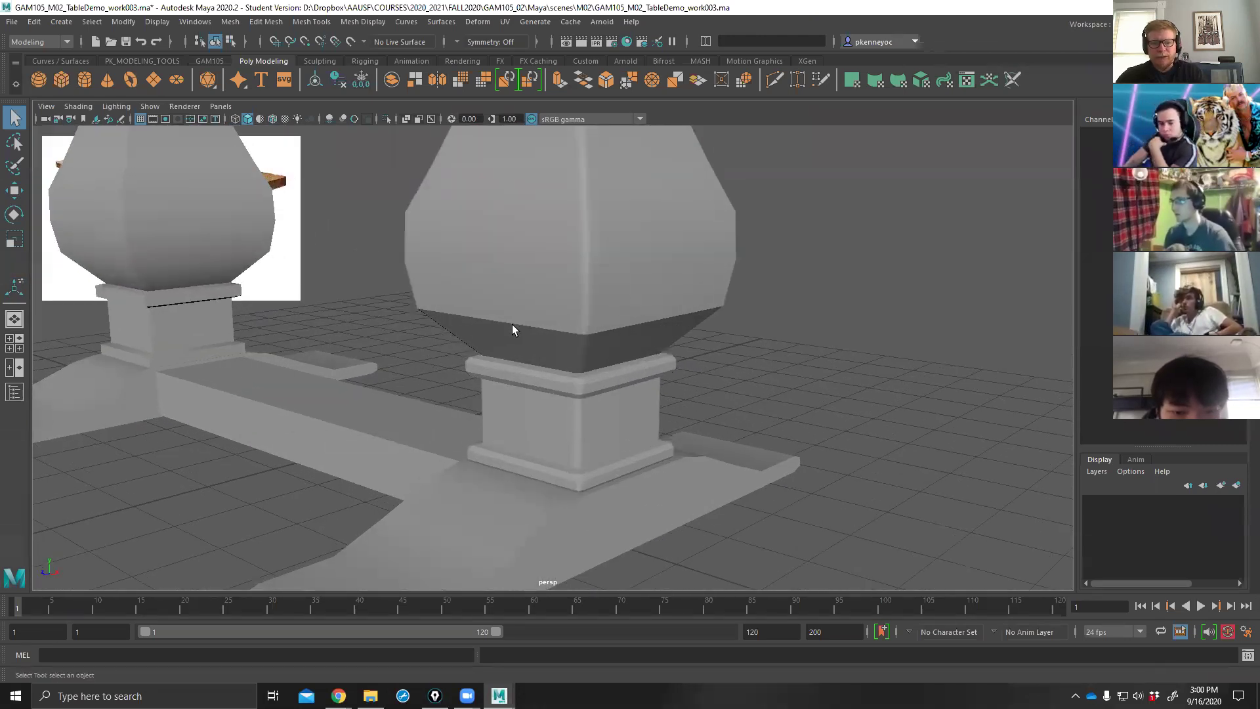
pyautogui.scroll(-3, 614, 512)
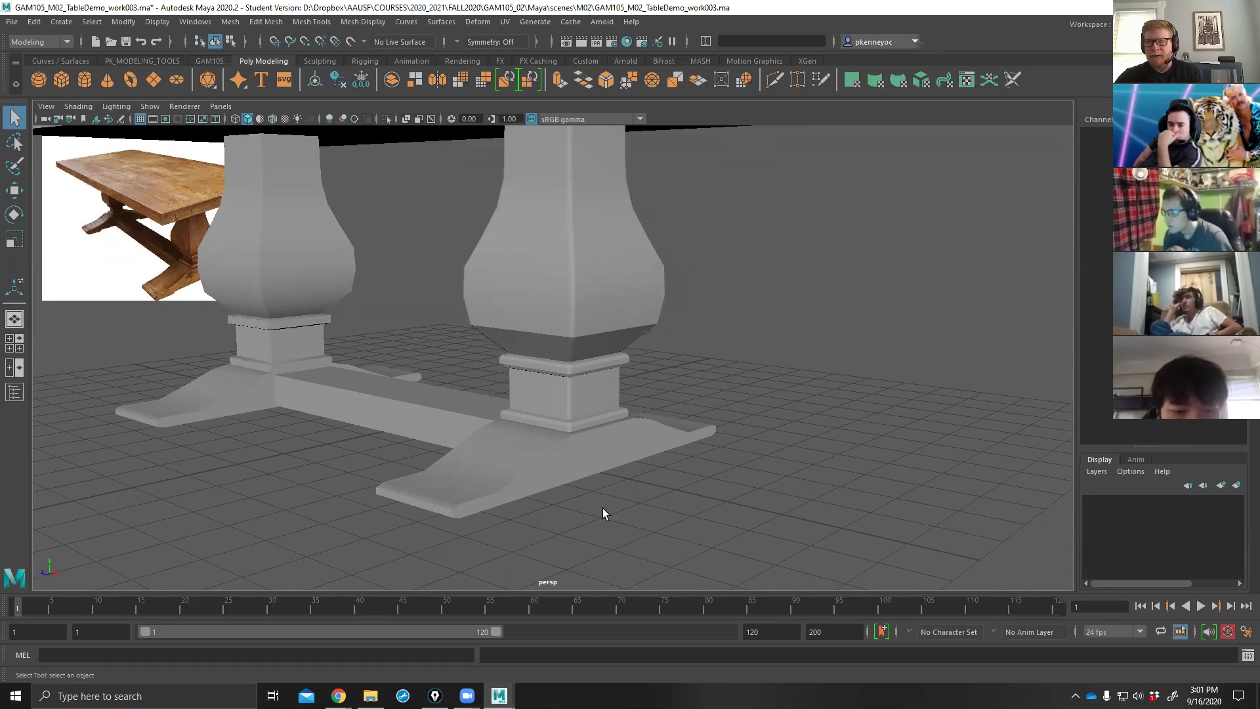
pyautogui.scroll(5, 603, 508)
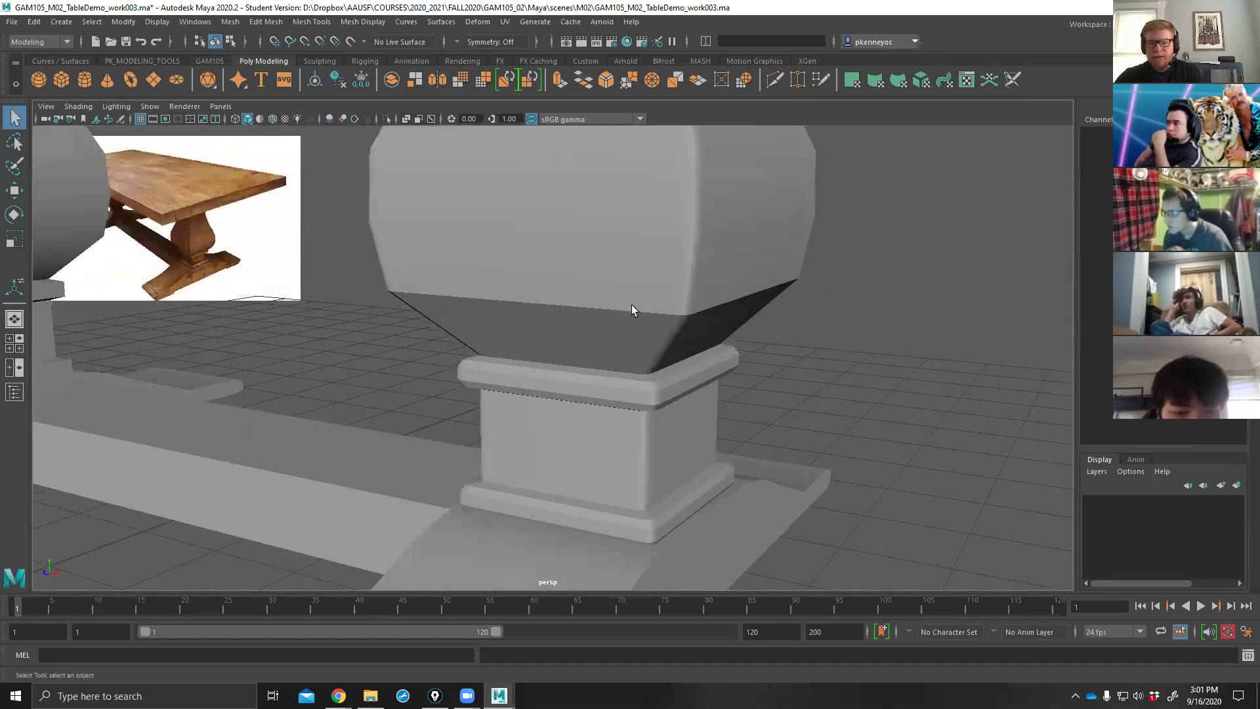
# Soften the hard edge loop around the lower part of the bulb on Table_Leg01.
pyautogui.click(631, 304)
pyautogui.moveTo(631, 304); pyautogui.dragTo(614, 318, button='right')
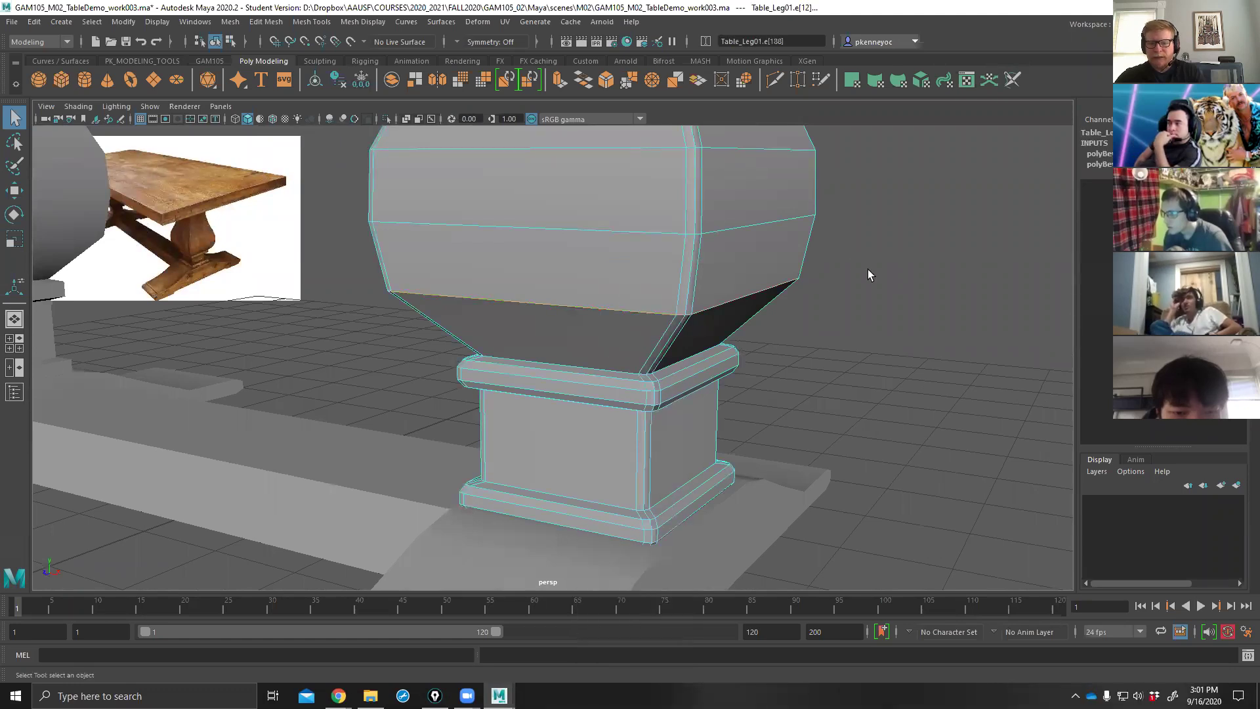
pyautogui.keyDown('shift'); pyautogui.moveTo(849, 258); pyautogui.dragTo(969, 267, button='right'); pyautogui.keyUp('shift')
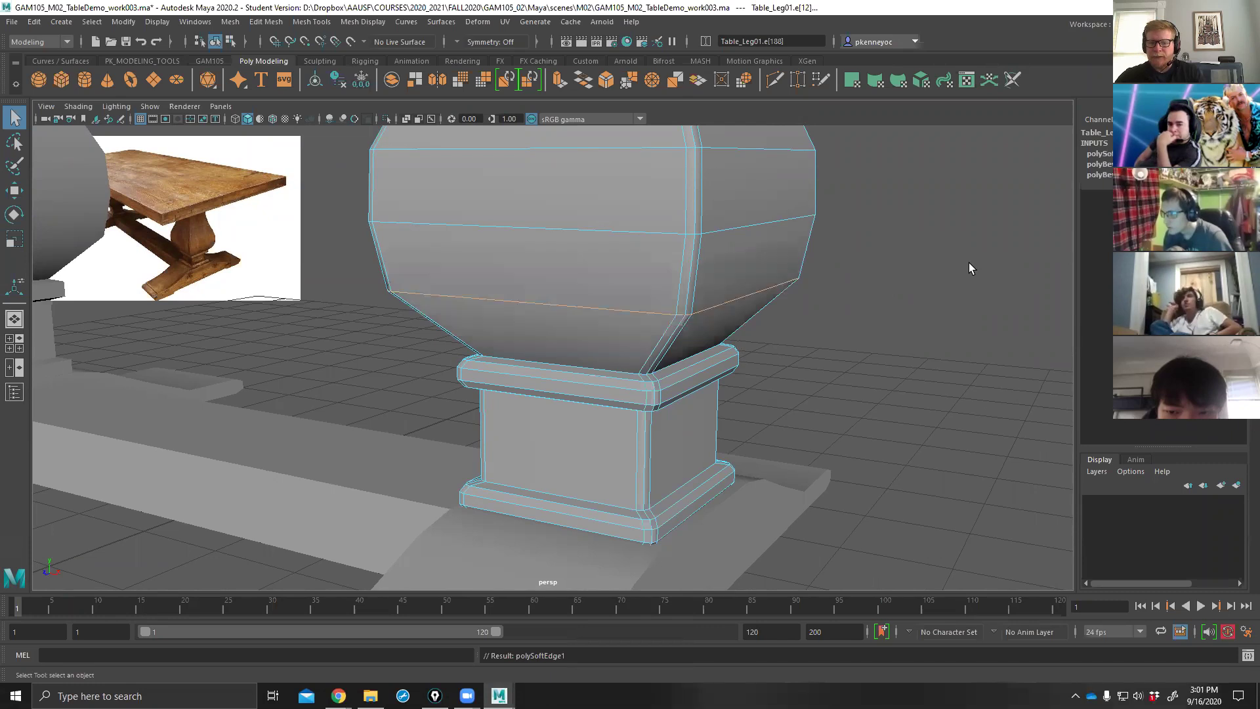
# Harden the edge loop where the bulb meets the top of the collar on Table_Leg01.
pyautogui.click(647, 399)
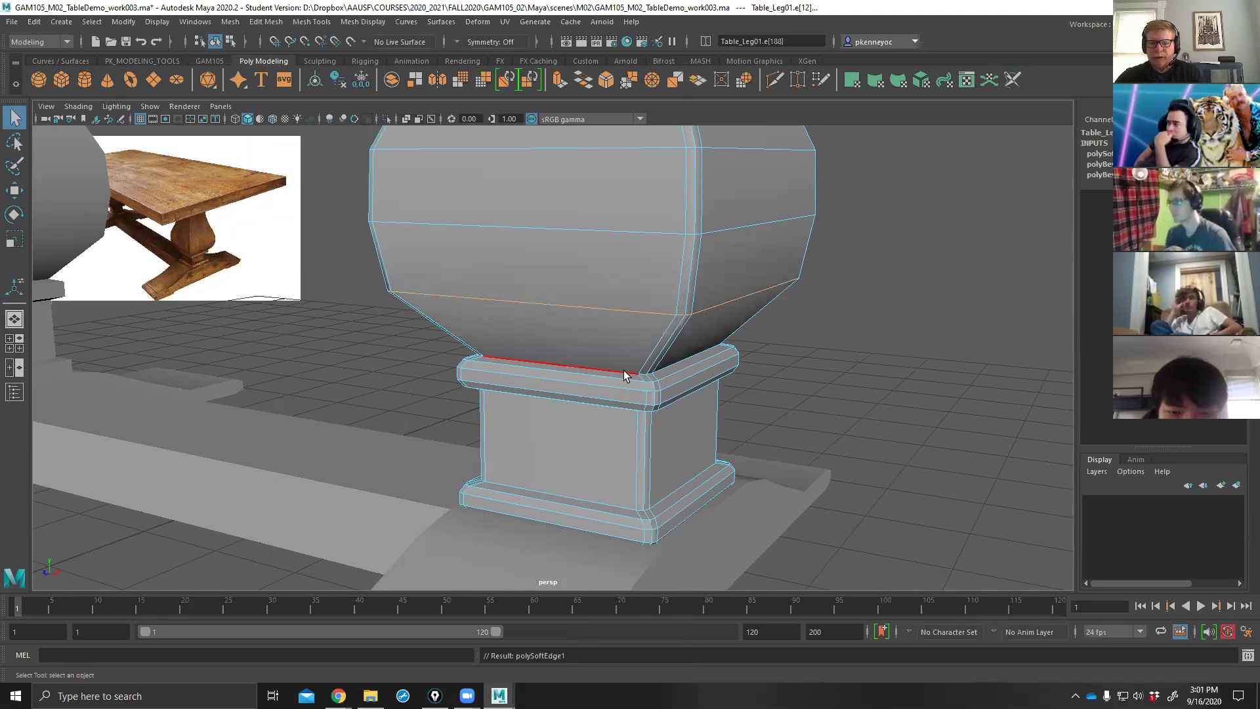
pyautogui.keyDown('shift'); pyautogui.moveTo(854, 323); pyautogui.dragTo(922, 363, button='right'); pyautogui.keyUp('shift')
pyautogui.moveTo(871, 368)
pyautogui.keyDown('alt'); pyautogui.mouseDown()
pyautogui.moveTo(850, 355)
pyautogui.moveTo(863, 346)
pyautogui.moveTo(854, 354)
pyautogui.mouseUp(); pyautogui.keyUp('alt')
pyautogui.keyDown('alt'); pyautogui.moveTo(854, 354); pyautogui.dragTo(655, 394, button='right'); pyautogui.keyUp('alt')
pyautogui.keyDown('alt'); pyautogui.moveTo(655, 393); pyautogui.dragTo(634, 430); pyautogui.keyUp('alt')
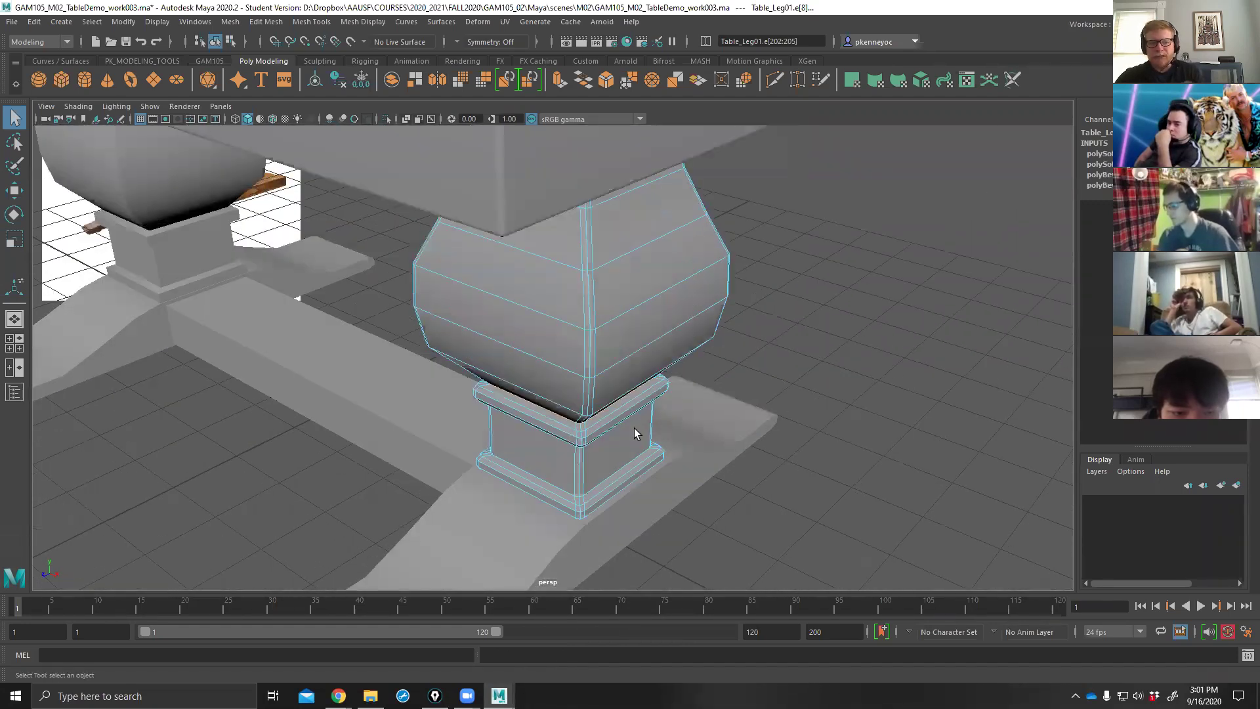
pyautogui.keyDown('alt'); pyautogui.moveTo(634, 433); pyautogui.dragTo(665, 384, button='right'); pyautogui.keyUp('alt')
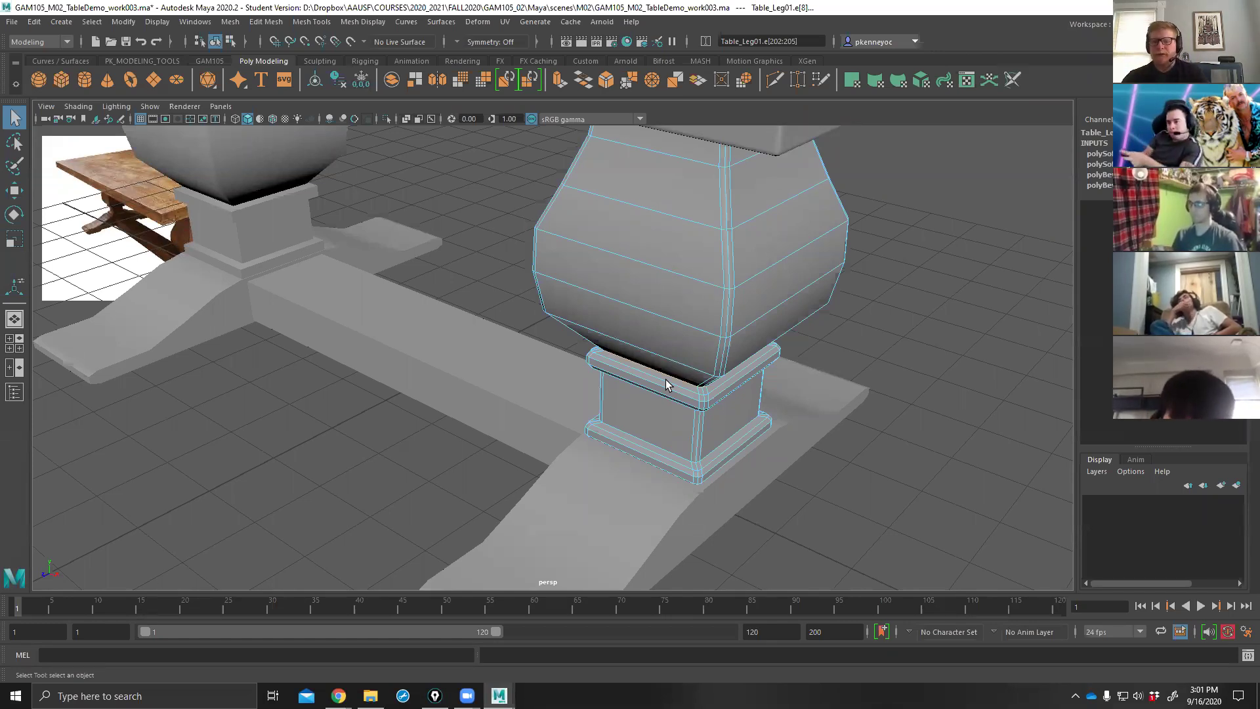
# Return to object selection with nothing selected and examine the whole table's shading against the reference picture.
pyautogui.click(908, 303)
pyautogui.scroll(-4, 908, 306)
pyautogui.moveTo(900, 324)
pyautogui.keyDown('alt'); pyautogui.mouseDown()
pyautogui.moveTo(881, 307)
pyautogui.moveTo(898, 299)
pyautogui.mouseUp(); pyautogui.keyUp('alt')
pyautogui.scroll(-2, 764, 384)
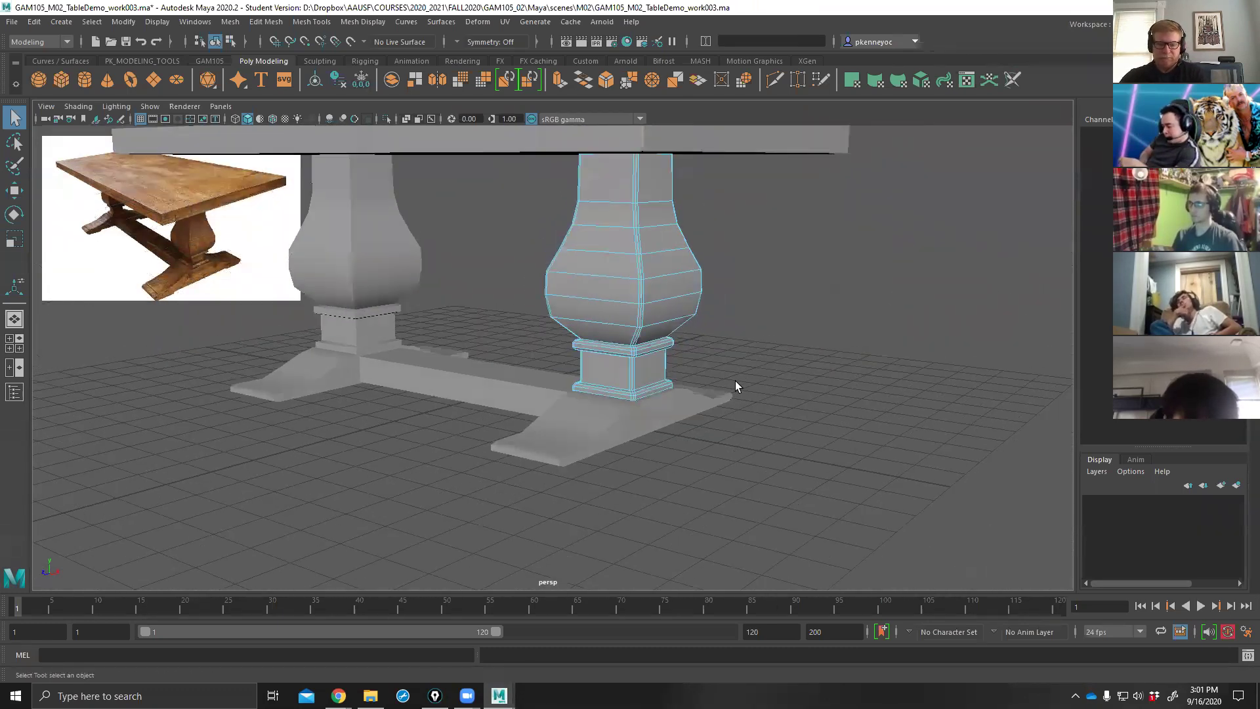
pyautogui.press('F8')
pyautogui.click(750, 351)
pyautogui.scroll(-4, 749, 351)
pyautogui.keyDown('alt'); pyautogui.moveTo(697, 312); pyautogui.dragTo(548, 365); pyautogui.keyUp('alt')
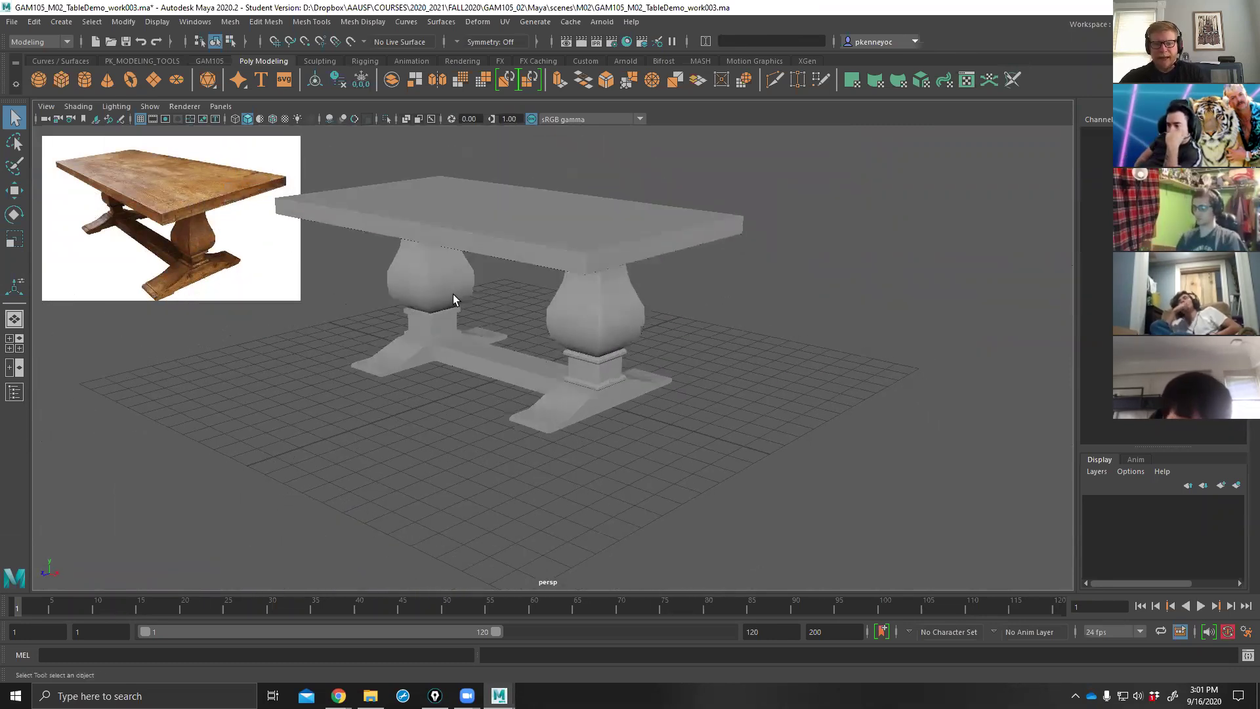
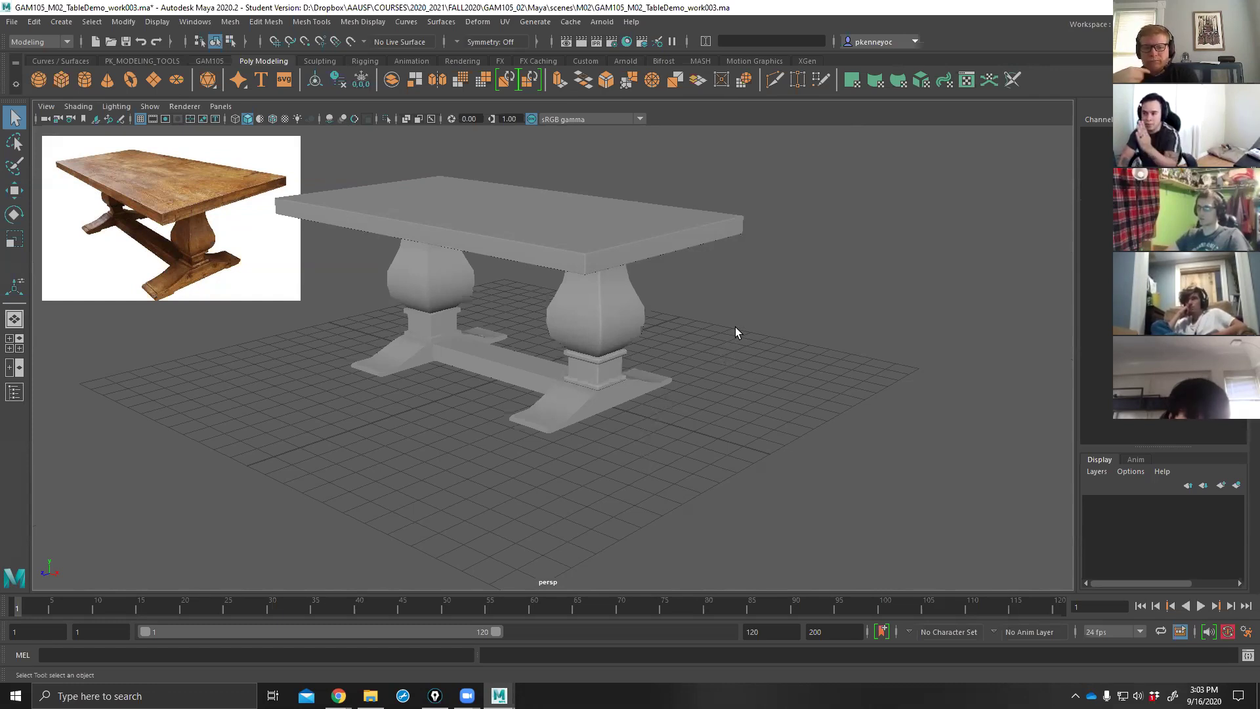
# Move Table_Rung out in front of the table and select all of its edges.
pyautogui.click(456, 360)
pyautogui.keyDown('alt'); pyautogui.moveTo(456, 360); pyautogui.dragTo(329, 465); pyautogui.keyUp('alt')
pyautogui.press('e')
pyautogui.press('w')
pyautogui.keyDown('alt'); pyautogui.moveTo(363, 471); pyautogui.dragTo(430, 415, button='middle'); pyautogui.keyUp('alt')
pyautogui.scroll(2, 432, 406)
pyautogui.moveTo(433, 399); pyautogui.dragTo(434, 302, button='right')
pyautogui.moveTo(131, 304); pyautogui.dragTo(561, 534)
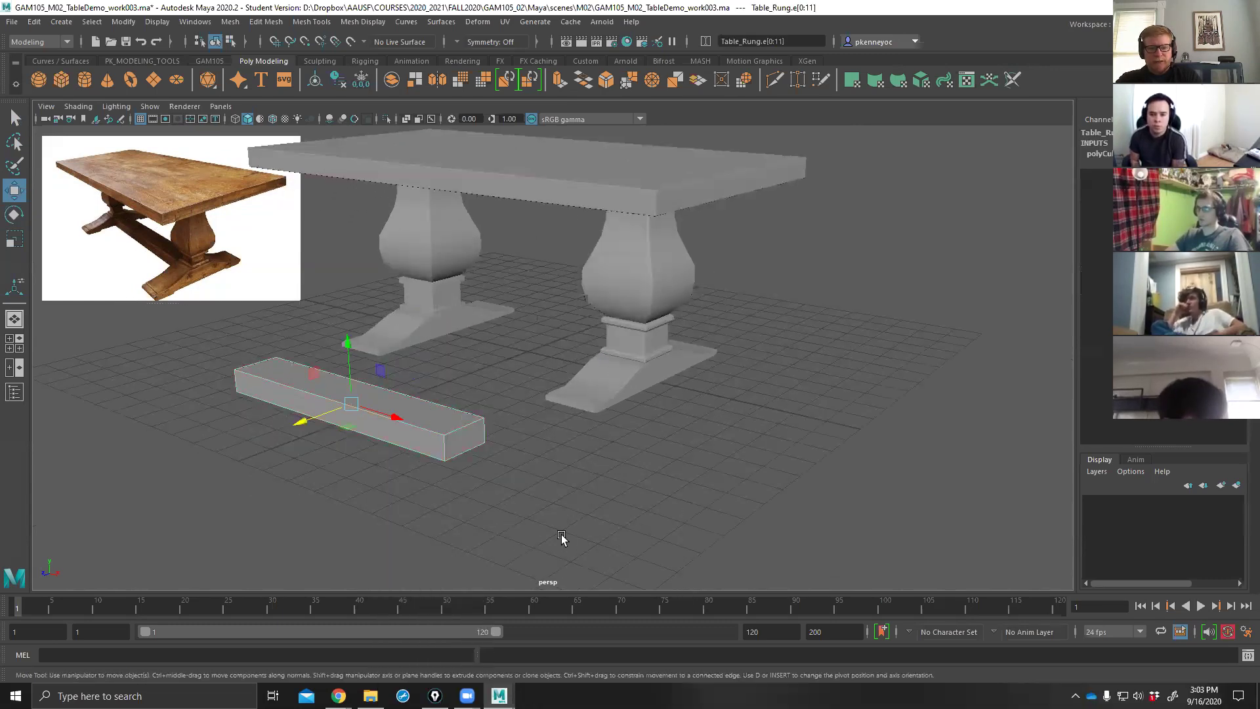
# Bevel all edges of Table_Rung with a Fraction of 0.1 and 2 segments.
pyautogui.scroll(6, 773, 433)
pyautogui.keyDown('shift'); pyautogui.moveTo(765, 358); pyautogui.dragTo(804, 360, button='right'); pyautogui.keyUp('shift')
pyautogui.keyDown('alt'); pyautogui.moveTo(806, 360); pyautogui.dragTo(776, 374); pyautogui.keyUp('alt')
pyautogui.moveTo(342, 391); pyautogui.dragTo(342, 402)
pyautogui.keyDown('alt'); pyautogui.moveTo(663, 449); pyautogui.dragTo(584, 420); pyautogui.keyUp('alt')
pyautogui.keyDown('alt'); pyautogui.moveTo(584, 420); pyautogui.dragTo(706, 416, button='right'); pyautogui.keyUp('alt')
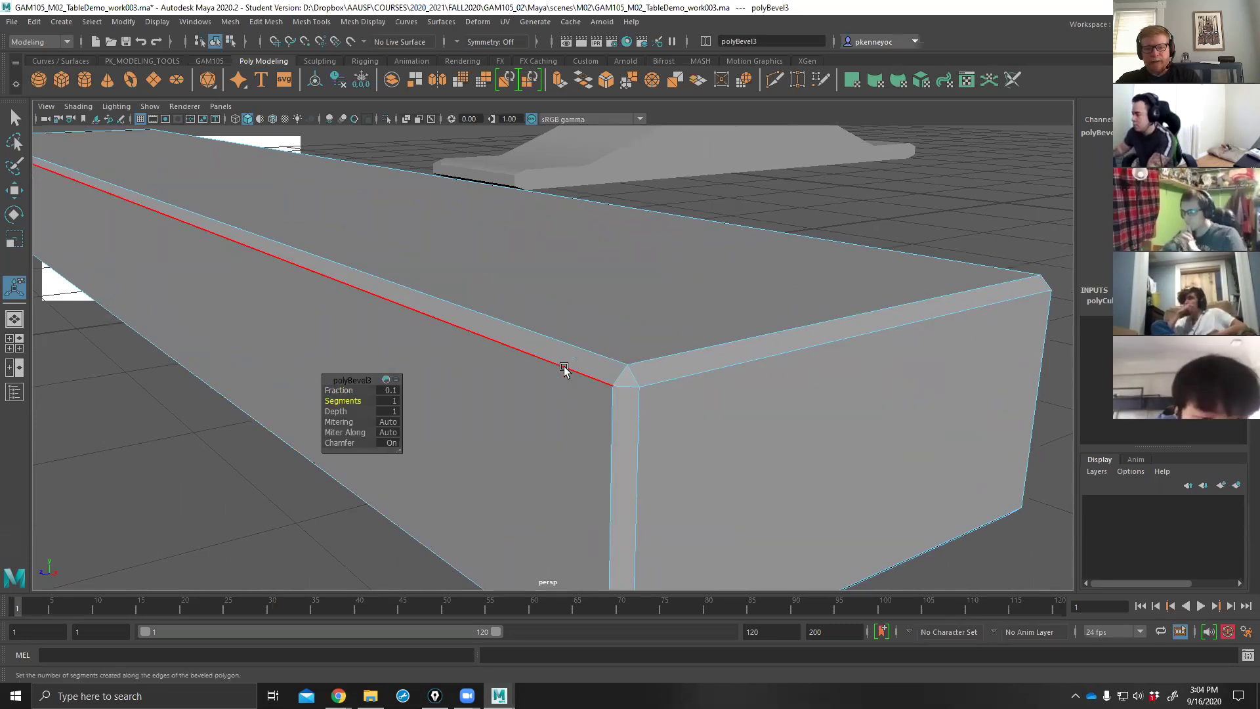
pyautogui.moveTo(342, 401); pyautogui.dragTo(352, 400)
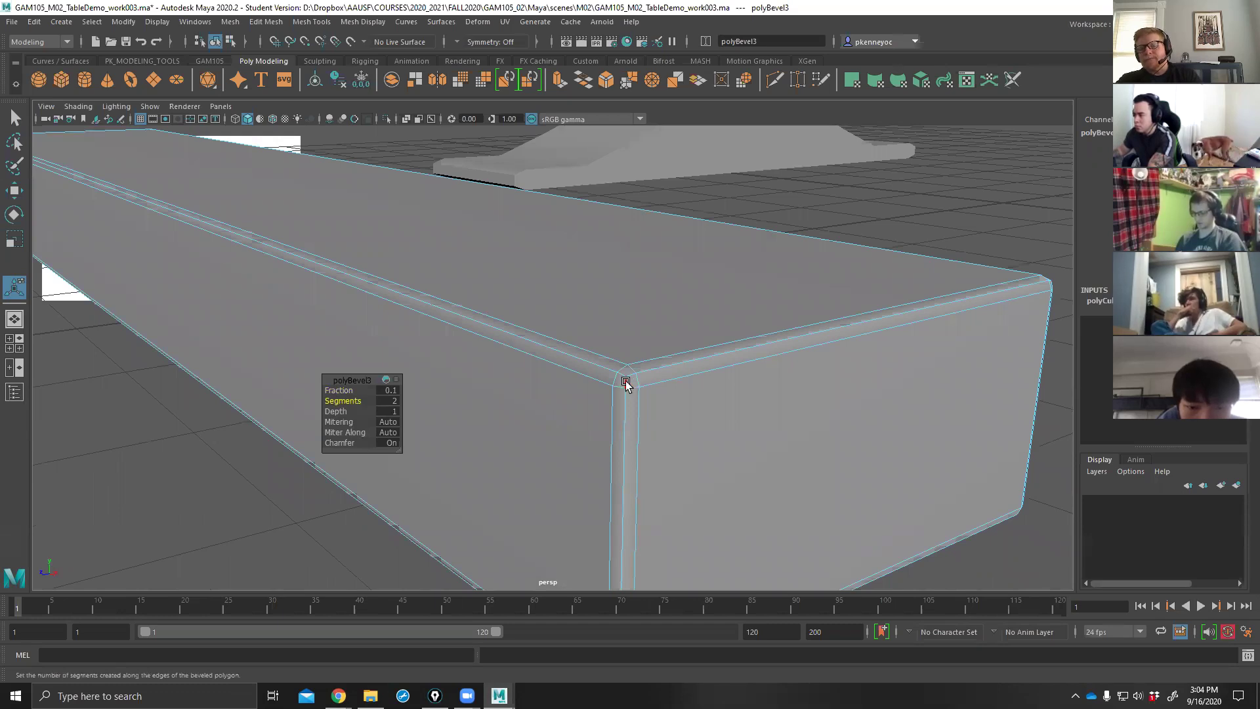
# Undo the bevel and the edge selection on Table_Rung, and clear the selection.
pyautogui.scroll(-5, 625, 380)
pyautogui.keyDown('alt'); pyautogui.moveTo(614, 415); pyautogui.dragTo(641, 419); pyautogui.keyUp('alt')
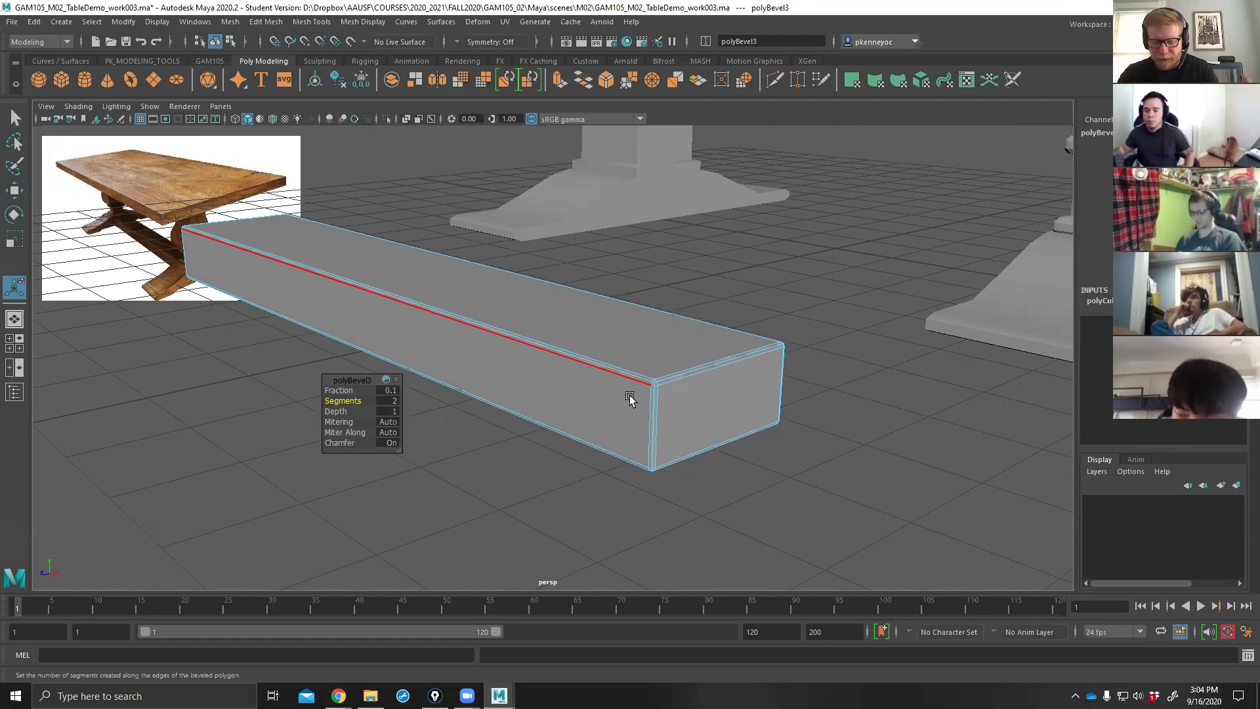
pyautogui.scroll(-5, 756, 372)
pyautogui.keyDown('alt'); pyautogui.moveTo(740, 402); pyautogui.dragTo(743, 409); pyautogui.keyUp('alt')
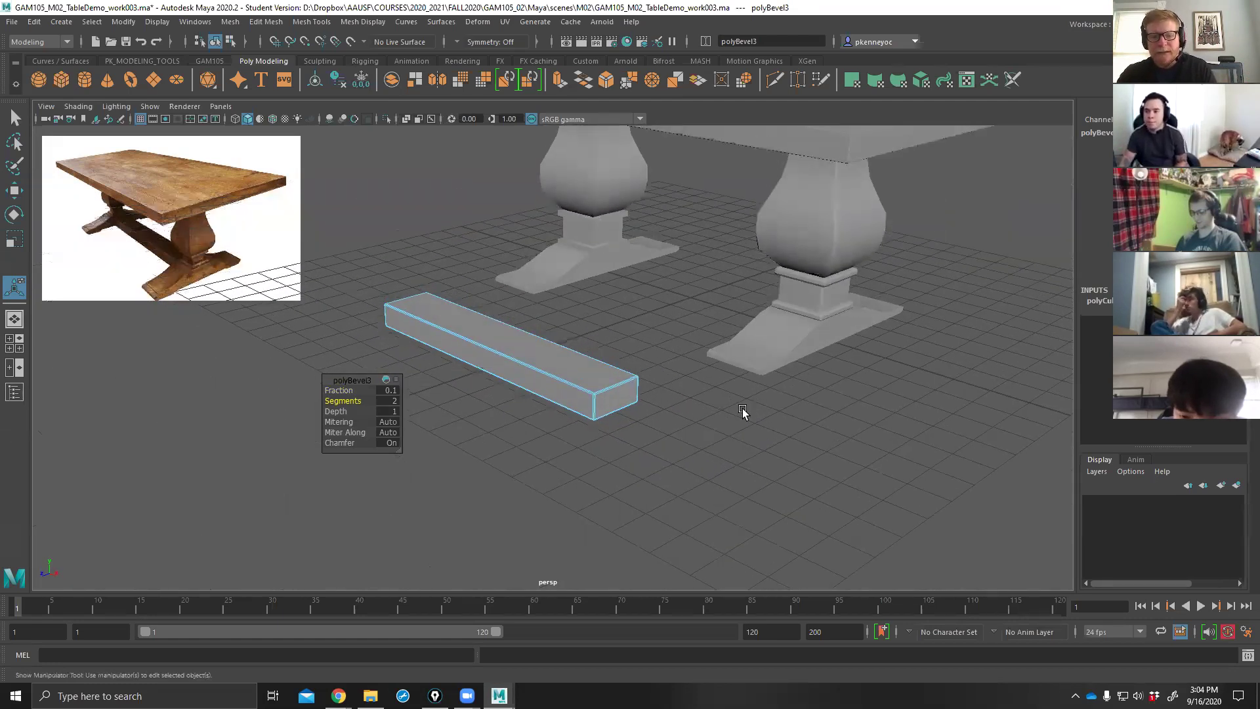
pyautogui.hotkey('ctrl', 'z')
pyautogui.hotkey('ctrl', 'z')
pyautogui.hotkey('ctrl', 'z')
pyautogui.hotkey('ctrl', 'z')
pyautogui.hotkey('ctrl', 'z')
pyautogui.hotkey('ctrl', 'z')
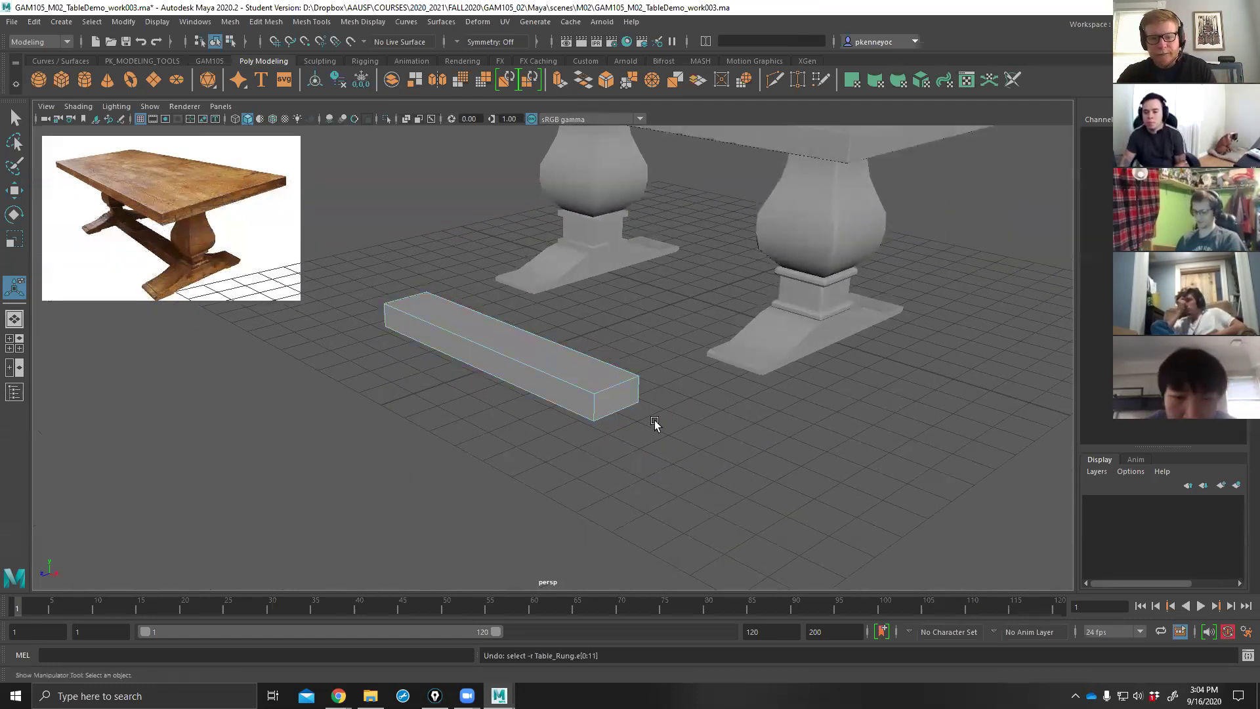
pyautogui.click(506, 416)
pyautogui.keyDown('alt'); pyautogui.moveTo(506, 416); pyautogui.dragTo(773, 418); pyautogui.keyUp('alt')
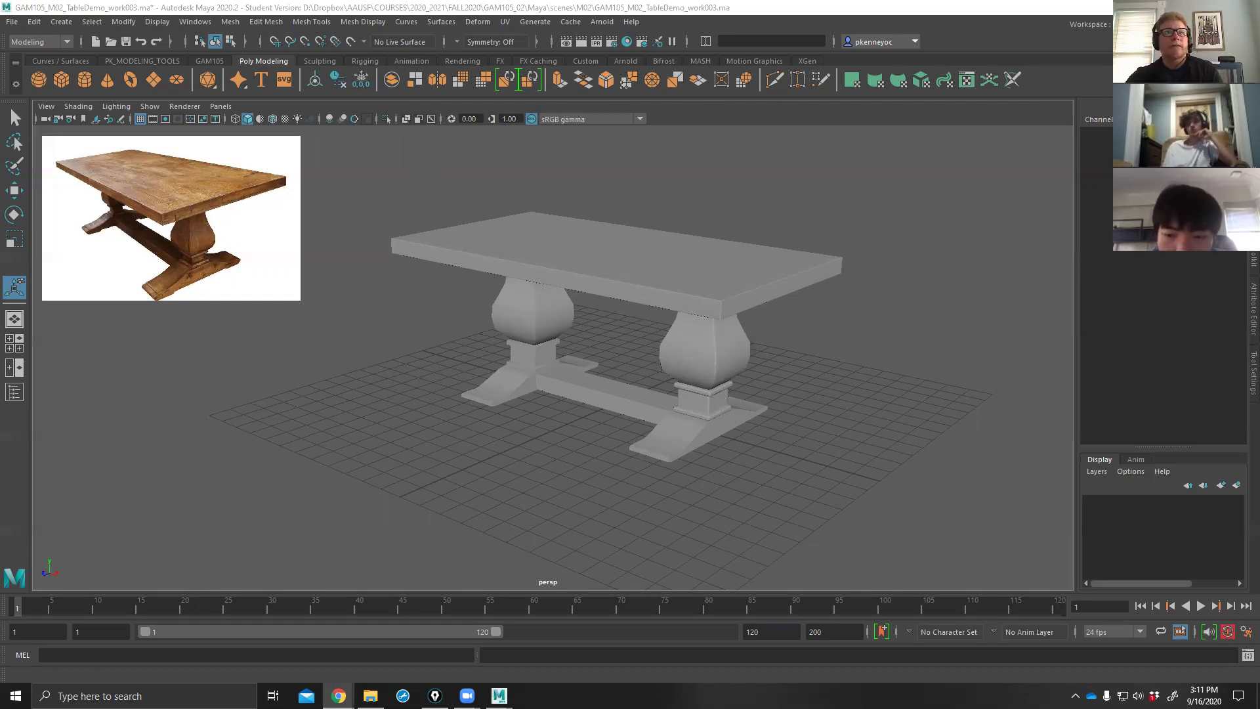
# Switch to the autodesk.com page in Chrome, check the account options, and reload the home page.
pyautogui.hotkey('alt', 'Tab')
pyautogui.press('super+Up')
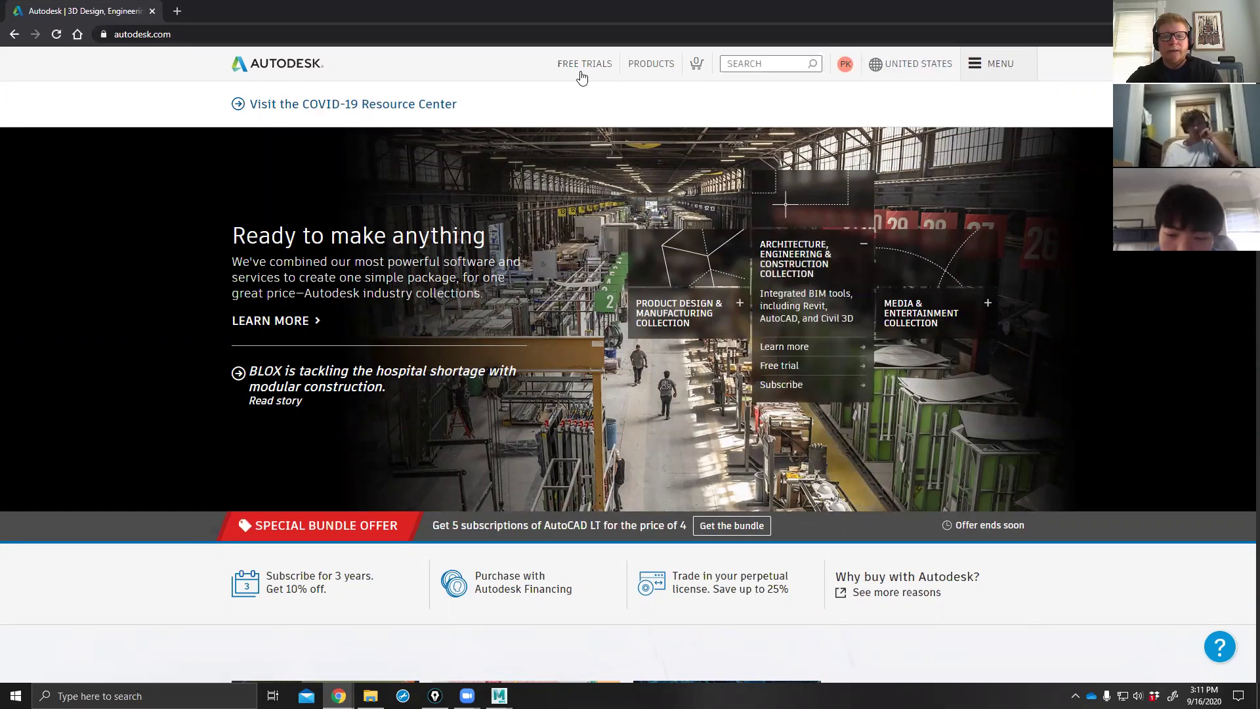
pyautogui.click(844, 68)
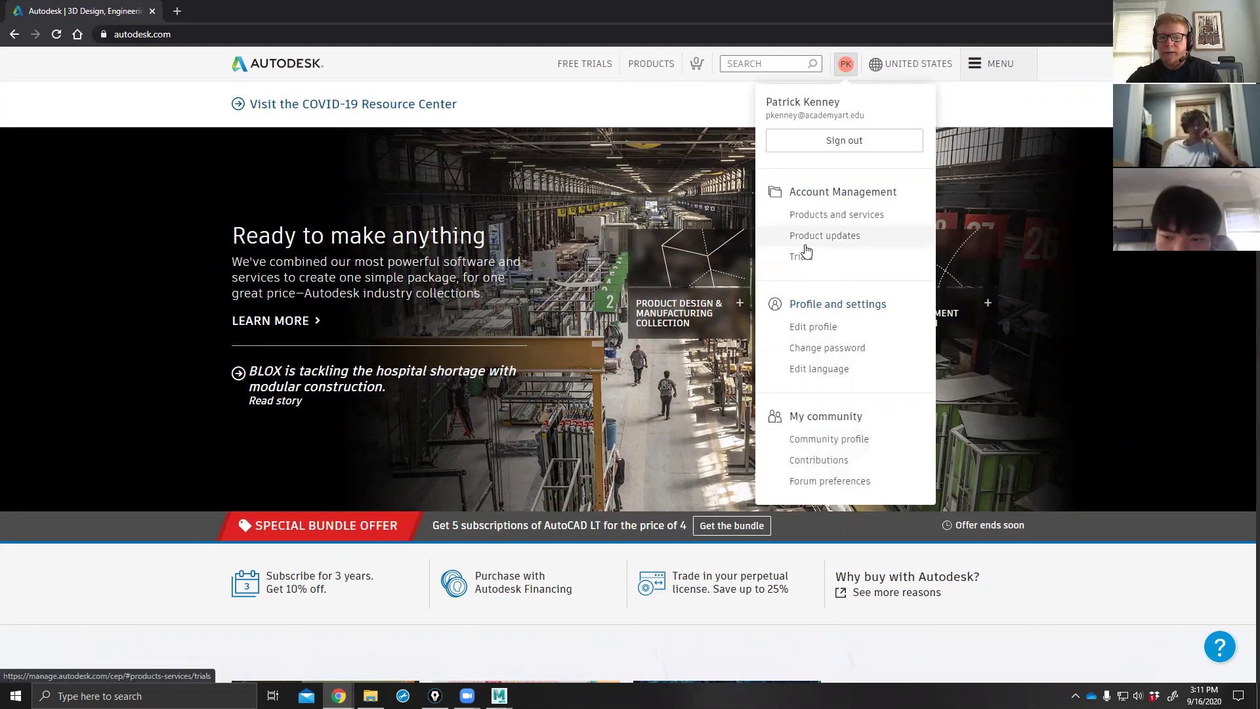
pyautogui.click(269, 65)
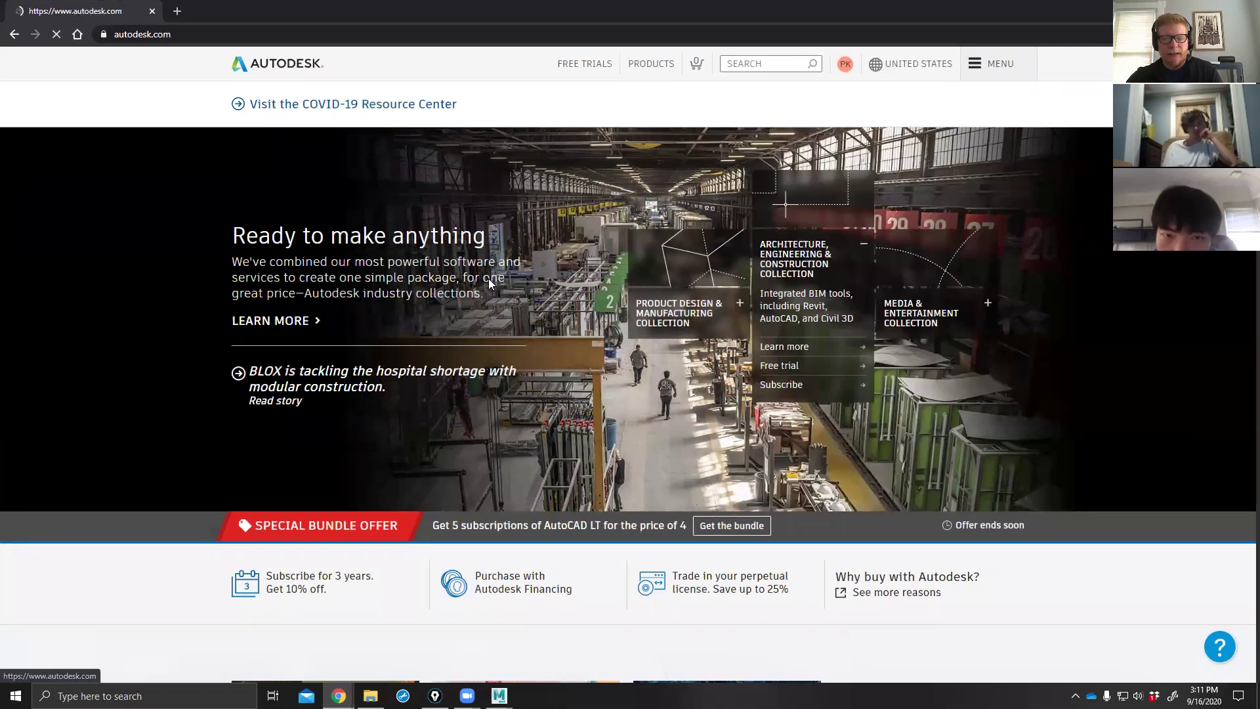
# Open Autodesk's Contact us page and go on to Contact Support.
pyautogui.scroll(-20, 586, 449)
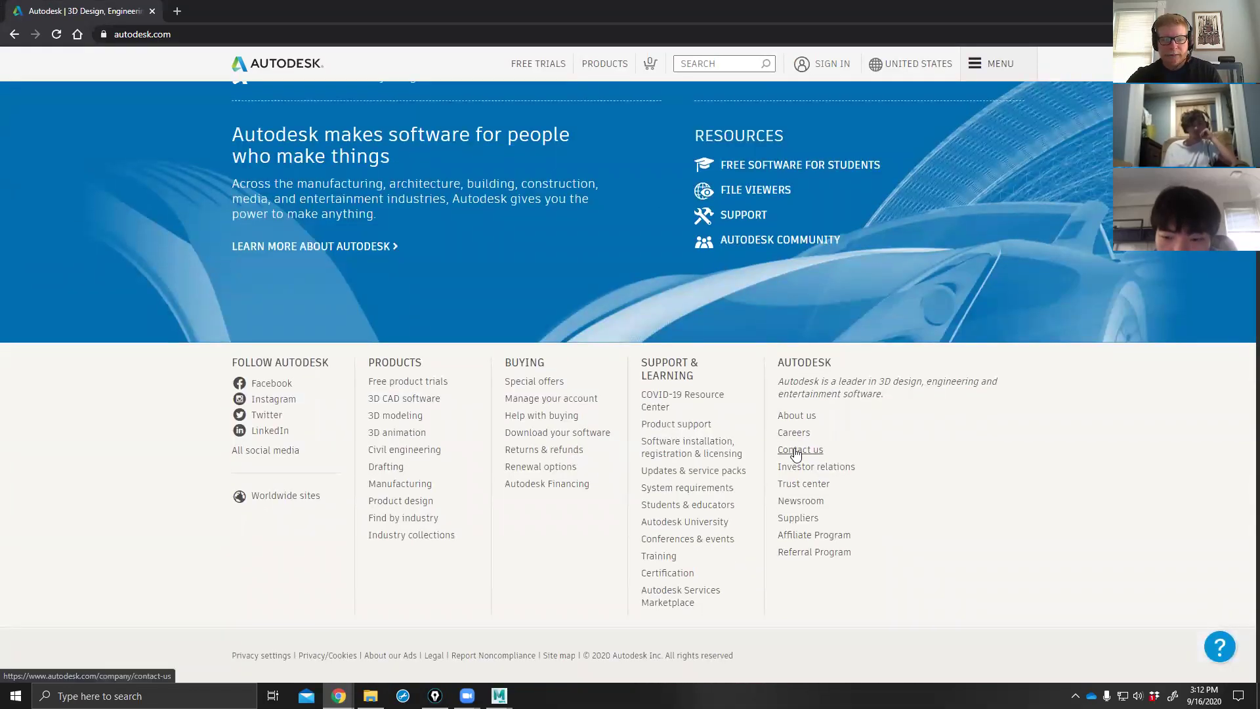
pyautogui.click(796, 452)
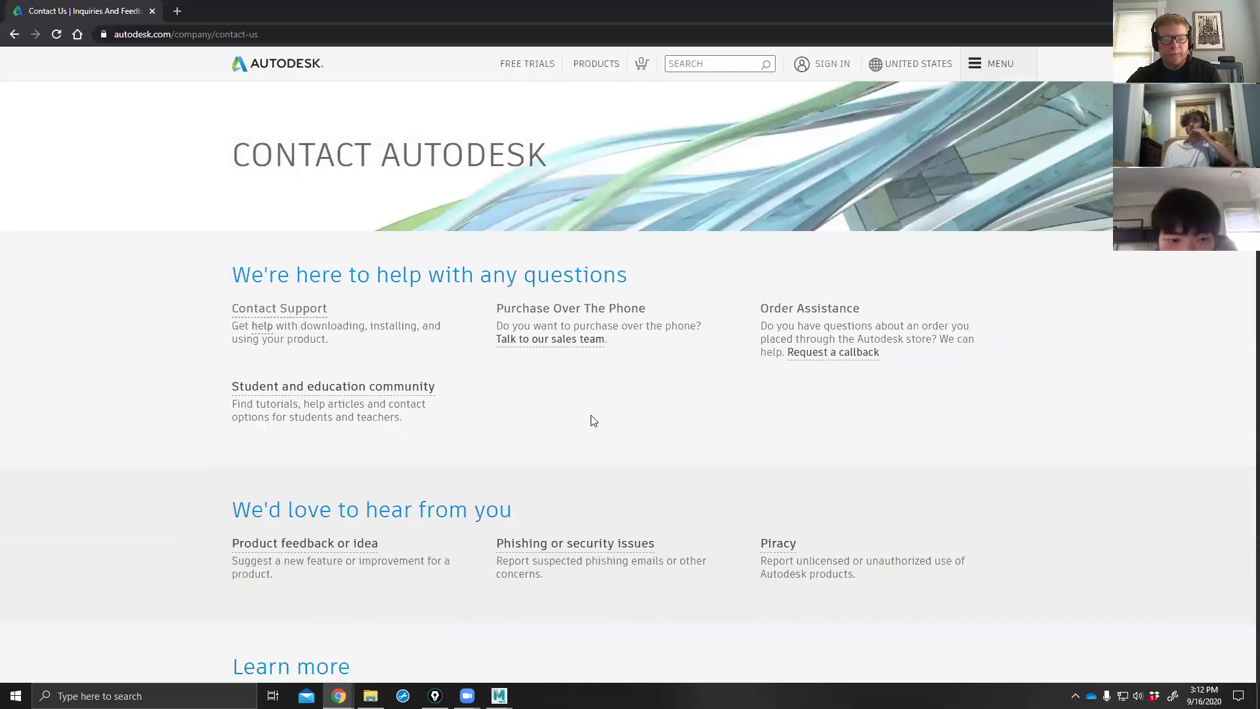
pyautogui.scroll(-2, 621, 406)
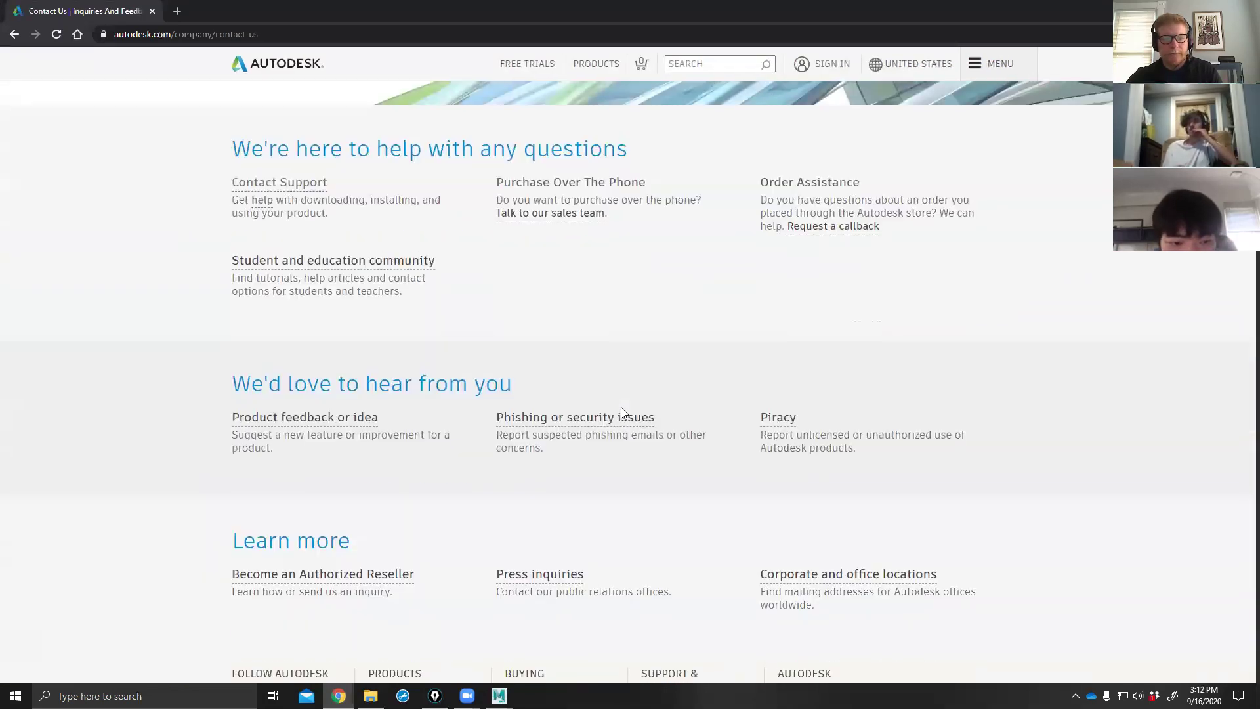
pyautogui.click(274, 181)
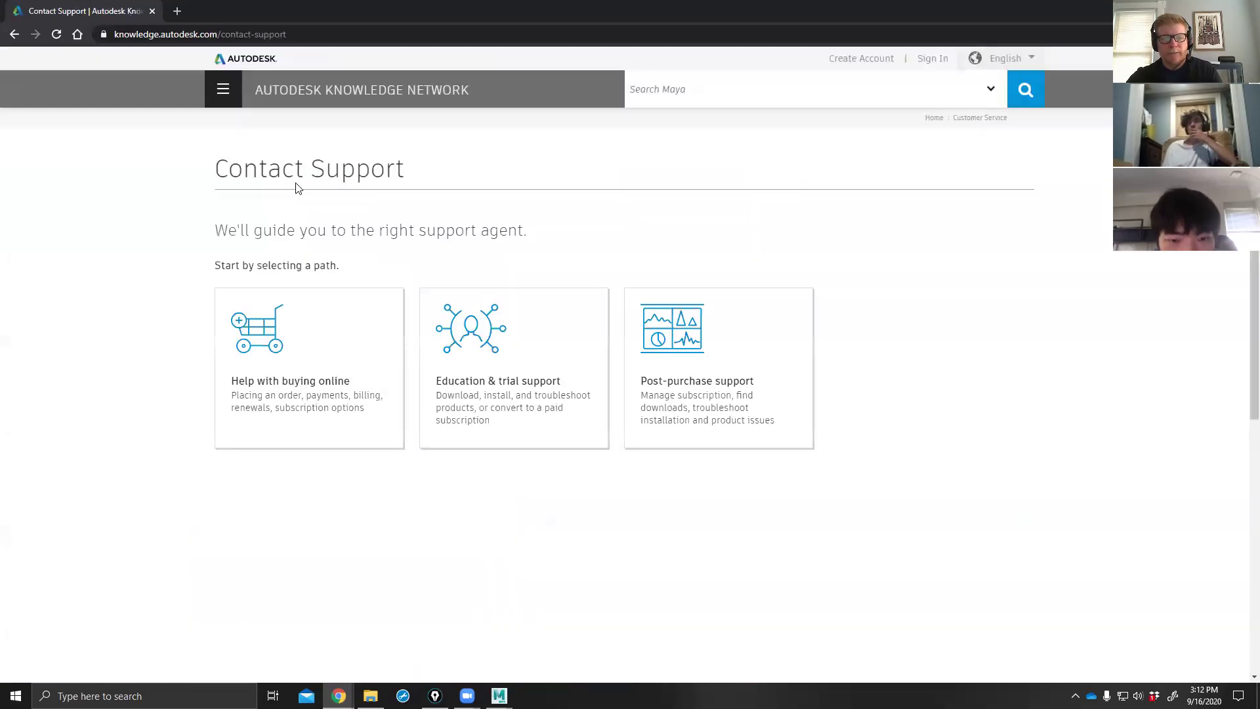
# Open the Download software topic under education support for students, teachers & schools and review its contact and self-service options.
pyautogui.click(499, 394)
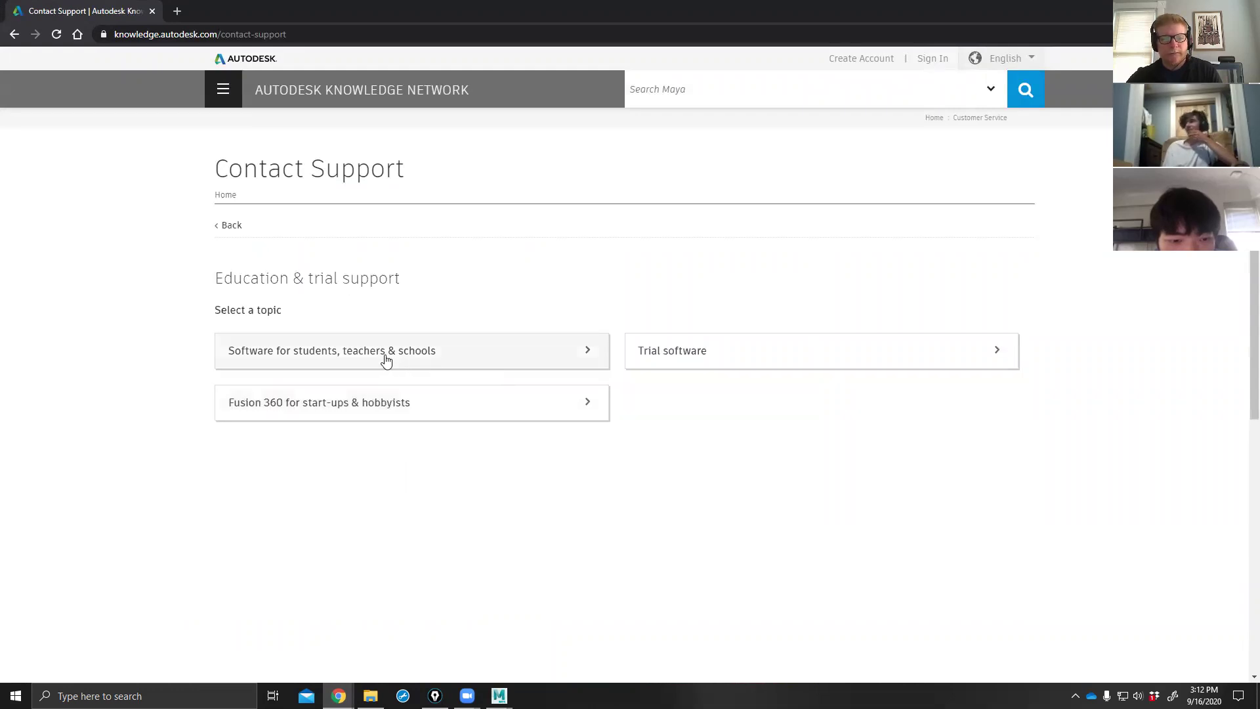
pyautogui.click(342, 358)
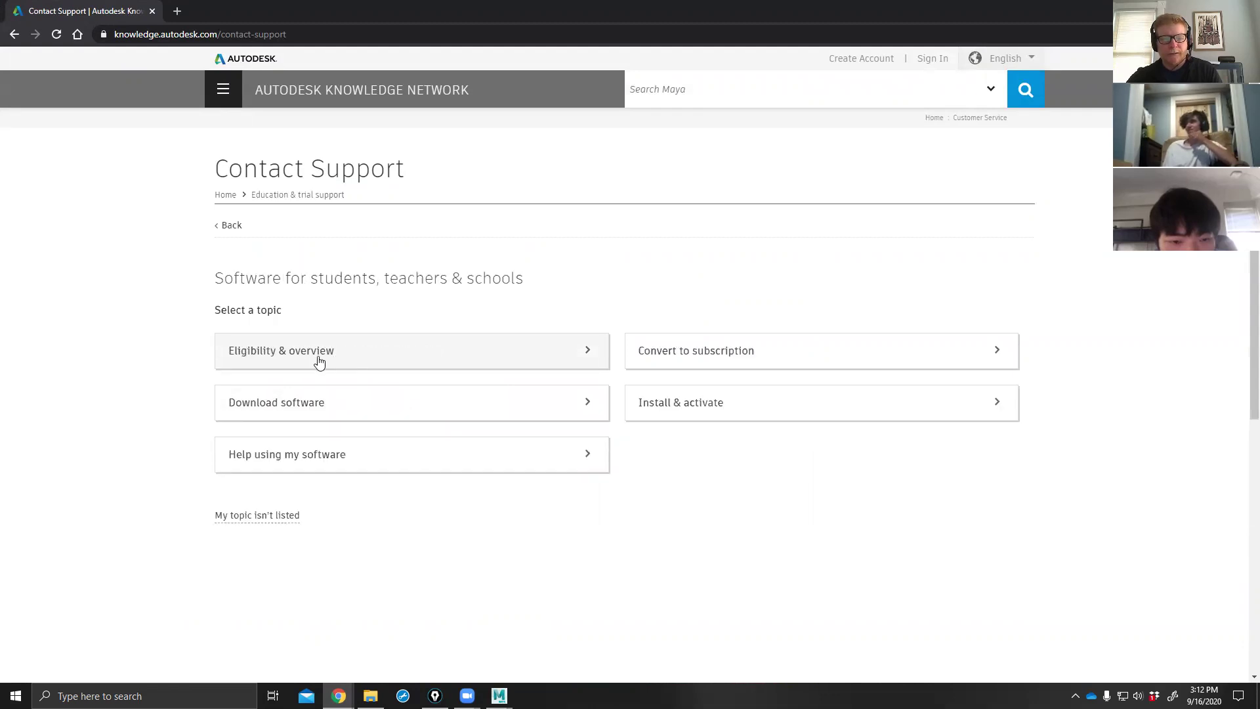
pyautogui.click(308, 412)
pyautogui.scroll(-2, 420, 431)
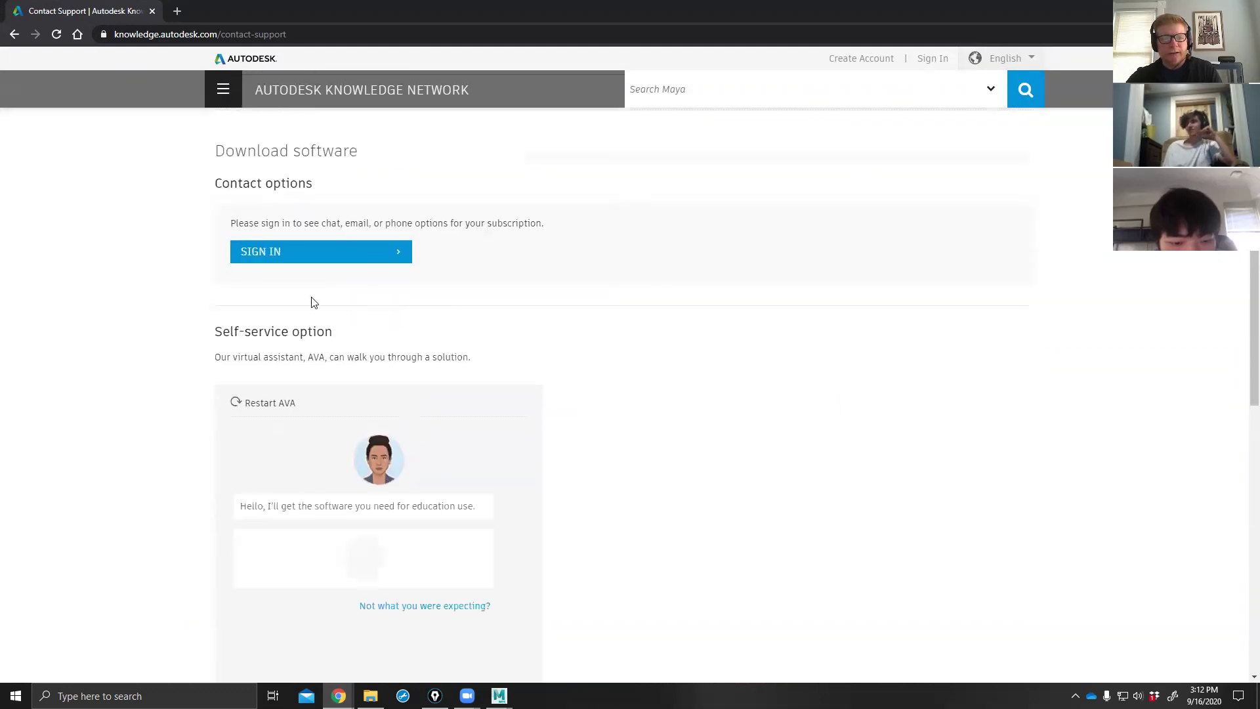
pyautogui.scroll(-3, 246, 367)
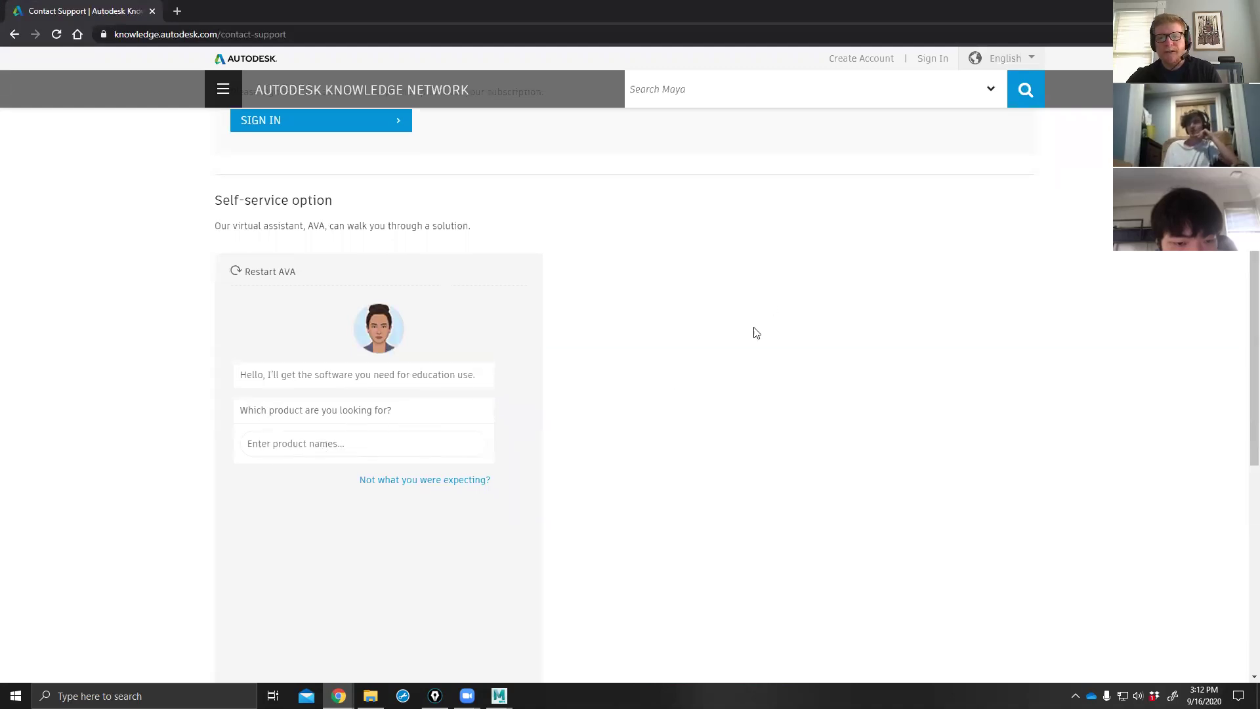
pyautogui.scroll(3, 753, 334)
pyautogui.scroll(-2, 325, 525)
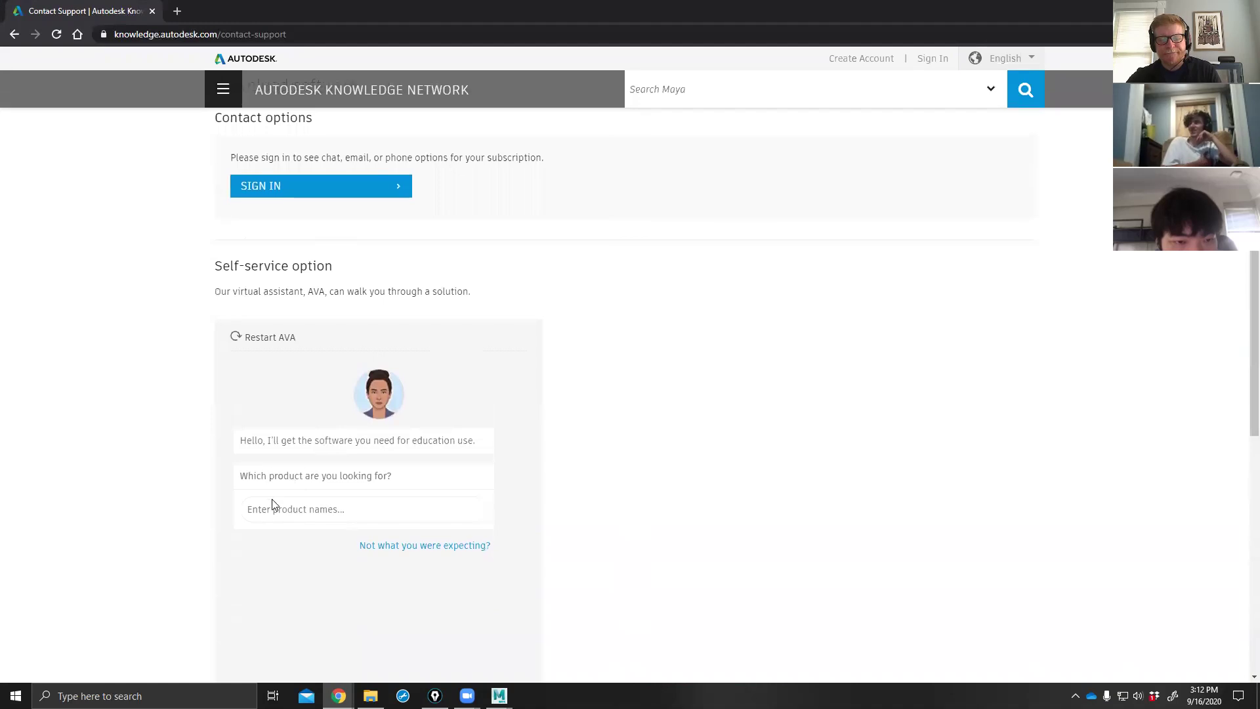